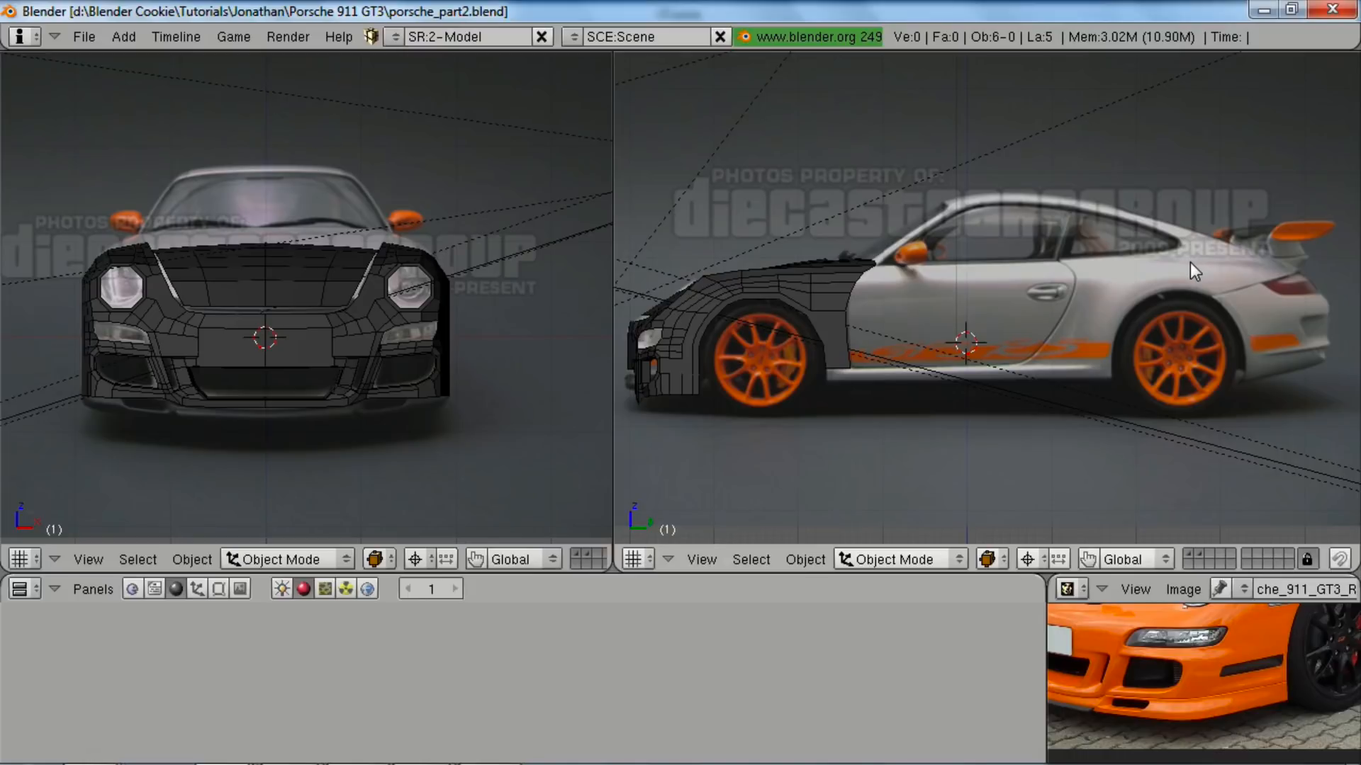
- Display only the first layer, isolating the car's front body mesh
{"action": "key", "text": "1"}
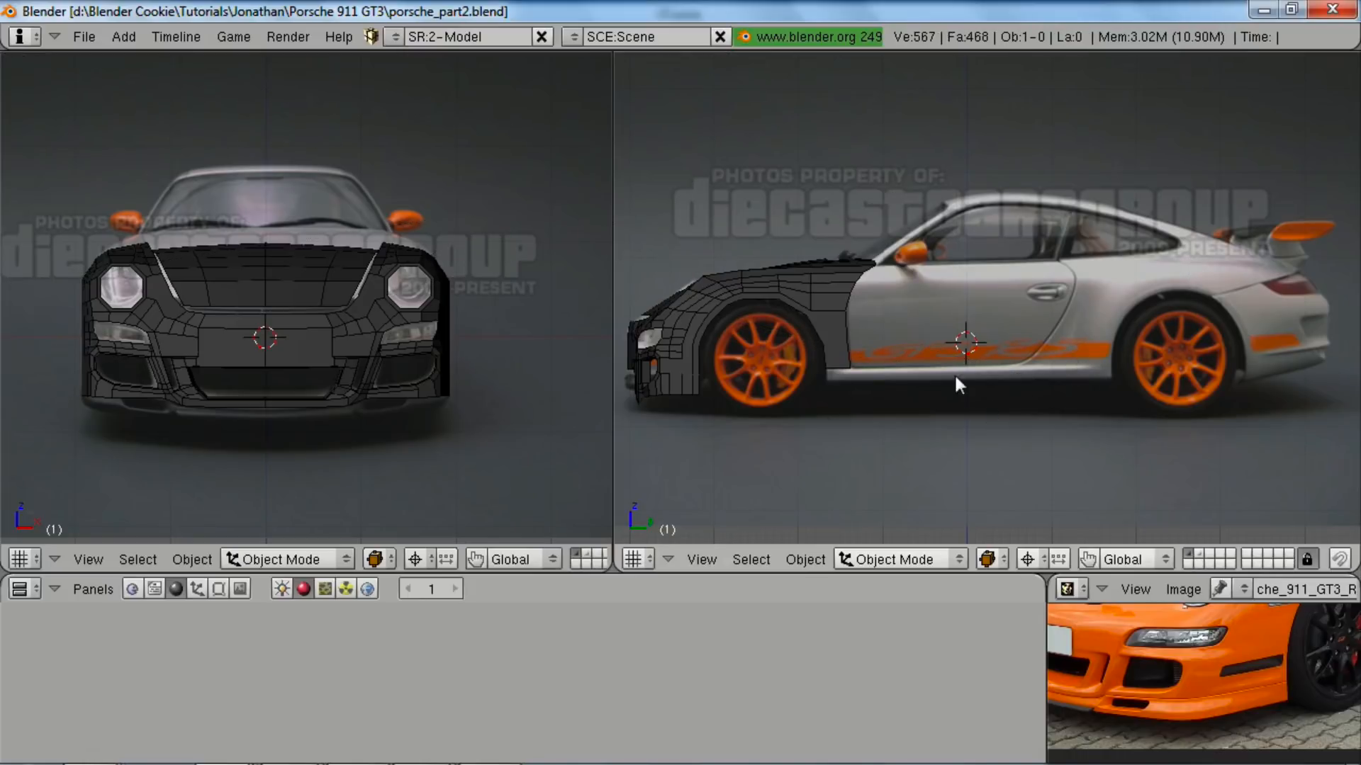
{"action": "middle_click_drag", "start_coordinate": [438, 346], "coordinate": [423, 360], "text": "shift"}
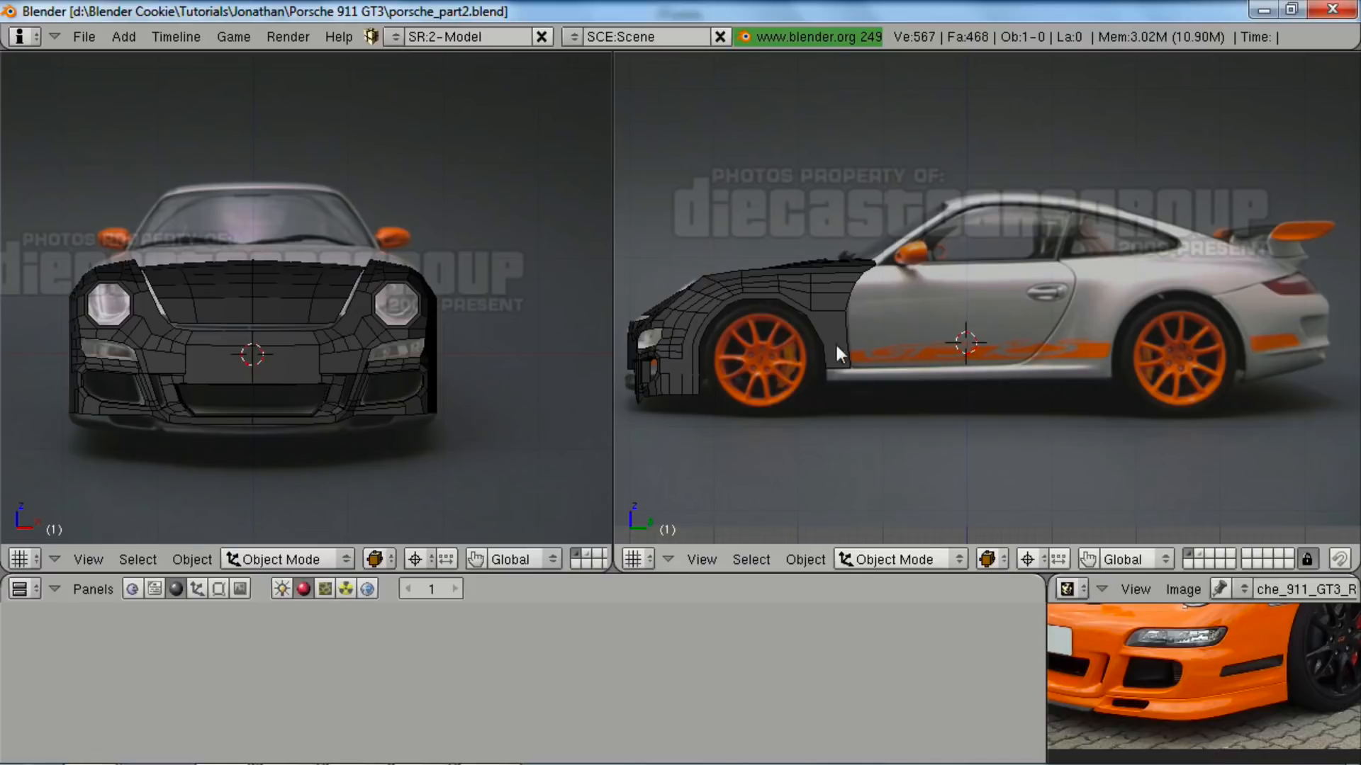
{"action": "middle_click_drag", "start_coordinate": [419, 295], "coordinate": [358, 327]}
{"action": "scroll", "coordinate": [1044, 373], "scroll_direction": "up", "scroll_amount": 1}
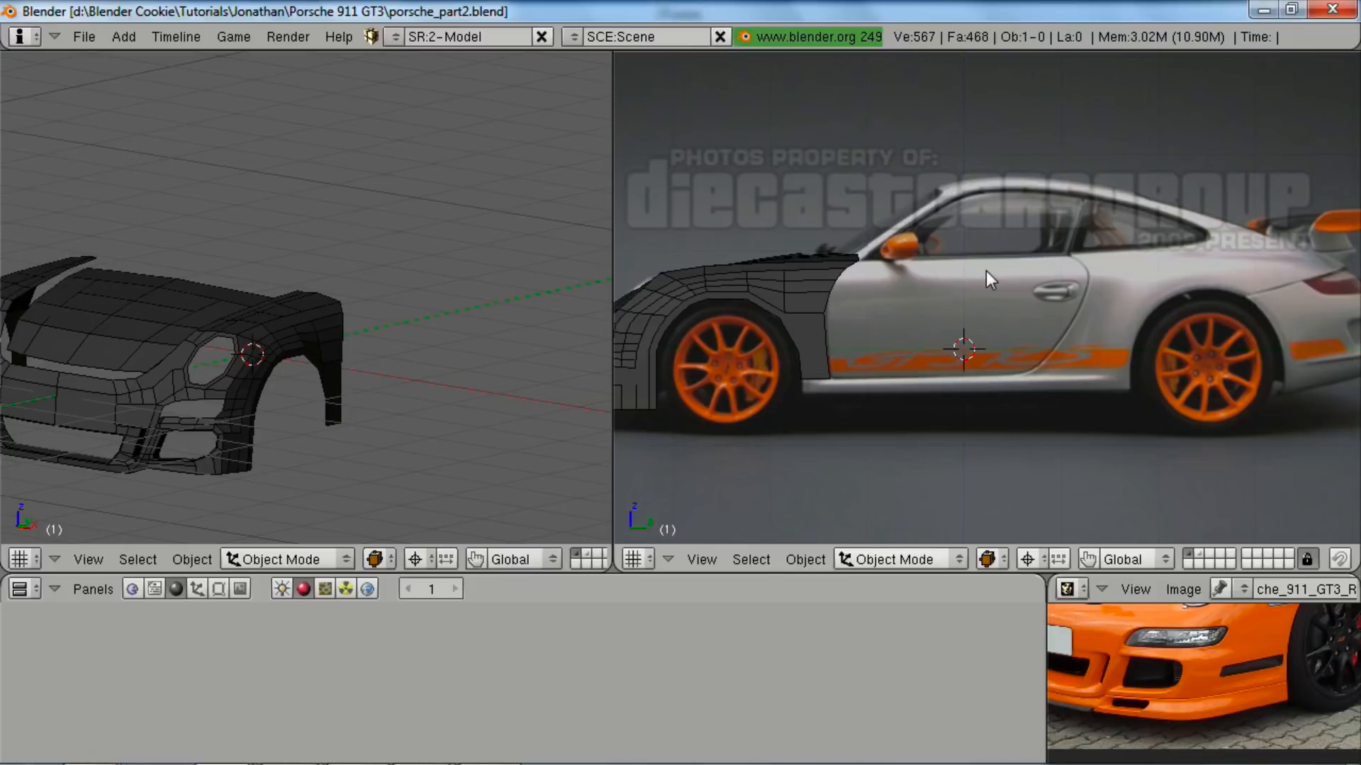
- Examine the orange Porsche reference photo at full-window size, focusing on the front fender and door
{"action": "key", "text": "ctrl+Up"}
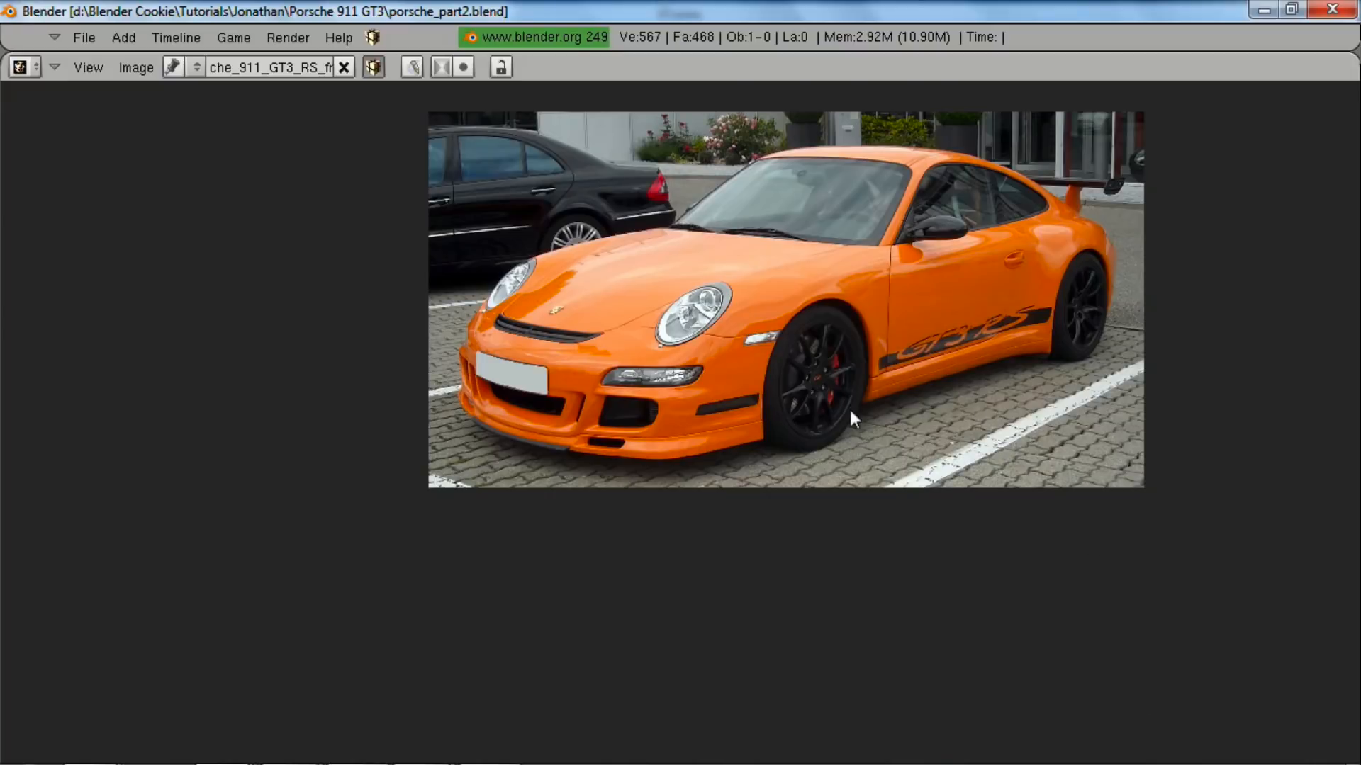
{"action": "middle_click_drag", "start_coordinate": [866, 359], "coordinate": [720, 466]}
{"action": "scroll", "coordinate": [720, 465], "scroll_direction": "up", "scroll_amount": 2}
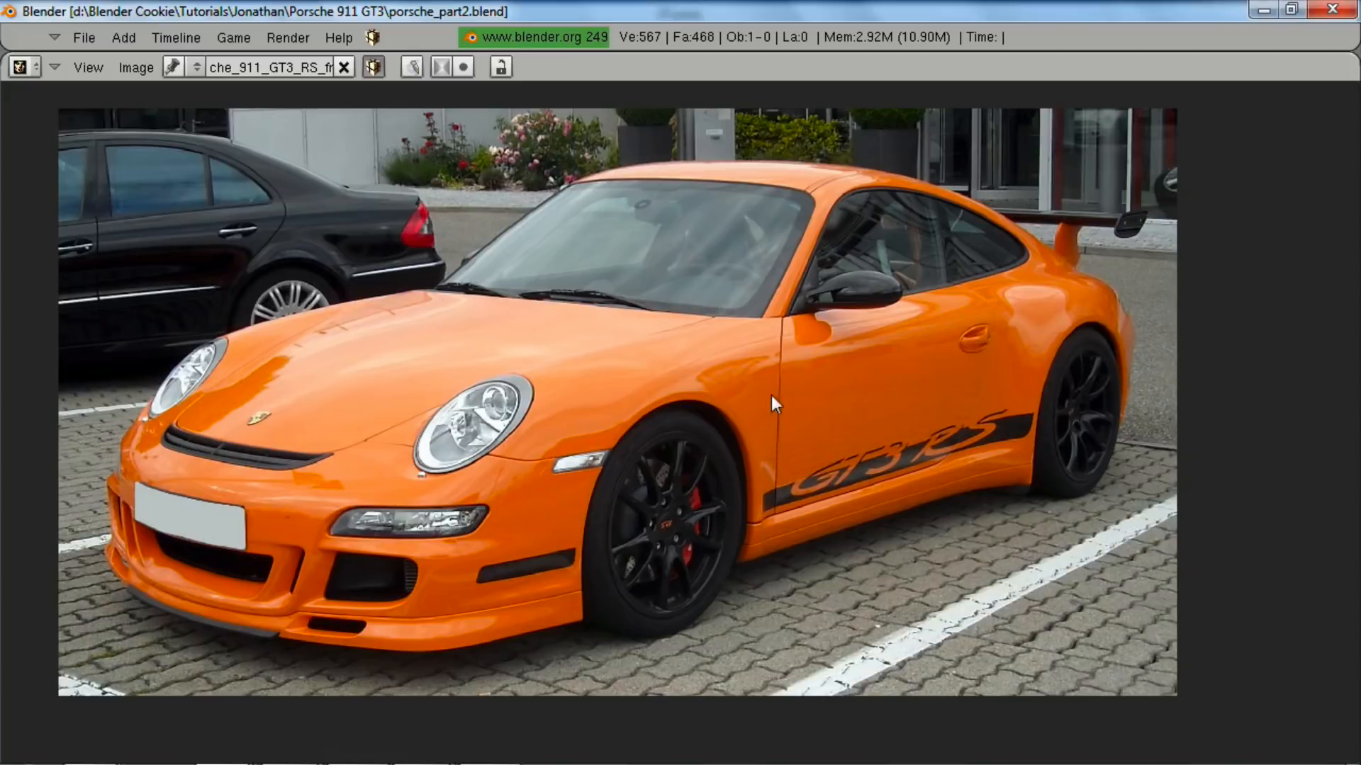
{"action": "key", "text": "shift+space"}
- Select the car's front body mesh
{"action": "key", "text": "c"}
{"action": "middle_click_drag", "start_coordinate": [342, 296], "coordinate": [303, 266]}
{"action": "right_click", "coordinate": [303, 266]}
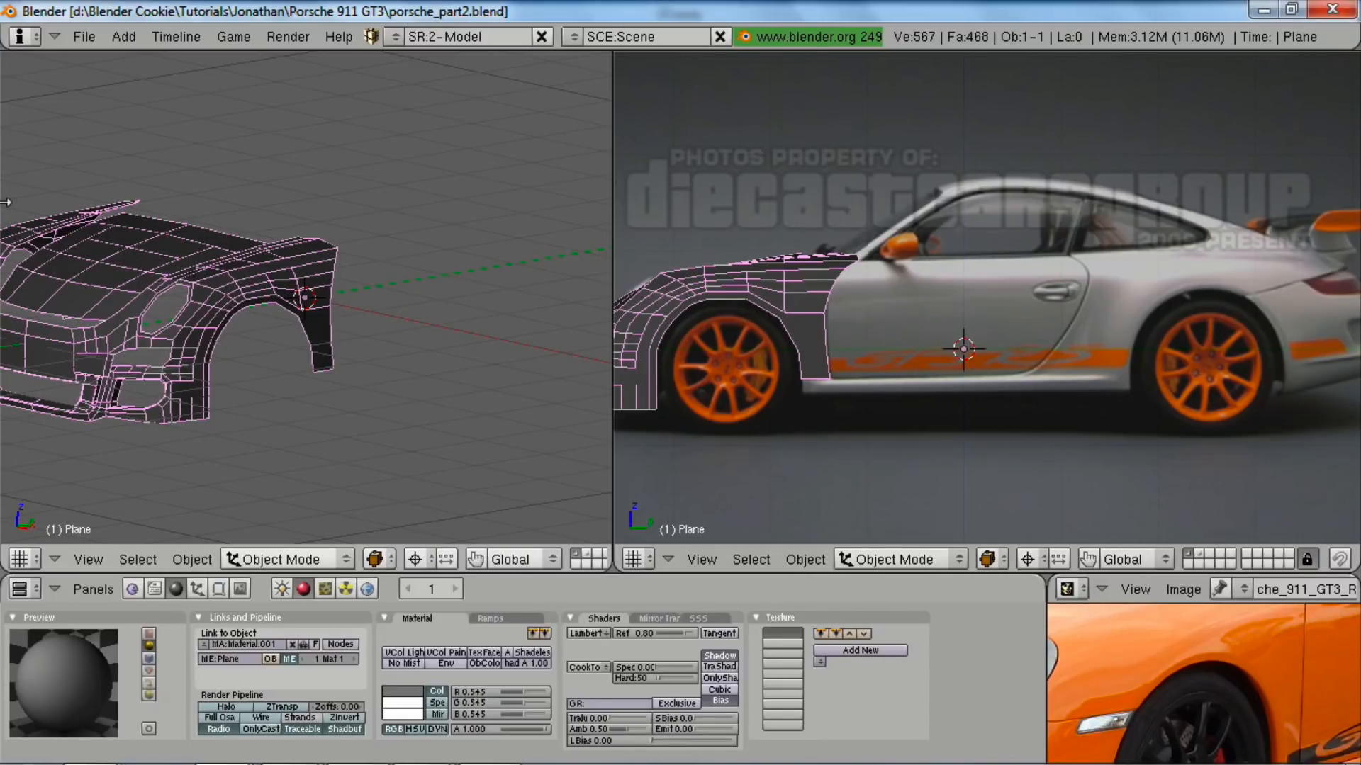
{"action": "middle_click_drag", "start_coordinate": [220, 320], "coordinate": [301, 319], "text": "shift"}
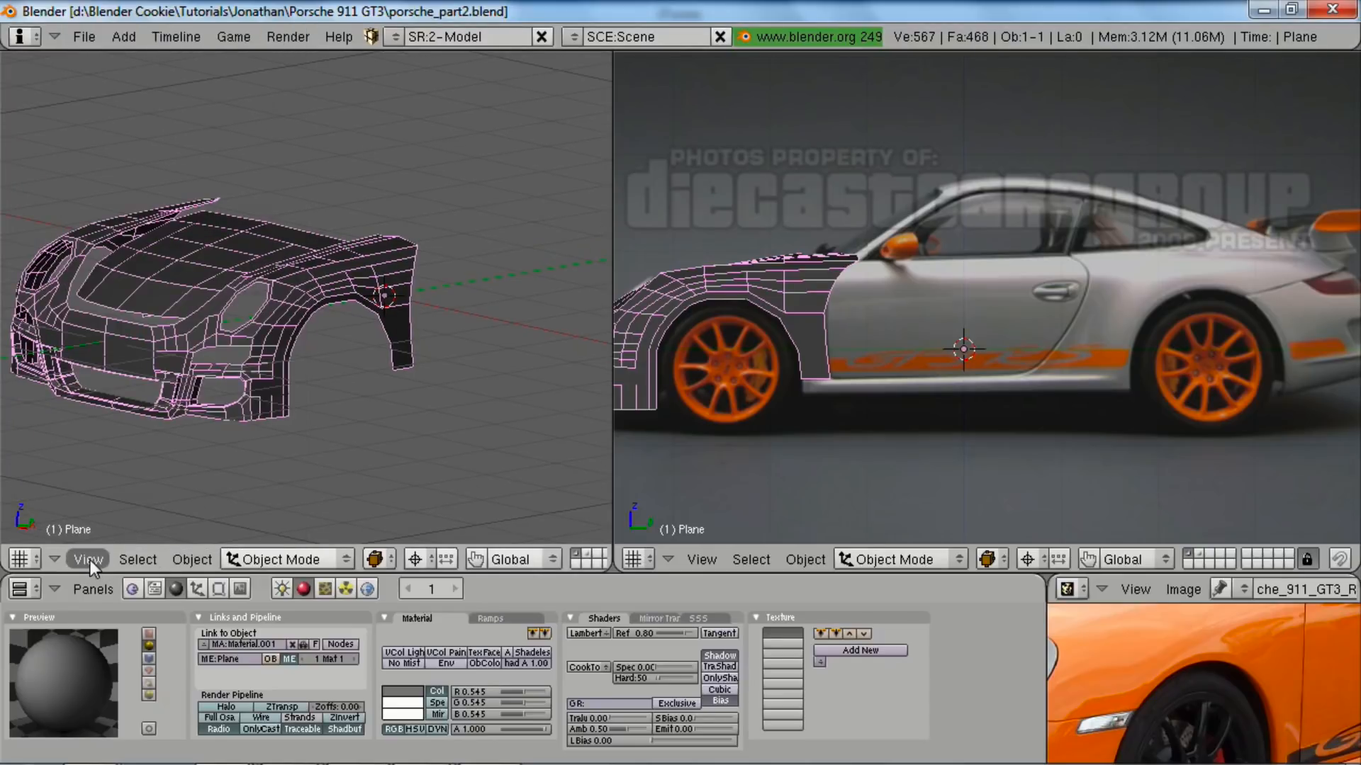
- Turn off the grid floor display in both the front and side 3D viewports
{"action": "left_click", "coordinate": [90, 560]}
{"action": "left_click", "coordinate": [133, 494]}
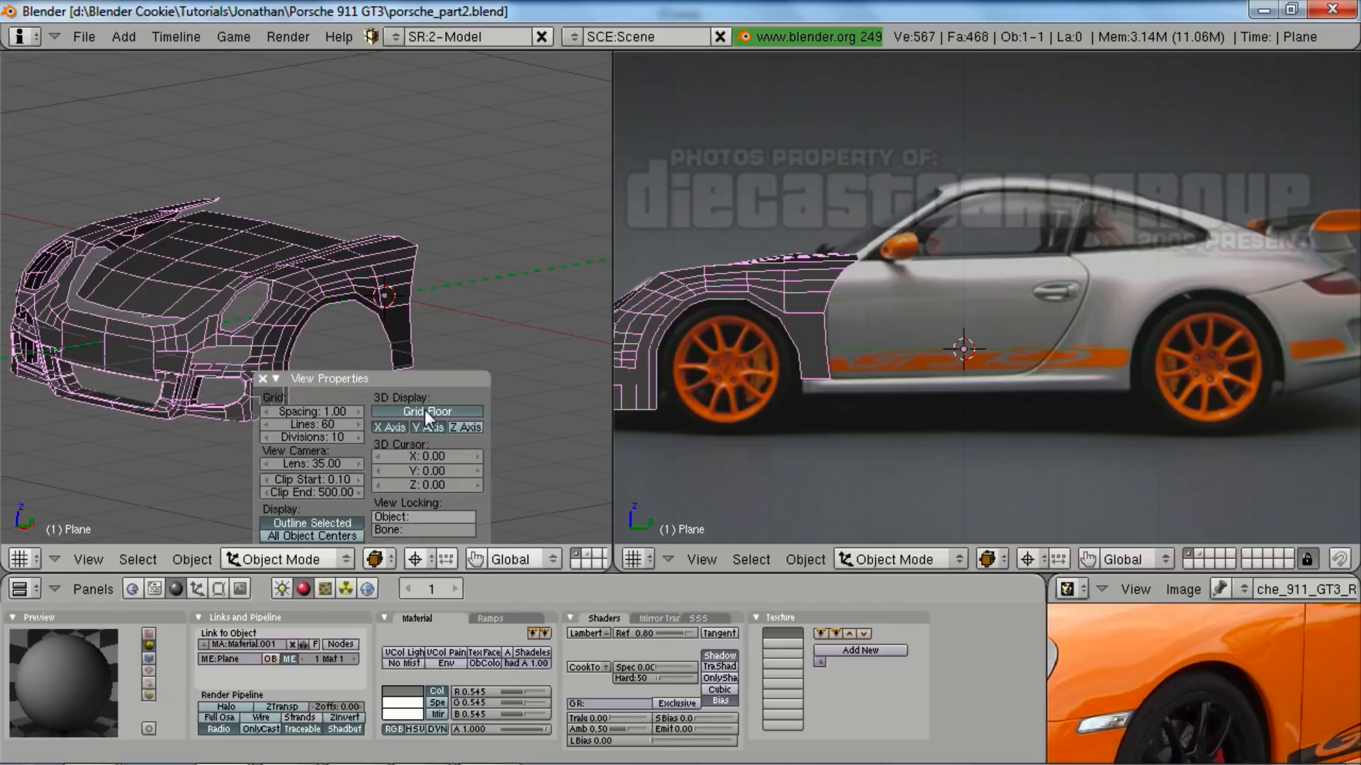
{"action": "left_click", "coordinate": [261, 379]}
{"action": "left_click", "coordinate": [704, 559]}
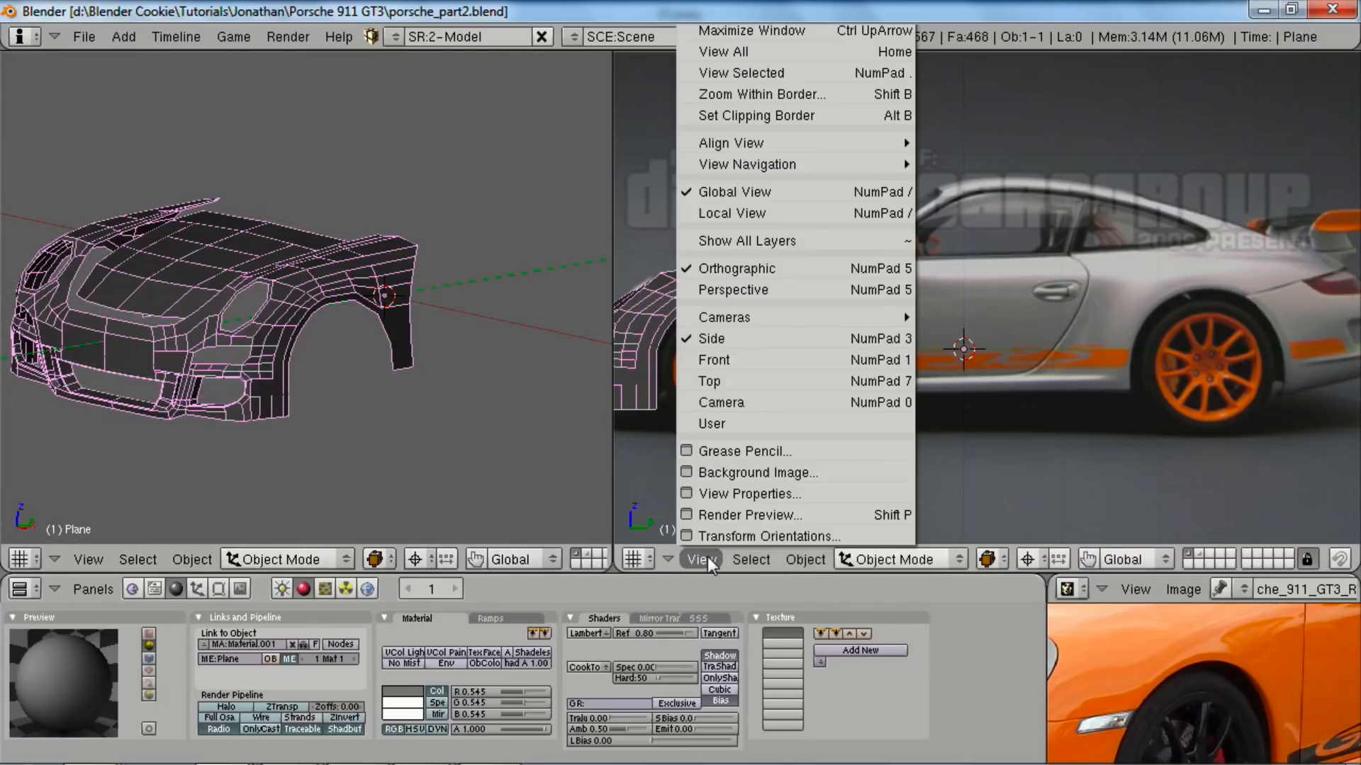
{"action": "left_click", "coordinate": [742, 494]}
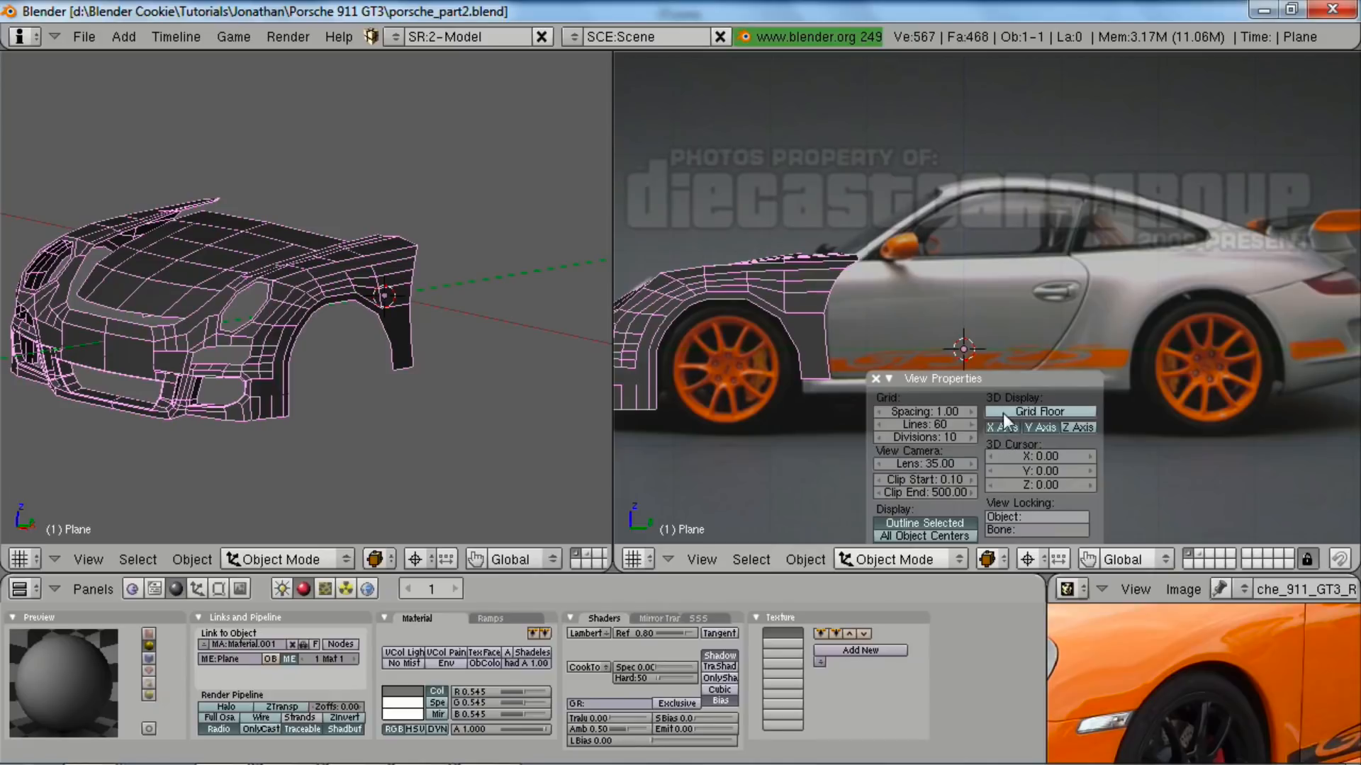
{"action": "left_click", "coordinate": [876, 380]}
- Enter Edit Mode on the body mesh and select the vertices along the front fender's rear edge facing the door
{"action": "middle_click_drag", "start_coordinate": [437, 338], "coordinate": [271, 320]}
{"action": "scroll", "coordinate": [273, 323], "scroll_direction": "up", "scroll_amount": 3}
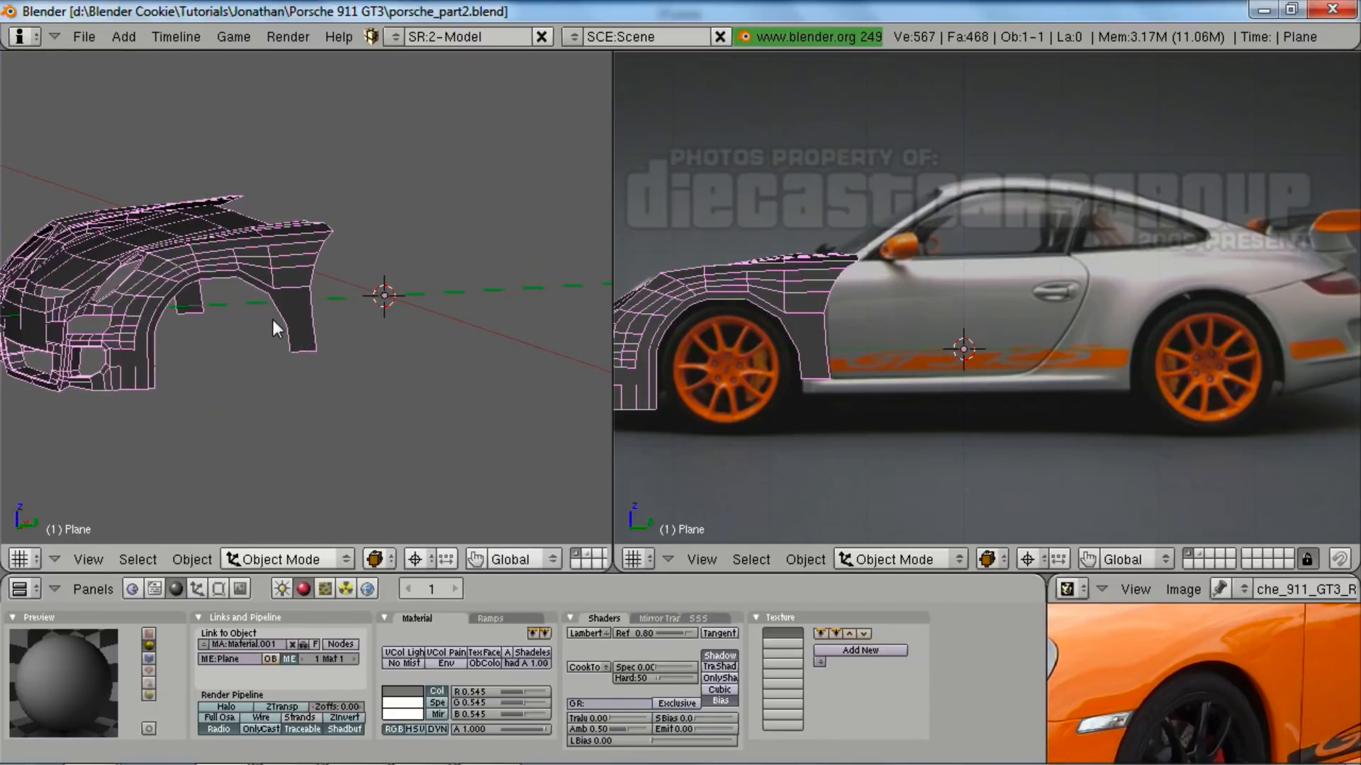
{"action": "key", "text": "KP_1"}
{"action": "key", "text": "KP_5"}
{"action": "scroll", "coordinate": [883, 279], "scroll_direction": "up", "scroll_amount": 2}
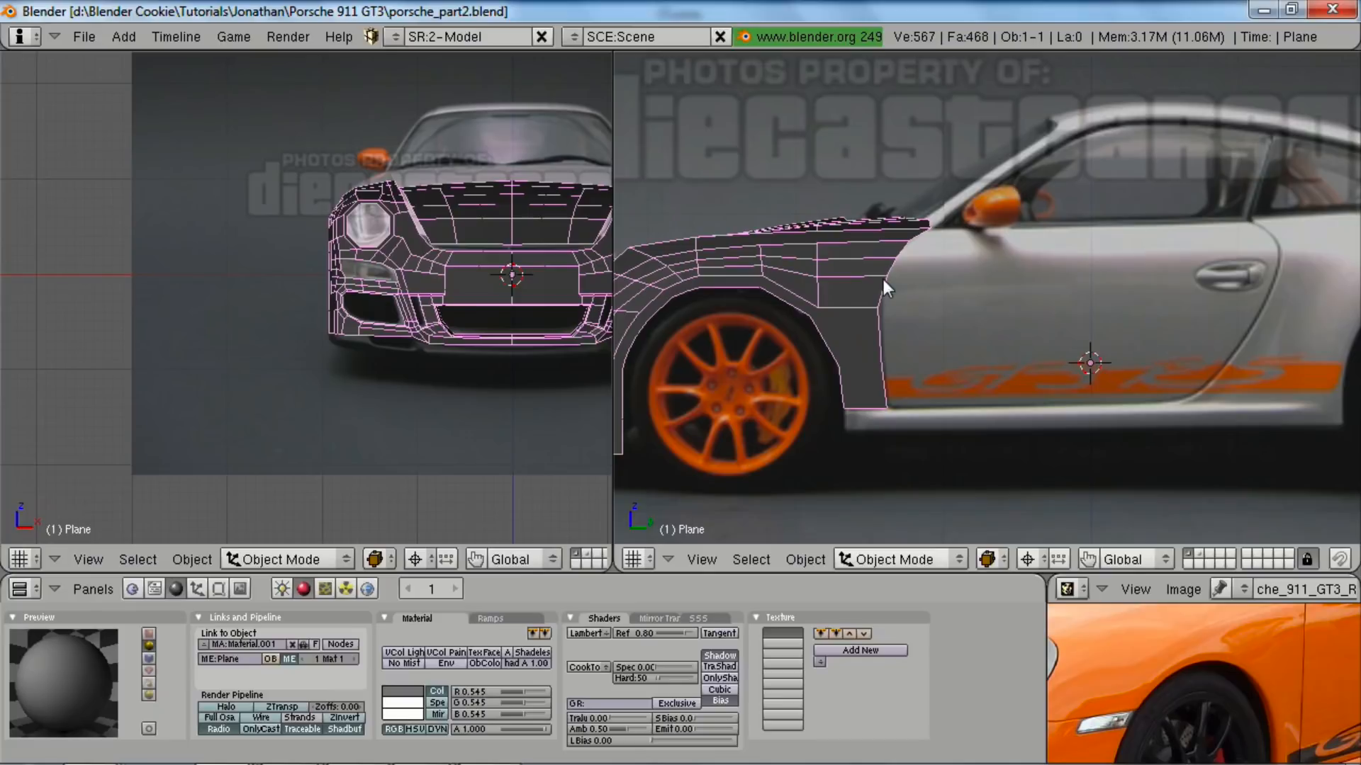
{"action": "key", "text": "Tab"}
{"action": "scroll", "coordinate": [898, 365], "scroll_direction": "up", "scroll_amount": 1}
{"action": "key", "text": "a"}
{"action": "key", "text": "a"}
{"action": "right_click", "coordinate": [838, 292], "text": "alt"}
{"action": "middle_click_drag", "start_coordinate": [874, 259], "coordinate": [972, 217]}
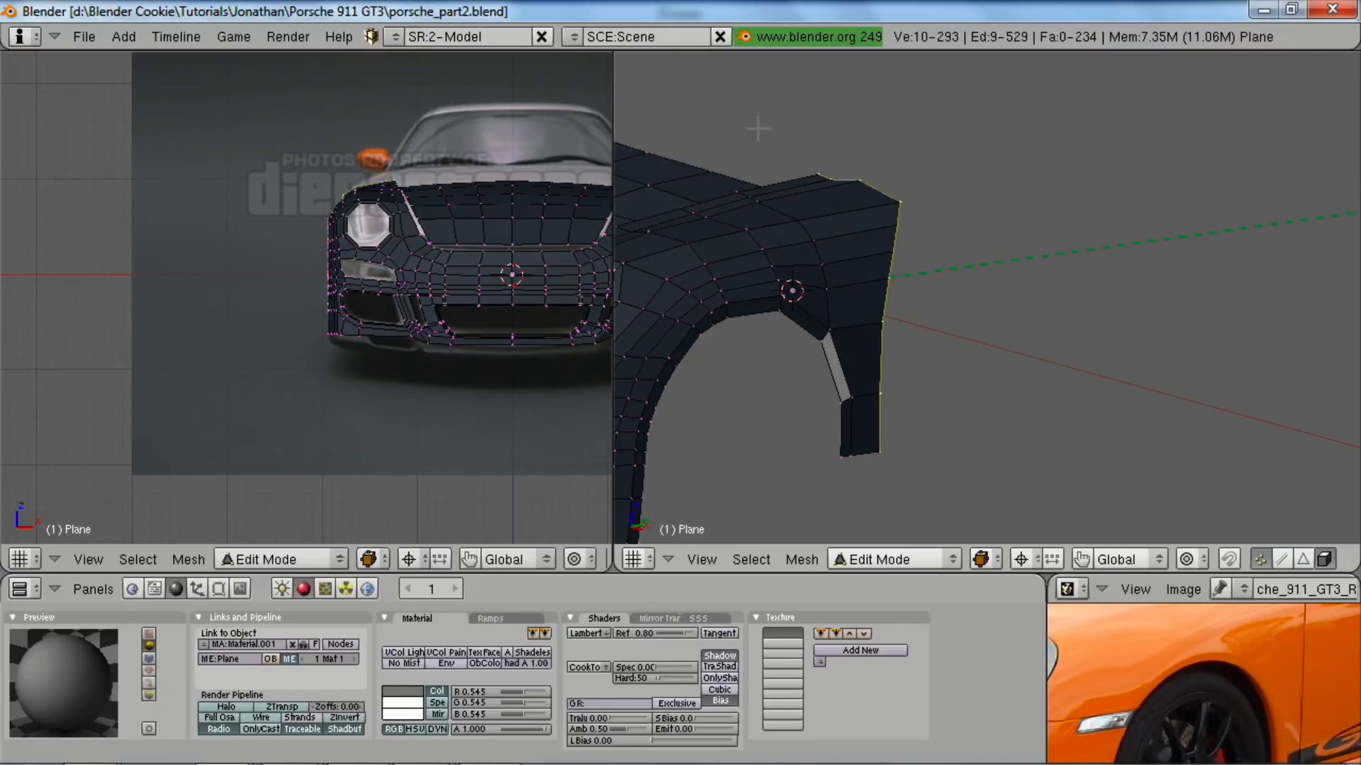
{"action": "middle_click_drag", "start_coordinate": [757, 177], "coordinate": [908, 216]}
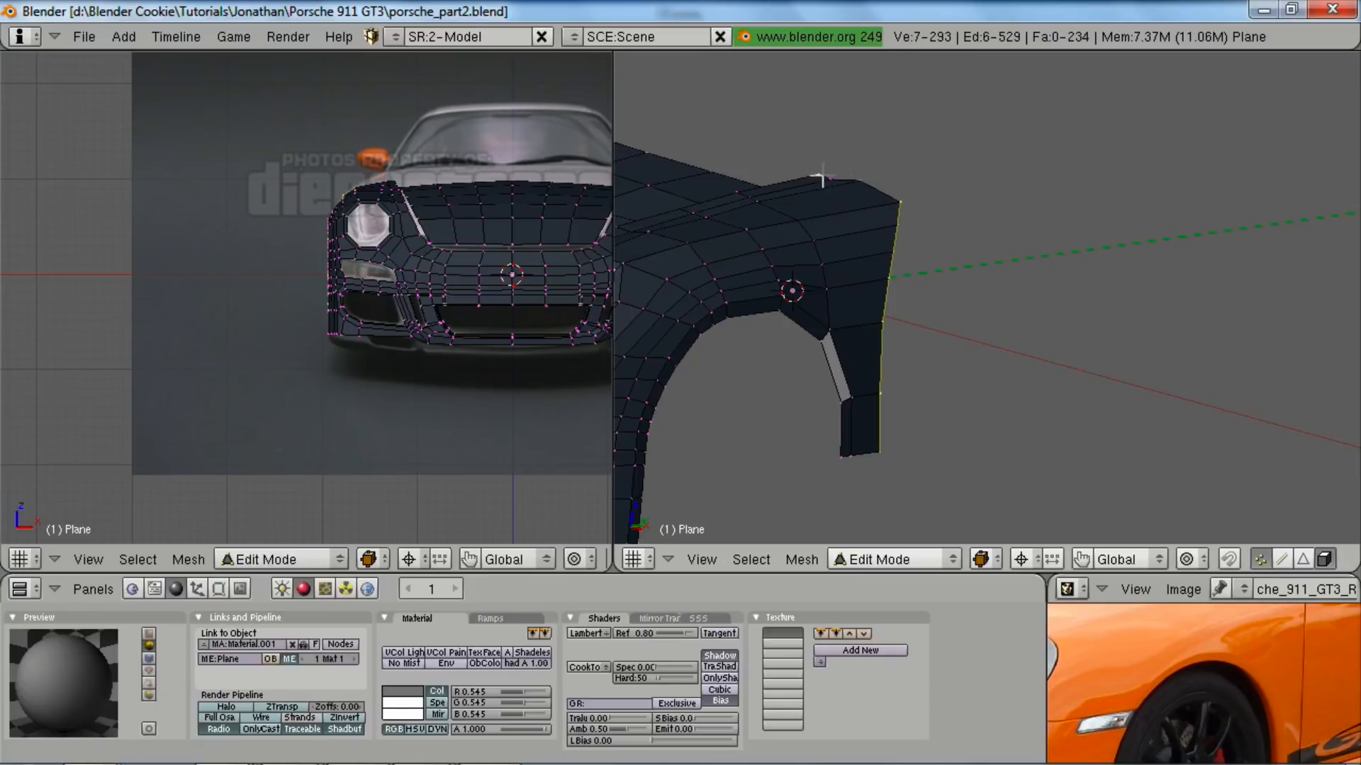
- Return the side viewport to the side view with see-through wireframe display and clear the selection
{"action": "key", "text": "KP_3"}
{"action": "scroll", "coordinate": [911, 245], "scroll_direction": "down", "scroll_amount": 2}
{"action": "middle_click_drag", "start_coordinate": [992, 248], "coordinate": [883, 234], "text": "shift"}
{"action": "key", "text": "z"}
{"action": "scroll", "coordinate": [802, 220], "scroll_direction": "up", "scroll_amount": 2}
{"action": "middle_click_drag", "start_coordinate": [804, 250], "coordinate": [826, 250], "text": "shift"}
{"action": "scroll", "coordinate": [987, 298], "scroll_direction": "up", "scroll_amount": 1}
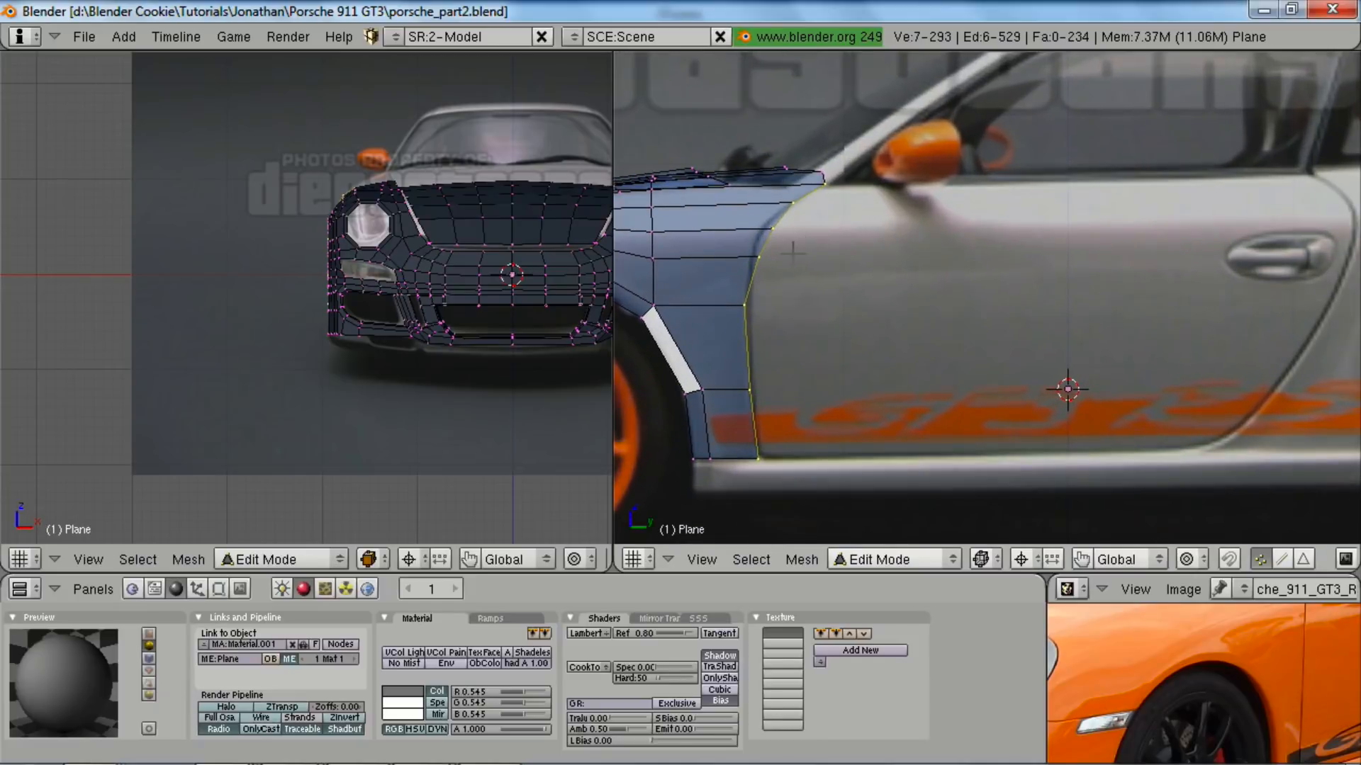
{"action": "scroll", "coordinate": [782, 259], "scroll_direction": "up", "scroll_amount": 2}
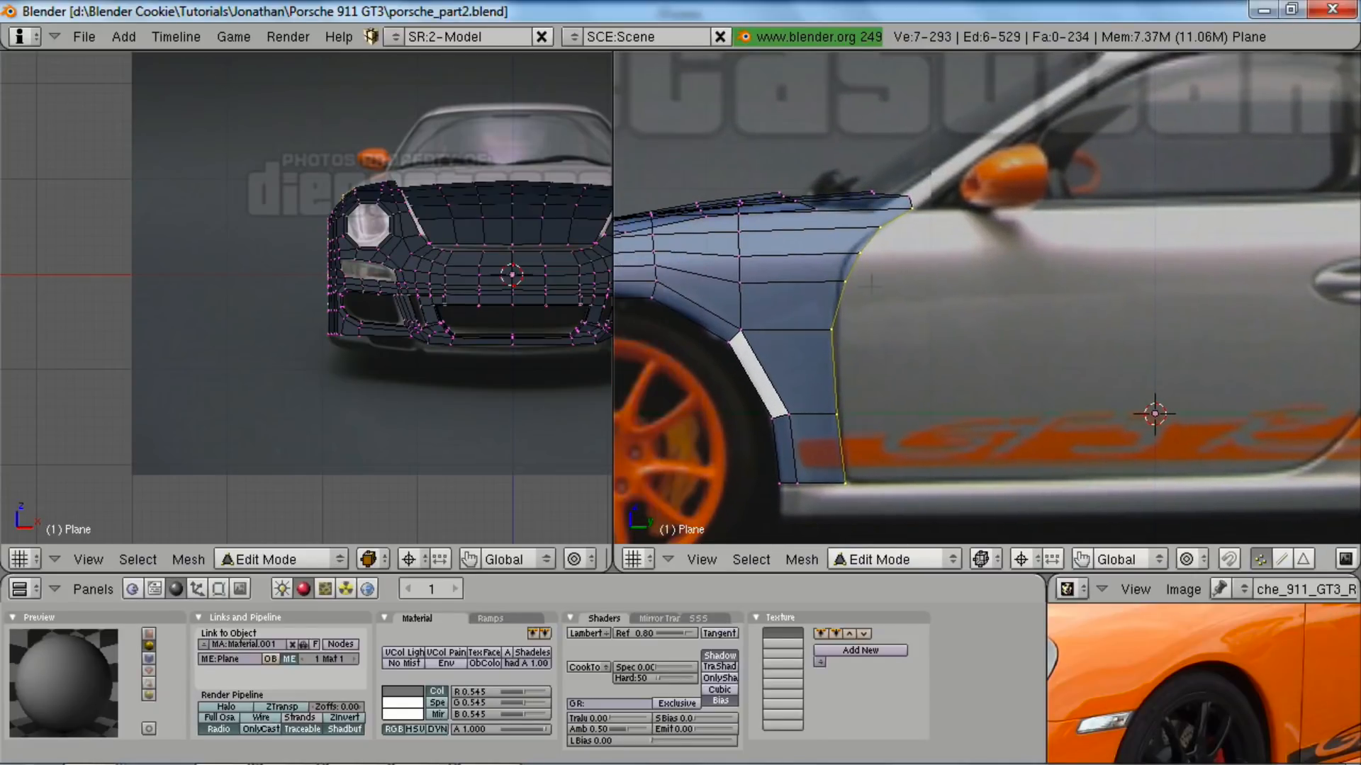
{"action": "key", "text": "a"}
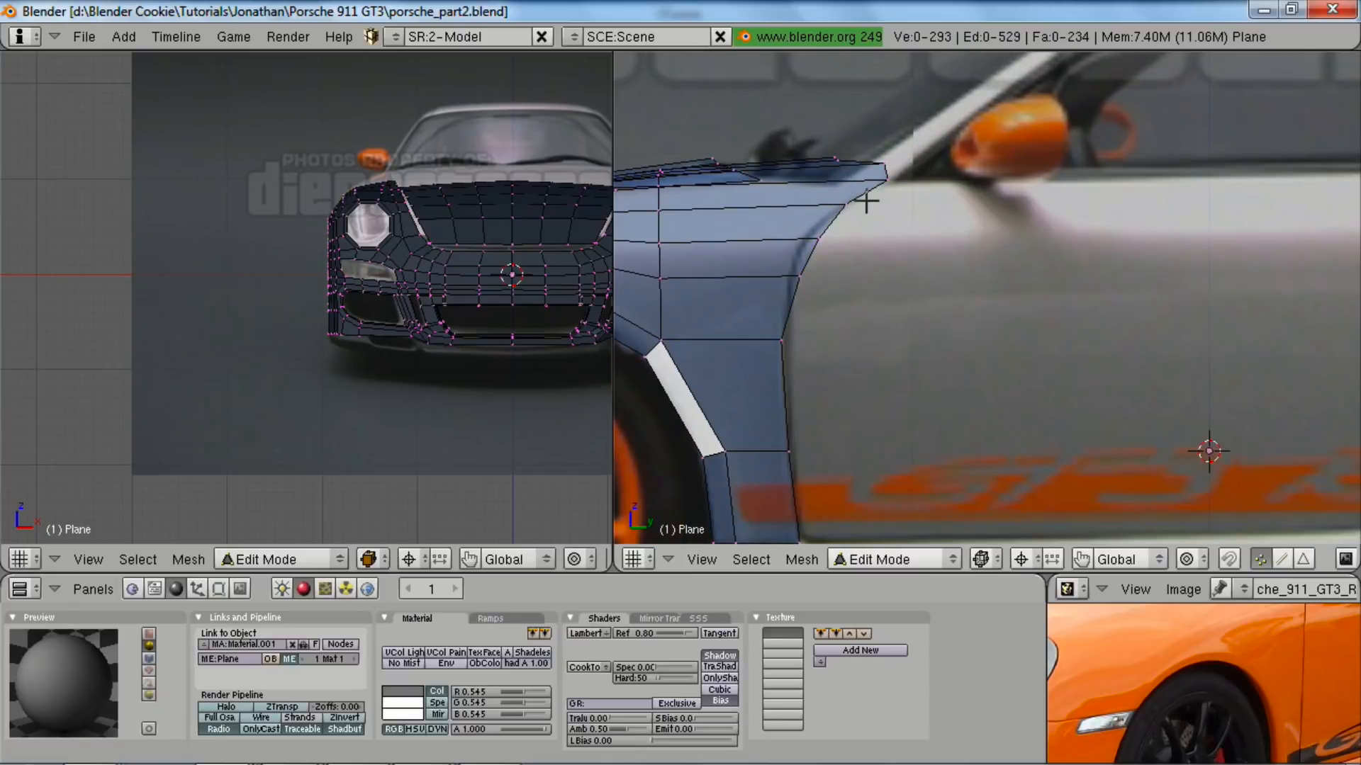
- Move the upper vertices of the fender's rear edge along the Y axis to match the door seam in the side reference
{"action": "middle_click_drag", "start_coordinate": [344, 253], "coordinate": [155, 320], "text": "shift"}
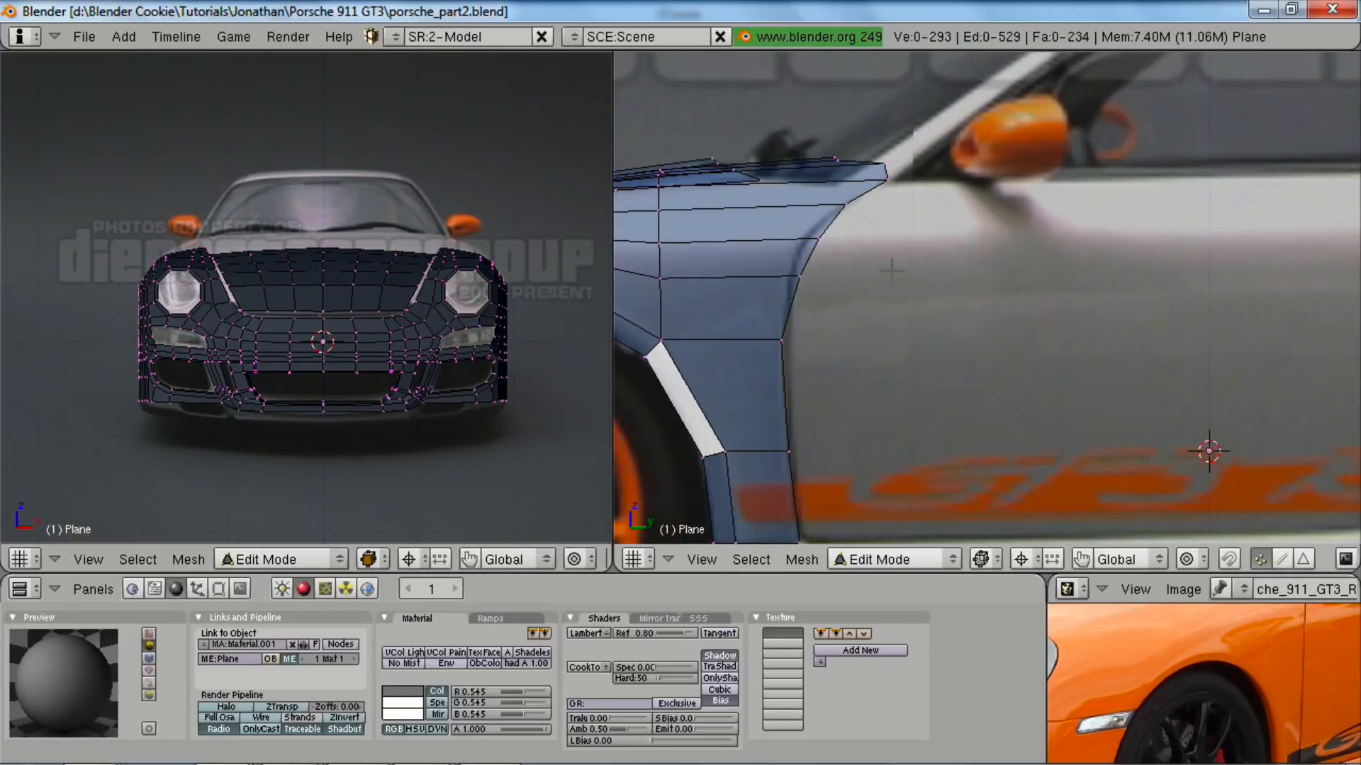
{"action": "scroll", "coordinate": [815, 241], "scroll_direction": "up", "scroll_amount": 3}
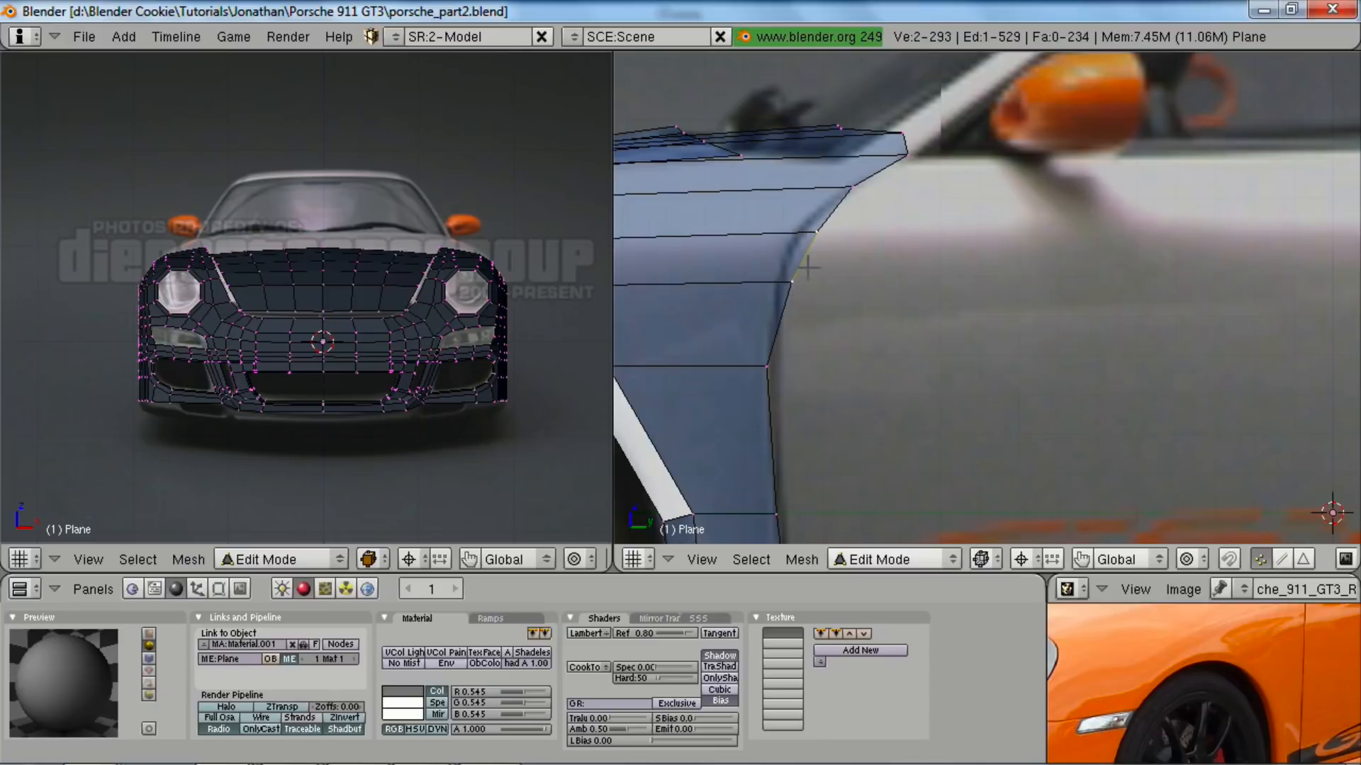
{"action": "key", "text": "e"}
{"action": "key", "text": "y"}
{"action": "left_click", "coordinate": [794, 258]}
{"action": "right_click", "coordinate": [791, 221]}
{"action": "key", "text": "g"}
{"action": "key", "text": "y"}
{"action": "left_click", "coordinate": [781, 217]}
{"action": "right_click", "coordinate": [848, 188]}
{"action": "key", "text": "g"}
{"action": "key", "text": "y"}
{"action": "left_click", "coordinate": [847, 187]}
{"action": "scroll", "coordinate": [1017, 394], "scroll_direction": "down", "scroll_amount": 3}
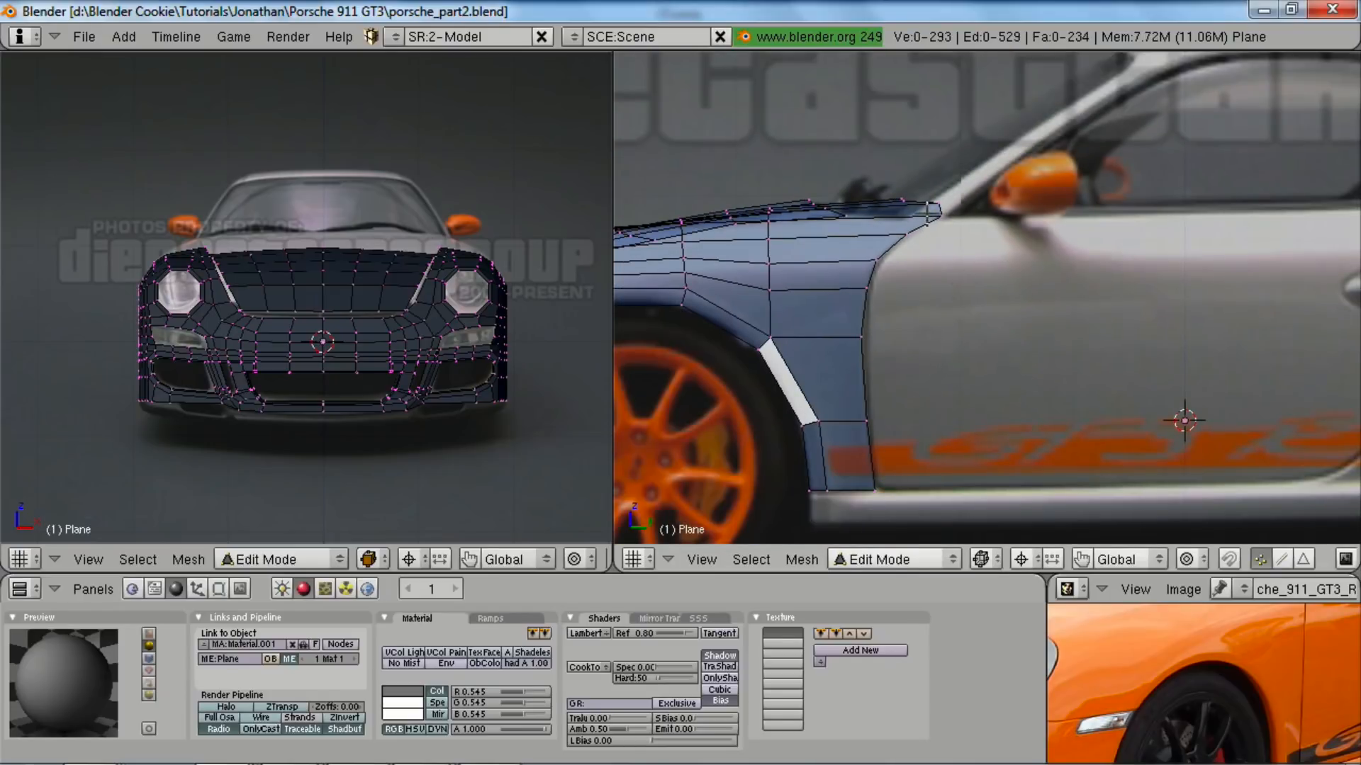
{"action": "right_click", "coordinate": [943, 211]}
{"action": "scroll", "coordinate": [547, 261], "scroll_direction": "up", "scroll_amount": 2}
{"action": "middle_click_drag", "start_coordinate": [434, 279], "coordinate": [401, 281]}
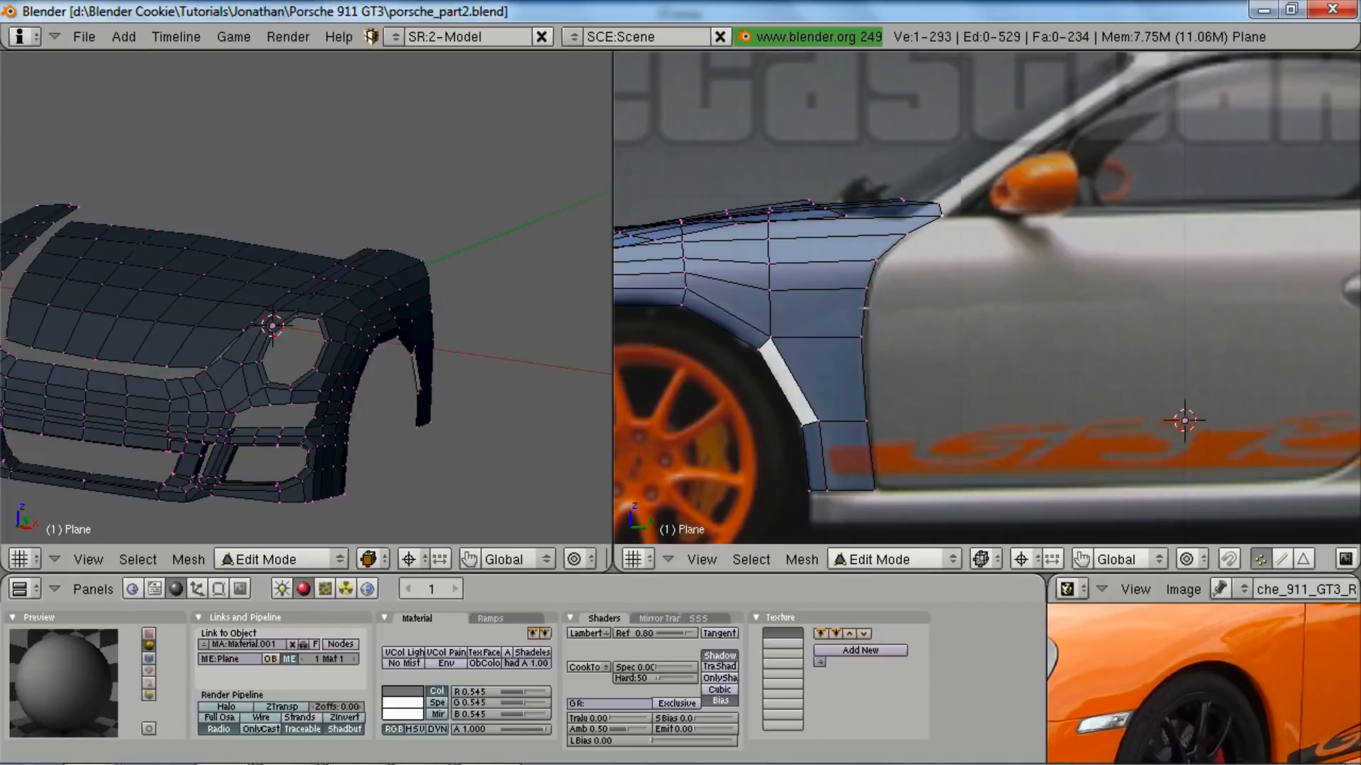
{"action": "right_click", "coordinate": [865, 353], "text": "alt"}
{"action": "middle_click_drag", "start_coordinate": [404, 288], "coordinate": [316, 279]}
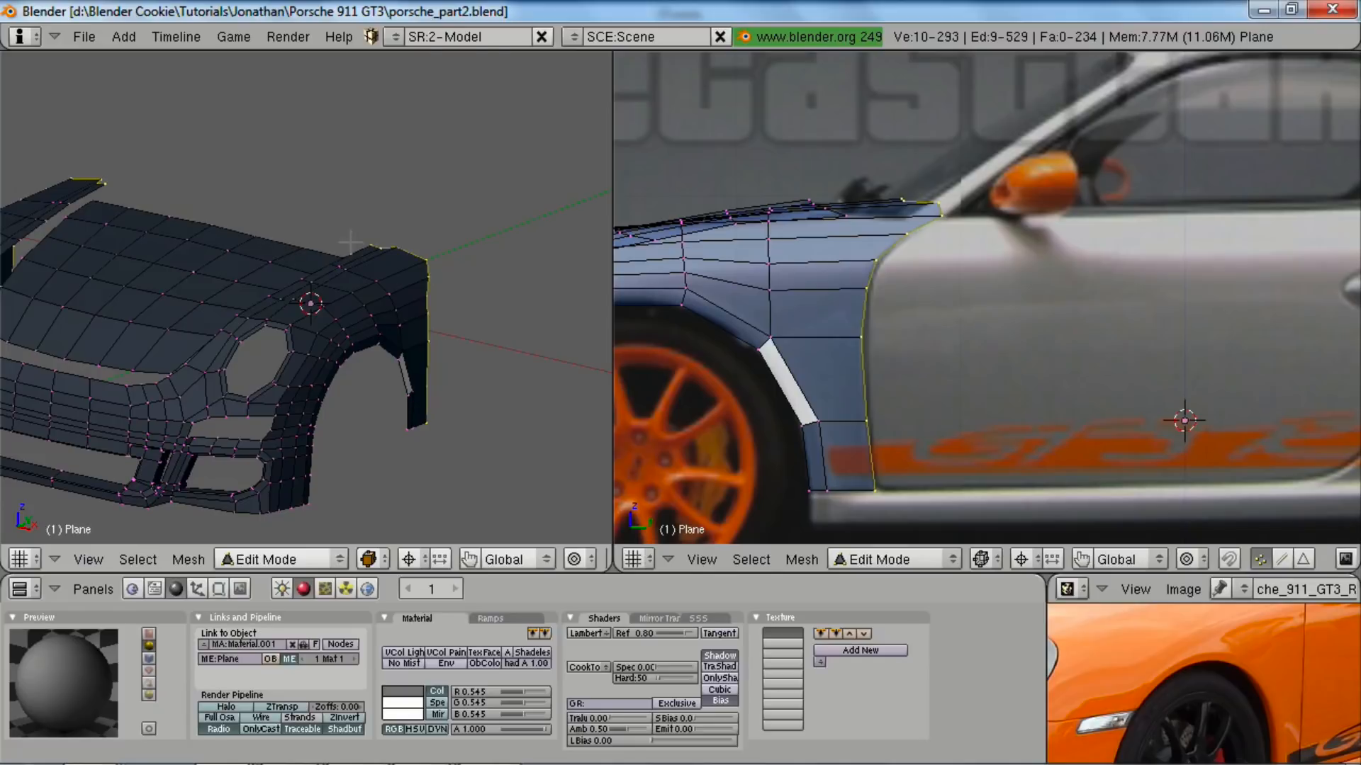
- Select the fender's rear edge from its upper corner to its bottom corner with Select Vertex Path by Edge Length
{"action": "middle_click_drag", "start_coordinate": [383, 255], "coordinate": [429, 266]}
{"action": "right_click", "coordinate": [431, 264]}
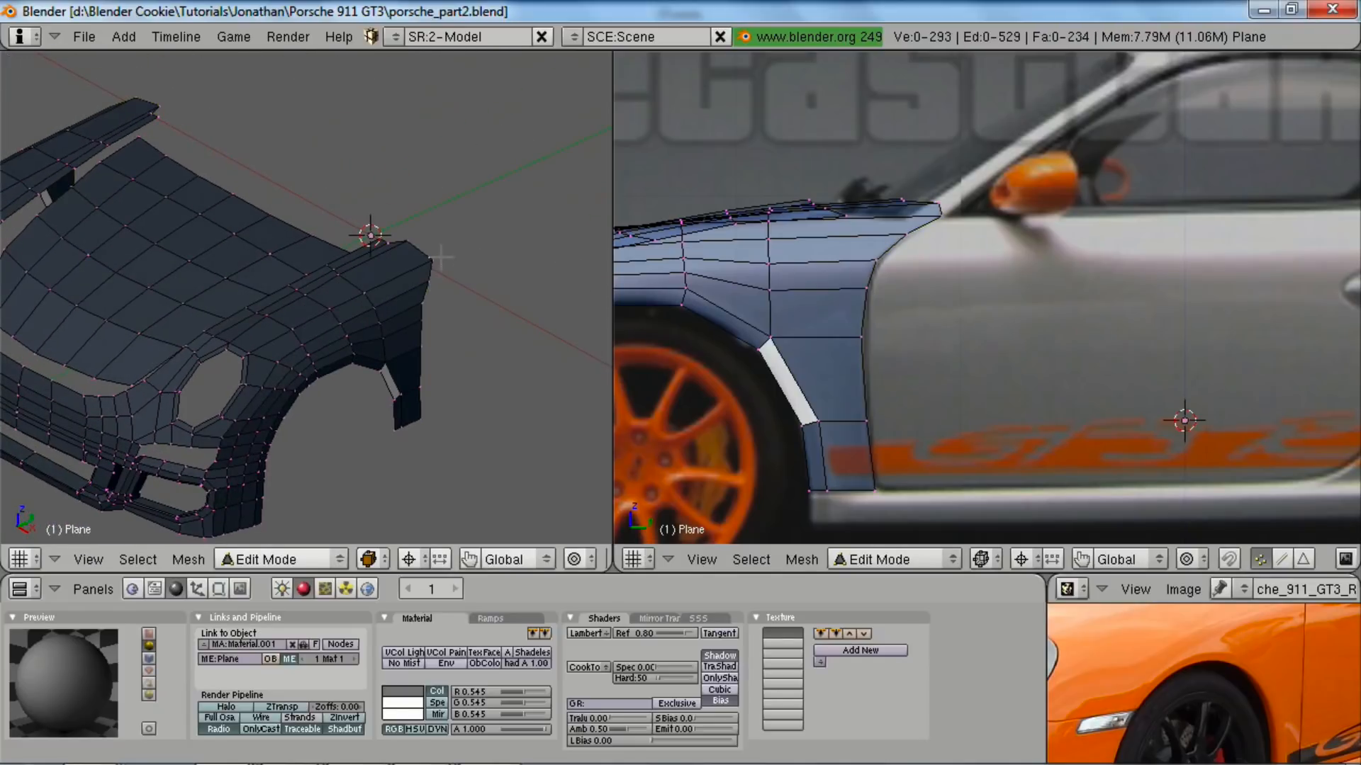
{"action": "right_click", "coordinate": [428, 422], "text": "shift"}
{"action": "key", "text": "w"}
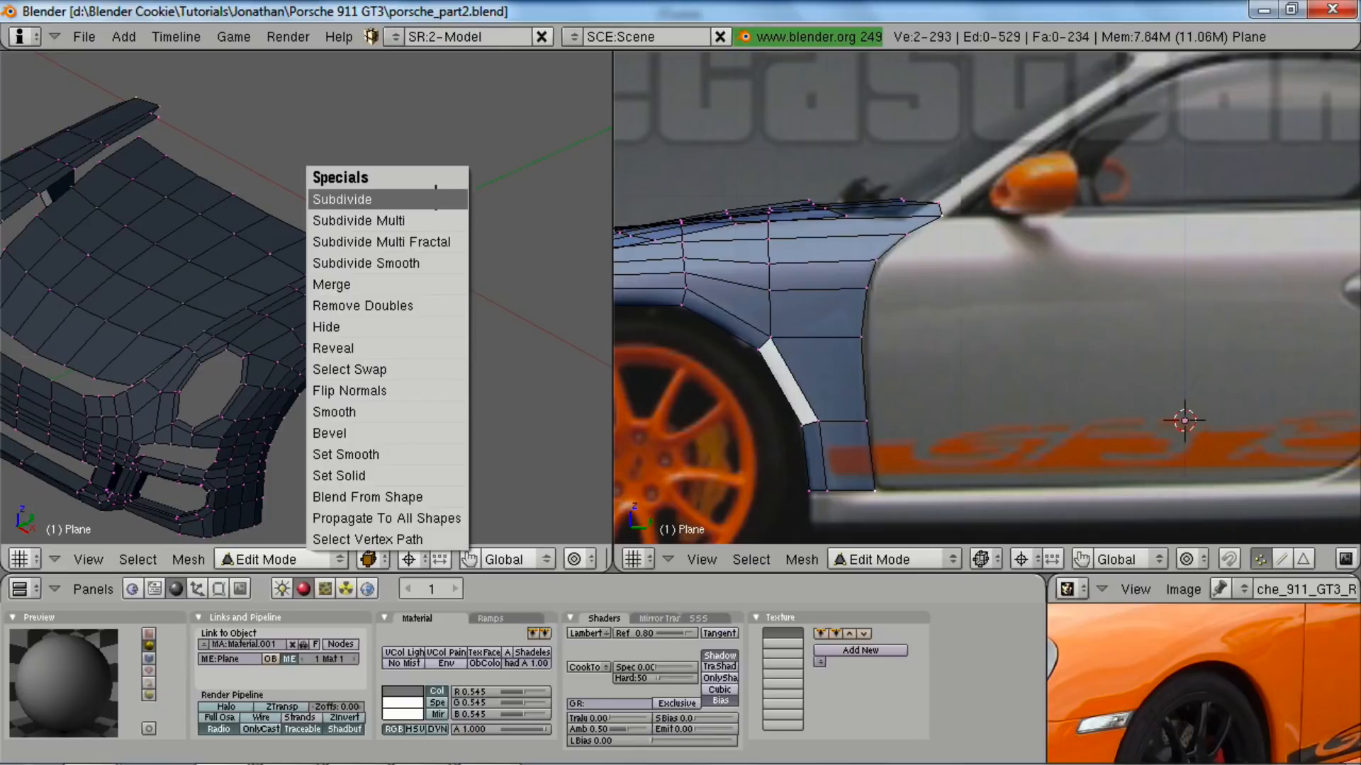
{"action": "left_click", "coordinate": [429, 539]}
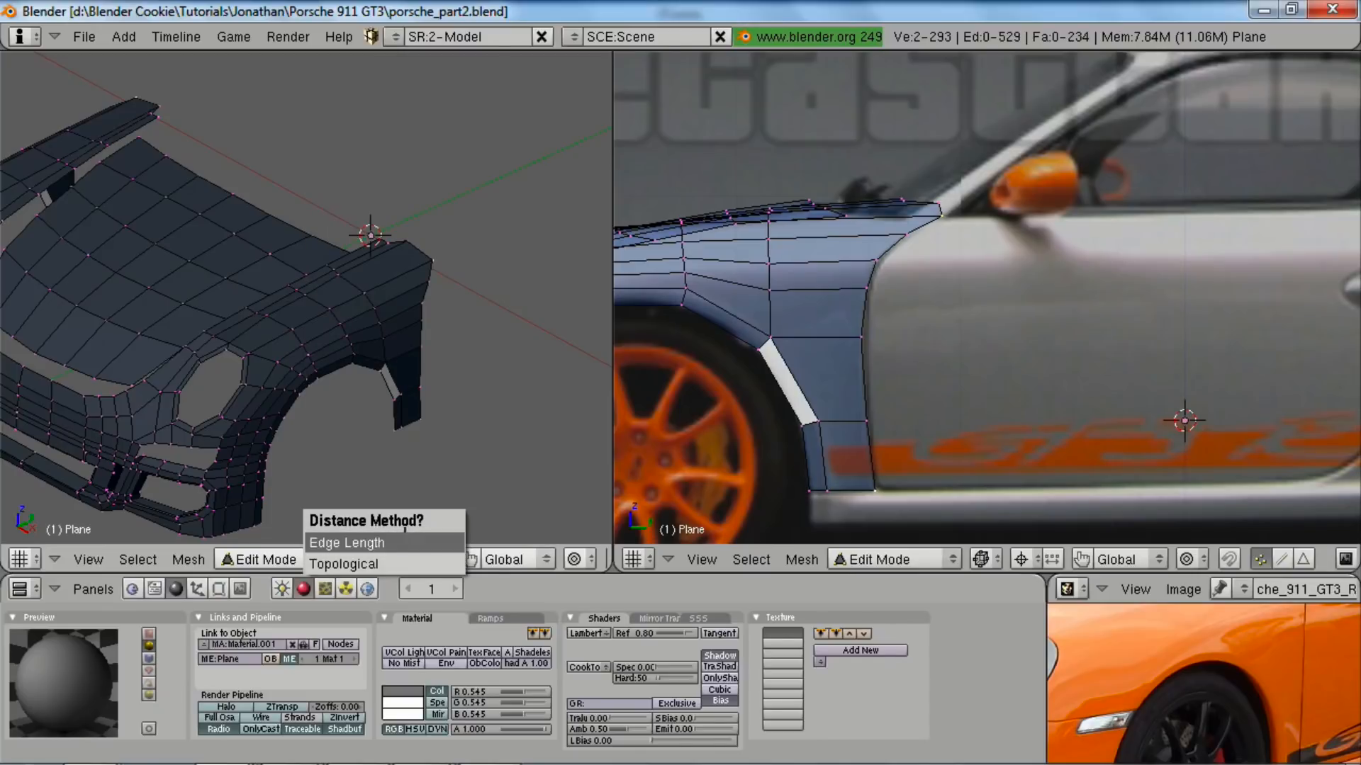
{"action": "left_click", "coordinate": [405, 540]}
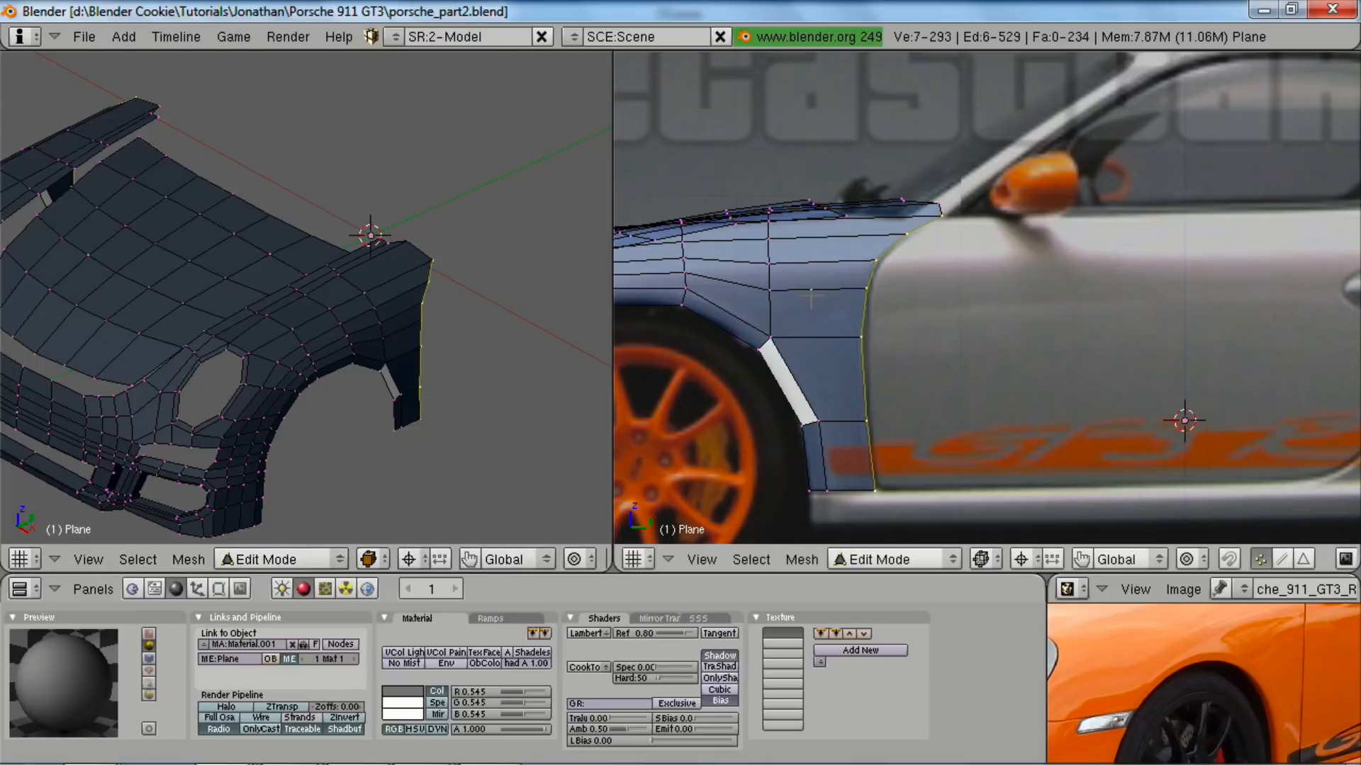
- Duplicate the selected fender edge and offset the copy slightly rearward along the Y axis to start the door
{"action": "key", "text": "KP_1"}
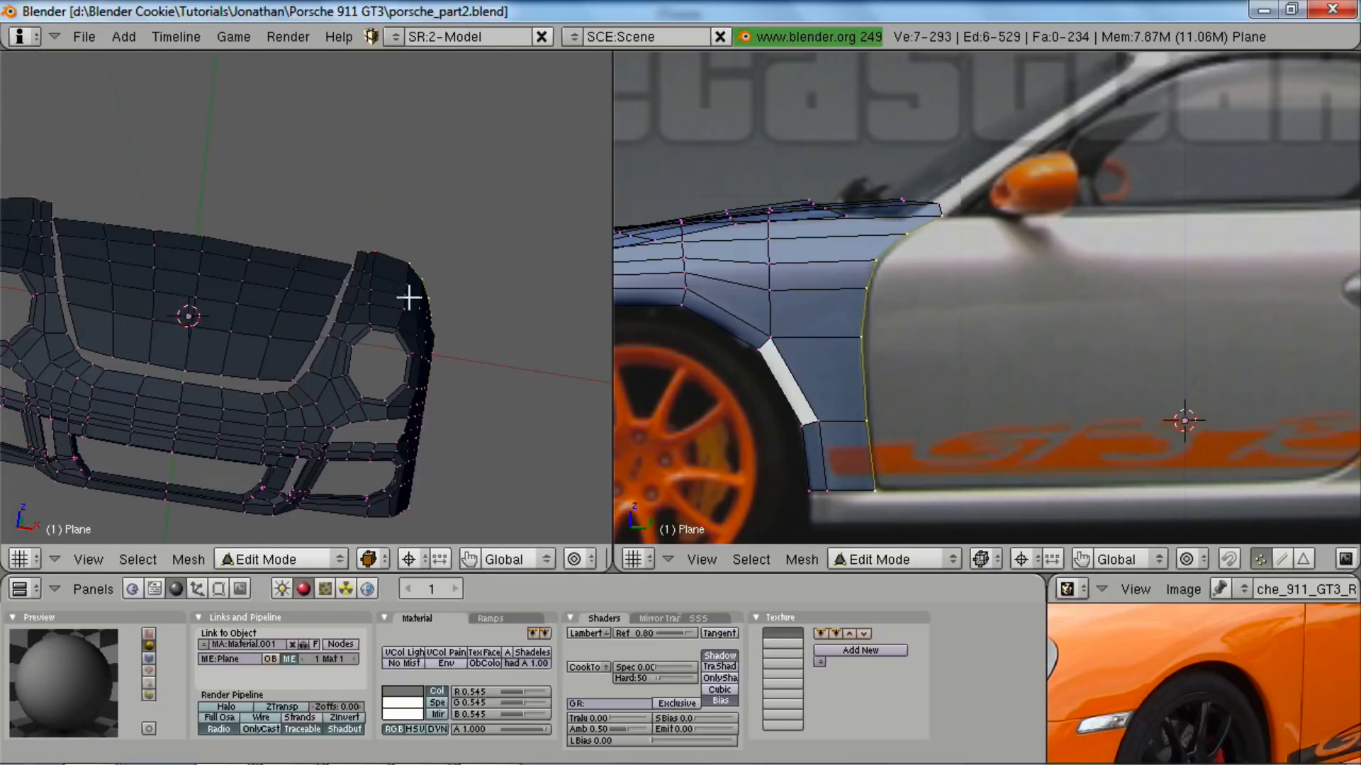
{"action": "key", "text": "KP_5"}
{"action": "key", "text": "ctrl+Up"}
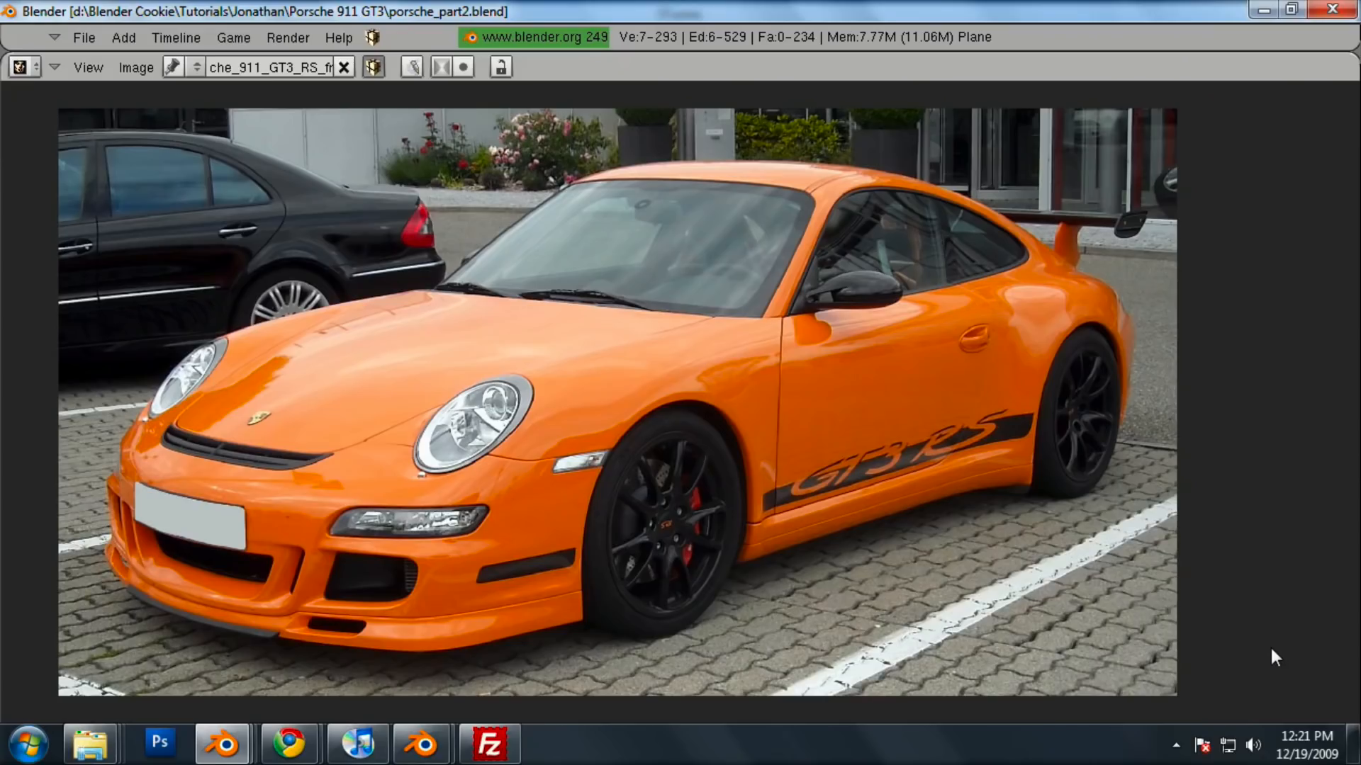
{"action": "key", "text": "ctrl+Down"}
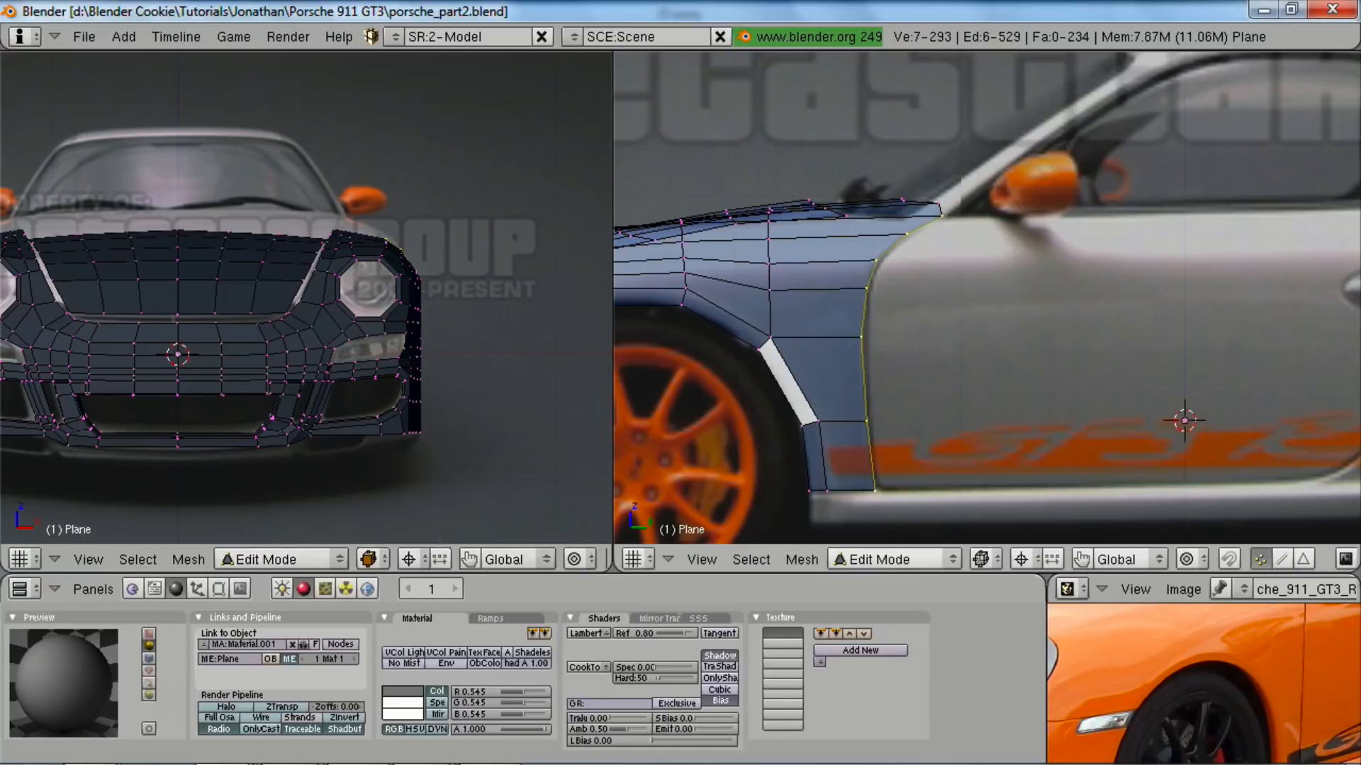
{"action": "key", "text": "g"}
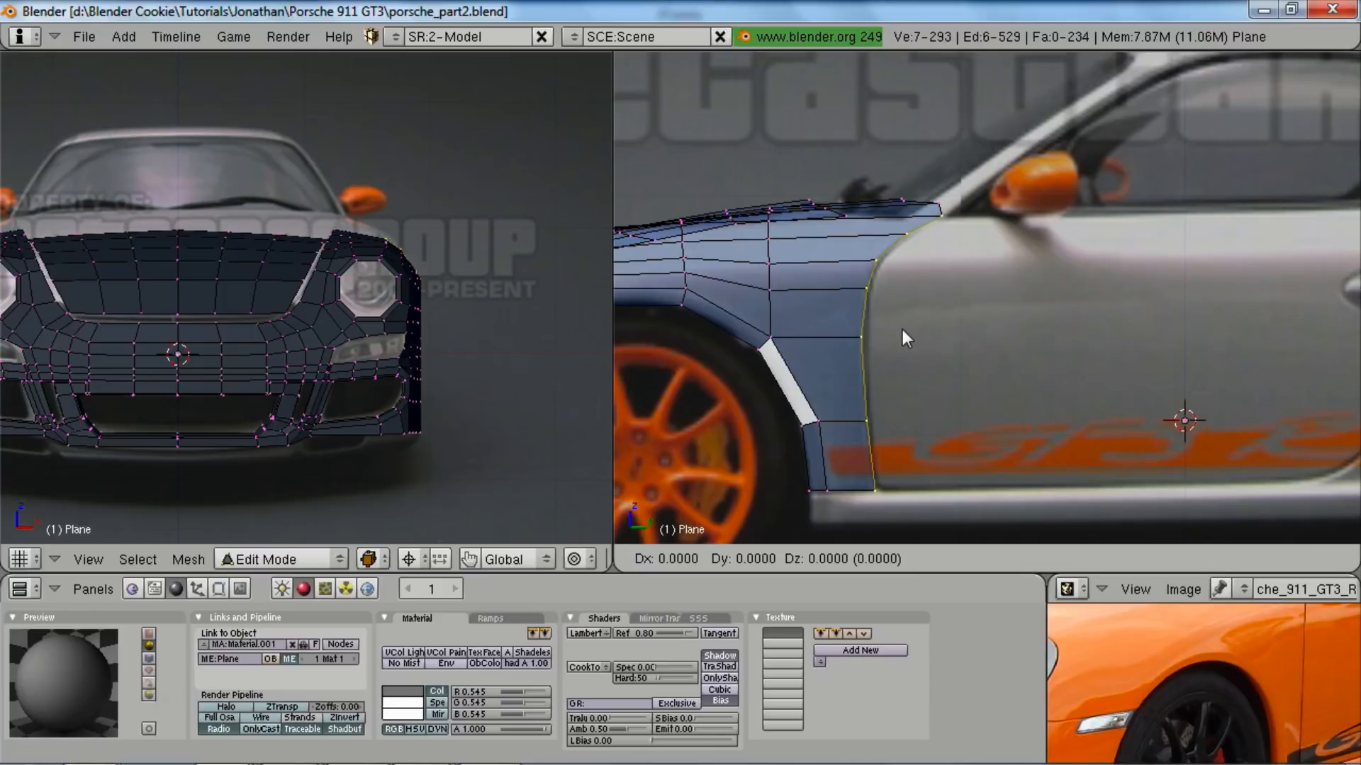
{"action": "key", "text": "y"}
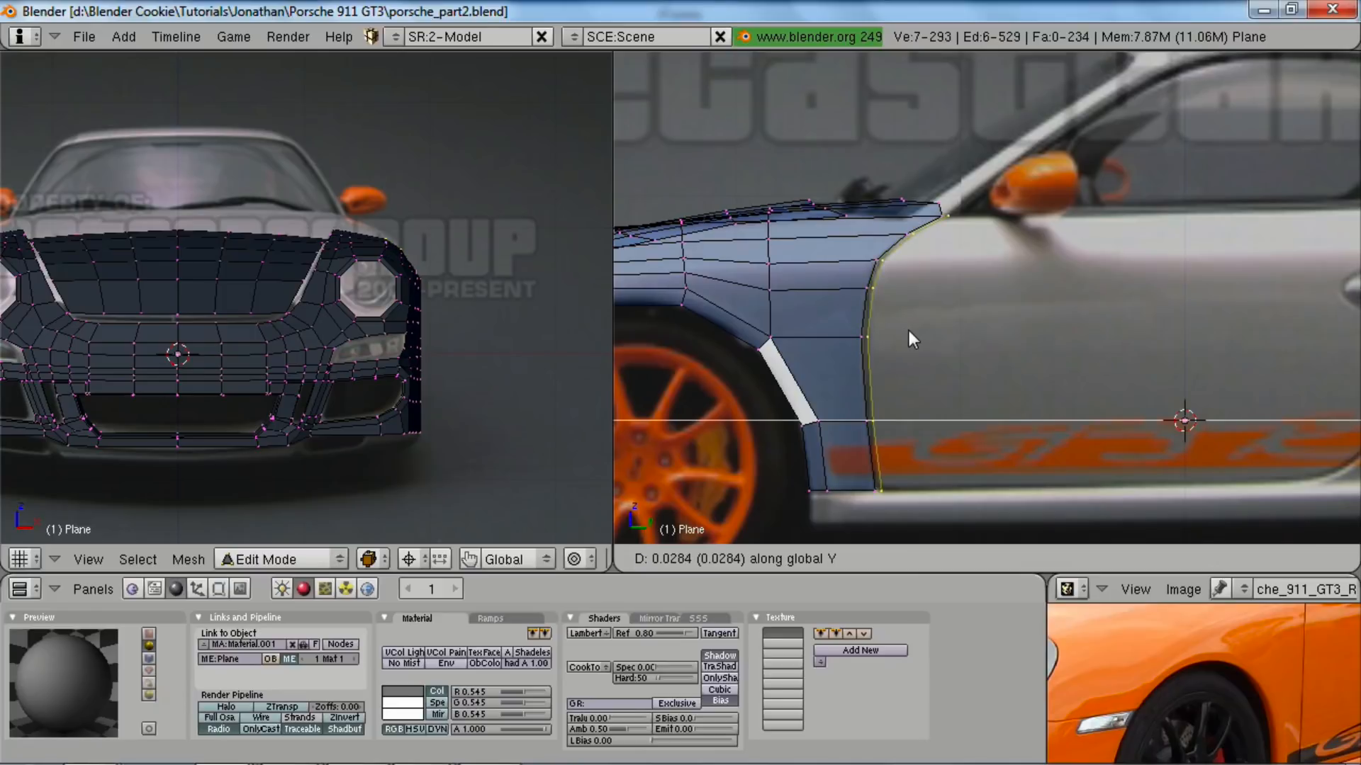
{"action": "left_click", "coordinate": [907, 329]}
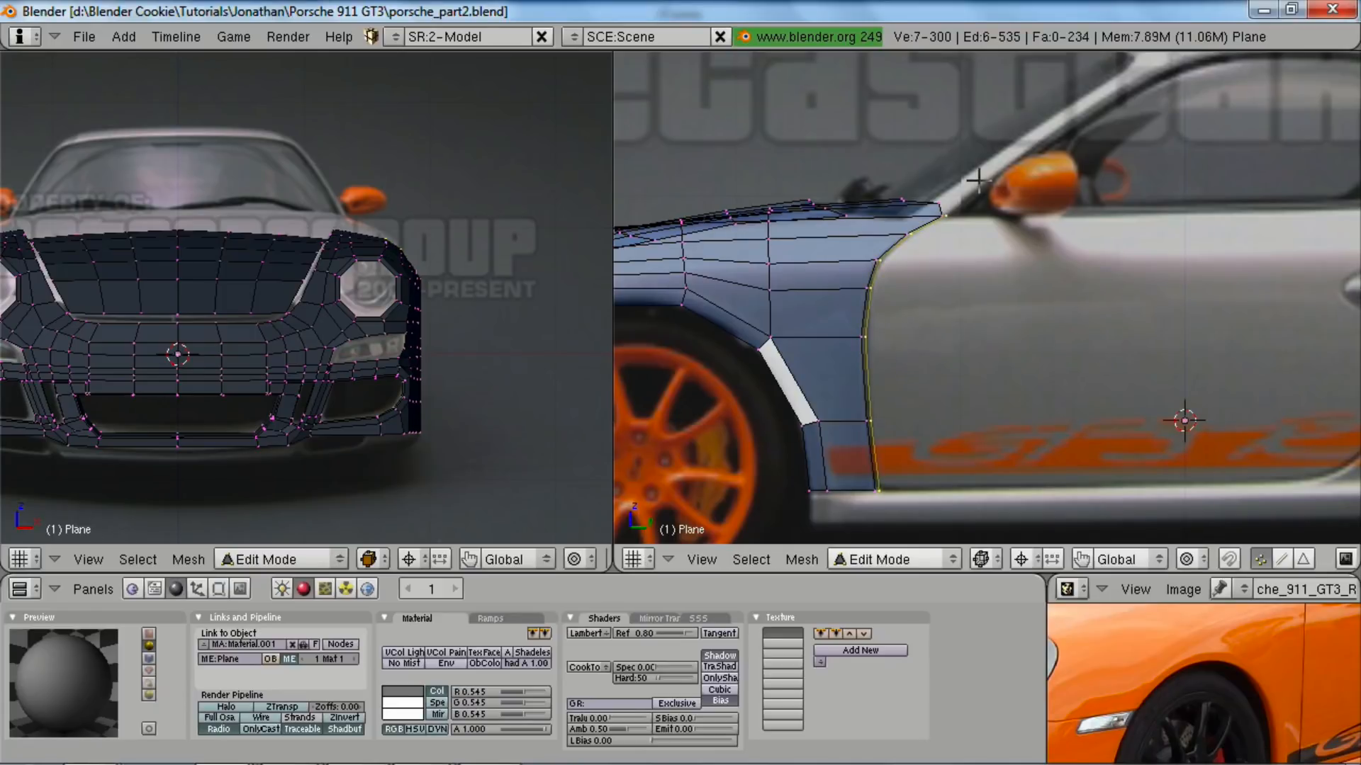
- Extrude the copied front door edge as edges only a short distance rearward along the Y axis
{"action": "middle_click_drag", "start_coordinate": [1013, 333], "coordinate": [924, 273], "text": "shift"}
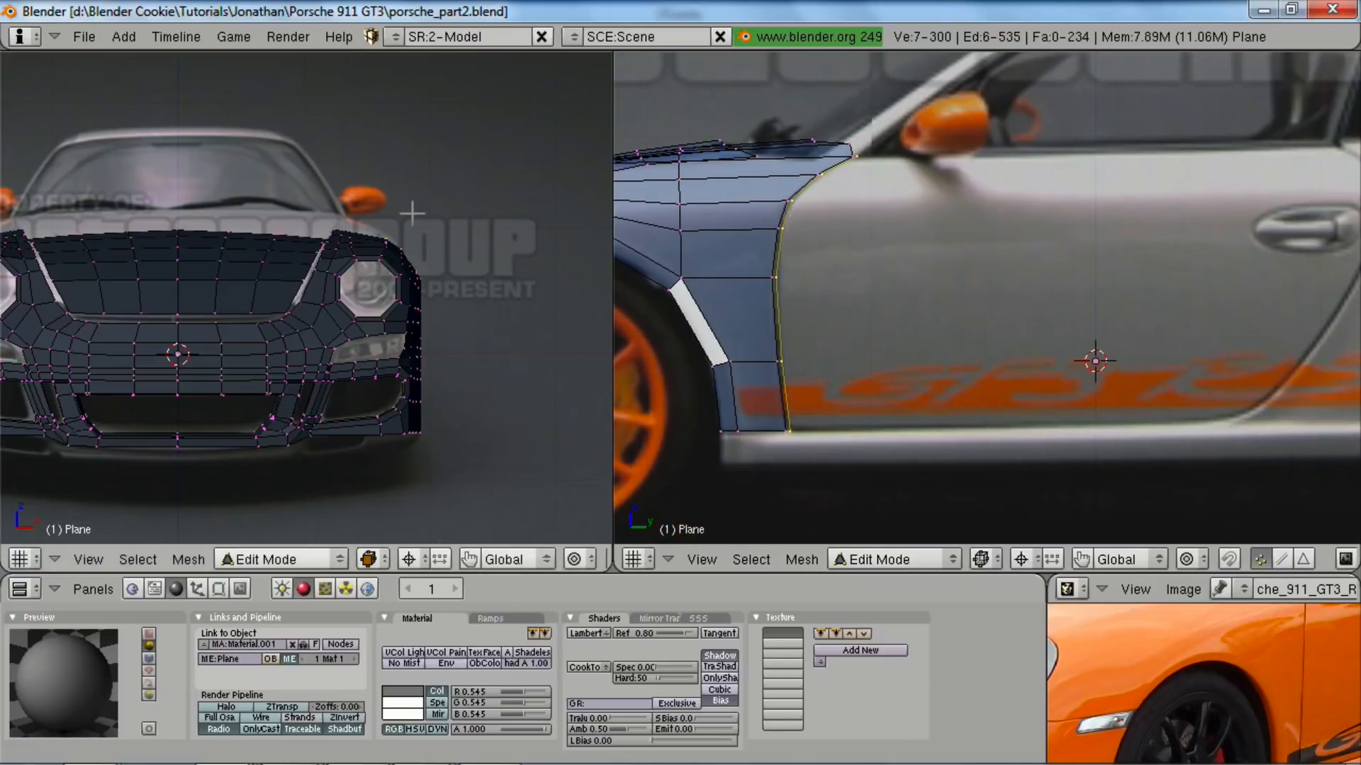
{"action": "key", "text": "e"}
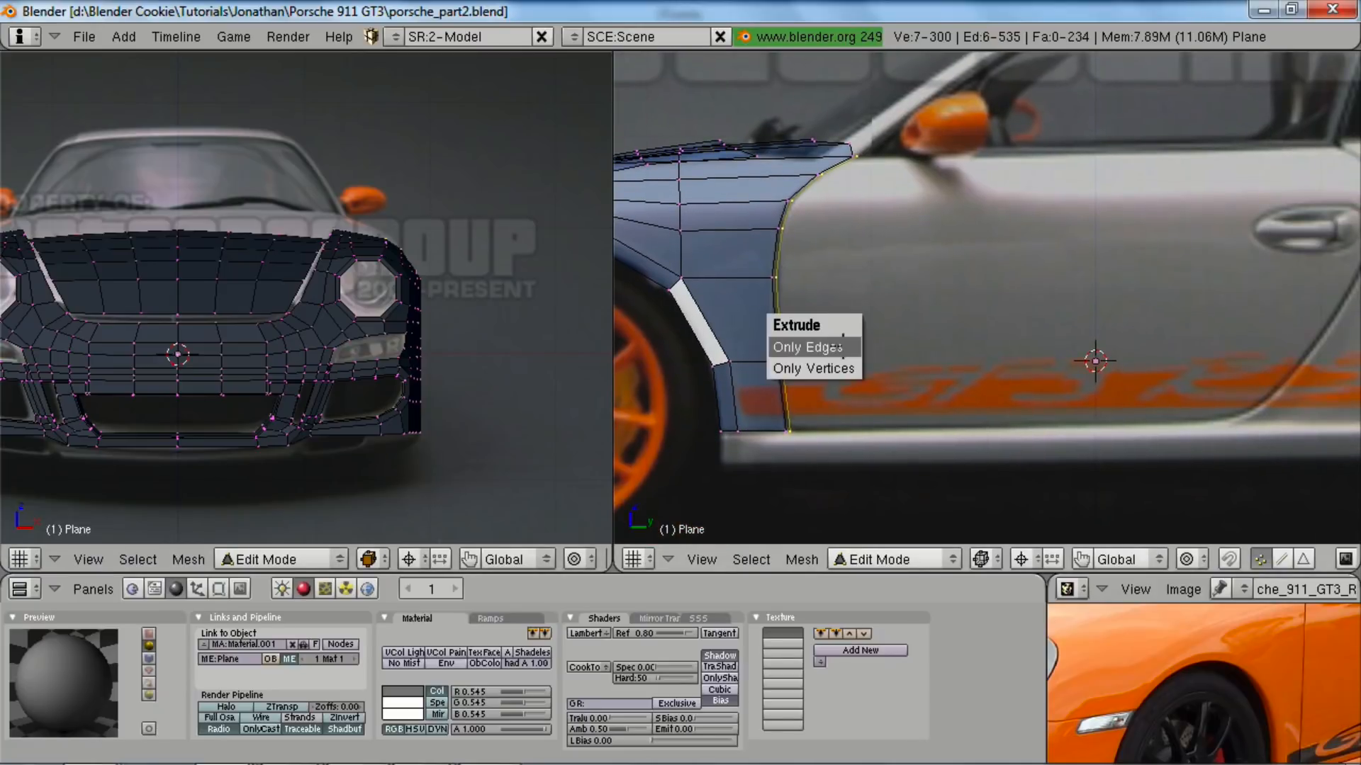
{"action": "left_click", "coordinate": [842, 346]}
{"action": "key", "text": "y"}
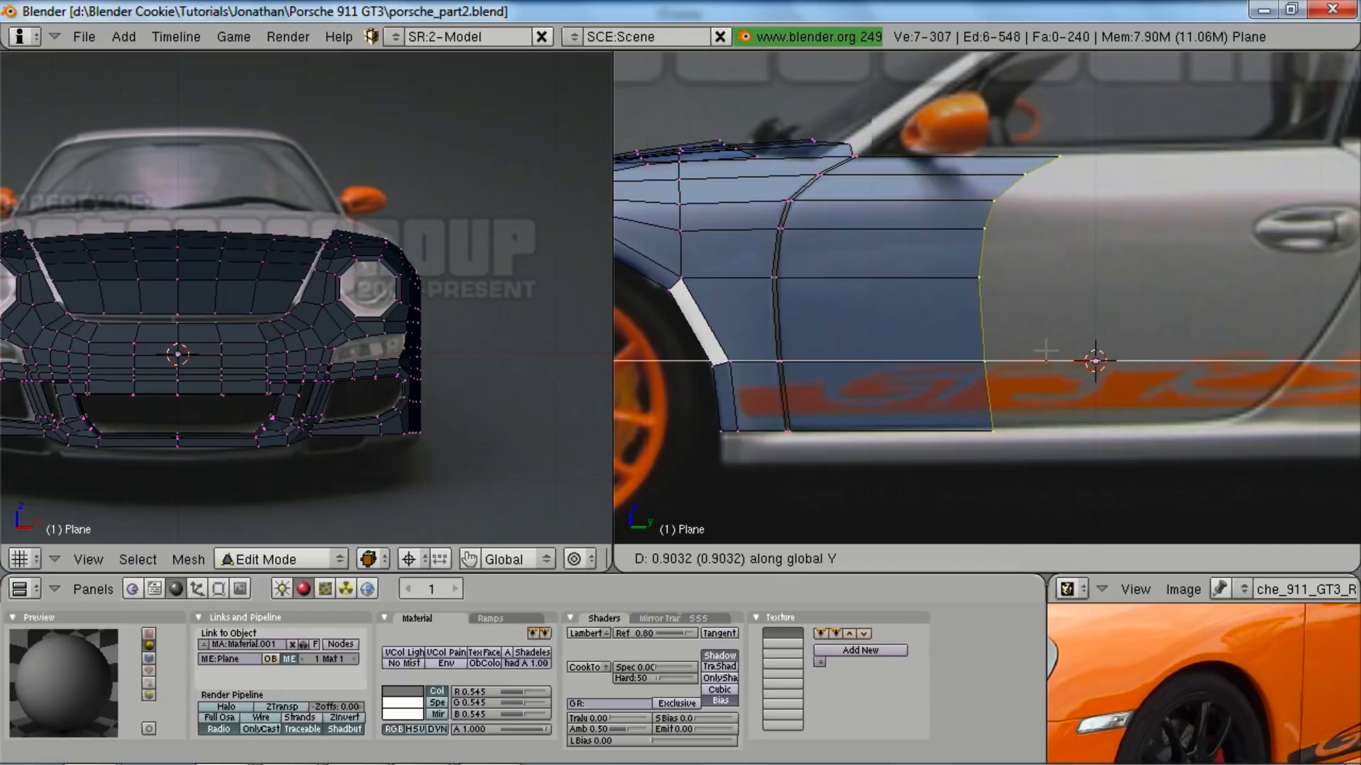
{"action": "left_click", "coordinate": [890, 356]}
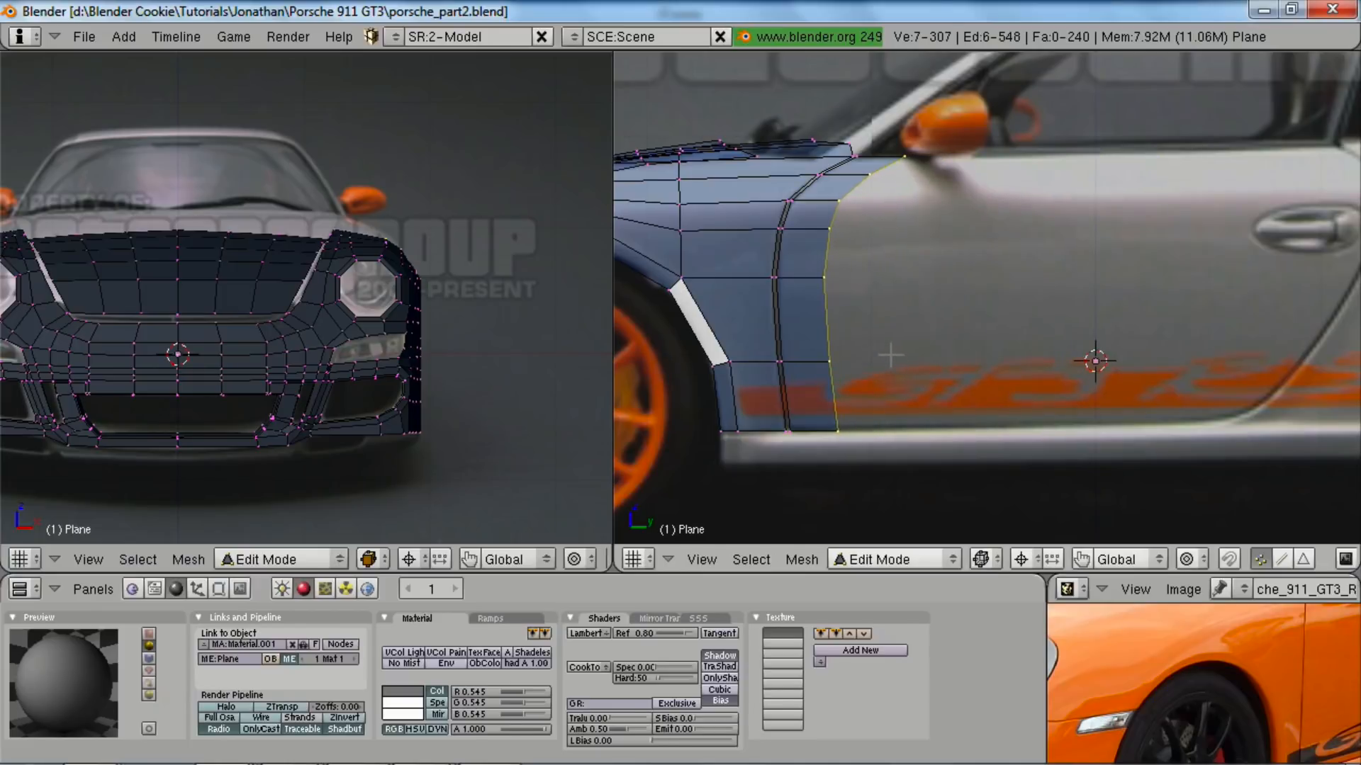
- Flatten the extruded door edge into a straight vertical line with a Y scale of 0, and move it forward along the Y axis
{"action": "key", "text": "s"}
{"action": "key", "text": "y"}
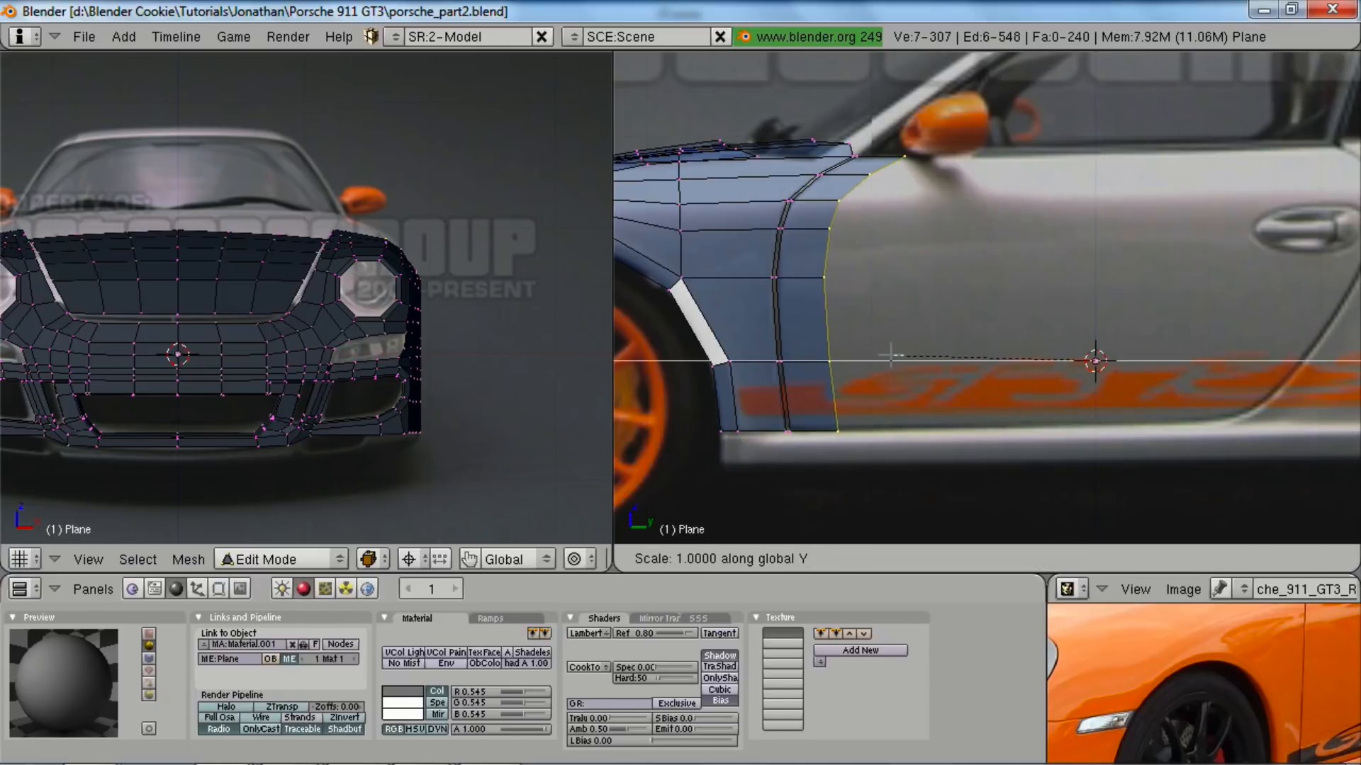
{"action": "key", "text": "0"}
{"action": "key", "text": "Return"}
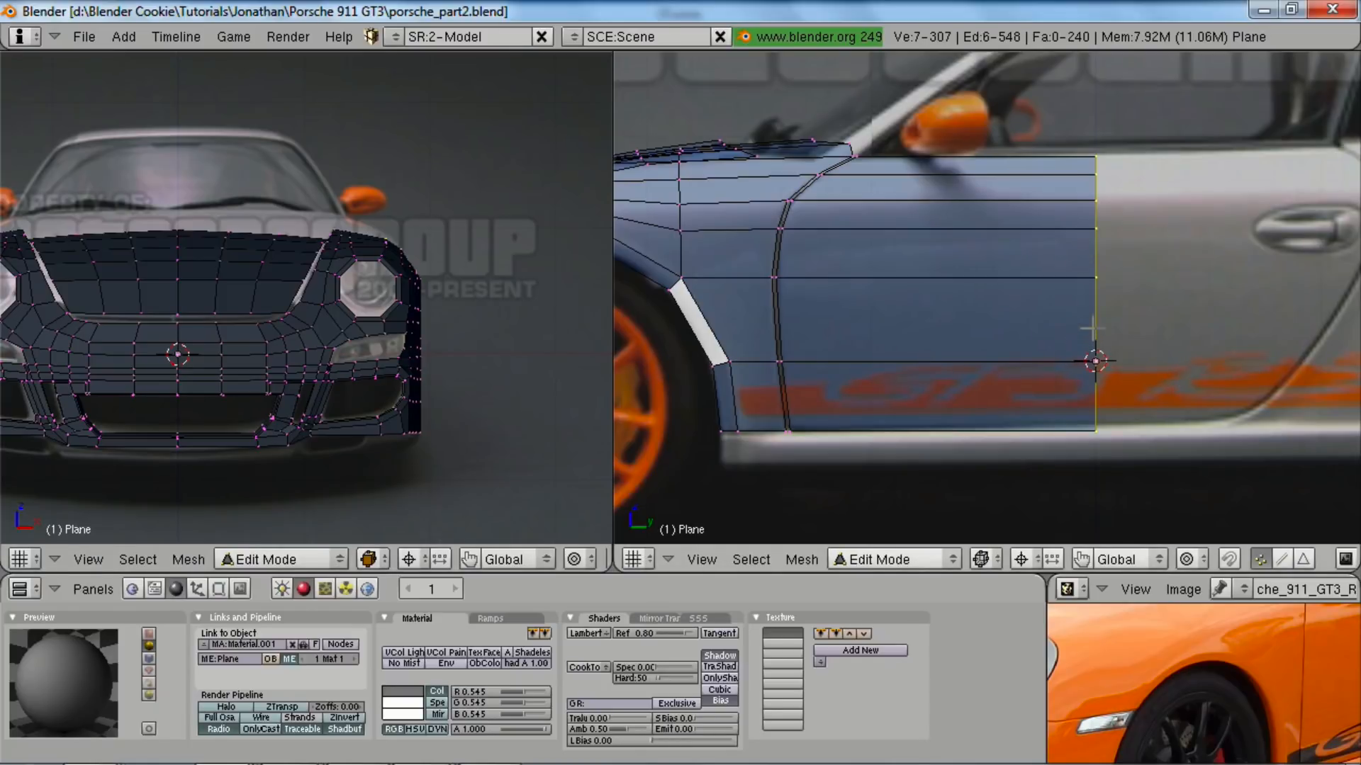
{"action": "key", "text": "ctrl+alt+r"}
{"action": "key", "text": "g"}
{"action": "key", "text": "y"}
{"action": "left_click", "coordinate": [869, 284]}
- Extrude the straight door edge rearward along the Y axis to just ahead of the door handle in the side view
{"action": "key", "text": "z"}
{"action": "mouse_move", "coordinate": [938, 325]}
{"action": "middle_mouse_down", "text": "shift"}
{"action": "mouse_move", "coordinate": [909, 330]}
{"action": "mouse_move", "coordinate": [960, 338]}
{"action": "middle_mouse_up", "text": "shift"}
{"action": "scroll", "coordinate": [908, 330], "scroll_direction": "down", "scroll_amount": 5}
{"action": "key", "text": "KP_3"}
{"action": "key", "text": "e"}
{"action": "left_click", "coordinate": [961, 331]}
{"action": "key", "text": "y"}
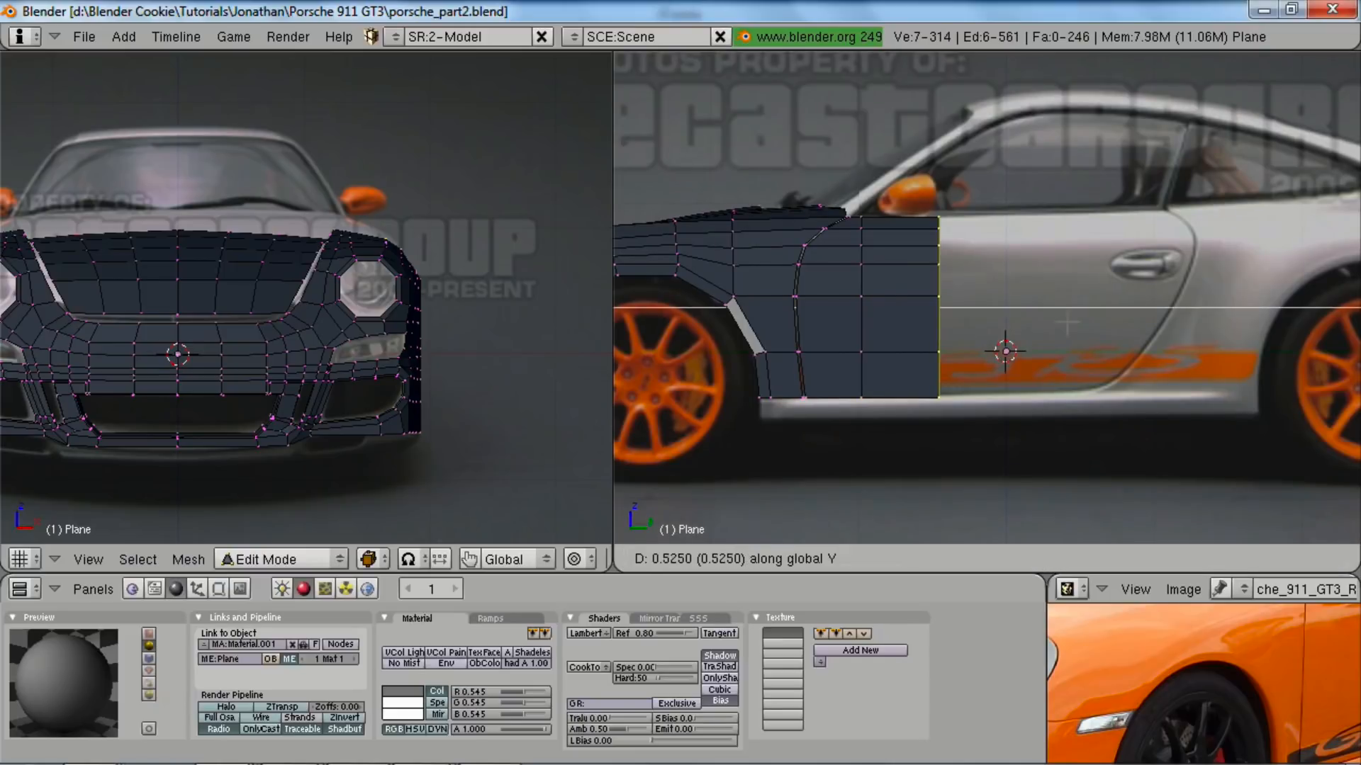
{"action": "left_click", "coordinate": [1187, 308]}
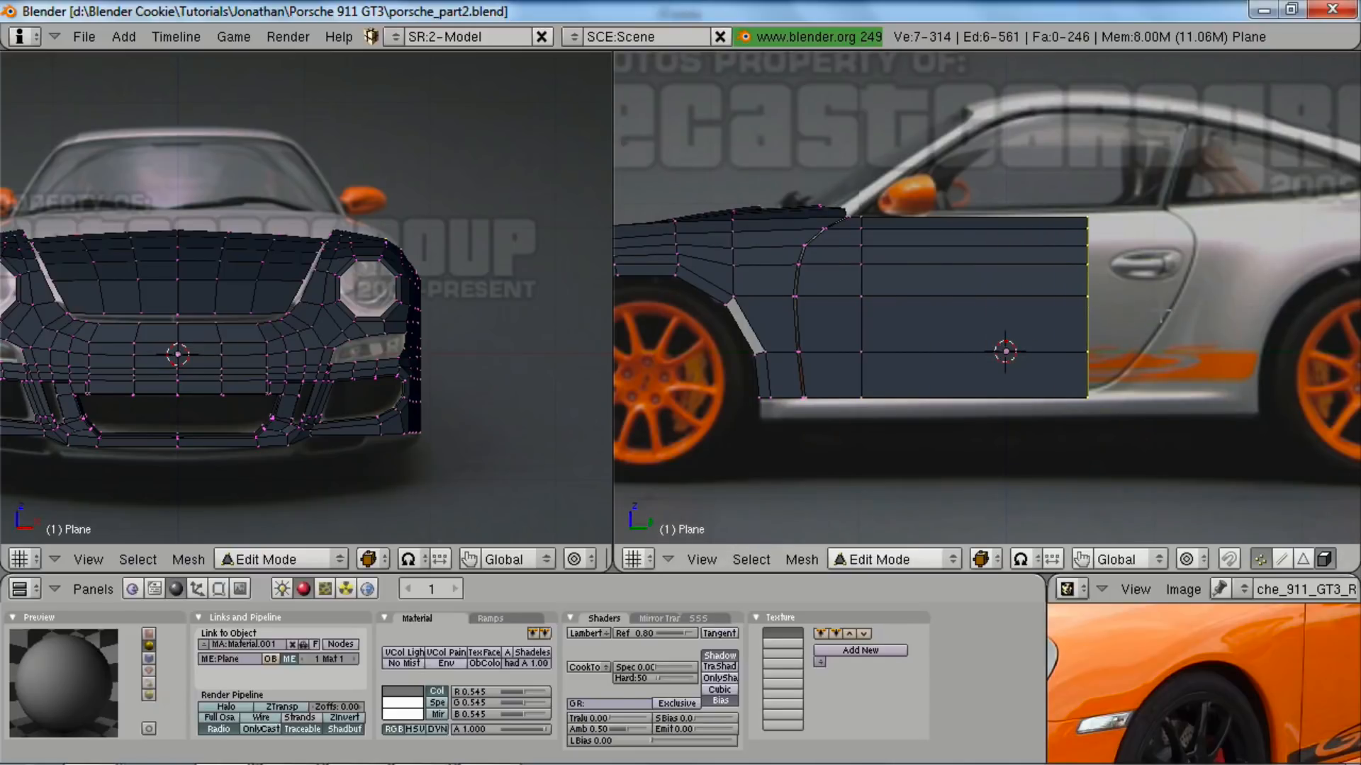
- Add two evenly spaced vertical loop cuts across the door's long rear section
{"action": "key", "text": "z"}
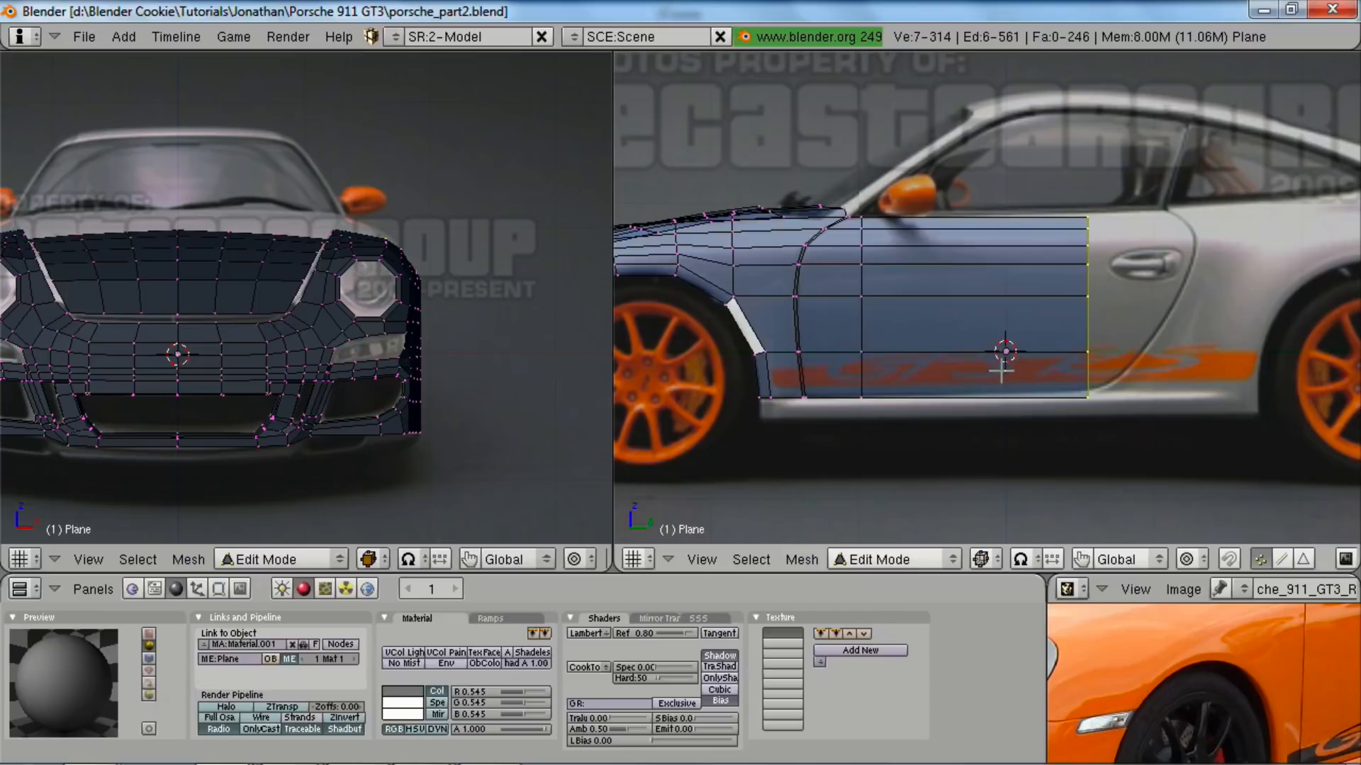
{"action": "key", "text": "ctrl+r"}
{"action": "scroll", "coordinate": [959, 237], "scroll_direction": "up", "scroll_amount": 1}
{"action": "left_click", "coordinate": [959, 238]}
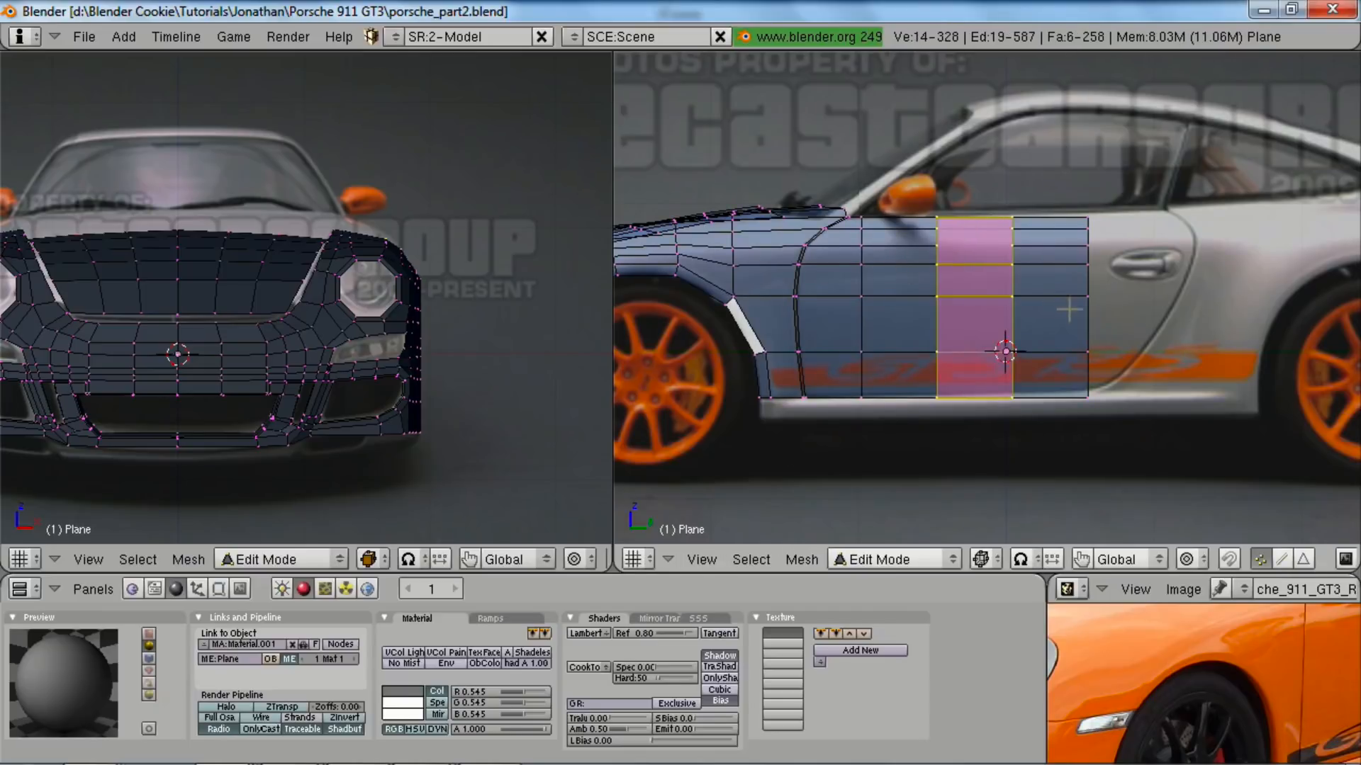
{"action": "key", "text": "z"}
- Extrude the door's rear edge along the Y axis by roughly one more column width, to the rear of the door handle
{"action": "scroll", "coordinate": [1070, 309], "scroll_direction": "up", "scroll_amount": 2}
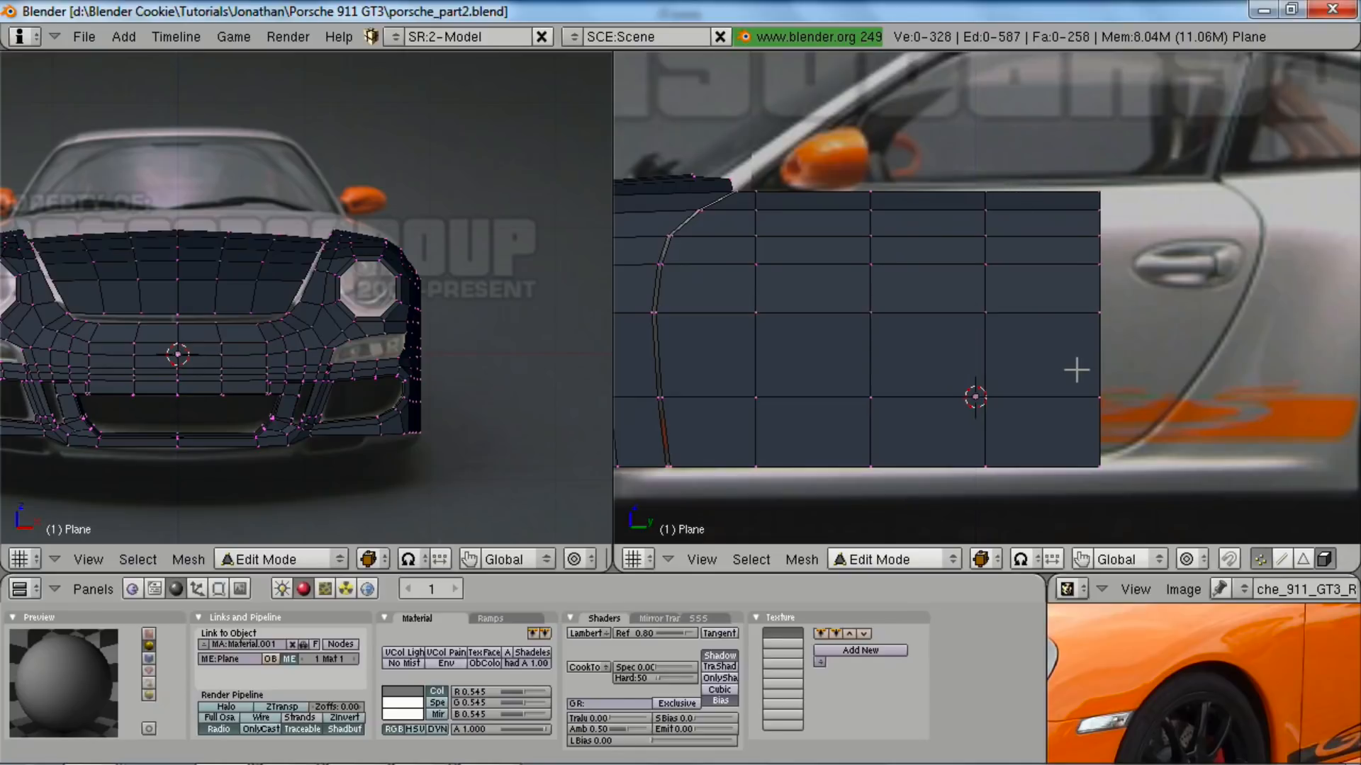
{"action": "key", "text": "z"}
{"action": "right_click", "coordinate": [1096, 336], "text": "alt"}
{"action": "key", "text": "e"}
{"action": "left_click", "coordinate": [1122, 348]}
{"action": "key", "text": "y"}
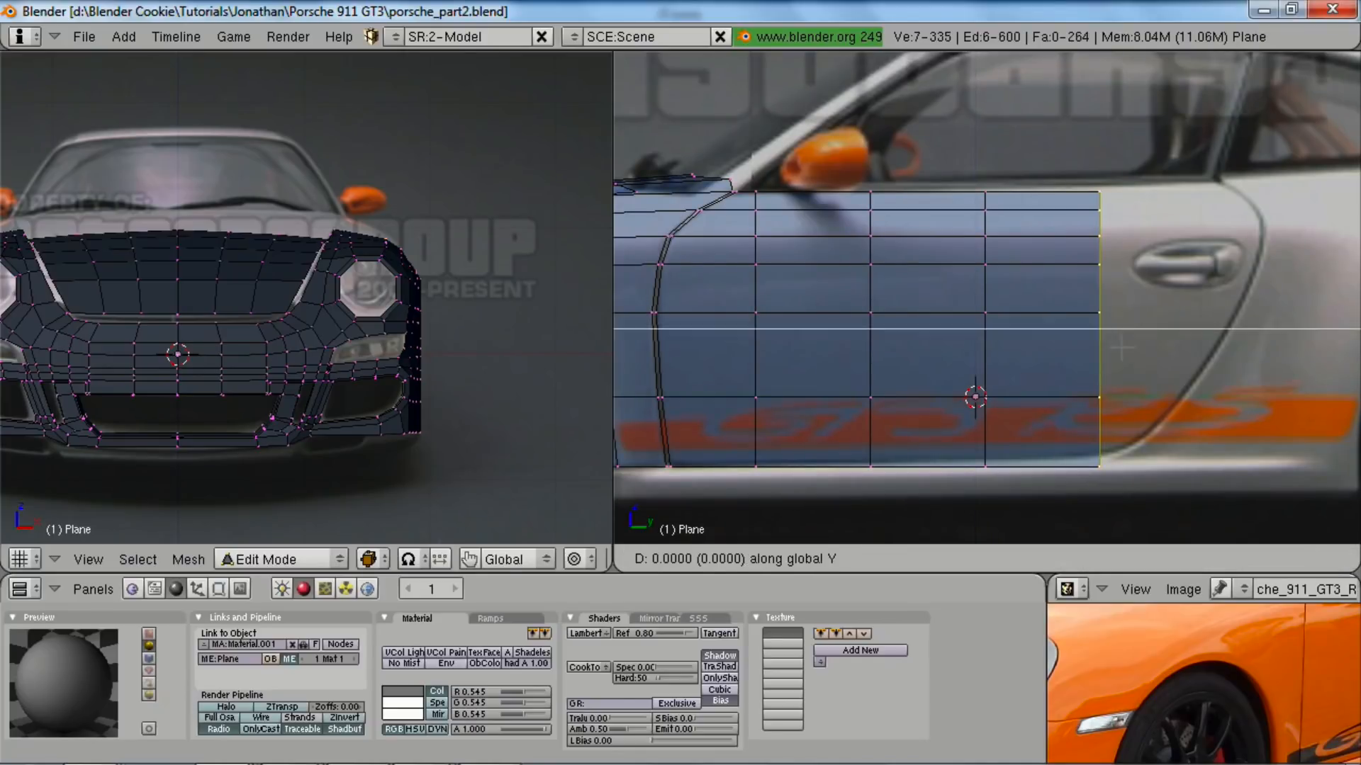
{"action": "left_click", "coordinate": [1237, 347]}
- Move the top three vertices of the door's rear edge rearward along the Y axis to follow the rounded upper seam corner
{"action": "middle_click_drag", "start_coordinate": [1226, 325], "coordinate": [1162, 389], "text": "shift"}
{"action": "middle_click_drag", "start_coordinate": [1162, 389], "coordinate": [1213, 314], "text": "ctrl"}
{"action": "key", "text": "a"}
{"action": "right_click", "coordinate": [1173, 246]}
{"action": "right_click", "coordinate": [1174, 271], "text": "shift"}
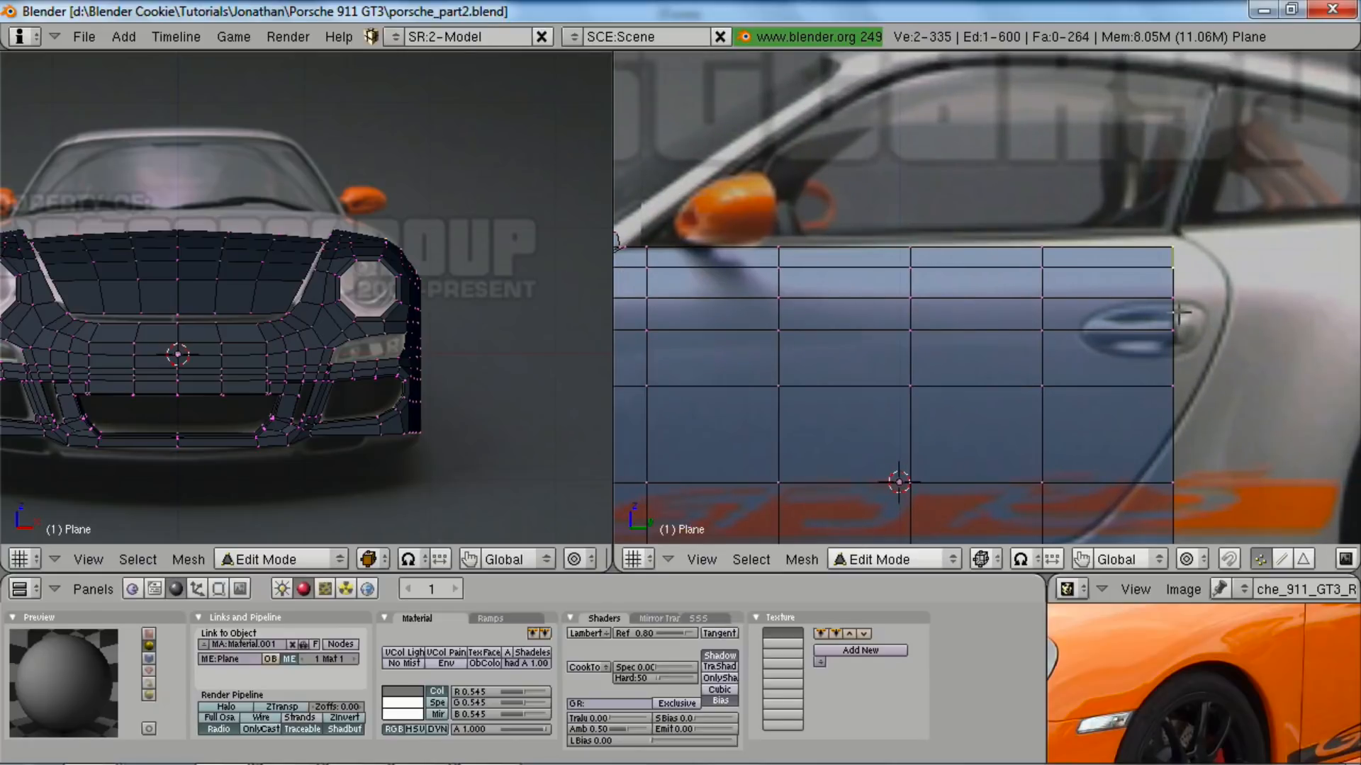
{"action": "right_click", "coordinate": [1175, 298], "text": "shift"}
{"action": "key", "text": "g"}
{"action": "key", "text": "y"}
{"action": "right_click", "coordinate": [1199, 292]}
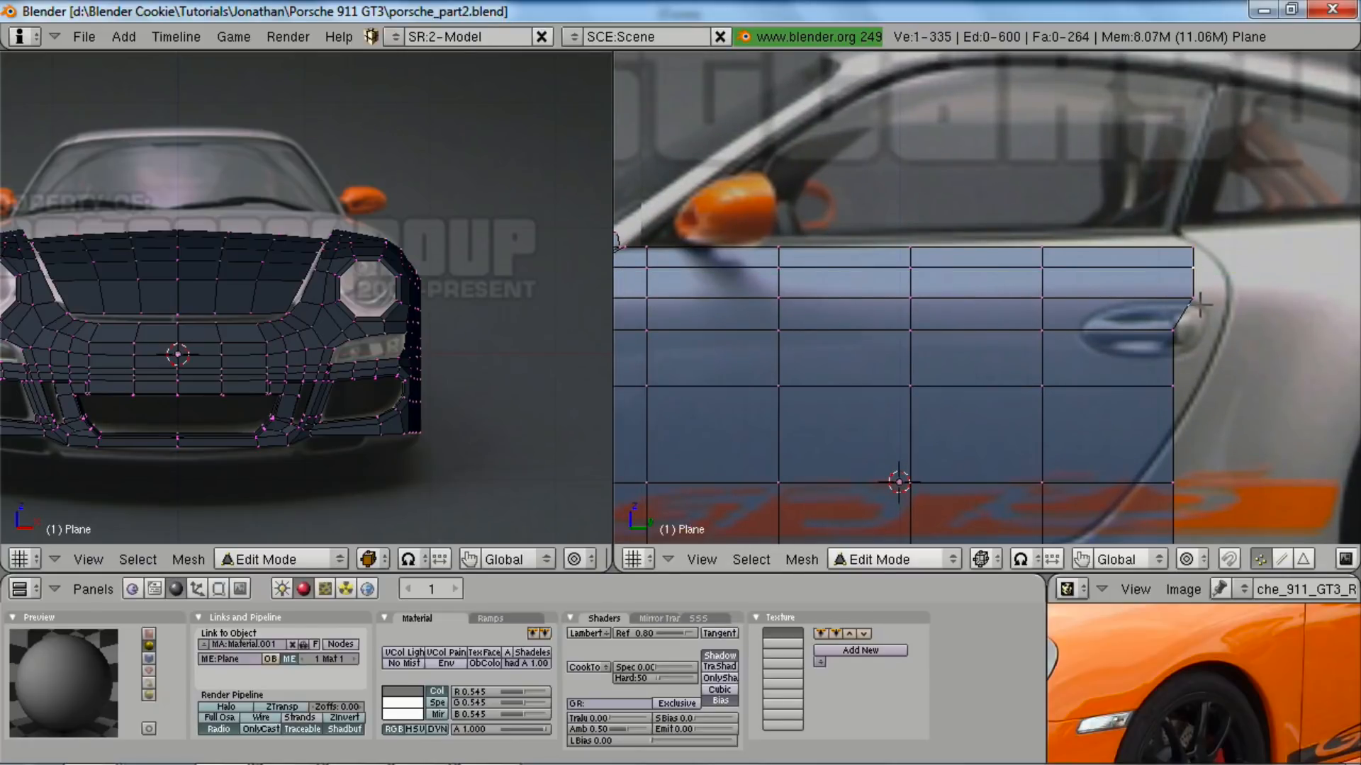
{"action": "right_click", "coordinate": [1194, 268], "text": "shift"}
{"action": "key", "text": "g"}
{"action": "key", "text": "y"}
{"action": "left_click", "coordinate": [1231, 315]}
- Move the rear-edge vertices at and just below the door handle rearward along the Y axis to the rear door seam
{"action": "right_click", "coordinate": [1182, 333]}
{"action": "key", "text": "g"}
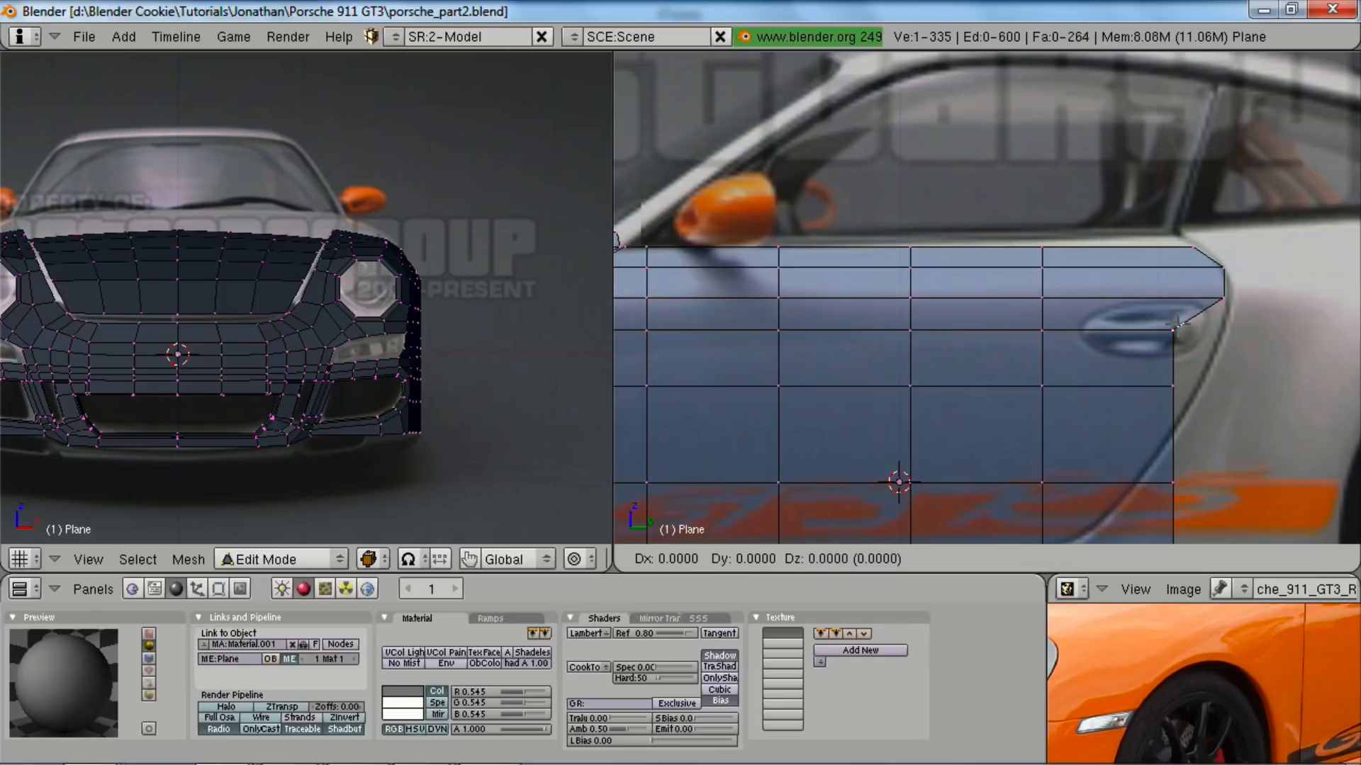
{"action": "key", "text": "y"}
{"action": "left_click", "coordinate": [1226, 335]}
{"action": "right_click", "coordinate": [1197, 384]}
{"action": "key", "text": "g"}
{"action": "key", "text": "y"}
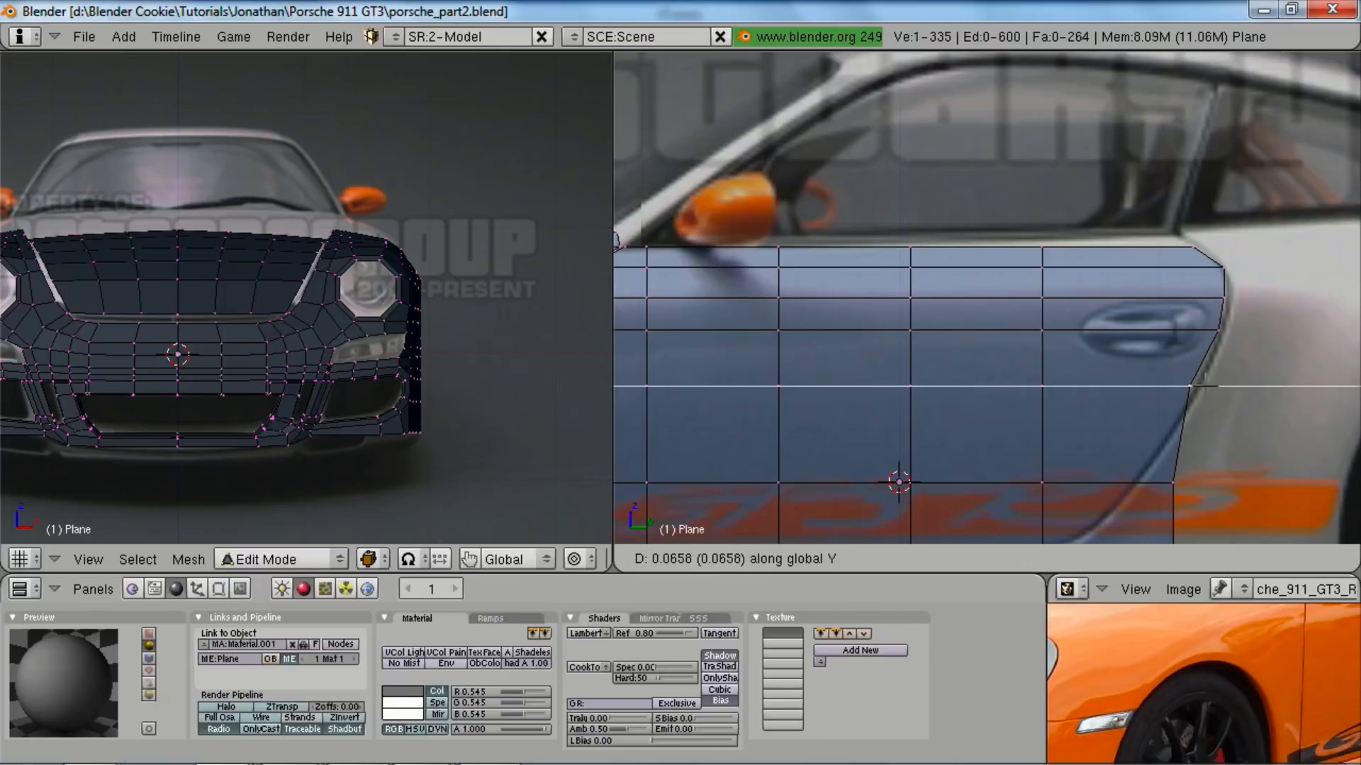
{"action": "left_click", "coordinate": [1216, 385]}
- Move the second-lowest rear-edge vertex forward along the Y axis onto the slanted door seam, and fine-tune the vertex above it
{"action": "middle_click_drag", "start_coordinate": [1205, 485], "coordinate": [1190, 267], "text": "shift"}
{"action": "right_click", "coordinate": [1187, 263]}
{"action": "key", "text": "g"}
{"action": "key", "text": "y"}
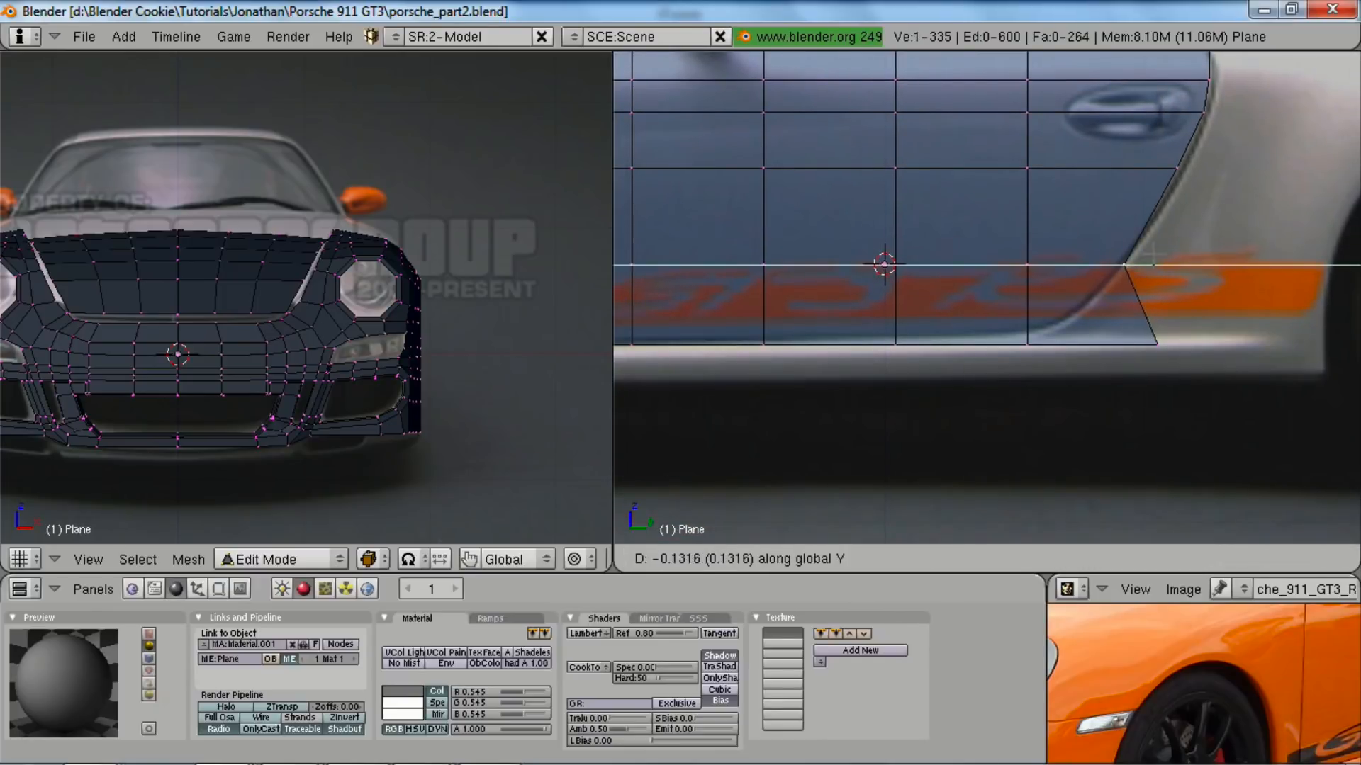
{"action": "left_click", "coordinate": [1147, 250]}
{"action": "right_click", "coordinate": [1166, 165]}
{"action": "key", "text": "g"}
{"action": "key", "text": "y"}
{"action": "left_click", "coordinate": [1171, 162]}
- Move the bottom vertex of the door's rear edge forward along the Y axis to the lower seam corner and clear the selection
{"action": "right_click", "coordinate": [1159, 345]}
{"action": "key", "text": "g"}
{"action": "key", "text": "y"}
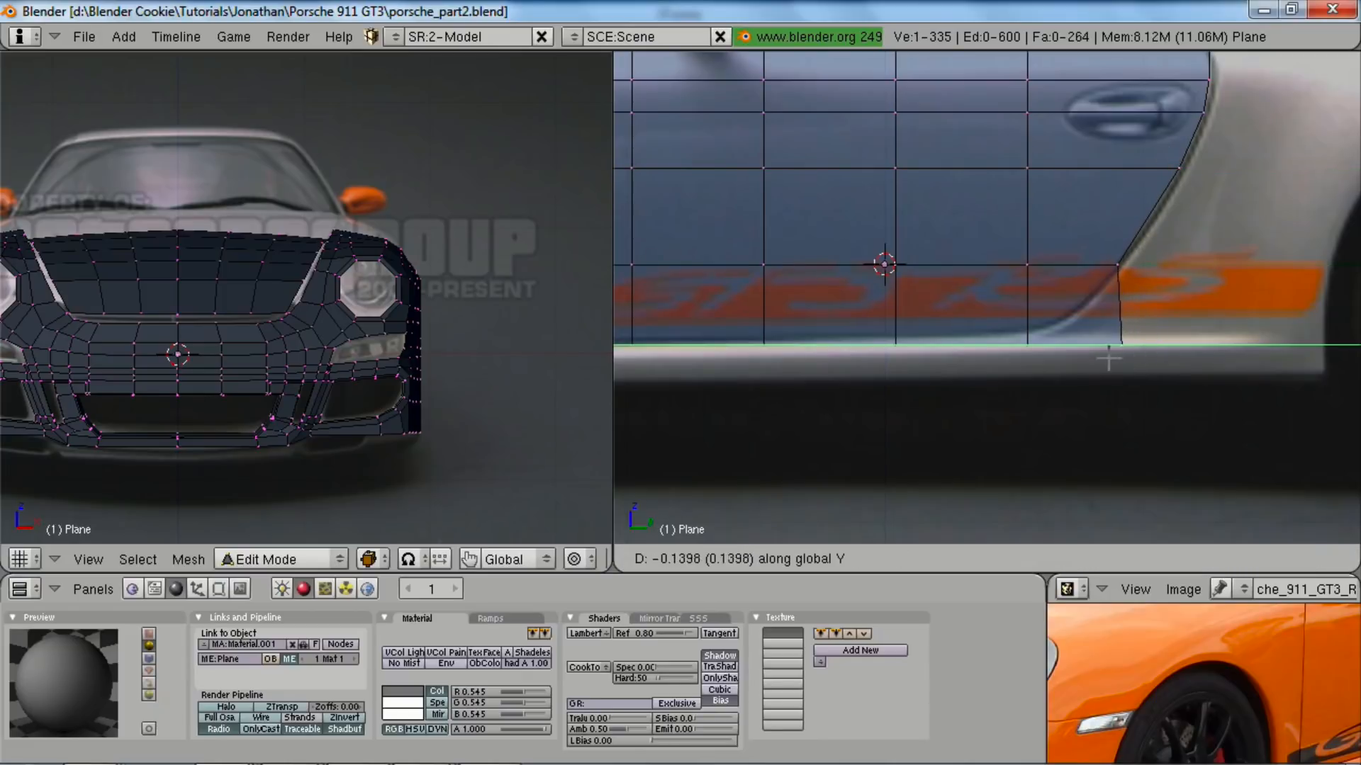
{"action": "left_click", "coordinate": [1041, 373]}
{"action": "key", "text": "a"}
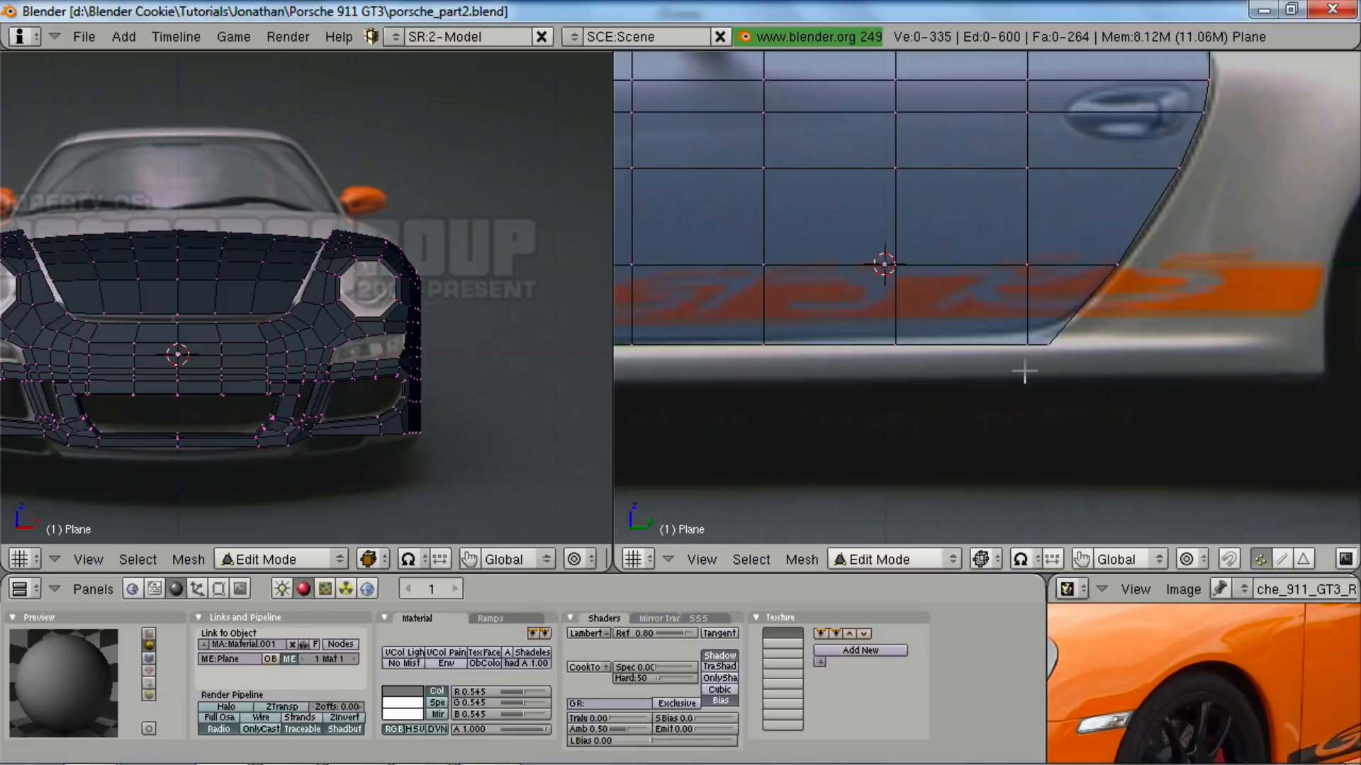
- Examine the door in perspective in Object Mode and compare its shape with the enlarged three-quarter reference photo
{"action": "scroll", "coordinate": [1008, 394], "scroll_direction": "down", "scroll_amount": 5}
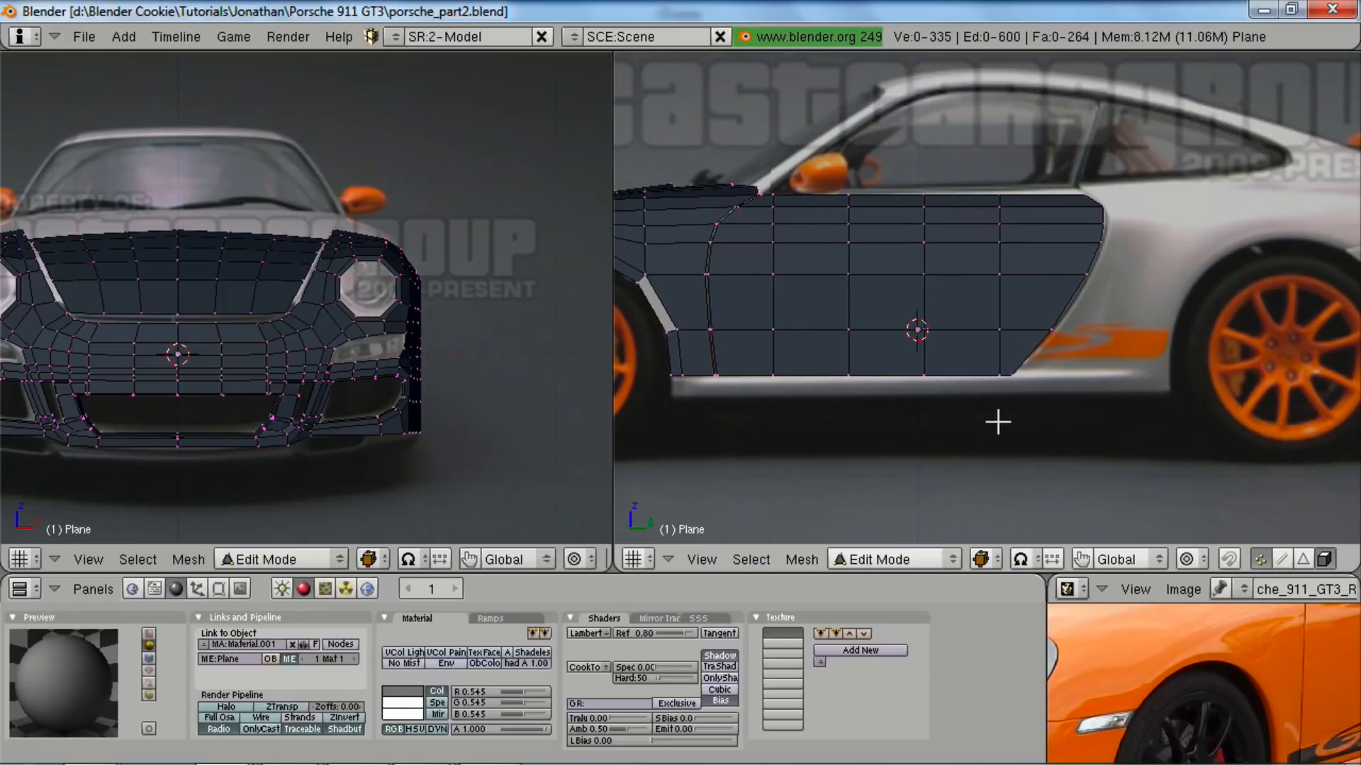
{"action": "middle_click_drag", "start_coordinate": [962, 349], "coordinate": [994, 317]}
{"action": "key", "text": "Tab"}
{"action": "scroll", "coordinate": [982, 313], "scroll_direction": "down", "scroll_amount": 2}
{"action": "scroll", "coordinate": [1179, 678], "scroll_direction": "down", "scroll_amount": 4}
{"action": "key", "text": "shift+space"}
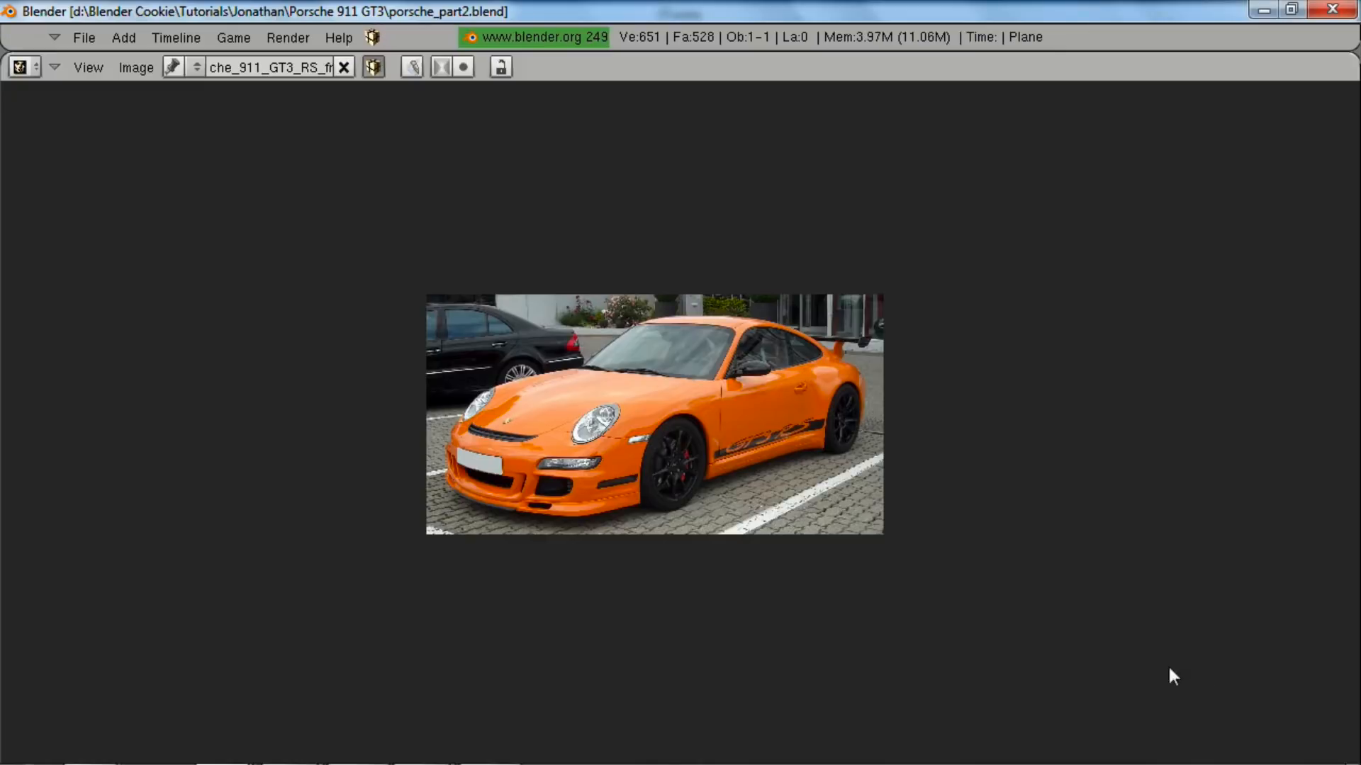
{"action": "scroll", "coordinate": [702, 451], "scroll_direction": "up", "scroll_amount": 3}
{"action": "scroll", "coordinate": [700, 447], "scroll_direction": "up", "scroll_amount": 2}
{"action": "key", "text": "shift+space"}
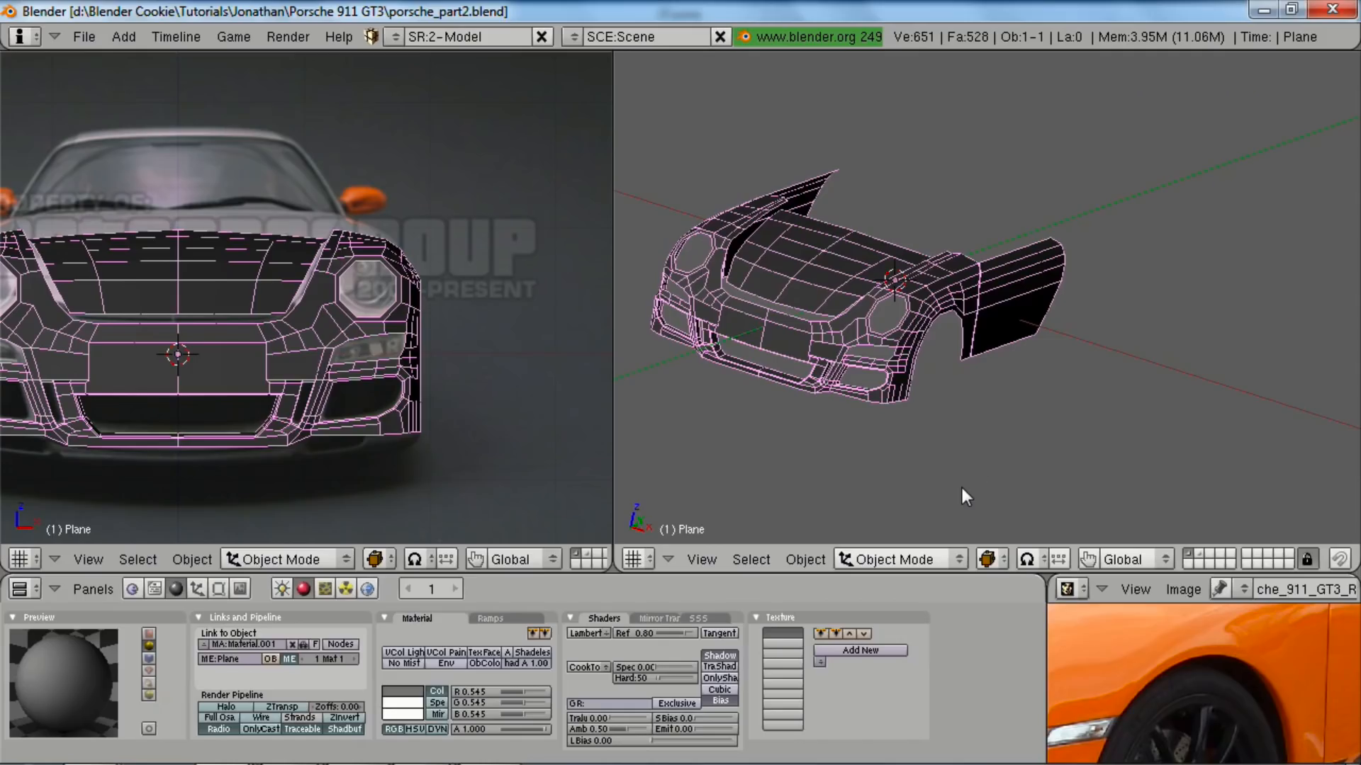
- Examine the door seam in the side reference with the car's mesh layer hidden, and return to the mesh layer
{"action": "key", "text": "KP_3"}
{"action": "scroll", "coordinate": [915, 406], "scroll_direction": "up", "scroll_amount": 5}
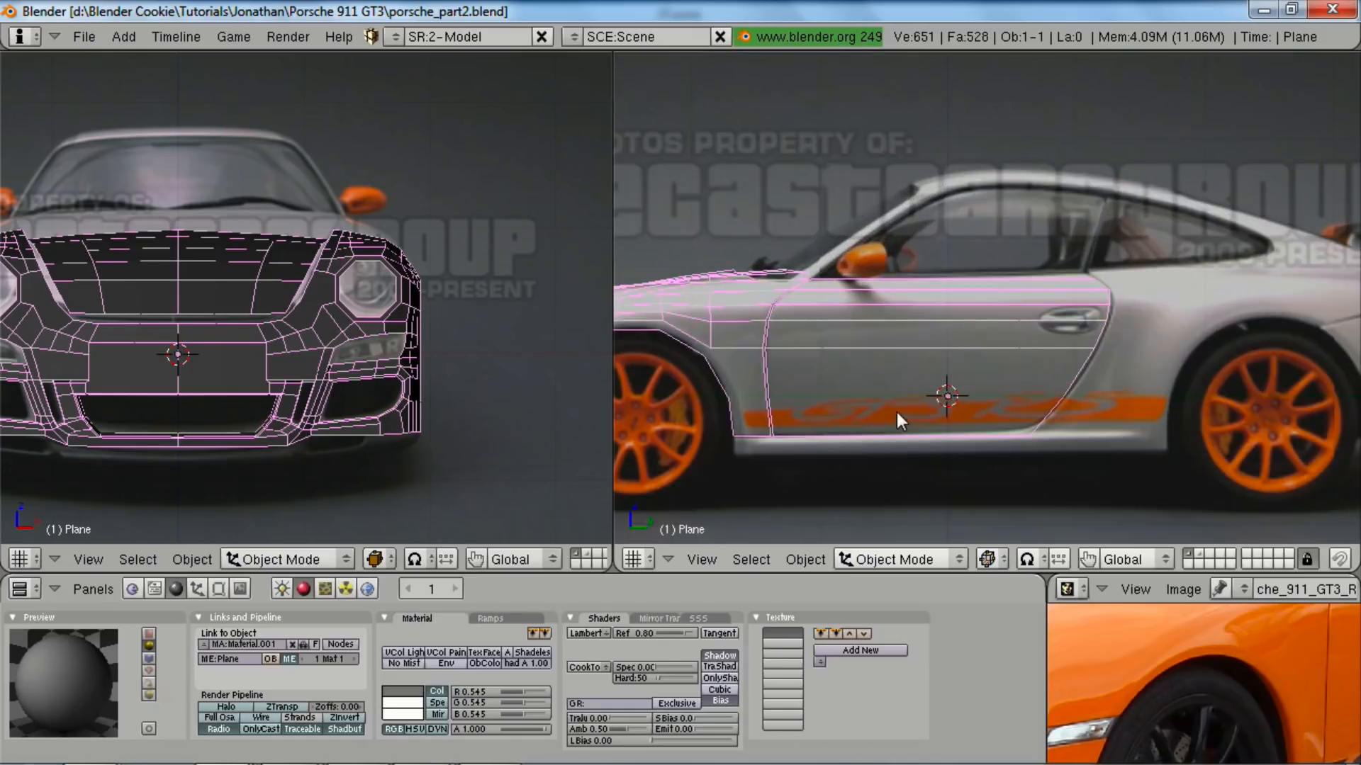
{"action": "key", "text": "2"}
{"action": "middle_click_drag", "start_coordinate": [937, 380], "coordinate": [764, 382], "text": "ctrl"}
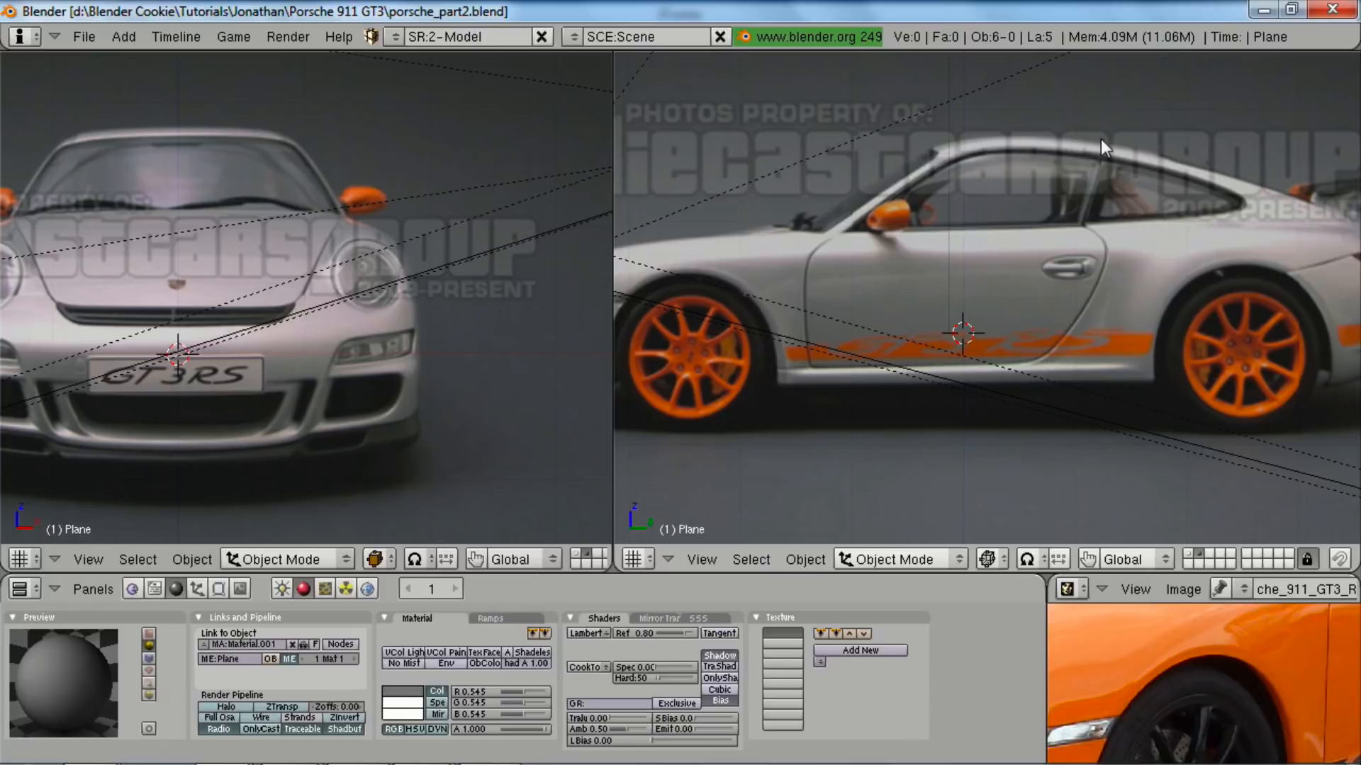
{"action": "key", "text": "1"}
{"action": "middle_click_drag", "start_coordinate": [1232, 333], "coordinate": [1253, 398], "text": "ctrl"}
{"action": "middle_click_drag", "start_coordinate": [1194, 363], "coordinate": [1183, 384], "text": "shift"}
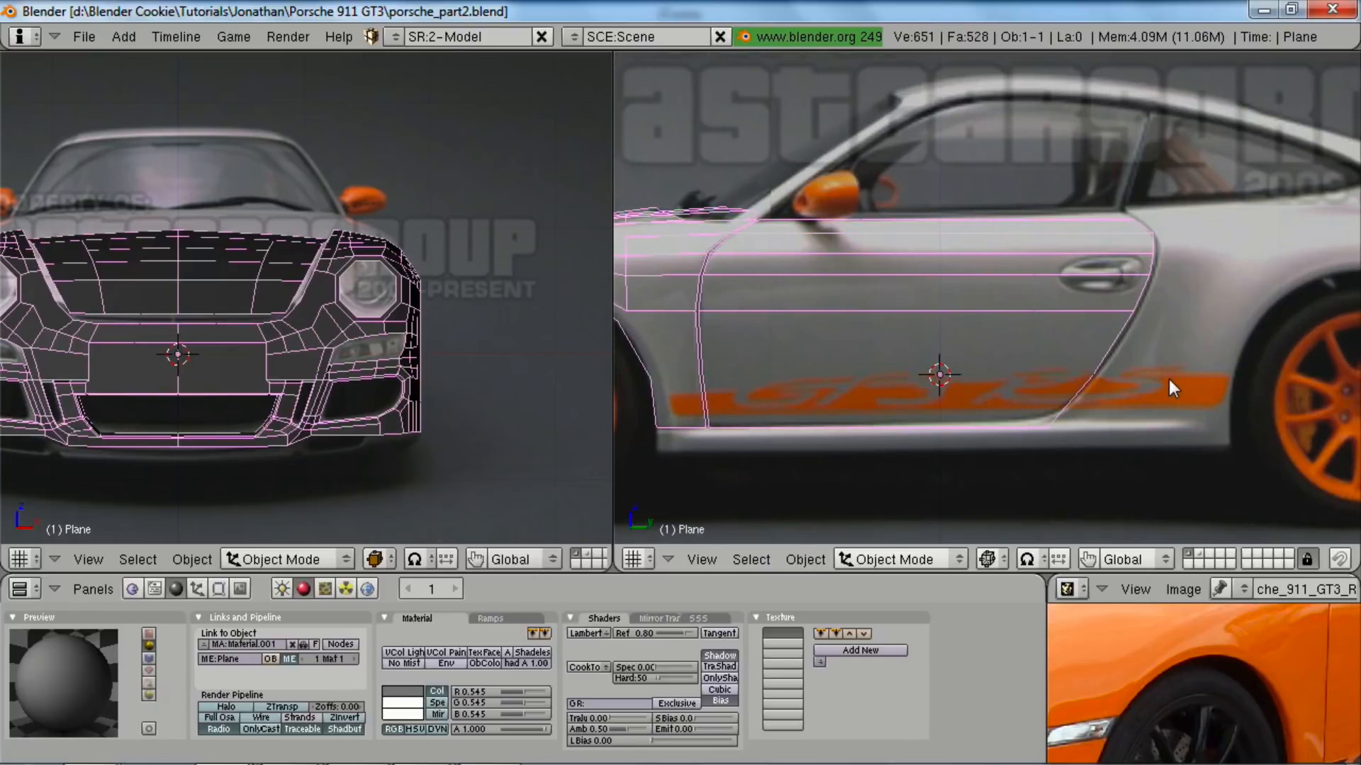
- In Edit Mode, move the door's two bottom rear vertices slightly forward along the Y axis to match the lower seam
{"action": "scroll", "coordinate": [1168, 379], "scroll_direction": "up", "scroll_amount": 2}
{"action": "key", "text": "Tab"}
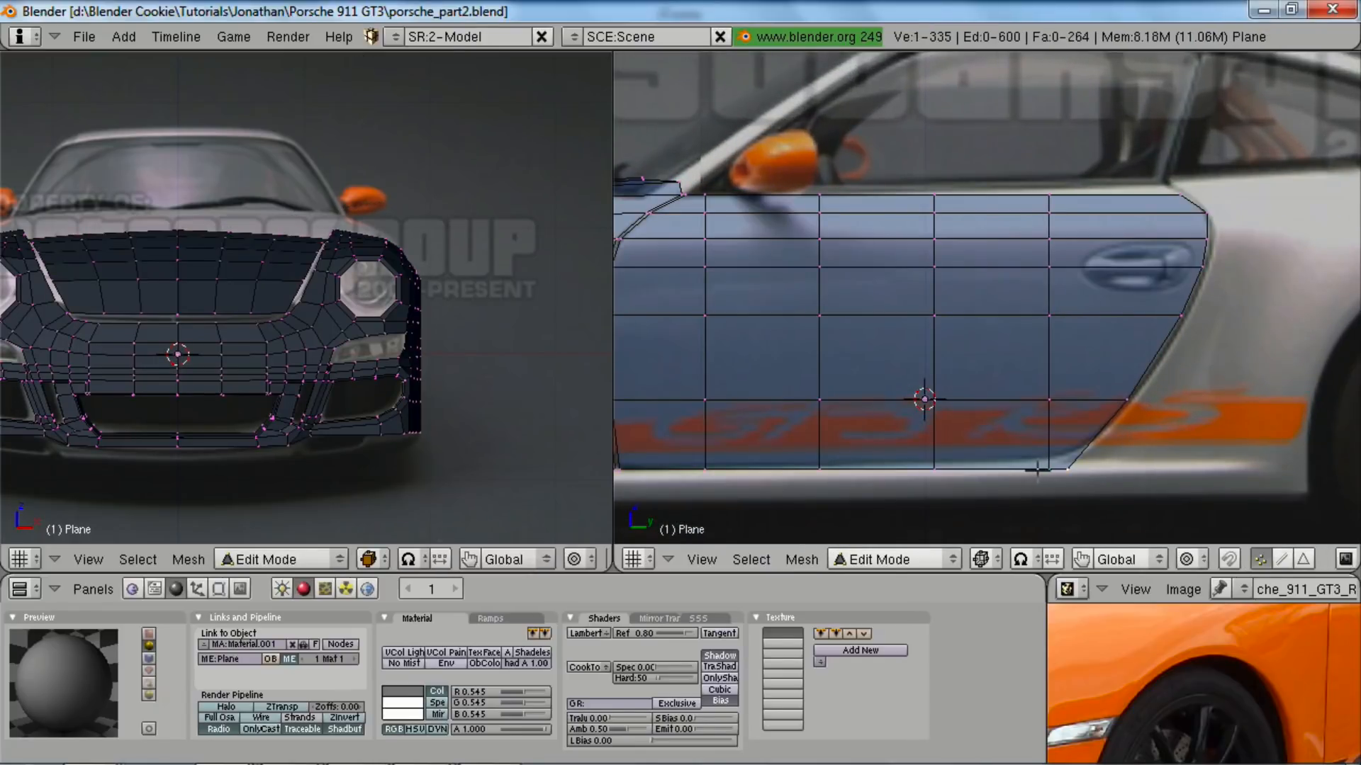
{"action": "right_click", "coordinate": [1042, 469], "text": "shift"}
{"action": "key", "text": "g"}
{"action": "key", "text": "y"}
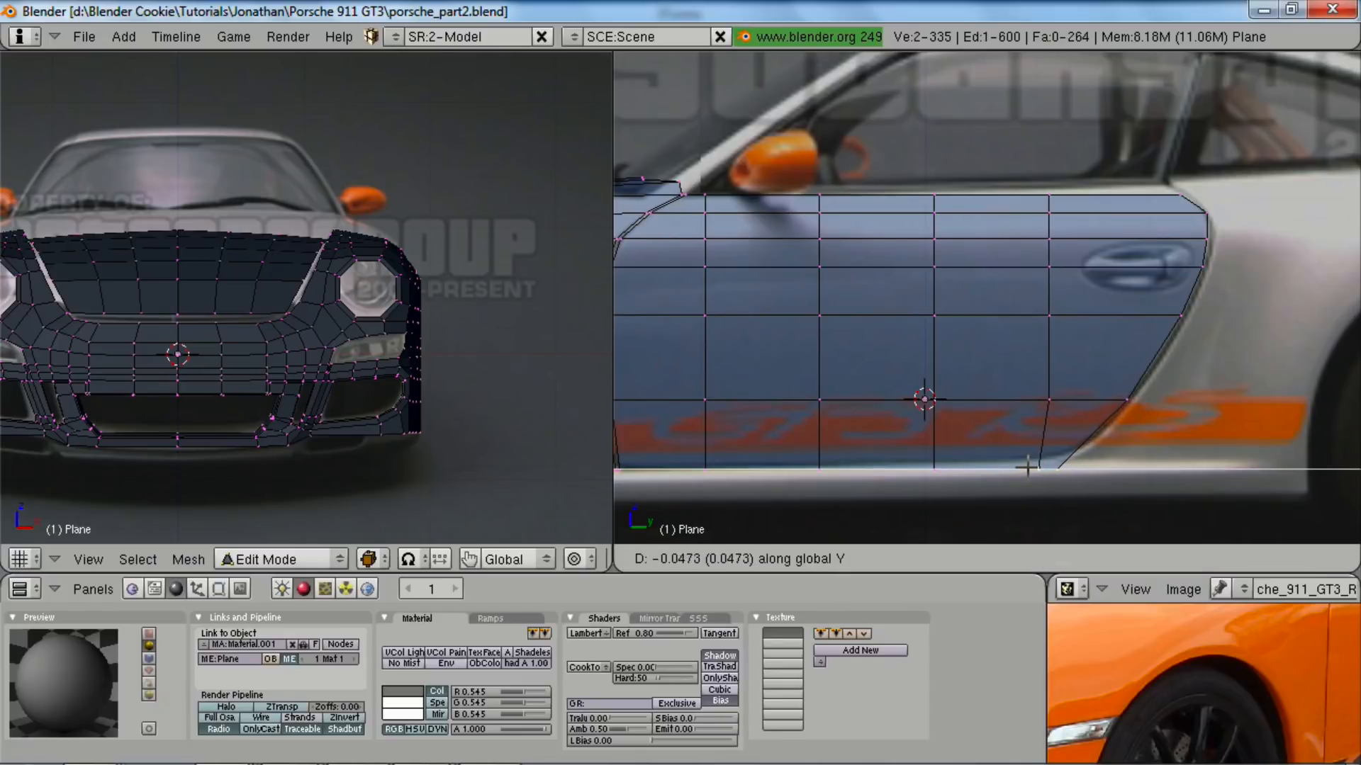
{"action": "left_click", "coordinate": [1025, 468]}
- Move the inner vertex above the door's lower rear corner forward about 0.03 along the Y axis and clear the selection
{"action": "right_click", "coordinate": [1039, 385]}
{"action": "key", "text": "g"}
{"action": "key", "text": "y"}
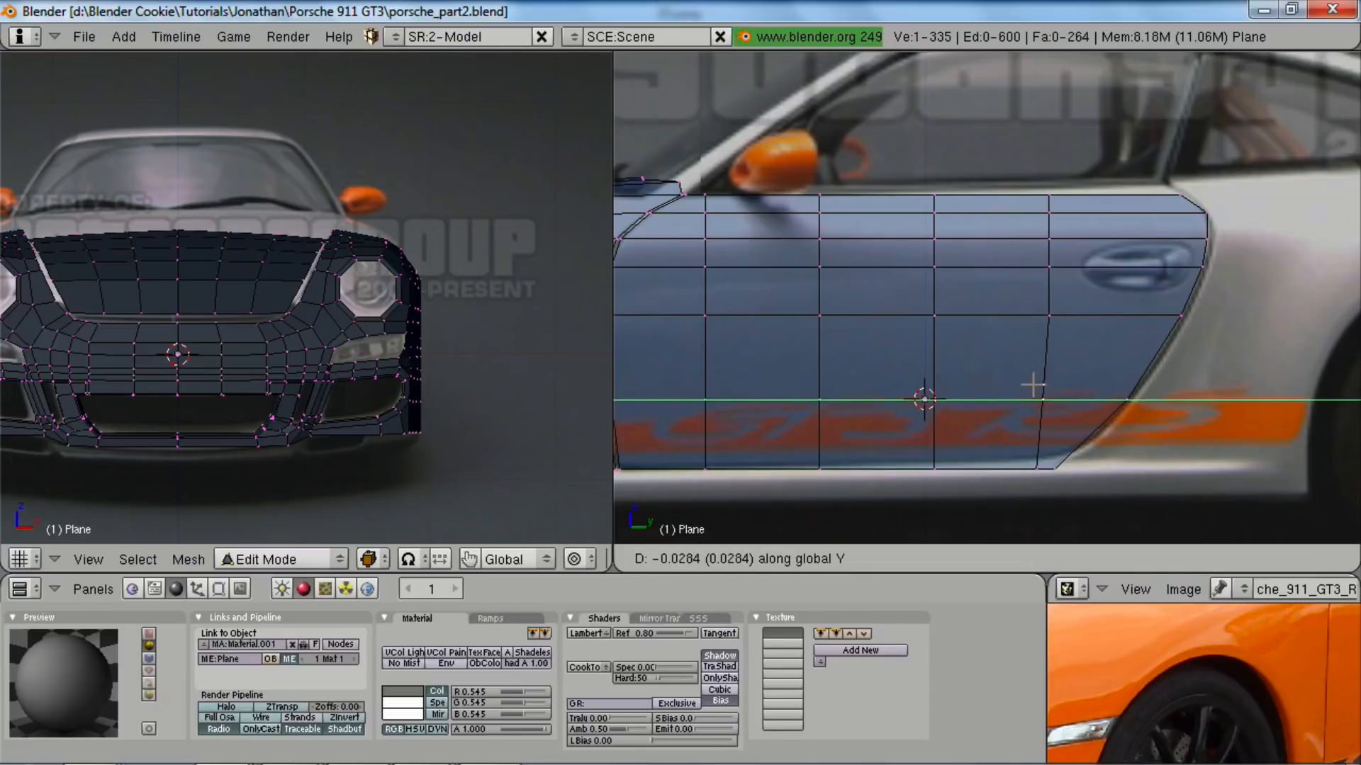
{"action": "left_click", "coordinate": [1032, 386]}
{"action": "key", "text": "a"}
{"action": "scroll", "coordinate": [1040, 435], "scroll_direction": "down", "scroll_amount": 3}
{"action": "middle_click_drag", "start_coordinate": [1039, 440], "coordinate": [946, 459], "text": "shift"}
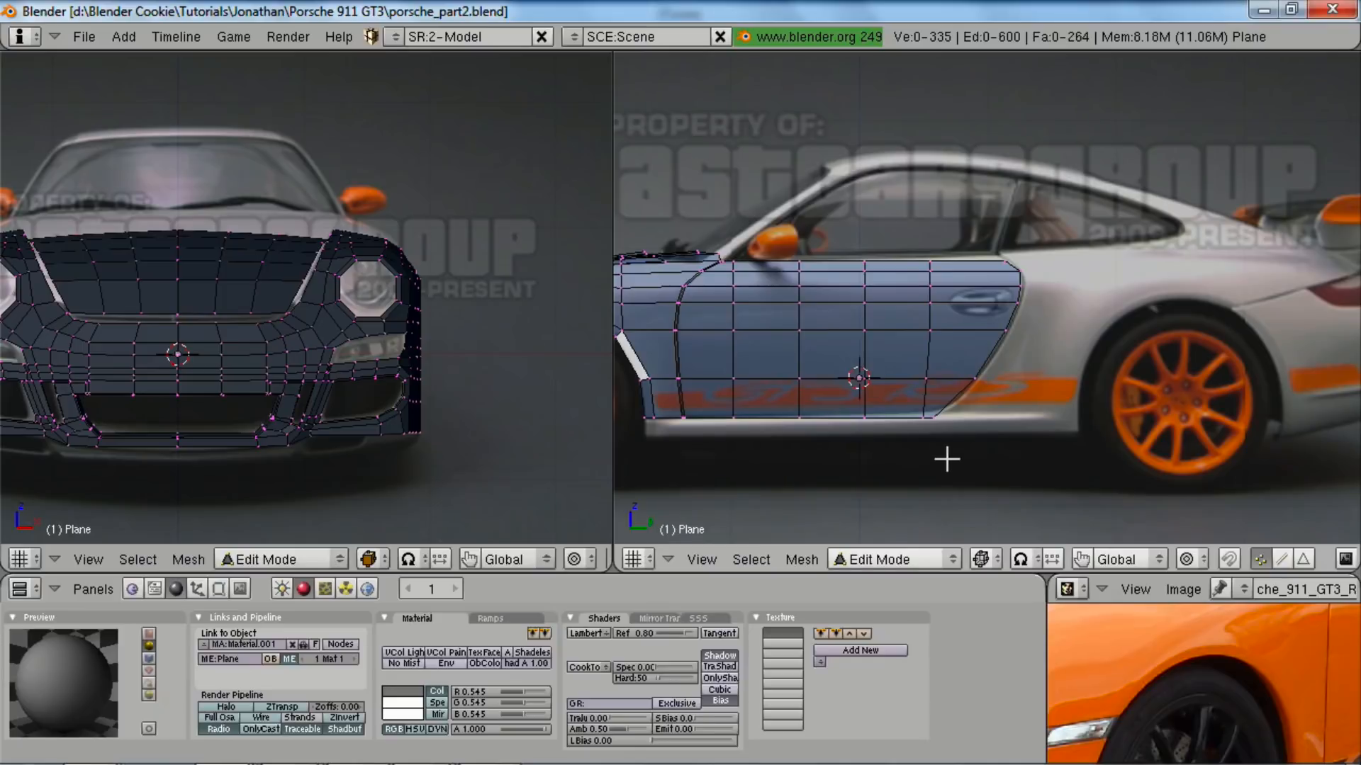
{"action": "scroll", "coordinate": [946, 454], "scroll_direction": "up", "scroll_amount": 2}
{"action": "scroll", "coordinate": [962, 281], "scroll_direction": "up", "scroll_amount": 2}
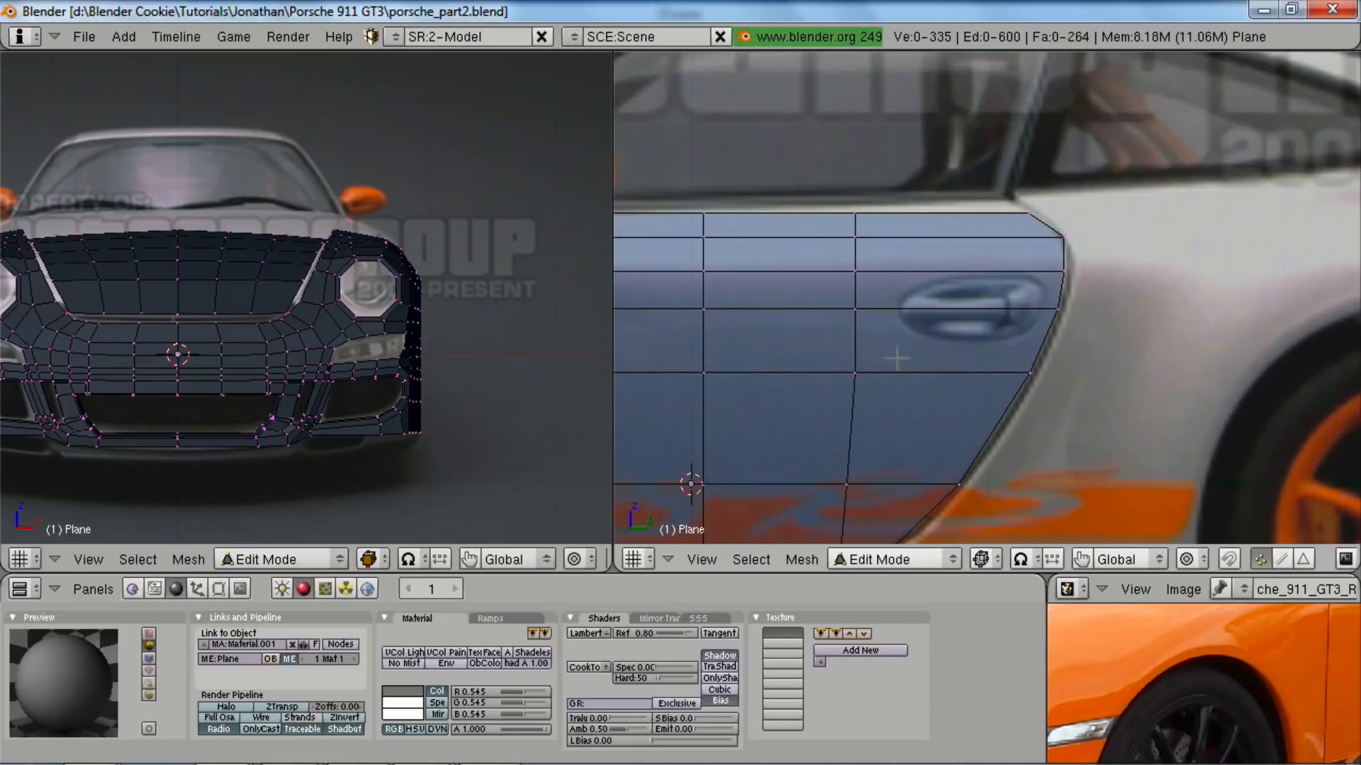
{"action": "scroll", "coordinate": [1287, 434], "scroll_direction": "down", "scroll_amount": 3}
{"action": "scroll", "coordinate": [1203, 377], "scroll_direction": "down", "scroll_amount": 1}
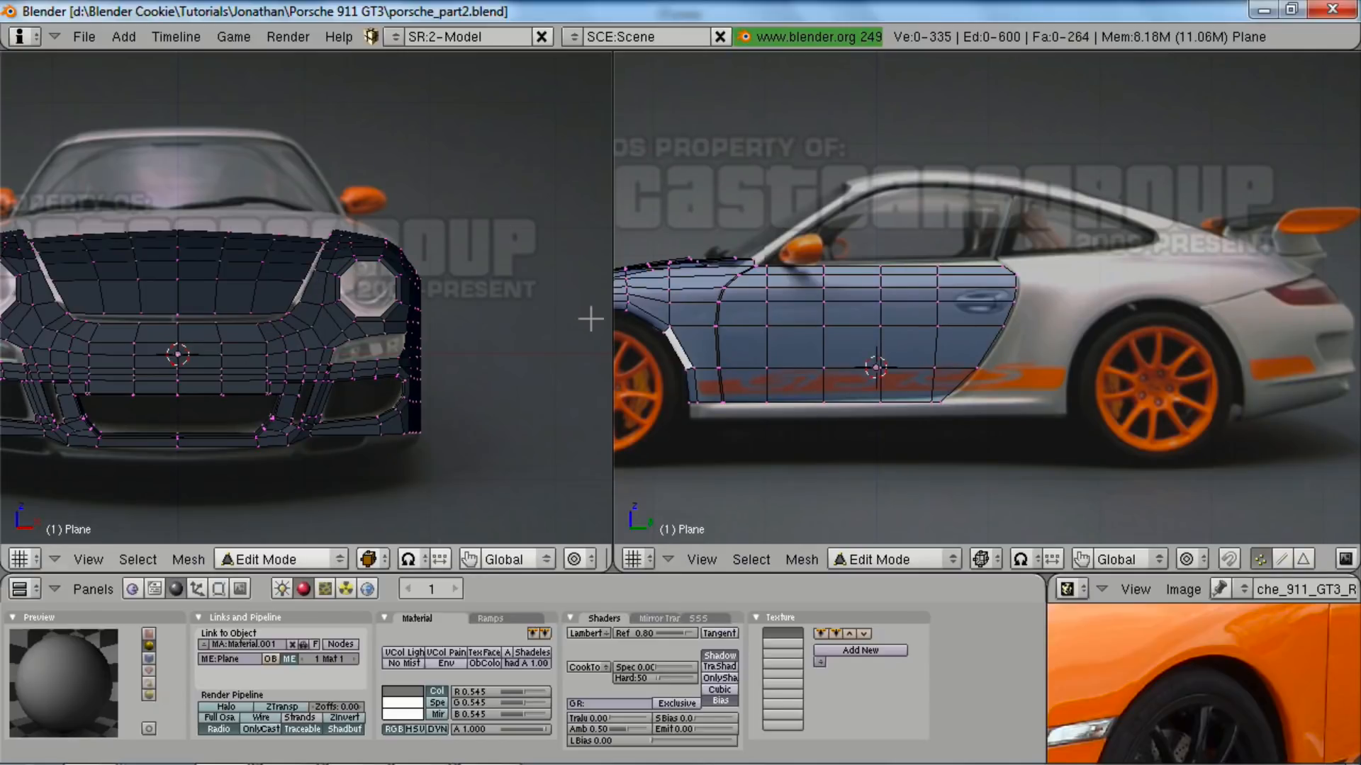
- Duplicate the door's entire rear edge and offset the copy slightly rearward along the Y axis to leave a narrow seam gap
{"action": "scroll", "coordinate": [733, 353], "scroll_direction": "up", "scroll_amount": 3}
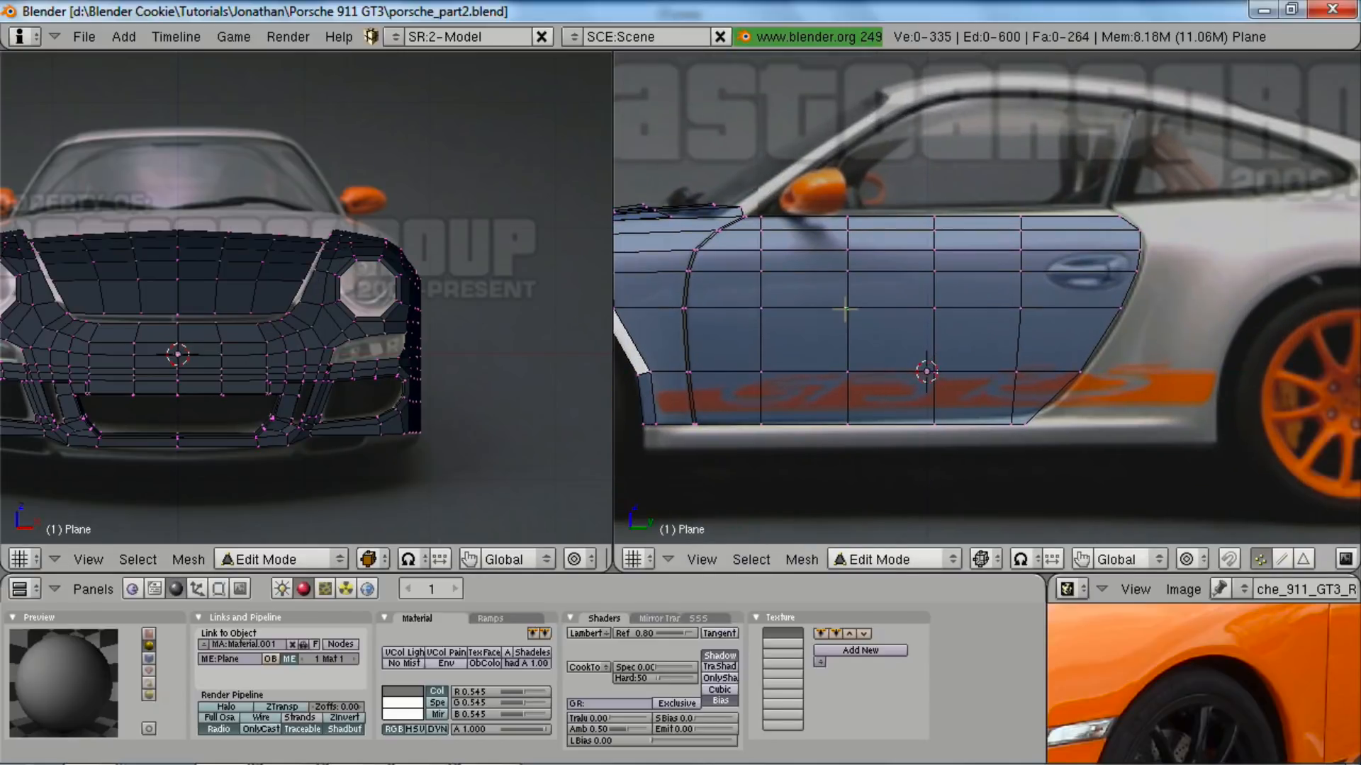
{"action": "right_click", "coordinate": [1091, 335], "text": "alt"}
{"action": "middle_click_drag", "start_coordinate": [1210, 387], "coordinate": [1117, 440], "text": "shift"}
{"action": "key", "text": "shift+d"}
{"action": "key", "text": "y"}
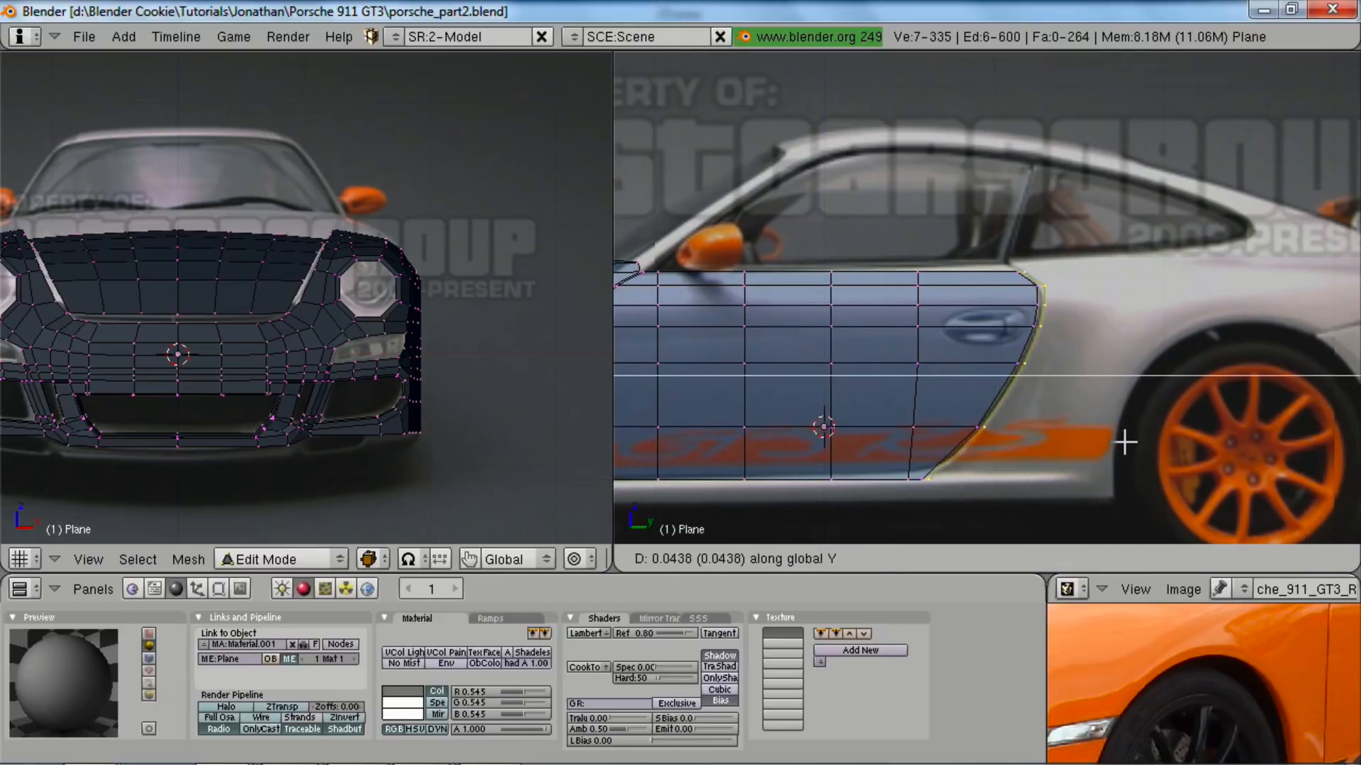
{"action": "left_click", "coordinate": [1125, 443]}
{"action": "key", "text": "g"}
{"action": "key", "text": "y"}
{"action": "left_click", "coordinate": [1050, 328]}
- Examine the door and its duplicated rear edge in perspective, and compare them with the enlarged three-quarter reference photo
{"action": "middle_click_drag", "start_coordinate": [386, 232], "coordinate": [334, 297]}
{"action": "scroll", "coordinate": [334, 296], "scroll_direction": "down", "scroll_amount": 4}
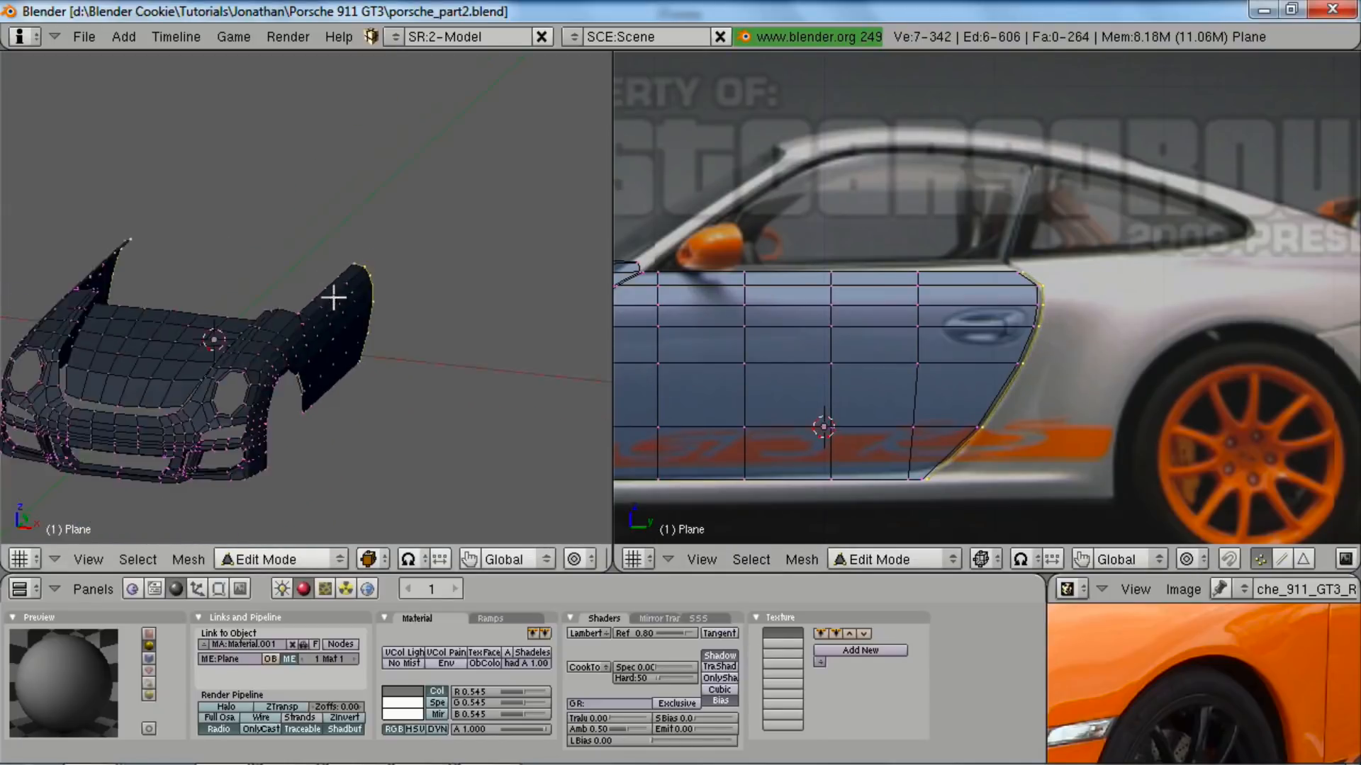
{"action": "key", "text": "ctrl+Up"}
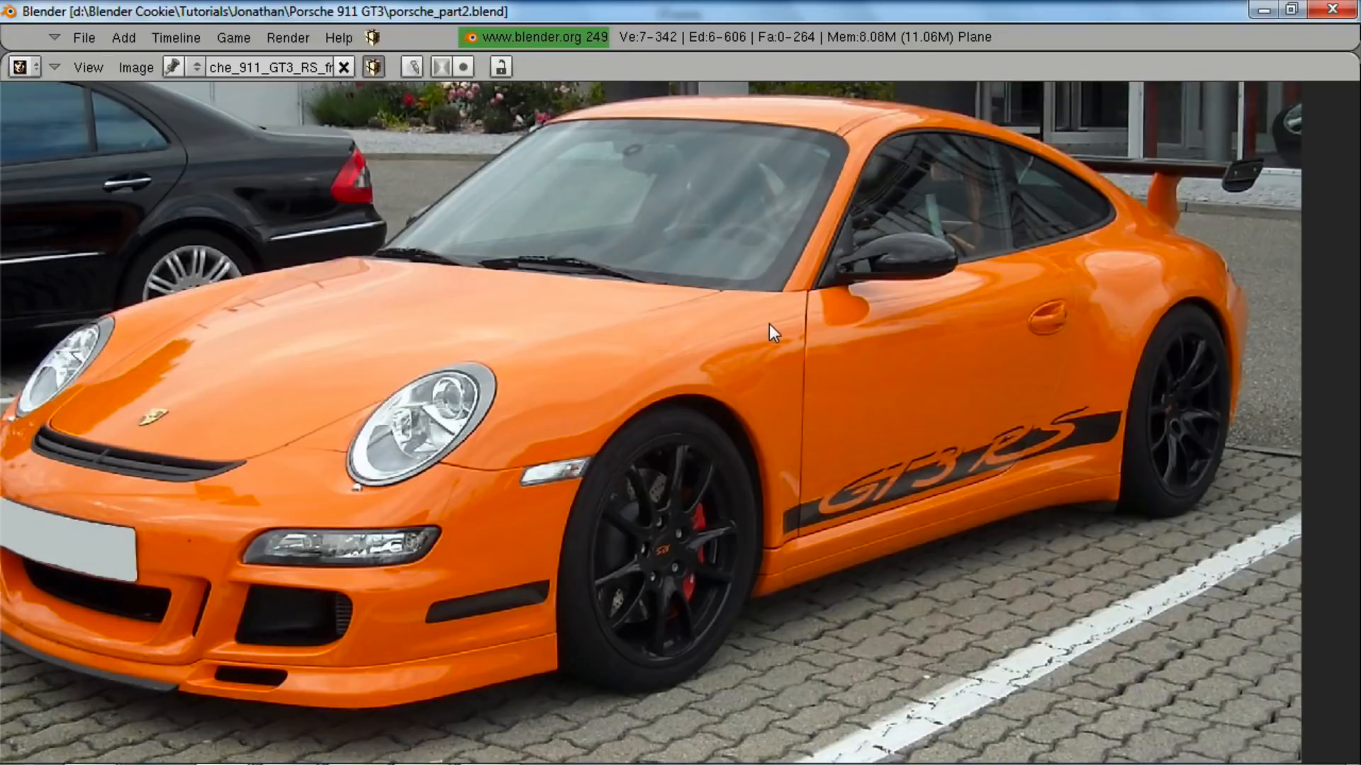
- Compare the body mesh in wireframe from the front with the front reference image and the enlarged three-quarter photo
{"action": "key", "text": "ctrl+Down"}
{"action": "scroll", "coordinate": [310, 312], "scroll_direction": "up", "scroll_amount": 5}
{"action": "scroll", "coordinate": [309, 312], "scroll_direction": "up", "scroll_amount": 3}
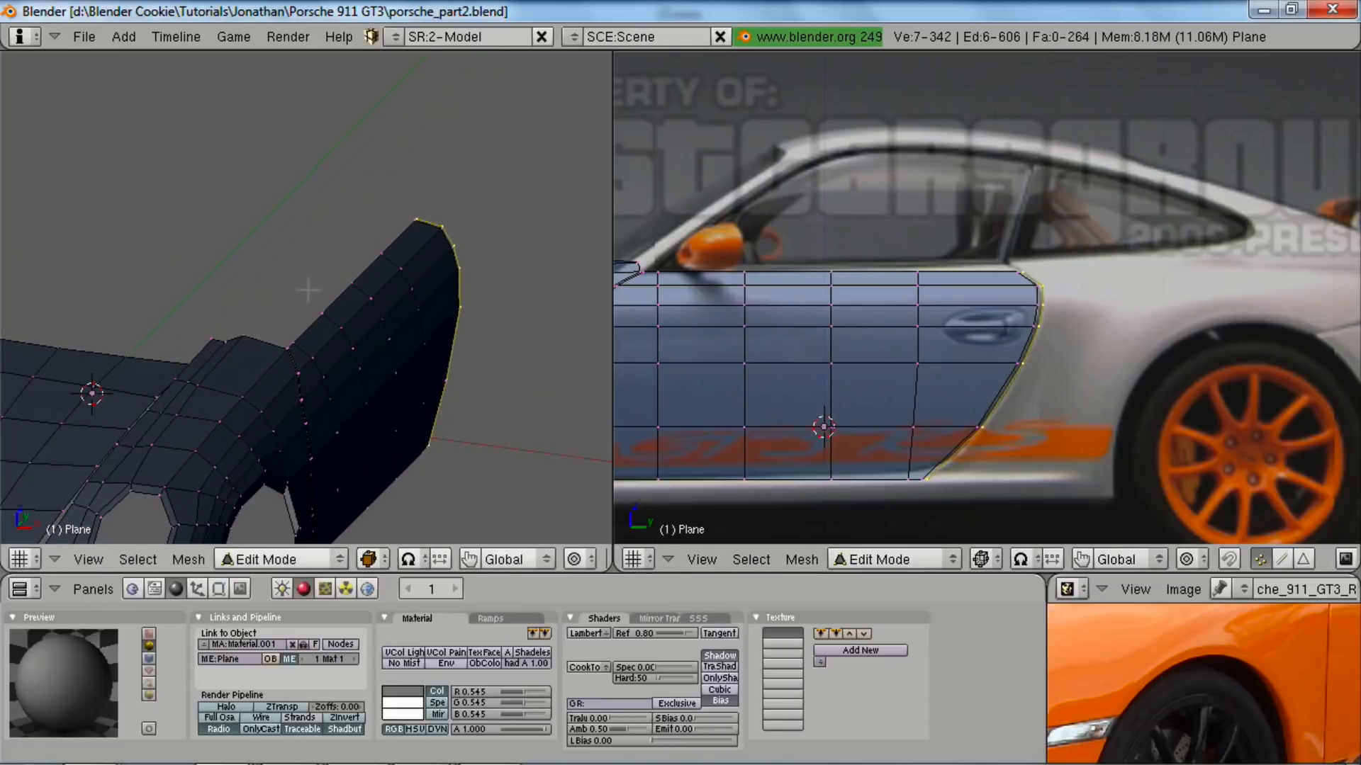
{"action": "key", "text": "KP_1"}
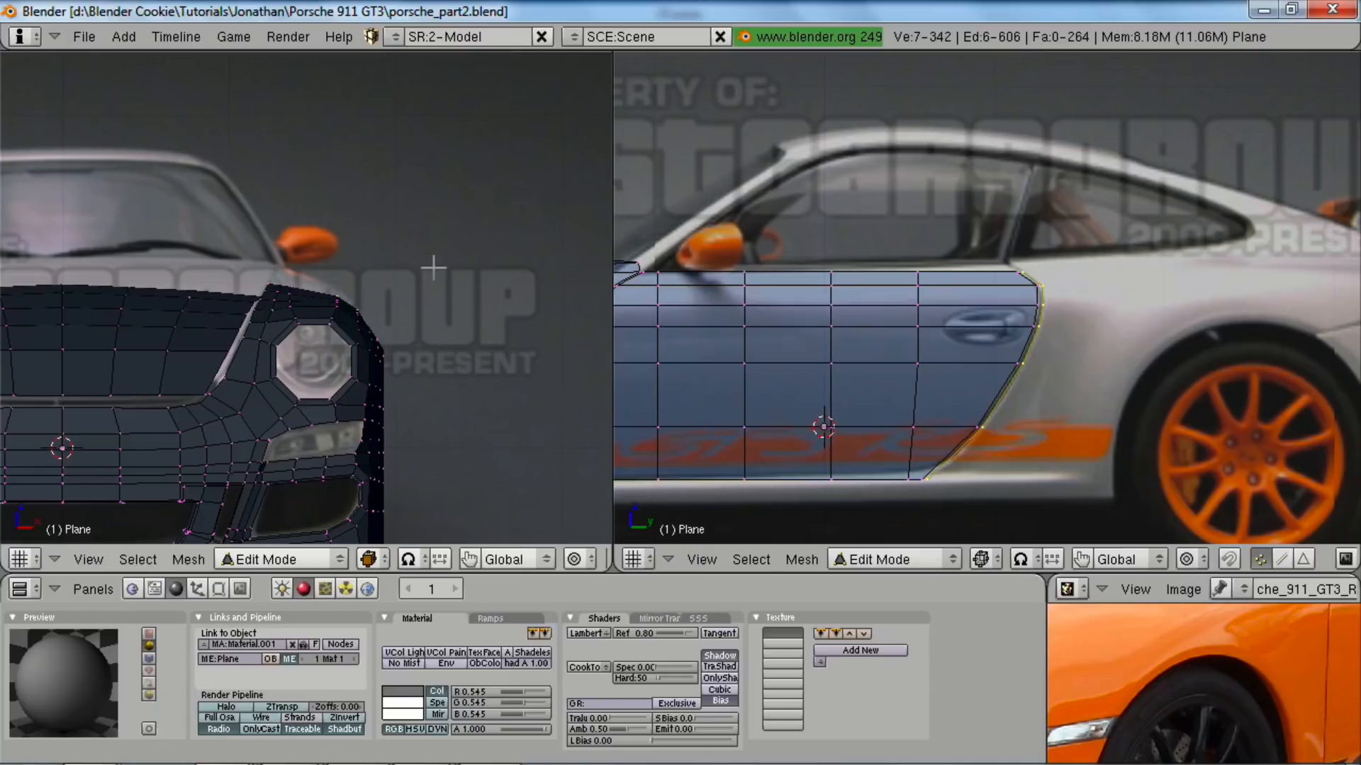
{"action": "key", "text": "z"}
{"action": "middle_click_drag", "start_coordinate": [391, 308], "coordinate": [403, 300], "text": "shift"}
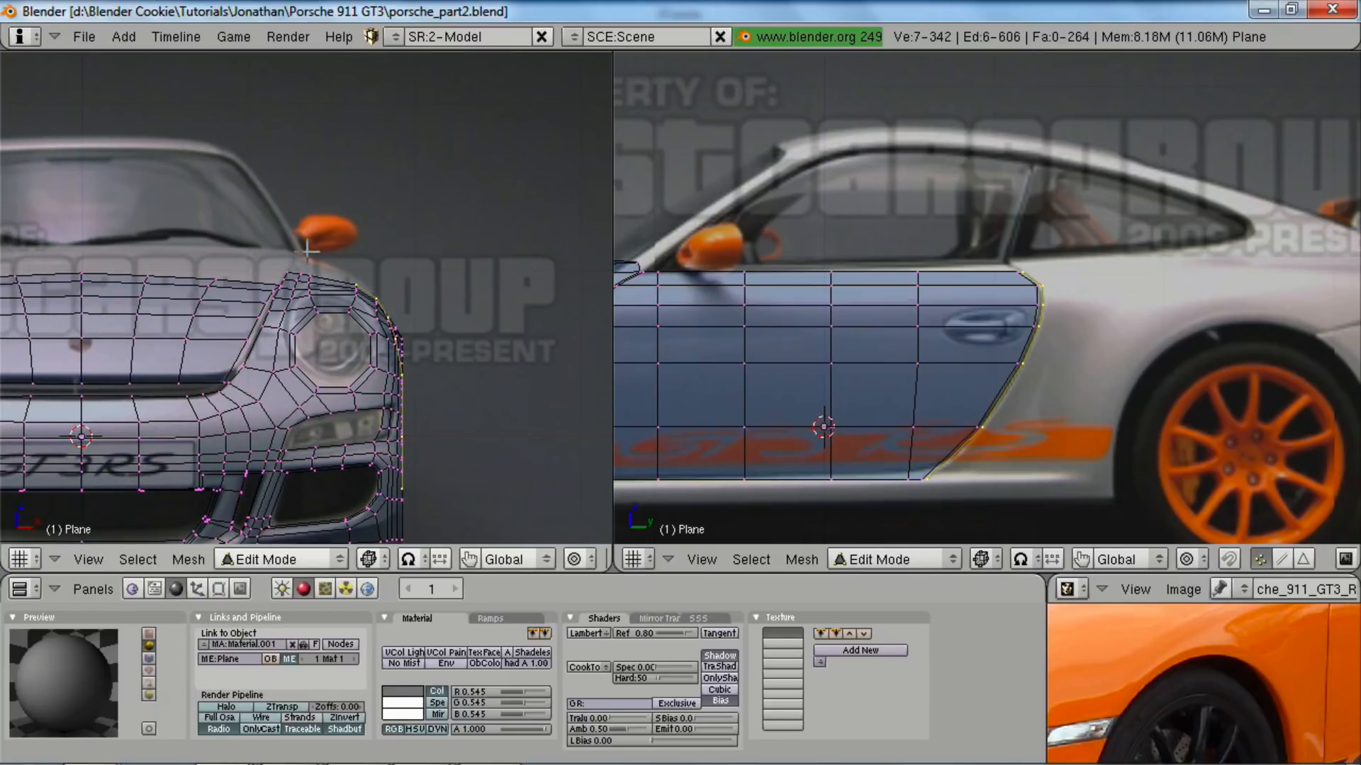
{"action": "scroll", "coordinate": [309, 250], "scroll_direction": "down", "scroll_amount": 3}
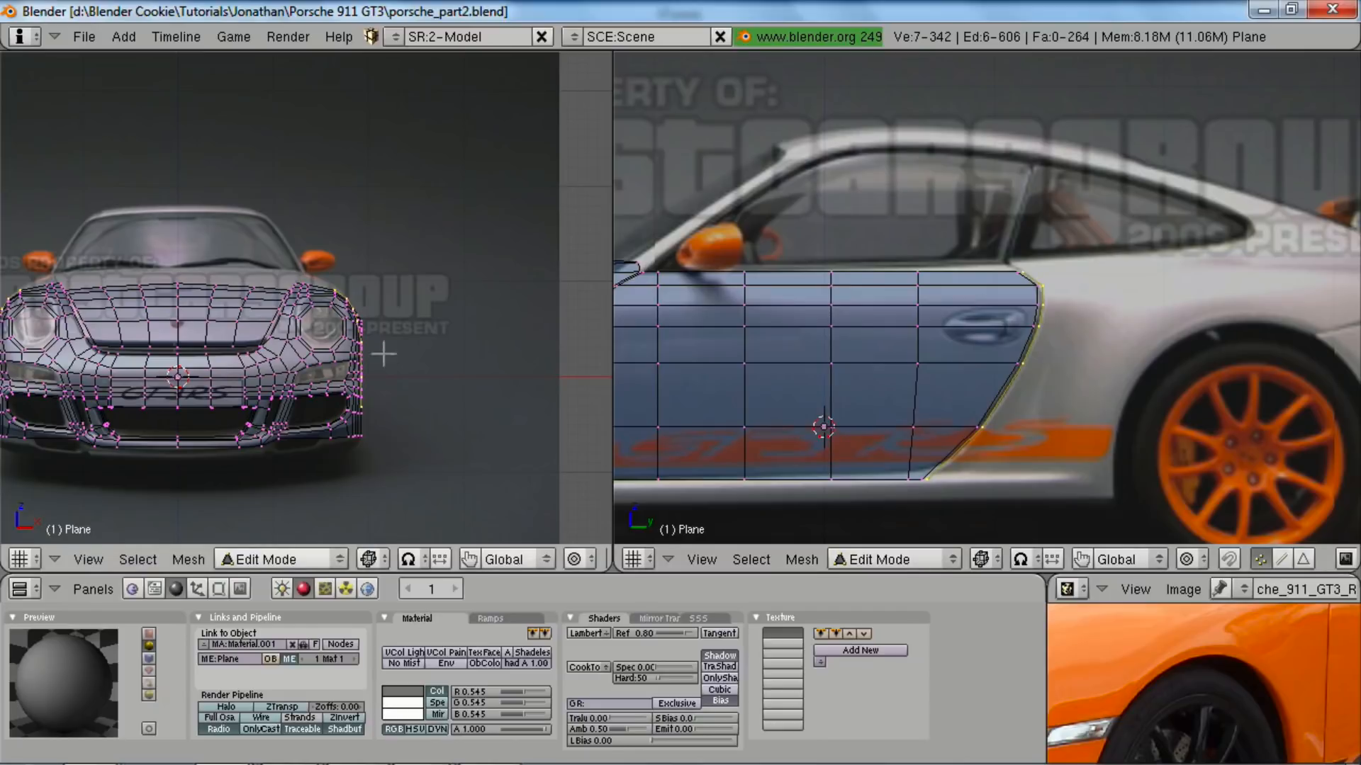
{"action": "key", "text": "ctrl+Up"}
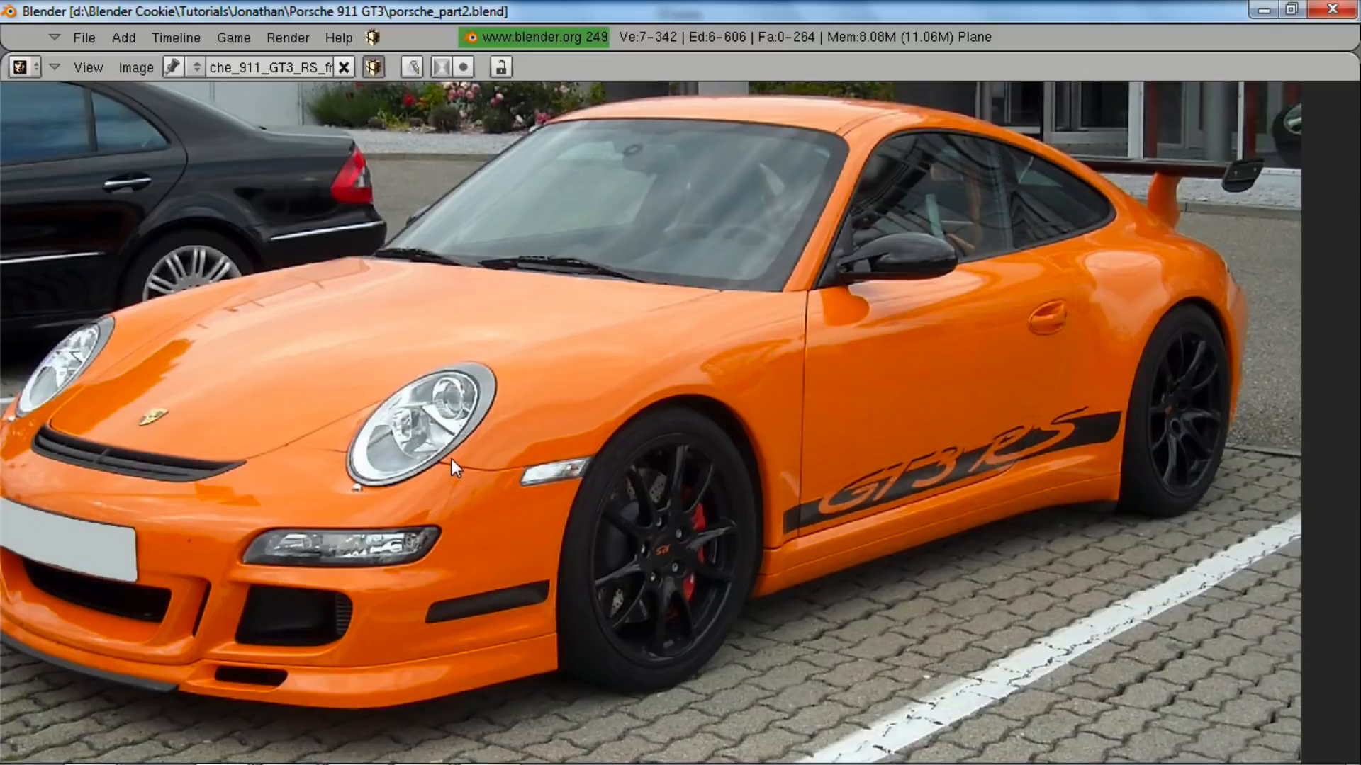
{"action": "key", "text": "ctrl+Up"}
{"action": "scroll", "coordinate": [307, 297], "scroll_direction": "up", "scroll_amount": 3}
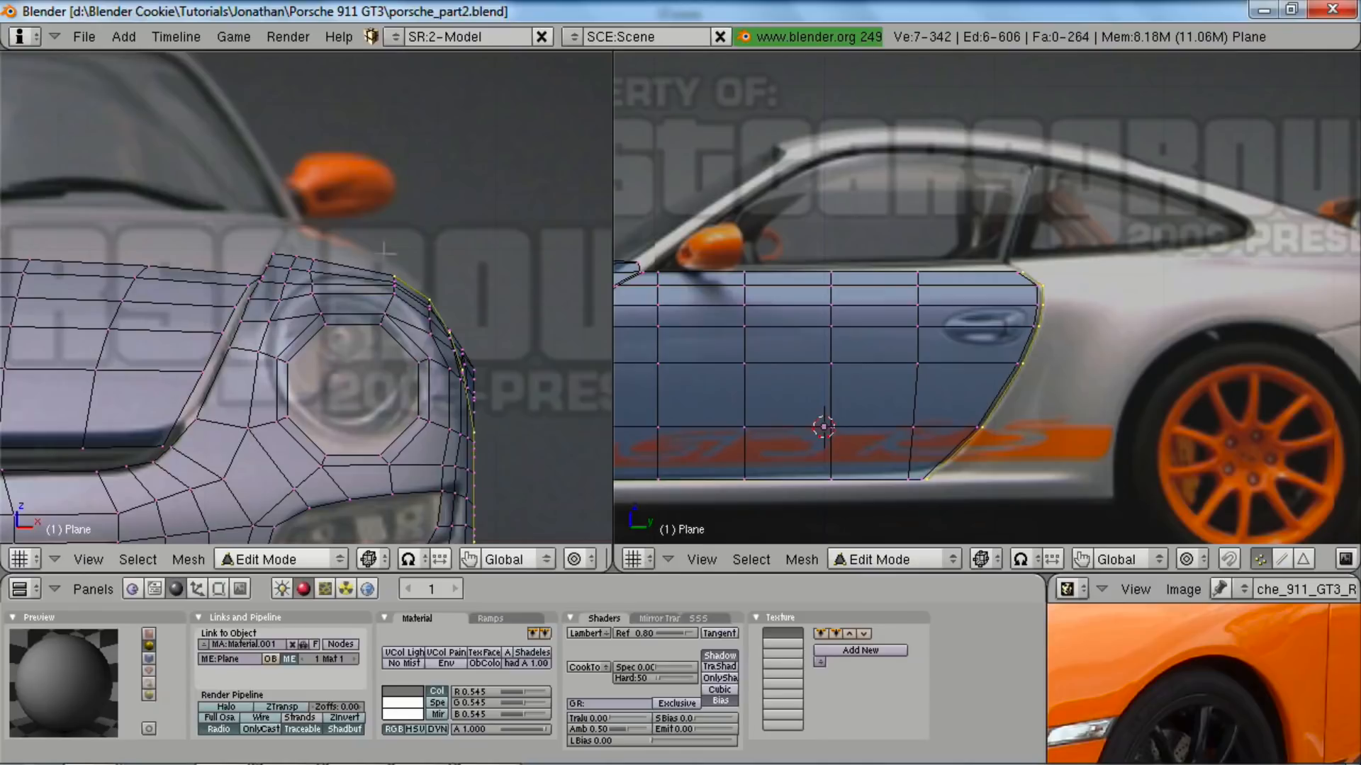
{"action": "scroll", "coordinate": [449, 334], "scroll_direction": "down", "scroll_amount": 5}
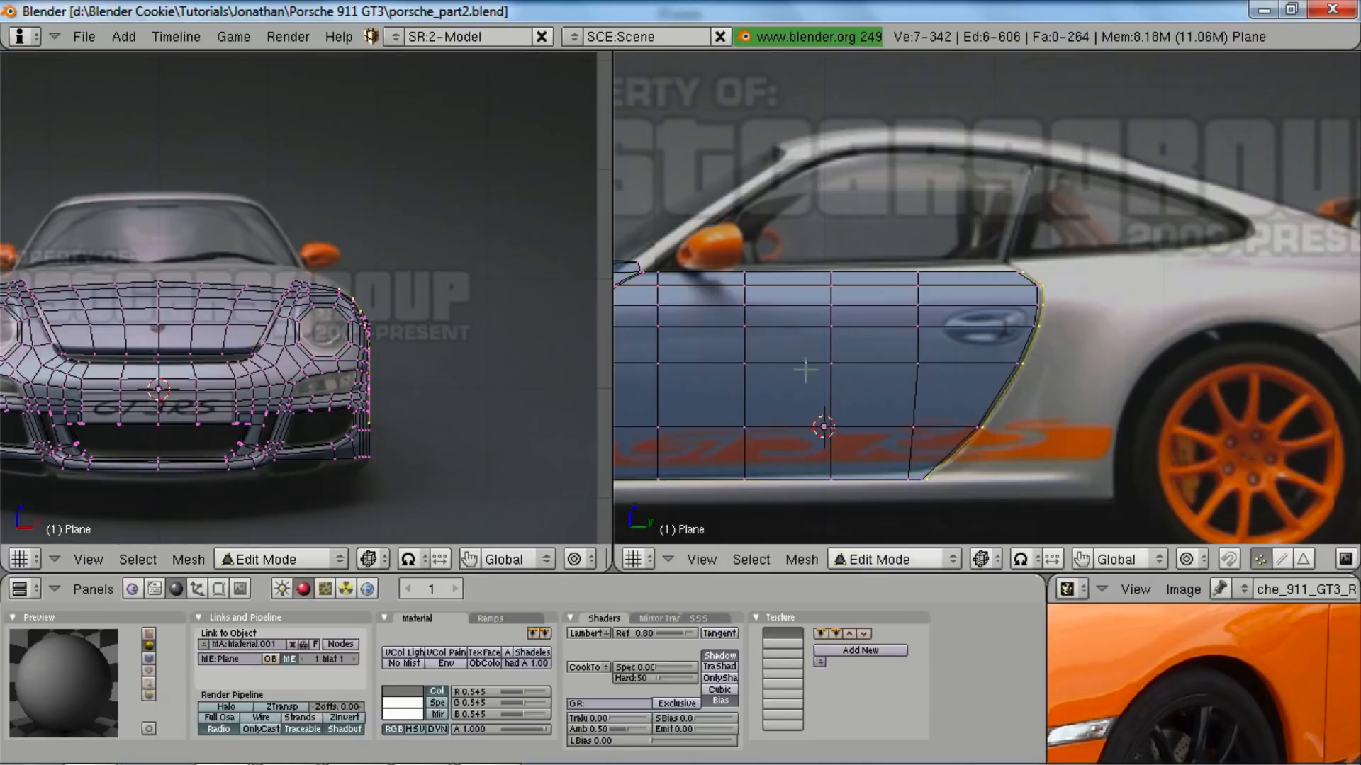
- Clear the selection, add an edge loop along the top of the door, and raise it slightly along the Z axis
{"action": "middle_click_drag", "start_coordinate": [293, 193], "coordinate": [275, 285]}
{"action": "key", "text": "z"}
{"action": "scroll", "coordinate": [311, 315], "scroll_direction": "up", "scroll_amount": 1}
{"action": "middle_click_drag", "start_coordinate": [396, 367], "coordinate": [404, 158], "text": "shift"}
{"action": "scroll", "coordinate": [394, 186], "scroll_direction": "up", "scroll_amount": 1}
{"action": "key", "text": "a"}
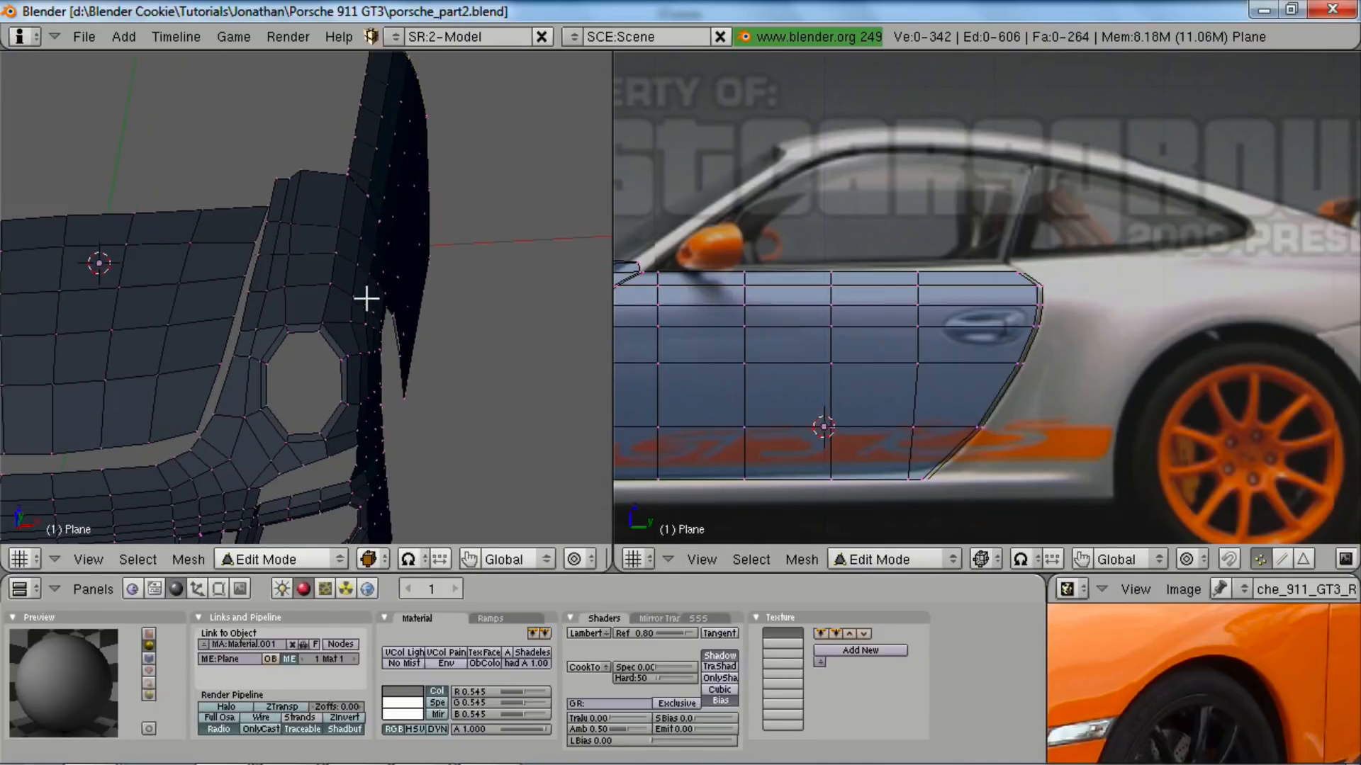
{"action": "key", "text": "ctrl+r"}
{"action": "double_click", "coordinate": [308, 315]}
{"action": "middle_click_drag", "start_coordinate": [339, 353], "coordinate": [374, 294]}
{"action": "key", "text": "g"}
{"action": "key", "text": "z"}
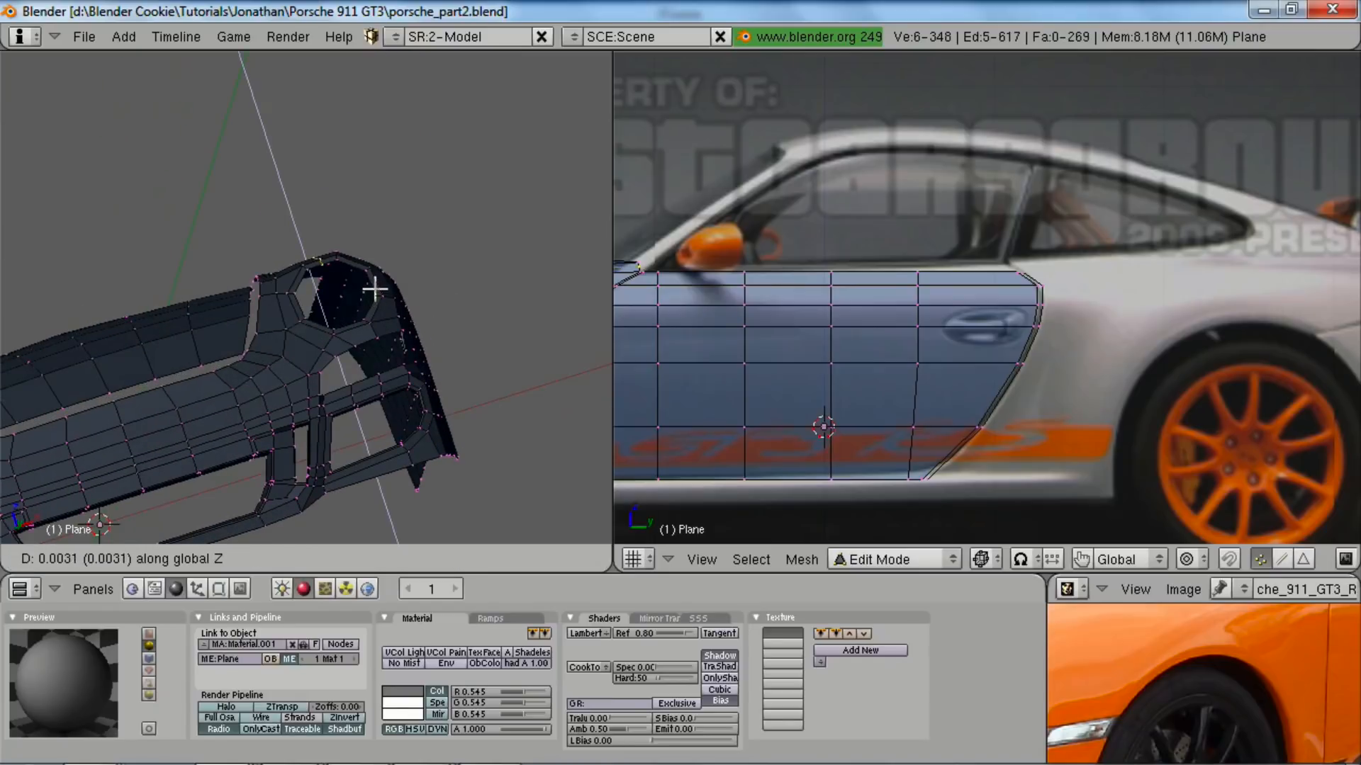
{"action": "left_click", "coordinate": [372, 270]}
- In the front wireframe view, enable snapping and set the snap element to Vertex
{"action": "middle_click_drag", "start_coordinate": [320, 230], "coordinate": [219, 352]}
{"action": "scroll", "coordinate": [315, 298], "scroll_direction": "up", "scroll_amount": 3}
{"action": "scroll", "coordinate": [453, 333], "scroll_direction": "down", "scroll_amount": 5}
{"action": "key", "text": "KP_1"}
{"action": "scroll", "coordinate": [428, 385], "scroll_direction": "up", "scroll_amount": 3}
{"action": "key", "text": "z"}
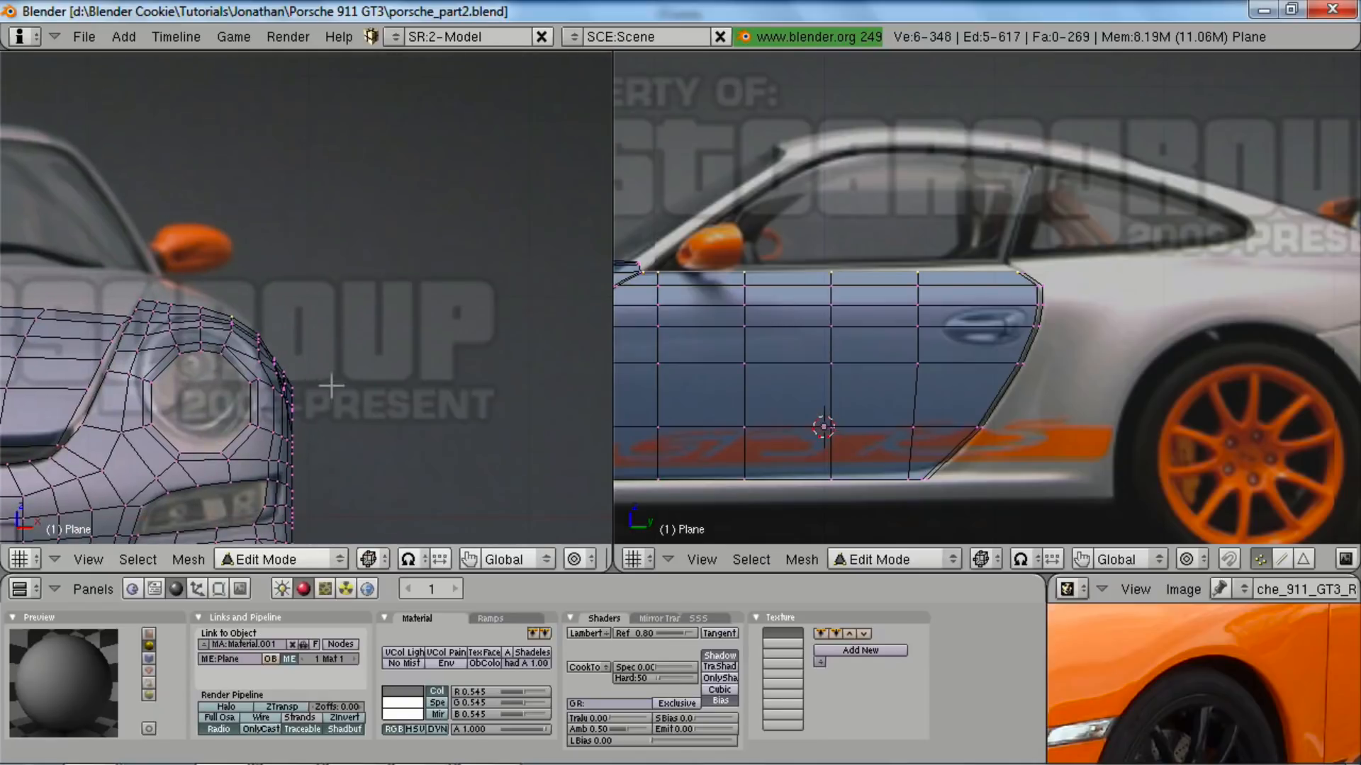
{"action": "scroll", "coordinate": [331, 387], "scroll_direction": "up", "scroll_amount": 2}
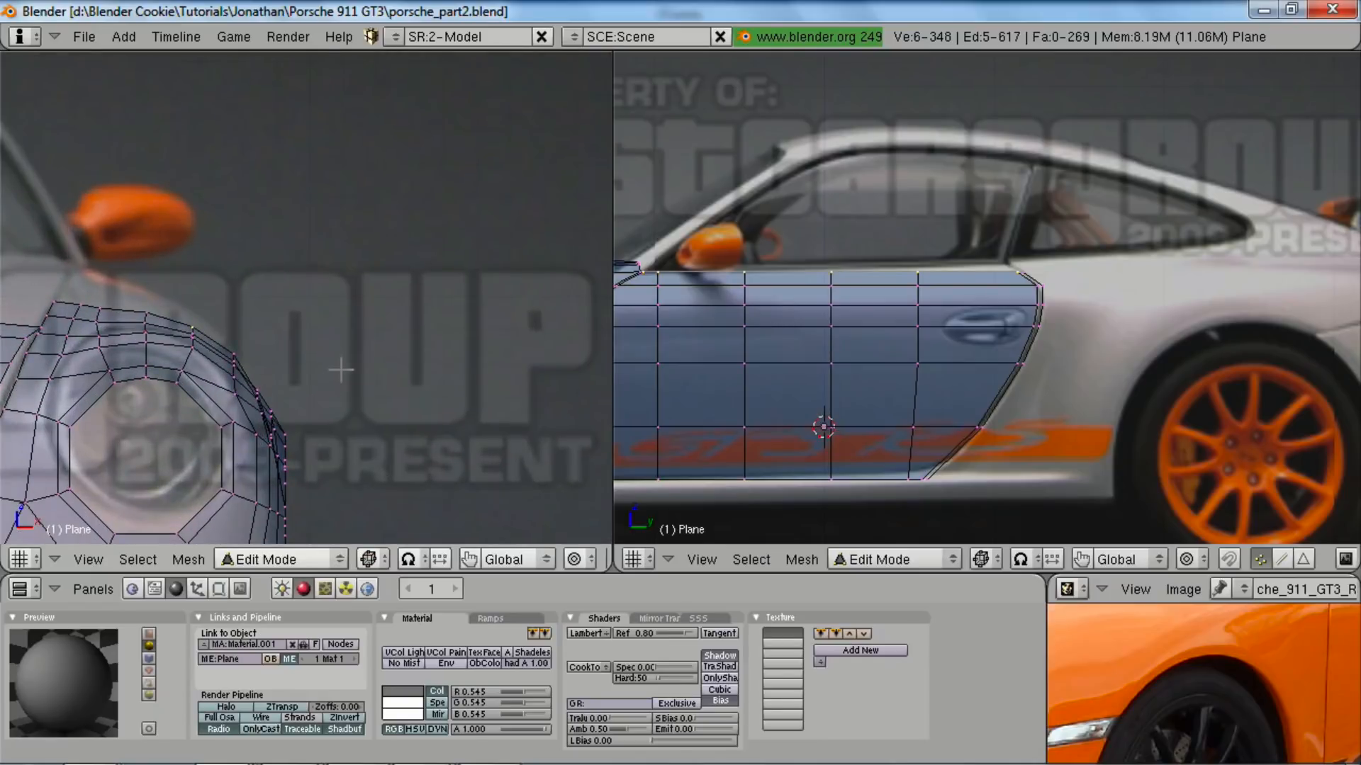
{"action": "key", "text": "shift+Tab"}
{"action": "middle_click_drag", "start_coordinate": [512, 558], "coordinate": [101, 528]}
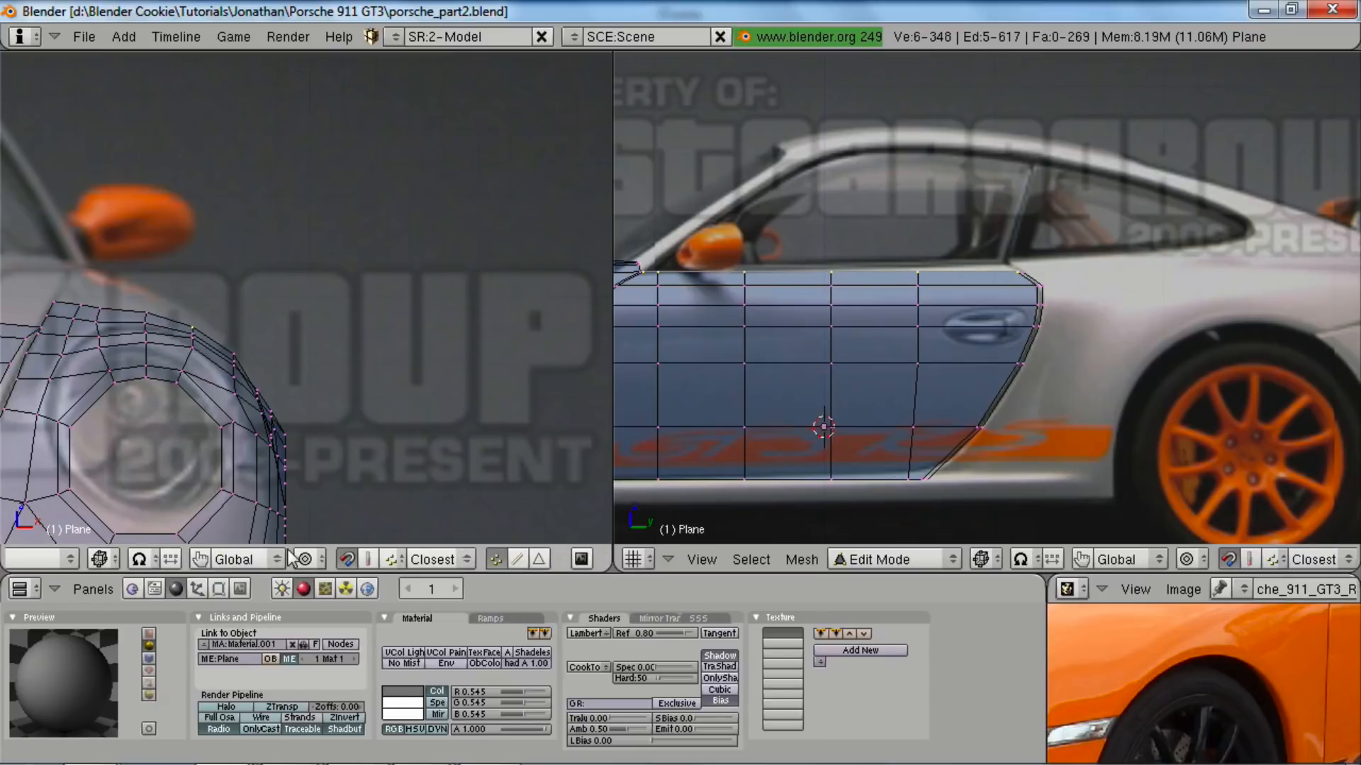
{"action": "left_click", "coordinate": [391, 560]}
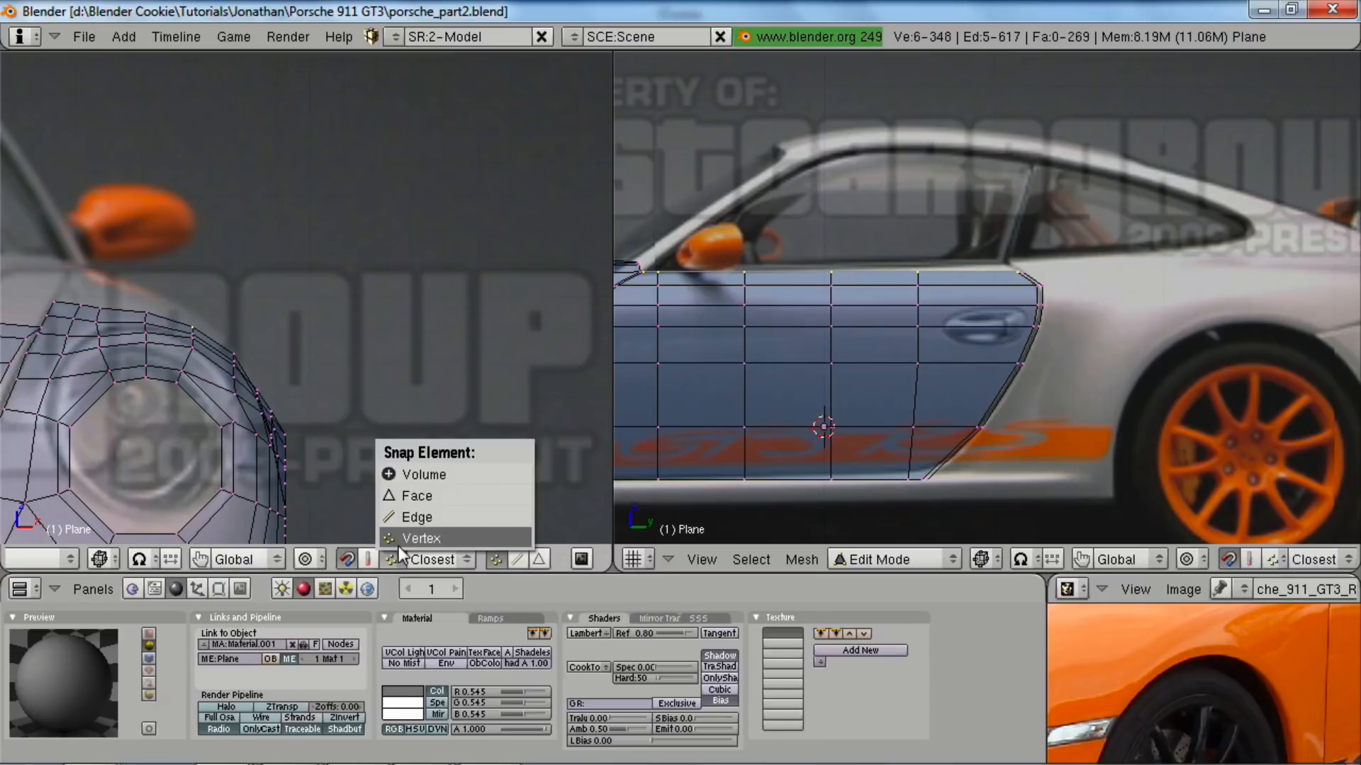
- Try extruding the door's top edge inward towards the fender's upper rear vertex, and undo the extrusions
{"action": "middle_click_drag", "start_coordinate": [190, 305], "coordinate": [358, 365], "text": "shift"}
{"action": "key", "text": "e"}
{"action": "left_click", "coordinate": [358, 369]}
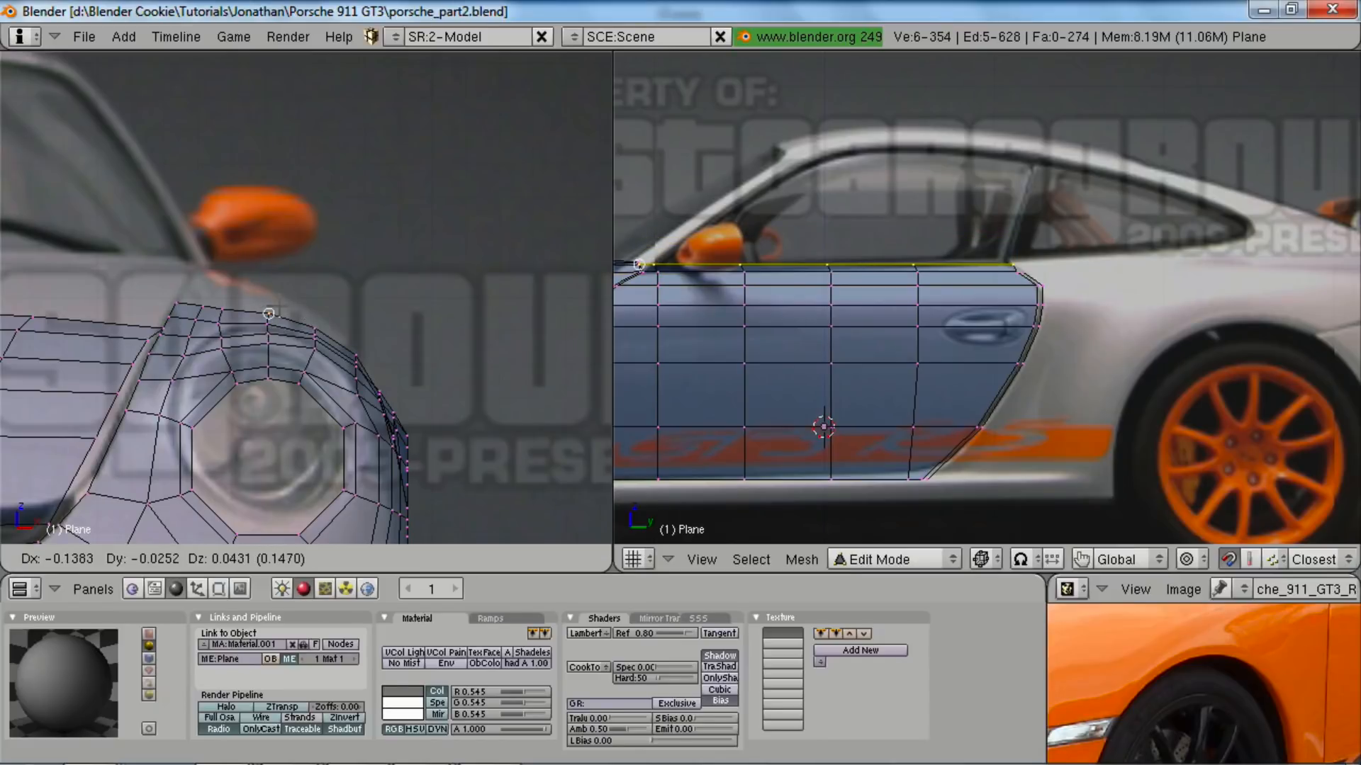
{"action": "left_click", "coordinate": [269, 313]}
{"action": "key", "text": "z"}
{"action": "mouse_move", "coordinate": [302, 326]}
{"action": "middle_mouse_down"}
{"action": "mouse_move", "coordinate": [341, 341]}
{"action": "mouse_move", "coordinate": [258, 404]}
{"action": "mouse_move", "coordinate": [321, 352]}
{"action": "mouse_move", "coordinate": [273, 393]}
{"action": "middle_mouse_up"}
{"action": "key", "text": "KP_1"}
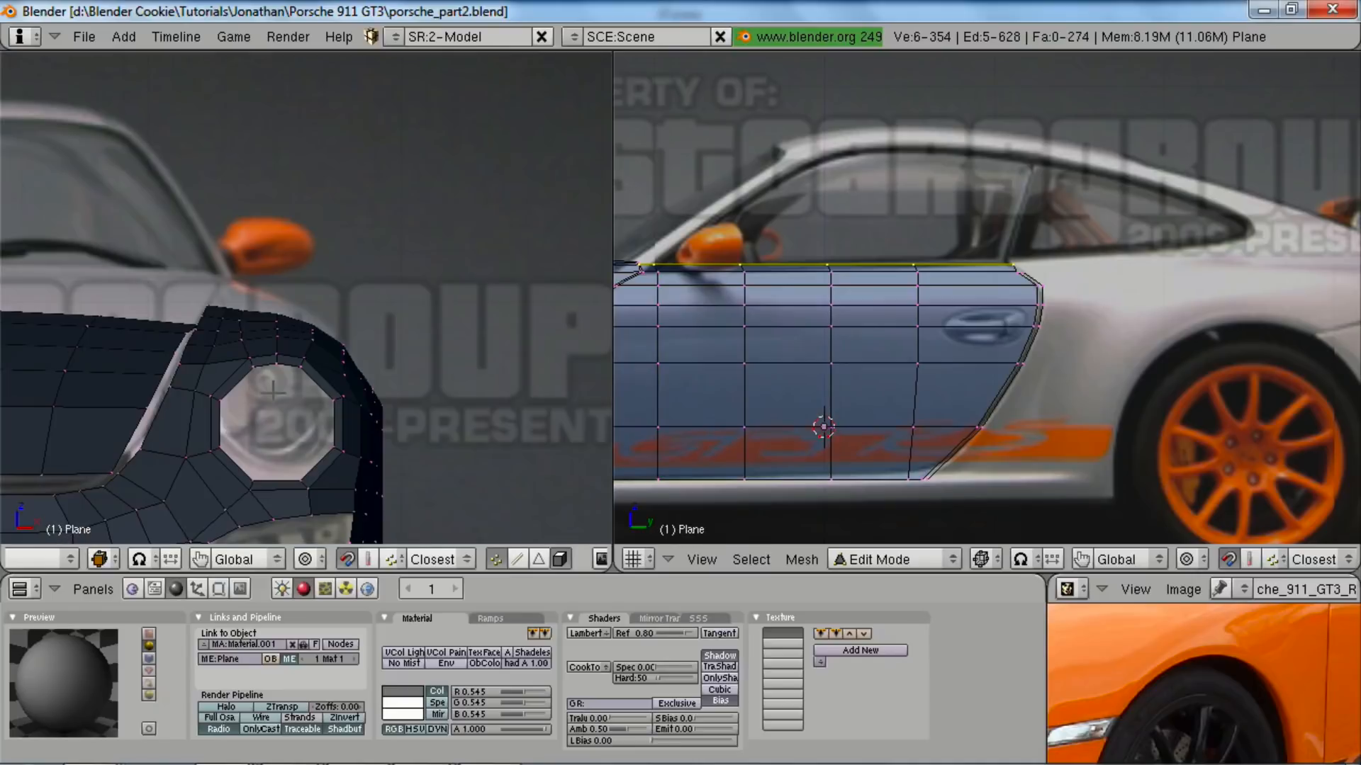
{"action": "middle_click_drag", "start_coordinate": [340, 323], "coordinate": [122, 433]}
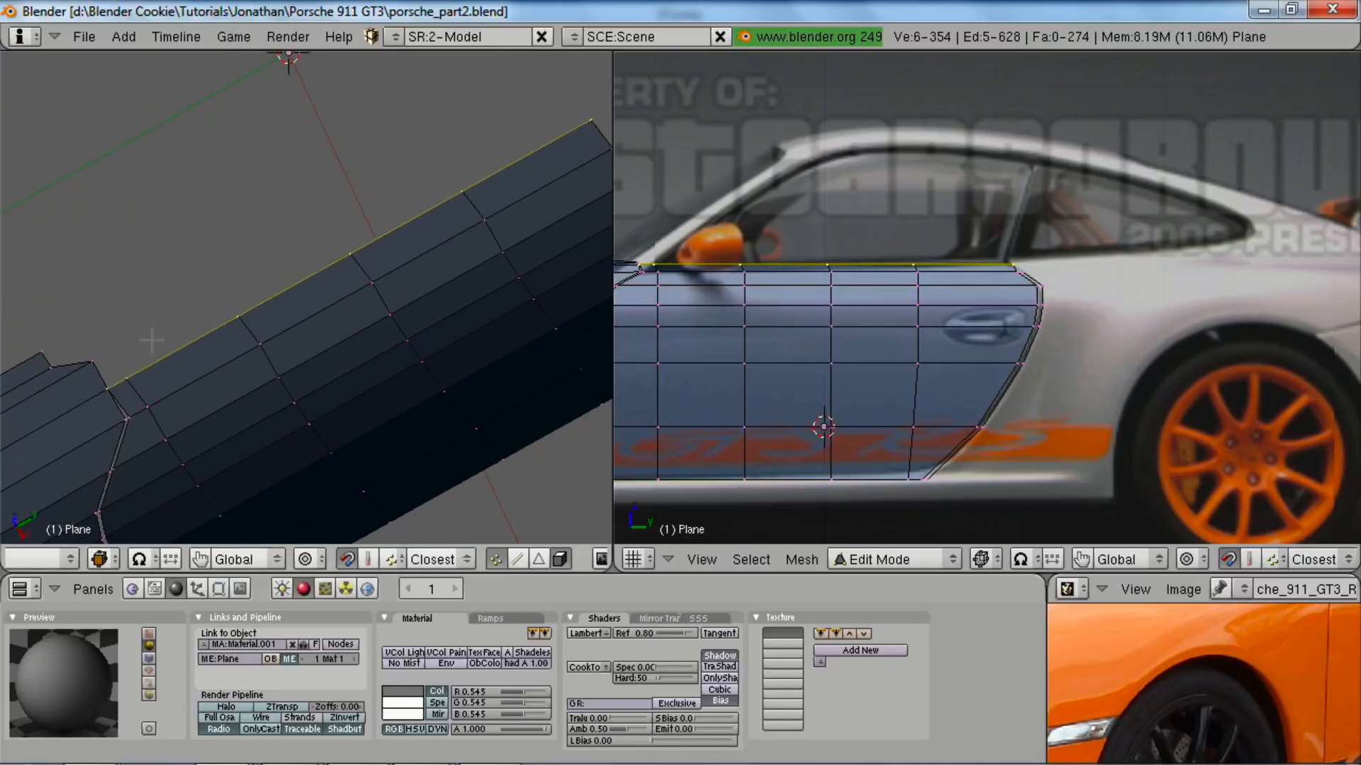
{"action": "key", "text": "ctrl+z"}
{"action": "middle_click_drag", "start_coordinate": [200, 366], "coordinate": [221, 355]}
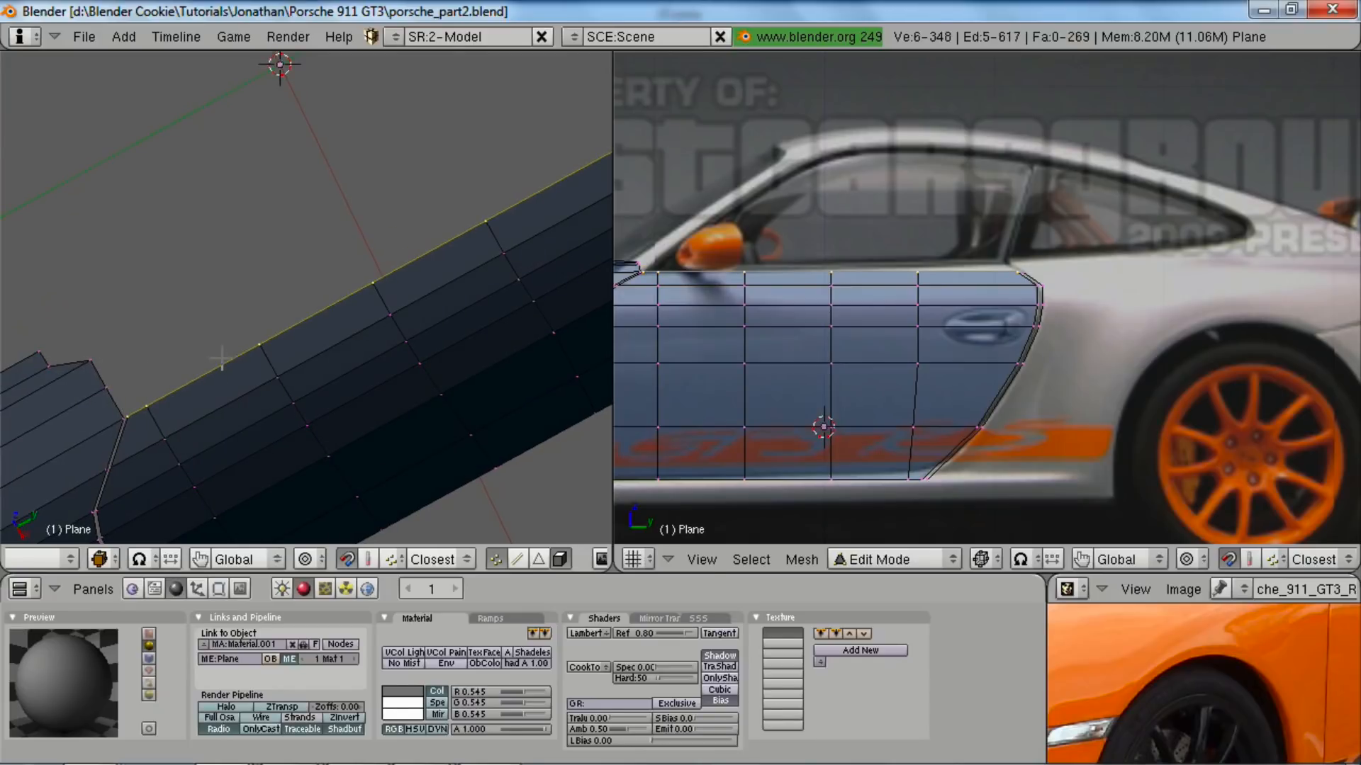
{"action": "key", "text": "e"}
{"action": "left_click", "coordinate": [261, 426]}
{"action": "left_click", "coordinate": [375, 367]}
{"action": "key", "text": "ctrl+z"}
- Extrude the door's top edge inward with the Y axis locked, snapping it level with the fender's upper rear vertex
{"action": "key", "text": "e"}
{"action": "left_click", "coordinate": [309, 390]}
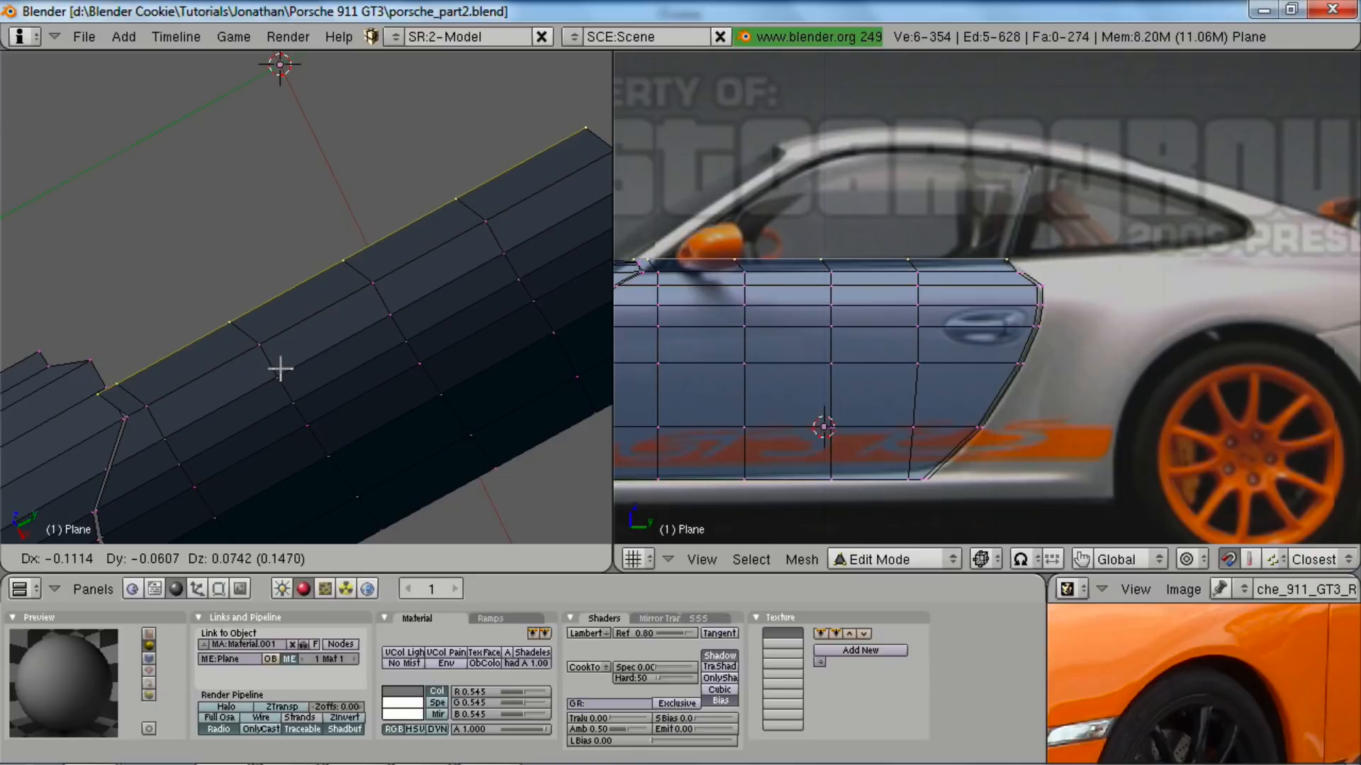
{"action": "key", "text": "shift+y"}
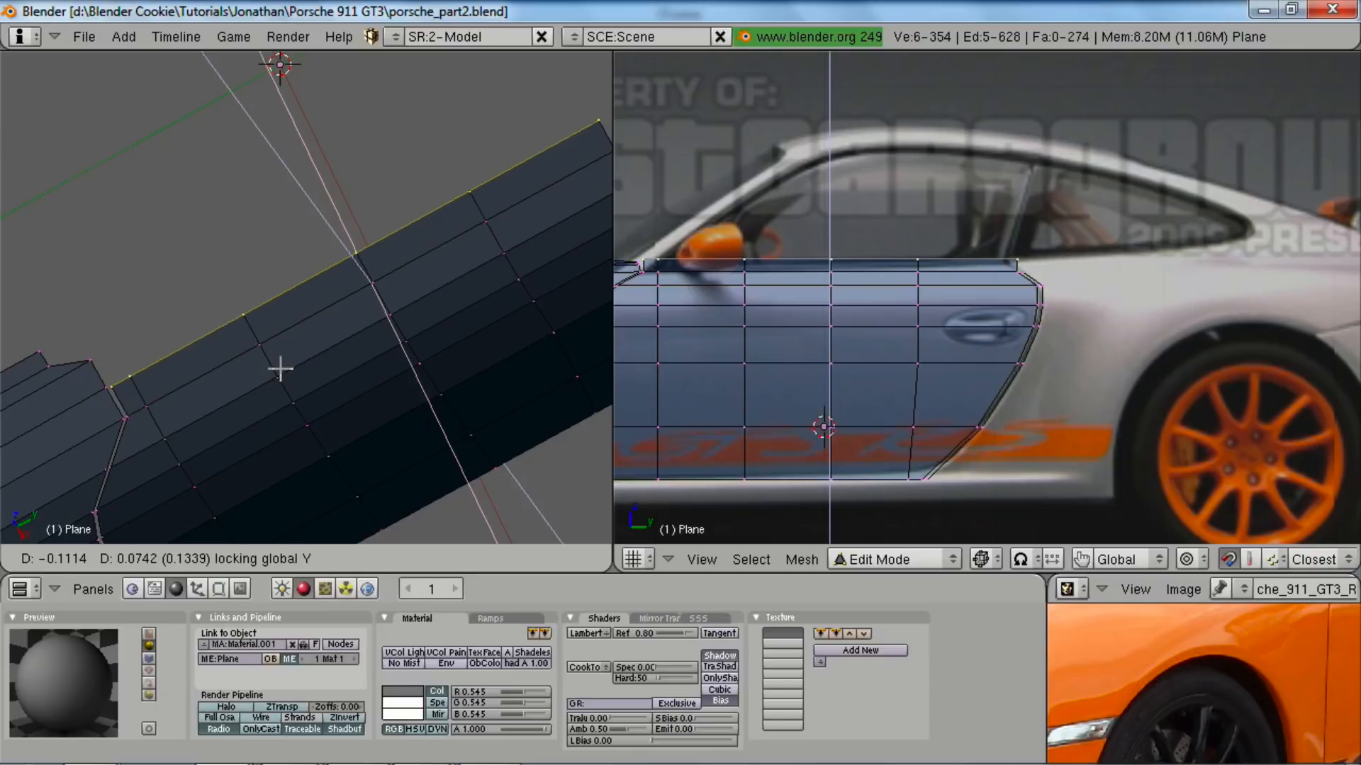
{"action": "left_click", "coordinate": [107, 387]}
{"action": "middle_click_drag", "start_coordinate": [288, 498], "coordinate": [306, 316]}
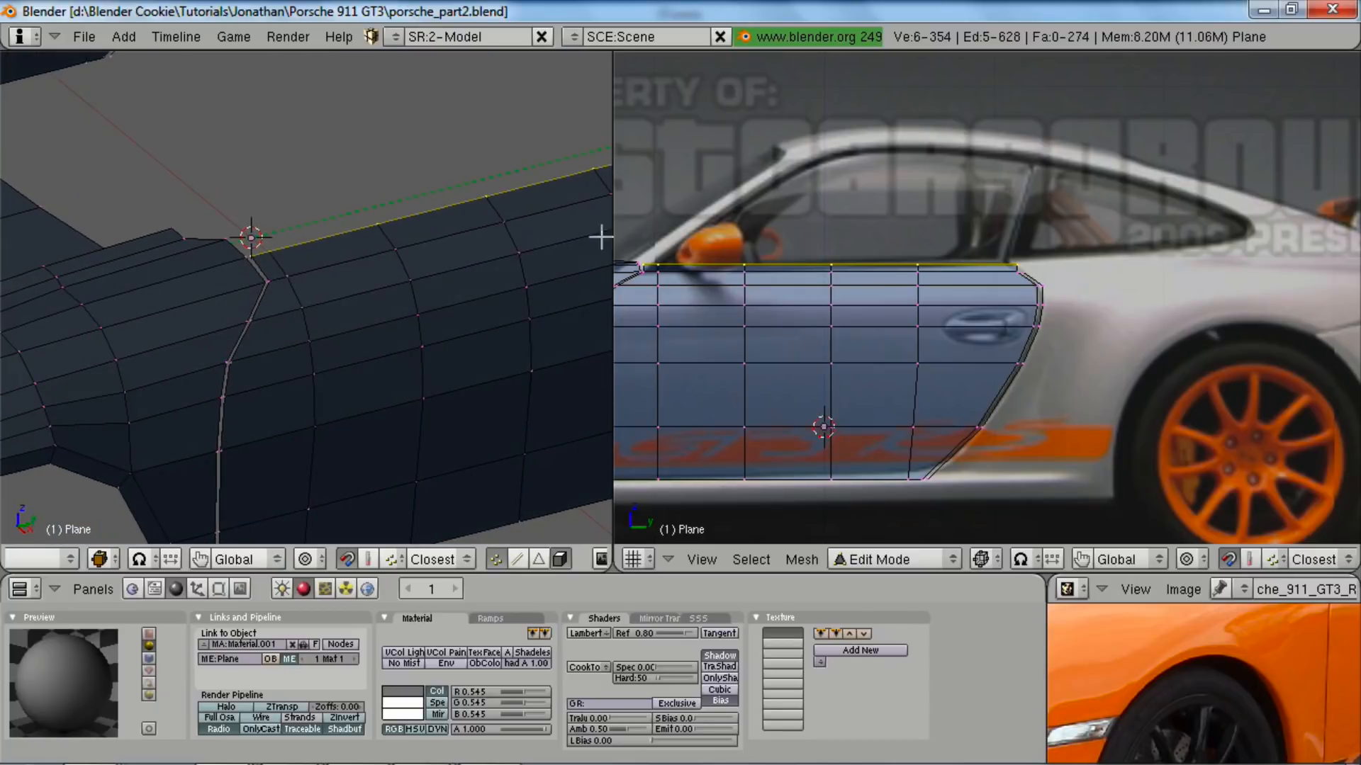
- Move the fender's upper rear vertex and the two front vertices of the door's new top edge rearward about 0.09 along Y
{"action": "middle_click_drag", "start_coordinate": [722, 329], "coordinate": [1002, 328], "text": "shift"}
{"action": "scroll", "coordinate": [1003, 328], "scroll_direction": "up", "scroll_amount": 4}
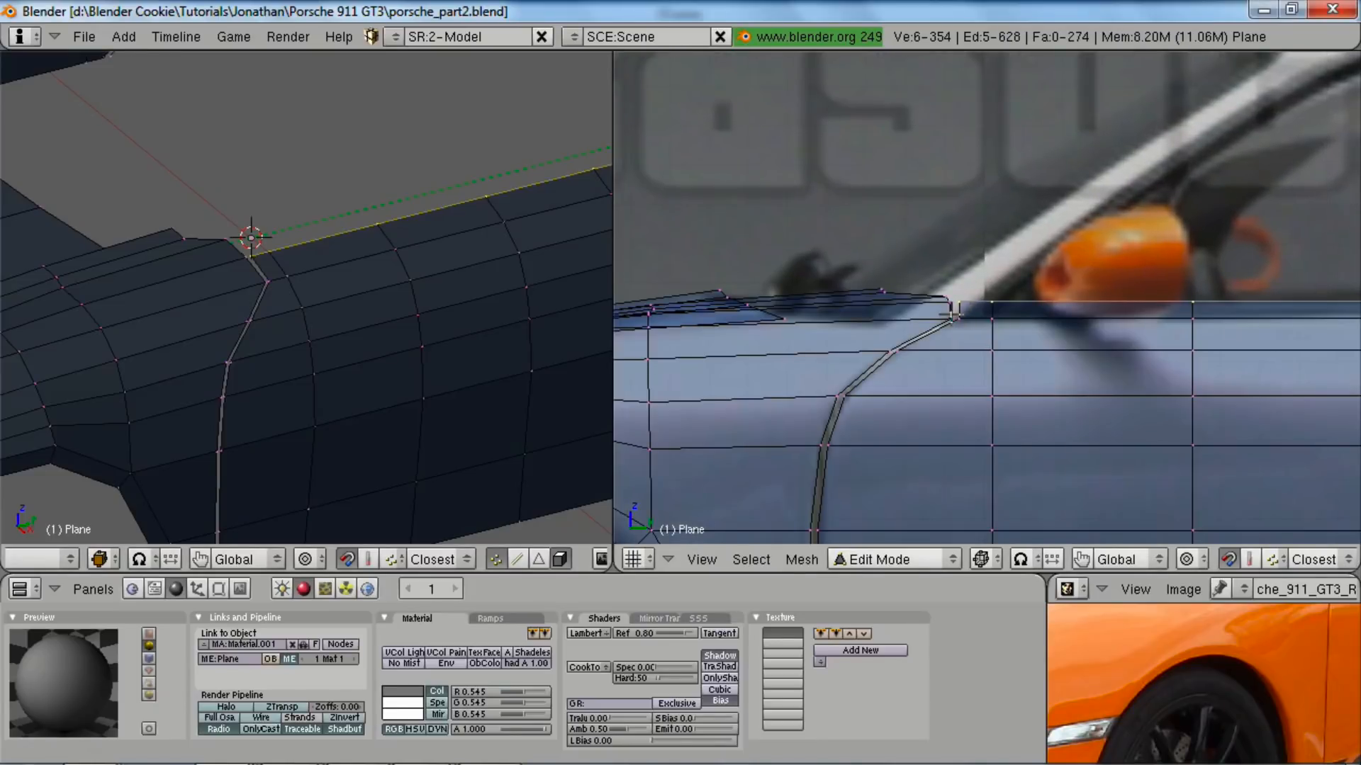
{"action": "right_click", "coordinate": [253, 238]}
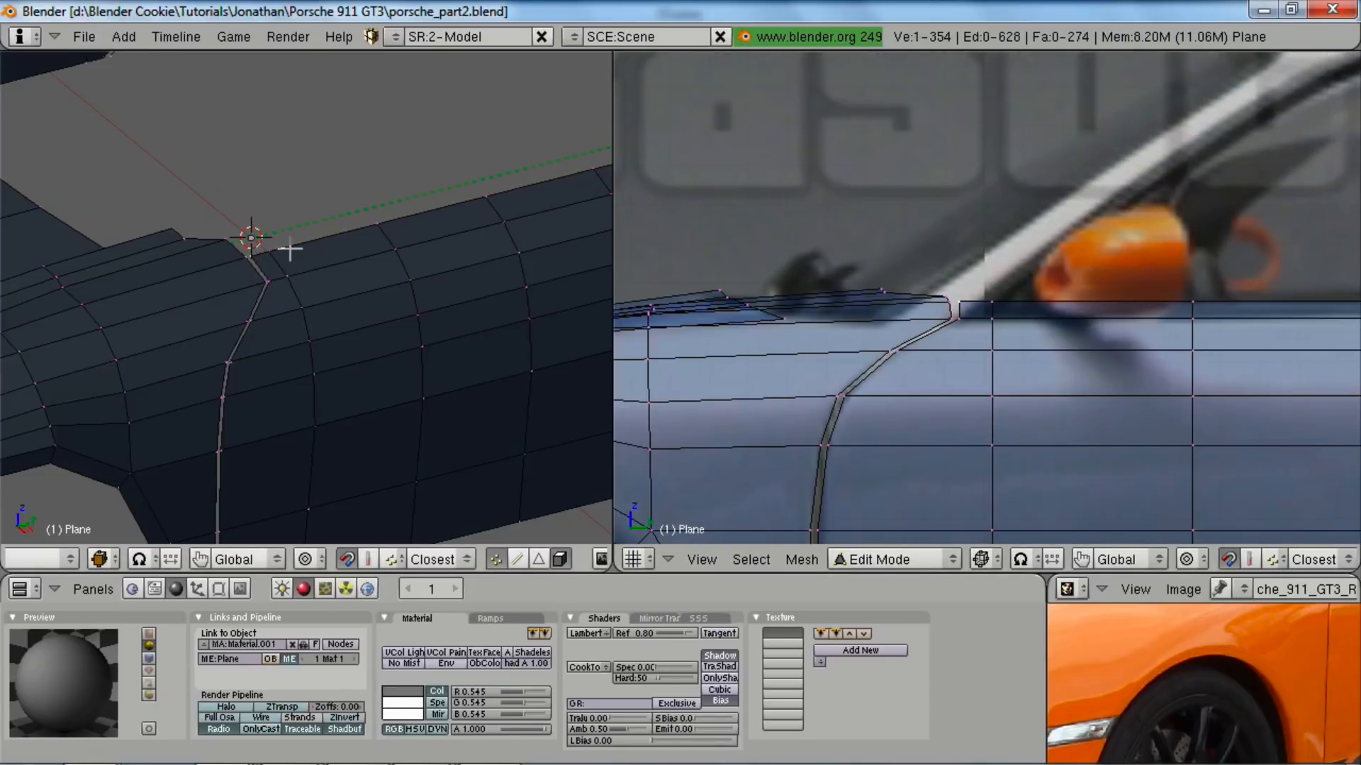
{"action": "key", "text": "a"}
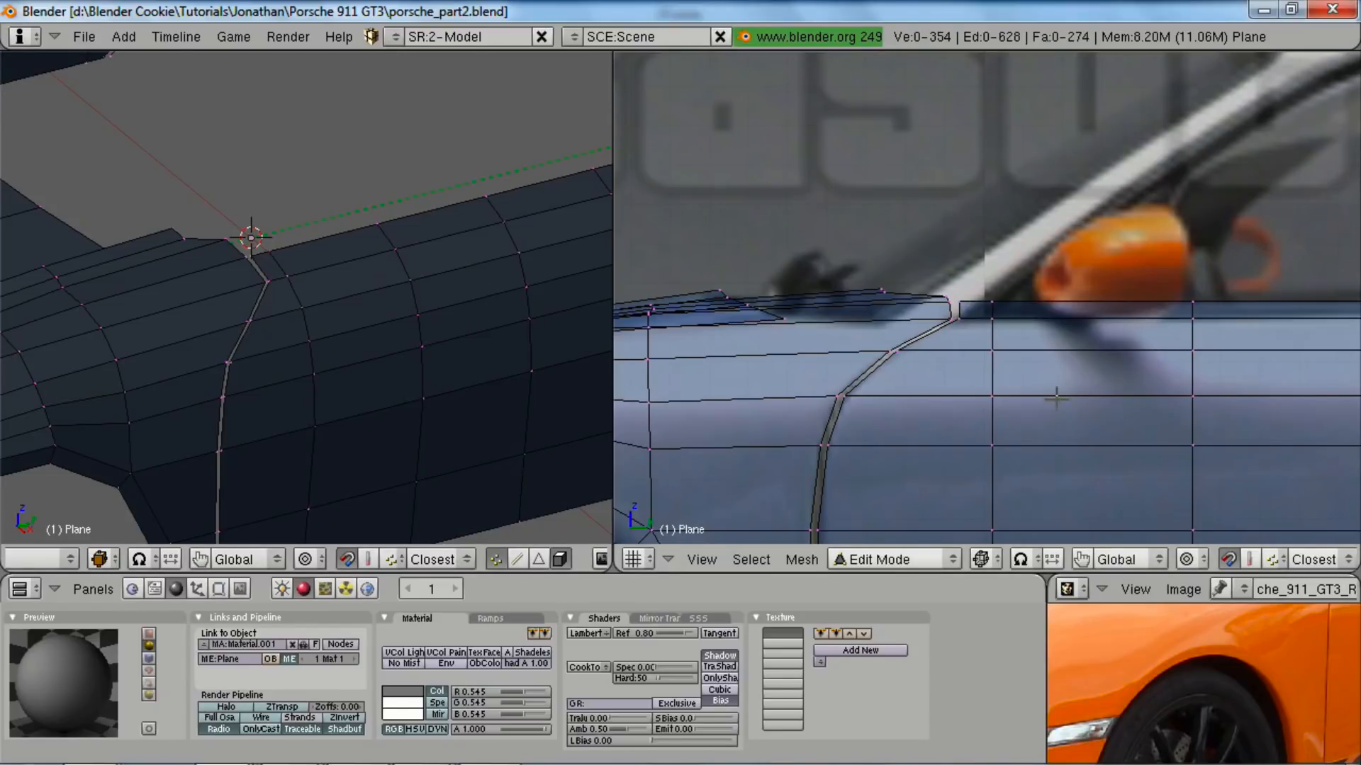
{"action": "right_click", "coordinate": [975, 312]}
{"action": "key", "text": "ctrl+Up"}
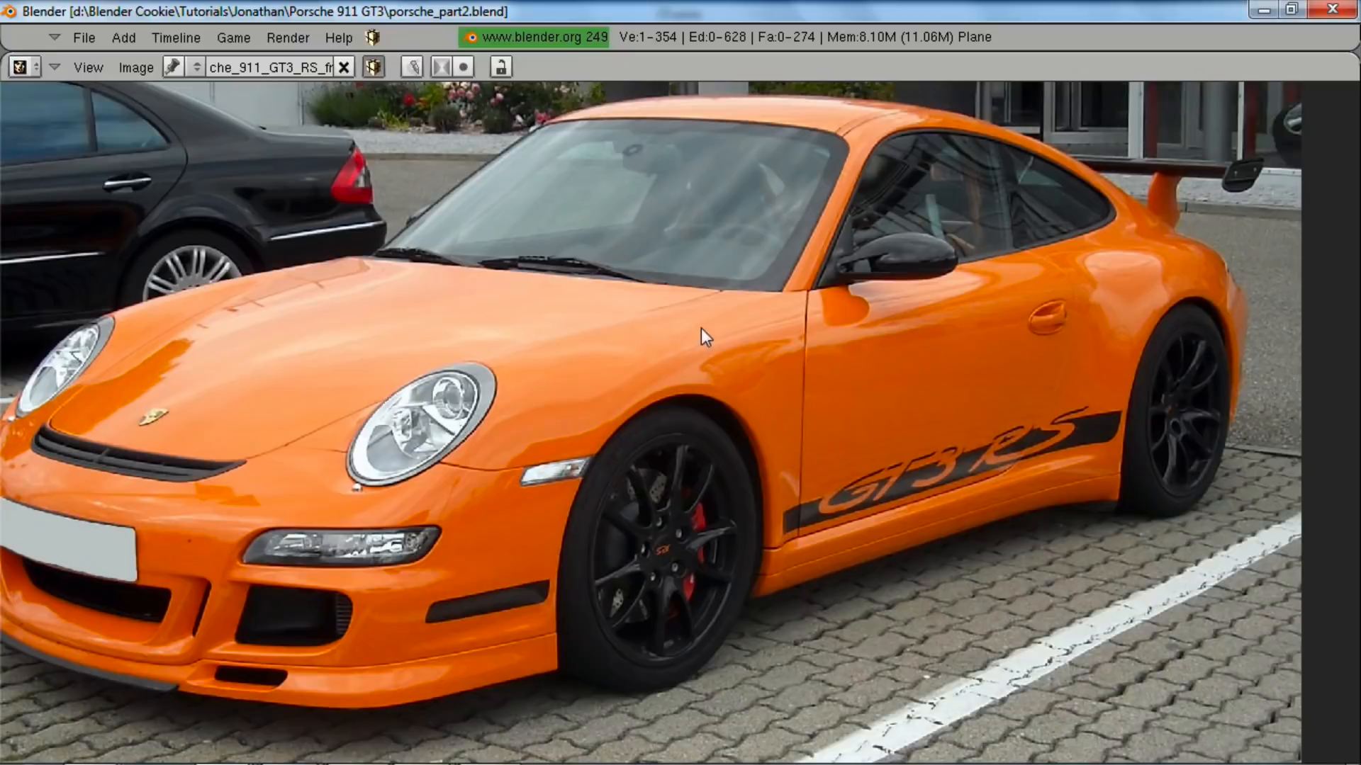
{"action": "key", "text": "ctrl+Up"}
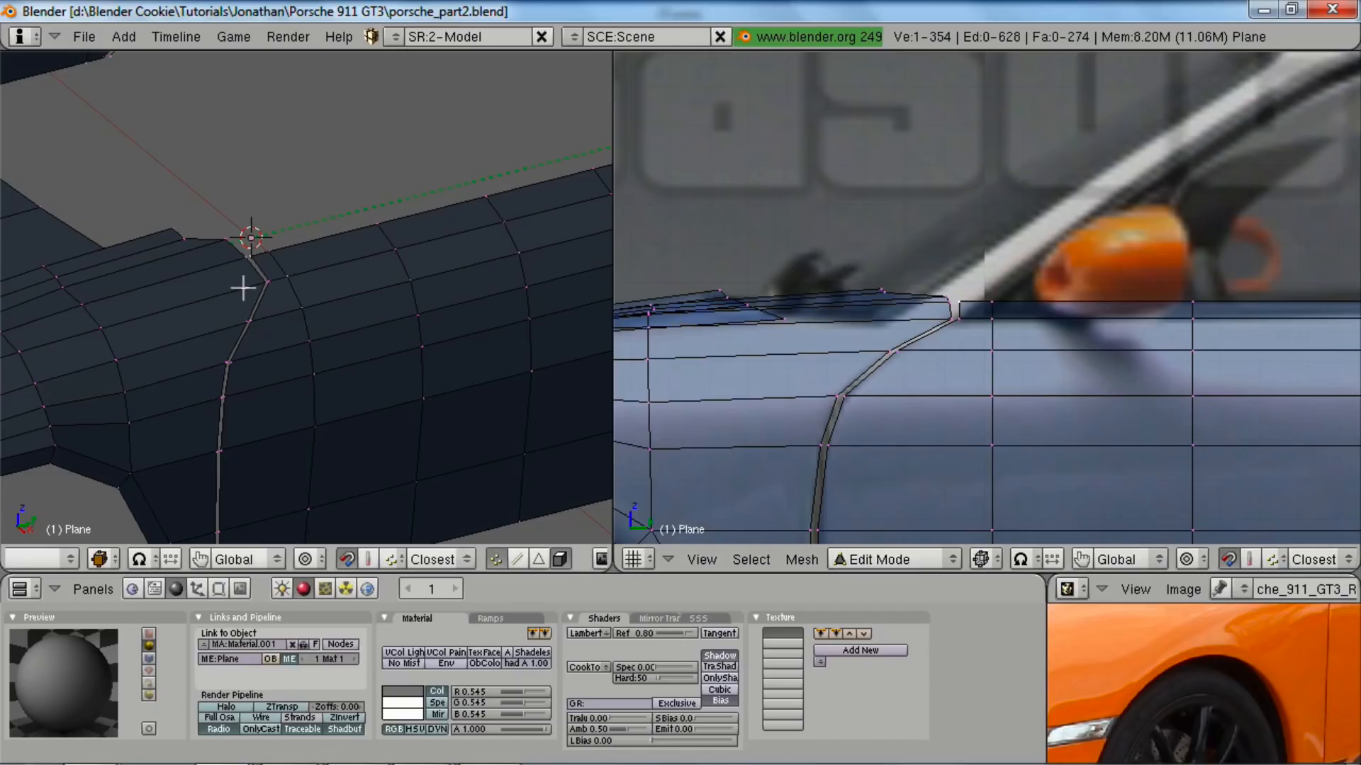
{"action": "right_click", "coordinate": [258, 252], "text": "shift"}
{"action": "key", "text": "g"}
{"action": "key", "text": "y"}
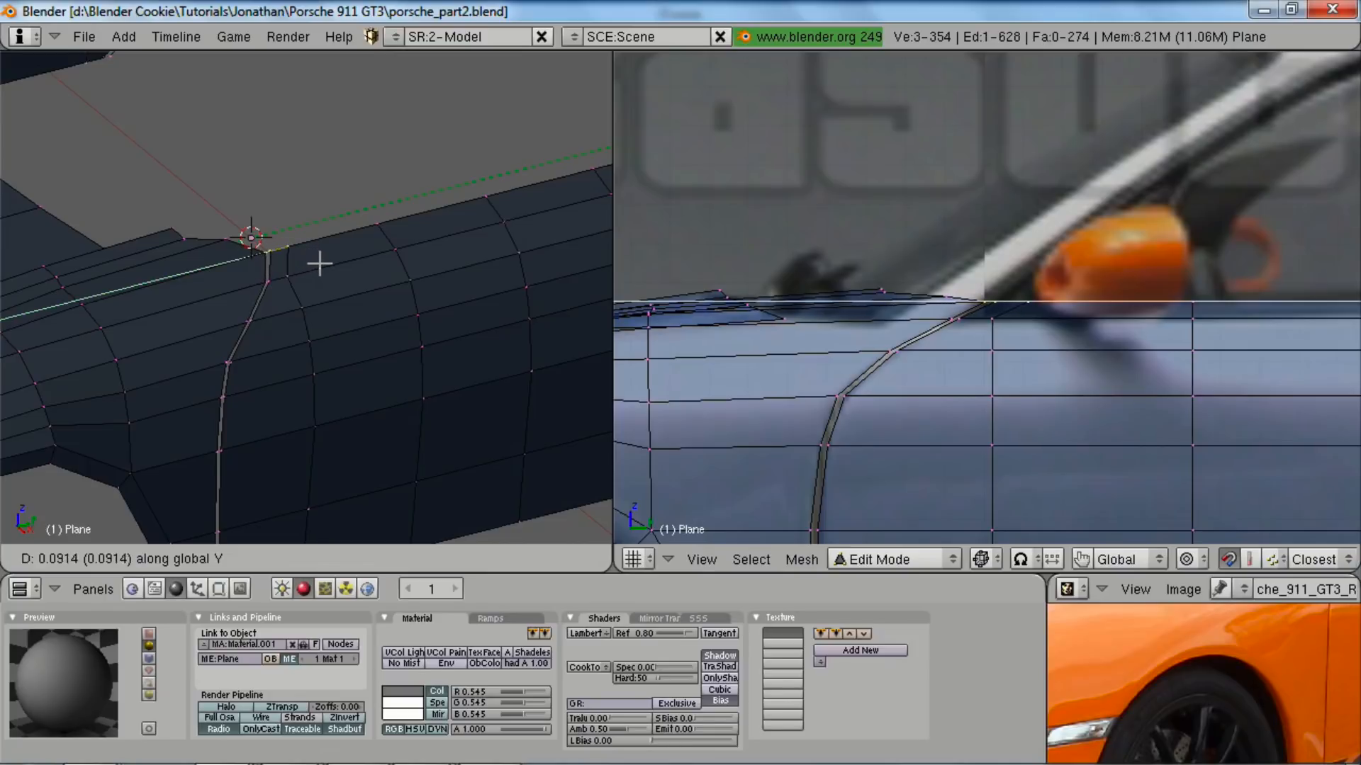
{"action": "left_click", "coordinate": [323, 263]}
- Compare the reshaped fender and door corner with the three-quarter photo, and inspect the body from several angles
{"action": "key", "text": "ctrl+Up"}
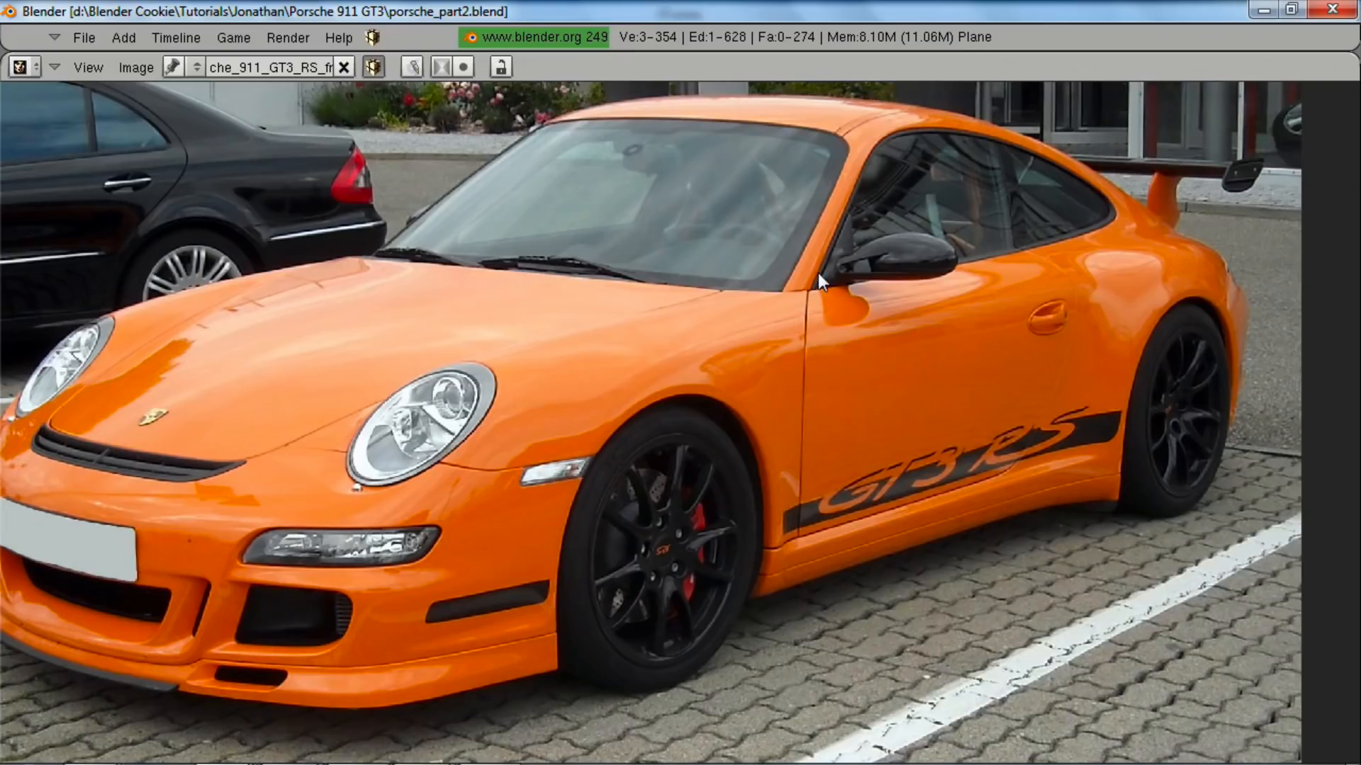
{"action": "key", "text": "ctrl+Down"}
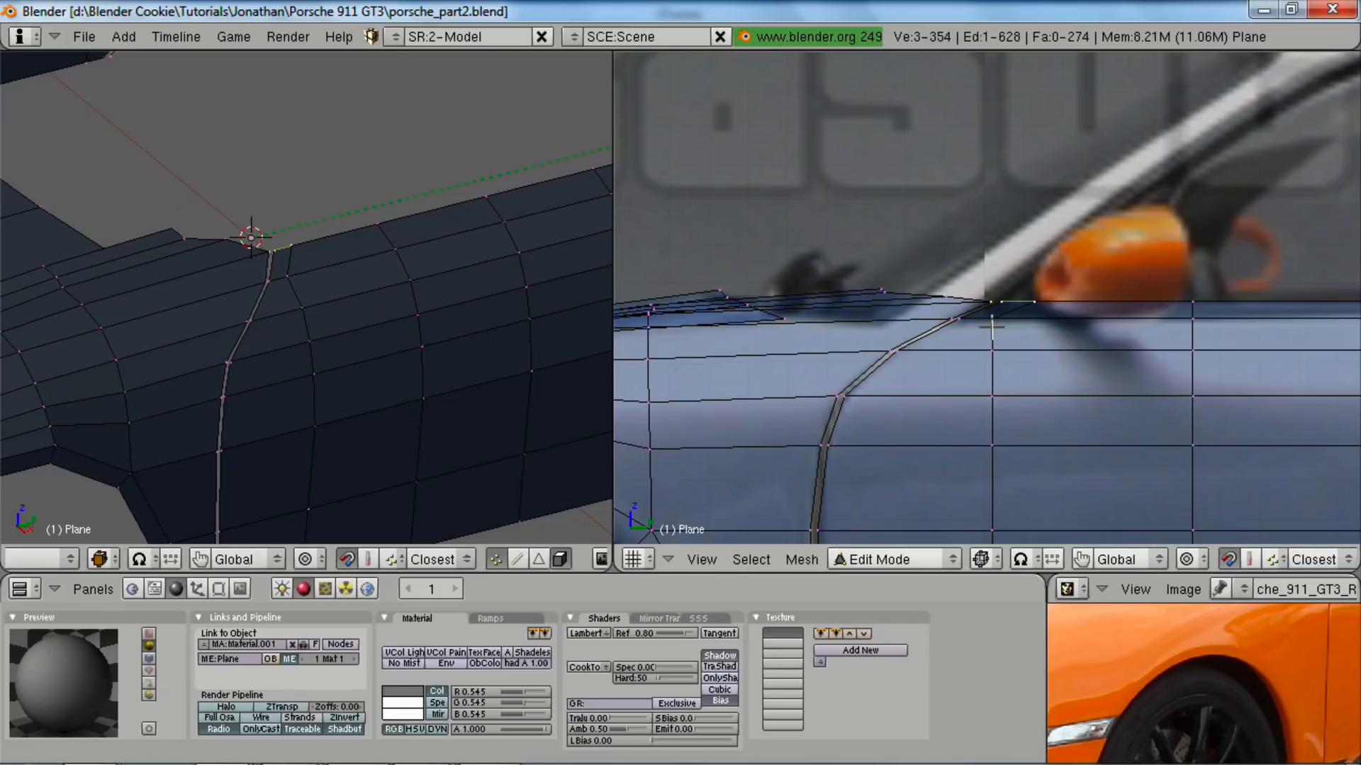
{"action": "middle_click_drag", "start_coordinate": [227, 303], "coordinate": [288, 279]}
{"action": "middle_click_drag", "start_coordinate": [489, 363], "coordinate": [268, 268]}
{"action": "key", "text": "a"}
{"action": "scroll", "coordinate": [358, 430], "scroll_direction": "down", "scroll_amount": 3}
{"action": "middle_click_drag", "start_coordinate": [358, 430], "coordinate": [384, 390]}
{"action": "key", "text": "Tab"}
{"action": "key", "text": "KP_1"}
{"action": "key", "text": "Tab"}
{"action": "scroll", "coordinate": [1064, 360], "scroll_direction": "down", "scroll_amount": 5}
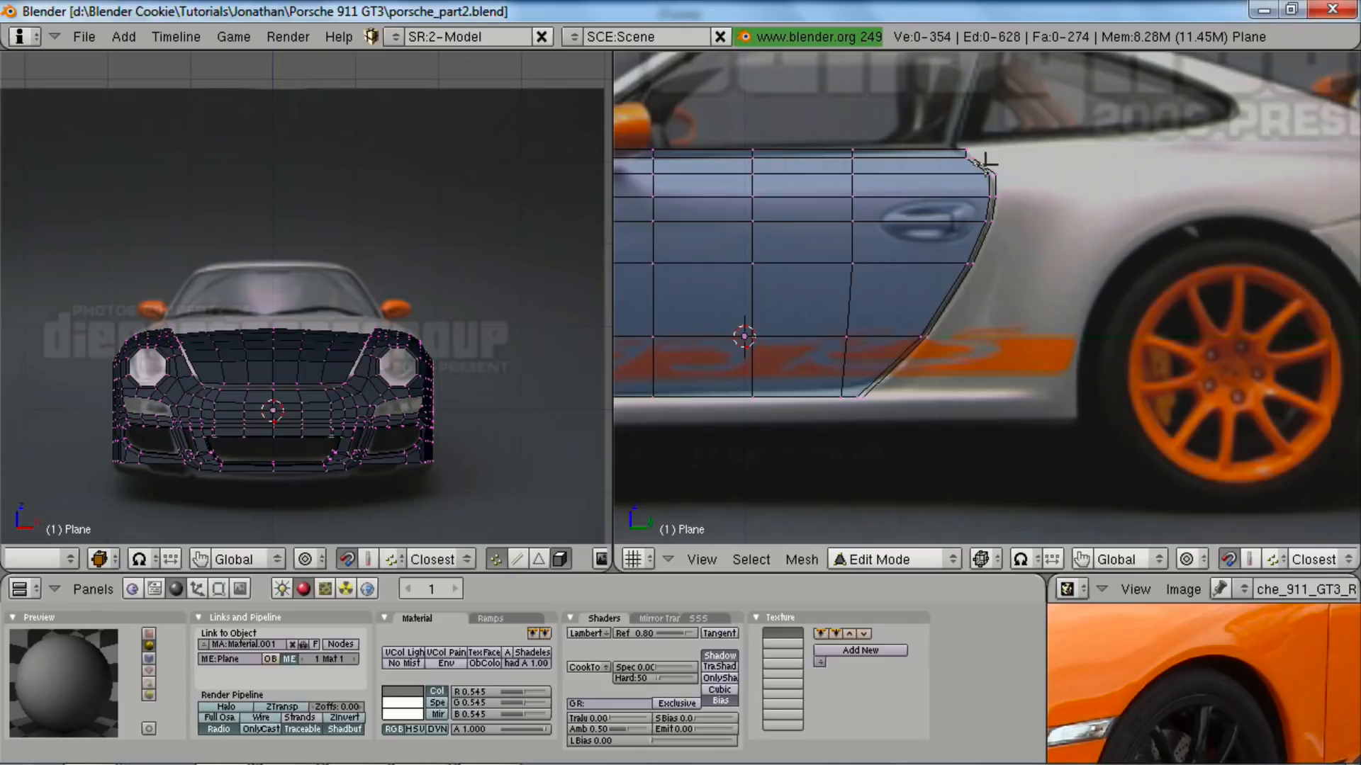
- Move the rear vertex of the door's new top edge forward about 0.06 along the Y axis to meet the window pillar's base
{"action": "scroll", "coordinate": [981, 158], "scroll_direction": "up", "scroll_amount": 4}
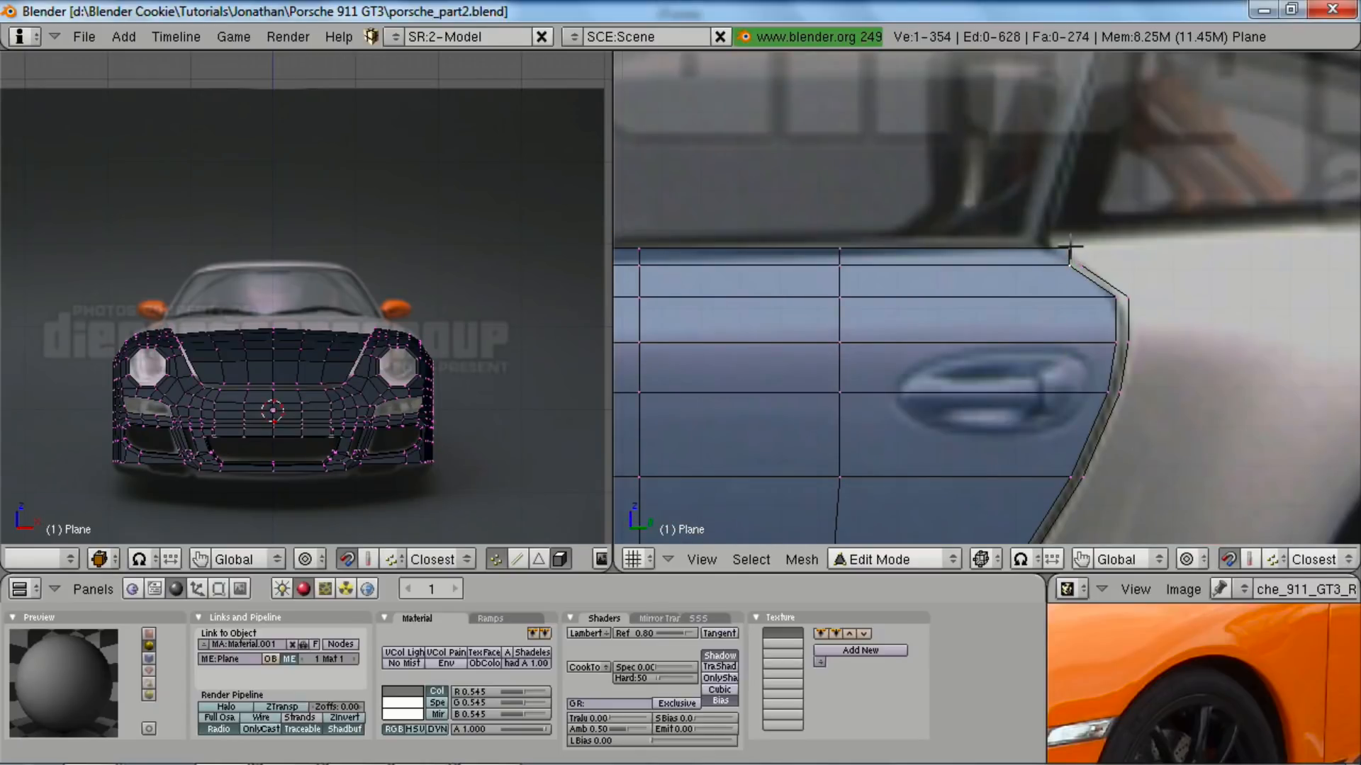
{"action": "key", "text": "g"}
{"action": "key", "text": "y"}
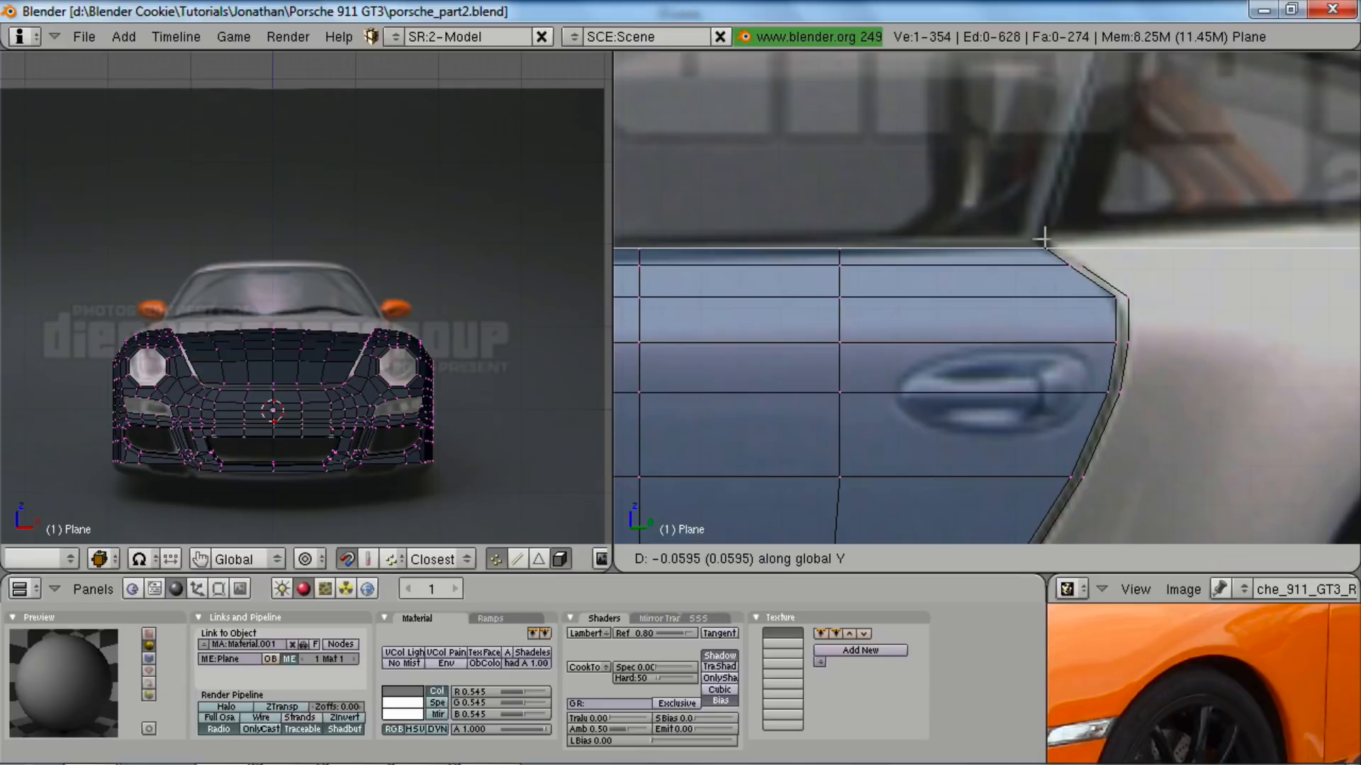
{"action": "left_click", "coordinate": [1043, 240]}
- Duplicate the short edge at the door's upper rear corner and offset the copy slightly rearward along Y to continue the seam gap
{"action": "right_click", "coordinate": [1072, 273], "text": "shift"}
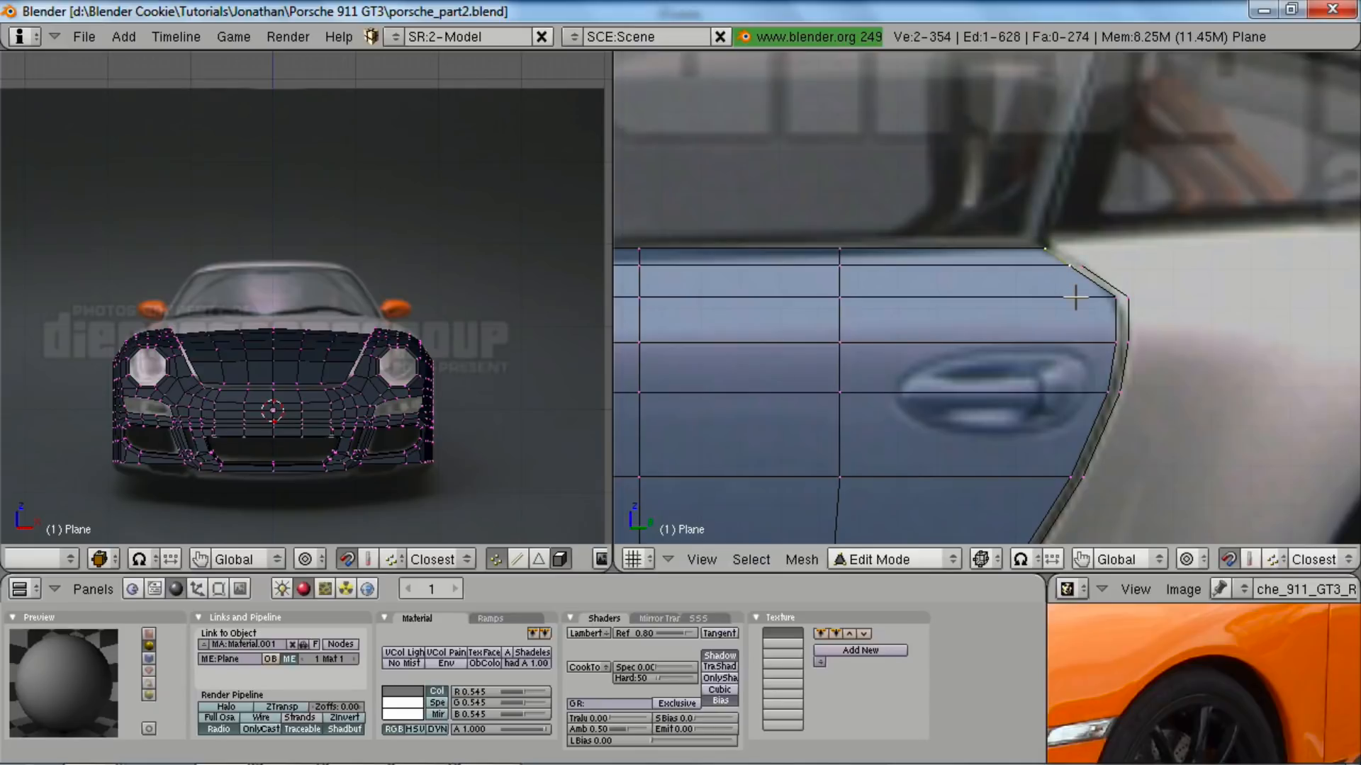
{"action": "key", "text": "shift+d"}
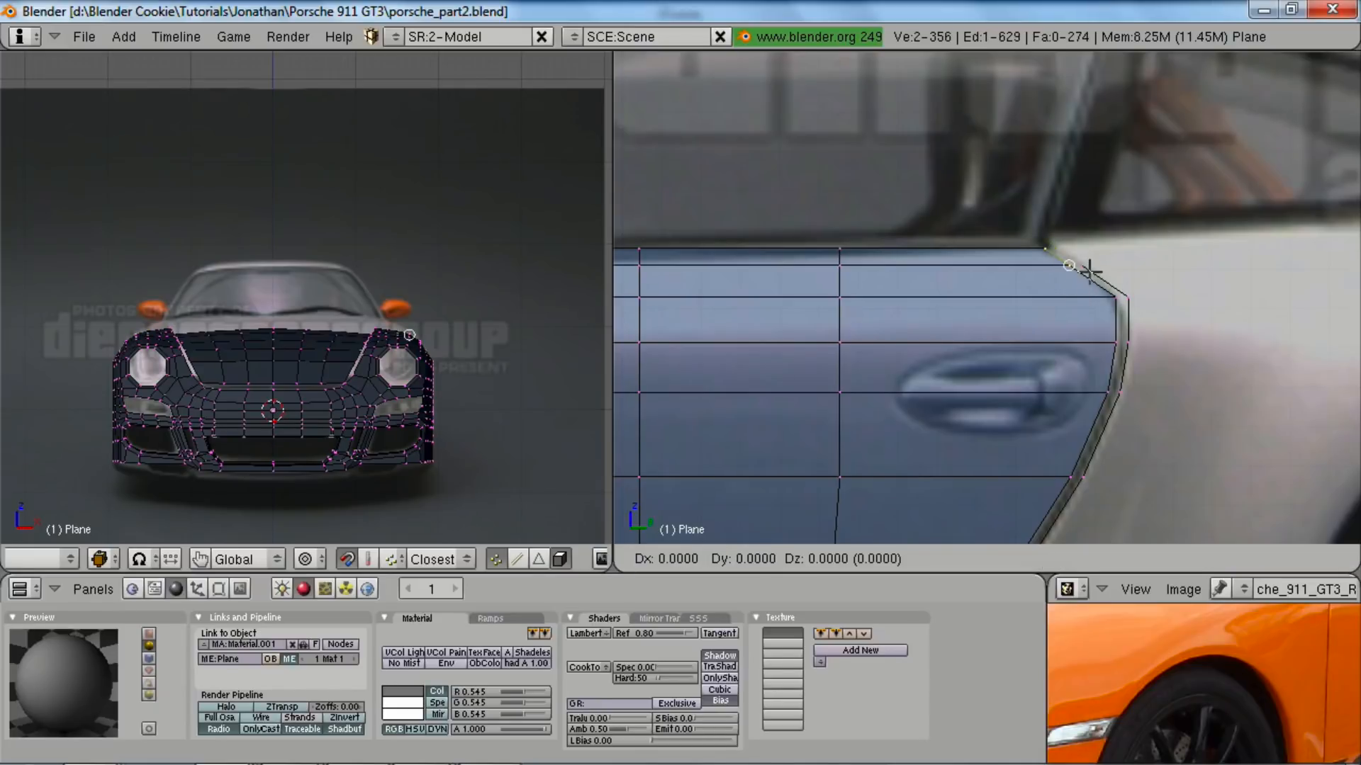
{"action": "key", "text": "y"}
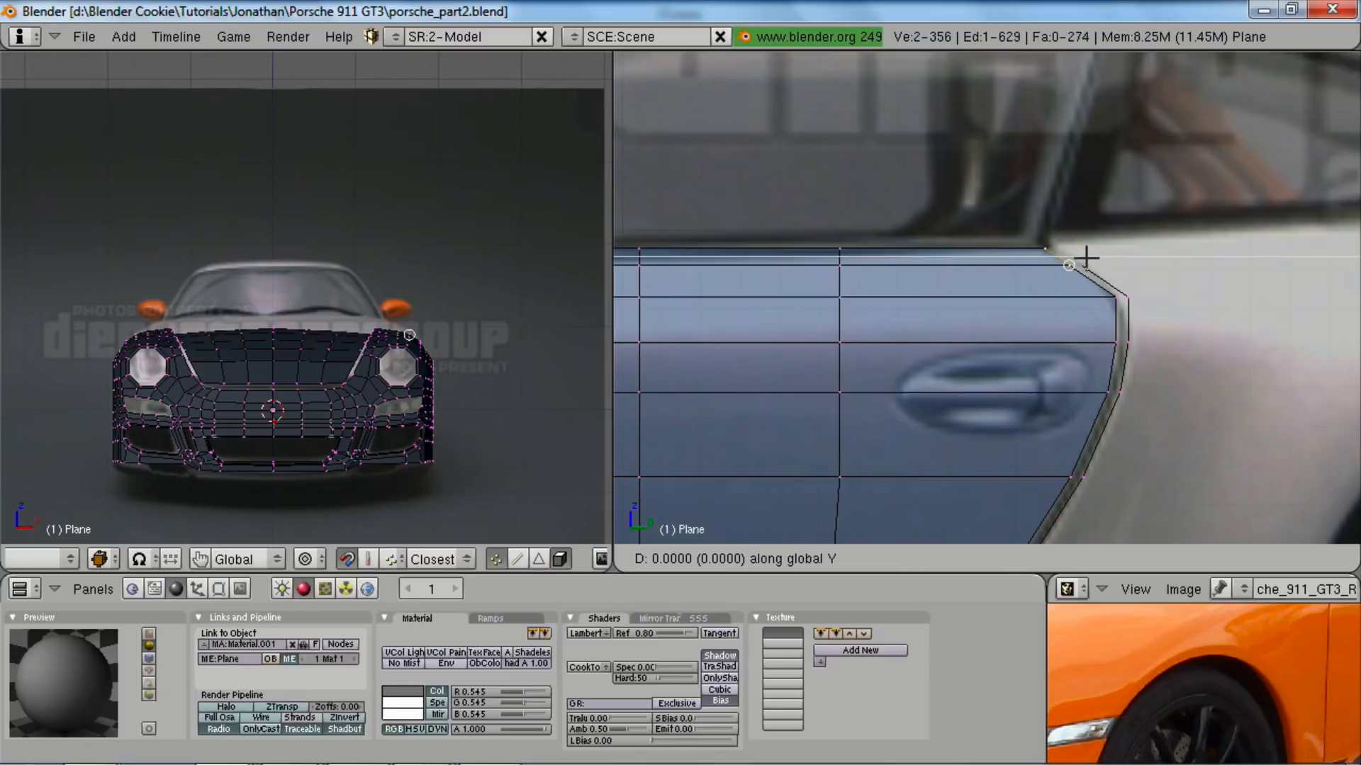
{"action": "left_click", "coordinate": [1095, 265]}
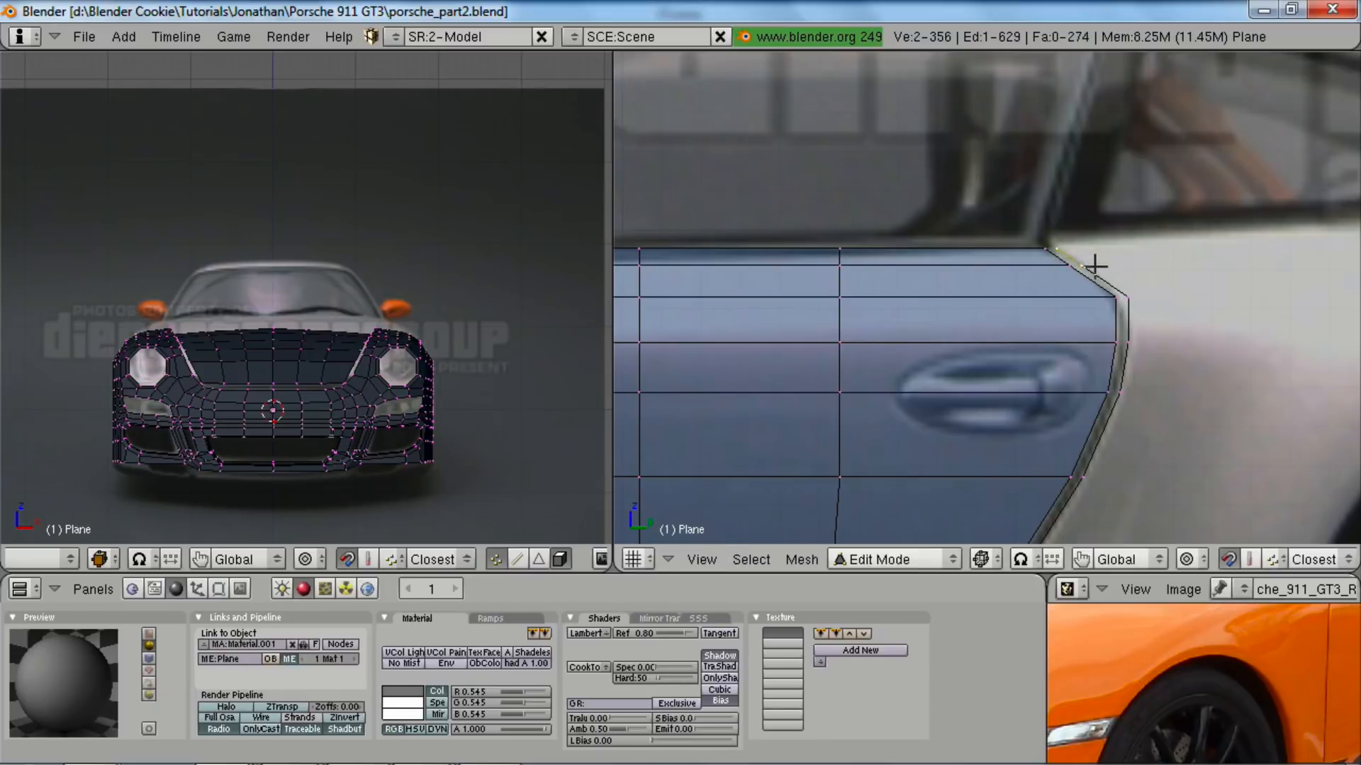
- Remove duplicate vertices across the entire mesh
{"action": "key", "text": "a"}
{"action": "key", "text": "w"}
{"action": "left_click", "coordinate": [1021, 164]}
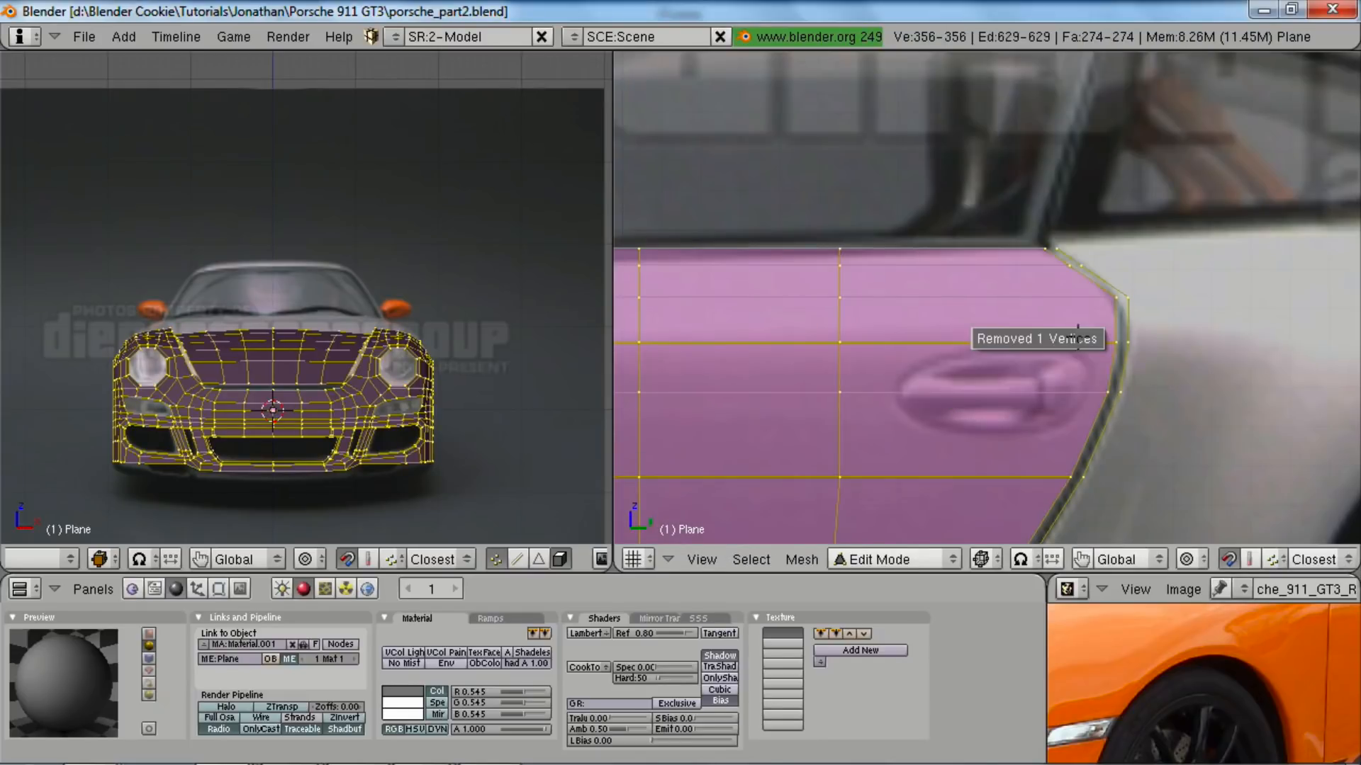
{"action": "scroll", "coordinate": [1063, 334], "scroll_direction": "up", "scroll_amount": 3}
{"action": "key", "text": "a"}
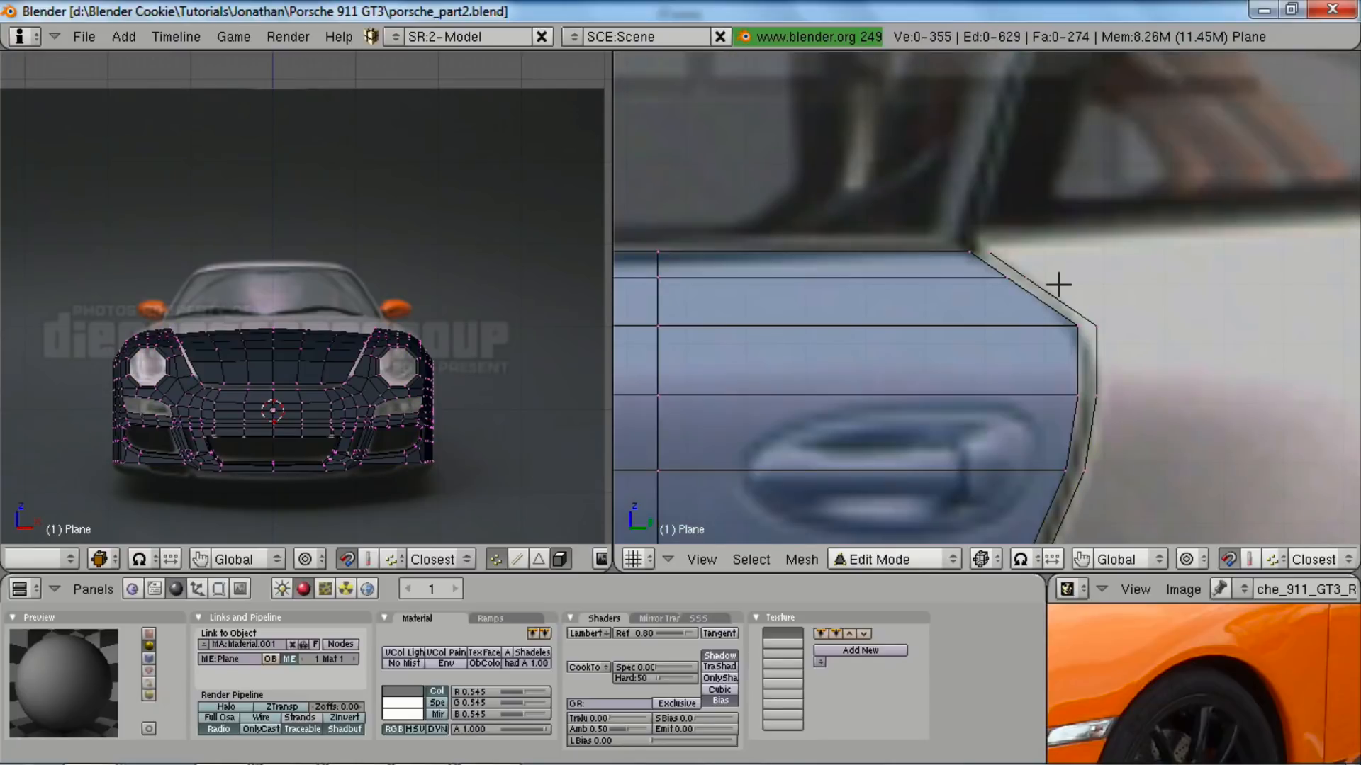
- Nudge the upper vertex of the seam's rear edge line slightly up and forward to keep the gap even
{"action": "right_click", "coordinate": [1039, 273]}
{"action": "key", "text": "g"}
{"action": "left_click", "coordinate": [1035, 266]}
- Extrude the seam's rear edge line rearward along the Y axis to begin the rear quarter panel
{"action": "right_click", "coordinate": [1065, 295], "text": "alt"}
{"action": "scroll", "coordinate": [1093, 381], "scroll_direction": "down", "scroll_amount": 6}
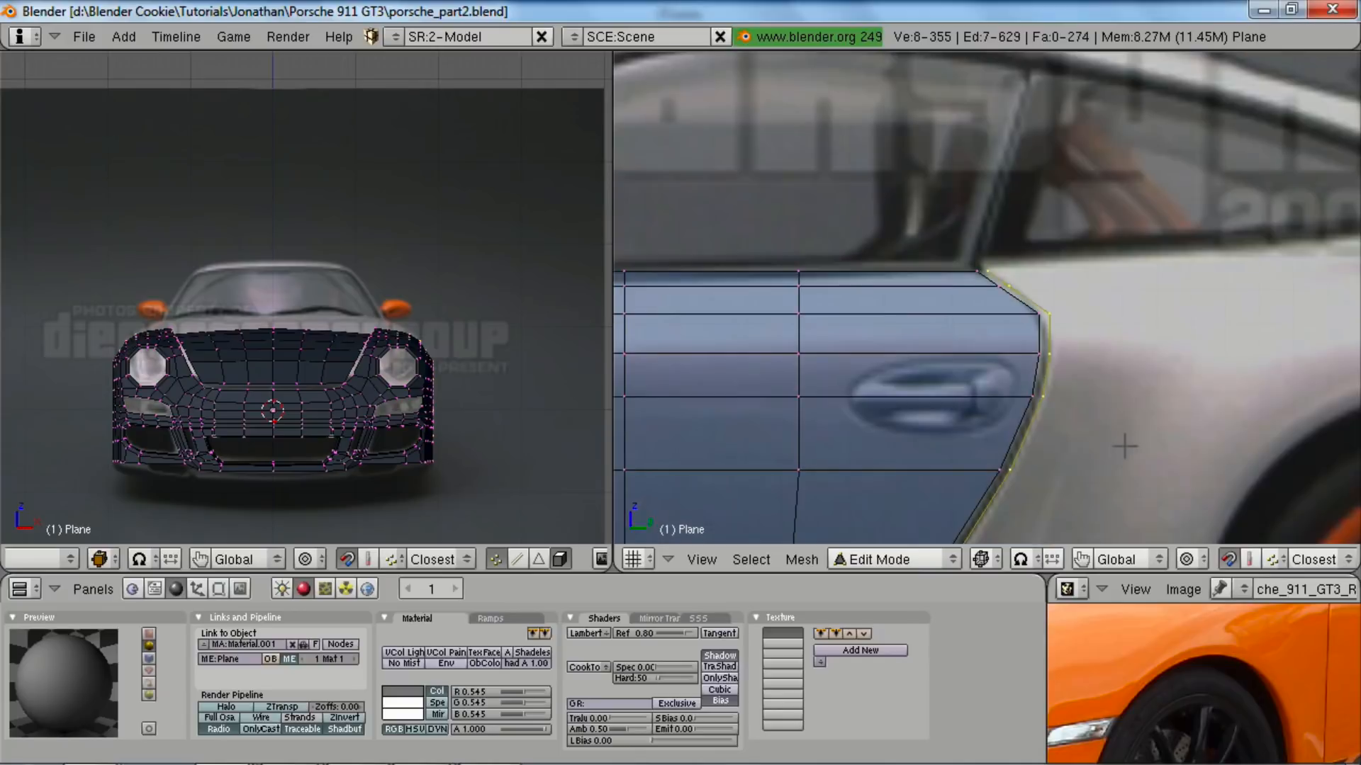
{"action": "key", "text": "e"}
{"action": "left_click", "coordinate": [1089, 372]}
{"action": "key", "text": "y"}
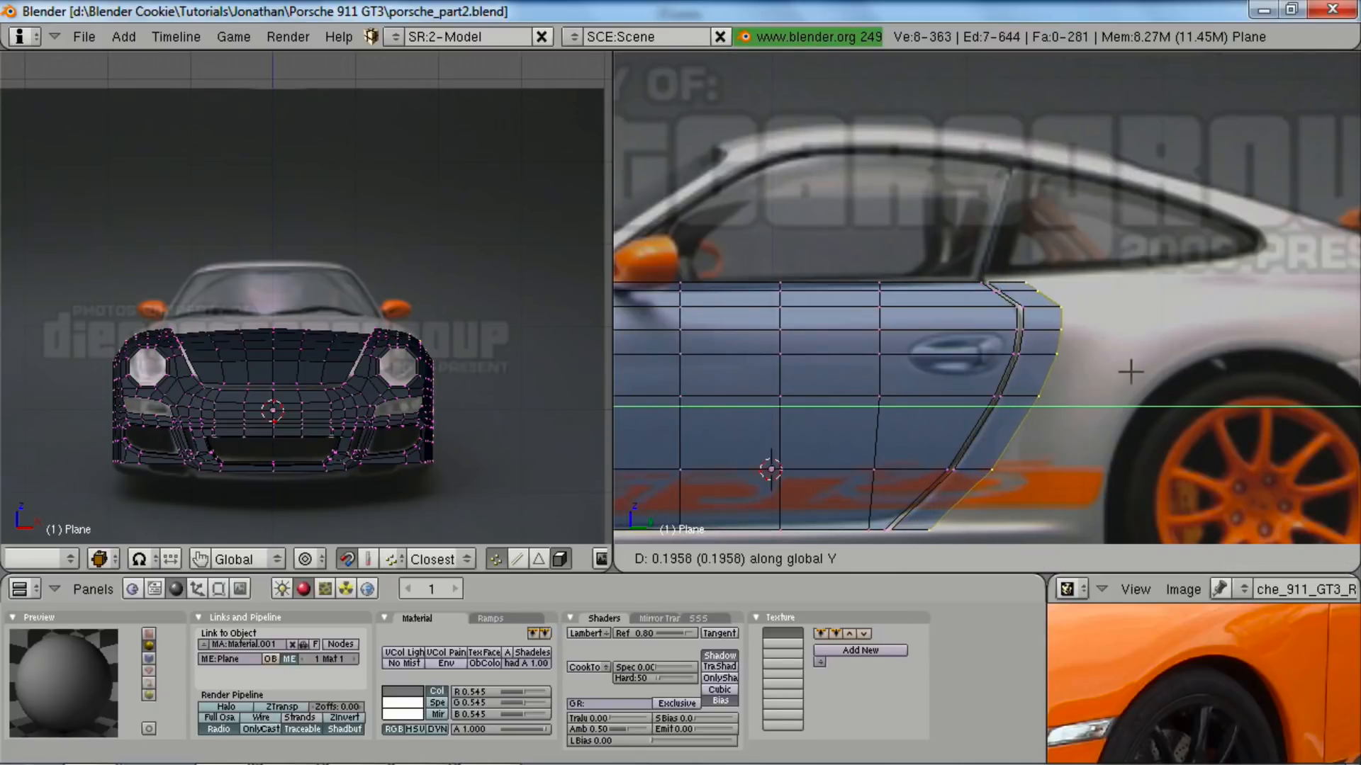
{"action": "left_click", "coordinate": [1161, 370]}
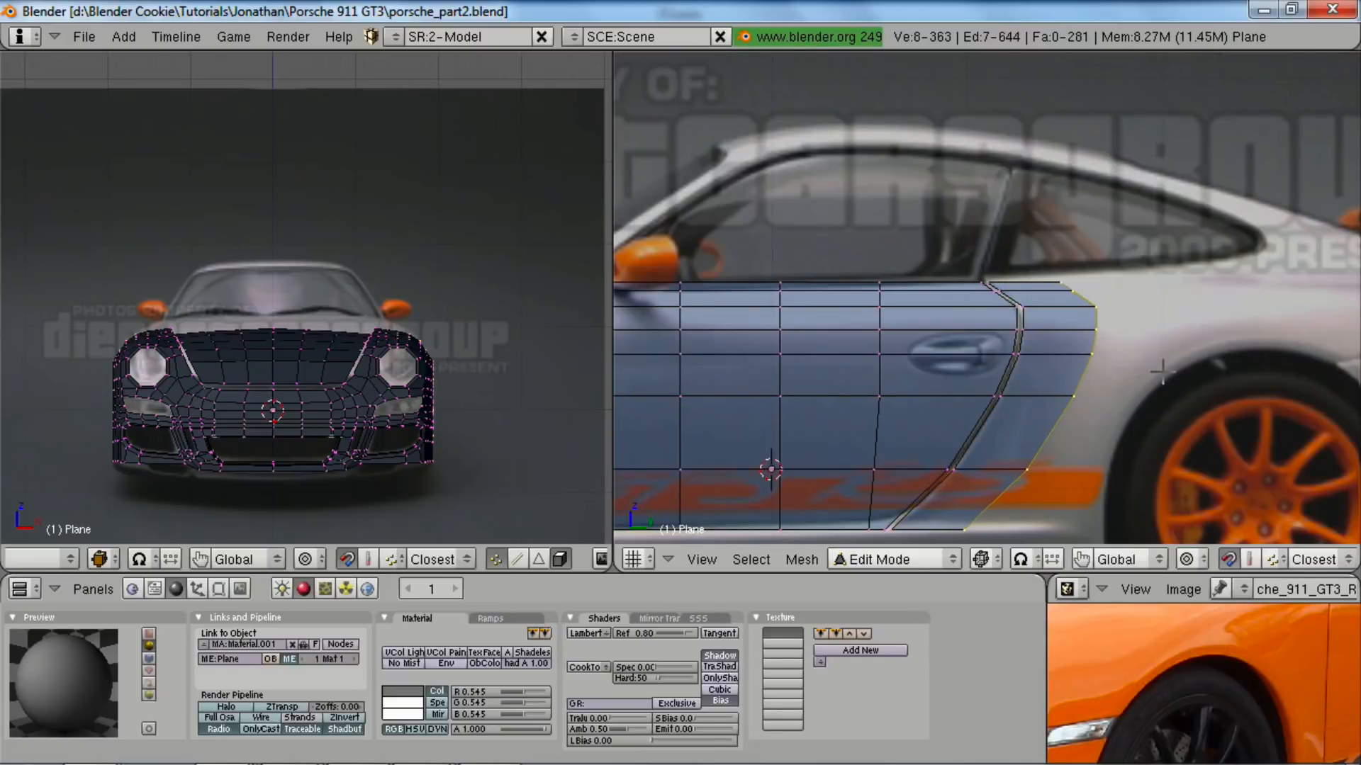
- Flatten the extruded edge line into a straight vertical by scaling it to 0 along Y, and reposition it along Y behind the seam
{"action": "key", "text": "s"}
{"action": "key", "text": "y"}
{"action": "key", "text": "0"}
{"action": "key", "text": "Return"}
{"action": "key", "text": "g"}
{"action": "key", "text": "y"}
{"action": "left_click", "coordinate": [1175, 385]}
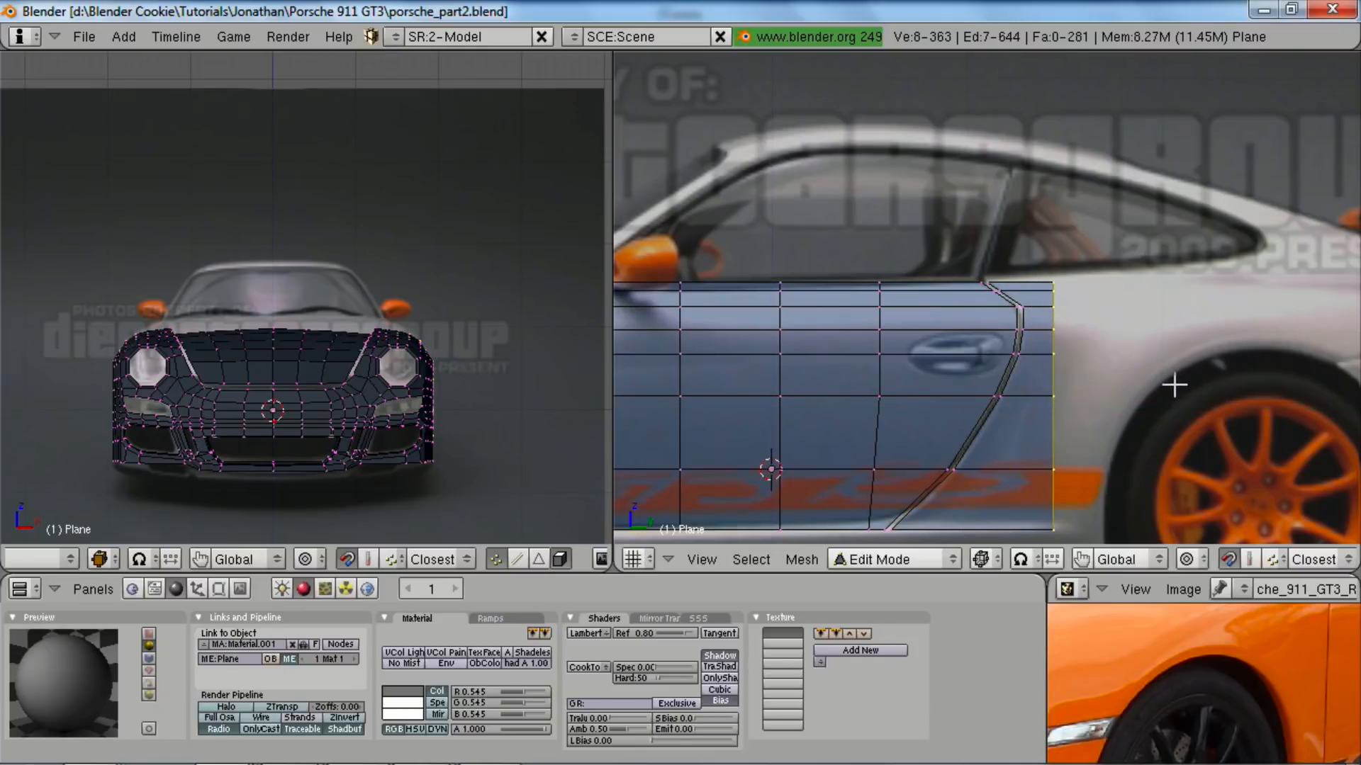
- Move the two lowest vertices of the quarter panel's rear edge forward along the Y axis
{"action": "middle_click_drag", "start_coordinate": [1066, 438], "coordinate": [1058, 357], "text": "shift"}
{"action": "scroll", "coordinate": [1070, 365], "scroll_direction": "up", "scroll_amount": 2}
{"action": "key", "text": "a"}
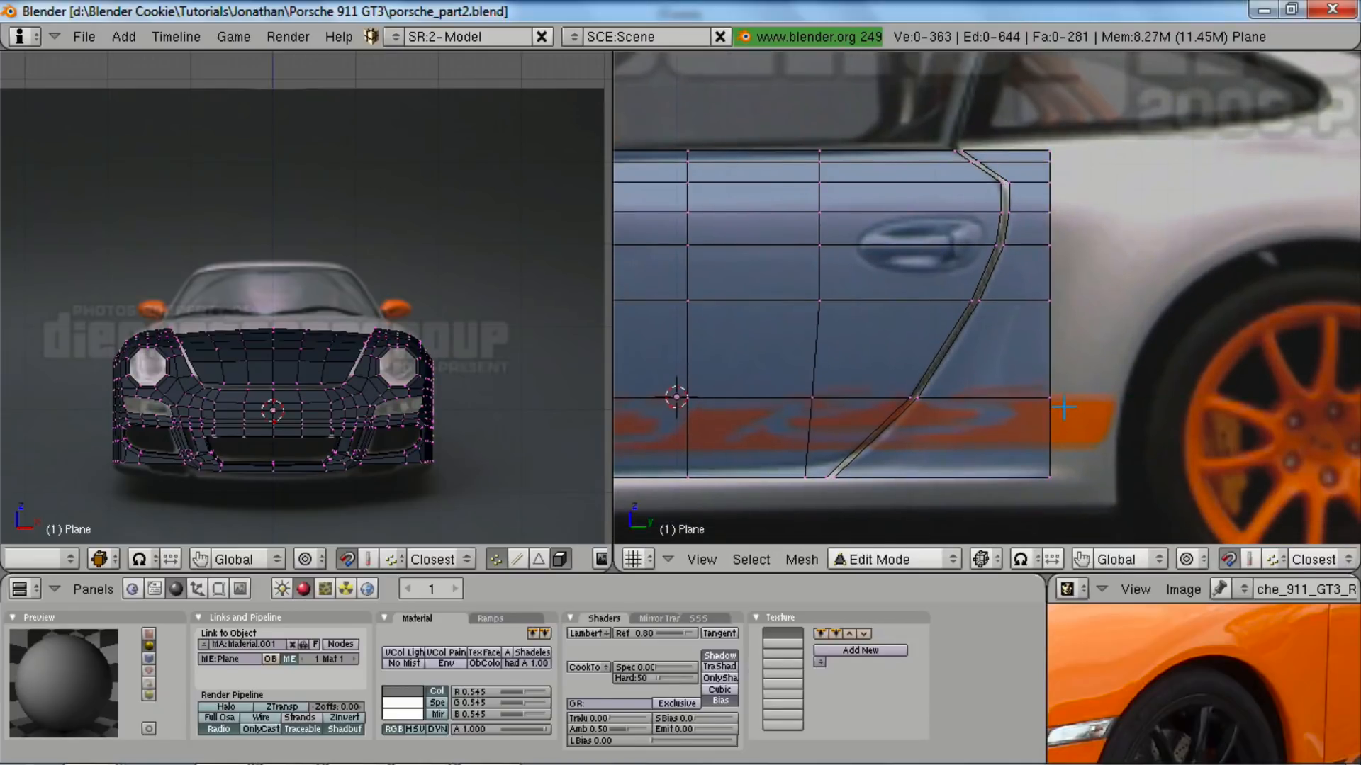
{"action": "right_click", "coordinate": [1058, 476], "text": "shift"}
{"action": "key", "text": "g"}
{"action": "key", "text": "y"}
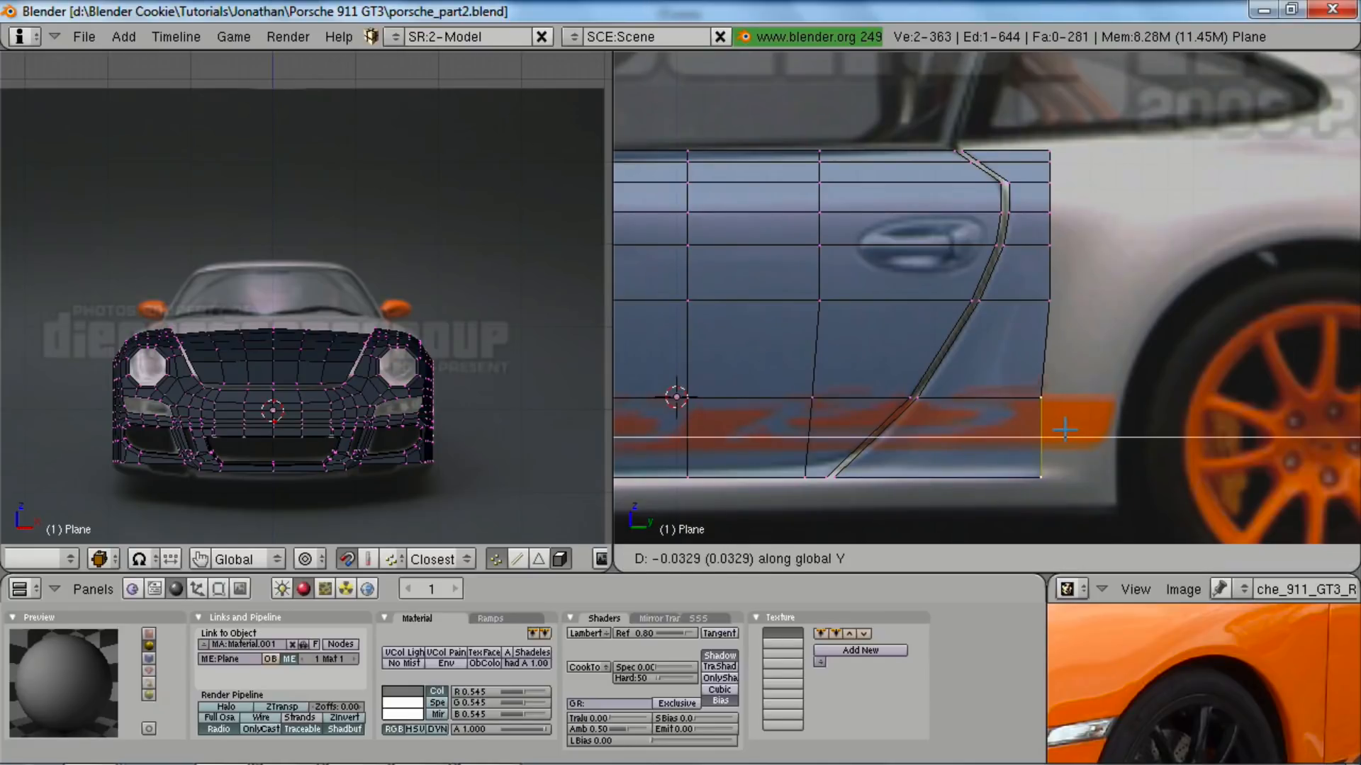
{"action": "left_click", "coordinate": [1057, 426]}
{"action": "key", "text": "a"}
- Shift the third vertex from the bottom of the quarter panel's rear edge slightly forward along Y
{"action": "right_click", "coordinate": [1061, 296]}
{"action": "key", "text": "g"}
{"action": "key", "text": "y"}
{"action": "left_click", "coordinate": [1059, 308]}
{"action": "key", "text": "a"}
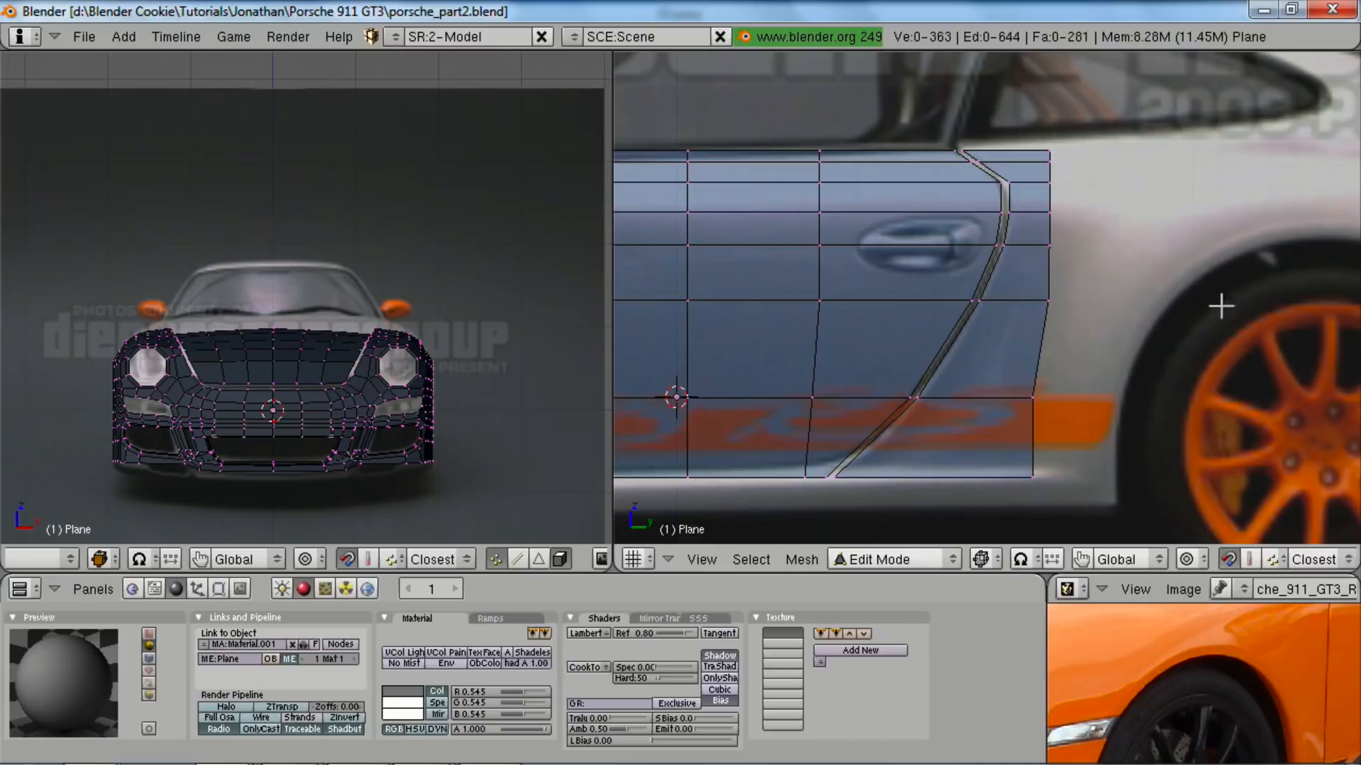
- Check the three-quarter photo and move the quarter panel's rear-edge vertices at door-handle height slightly rearward along Y
{"action": "key", "text": "ctrl+Up"}
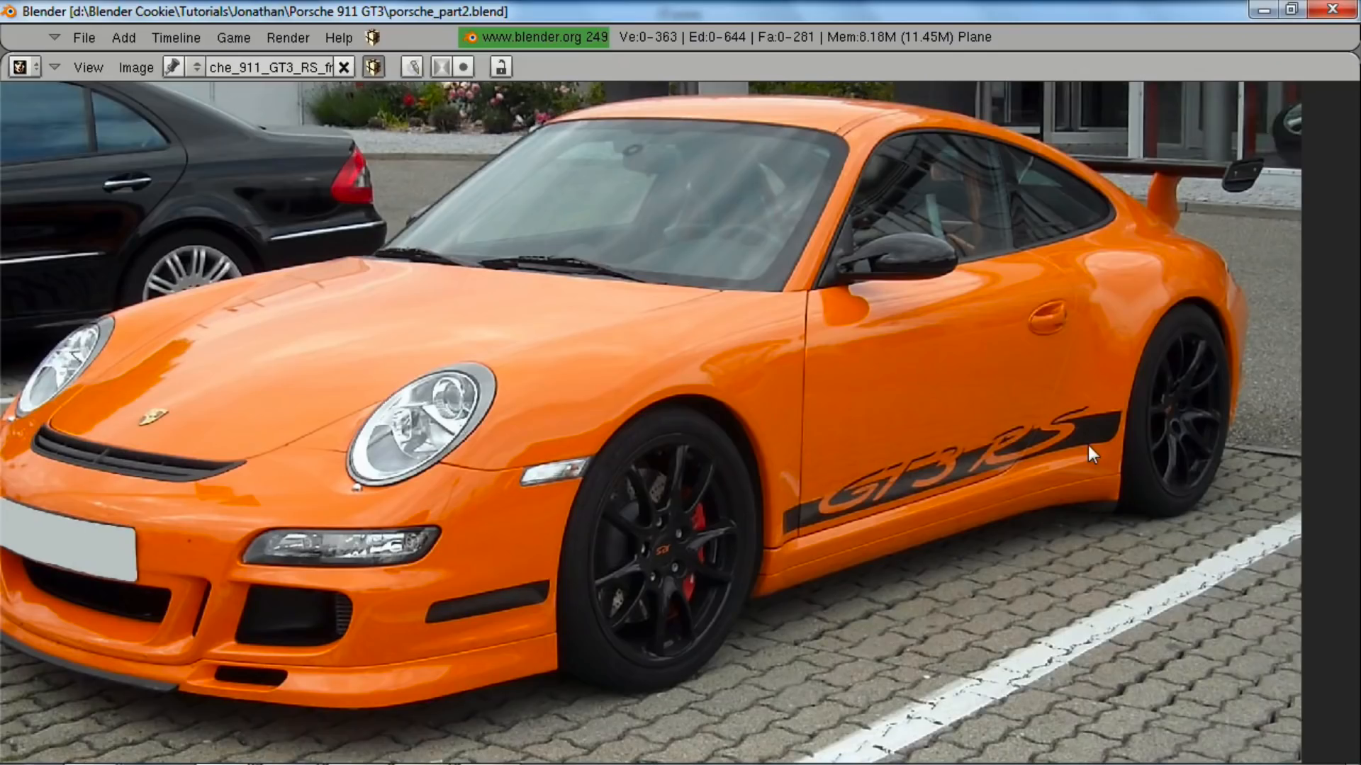
{"action": "key", "text": "ctrl+Down"}
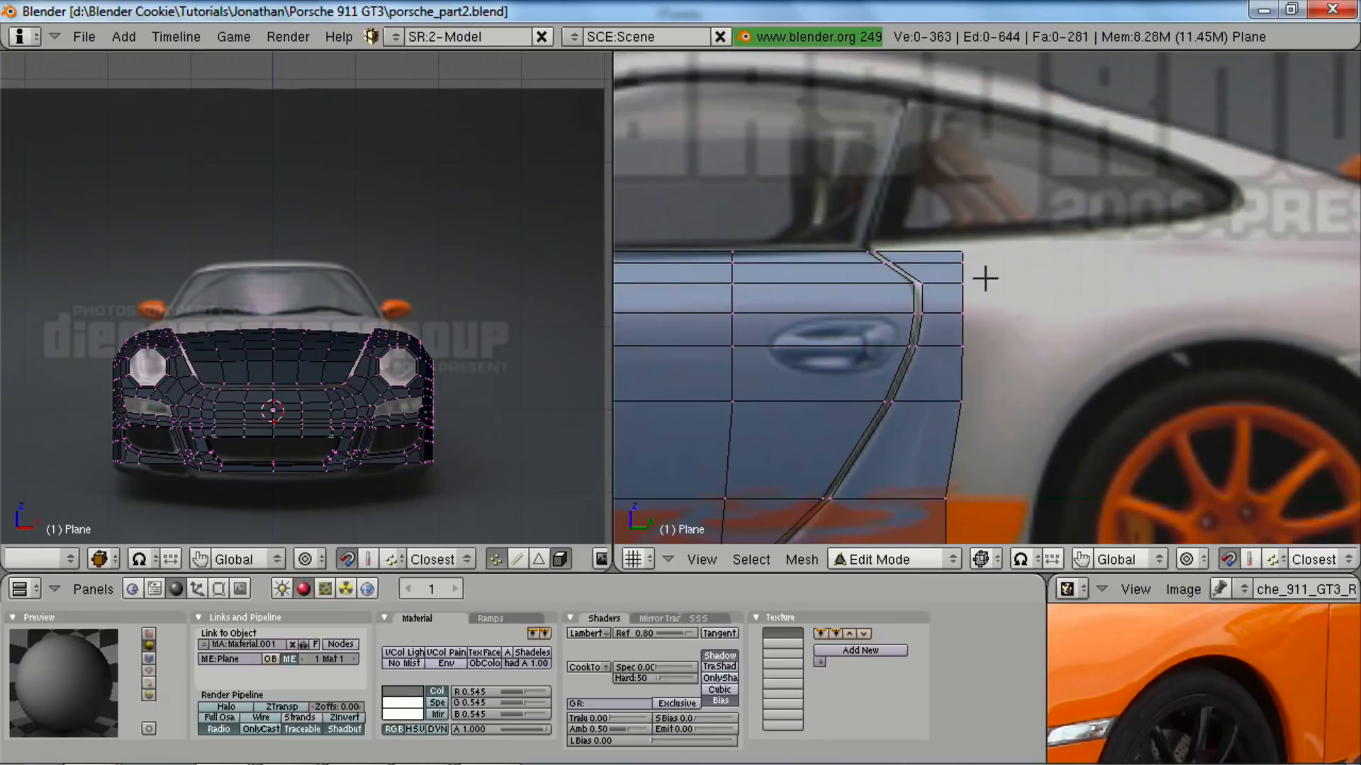
{"action": "right_click", "coordinate": [960, 249]}
{"action": "scroll", "coordinate": [983, 401], "scroll_direction": "down", "scroll_amount": 3}
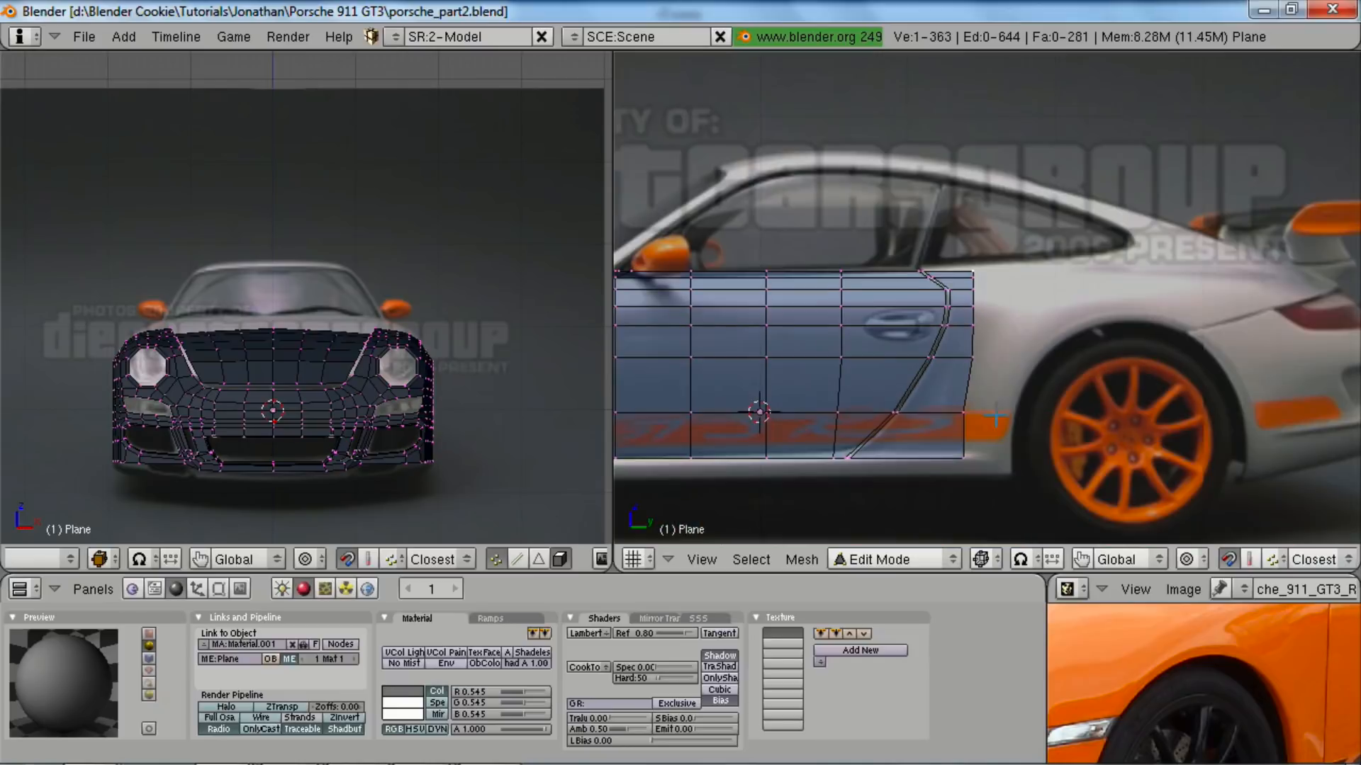
{"action": "middle_click_drag", "start_coordinate": [980, 400], "coordinate": [929, 367], "text": "shift"}
{"action": "right_click", "coordinate": [934, 299], "text": "shift"}
{"action": "key", "text": "g"}
{"action": "key", "text": "y"}
{"action": "left_click", "coordinate": [945, 299]}
{"action": "key", "text": "a"}
- Move the top three vertices of the quarter panel's rear edge rearward about 0.08 along Y
{"action": "right_click", "coordinate": [923, 257]}
{"action": "right_click", "coordinate": [927, 245], "text": "shift"}
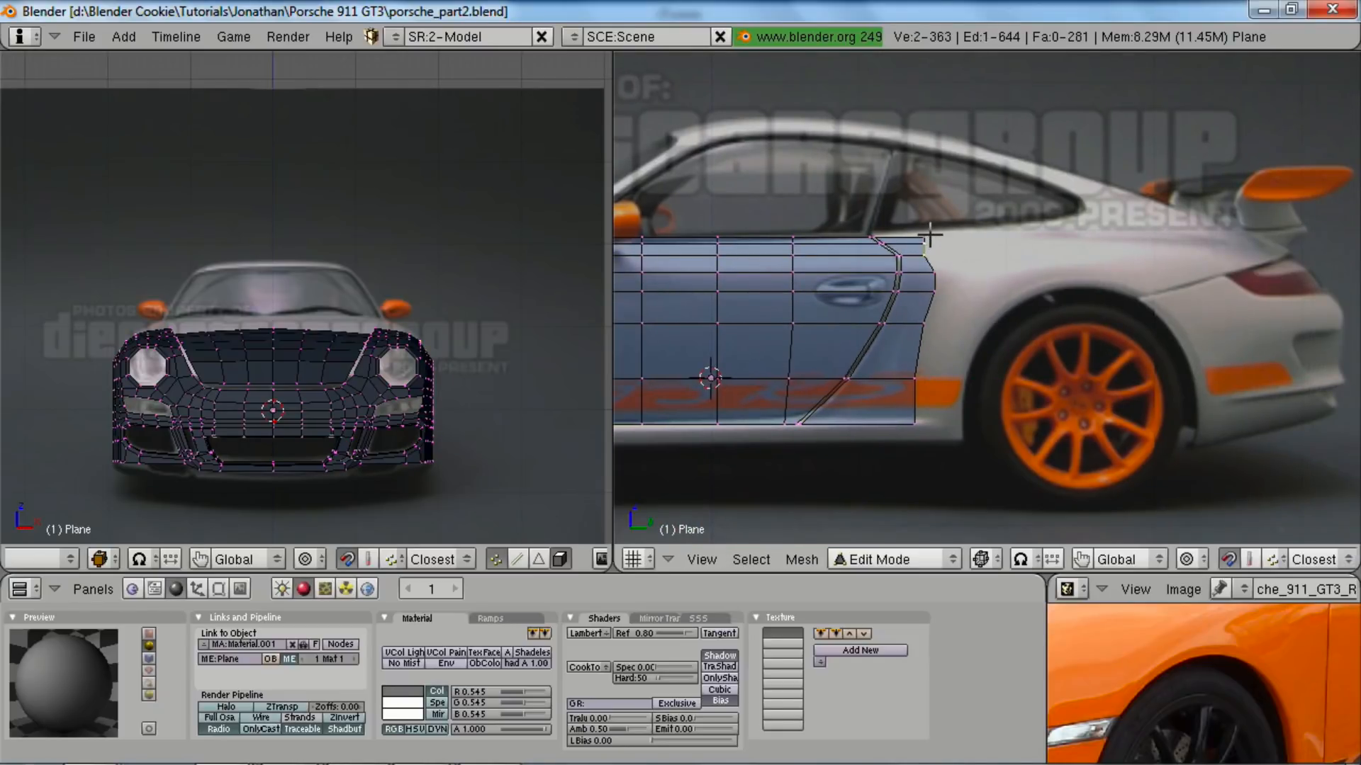
{"action": "right_click", "coordinate": [929, 236], "text": "shift"}
{"action": "key", "text": "g"}
{"action": "key", "text": "y"}
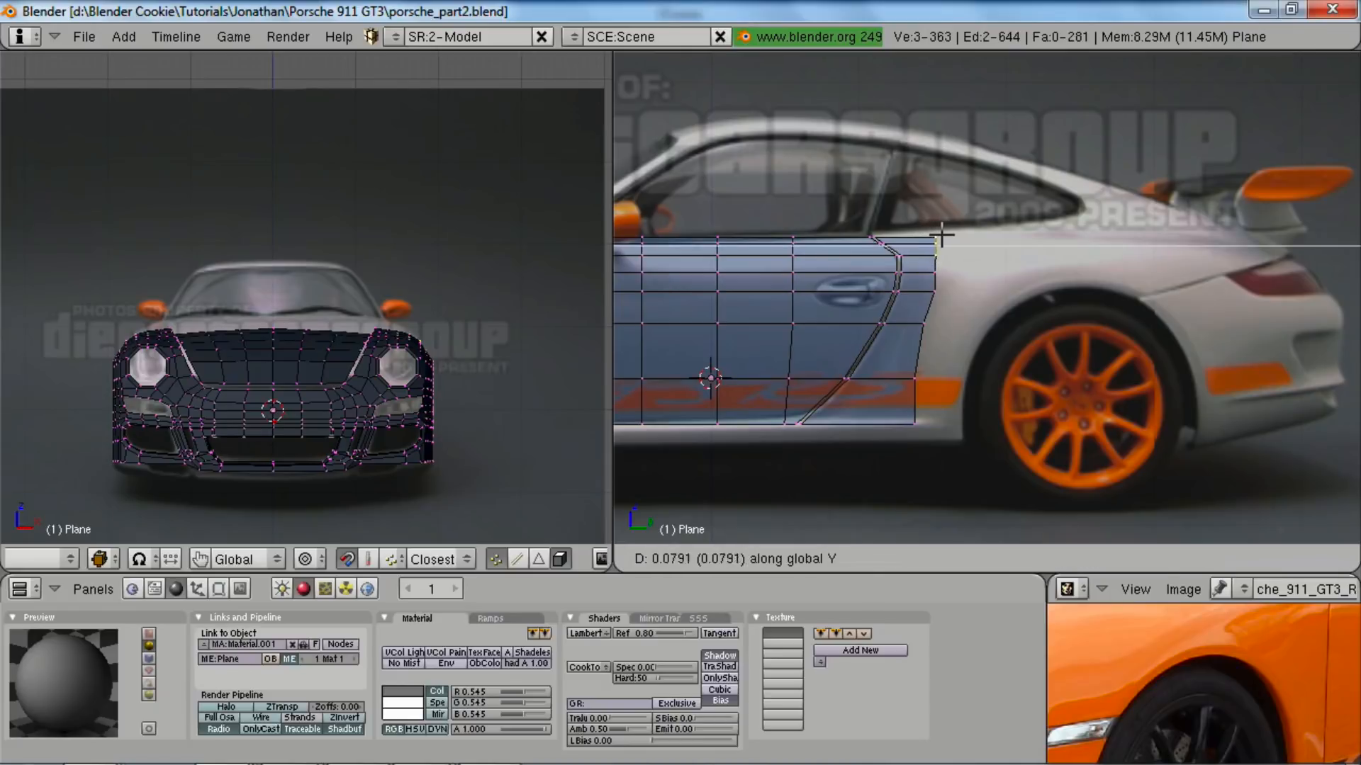
{"action": "left_click", "coordinate": [941, 241]}
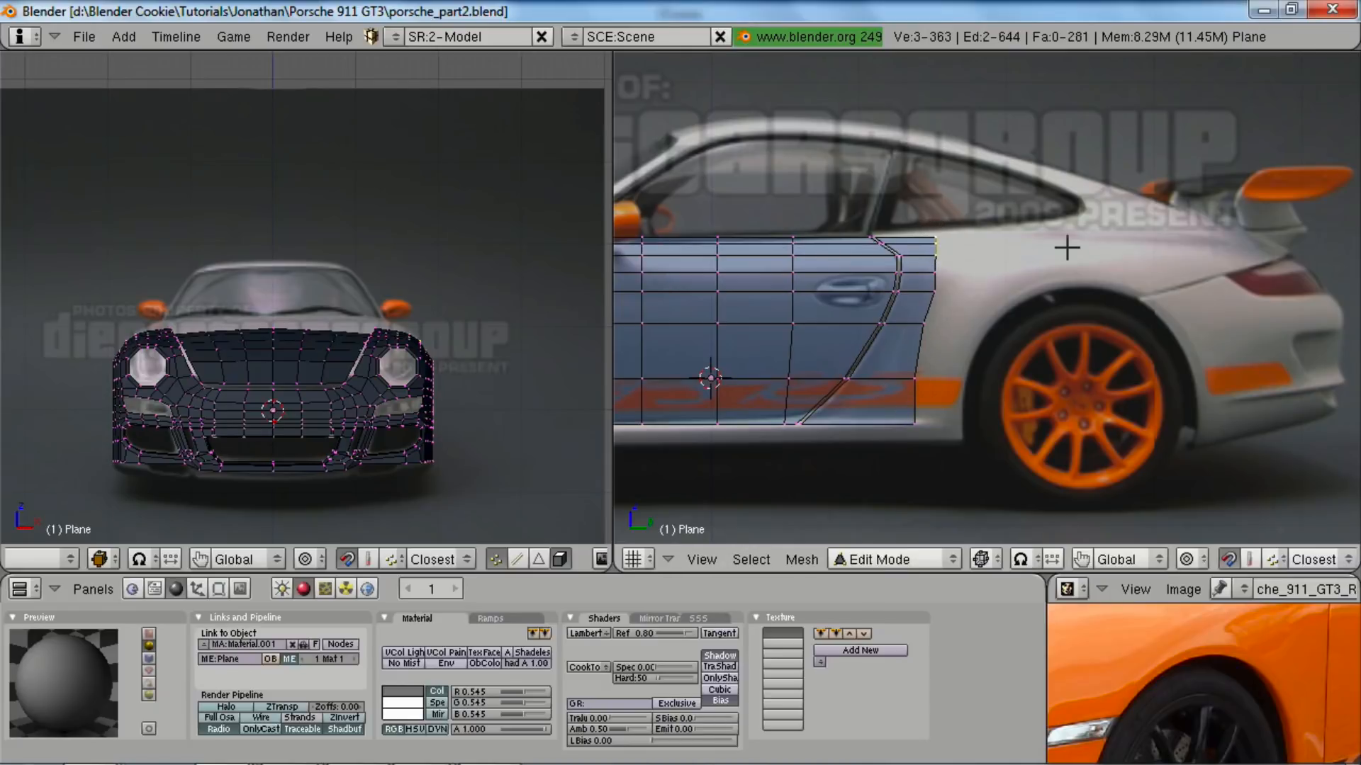
{"action": "key", "text": "a"}
- Extrude the quarter panel's rear edge line rearward about 0.18 along the Y axis
{"action": "scroll", "coordinate": [849, 483], "scroll_direction": "up", "scroll_amount": 3}
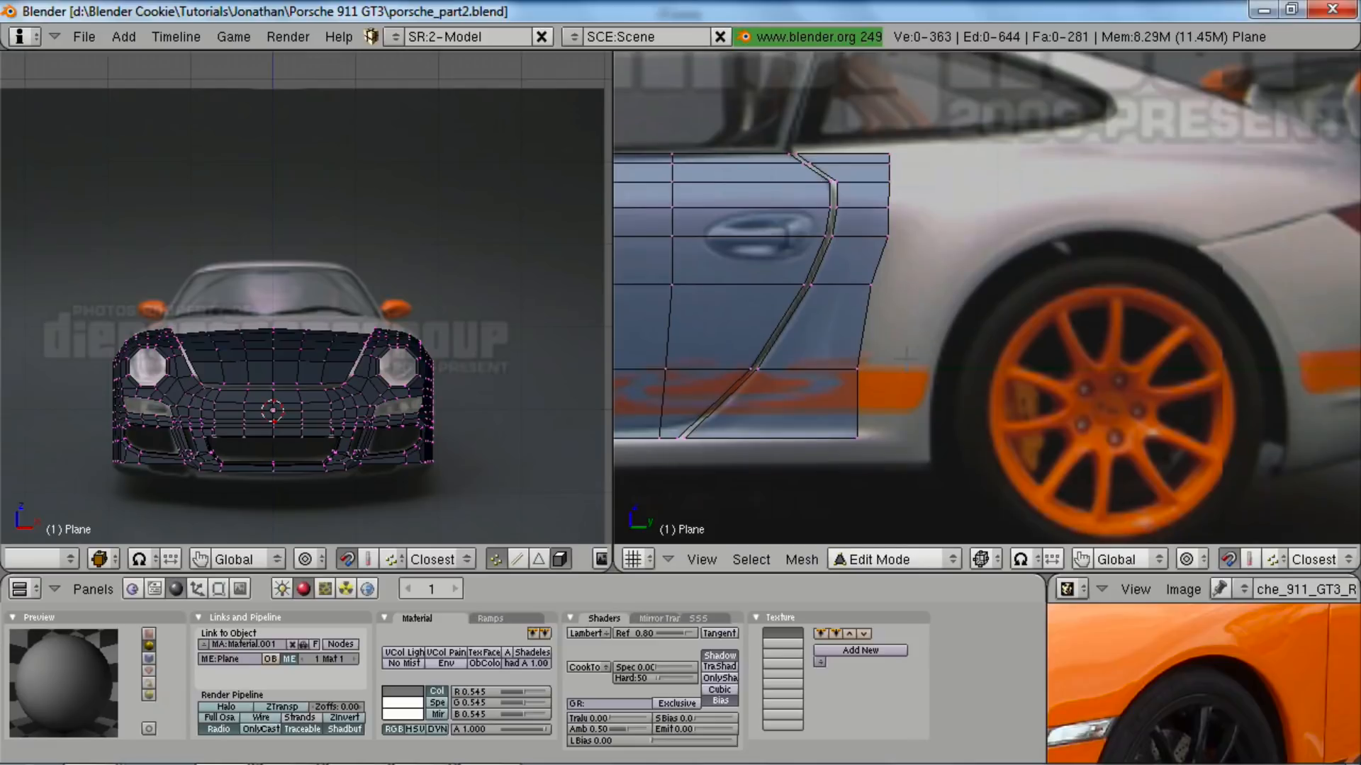
{"action": "right_click", "coordinate": [864, 326], "text": "alt"}
{"action": "key", "text": "e"}
{"action": "left_click", "coordinate": [955, 387]}
{"action": "key", "text": "y"}
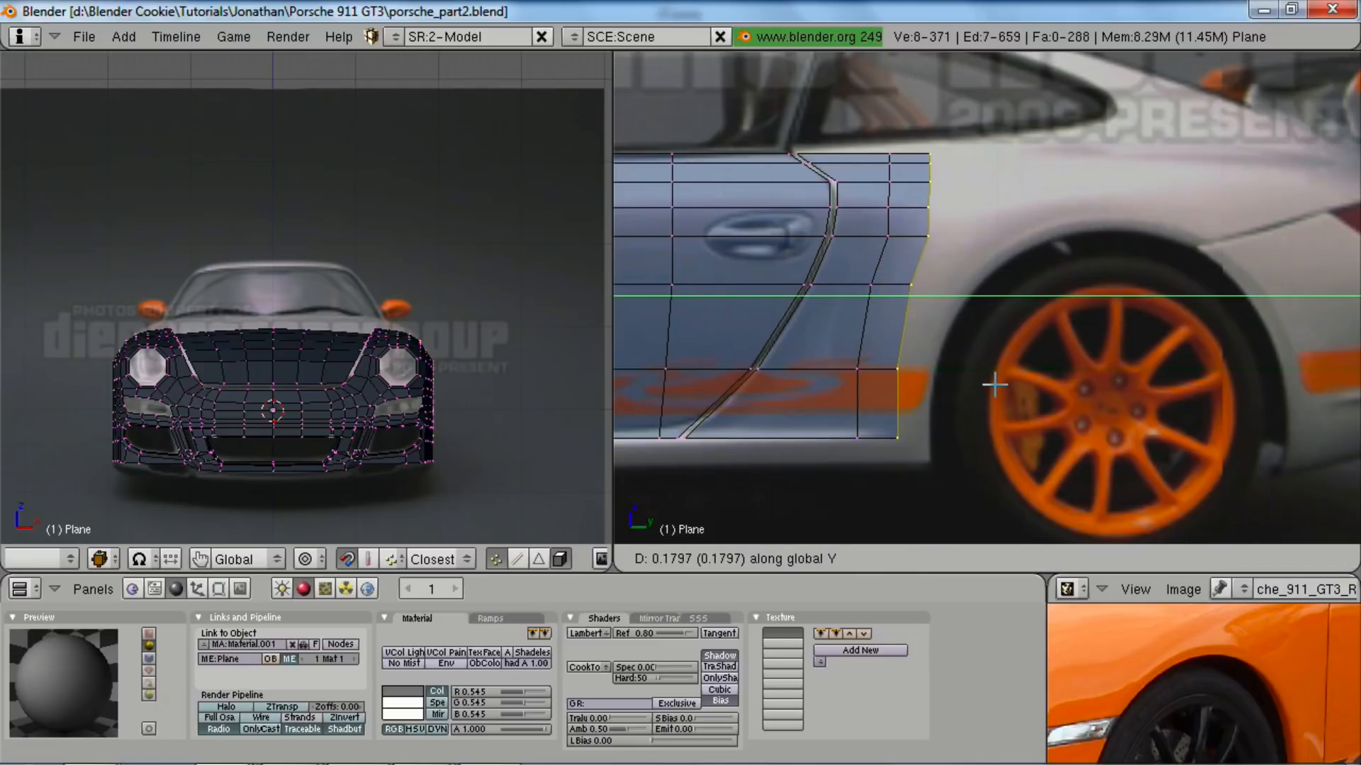
{"action": "left_click", "coordinate": [994, 387]}
- Move the upper five vertices of the new rear edge slightly rearward along Y
{"action": "scroll", "coordinate": [994, 386], "scroll_direction": "down", "scroll_amount": 1}
{"action": "right_click", "coordinate": [931, 181]}
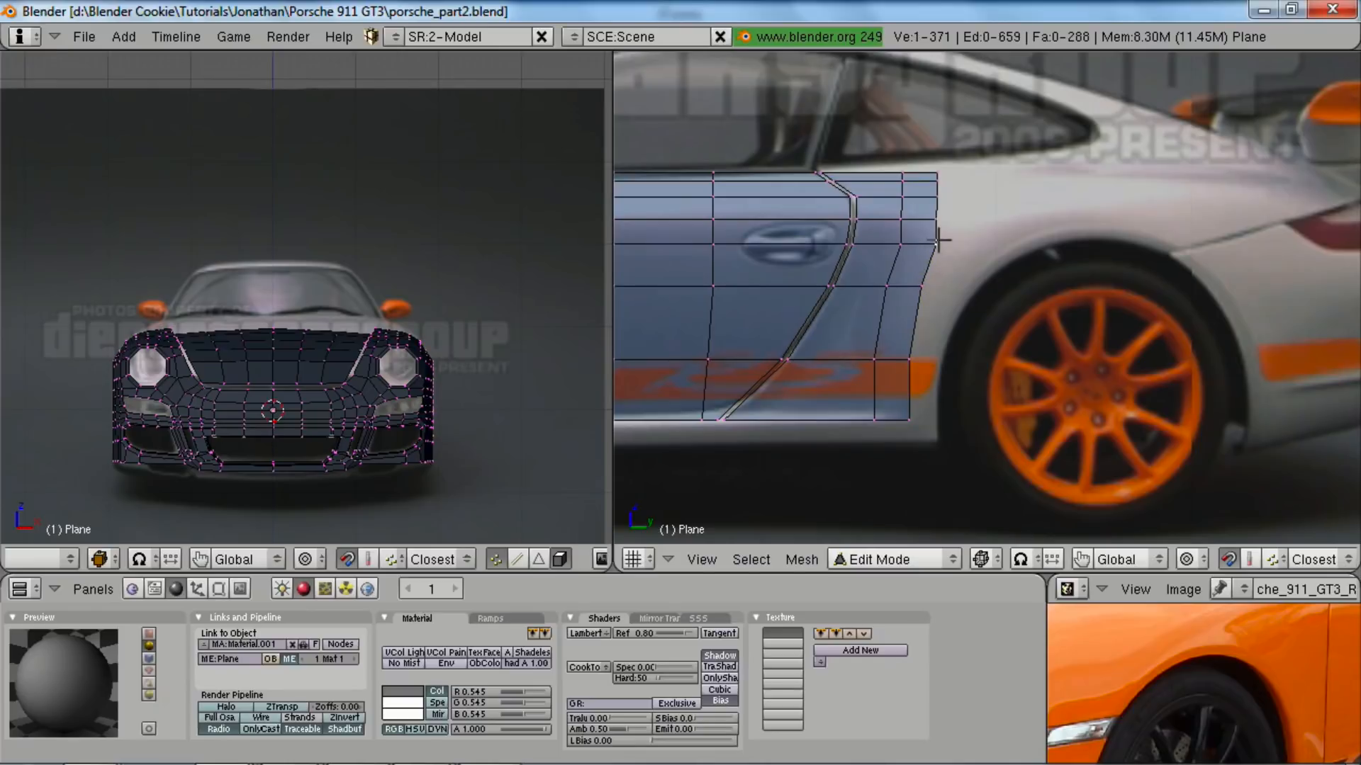
{"action": "right_click", "coordinate": [938, 162], "text": "shift"}
{"action": "right_click", "coordinate": [934, 212], "text": "shift"}
{"action": "right_click", "coordinate": [939, 203], "text": "shift"}
{"action": "right_click", "coordinate": [941, 219], "text": "shift"}
{"action": "key", "text": "g"}
{"action": "key", "text": "y"}
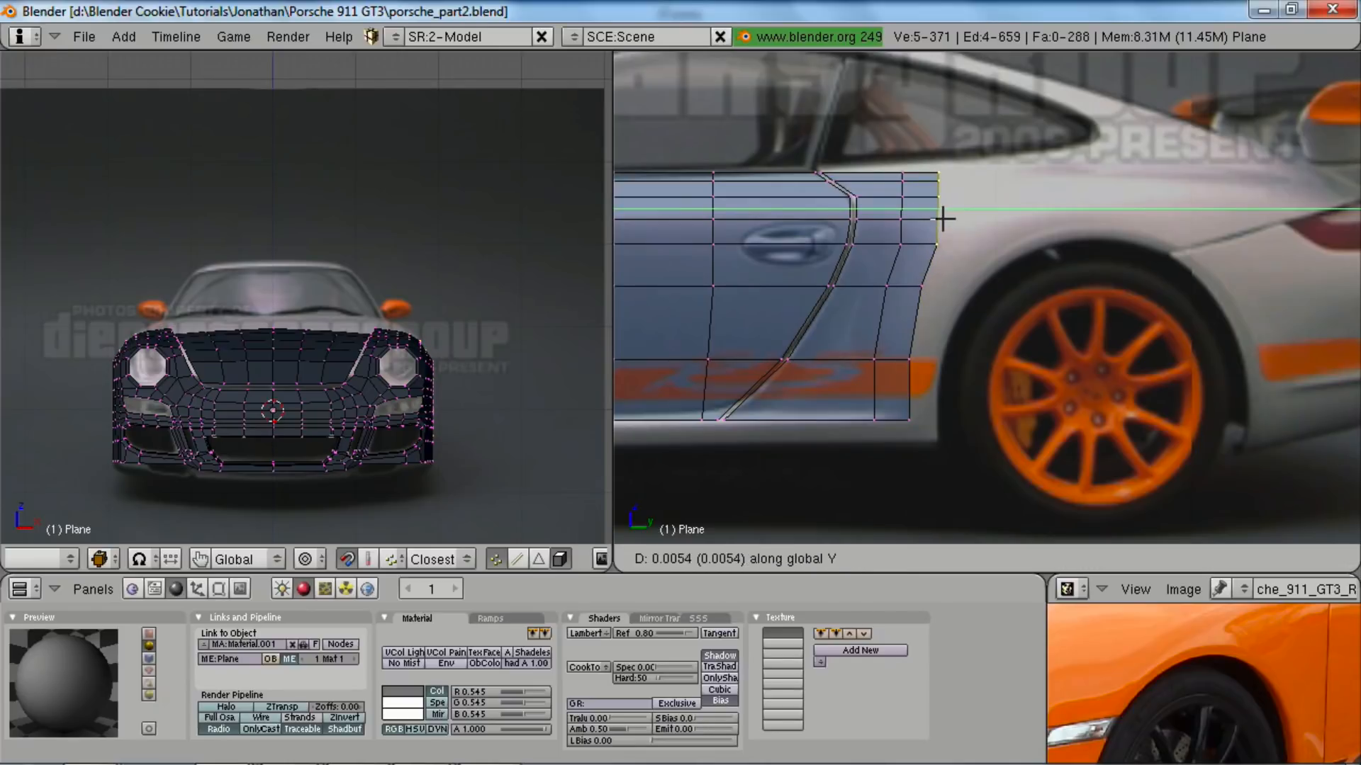
{"action": "left_click", "coordinate": [948, 219]}
- Move the top four vertices of the rear edge further rearward along Y, above the wheel arch
{"action": "right_click", "coordinate": [947, 178]}
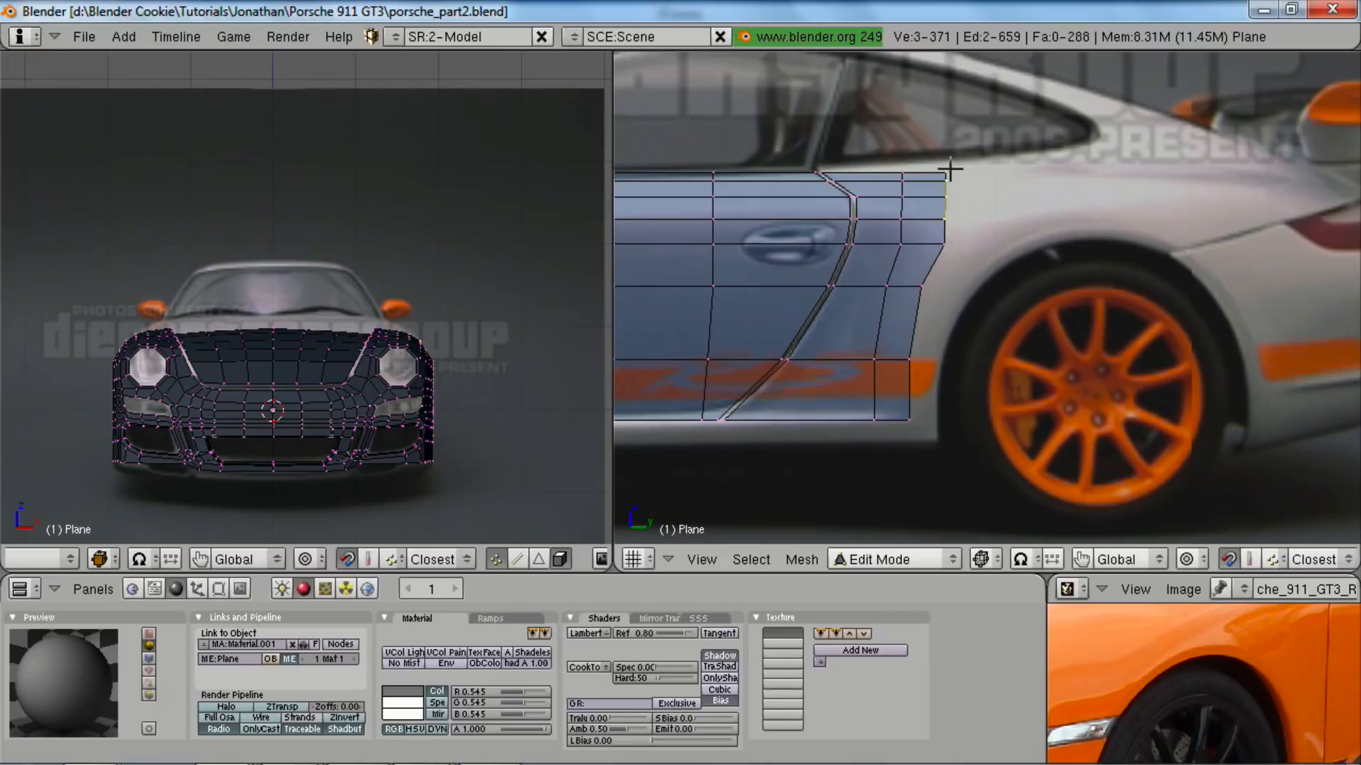
{"action": "key", "text": "g"}
{"action": "key", "text": "y"}
{"action": "left_click", "coordinate": [993, 207]}
{"action": "scroll", "coordinate": [1071, 505], "scroll_direction": "down", "scroll_amount": 1}
{"action": "scroll", "coordinate": [1071, 504], "scroll_direction": "up", "scroll_amount": 2}
- Compare the quarter panel with the rear fender in the three-quarter photo and the side reference
{"action": "key", "text": "ctrl+Up"}
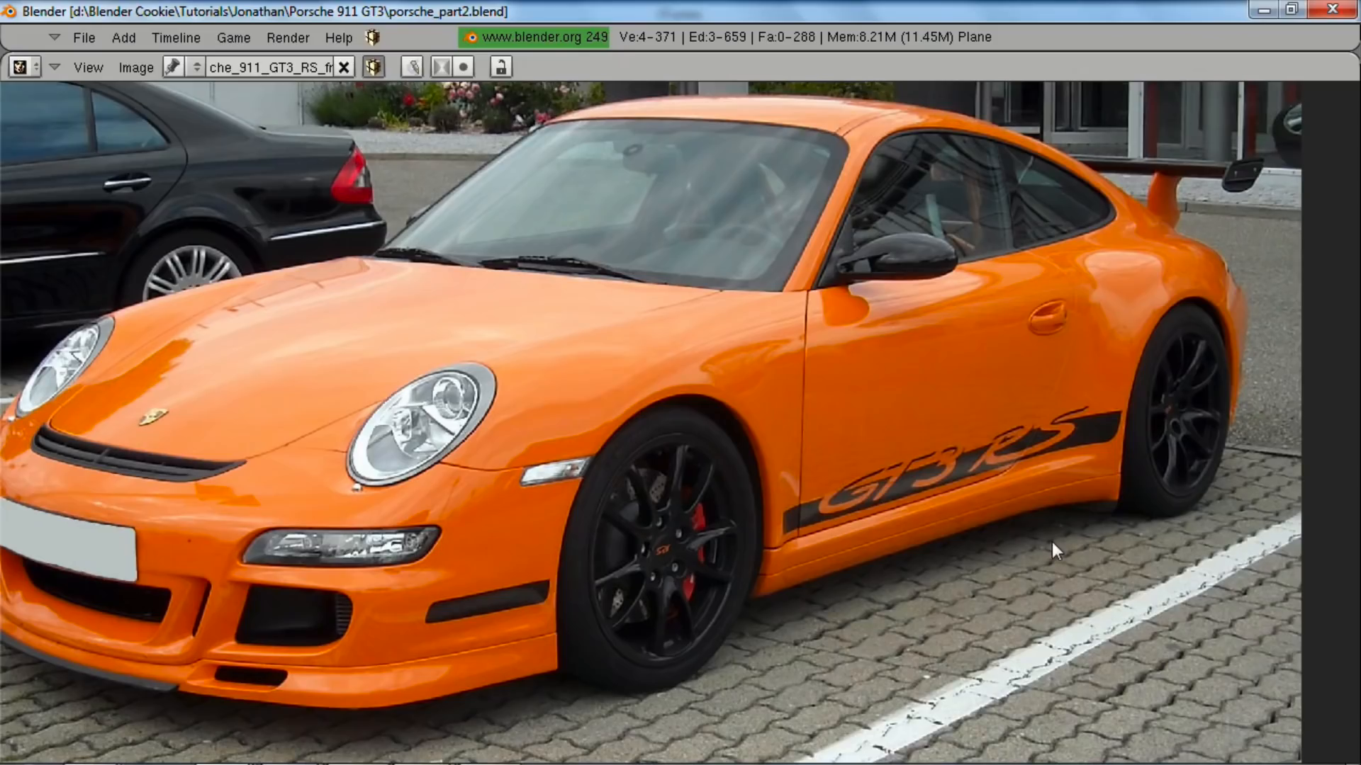
{"action": "scroll", "coordinate": [1066, 330], "scroll_direction": "up", "scroll_amount": 1}
{"action": "scroll", "coordinate": [775, 427], "scroll_direction": "down", "scroll_amount": 2}
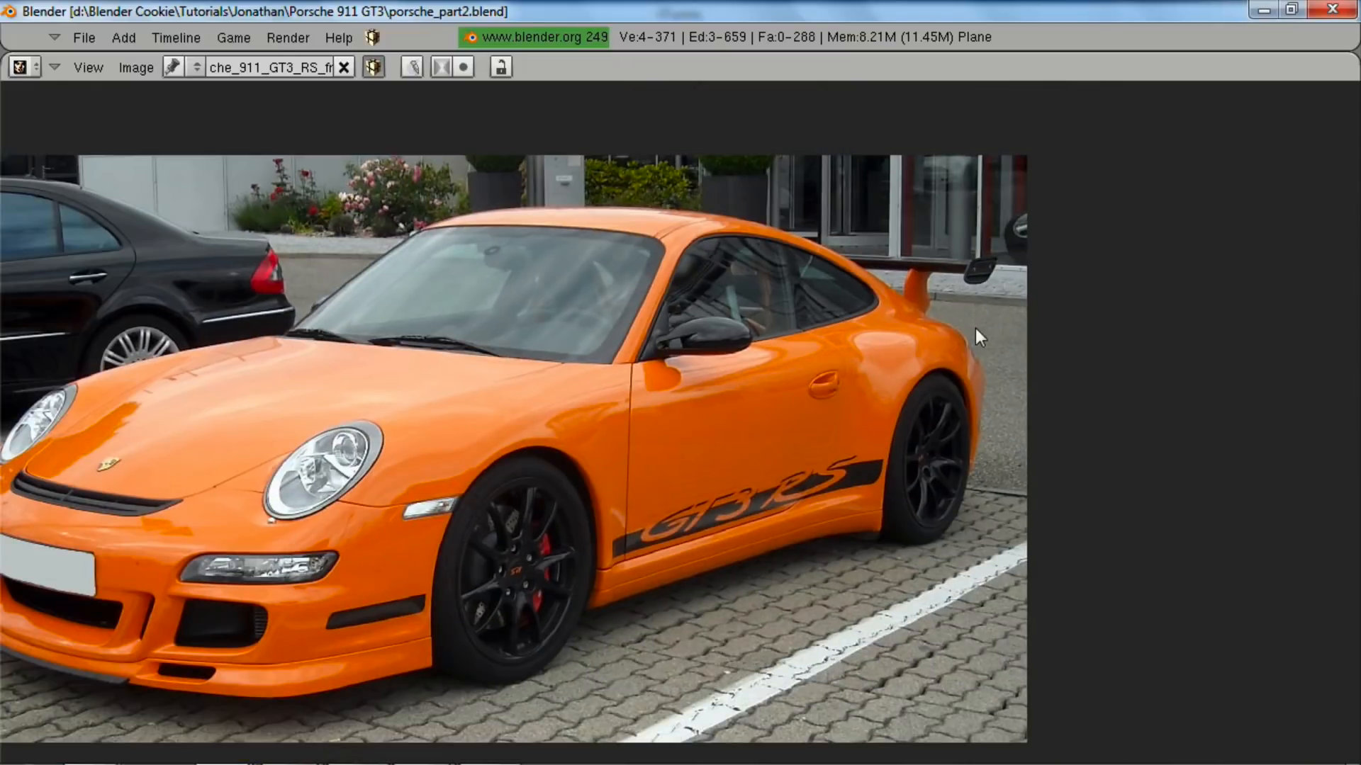
{"action": "key", "text": "ctrl+Up"}
{"action": "scroll", "coordinate": [992, 297], "scroll_direction": "up", "scroll_amount": 3}
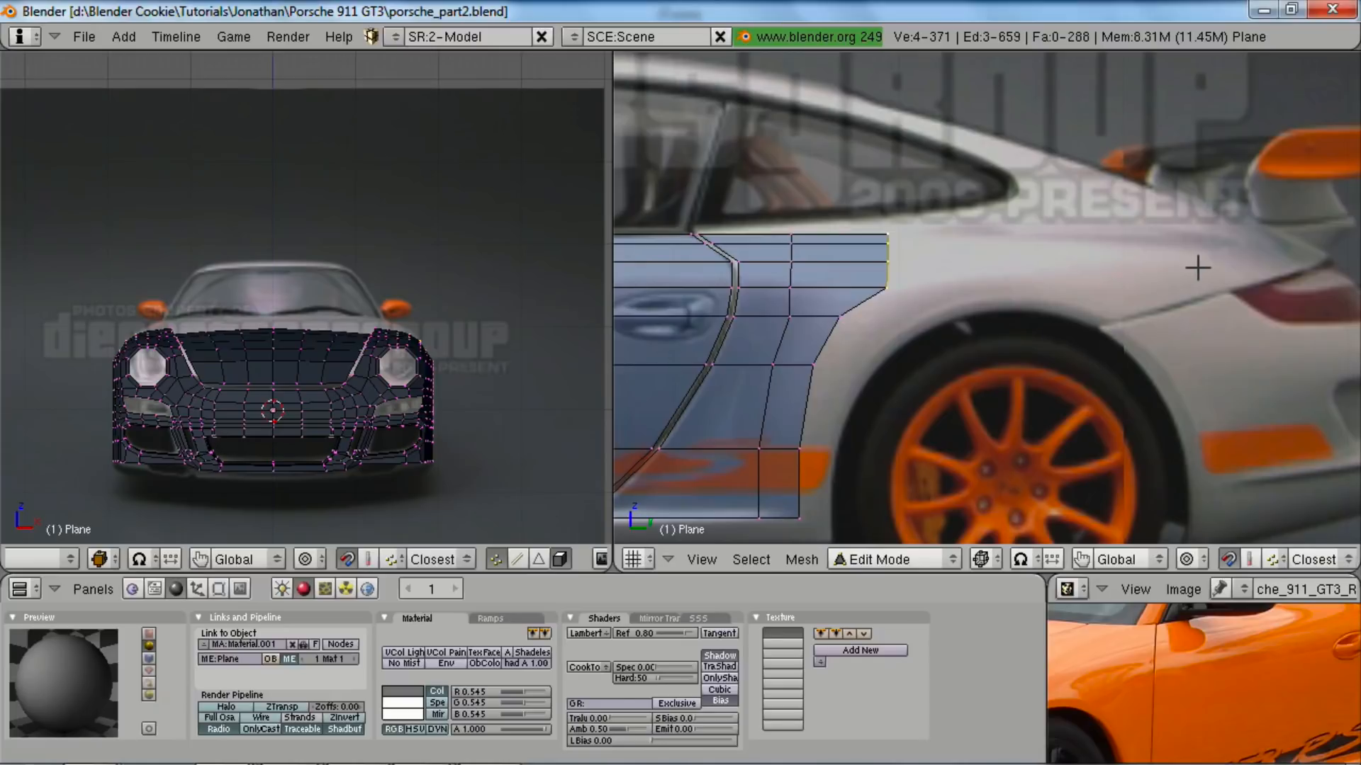
{"action": "scroll", "coordinate": [915, 387], "scroll_direction": "down", "scroll_amount": 3}
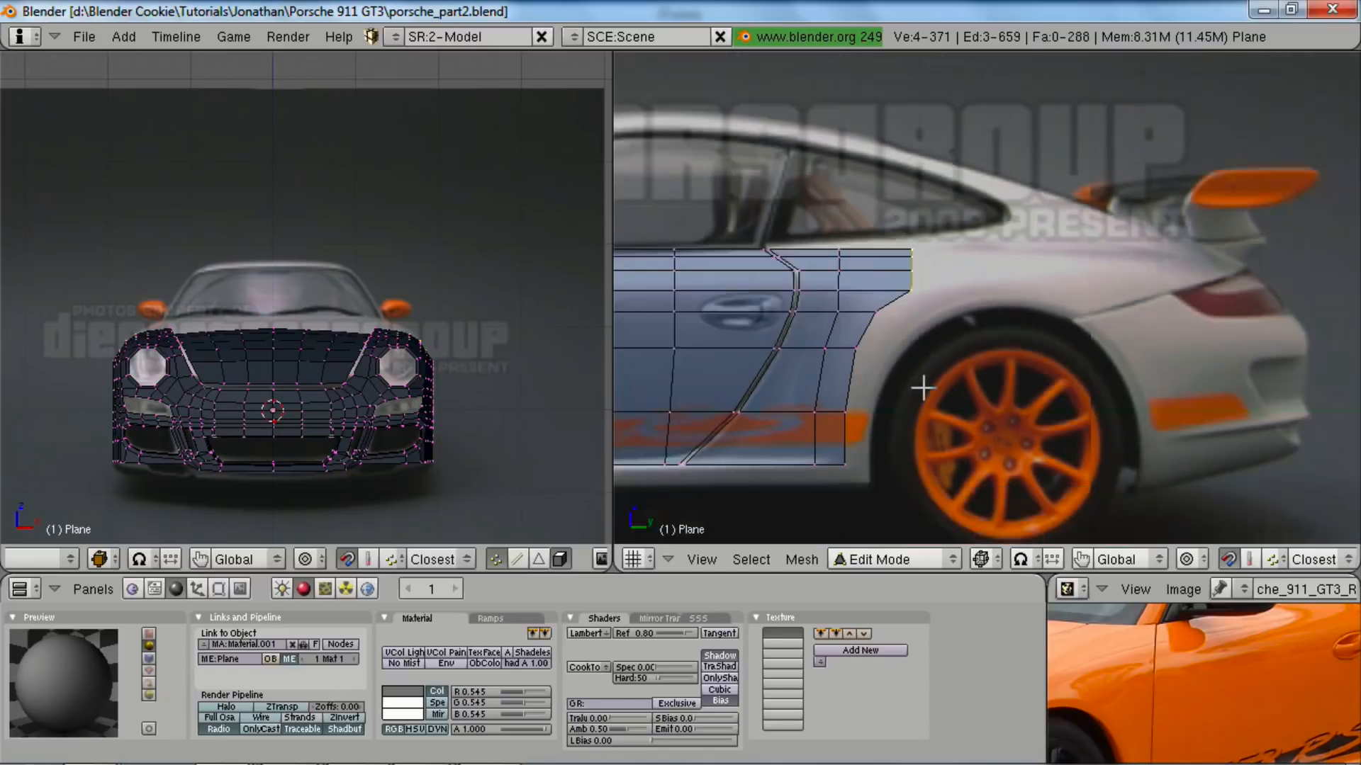
{"action": "middle_click_drag", "start_coordinate": [926, 387], "coordinate": [1141, 362], "text": "shift"}
{"action": "middle_click_drag", "start_coordinate": [1060, 384], "coordinate": [1188, 393], "text": "ctrl"}
{"action": "key", "text": "a"}
- Duplicate the front wheel arch's edge strip and move the copy rearward along the Y axis
{"action": "middle_click_drag", "start_coordinate": [813, 345], "coordinate": [953, 338], "text": "shift"}
{"action": "right_click", "coordinate": [929, 295], "text": "alt"}
{"action": "right_click", "coordinate": [863, 245], "text": "alt+shift"}
{"action": "right_click", "coordinate": [860, 228], "text": "alt+shift"}
{"action": "middle_click_drag", "start_coordinate": [926, 473], "coordinate": [975, 465], "text": "ctrl"}
{"action": "middle_click_drag", "start_coordinate": [945, 461], "coordinate": [716, 505], "text": "shift"}
{"action": "key", "text": "shift+d"}
{"action": "key", "text": "y"}
{"action": "left_click", "coordinate": [1292, 404]}
- Move the duplicated arch strip further rearward along Y to sit over the rear wheel
{"action": "middle_click_drag", "start_coordinate": [1212, 413], "coordinate": [1004, 434], "text": "shift"}
{"action": "key", "text": "g"}
{"action": "key", "text": "y"}
{"action": "left_click", "coordinate": [1189, 413]}
{"action": "middle_click_drag", "start_coordinate": [1189, 413], "coordinate": [1061, 408], "text": "ctrl"}
- Remove two cross edge loops from the front half of the copied arch strip
{"action": "key", "text": "a"}
{"action": "right_click", "coordinate": [1016, 294]}
{"action": "key", "text": "x"}
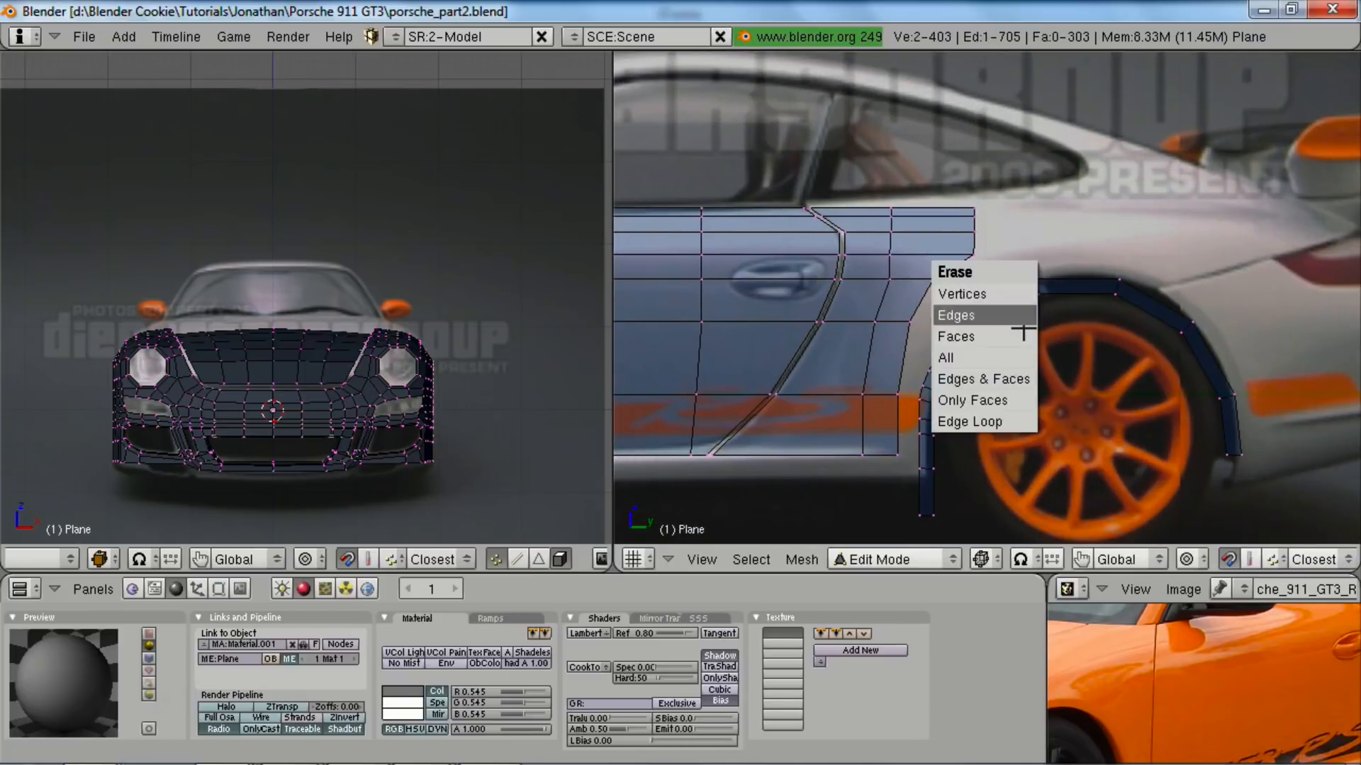
{"action": "left_click", "coordinate": [1006, 424]}
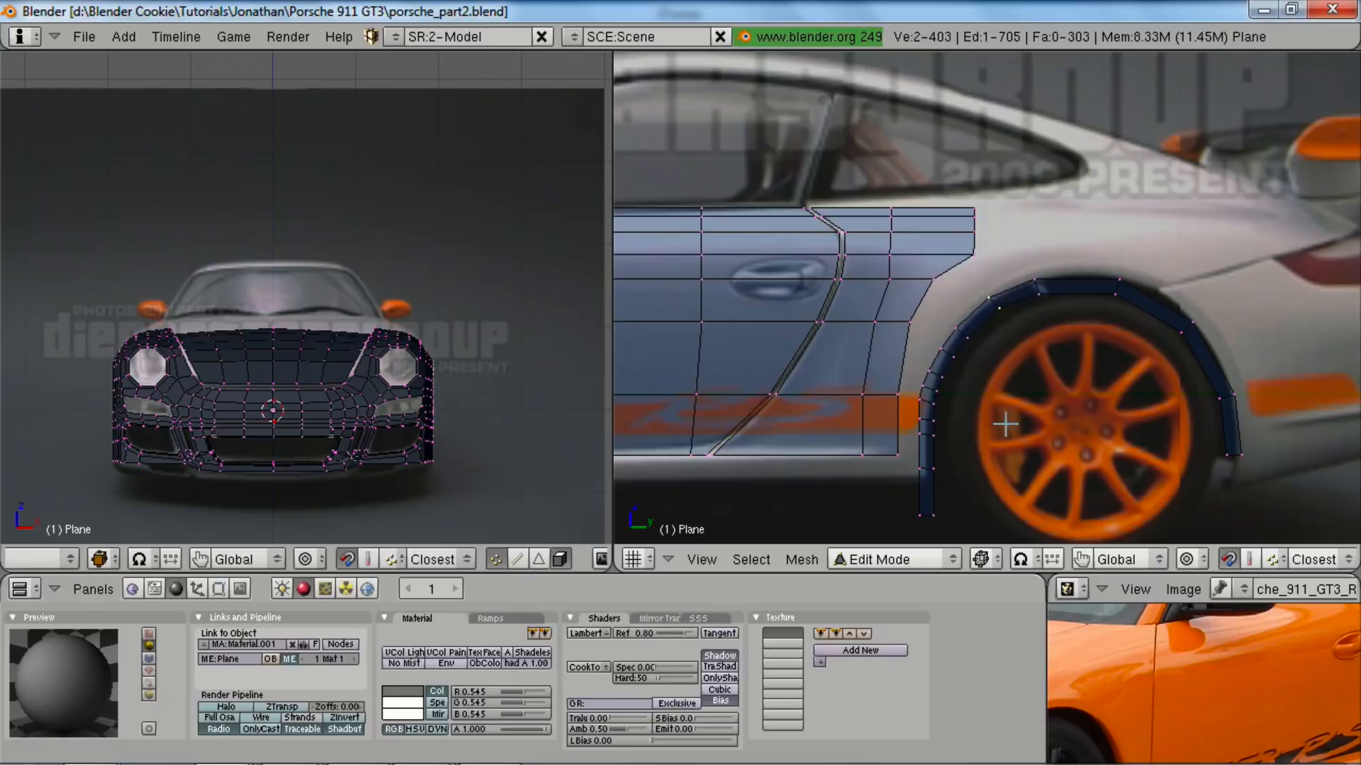
{"action": "right_click", "coordinate": [929, 421], "text": "alt"}
{"action": "key", "text": "x"}
{"action": "left_click", "coordinate": [929, 422]}
{"action": "key", "text": "a"}
- Delete the end vertices at the bottom of the arch strip's front leg
{"action": "right_click", "coordinate": [908, 519], "text": "alt"}
{"action": "key", "text": "x"}
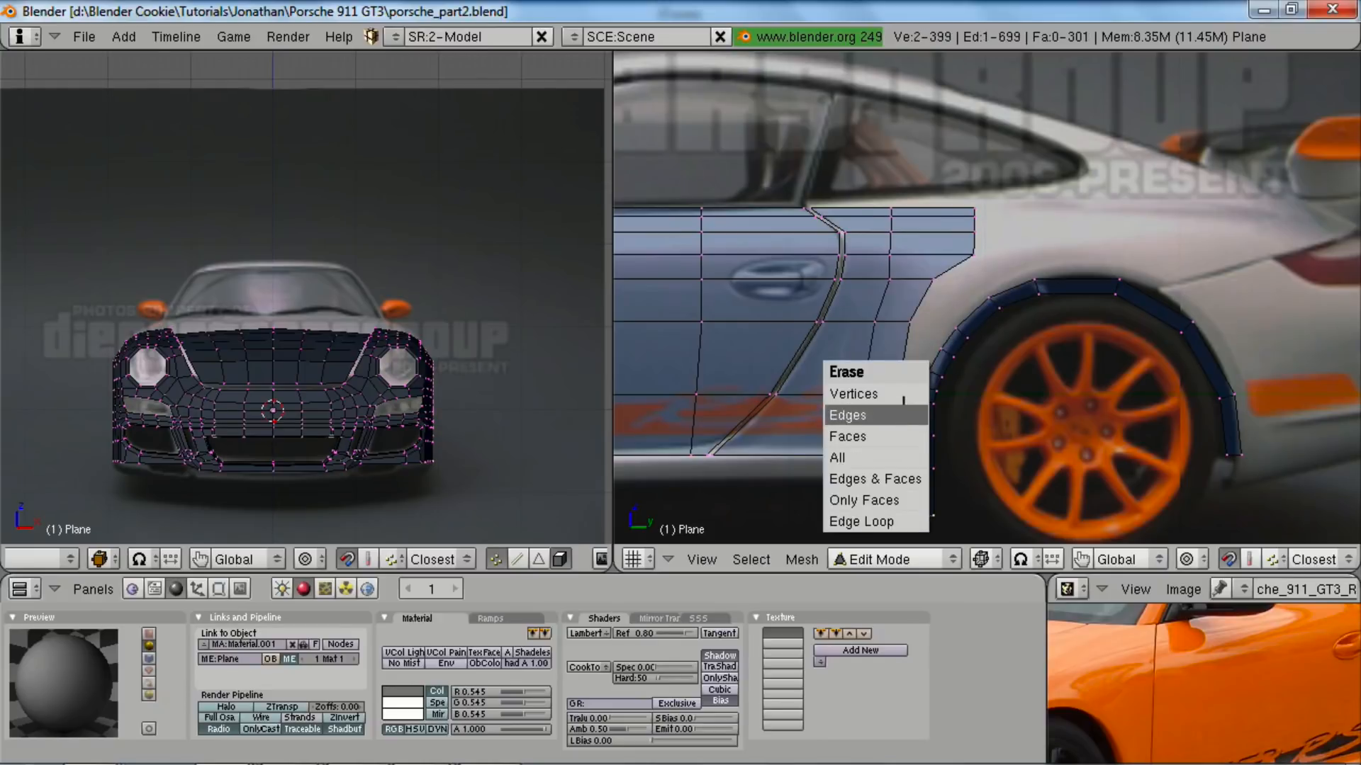
{"action": "left_click", "coordinate": [922, 390]}
{"action": "key", "text": "a"}
{"action": "key", "text": "a"}
- Try to delete a vertex pair midway up the arch strip's front leg, and undo the deletion
{"action": "right_click", "coordinate": [930, 389], "text": "alt"}
{"action": "key", "text": "x"}
{"action": "left_click", "coordinate": [930, 389]}
{"action": "key", "text": "a"}
{"action": "key", "text": "a"}
{"action": "right_click", "coordinate": [926, 436], "text": "alt"}
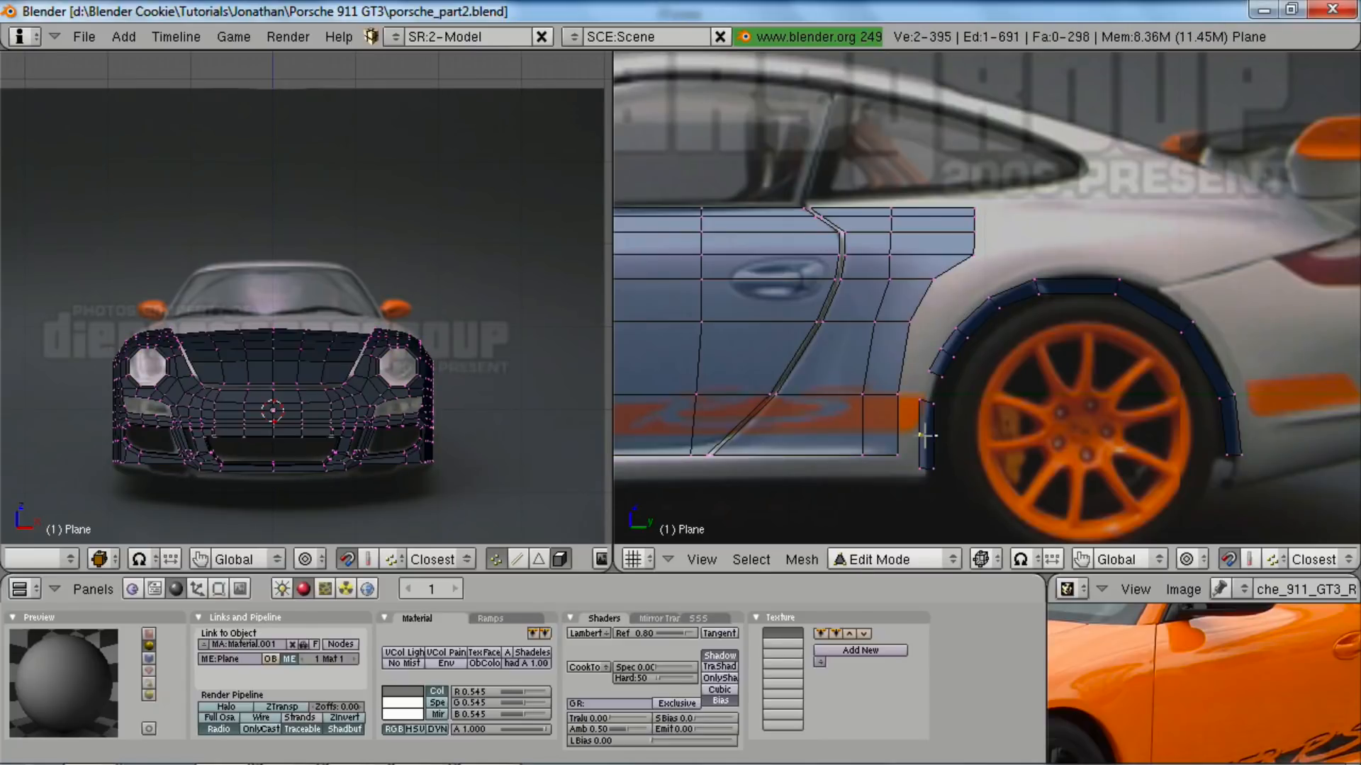
{"action": "key", "text": "a"}
{"action": "key", "text": "a"}
- Remove one cross edge loop from the arch strip's front leg and raise its bottom vertices along Z to the door's lower edge
{"action": "key", "text": "x"}
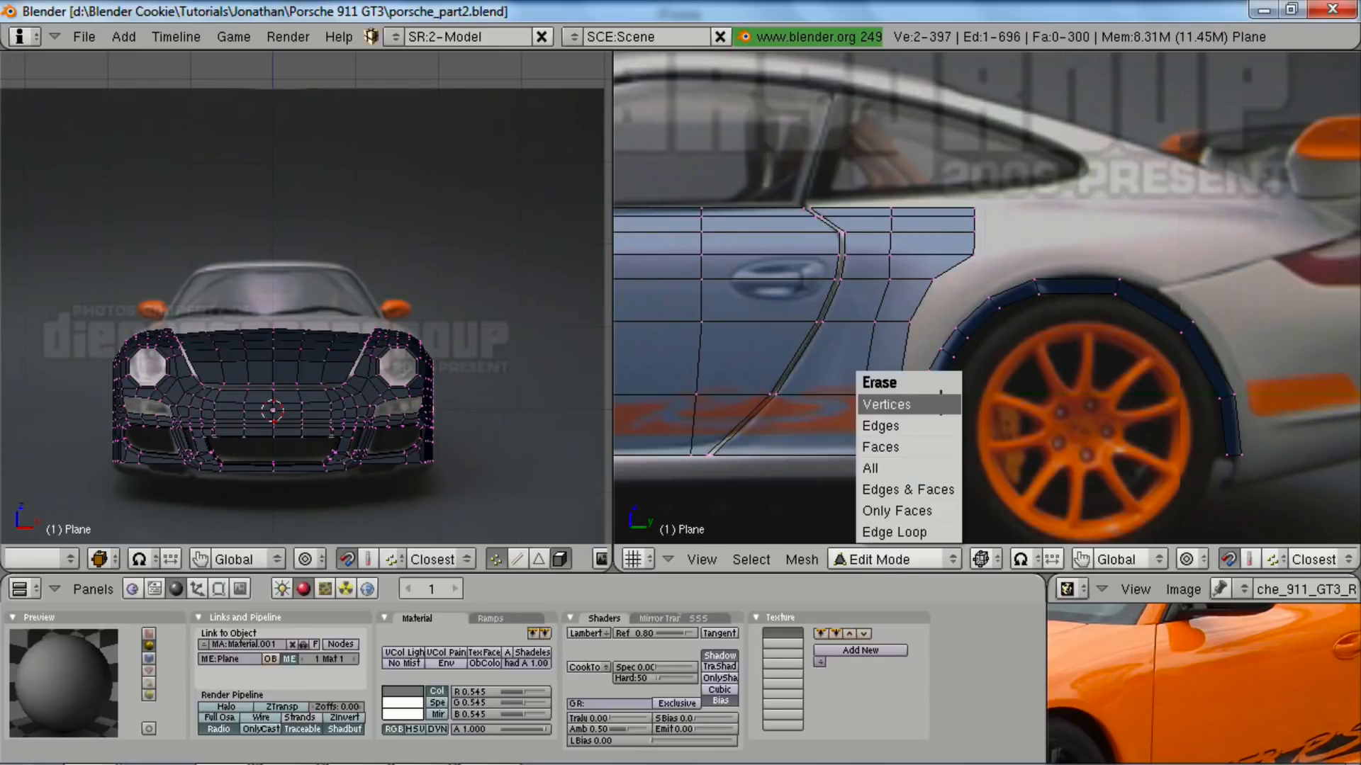
{"action": "left_click", "coordinate": [918, 410]}
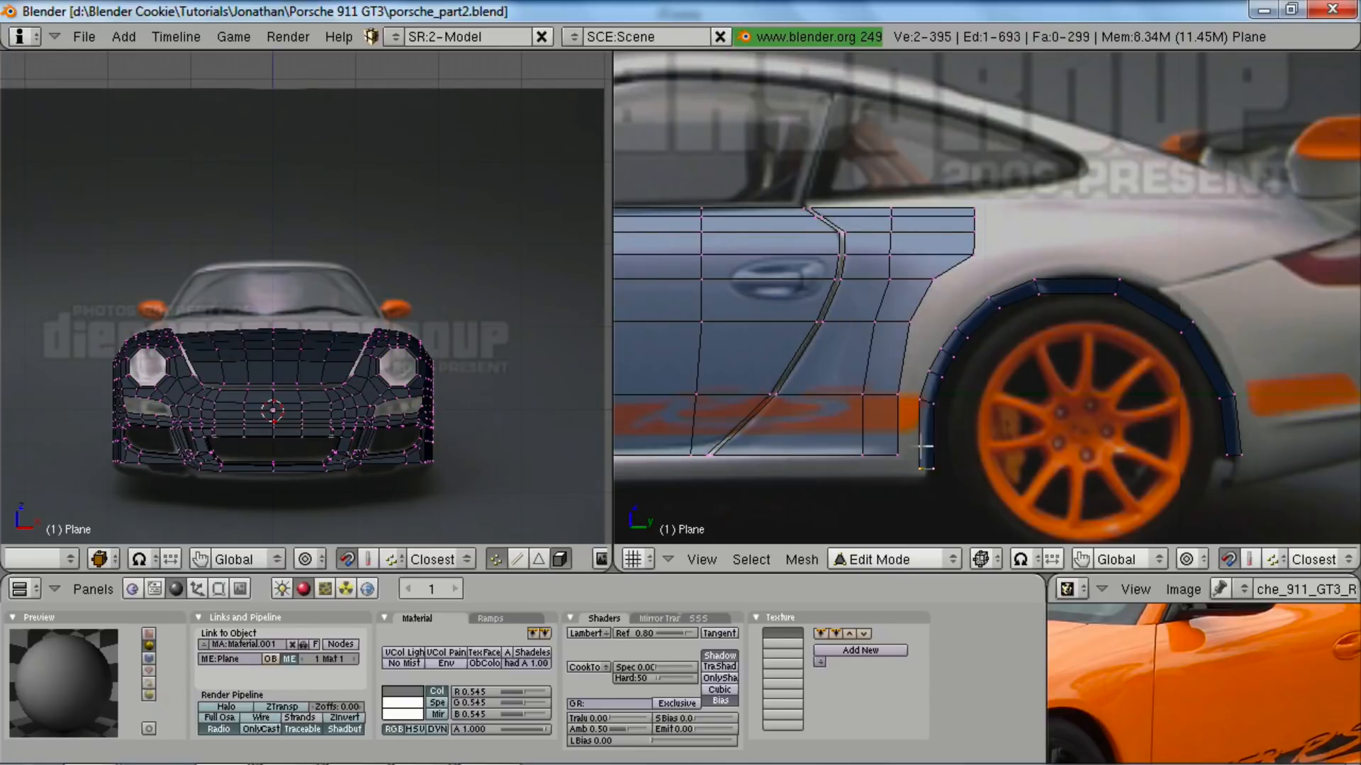
{"action": "key", "text": "g"}
{"action": "key", "text": "z"}
{"action": "left_click", "coordinate": [968, 481]}
- Remove three more cross edge loops from the front curve of the rear arch strip
{"action": "right_click", "coordinate": [937, 375], "text": "alt"}
{"action": "key", "text": "x"}
{"action": "left_click", "coordinate": [939, 377]}
{"action": "key", "text": "a"}
{"action": "right_click", "coordinate": [944, 355], "text": "alt"}
{"action": "key", "text": "x"}
{"action": "key", "text": "a"}
{"action": "key", "text": "a"}
{"action": "key", "text": "a"}
{"action": "right_click", "coordinate": [962, 334], "text": "alt"}
{"action": "key", "text": "x"}
{"action": "left_click", "coordinate": [950, 335]}
{"action": "key", "text": "a"}
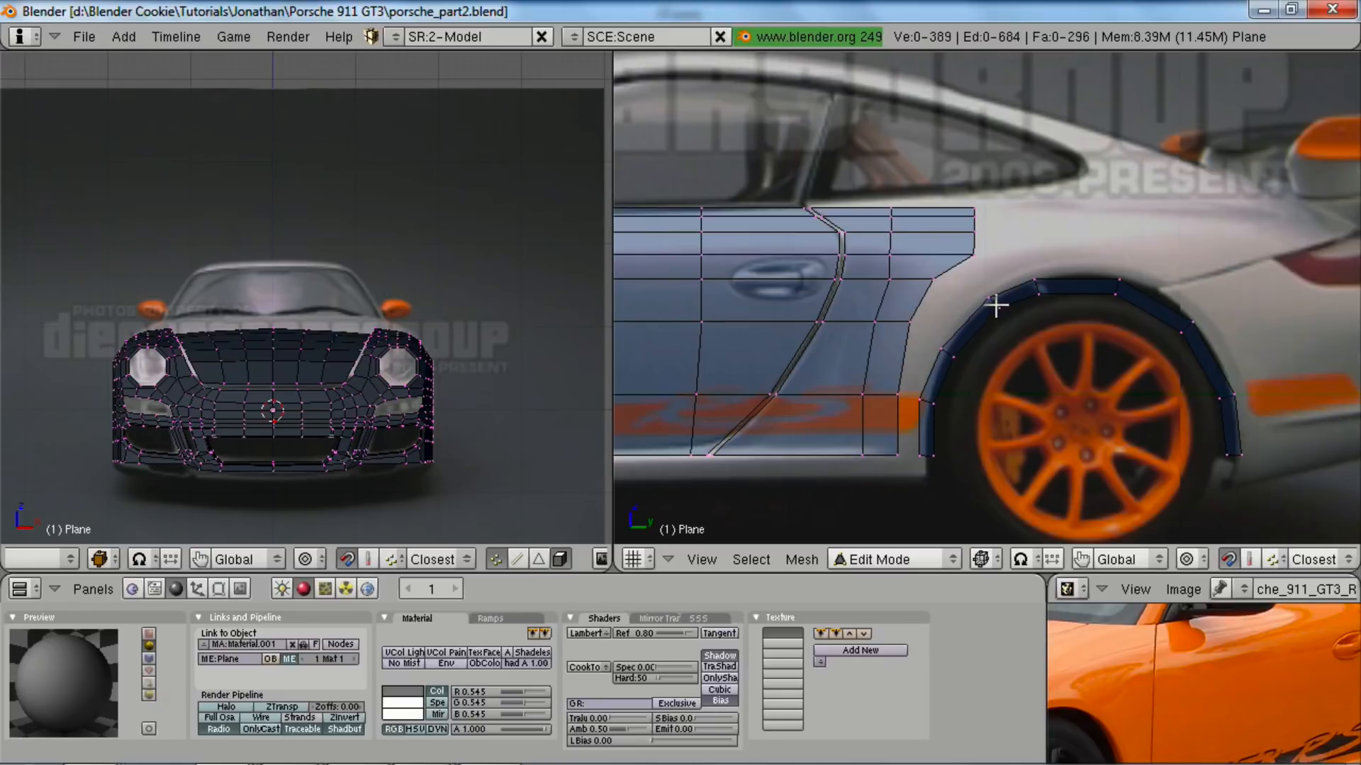
- Move the arch strip's vertices at the upper front curve to follow the rear wheel opening
{"action": "key", "text": "g"}
{"action": "left_click", "coordinate": [974, 323]}
{"action": "key", "text": "a"}
- Move the arch strip's upper and rear vertices outward to follow the top and back of the rear wheel opening
{"action": "key", "text": "b"}
{"action": "left_click_drag", "start_coordinate": [1015, 253], "coordinate": [1233, 415]}
{"action": "key", "text": "g"}
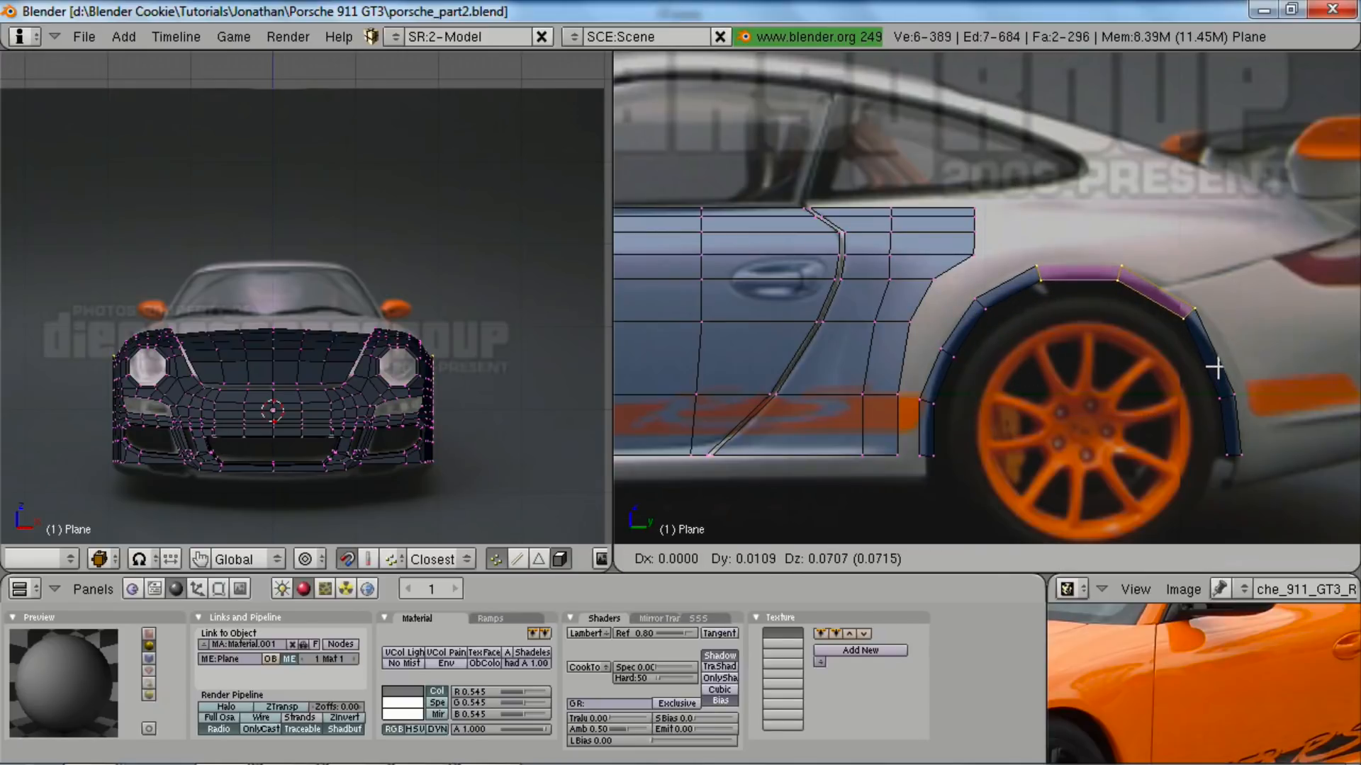
{"action": "left_click", "coordinate": [1212, 370]}
{"action": "key", "text": "a"}
{"action": "key", "text": "b"}
{"action": "key", "text": "g"}
{"action": "left_click_drag", "start_coordinate": [1107, 240], "coordinate": [1290, 488]}
{"action": "left_click", "coordinate": [1163, 338]}
- Reposition the vertices of the arch strip's rear leg, shifting its lowest ones along Y to match the wheel opening
{"action": "key", "text": "a"}
{"action": "key", "text": "b"}
{"action": "key", "text": "g"}
{"action": "left_click", "coordinate": [1266, 421]}
{"action": "key", "text": "a"}
{"action": "key", "text": "b"}
{"action": "key", "text": "g"}
{"action": "key", "text": "y"}
{"action": "left_click", "coordinate": [1302, 494]}
- Move the vertex pair at the arch strip's rear upper curve to fit the wheel opening
{"action": "key", "text": "a"}
{"action": "key", "text": "b"}
{"action": "left_click_drag", "start_coordinate": [1177, 283], "coordinate": [1236, 347]}
{"action": "key", "text": "g"}
{"action": "left_click", "coordinate": [1240, 343]}
{"action": "key", "text": "a"}
{"action": "middle_click_drag", "start_coordinate": [1126, 385], "coordinate": [1109, 349], "text": "shift"}
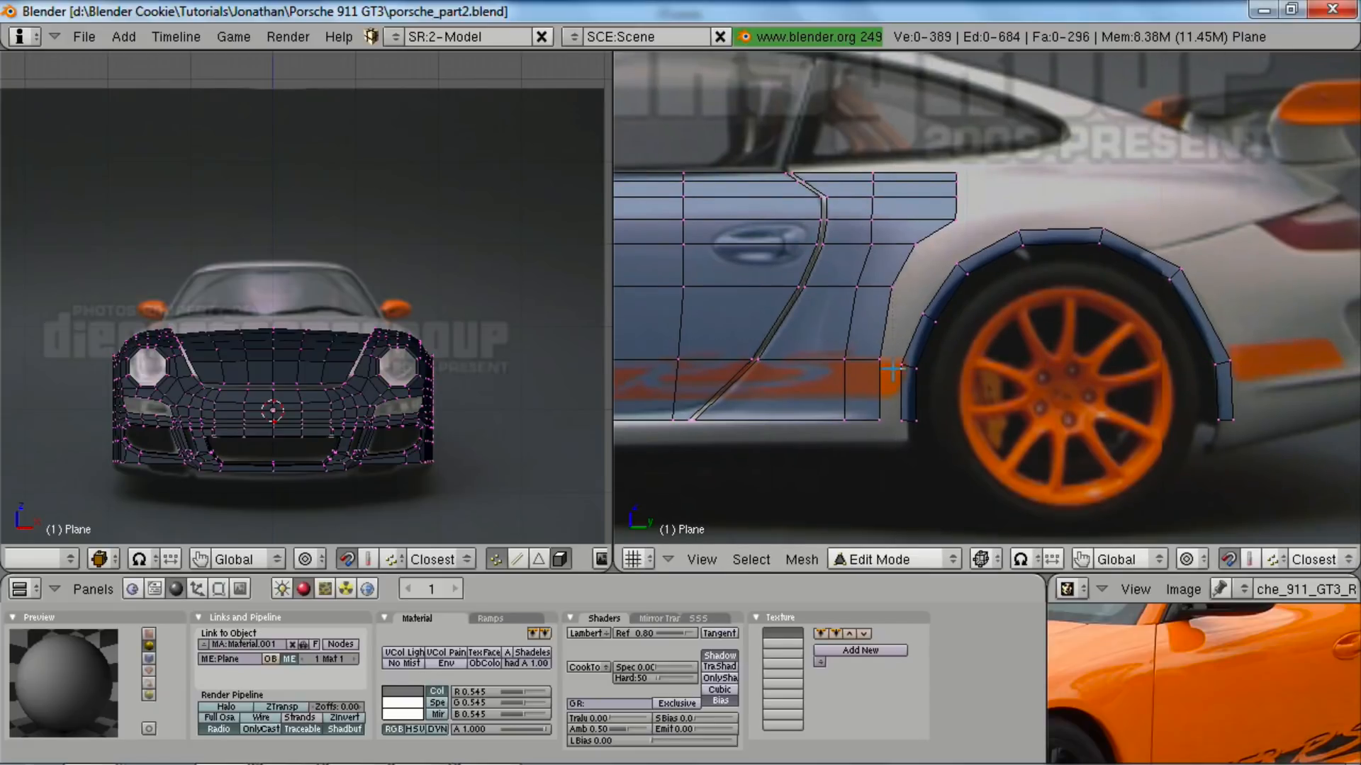
- Move the vertex pair midway up the arch strip's front curve to follow the wheel opening
{"action": "scroll", "coordinate": [900, 365], "scroll_direction": "up", "scroll_amount": 2}
{"action": "scroll", "coordinate": [914, 381], "scroll_direction": "down", "scroll_amount": 3}
{"action": "scroll", "coordinate": [935, 395], "scroll_direction": "up", "scroll_amount": 2}
{"action": "key", "text": "b"}
{"action": "left_click_drag", "start_coordinate": [923, 312], "coordinate": [996, 354]}
{"action": "key", "text": "g"}
{"action": "left_click", "coordinate": [991, 353]}
{"action": "key", "text": "g"}
{"action": "left_click", "coordinate": [963, 313]}
- Shift the four vertices of the arch strip's front leg along Y to line up with the wheel opening's front edge
{"action": "key", "text": "a"}
{"action": "key", "text": "b"}
{"action": "left_click_drag", "start_coordinate": [910, 356], "coordinate": [984, 452]}
{"action": "key", "text": "g"}
{"action": "key", "text": "y"}
{"action": "left_click", "coordinate": [973, 462]}
{"action": "scroll", "coordinate": [957, 455], "scroll_direction": "up", "scroll_amount": 2}
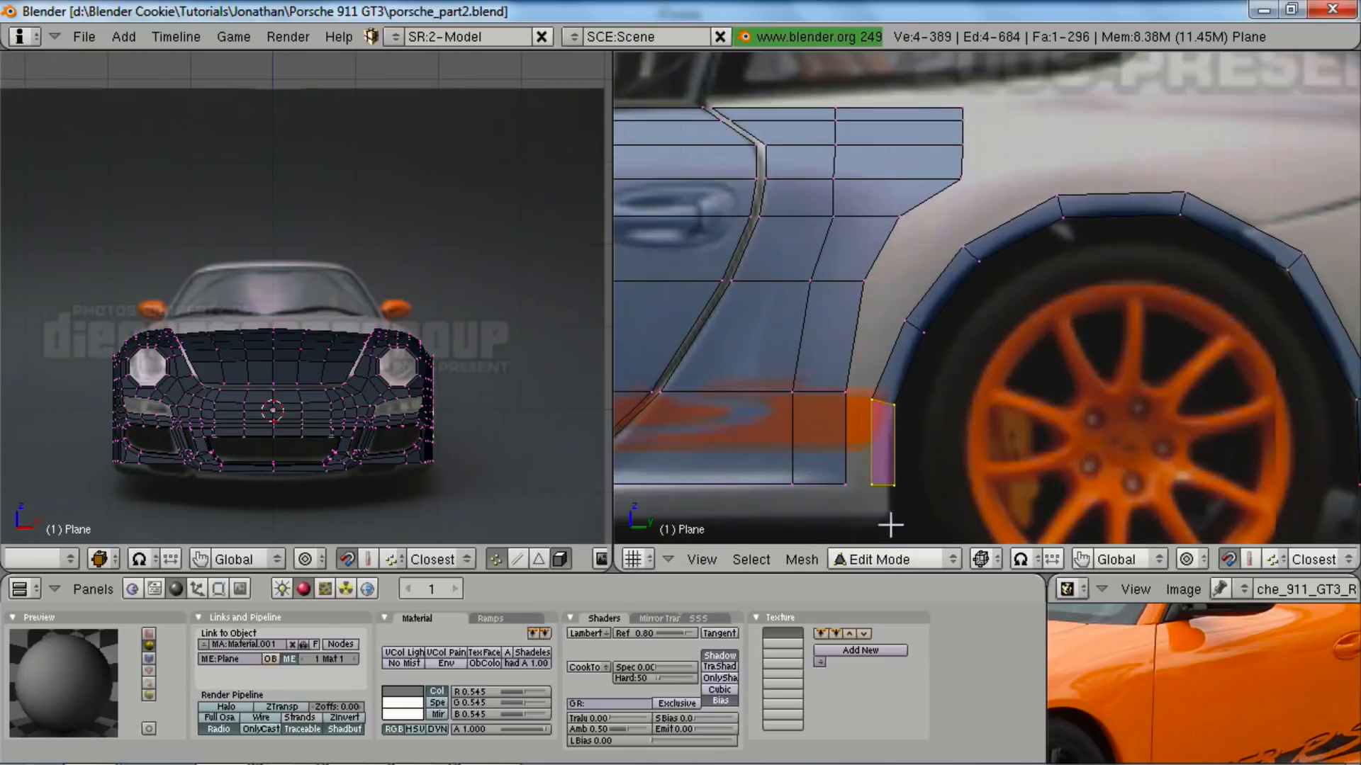
- Move the front leg's upper and bottom vertex pairs along Z to line up with the quarter panel's two lowest edges
{"action": "key", "text": "a"}
{"action": "key", "text": "b"}
{"action": "left_click_drag", "start_coordinate": [857, 392], "coordinate": [898, 415]}
{"action": "key", "text": "g"}
{"action": "key", "text": "z"}
{"action": "left_click", "coordinate": [842, 395]}
{"action": "key", "text": "a"}
{"action": "key", "text": "b"}
{"action": "left_click_drag", "start_coordinate": [861, 471], "coordinate": [914, 523]}
{"action": "key", "text": "g"}
{"action": "key", "text": "z"}
{"action": "left_click", "coordinate": [850, 487]}
{"action": "scroll", "coordinate": [1063, 486], "scroll_direction": "down", "scroll_amount": 3}
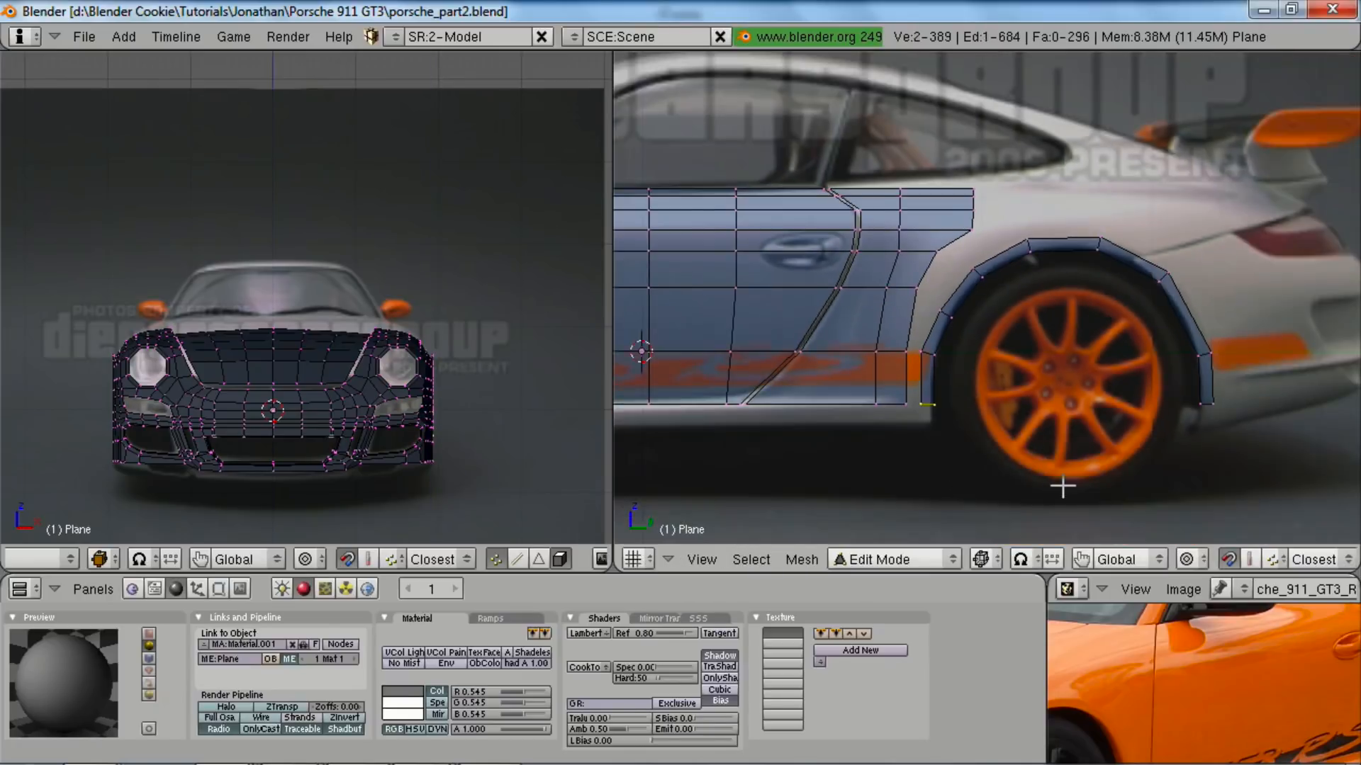
- Move the bottom vertex pair of the arch strip's rear leg along Z to align with the panel's lower edge
{"action": "middle_click_drag", "start_coordinate": [1062, 486], "coordinate": [1028, 474], "text": "shift"}
{"action": "key", "text": "a"}
{"action": "key", "text": "b"}
{"action": "left_click_drag", "start_coordinate": [1148, 377], "coordinate": [1212, 445]}
{"action": "key", "text": "g"}
{"action": "key", "text": "z"}
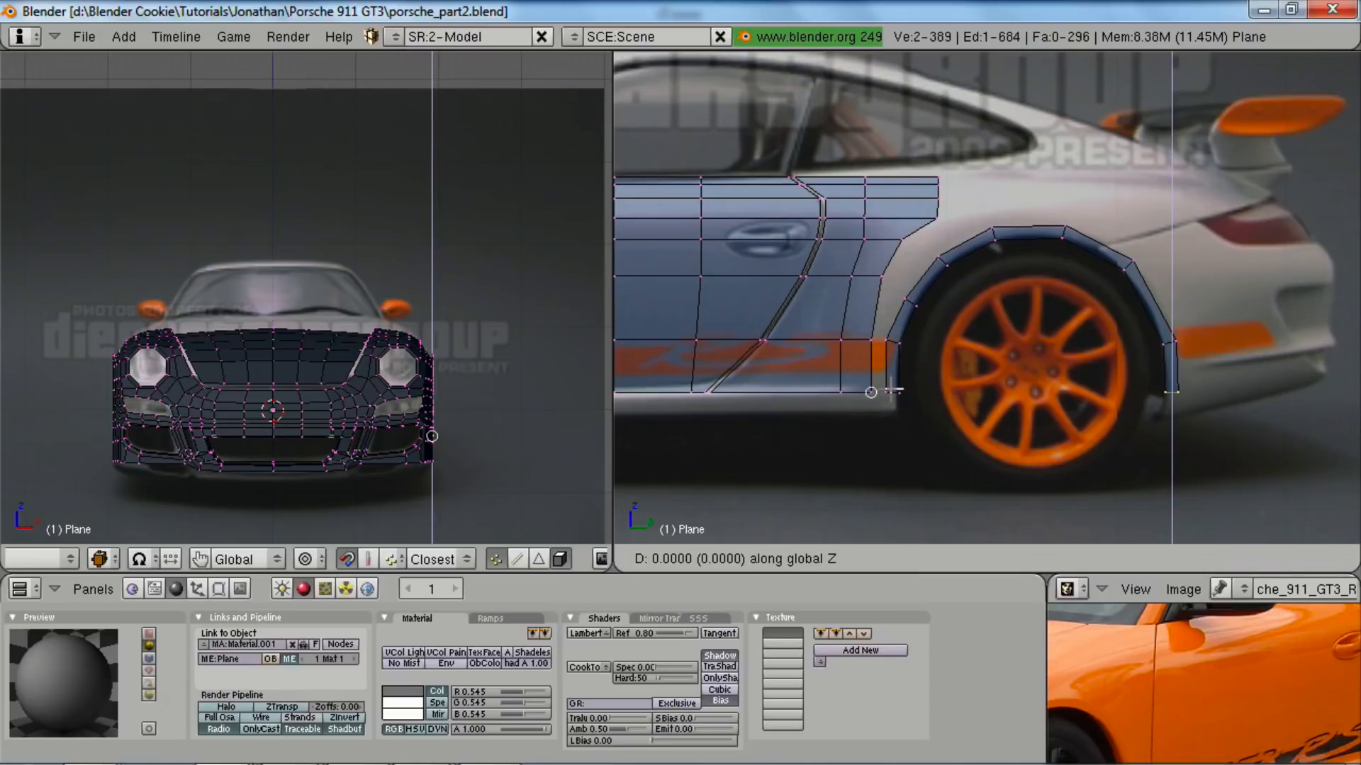
{"action": "left_click", "coordinate": [902, 392]}
{"action": "key", "text": "a"}
{"action": "scroll", "coordinate": [900, 401], "scroll_direction": "up", "scroll_amount": 4}
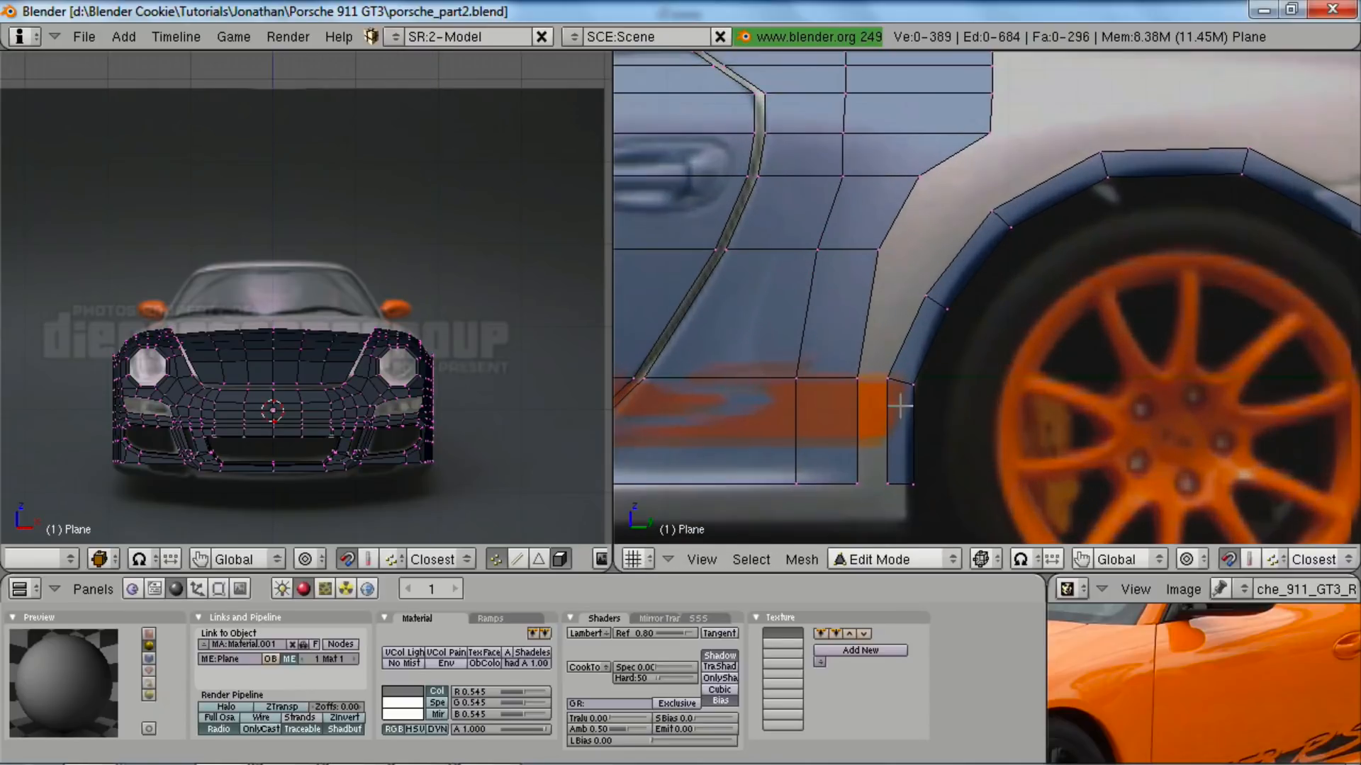
- Bridge the quarter panel's rear edge to the front part of the arch strip's outer edge with four faces
{"action": "right_click", "coordinate": [1047, 182], "text": "alt"}
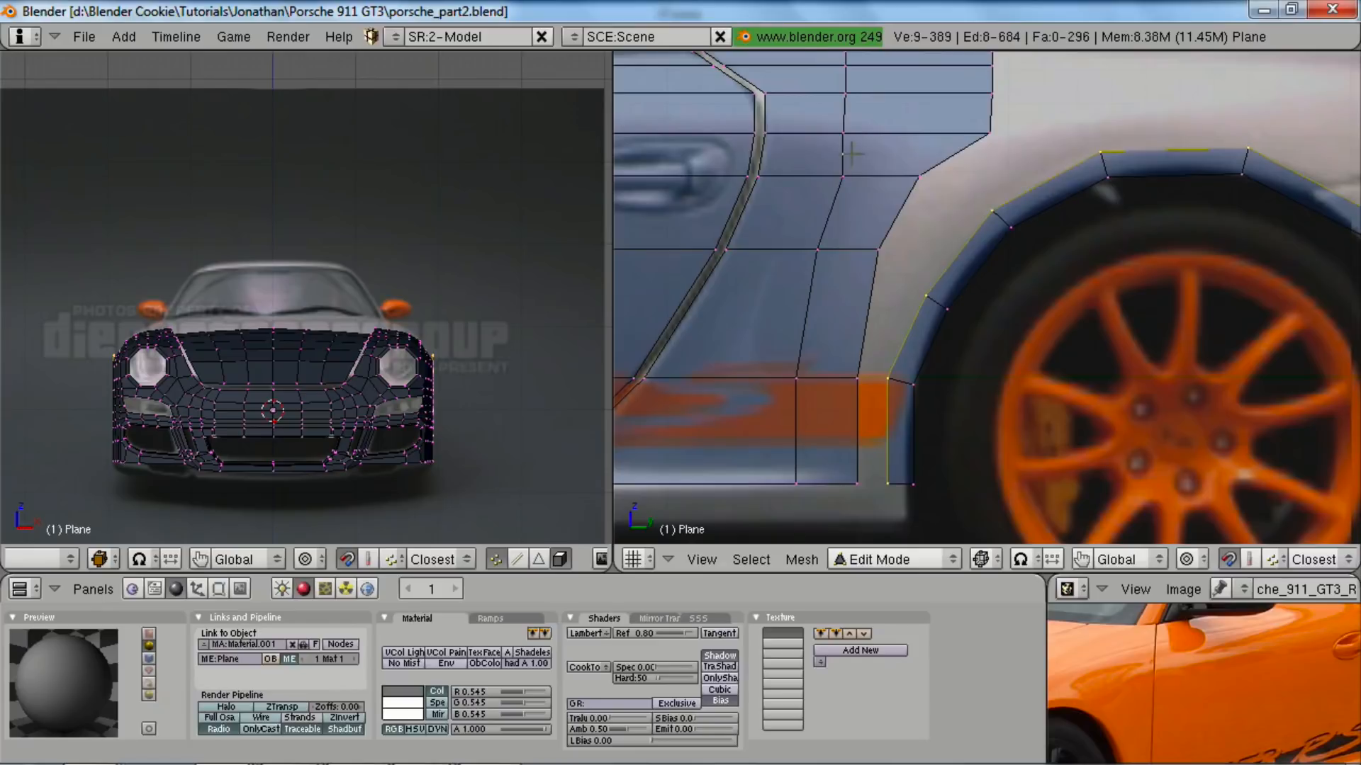
{"action": "scroll", "coordinate": [975, 176], "scroll_direction": "down", "scroll_amount": 3}
{"action": "key", "text": "b"}
{"action": "right_click_drag", "start_coordinate": [896, 121], "coordinate": [1018, 177]}
{"action": "key", "text": "b"}
{"action": "right_click_drag", "start_coordinate": [1129, 151], "coordinate": [1343, 524]}
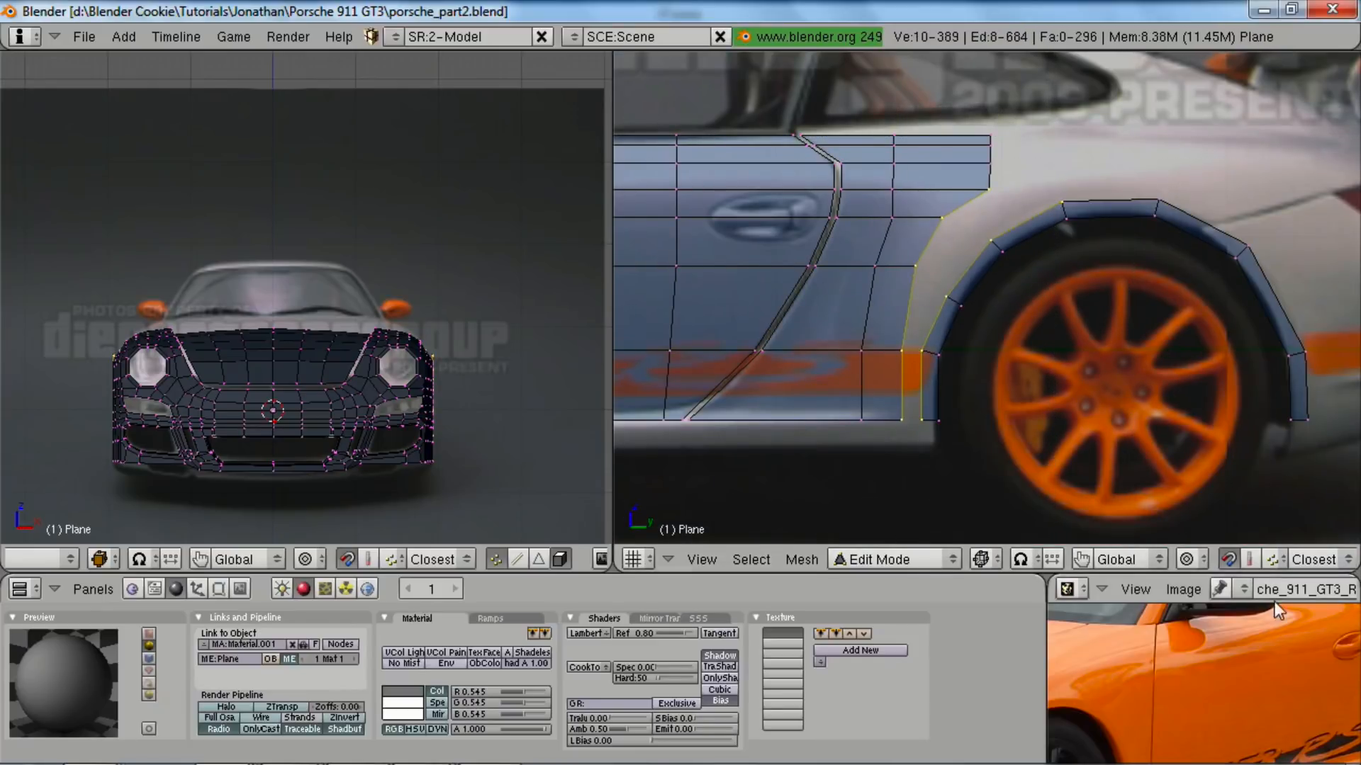
{"action": "key", "text": "f"}
{"action": "left_click", "coordinate": [1009, 477]}
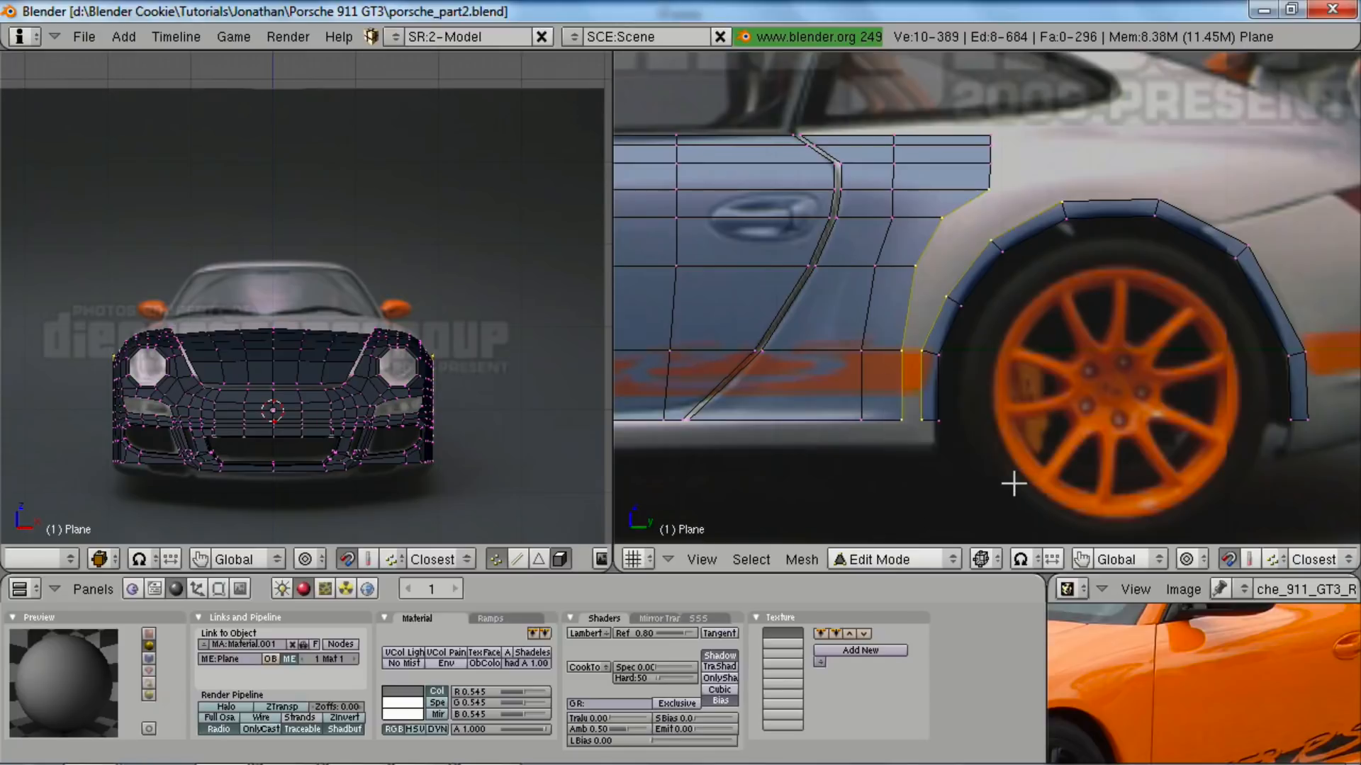
- Set the new bridging faces to solid shading and recalculate their normals outside
{"action": "scroll", "coordinate": [999, 374], "scroll_direction": "up", "scroll_amount": 1}
{"action": "middle_click_drag", "start_coordinate": [990, 377], "coordinate": [973, 253]}
{"action": "key", "text": "w"}
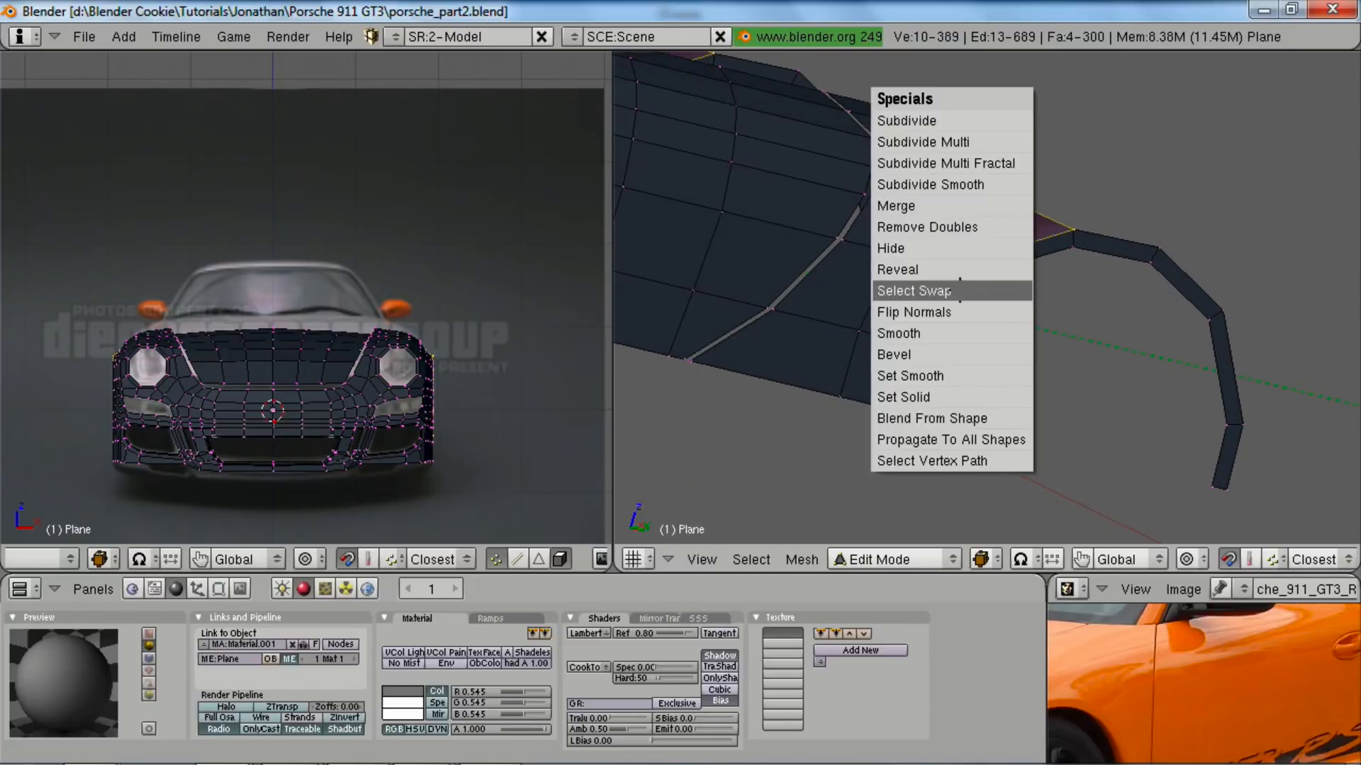
{"action": "left_click", "coordinate": [952, 391]}
{"action": "middle_click_drag", "start_coordinate": [953, 391], "coordinate": [1009, 315]}
{"action": "key", "text": "ctrl+n"}
{"action": "left_click", "coordinate": [1010, 315]}
{"action": "key", "text": "KP_3"}
{"action": "scroll", "coordinate": [1010, 315], "scroll_direction": "up", "scroll_amount": 2}
{"action": "key", "text": "alt+z"}
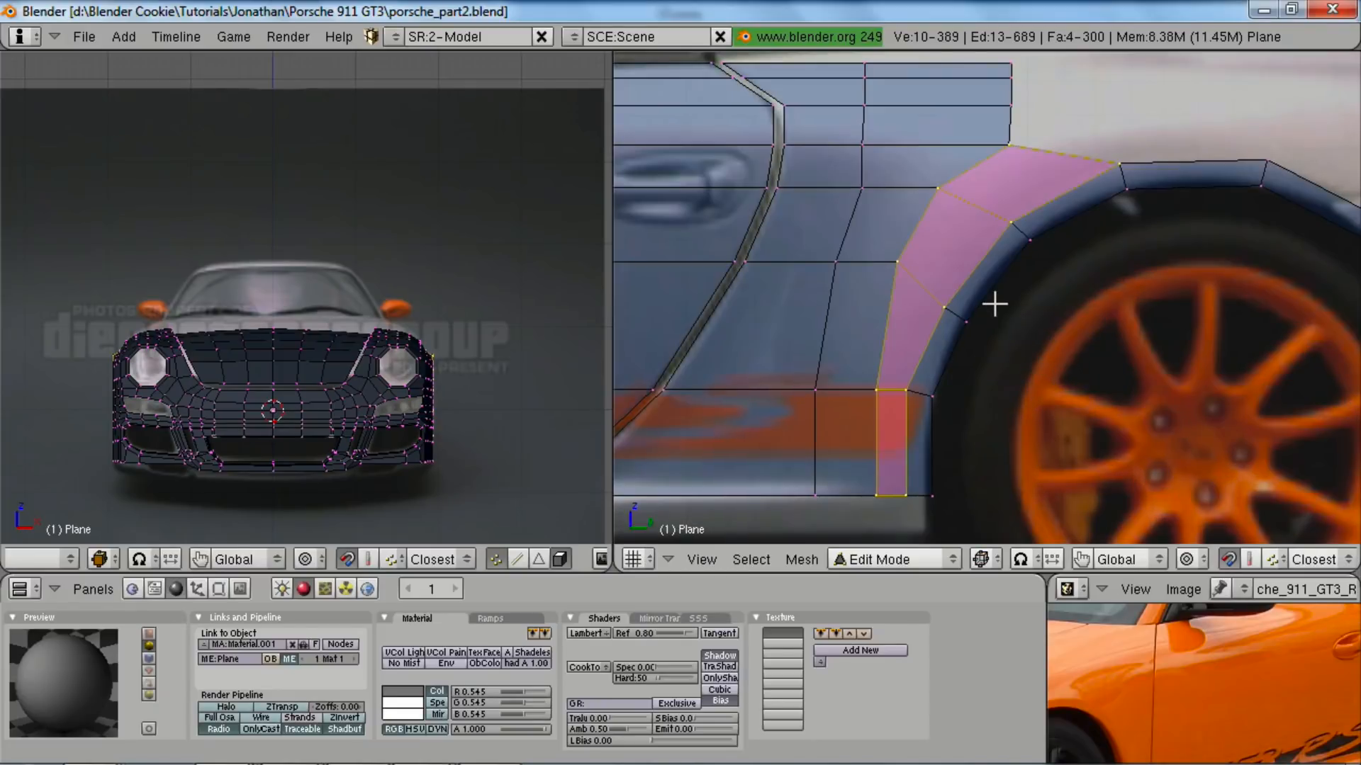
- Adjust the position of the vertex pair on the arch's front curve beside the bridging faces
{"action": "key", "text": "a"}
{"action": "right_click", "coordinate": [952, 314], "text": "alt"}
{"action": "right_click", "coordinate": [953, 310]}
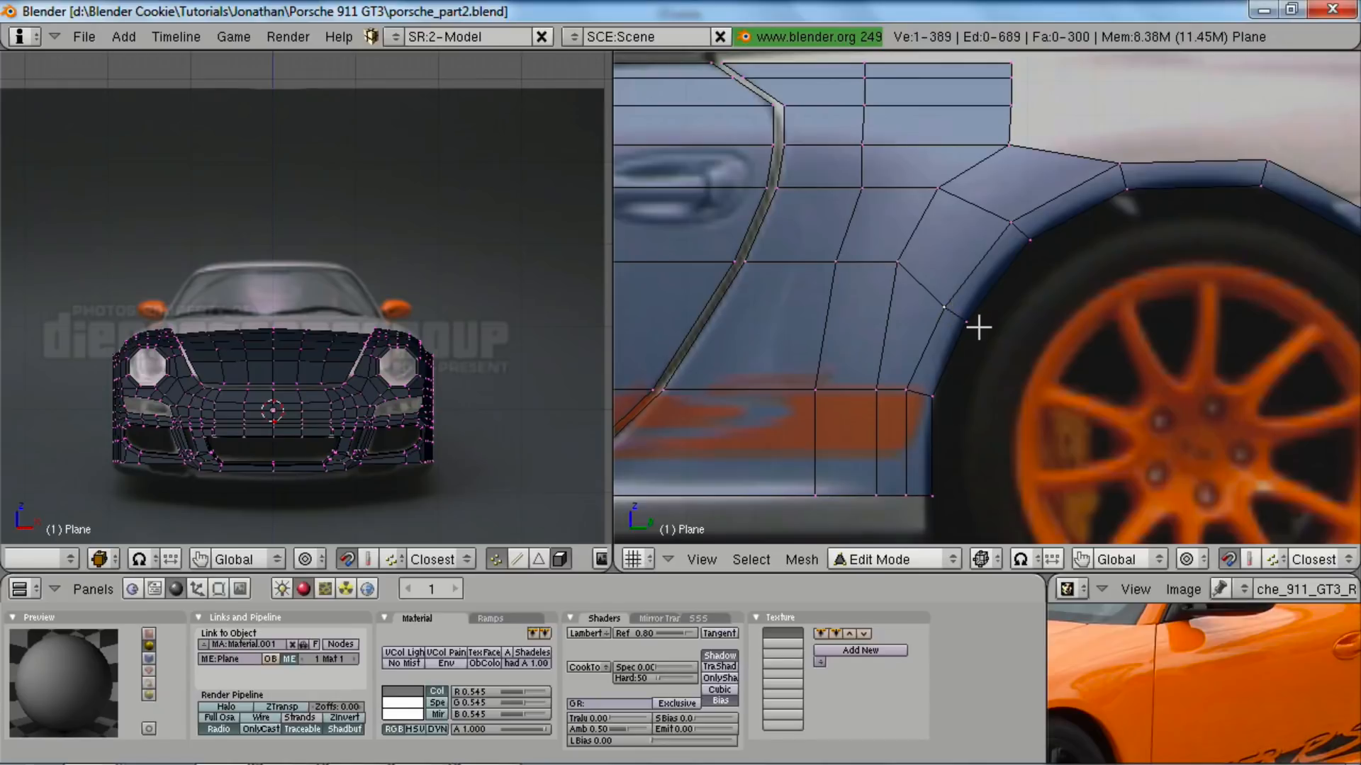
{"action": "right_click", "coordinate": [978, 326], "text": "shift"}
{"action": "key", "text": "g"}
{"action": "left_click", "coordinate": [977, 312]}
{"action": "scroll", "coordinate": [992, 311], "scroll_direction": "down", "scroll_amount": 5}
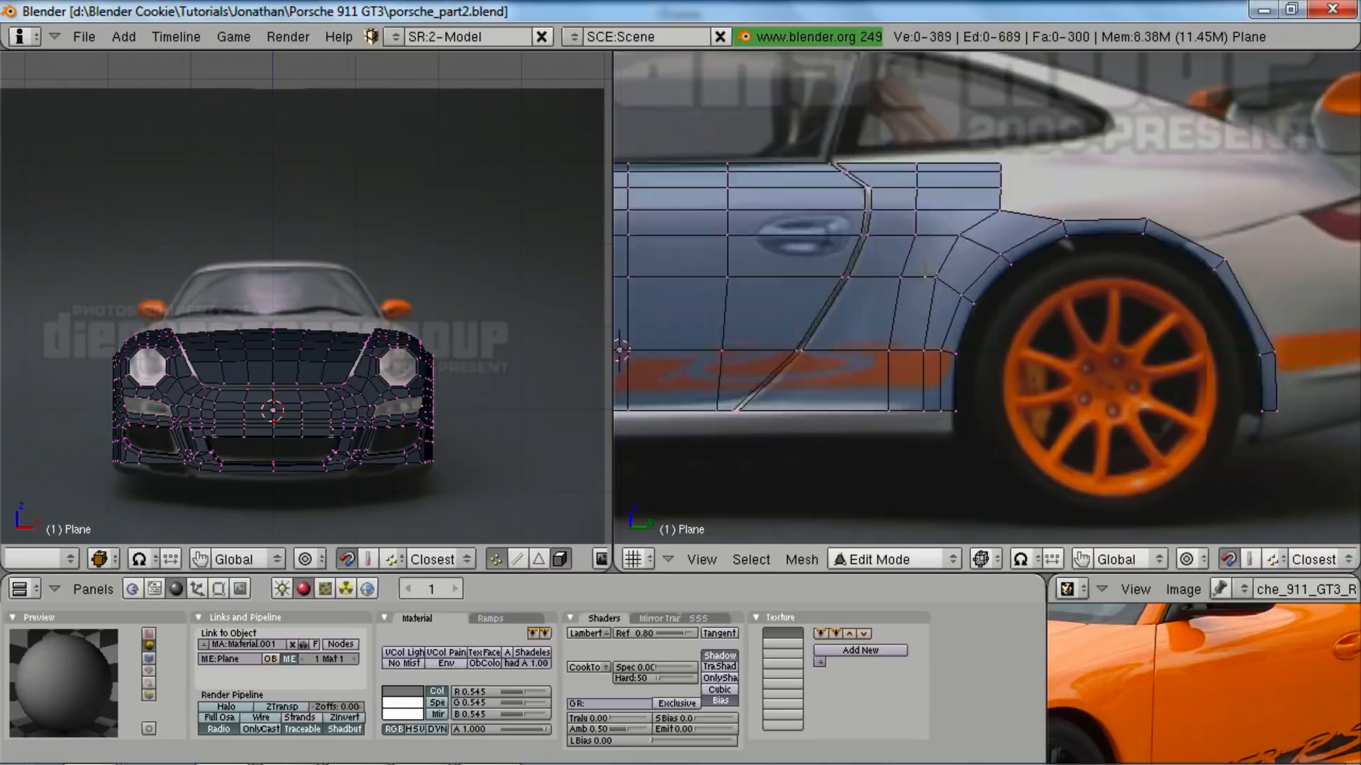
- Check the quarter panel in Object Mode and examine the rear fender in the enlarged reference photo
{"action": "key", "text": "Tab"}
{"action": "key", "text": "a"}
{"action": "scroll", "coordinate": [1009, 312], "scroll_direction": "up", "scroll_amount": 5}
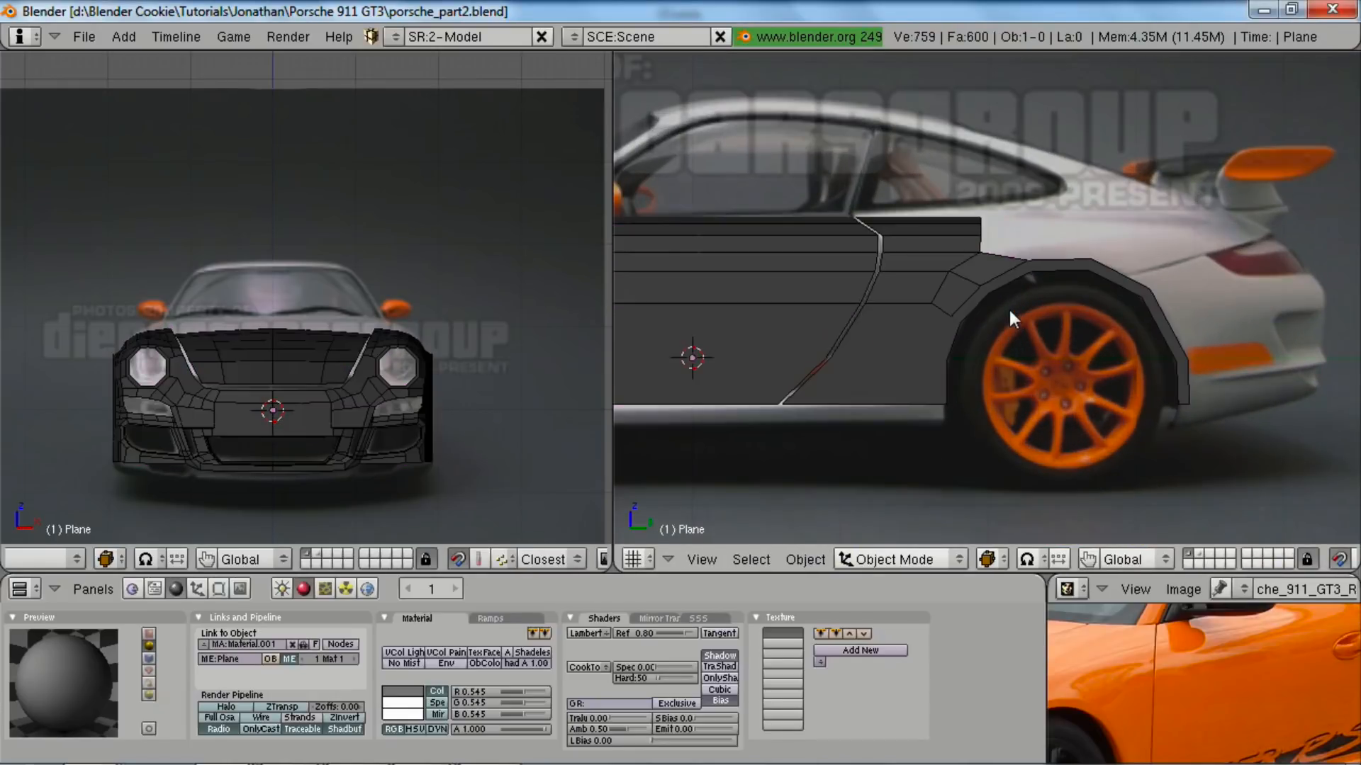
{"action": "key", "text": "Tab"}
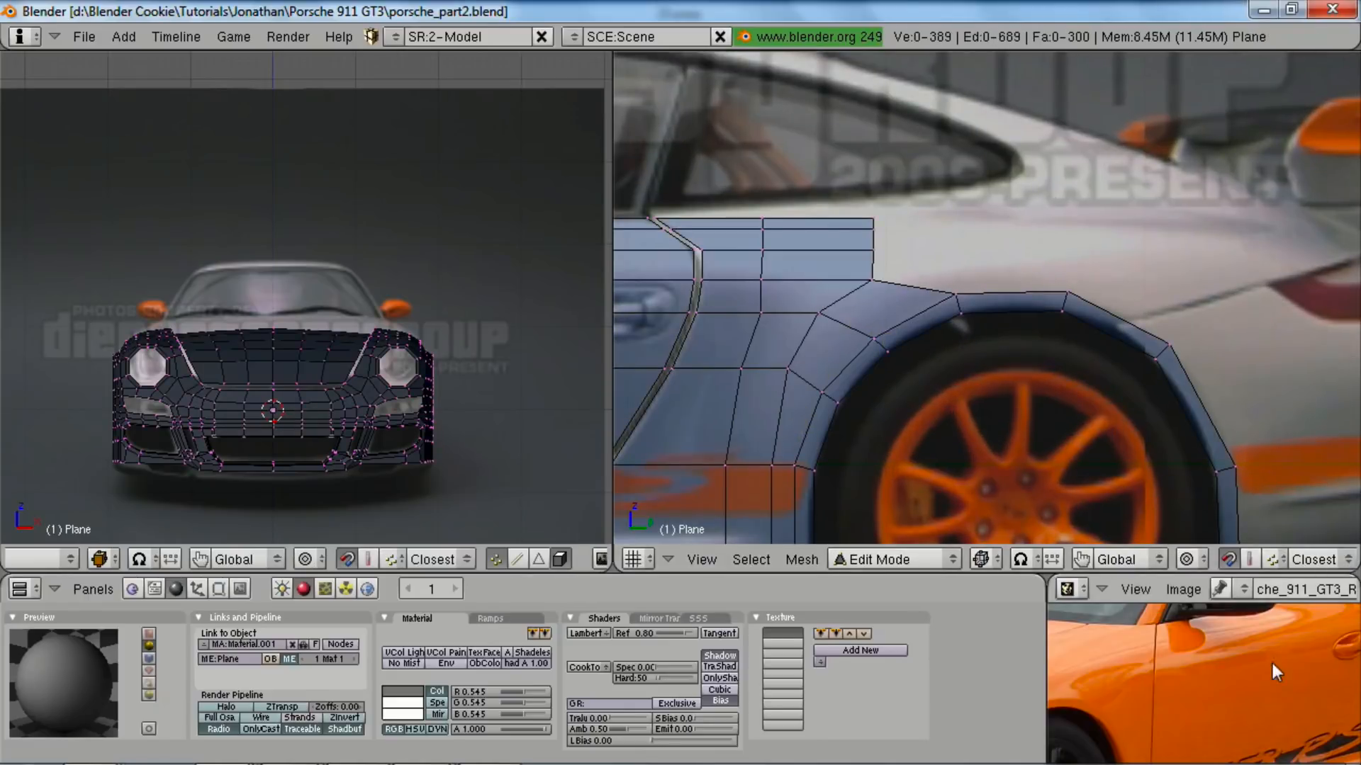
{"action": "key", "text": "ctrl+Up"}
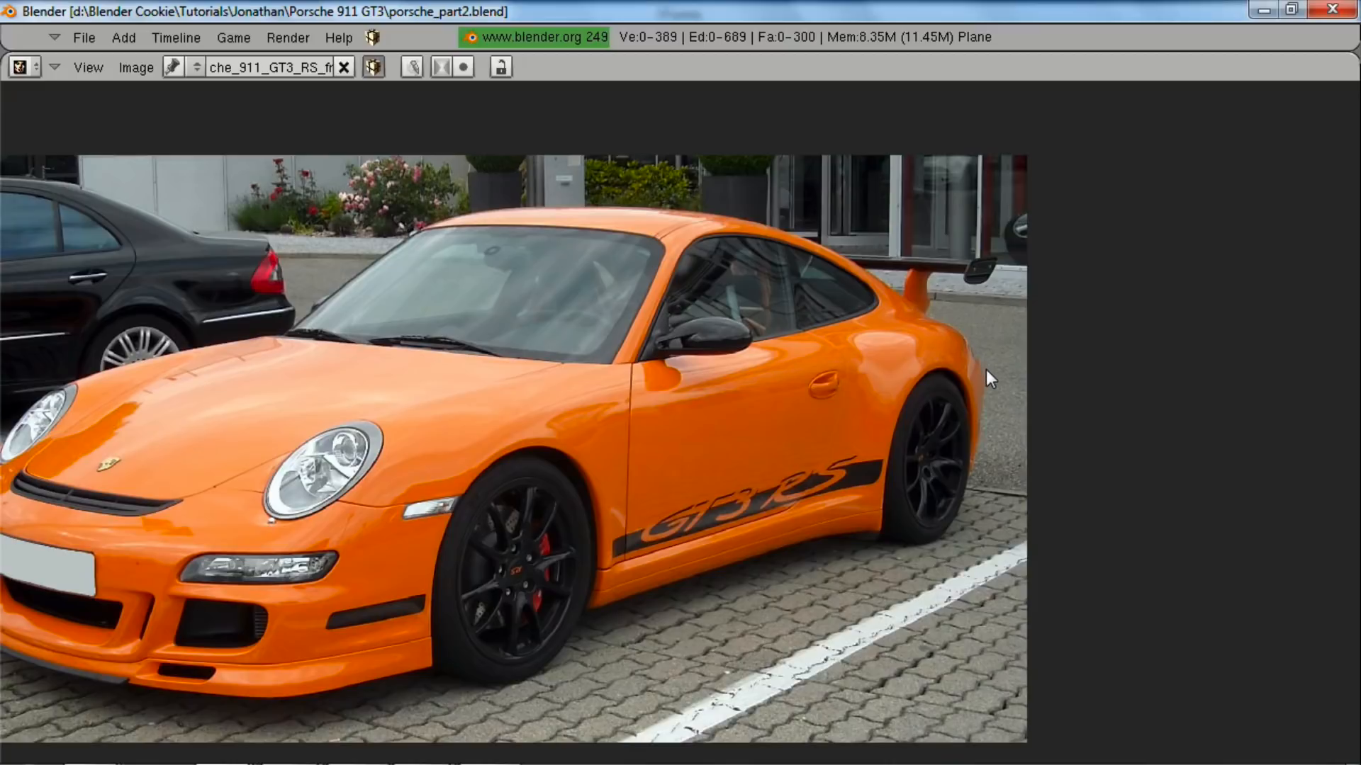
{"action": "key", "text": "ctrl+Up"}
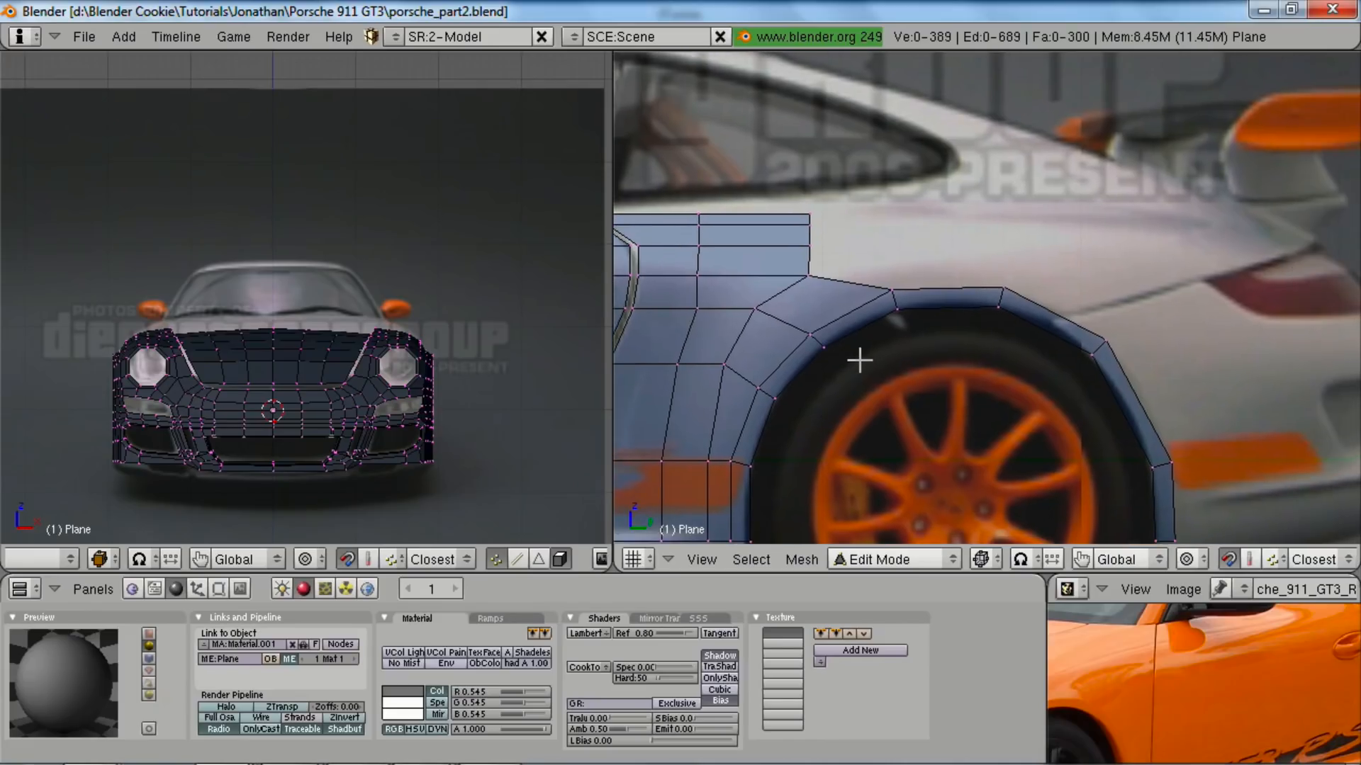
{"action": "key", "text": "ctrl+Up"}
{"action": "key", "text": "ctrl+Up"}
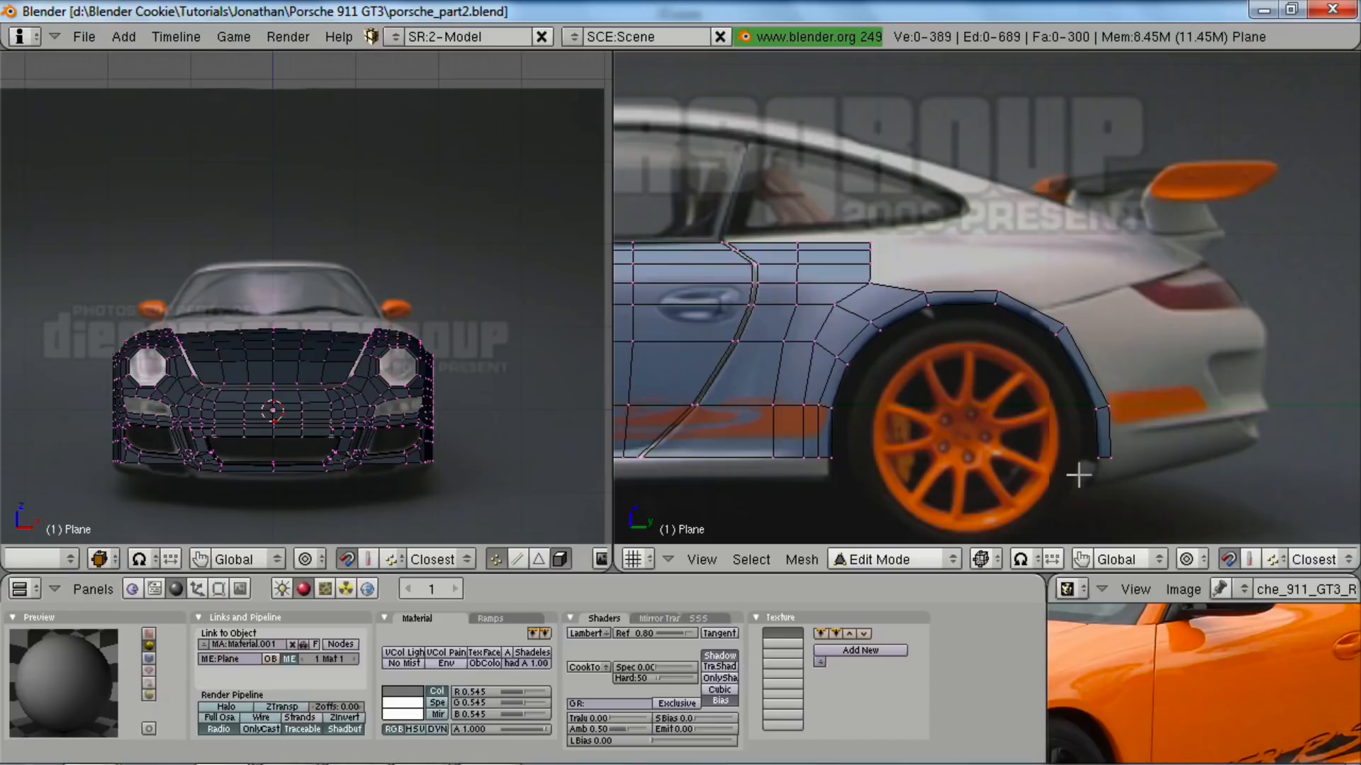
- Add an edge loop along the faces bridging panel and arch, and raise the loop's upper end vertex outward
{"action": "key", "text": "ctrl+r"}
{"action": "left_click", "coordinate": [902, 277]}
{"action": "key", "text": "ctrl+Up"}
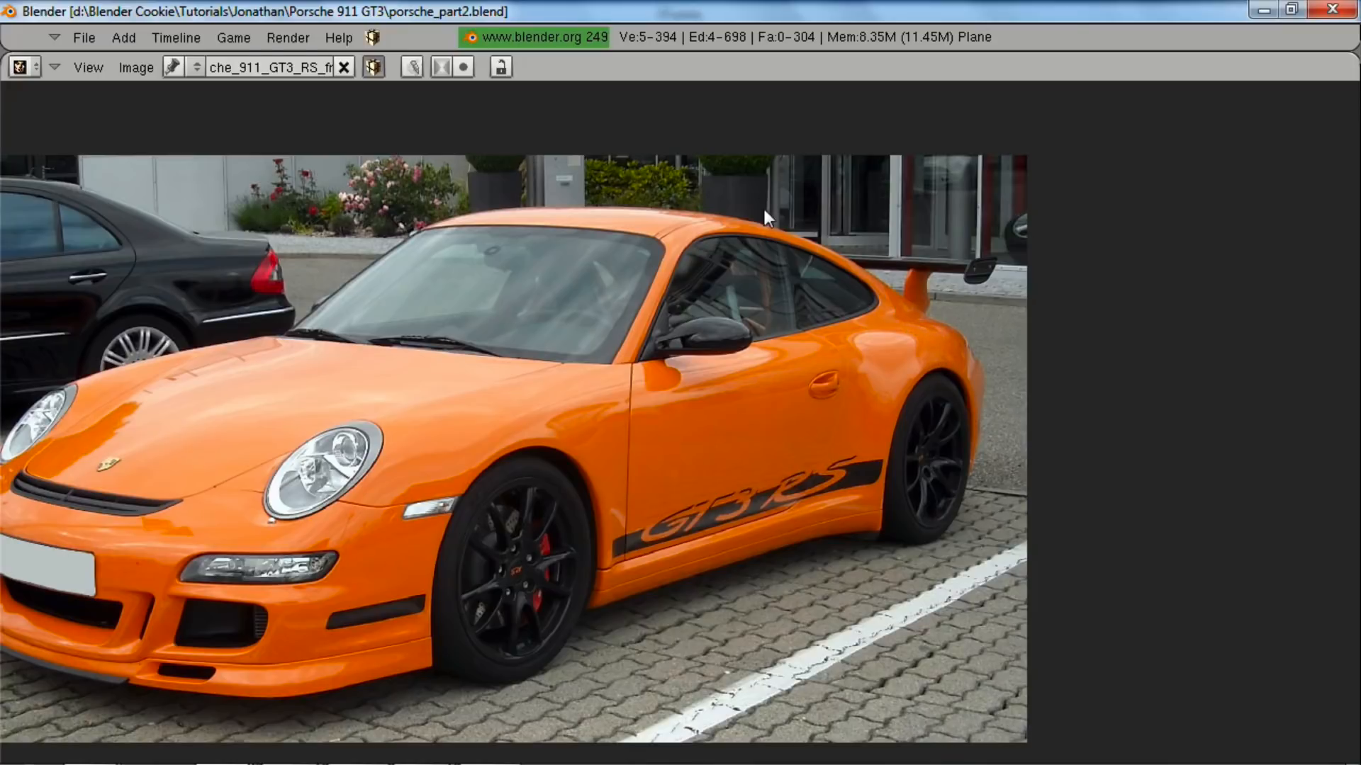
{"action": "key", "text": "ctrl+Up"}
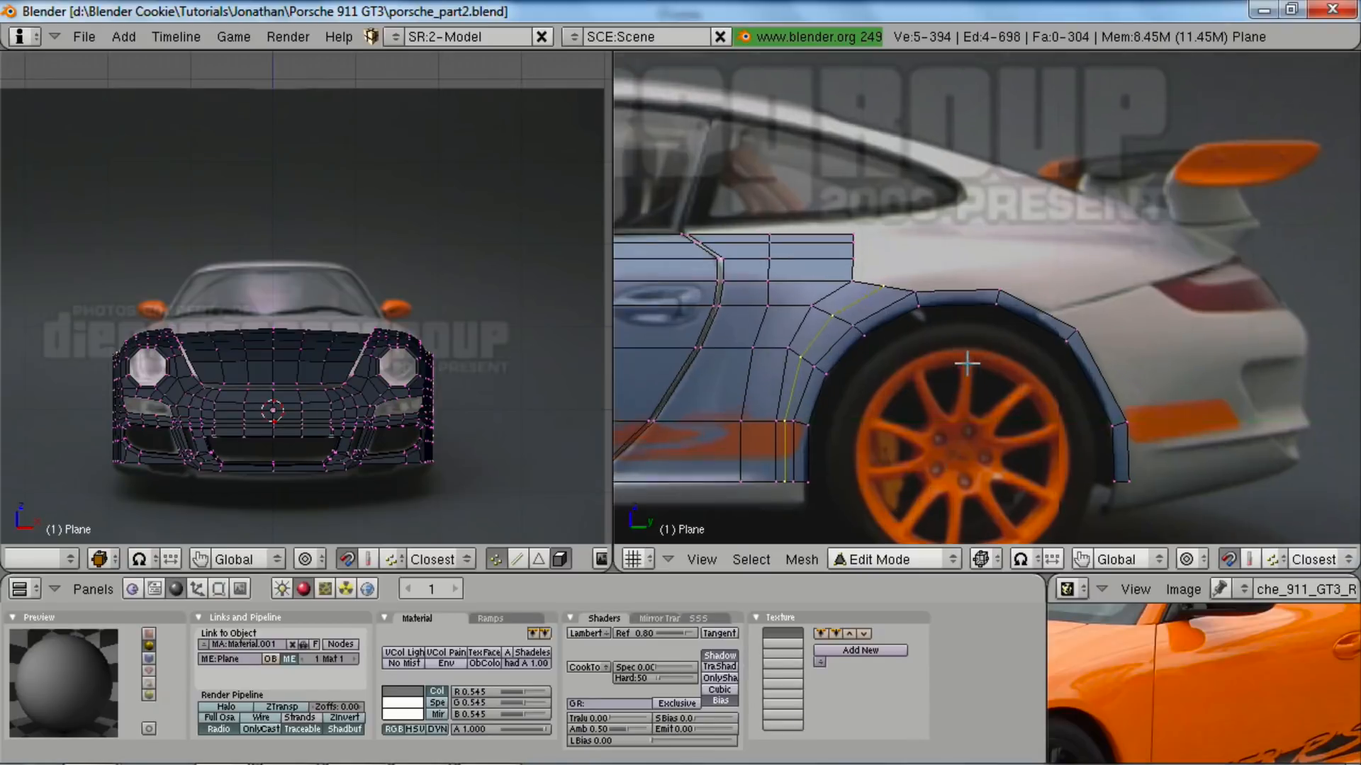
{"action": "scroll", "coordinate": [990, 346], "scroll_direction": "up", "scroll_amount": 2}
{"action": "scroll", "coordinate": [1028, 342], "scroll_direction": "down", "scroll_amount": 3}
{"action": "scroll", "coordinate": [964, 356], "scroll_direction": "up", "scroll_amount": 2}
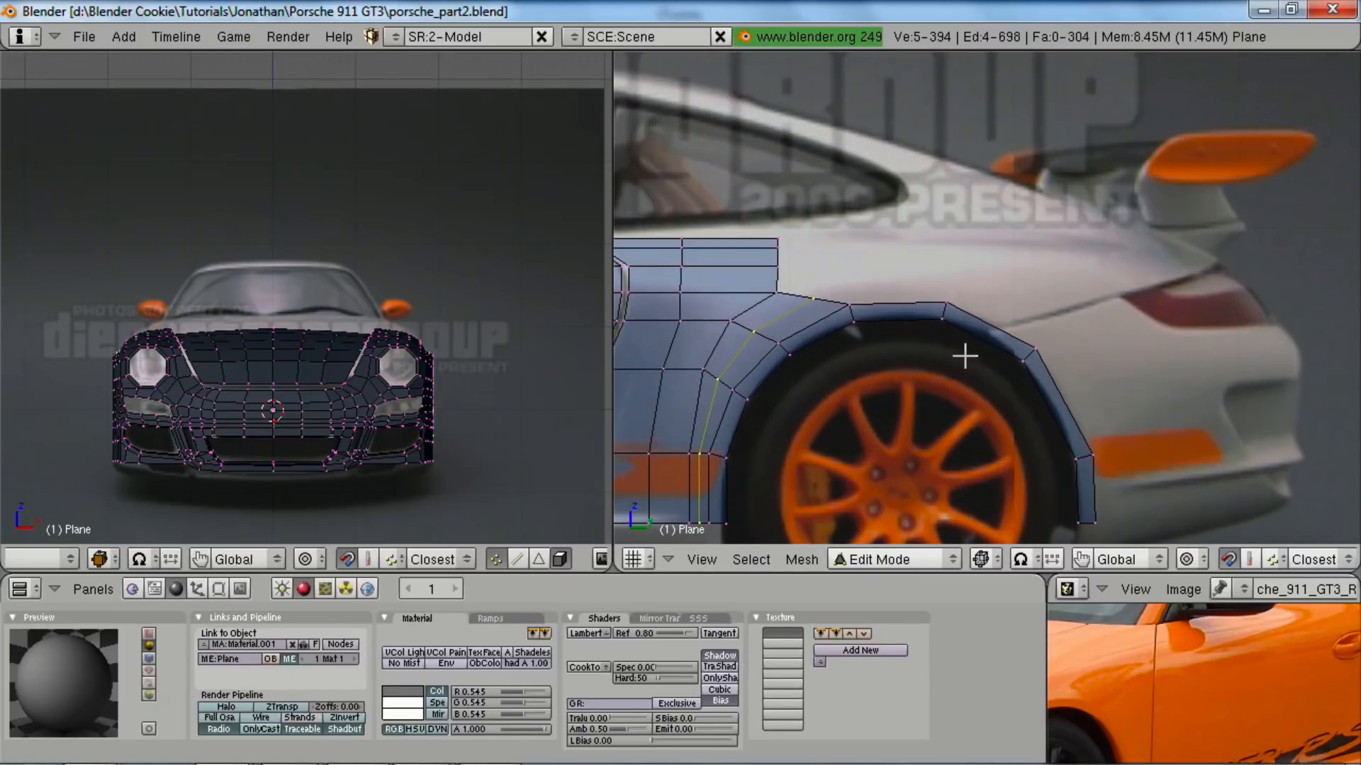
{"action": "key", "text": "a"}
{"action": "mouse_move", "coordinate": [895, 343]}
{"action": "middle_mouse_down", "text": "shift"}
{"action": "mouse_move", "coordinate": [893, 317]}
{"action": "mouse_move", "coordinate": [914, 323]}
{"action": "middle_mouse_up", "text": "shift"}
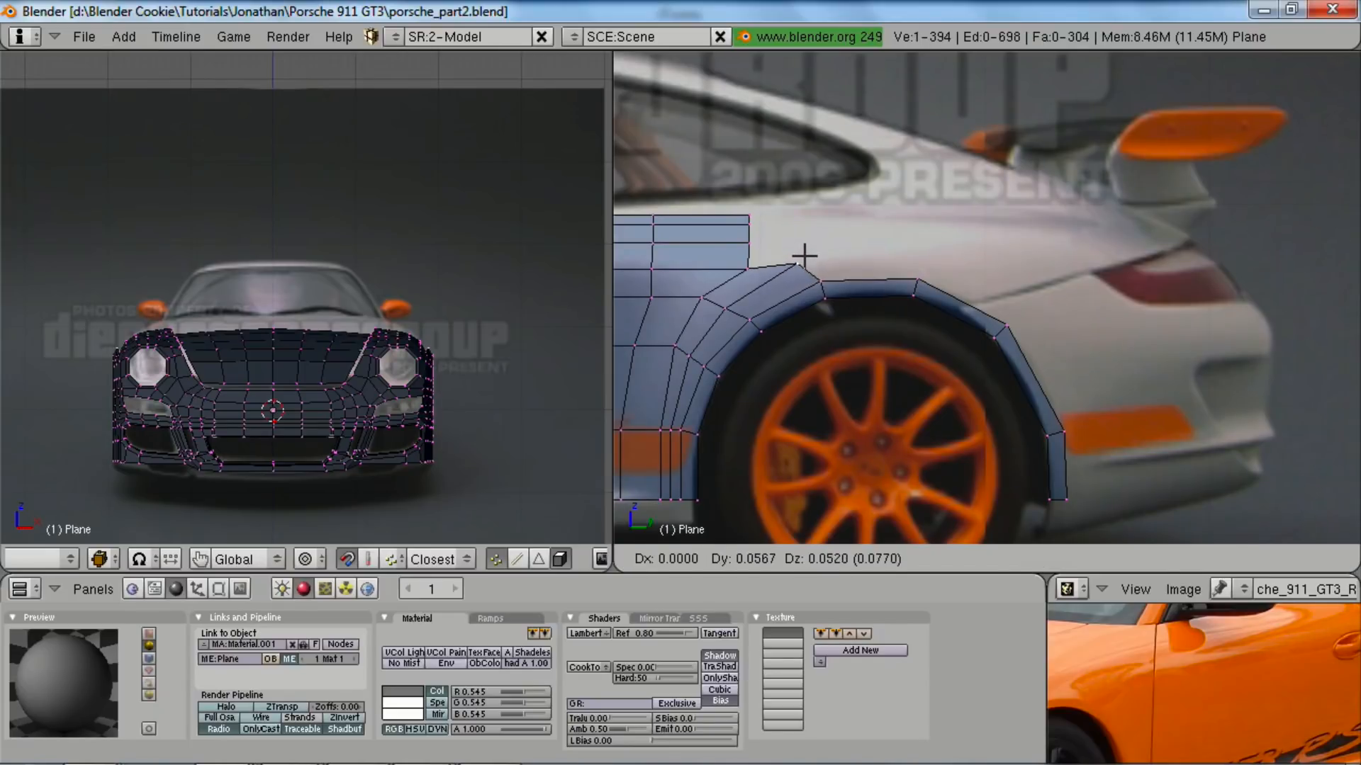
{"action": "left_click", "coordinate": [799, 259]}
- Extrude the four outer vertices along the arch's rear curve, then scale and move them outward into a wider fender strip
{"action": "right_click", "coordinate": [1005, 324], "text": "shift"}
{"action": "right_click", "coordinate": [1066, 433], "text": "shift"}
{"action": "right_click", "coordinate": [1091, 502], "text": "shift"}
{"action": "key", "text": "e"}
{"action": "left_click", "coordinate": [1143, 464]}
{"action": "right_click", "coordinate": [1143, 465]}
{"action": "key", "text": "s"}
{"action": "left_click", "coordinate": [1173, 475]}
{"action": "key", "text": "g"}
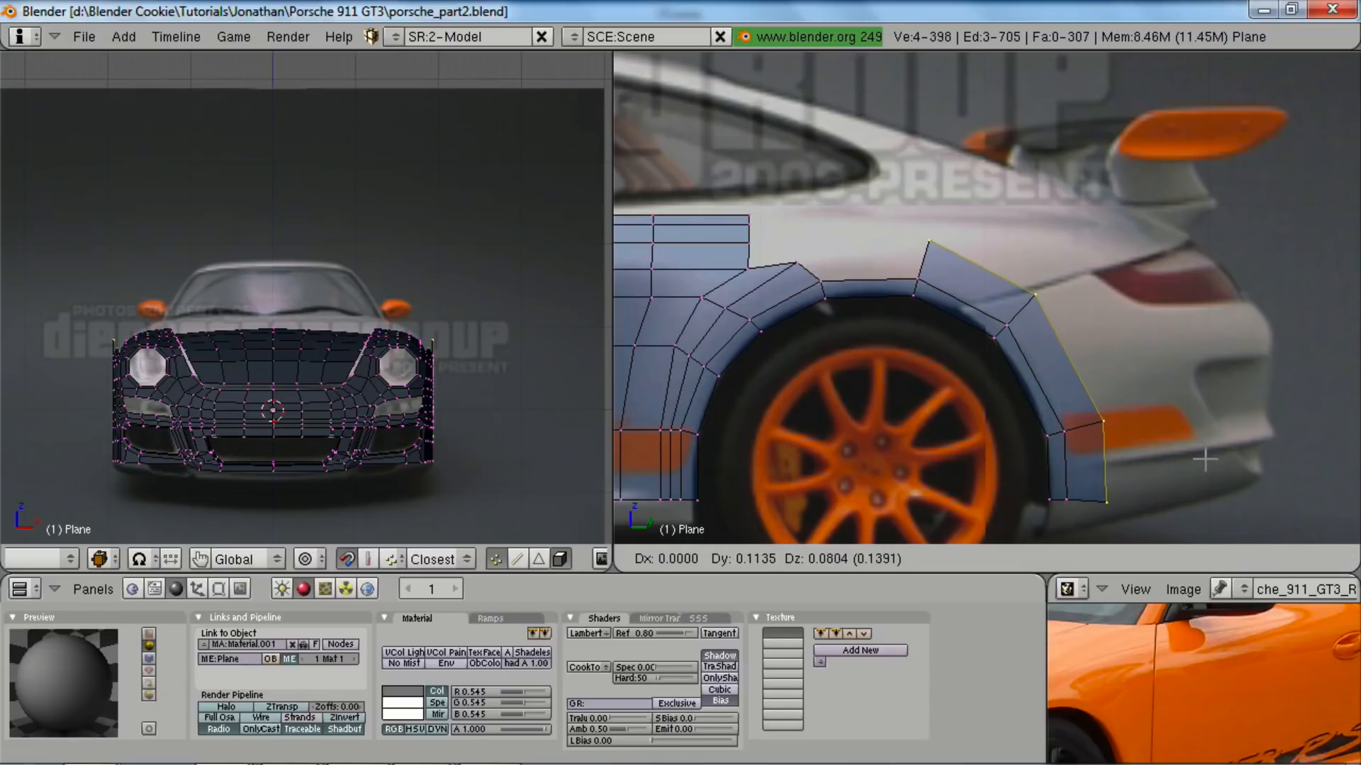
{"action": "left_click", "coordinate": [1204, 457]}
- Fill the gap above the wheel arch with a face between the new rear strip and the front loop's end
{"action": "key", "text": "a"}
{"action": "right_click", "coordinate": [918, 278], "text": "shift"}
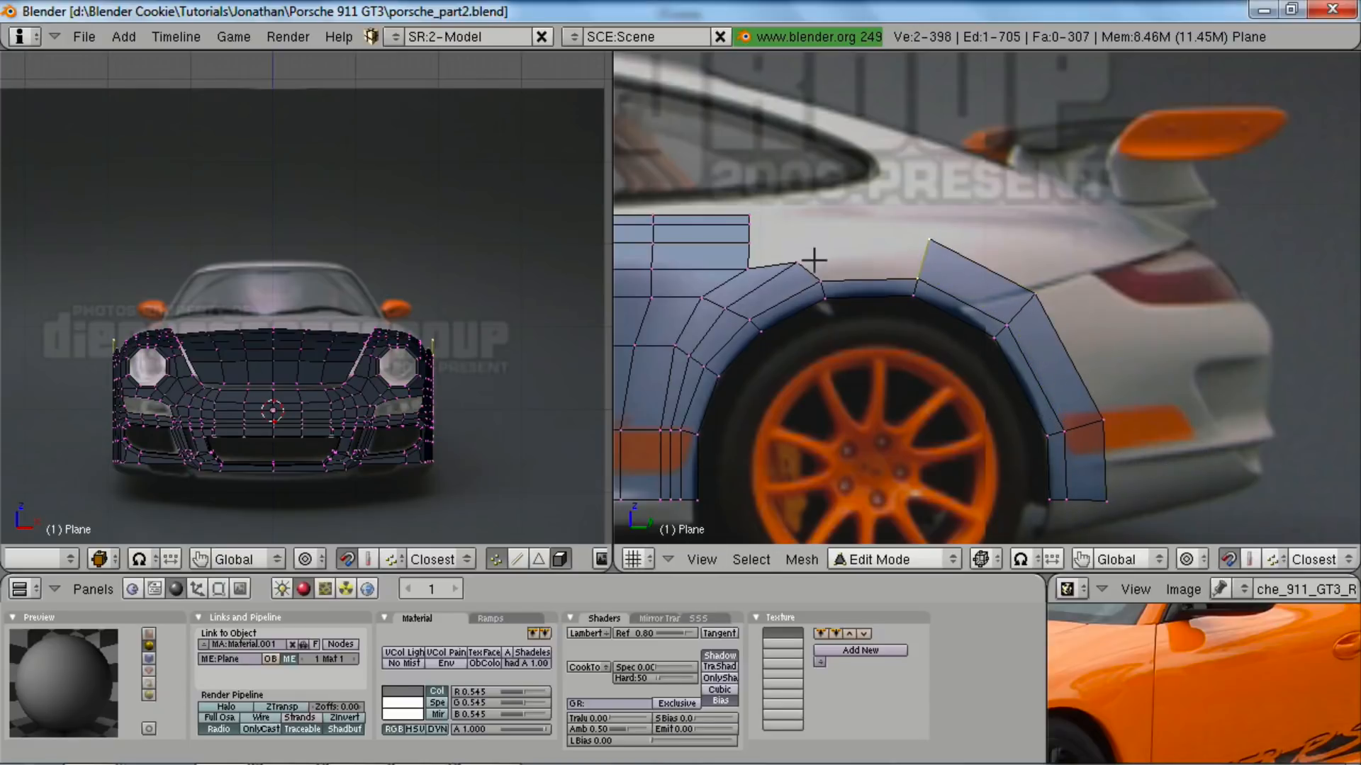
{"action": "key", "text": "f"}
- Adjust the two upper outer vertices of the rear fender strip to even out its curve
{"action": "key", "text": "a"}
{"action": "right_click", "coordinate": [1049, 292], "text": "shift"}
{"action": "key", "text": "g"}
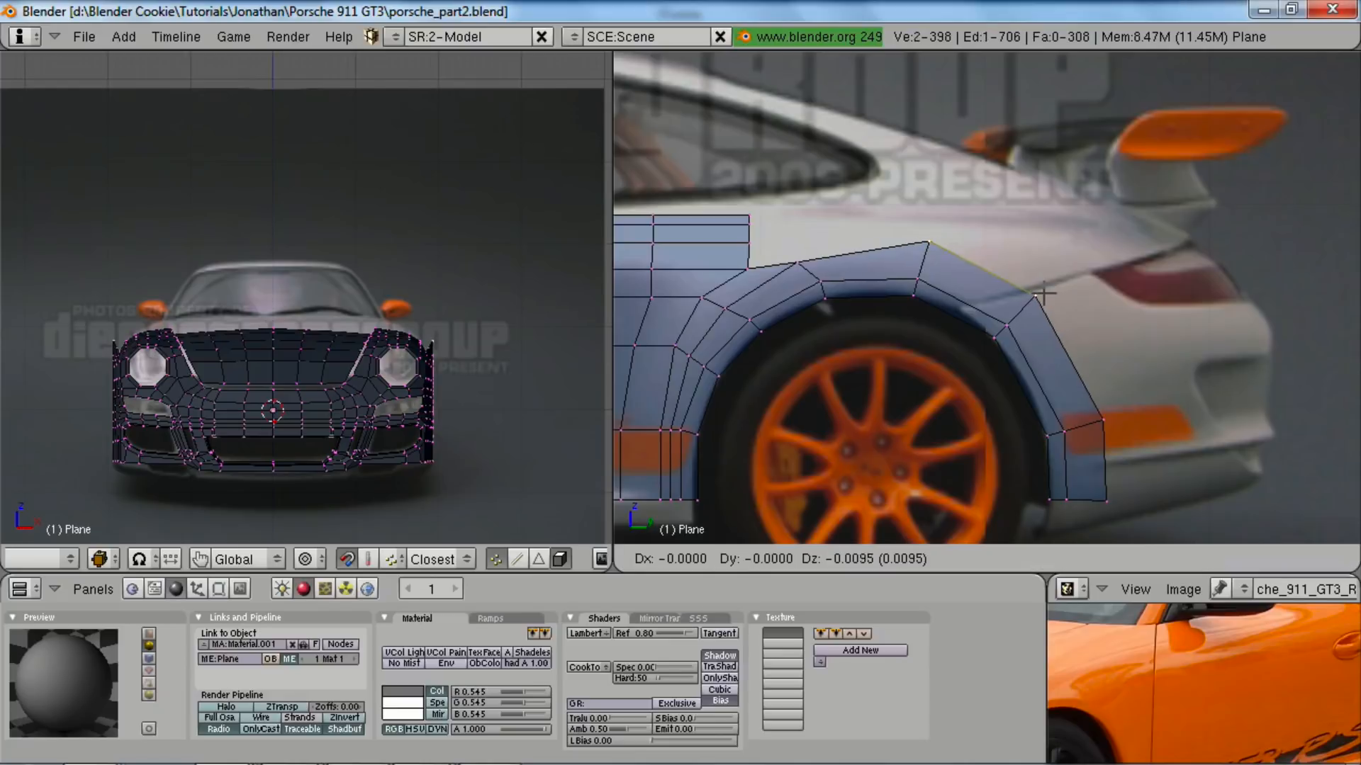
{"action": "left_click", "coordinate": [1040, 300]}
{"action": "right_click", "coordinate": [1040, 300]}
{"action": "key", "text": "g"}
{"action": "left_click", "coordinate": [1041, 306]}
- Reposition the rear fender strip's lower outer vertices and move the arch leg's bottom vertex along Z to level the lower edge
{"action": "right_click", "coordinate": [1102, 418]}
{"action": "key", "text": "g"}
{"action": "left_click", "coordinate": [1099, 421]}
{"action": "right_click", "coordinate": [1110, 501]}
{"action": "key", "text": "g"}
{"action": "left_click", "coordinate": [1101, 497]}
{"action": "right_click", "coordinate": [1067, 499]}
{"action": "key", "text": "g"}
{"action": "key", "text": "z"}
{"action": "left_click", "coordinate": [1062, 498]}
{"action": "middle_click_drag", "start_coordinate": [1076, 491], "coordinate": [1082, 478], "text": "shift"}
{"action": "right_click", "coordinate": [1104, 414]}
{"action": "key", "text": "g"}
{"action": "key", "text": "y"}
{"action": "left_click", "coordinate": [1103, 410]}
{"action": "middle_click_drag", "start_coordinate": [865, 394], "coordinate": [910, 373], "text": "shift"}
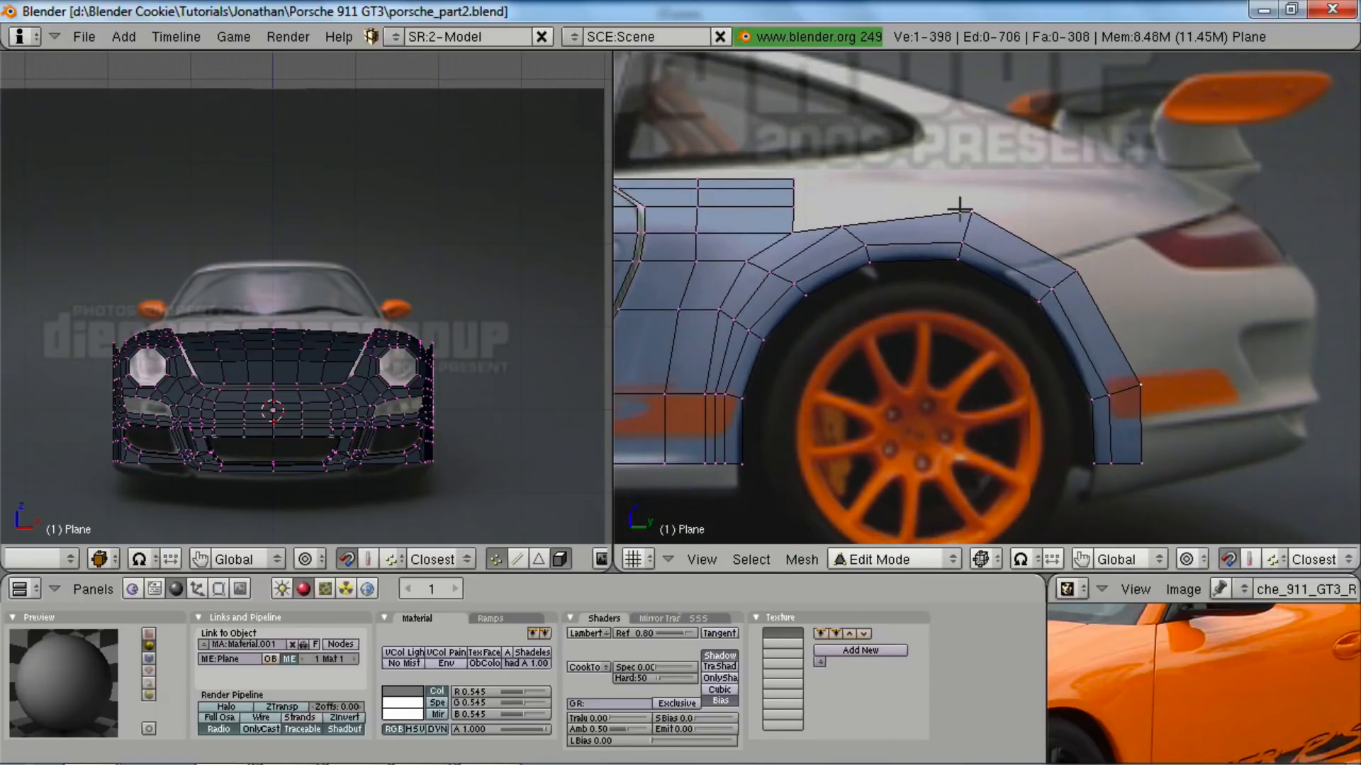
- Flatten the two outer vertices above the wheel to the same height by scaling them to 0 along Z
{"action": "right_click", "coordinate": [833, 225], "text": "shift"}
{"action": "key", "text": "s"}
{"action": "key", "text": "z"}
{"action": "key", "text": "0"}
{"action": "key", "text": "Return"}
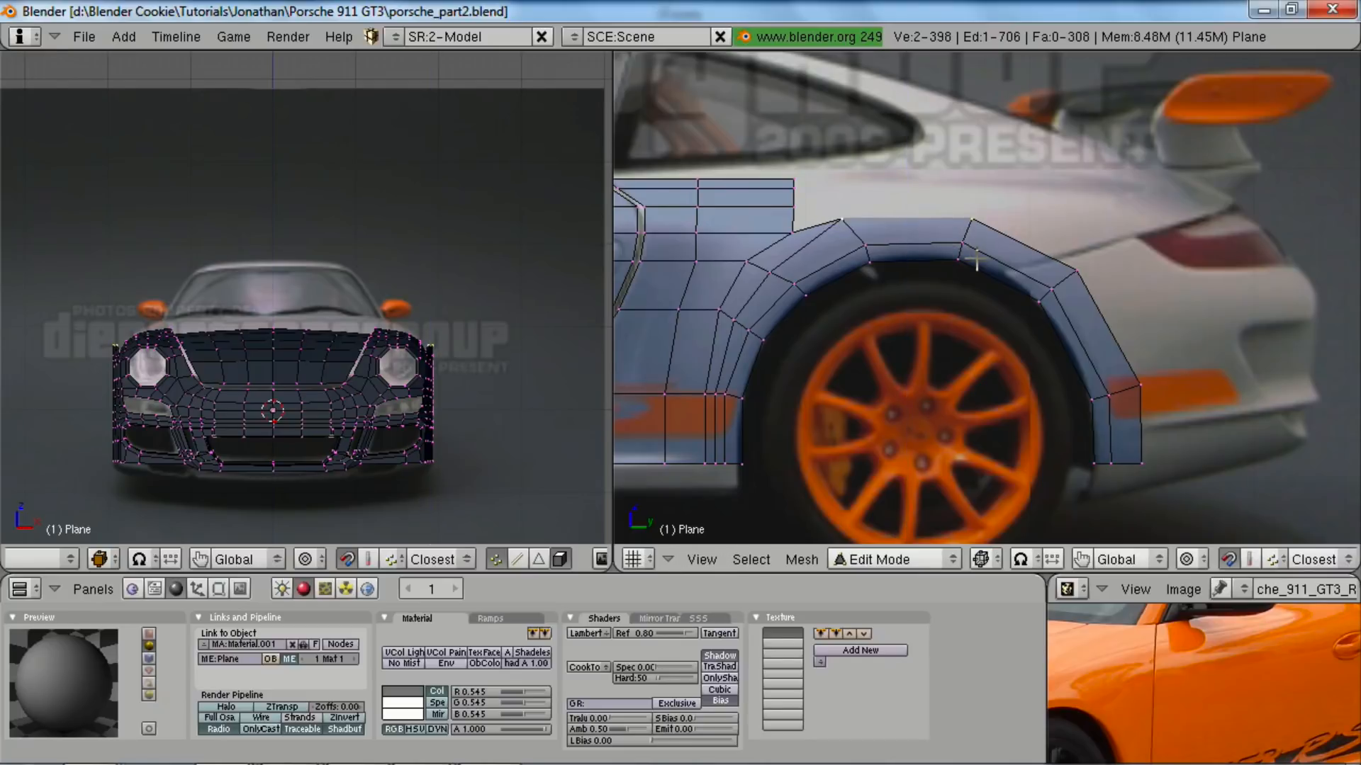
{"action": "scroll", "coordinate": [976, 260], "scroll_direction": "up", "scroll_amount": 2}
{"action": "scroll", "coordinate": [537, 358], "scroll_direction": "up", "scroll_amount": 2}
{"action": "scroll", "coordinate": [431, 282], "scroll_direction": "up", "scroll_amount": 3}
{"action": "middle_click_drag", "start_coordinate": [538, 359], "coordinate": [327, 336], "text": "shift"}
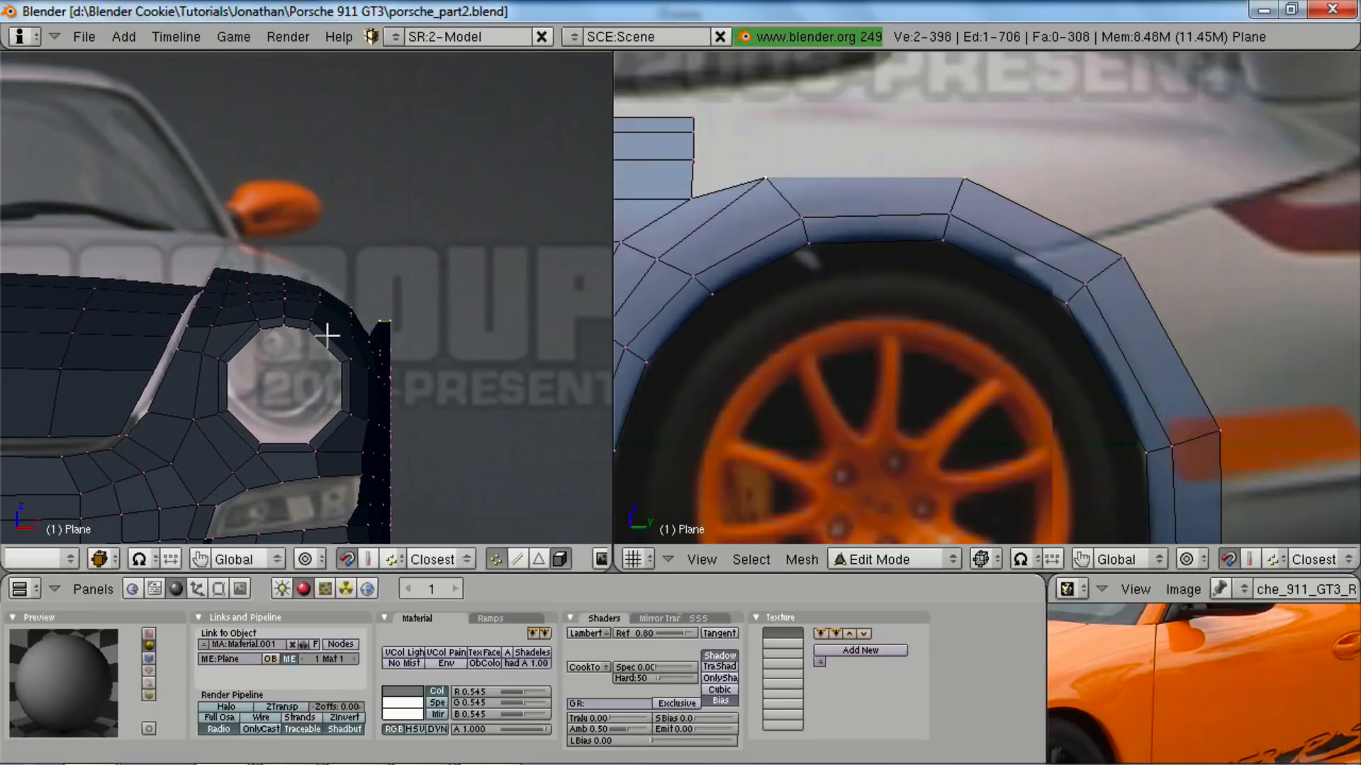
{"action": "key", "text": "g"}
{"action": "key", "text": "z"}
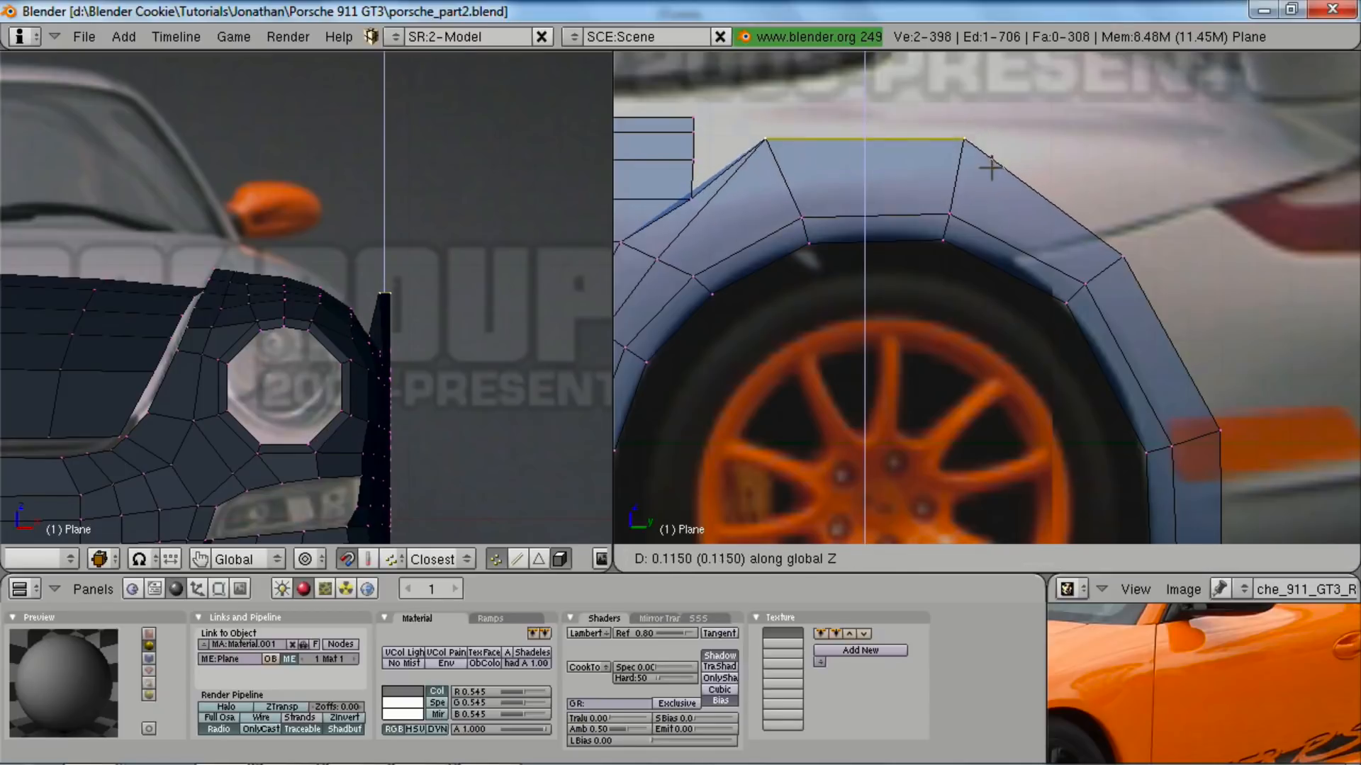
{"action": "left_click", "coordinate": [994, 191]}
- Extrude the outer edge above the rear wheel upward along global Z to form a new fender strip
{"action": "key", "text": "e"}
{"action": "left_click", "coordinate": [970, 229]}
{"action": "key", "text": "z"}
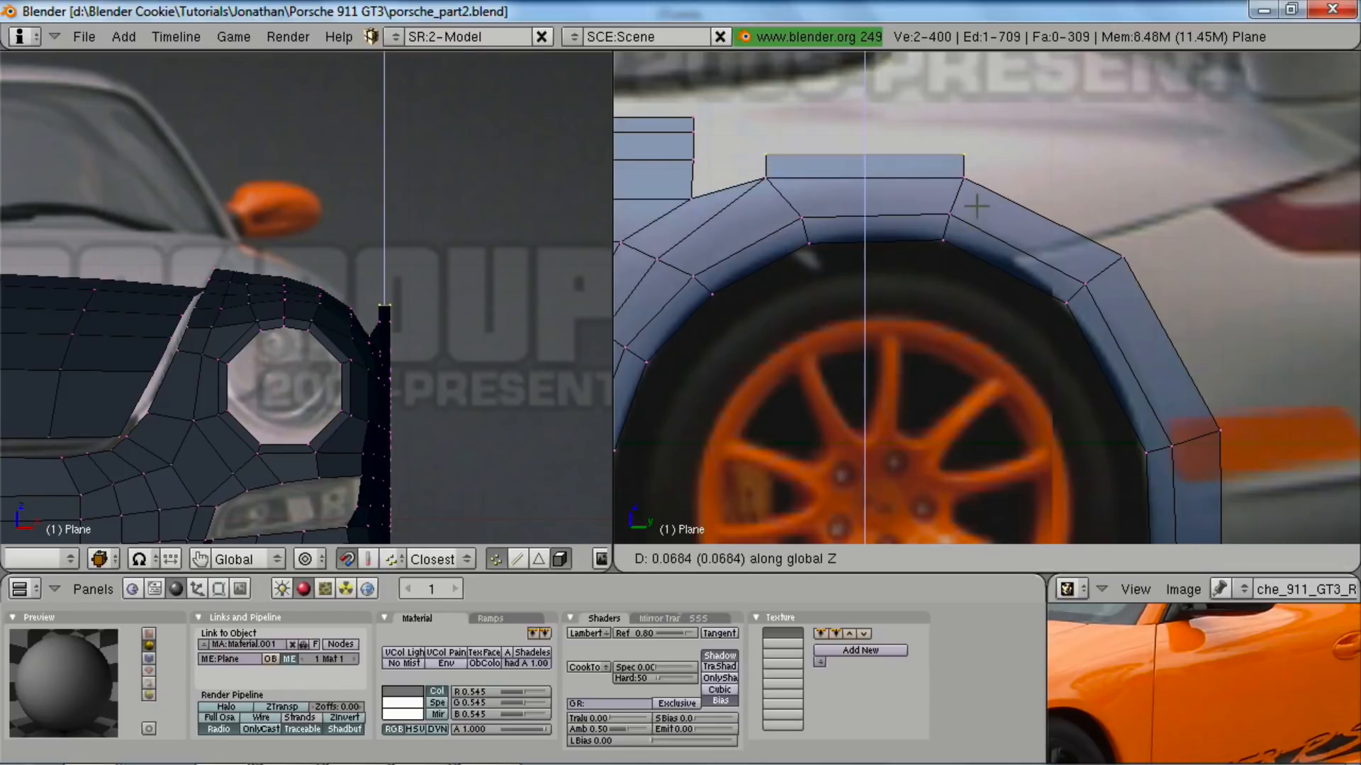
{"action": "left_click", "coordinate": [985, 183]}
{"action": "scroll", "coordinate": [373, 349], "scroll_direction": "up", "scroll_amount": 2}
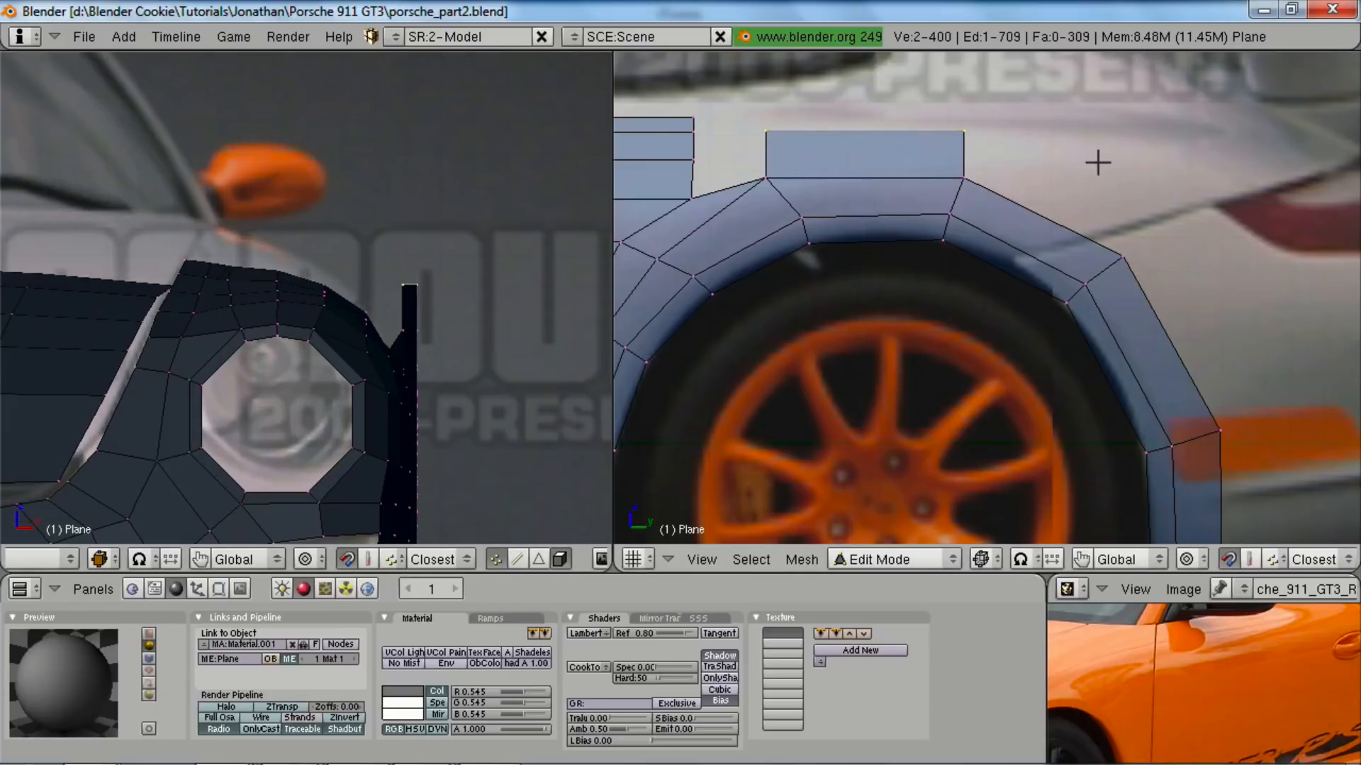
- Move both edges of the new strip above the wheel arch inward along global X
{"action": "right_click", "coordinate": [865, 179]}
{"action": "key", "text": "g"}
{"action": "left_click", "coordinate": [444, 345]}
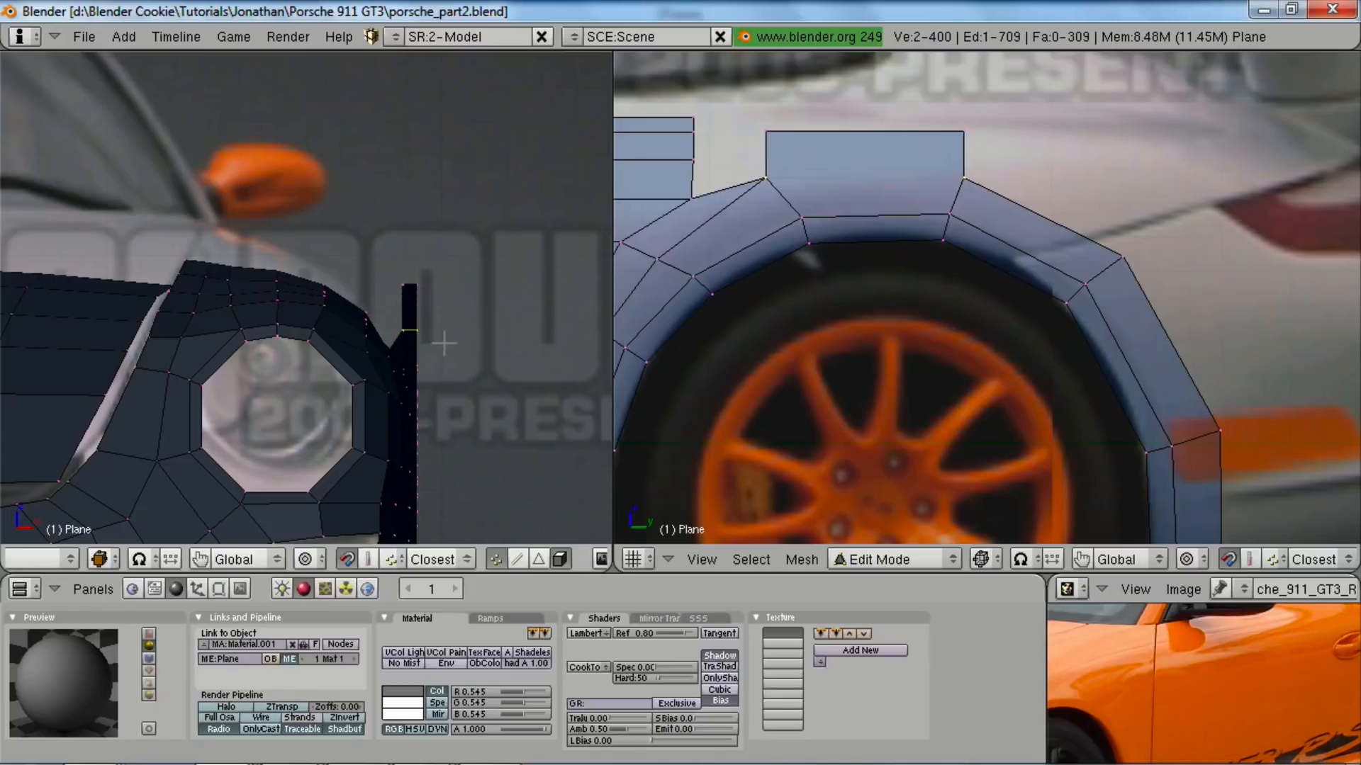
{"action": "right_click", "coordinate": [408, 280], "text": "shift"}
{"action": "key", "text": "g"}
{"action": "key", "text": "x"}
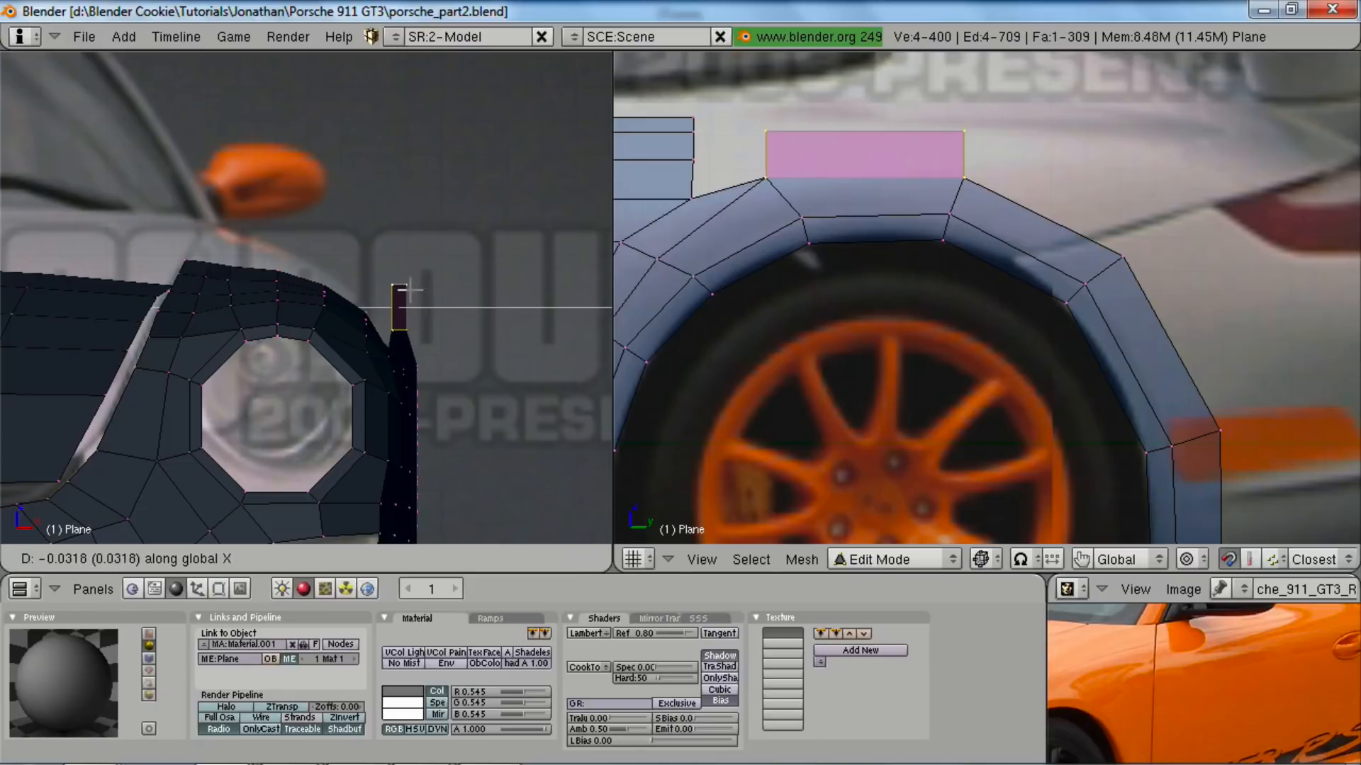
{"action": "left_click", "coordinate": [405, 289]}
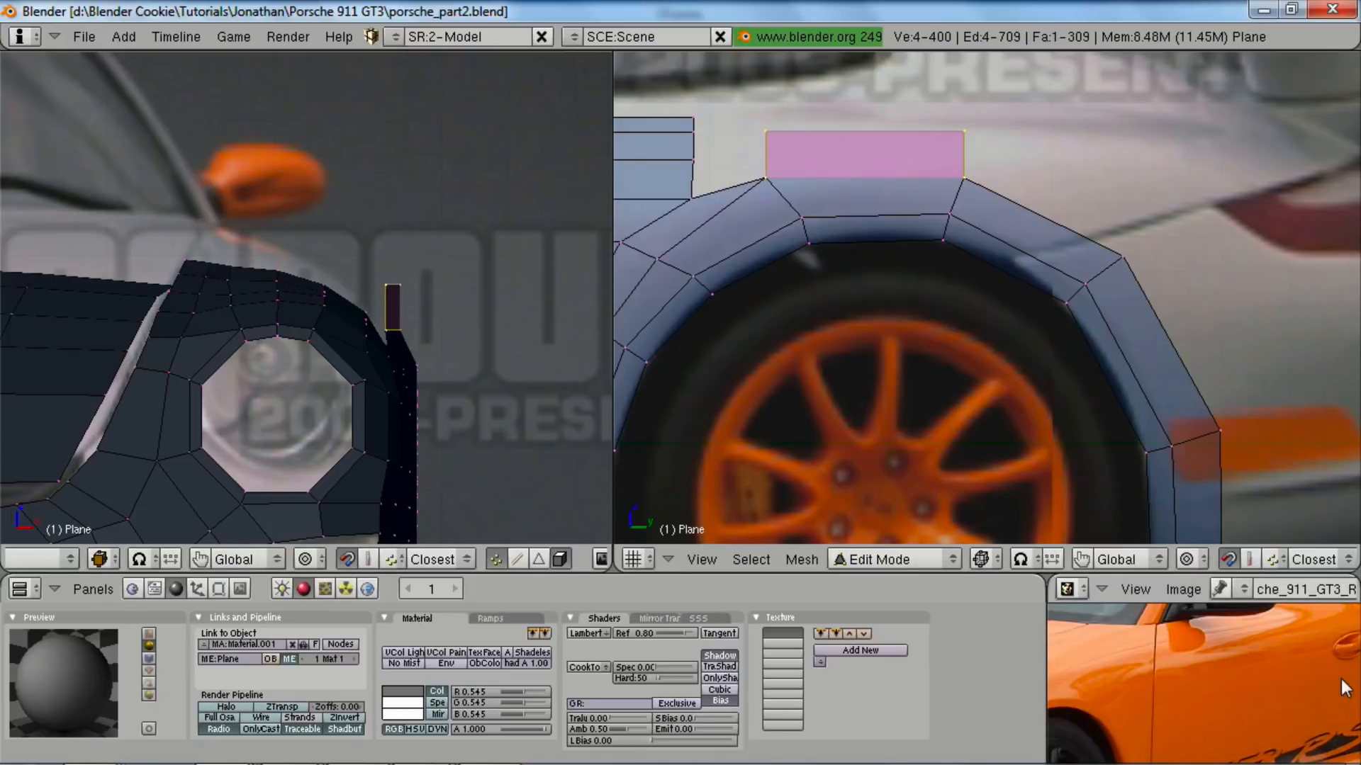
- Check the reference photo, lower the strip's upper edge slightly along Z, and extrude it up and inward toward the body
{"action": "key", "text": "ctrl+Up"}
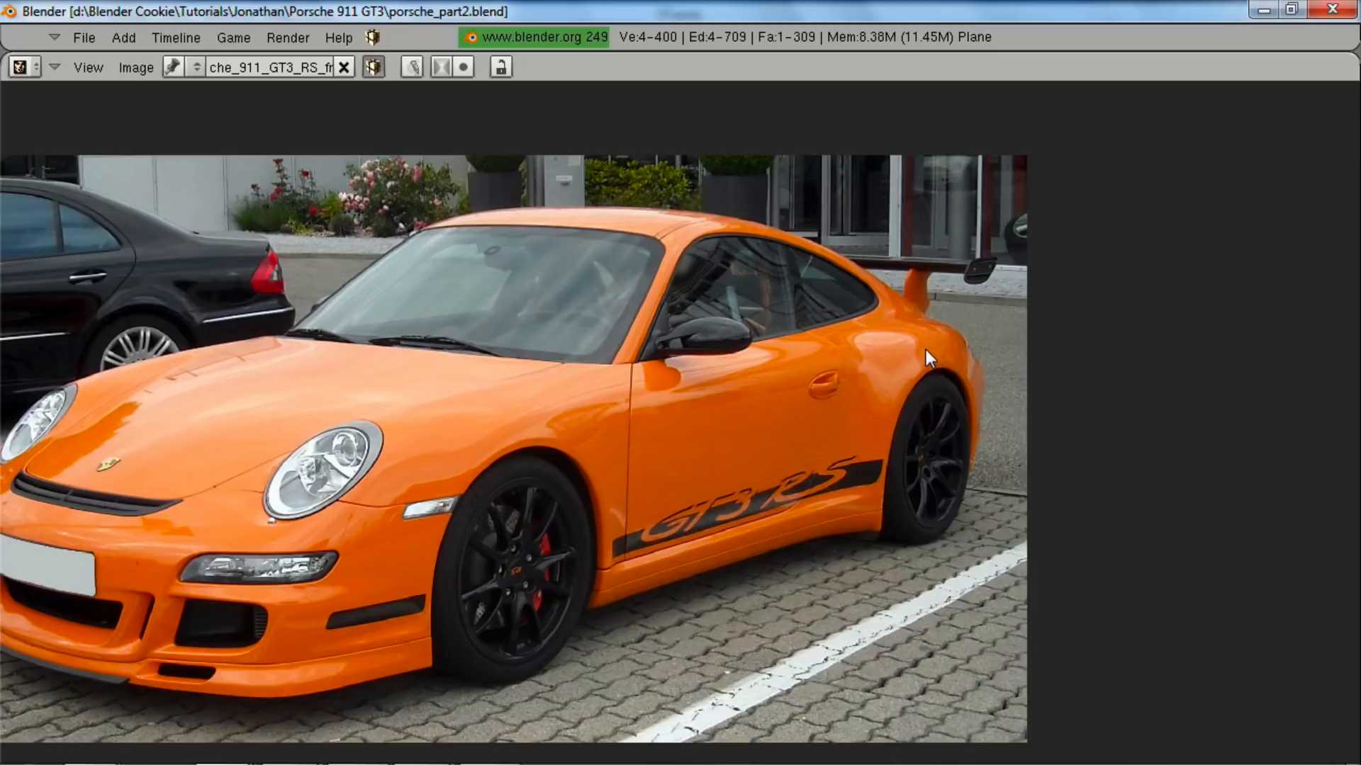
{"action": "key", "text": "ctrl+Down"}
{"action": "key", "text": "a"}
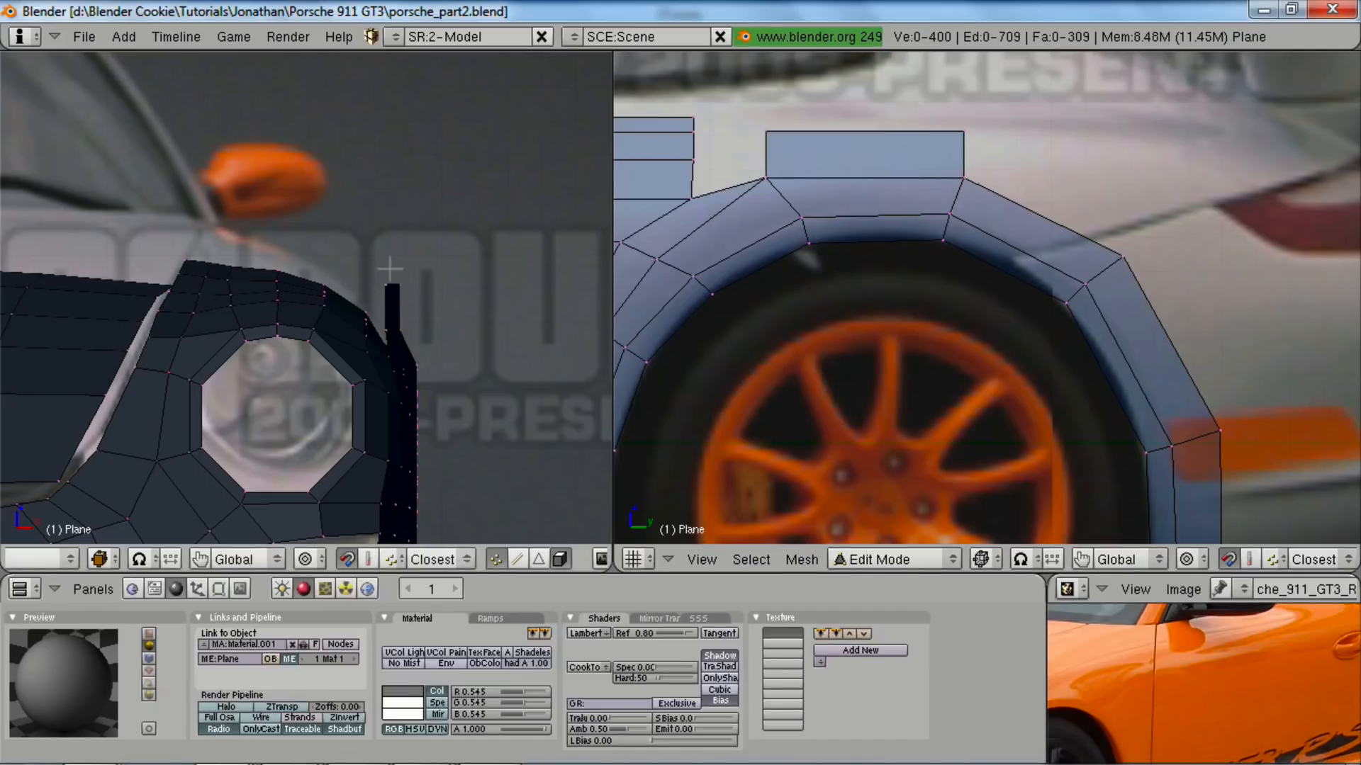
{"action": "right_click", "coordinate": [902, 135]}
{"action": "key", "text": "g"}
{"action": "key", "text": "z"}
{"action": "left_click", "coordinate": [902, 142]}
{"action": "key", "text": "e"}
{"action": "key", "text": "z"}
{"action": "left_click", "coordinate": [476, 390]}
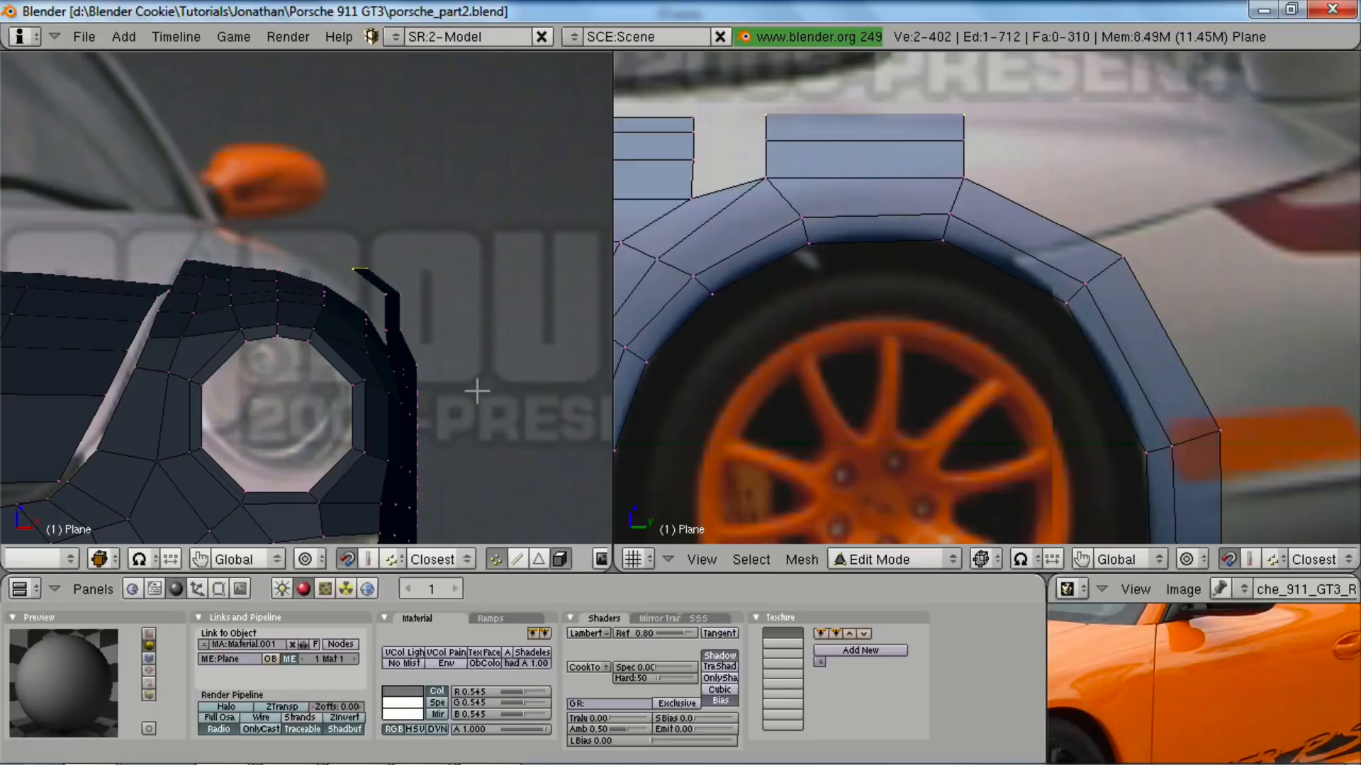
- Straighten the new top edge and the strip below it by scaling each to 0 along X
{"action": "key", "text": "s"}
{"action": "key", "text": "x"}
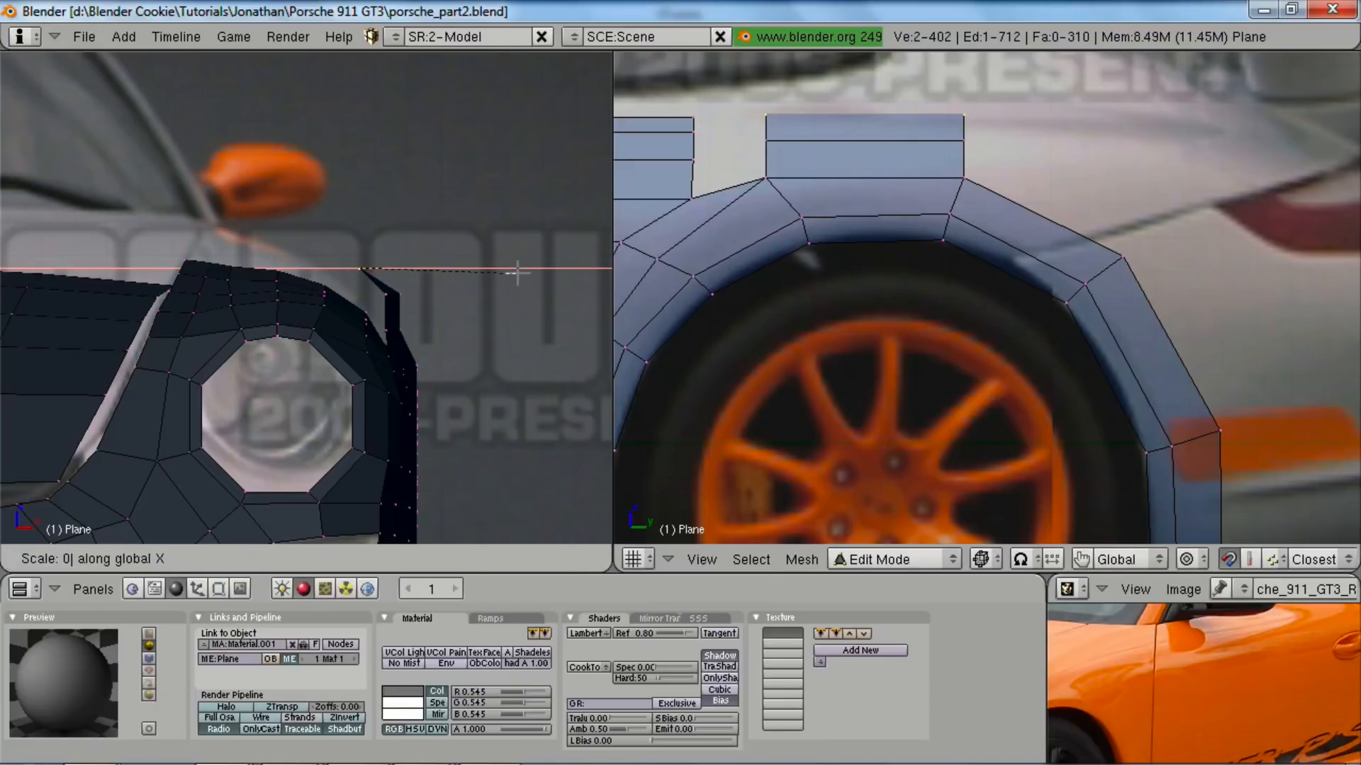
{"action": "left_click", "coordinate": [517, 273]}
{"action": "key", "text": "z"}
{"action": "key", "text": "a"}
{"action": "left_click_drag", "start_coordinate": [376, 285], "coordinate": [430, 339]}
{"action": "key", "text": "s"}
{"action": "key", "text": "x"}
{"action": "key", "text": "0"}
{"action": "key", "text": "Return"}
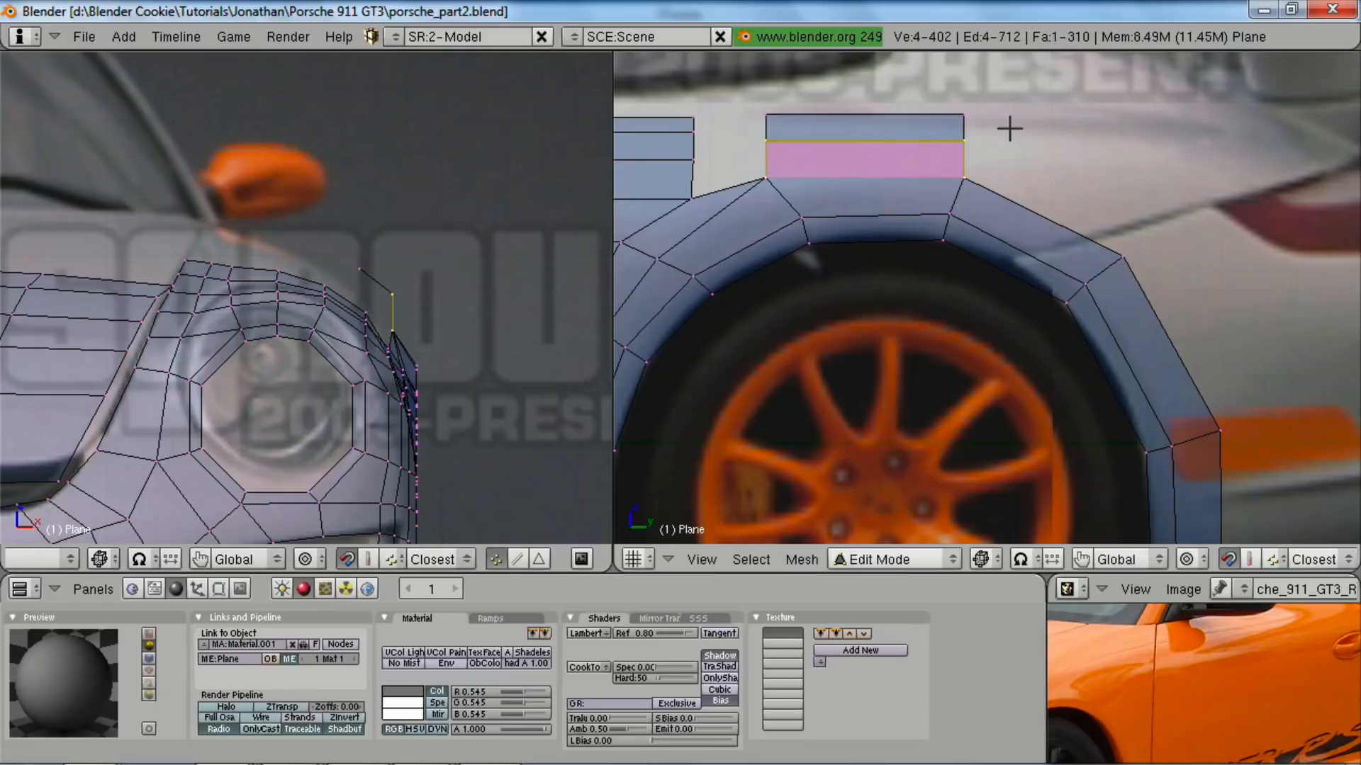
{"action": "key", "text": "alt+z"}
{"action": "key", "text": "a"}
{"action": "key", "text": "b"}
{"action": "left_click_drag", "start_coordinate": [763, 197], "coordinate": [991, 306]}
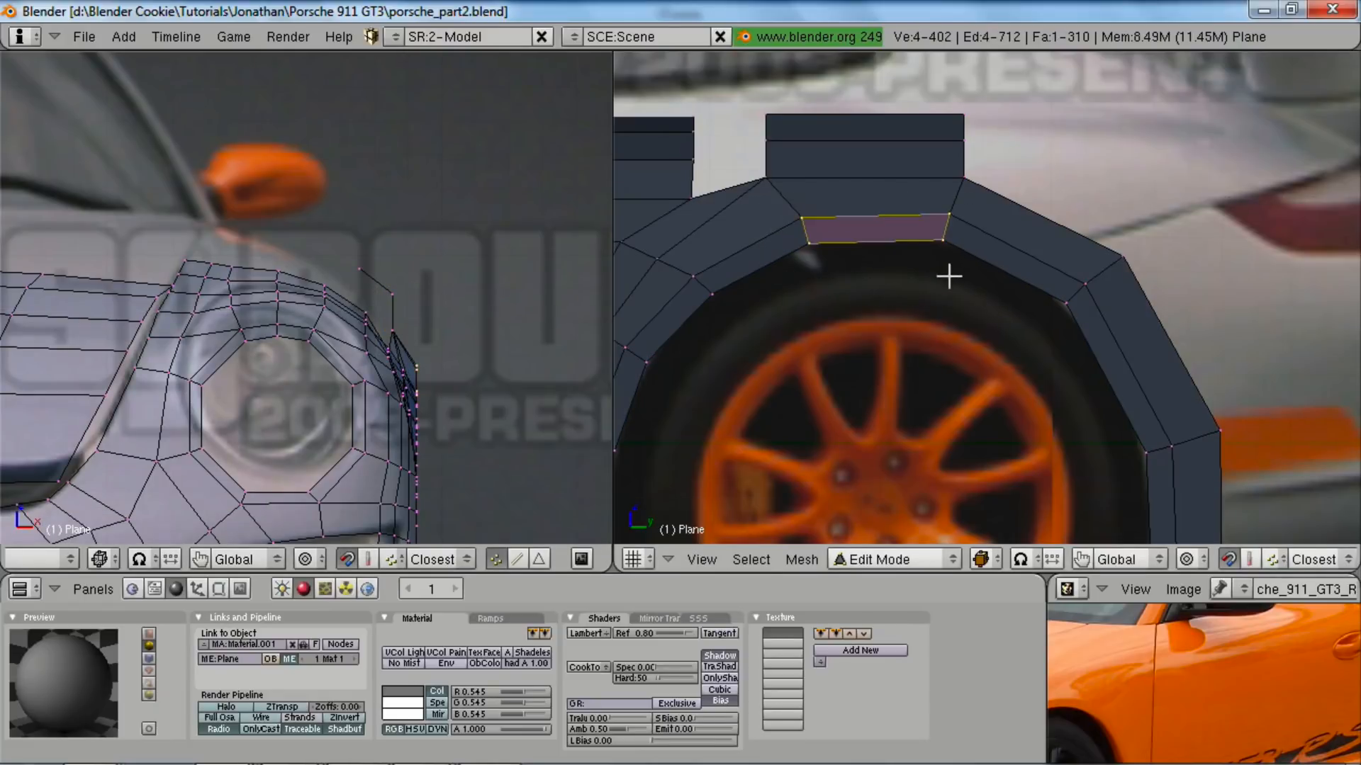
{"action": "key", "text": "a"}
- Fill the lower gap between the door-side strip and the strip above the wheel arch with a face
{"action": "scroll", "coordinate": [835, 221], "scroll_direction": "down", "scroll_amount": 3}
{"action": "scroll", "coordinate": [835, 221], "scroll_direction": "up", "scroll_amount": 3}
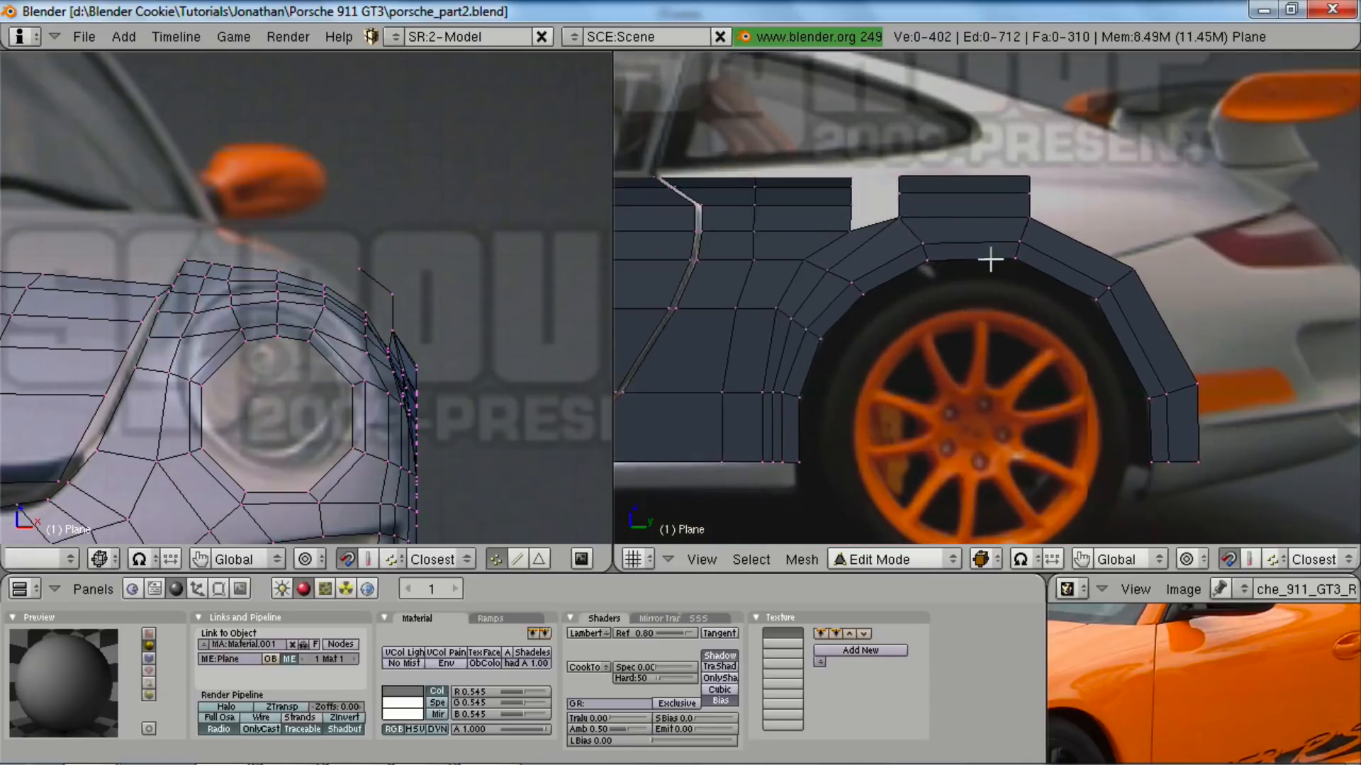
{"action": "right_click_drag", "start_coordinate": [862, 193], "coordinate": [860, 204]}
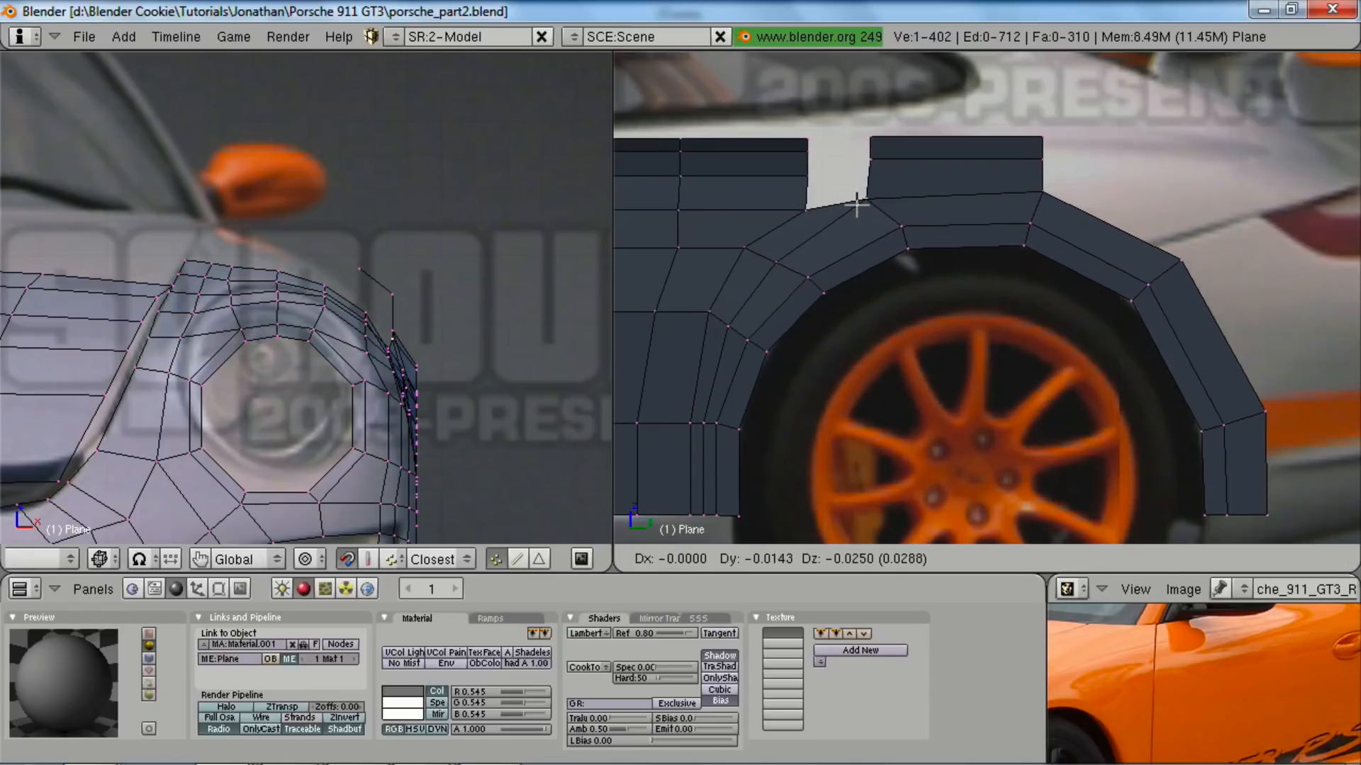
{"action": "right_click", "coordinate": [857, 205]}
{"action": "right_click", "coordinate": [869, 153], "text": "shift"}
{"action": "right_click", "coordinate": [815, 213], "text": "shift"}
{"action": "right_click", "coordinate": [811, 179], "text": "shift"}
{"action": "key", "text": "f"}
{"action": "key", "text": "a"}
- Reposition the lower corner vertex of the filled gap and fill the opening above it with another face
{"action": "right_click_drag", "start_coordinate": [807, 211], "coordinate": [811, 167]}
{"action": "left_click", "coordinate": [814, 199]}
{"action": "key", "text": "a"}
{"action": "left_click", "coordinate": [811, 165]}
{"action": "right_click", "coordinate": [810, 149], "text": "shift"}
{"action": "right_click", "coordinate": [867, 136], "text": "shift"}
{"action": "right_click", "coordinate": [878, 165], "text": "shift"}
{"action": "key", "text": "f"}
- Nudge a vertex beside the filled faces to follow the reference photo, and check the fender's shape in Object Mode
{"action": "middle_click_drag", "start_coordinate": [473, 313], "coordinate": [404, 338]}
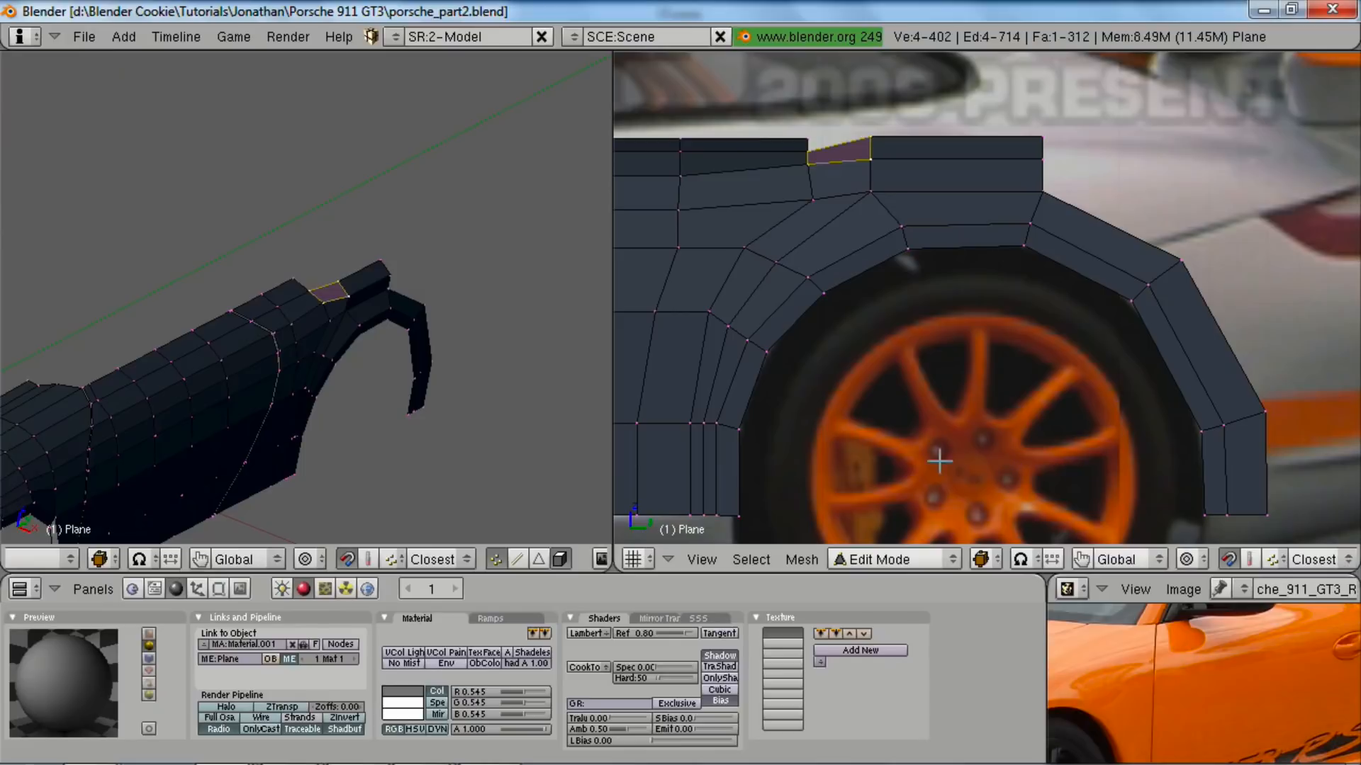
{"action": "key", "text": "ctrl+Up"}
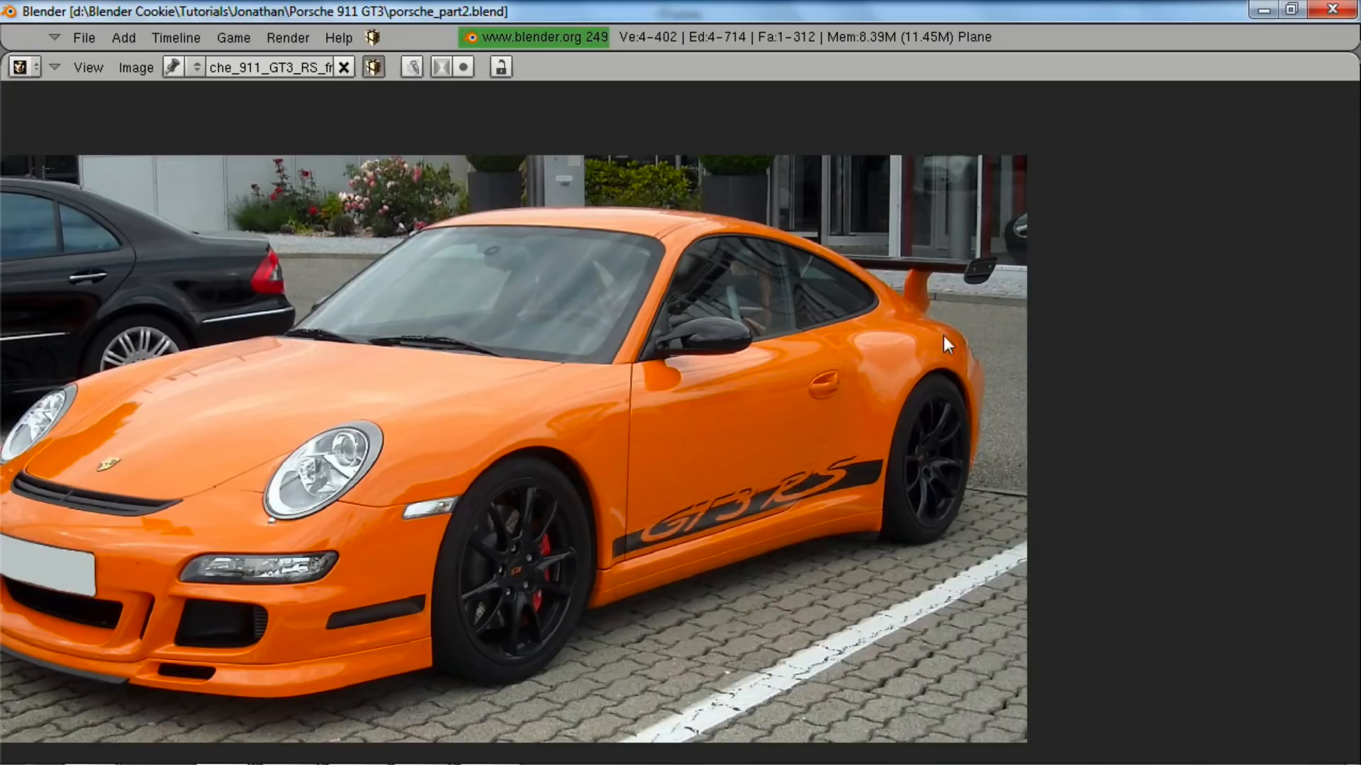
{"action": "key", "text": "ctrl+Down"}
{"action": "scroll", "coordinate": [343, 368], "scroll_direction": "up", "scroll_amount": 3}
{"action": "middle_click_drag", "start_coordinate": [343, 368], "coordinate": [388, 323]}
{"action": "key", "text": "a"}
{"action": "right_click", "coordinate": [379, 353]}
{"action": "key", "text": "g"}
{"action": "left_click", "coordinate": [386, 356]}
{"action": "scroll", "coordinate": [287, 323], "scroll_direction": "down", "scroll_amount": 5}
{"action": "key", "text": "Tab"}
{"action": "scroll", "coordinate": [365, 365], "scroll_direction": "up", "scroll_amount": 4}
{"action": "middle_click_drag", "start_coordinate": [359, 380], "coordinate": [300, 380]}
{"action": "scroll", "coordinate": [334, 340], "scroll_direction": "up", "scroll_amount": 4}
{"action": "key", "text": "Tab"}
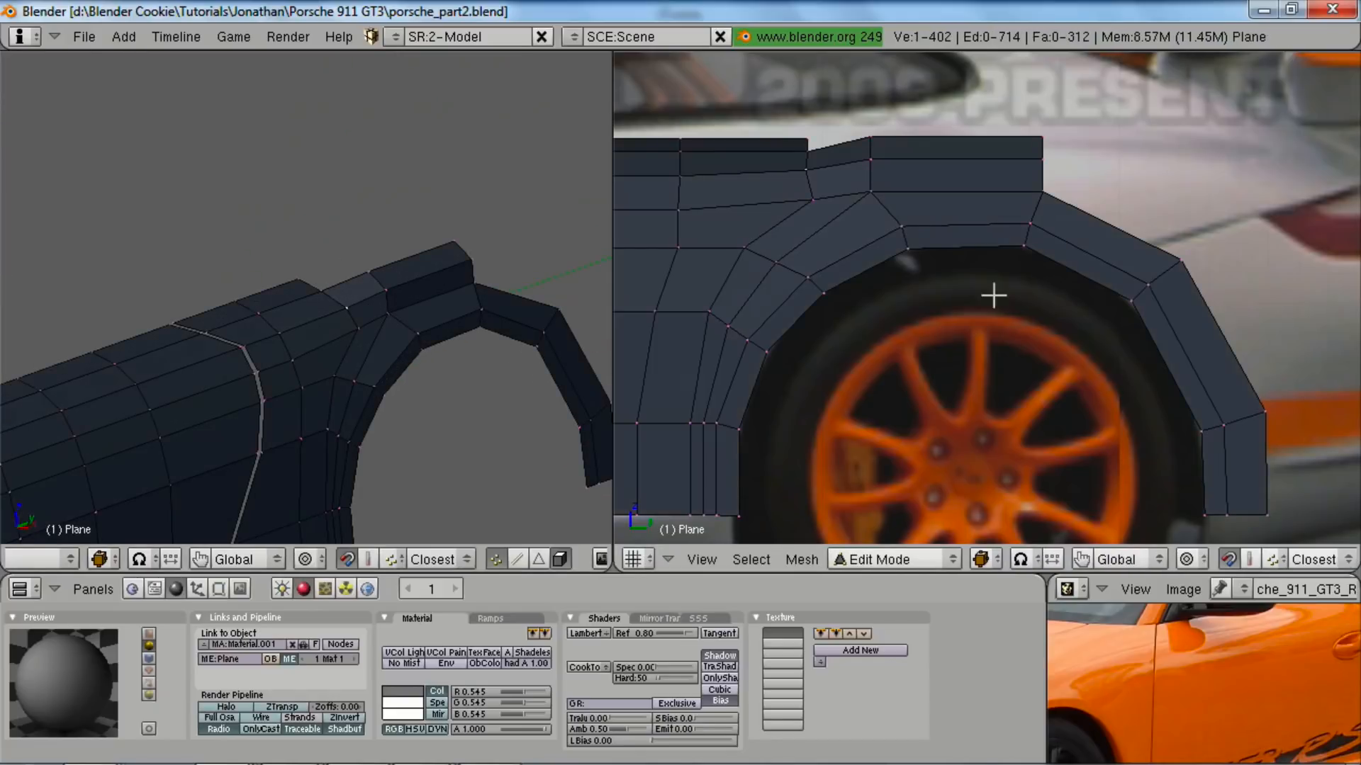
- Raise the two upper vertices at the rear end of the strip behind the door seam
{"action": "key", "text": "z"}
{"action": "middle_click_drag", "start_coordinate": [834, 220], "coordinate": [865, 313], "text": "shift"}
{"action": "right_click_drag", "start_coordinate": [837, 225], "coordinate": [838, 237]}
{"action": "right_click", "coordinate": [839, 239]}
{"action": "right_click", "coordinate": [838, 243], "text": "shift"}
{"action": "scroll", "coordinate": [839, 243], "scroll_direction": "down", "scroll_amount": 3}
{"action": "scroll", "coordinate": [852, 332], "scroll_direction": "up", "scroll_amount": 3}
{"action": "middle_click_drag", "start_coordinate": [852, 332], "coordinate": [929, 396], "text": "shift"}
{"action": "key", "text": "g"}
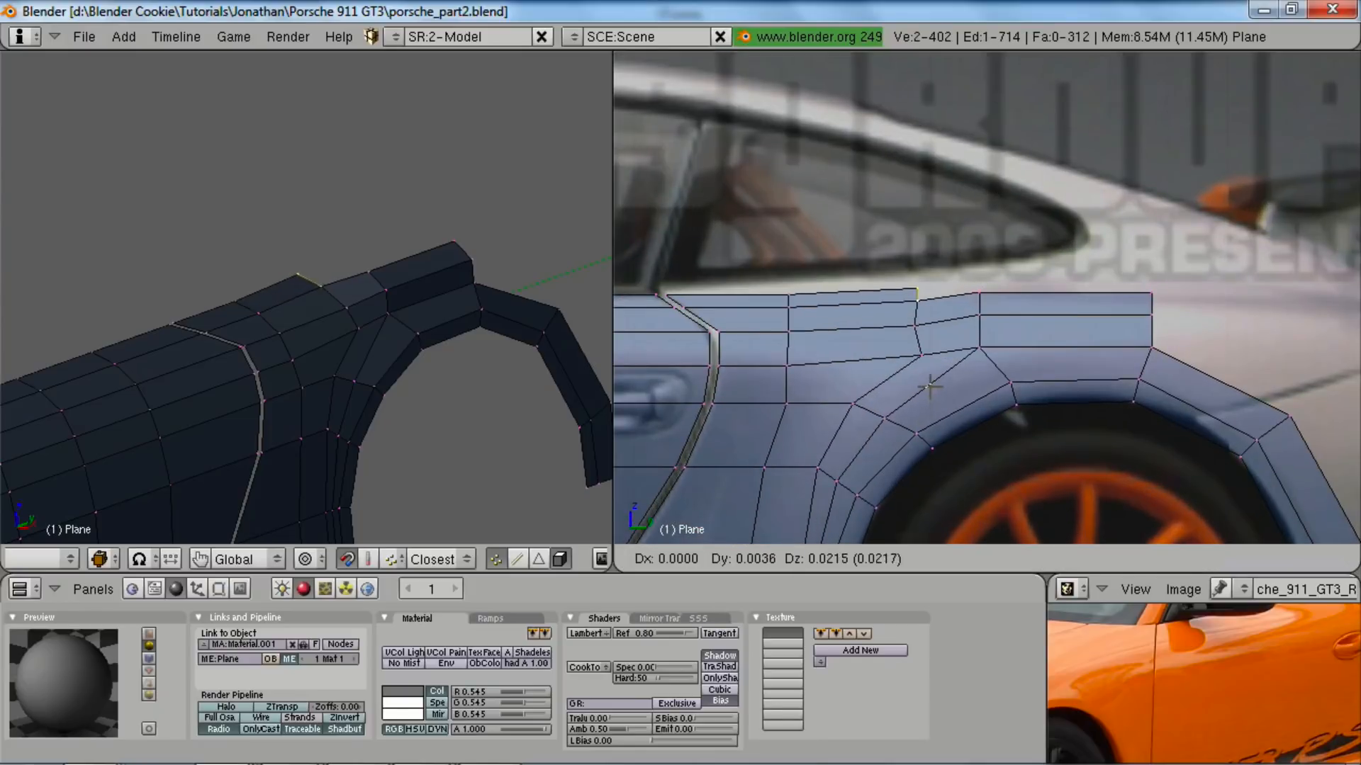
{"action": "left_click", "coordinate": [795, 297]}
- Raise the two upper vertices of the neighbouring column behind the door seam to continue the shoulder line
{"action": "key", "text": "a"}
{"action": "right_click", "coordinate": [793, 305], "text": "shift"}
{"action": "key", "text": "g"}
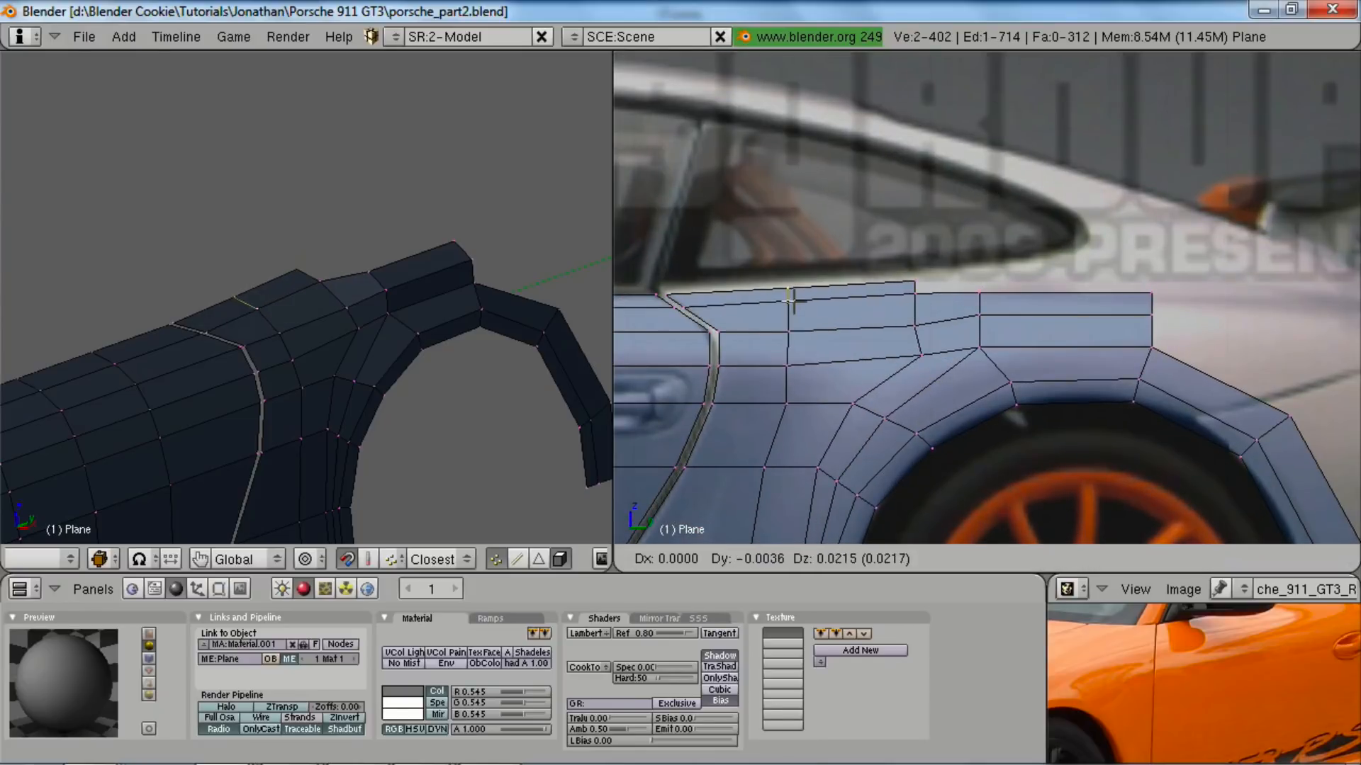
{"action": "left_click", "coordinate": [794, 296]}
{"action": "key", "text": "a"}
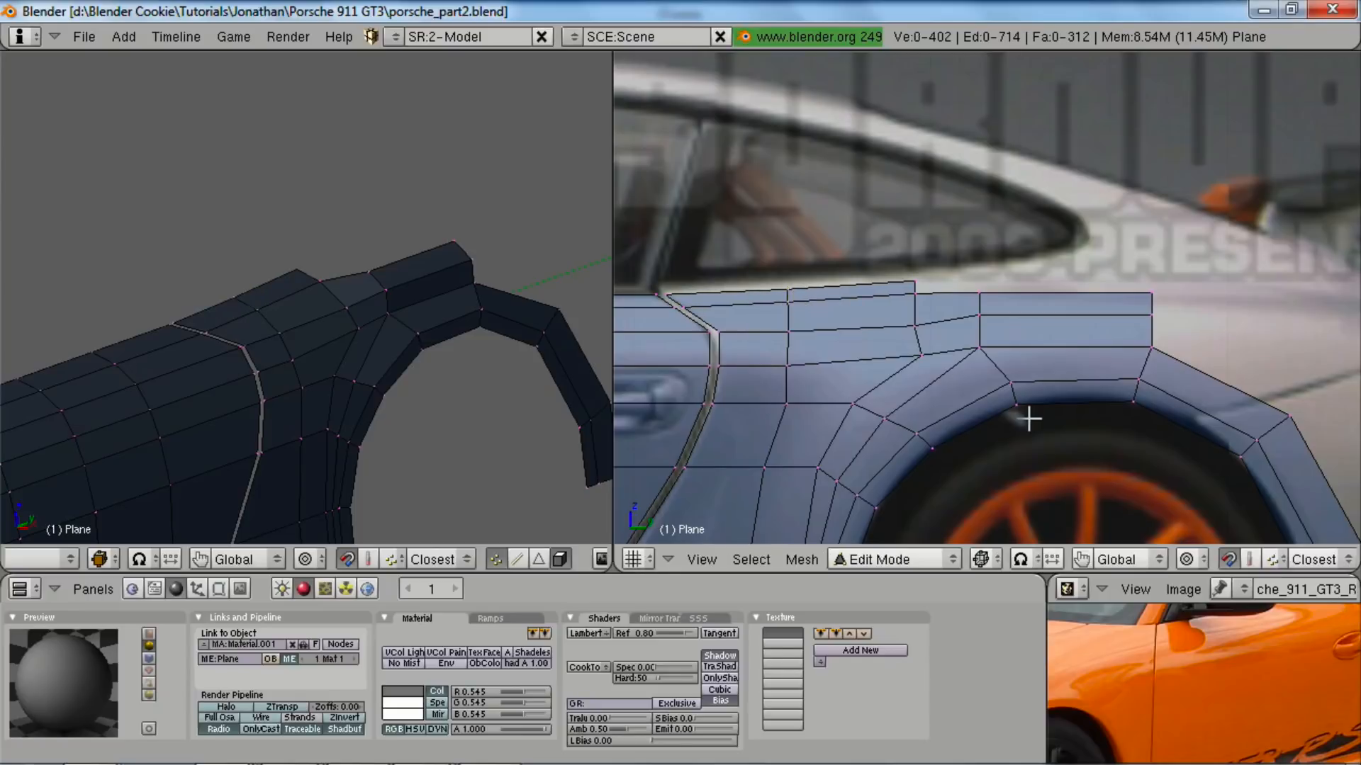
- Examine the rear quarter panel's surface flow from several angles in both Object Mode and Edit Mode
{"action": "scroll", "coordinate": [1028, 418], "scroll_direction": "down", "scroll_amount": 2}
{"action": "scroll", "coordinate": [1061, 406], "scroll_direction": "up", "scroll_amount": 4}
{"action": "key", "text": "a"}
{"action": "scroll", "coordinate": [283, 374], "scroll_direction": "down", "scroll_amount": 5}
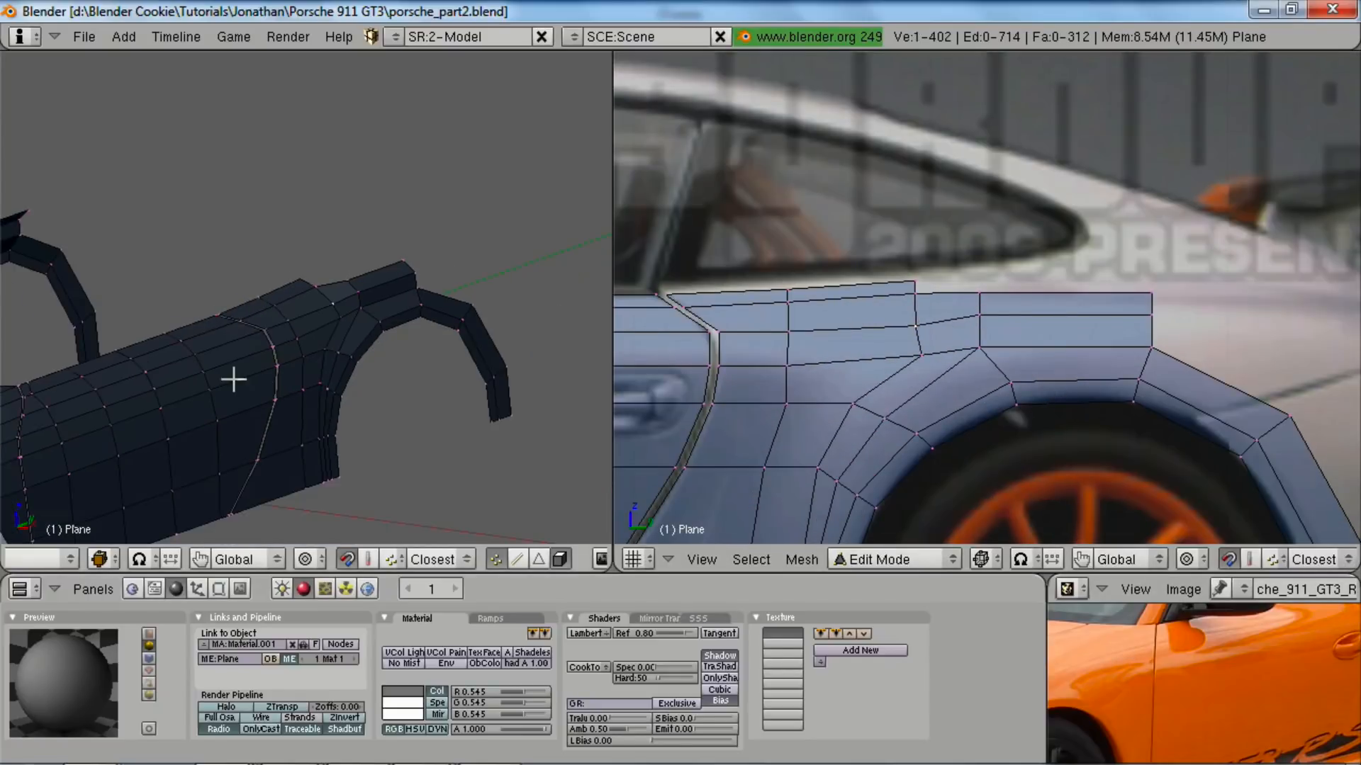
{"action": "middle_click_drag", "start_coordinate": [366, 375], "coordinate": [298, 363]}
{"action": "scroll", "coordinate": [370, 373], "scroll_direction": "down", "scroll_amount": 3}
{"action": "key", "text": "Tab"}
{"action": "scroll", "coordinate": [321, 363], "scroll_direction": "up", "scroll_amount": 3}
{"action": "scroll", "coordinate": [290, 365], "scroll_direction": "up", "scroll_amount": 2}
{"action": "key", "text": "Tab"}
{"action": "scroll", "coordinate": [327, 354], "scroll_direction": "up", "scroll_amount": 2}
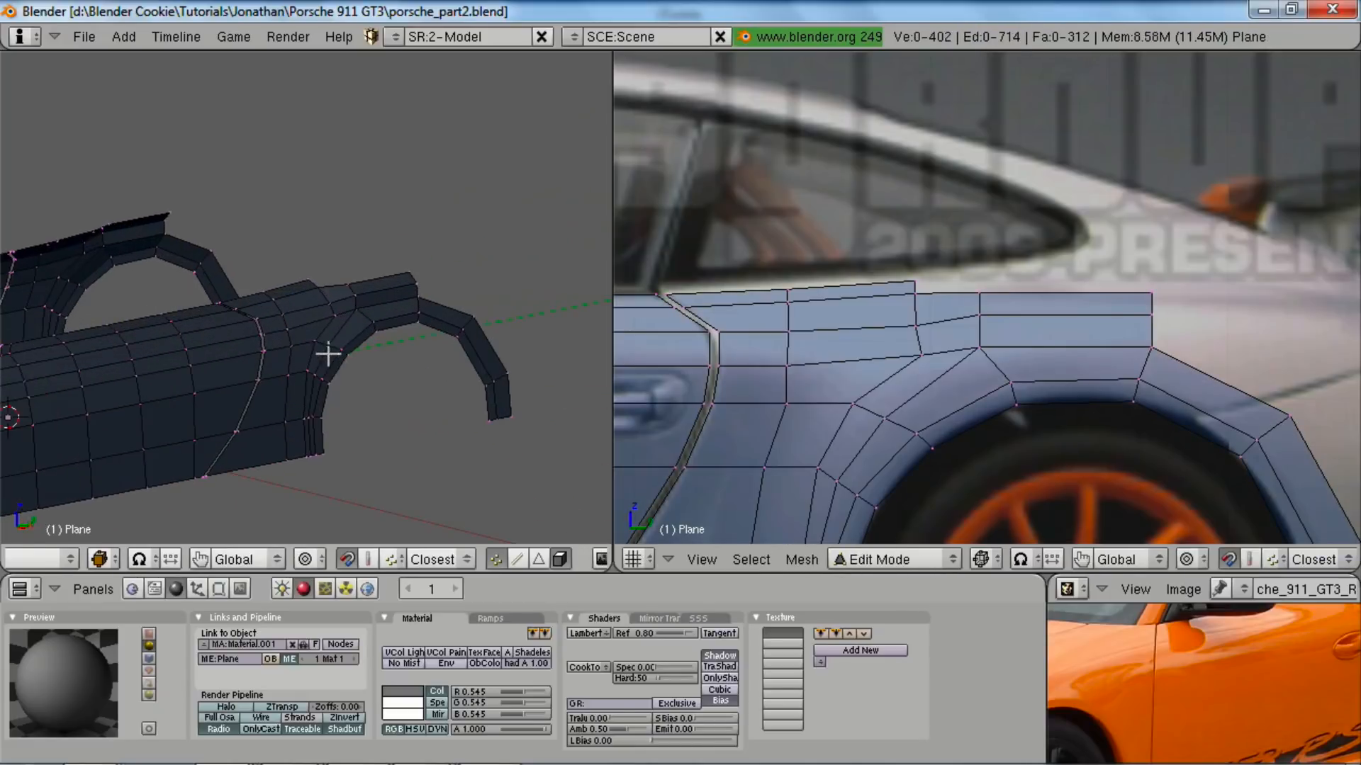
{"action": "middle_click_drag", "start_coordinate": [326, 318], "coordinate": [301, 316]}
- Add a loop cut across the upper rear section of the wheel arch, where the bumper seam meets it
{"action": "middle_click_drag", "start_coordinate": [1042, 397], "coordinate": [951, 401], "text": "shift"}
{"action": "scroll", "coordinate": [1100, 419], "scroll_direction": "down", "scroll_amount": 2}
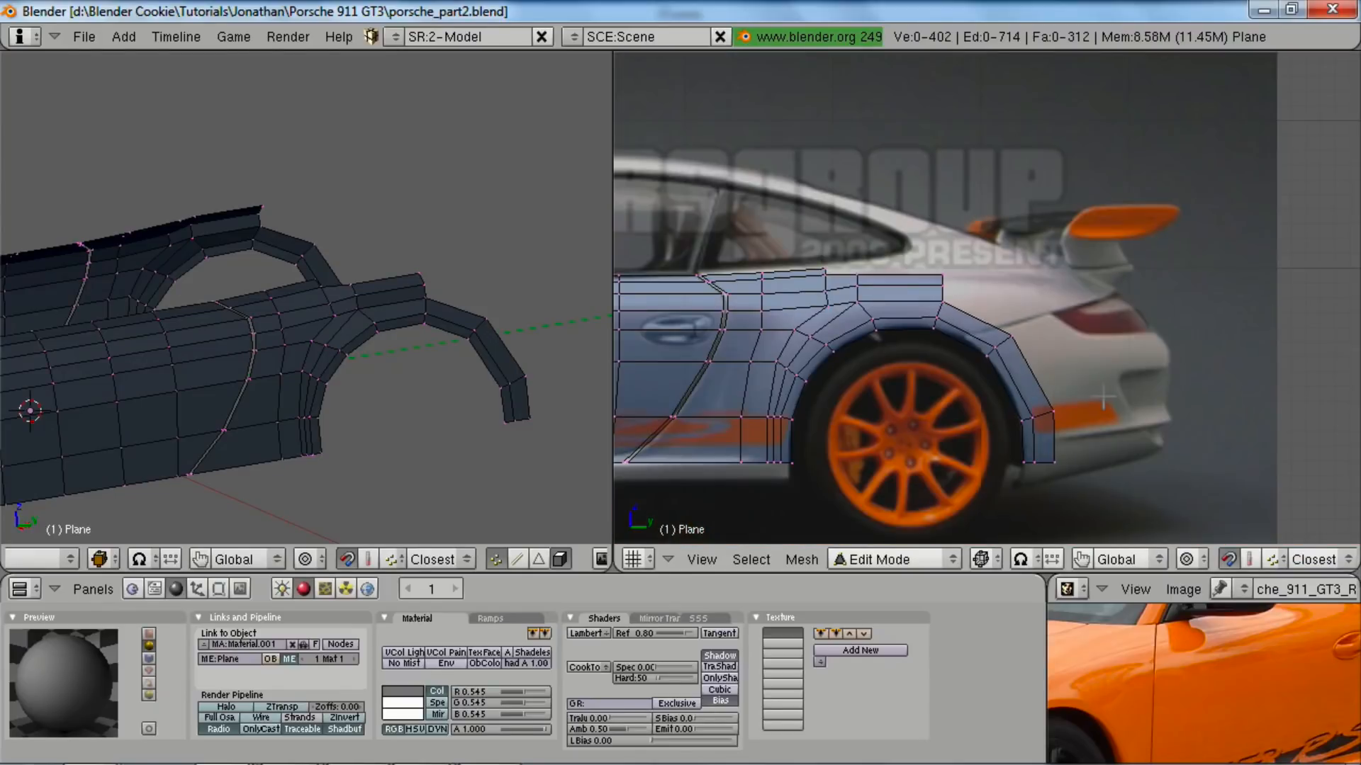
{"action": "scroll", "coordinate": [1102, 395], "scroll_direction": "up", "scroll_amount": 1}
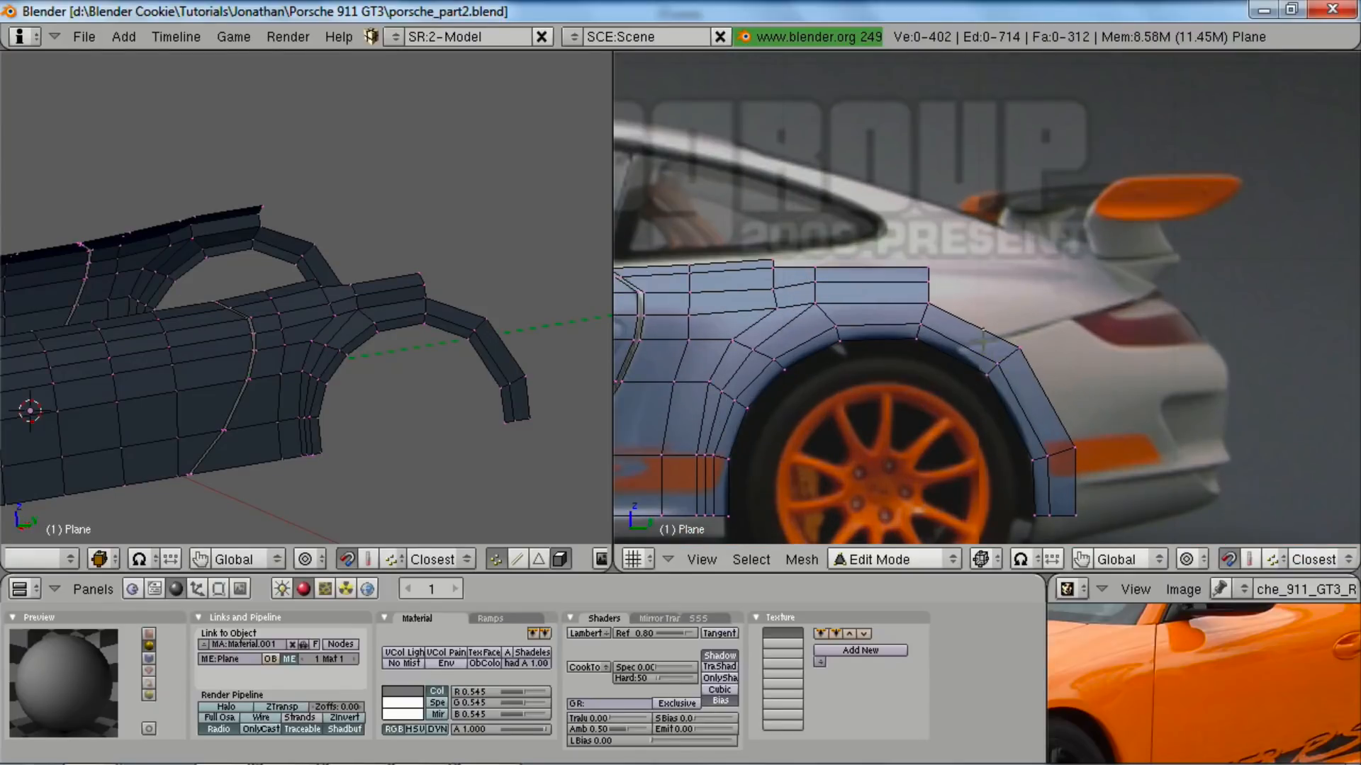
{"action": "scroll", "coordinate": [982, 343], "scroll_direction": "up", "scroll_amount": 3}
{"action": "key", "text": "ctrl+r"}
{"action": "left_click", "coordinate": [932, 385]}
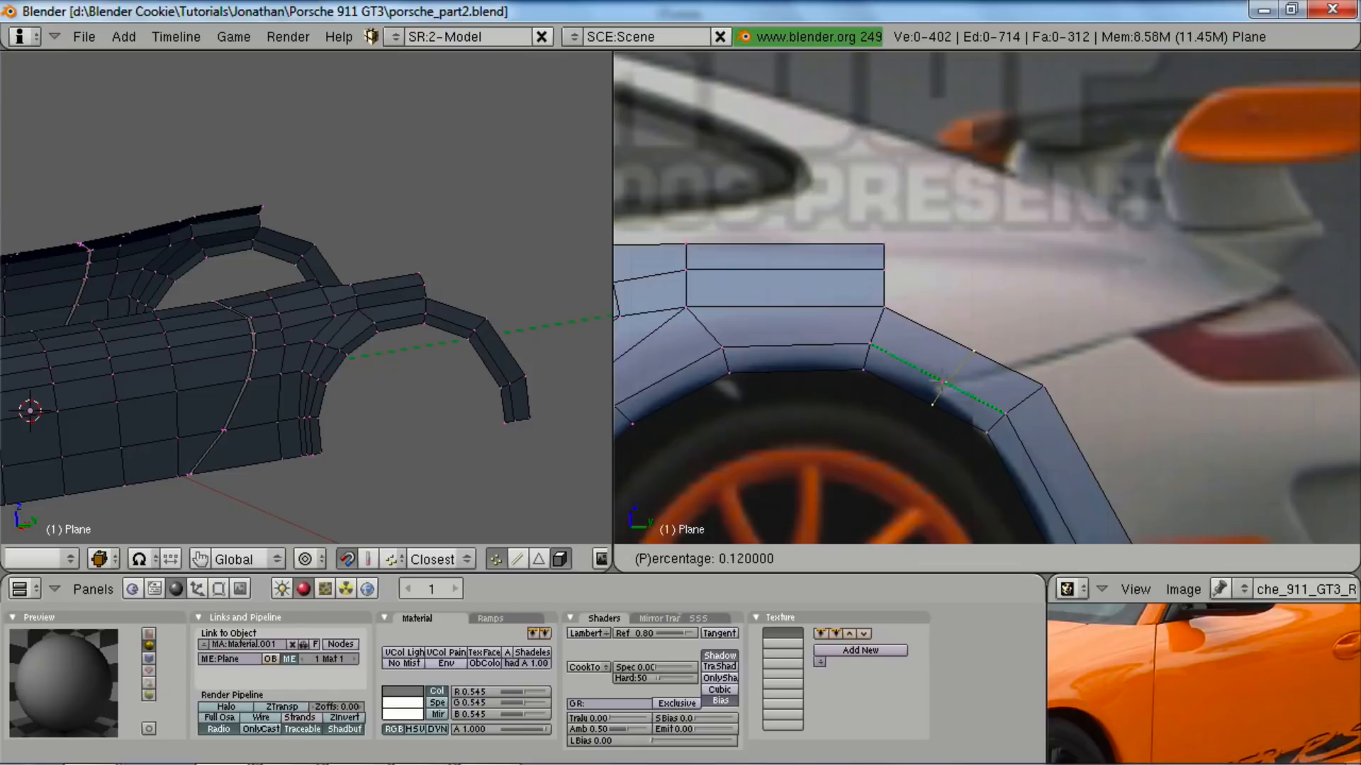
{"action": "left_click", "coordinate": [939, 381]}
- Rotate the new loop, stretch it along Y, and reposition it and its outer vertex to follow the bumper seam
{"action": "key", "text": "r"}
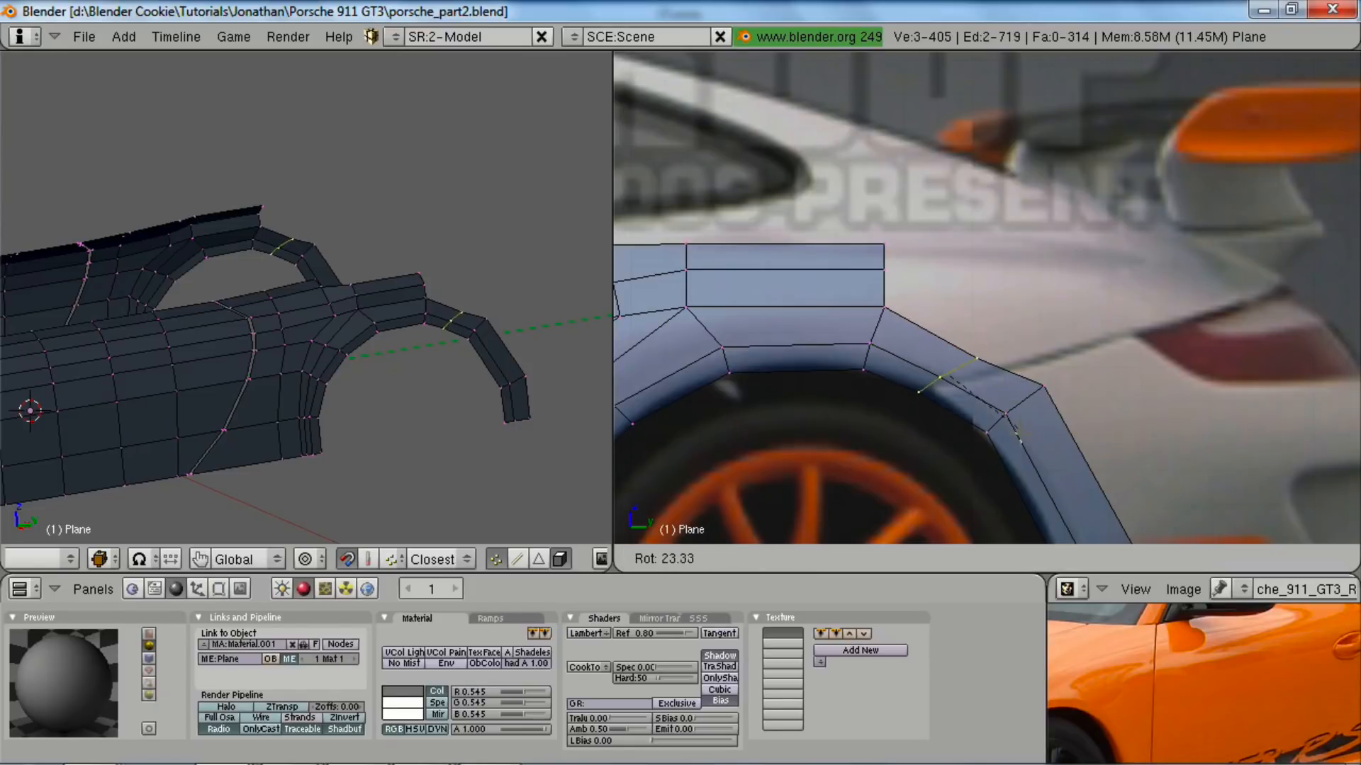
{"action": "key", "text": "s"}
{"action": "key", "text": "y"}
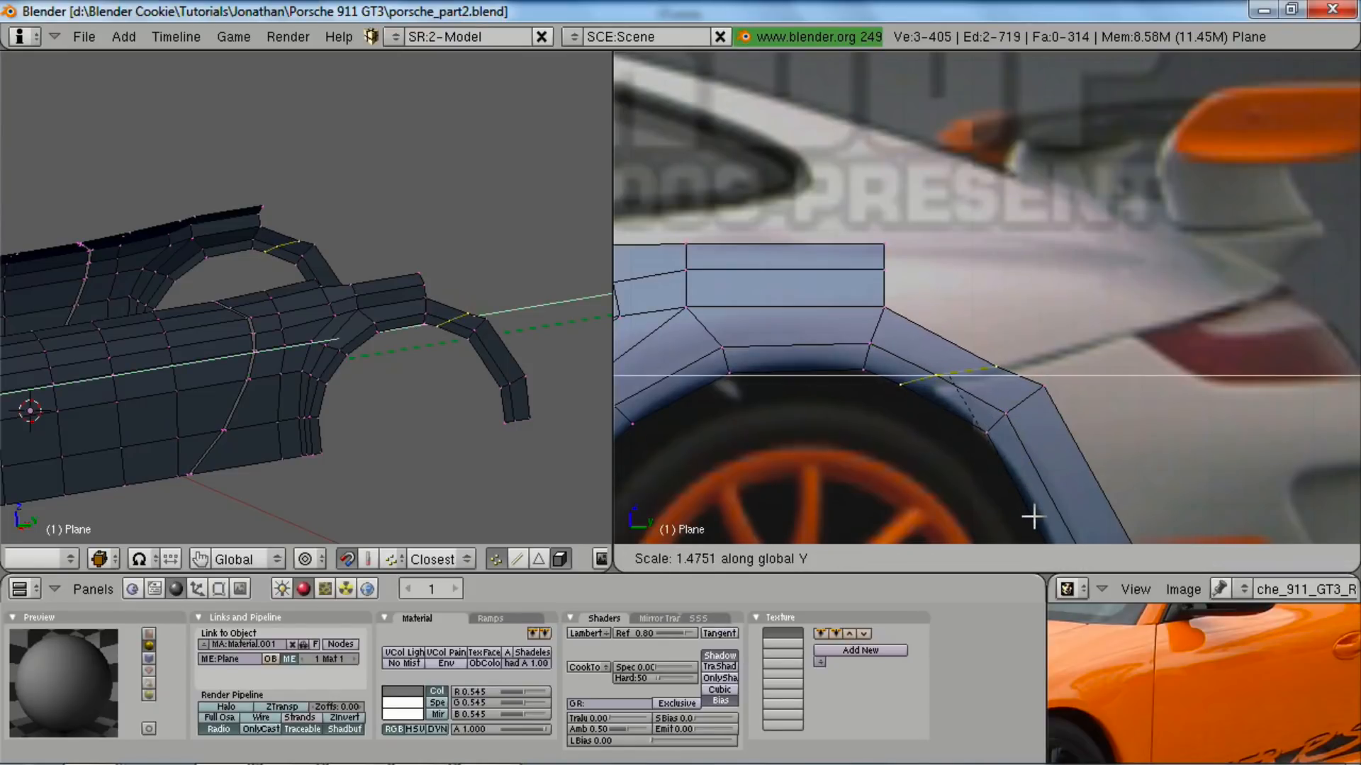
{"action": "left_click", "coordinate": [1031, 496]}
{"action": "key", "text": "g"}
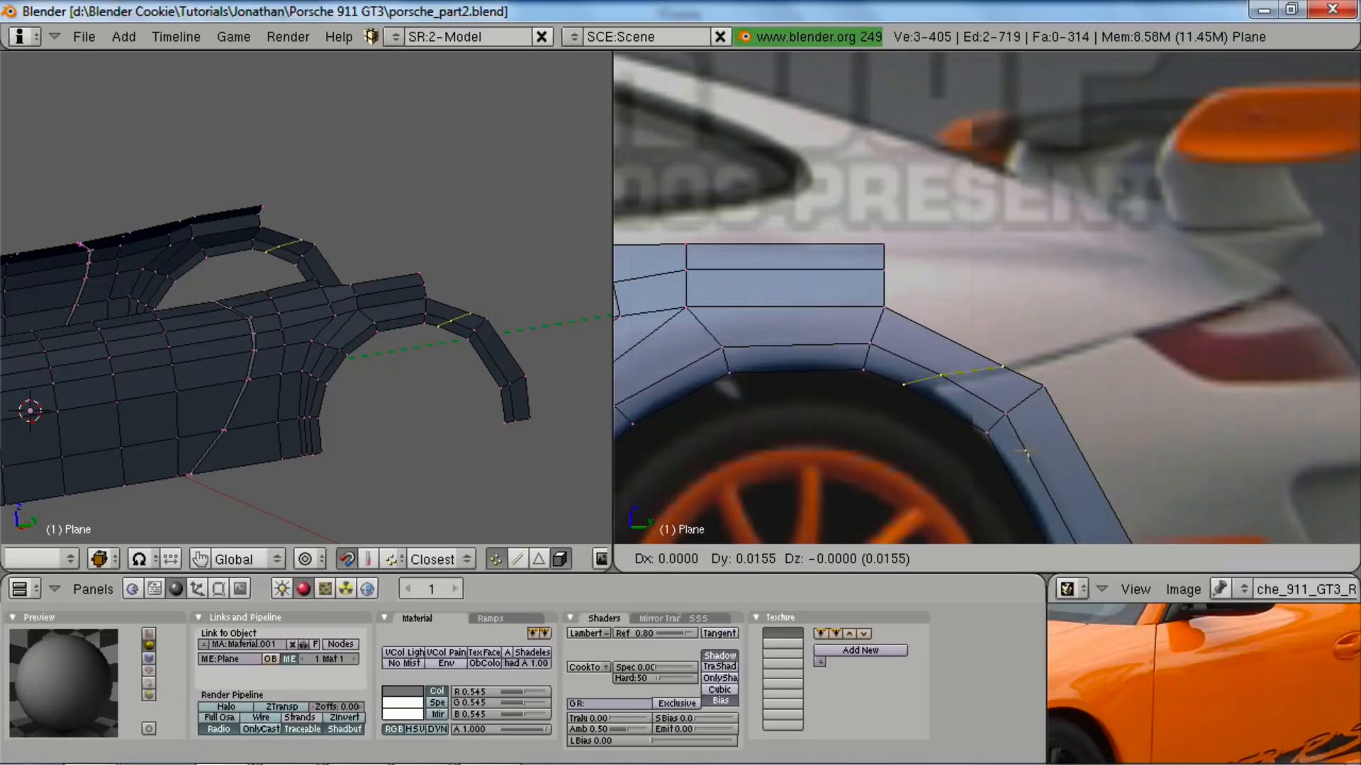
{"action": "left_click", "coordinate": [1051, 457]}
{"action": "key", "text": "a"}
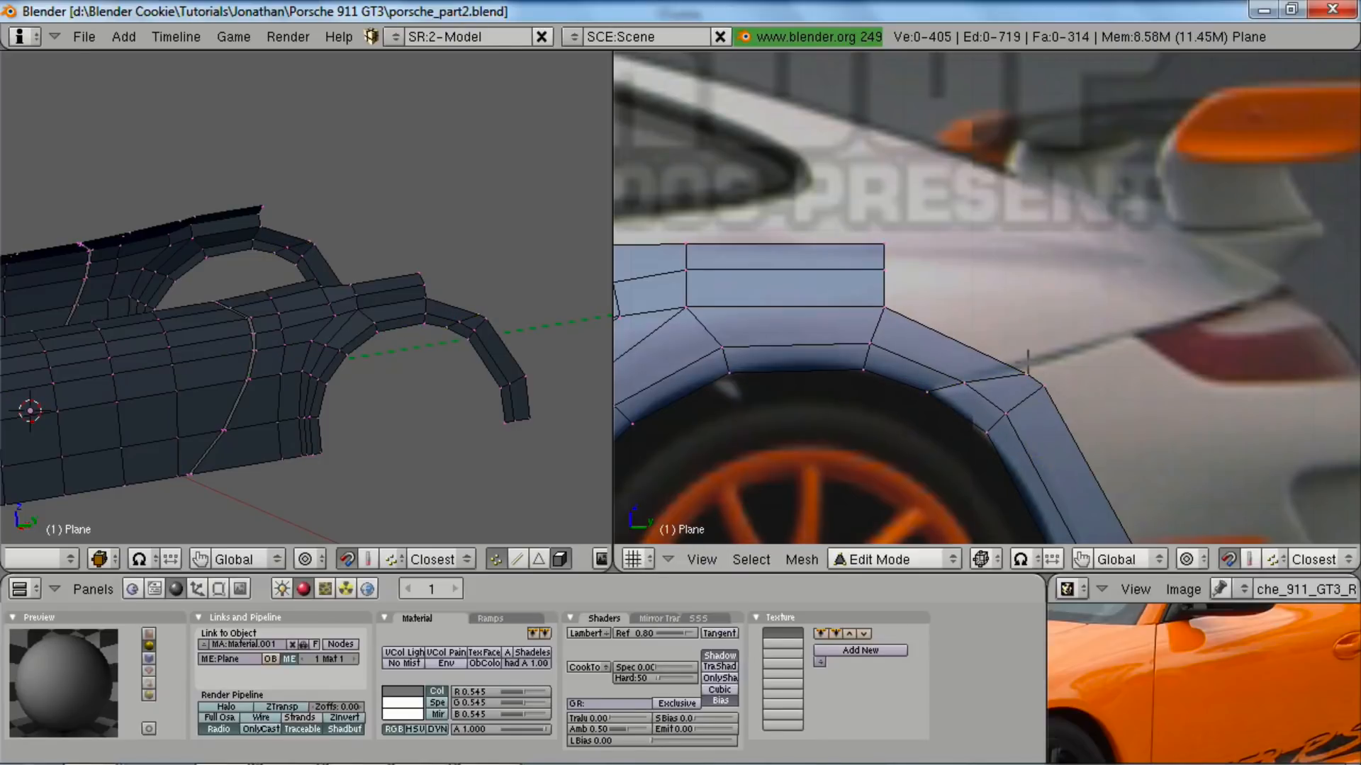
{"action": "right_click", "coordinate": [1027, 363]}
{"action": "key", "text": "g"}
{"action": "left_click", "coordinate": [1021, 353]}
- Rip the loop apart and shift its edges to open a narrow gap along the bumper seam
{"action": "key", "text": "shift+d"}
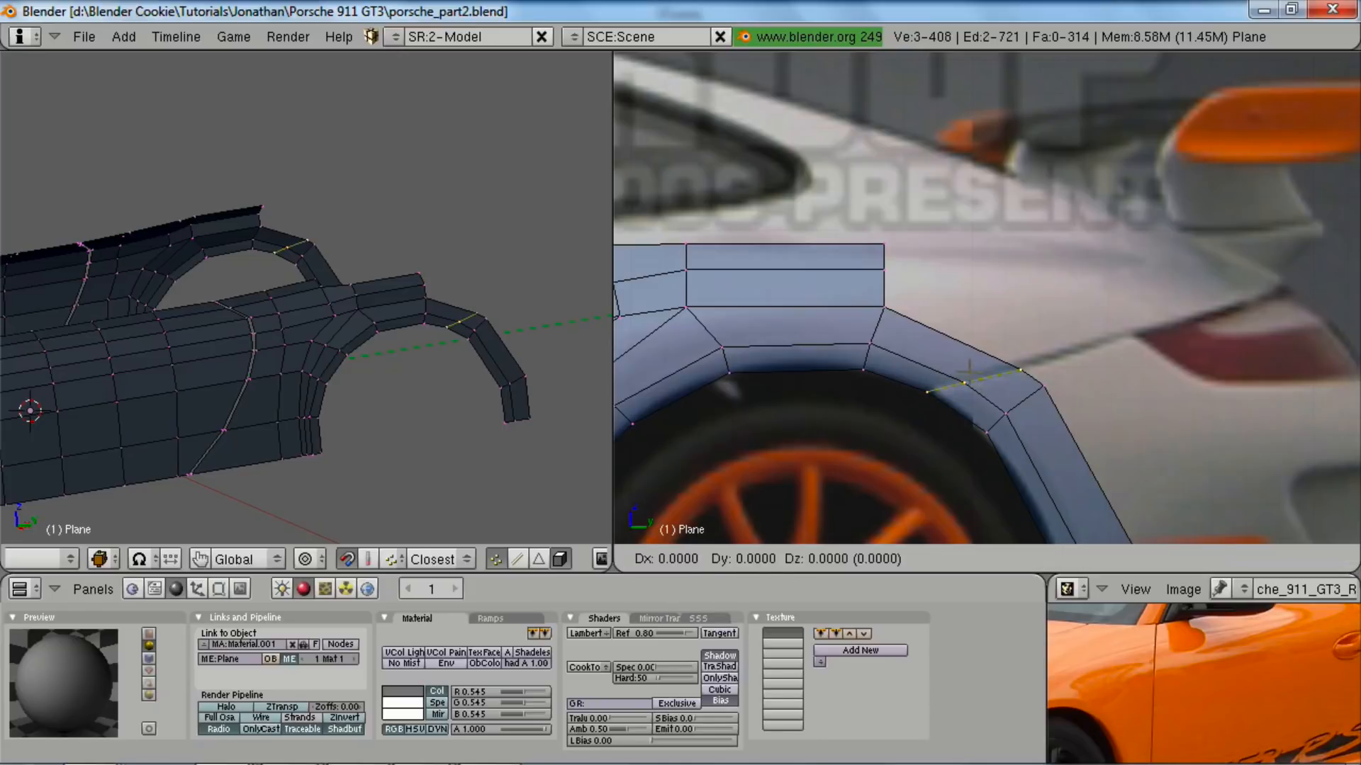
{"action": "left_click", "coordinate": [968, 374]}
{"action": "key", "text": "g"}
{"action": "left_click", "coordinate": [969, 366]}
{"action": "key", "text": "g"}
{"action": "left_click", "coordinate": [999, 378]}
{"action": "key", "text": "a"}
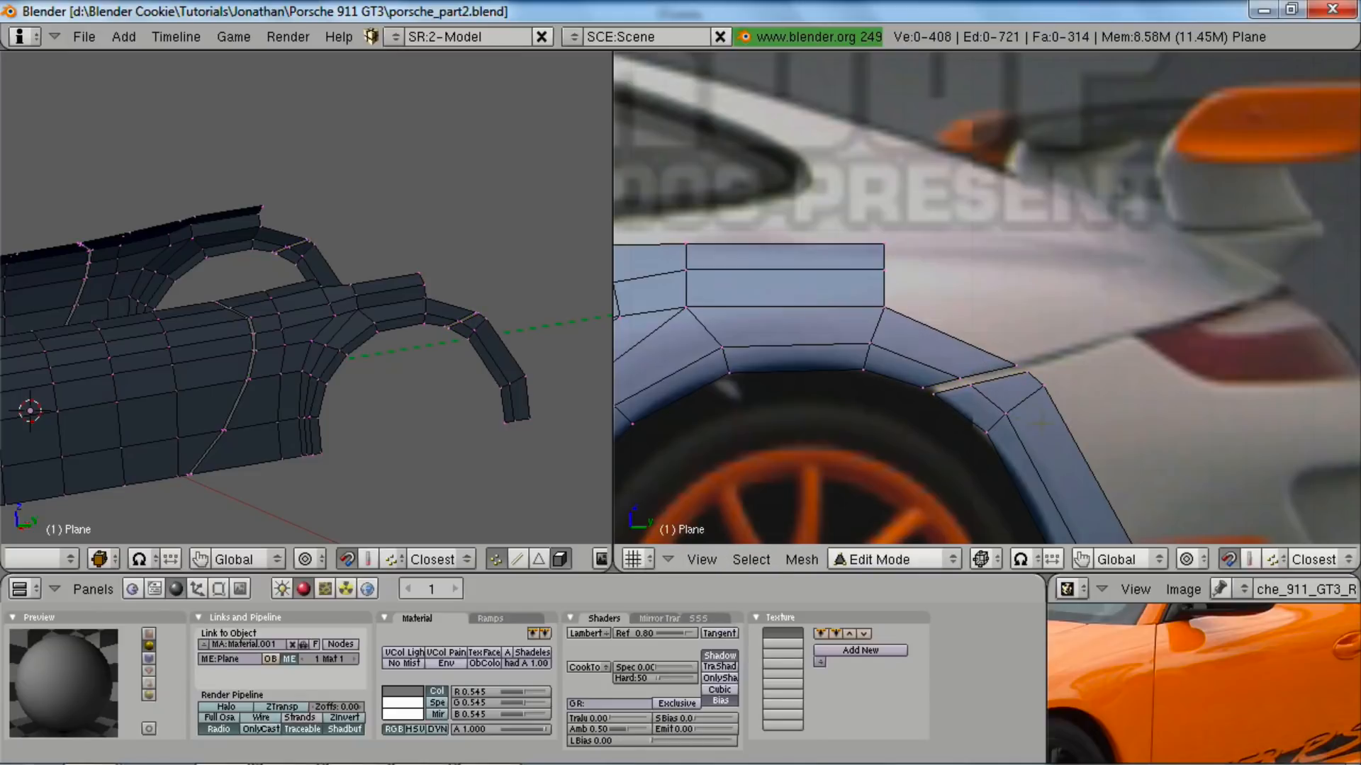
- Slide the edge loop behind the seam gap down the arch to even out the spacing
{"action": "scroll", "coordinate": [1031, 407], "scroll_direction": "down", "scroll_amount": 5}
{"action": "scroll", "coordinate": [1022, 423], "scroll_direction": "up", "scroll_amount": 3}
{"action": "scroll", "coordinate": [1022, 424], "scroll_direction": "up", "scroll_amount": 2}
{"action": "right_click", "coordinate": [1025, 402], "text": "alt"}
{"action": "scroll", "coordinate": [1026, 405], "scroll_direction": "down", "scroll_amount": 4}
{"action": "key", "text": "ctrl+e"}
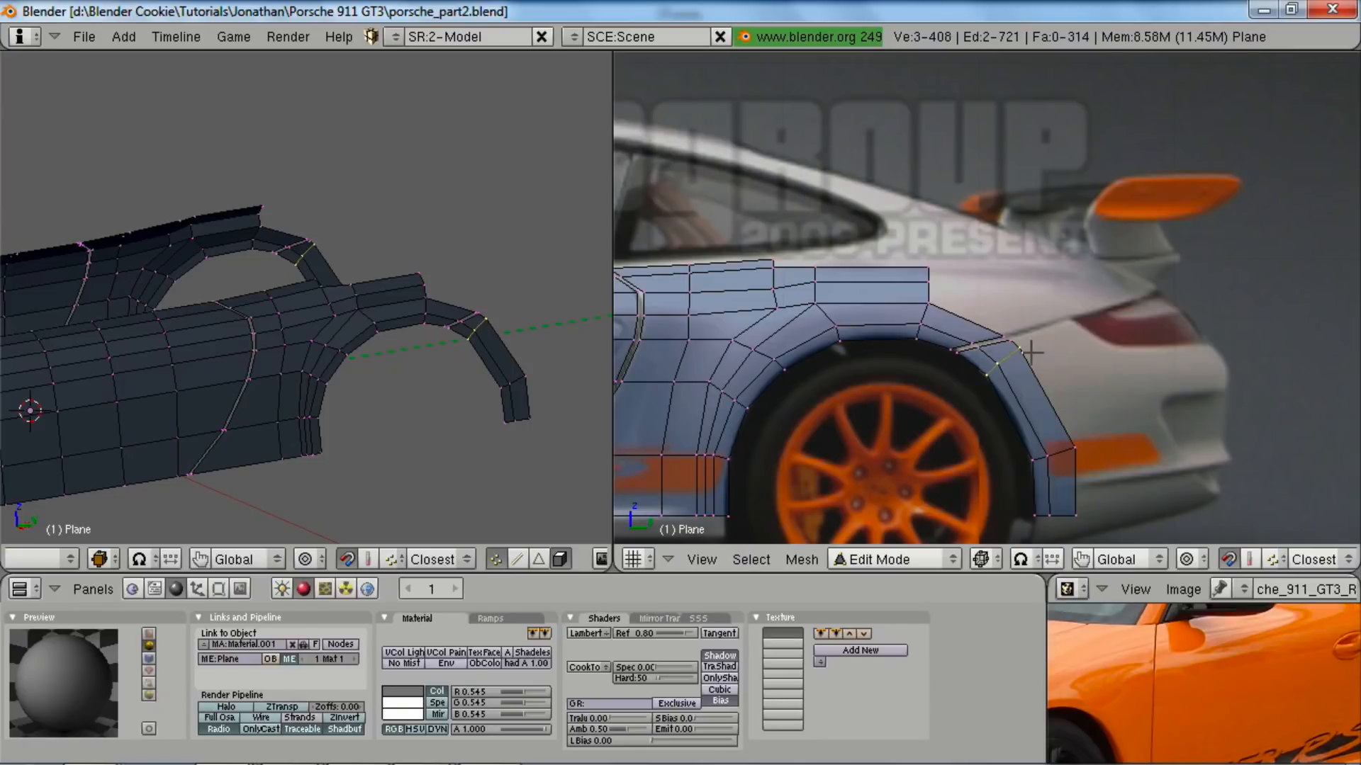
{"action": "key", "text": "ctrl+e"}
{"action": "left_click", "coordinate": [985, 592]}
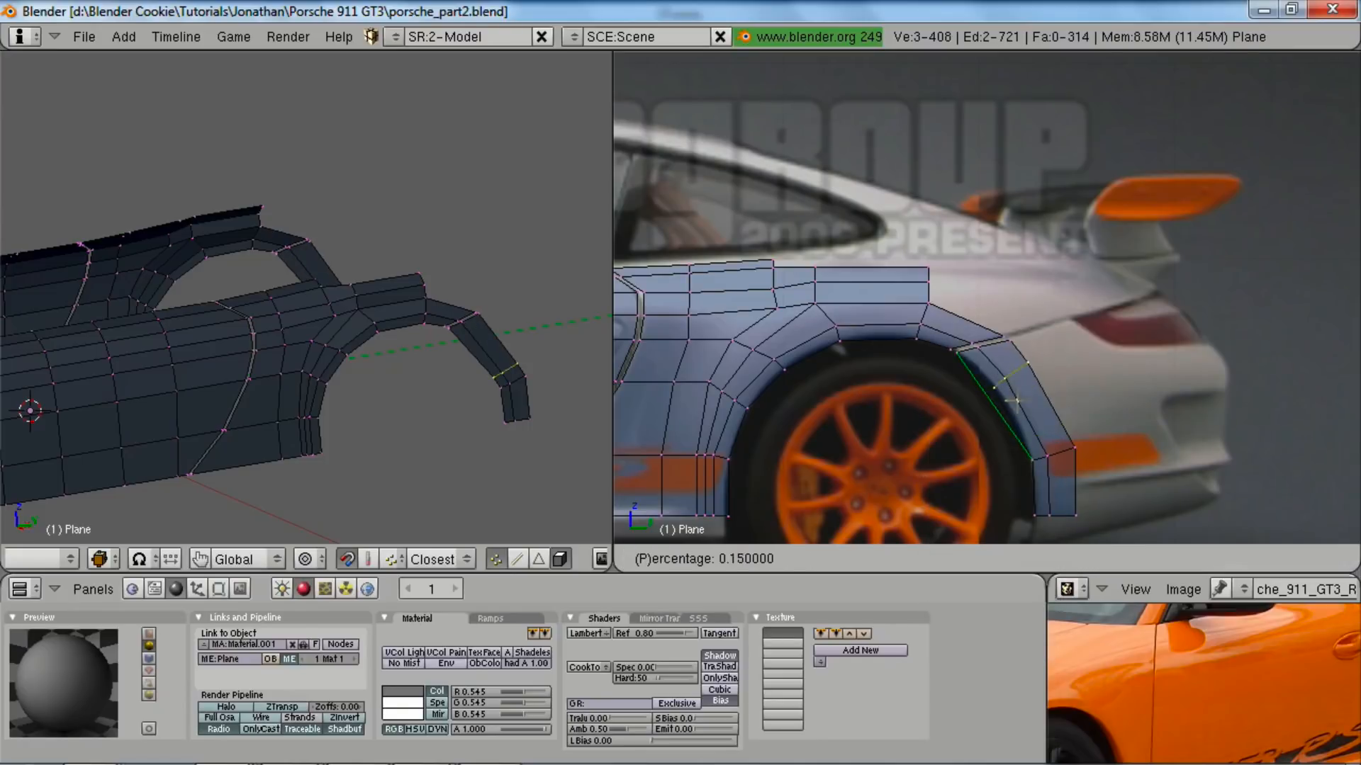
{"action": "left_click", "coordinate": [1023, 408]}
- Add a loop cut across the wheel arch segment just ahead of the seam gap
{"action": "scroll", "coordinate": [996, 409], "scroll_direction": "up", "scroll_amount": 2}
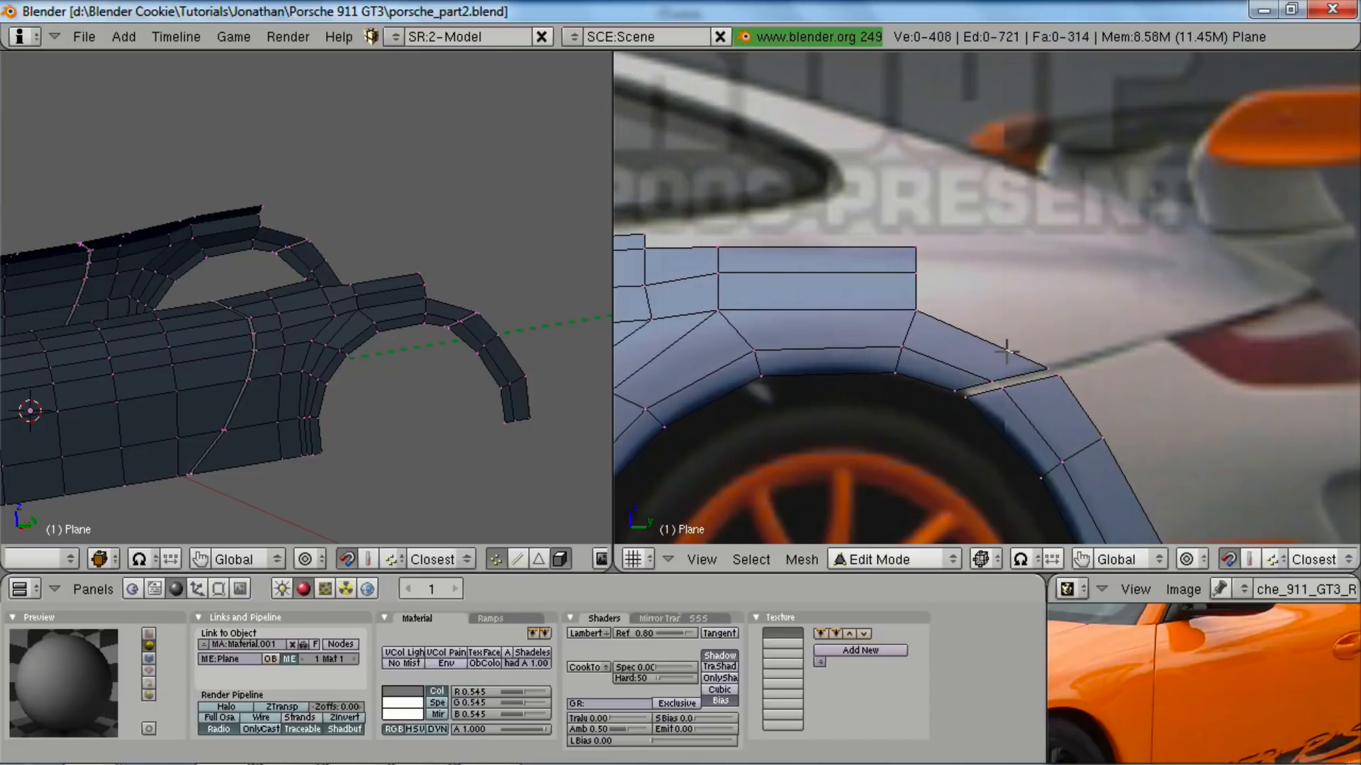
{"action": "key", "text": "ctrl+e"}
{"action": "left_click", "coordinate": [985, 343]}
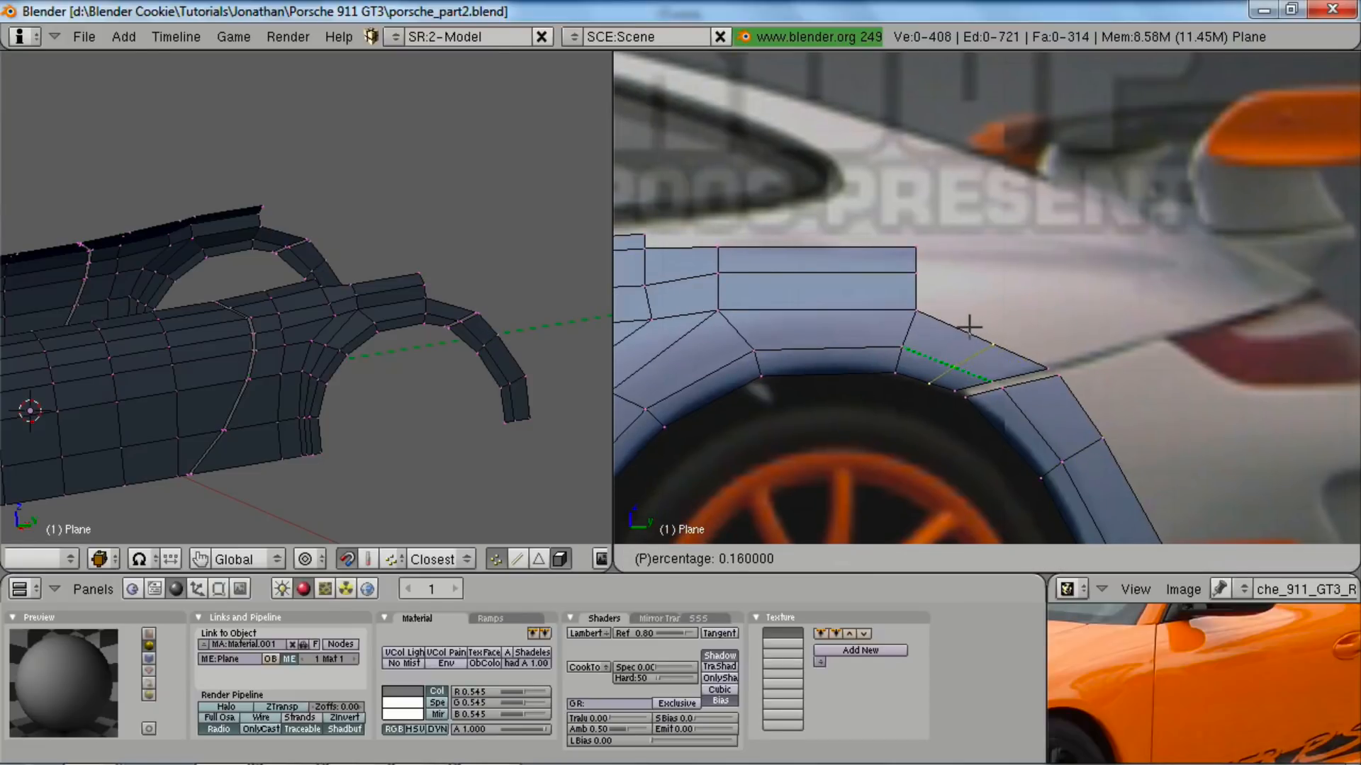
{"action": "left_click", "coordinate": [975, 364]}
{"action": "key", "text": "a"}
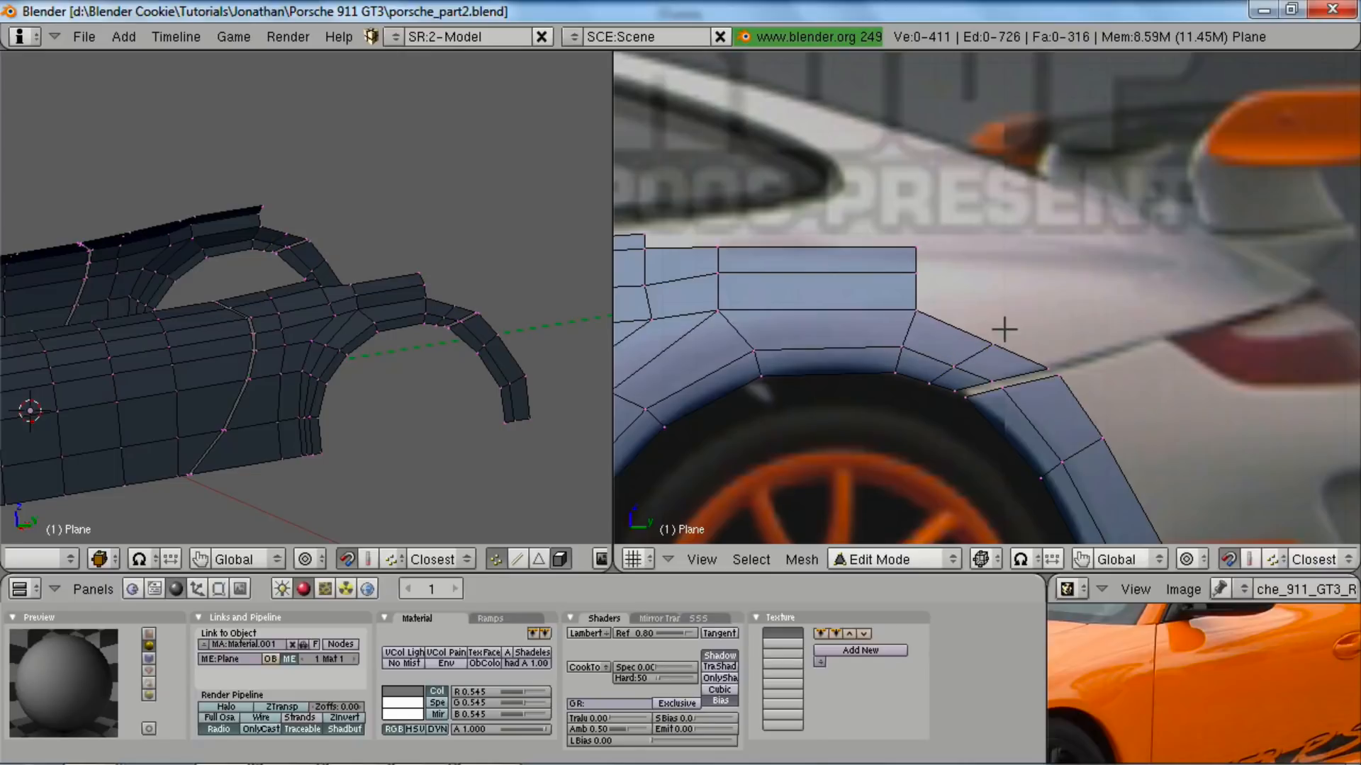
- Extrude the short edge above the seam gap rearward along the bumper seam toward the tail light
{"action": "right_click", "coordinate": [1044, 365], "text": "shift"}
{"action": "key", "text": "e"}
{"action": "left_click", "coordinate": [1010, 423]}
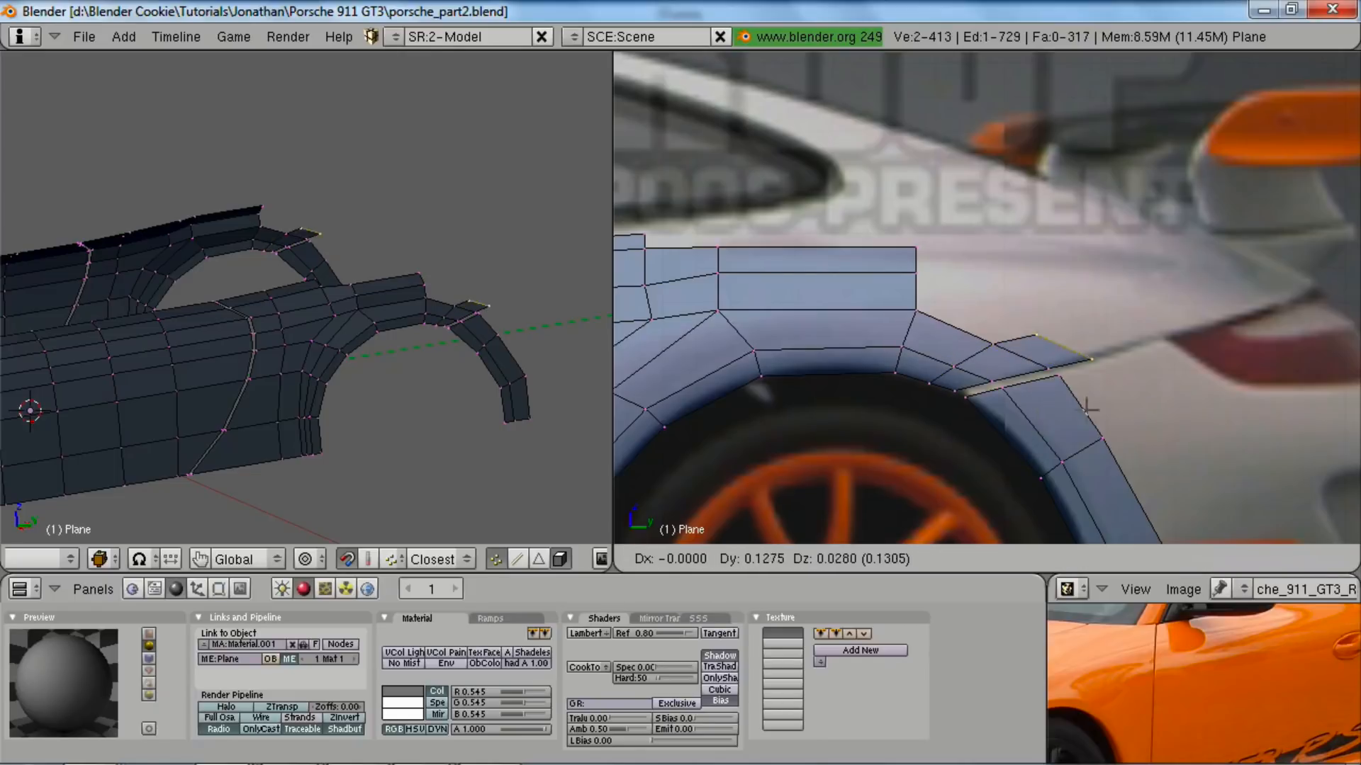
{"action": "left_click", "coordinate": [1134, 393]}
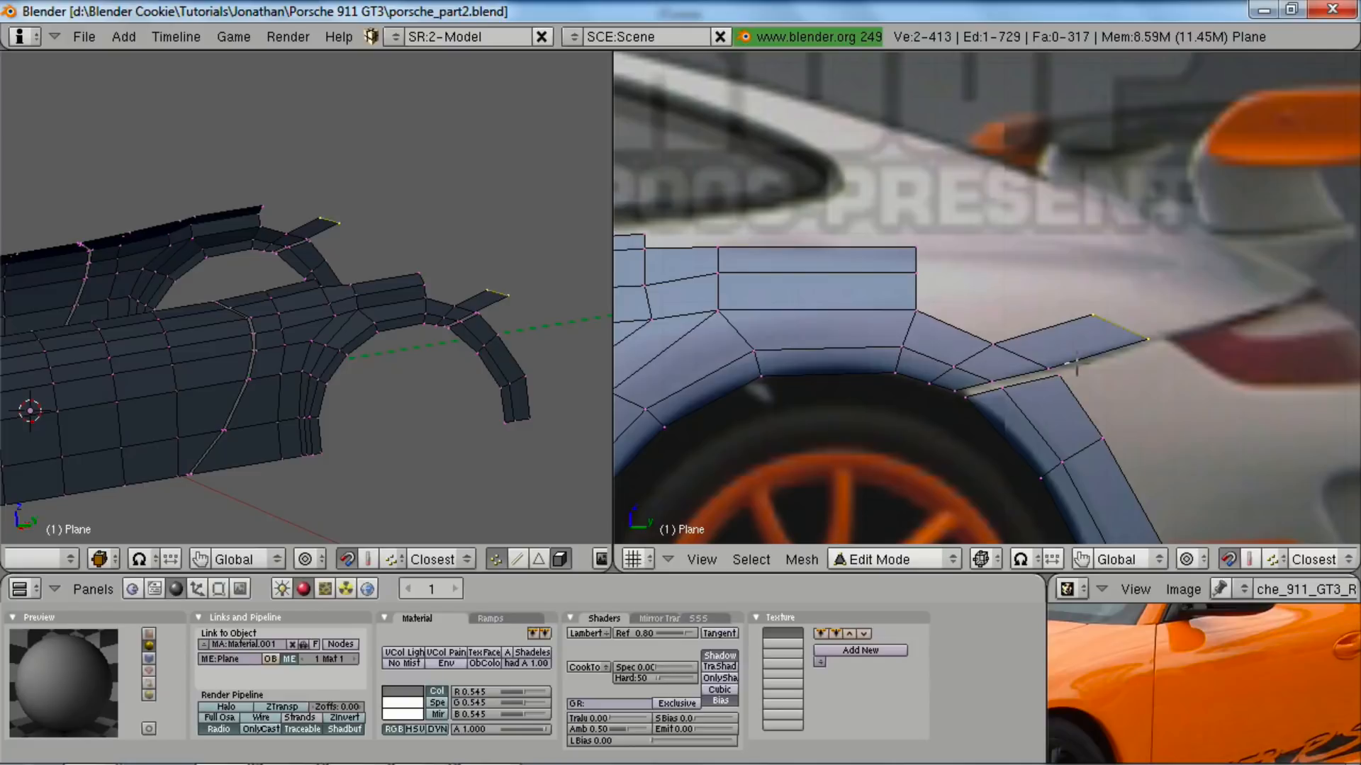
{"action": "scroll", "coordinate": [981, 378], "scroll_direction": "down", "scroll_amount": 3}
{"action": "scroll", "coordinate": [1046, 368], "scroll_direction": "up", "scroll_amount": 2}
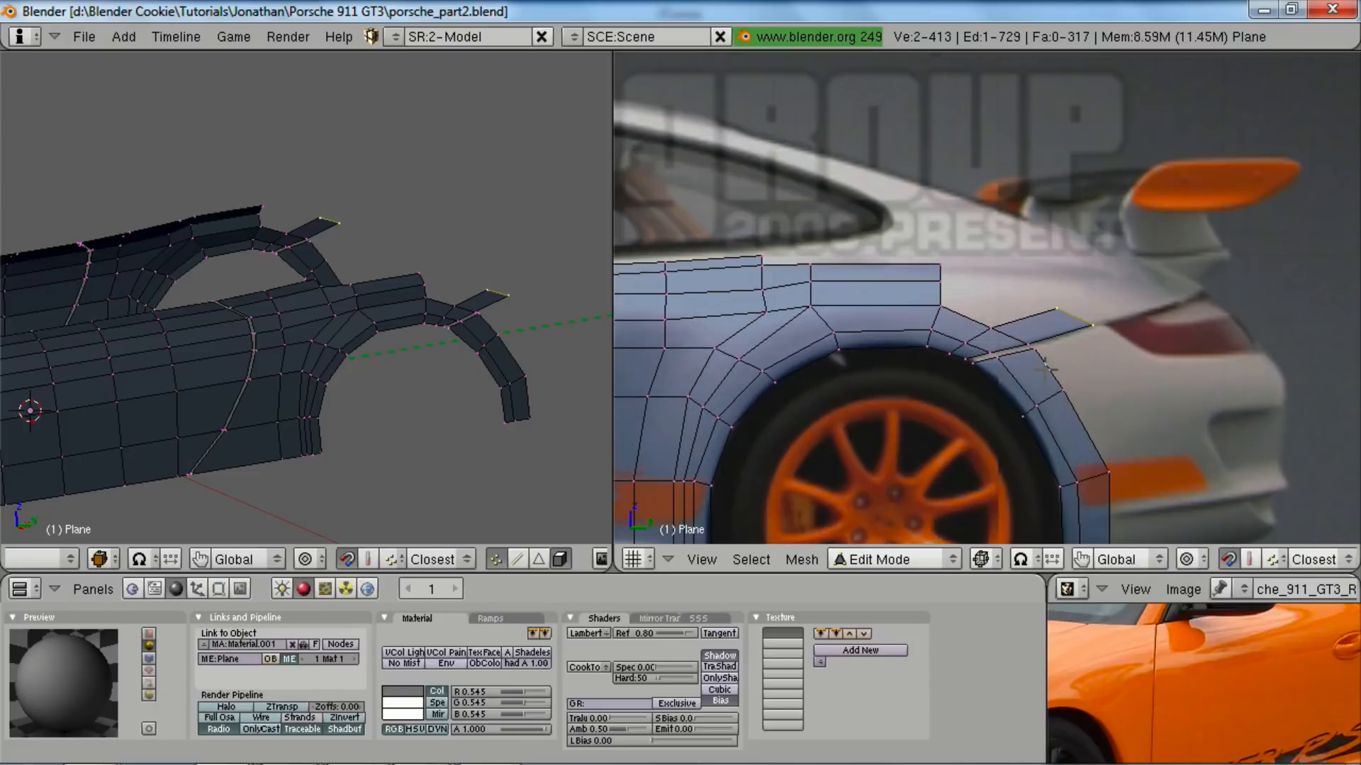
{"action": "scroll", "coordinate": [1073, 343], "scroll_direction": "up", "scroll_amount": 2}
{"action": "key", "text": "a"}
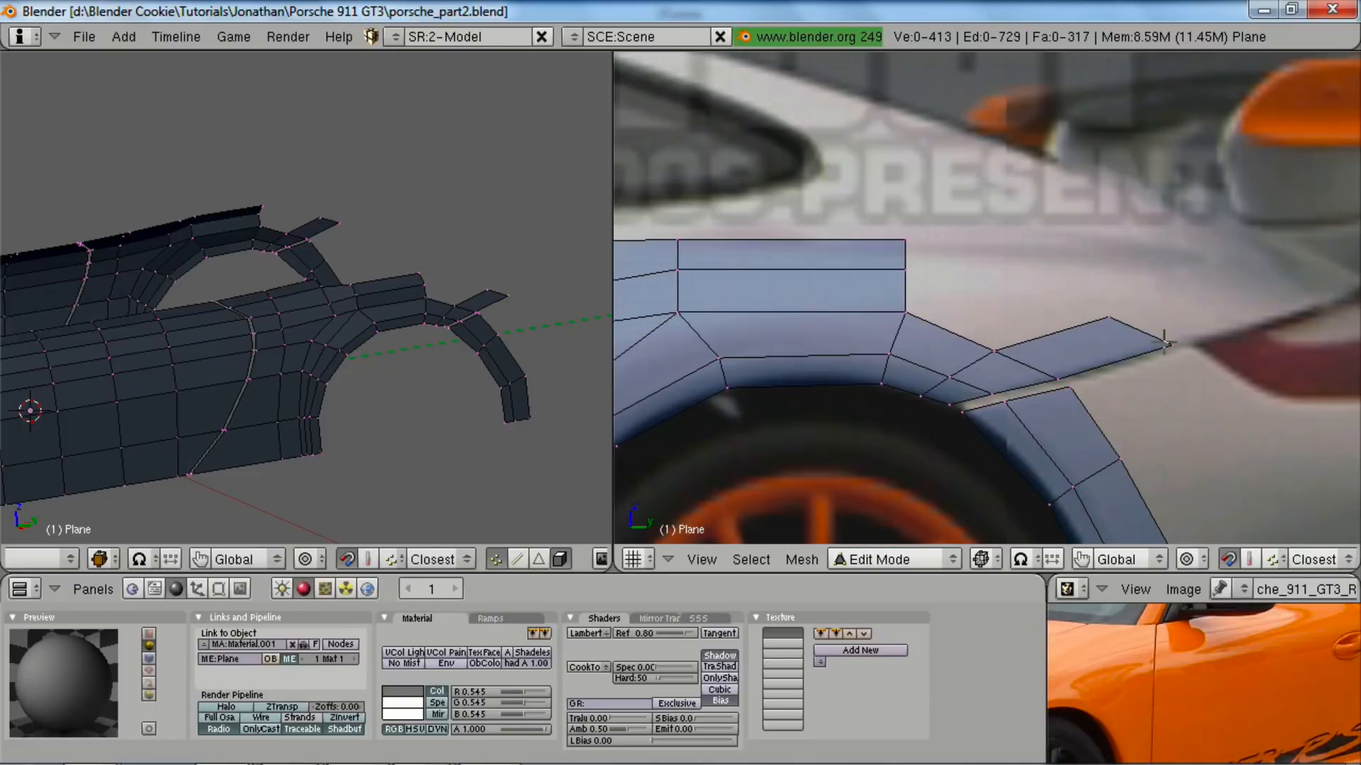
- Try adding a lengthwise edge loop close to the seam edge of the extruded strip
{"action": "key", "text": "ctrl+r"}
{"action": "left_click", "coordinate": [1150, 330]}
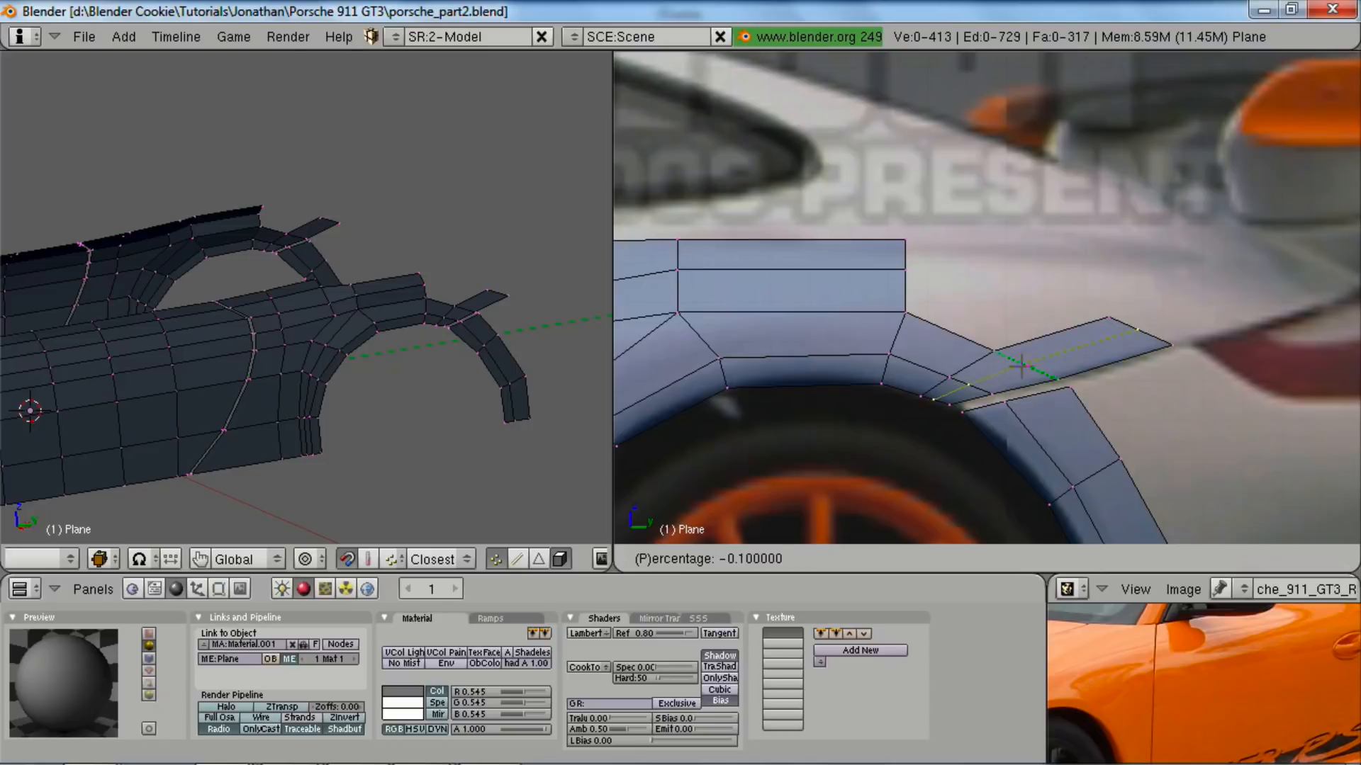
{"action": "left_click", "coordinate": [1047, 376]}
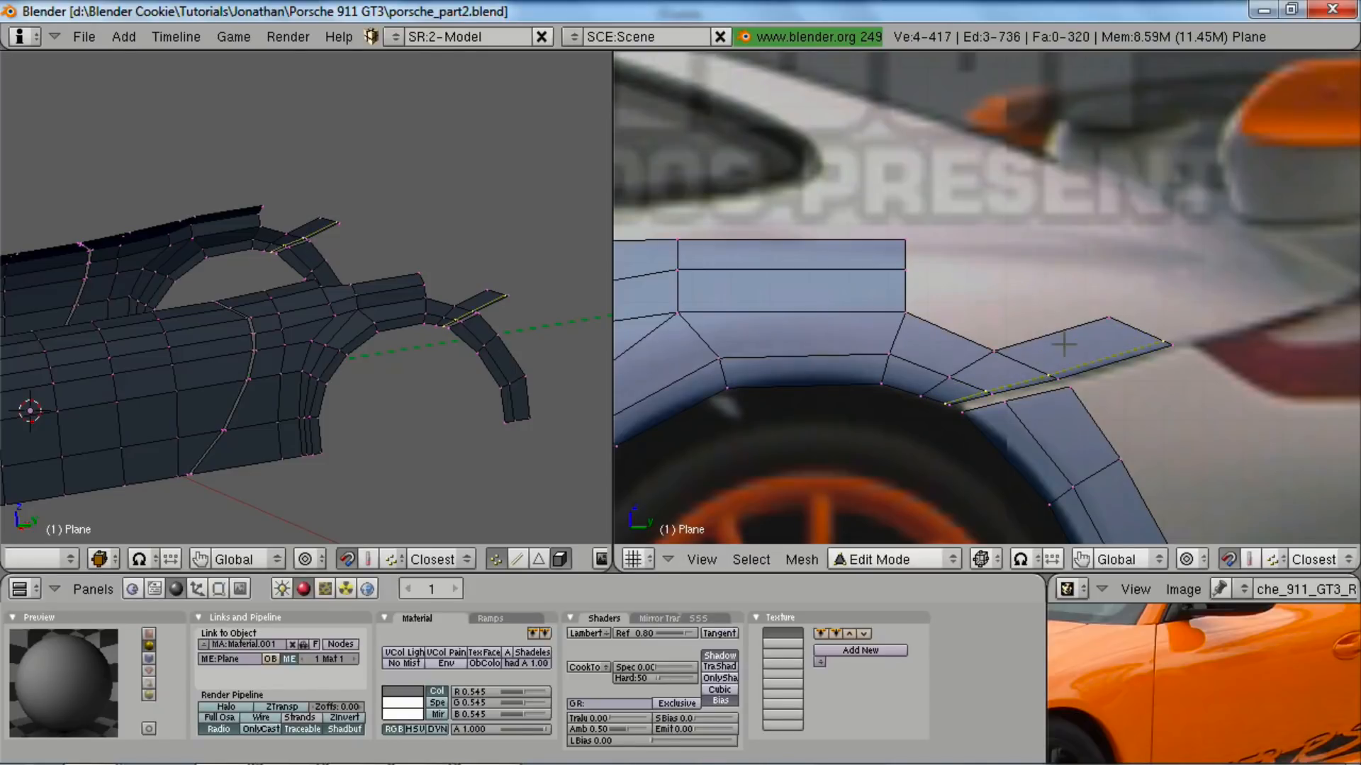
{"action": "key", "text": "ctrl+z"}
- Check the rear fender shape against the enlarged car photo and the front view reference
{"action": "middle_click_drag", "start_coordinate": [255, 324], "coordinate": [298, 426]}
{"action": "key", "text": "ctrl+Up"}
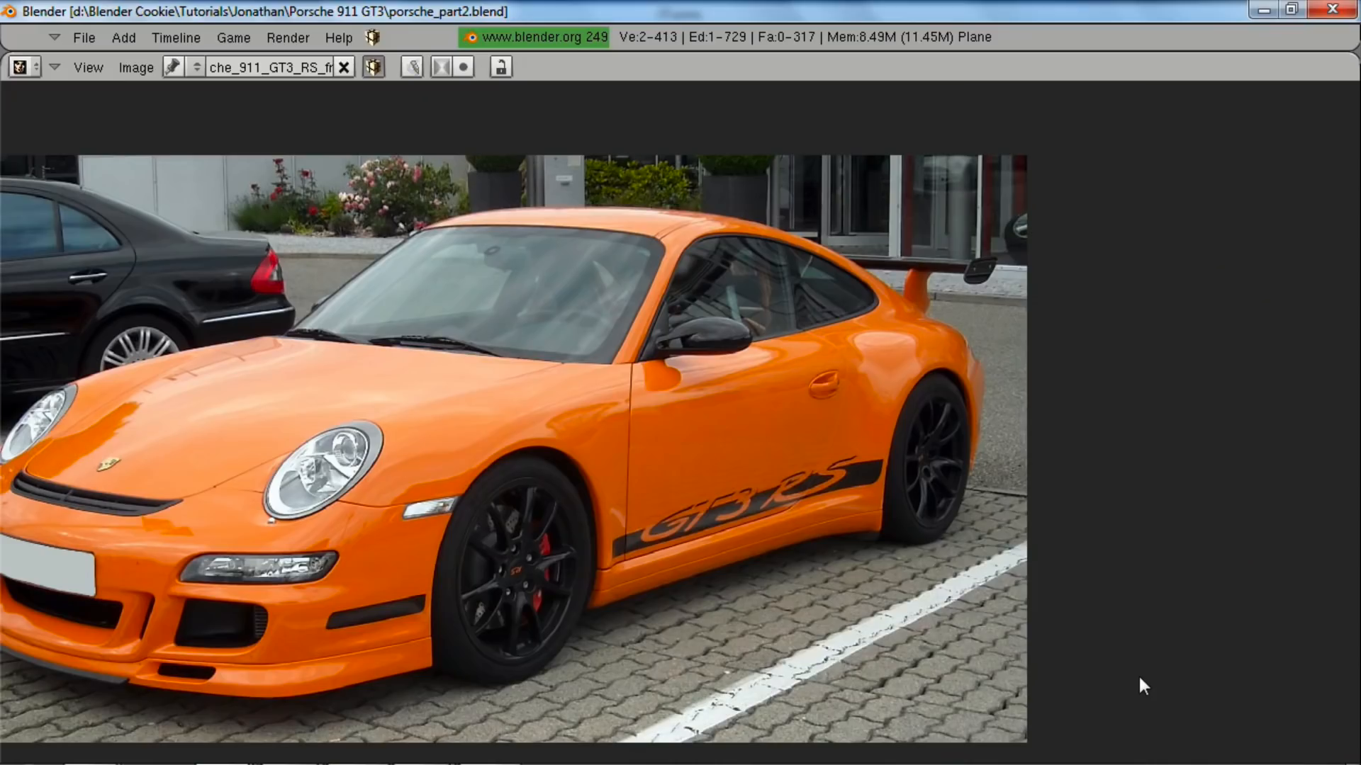
{"action": "key", "text": "ctrl+Down"}
{"action": "middle_click_drag", "start_coordinate": [483, 423], "coordinate": [460, 353]}
{"action": "key", "text": "KP_1"}
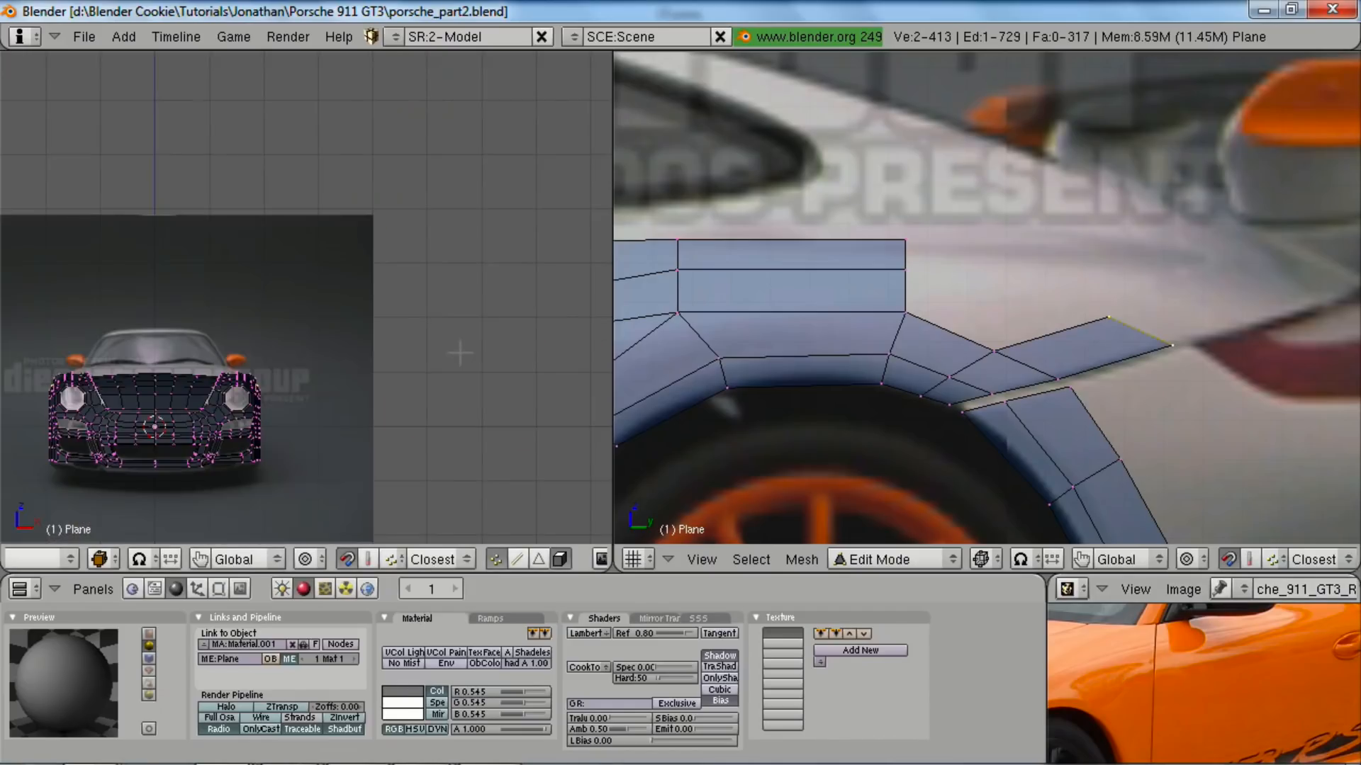
{"action": "scroll", "coordinate": [460, 353], "scroll_direction": "up", "scroll_amount": 3}
{"action": "scroll", "coordinate": [1196, 358], "scroll_direction": "down", "scroll_amount": 3}
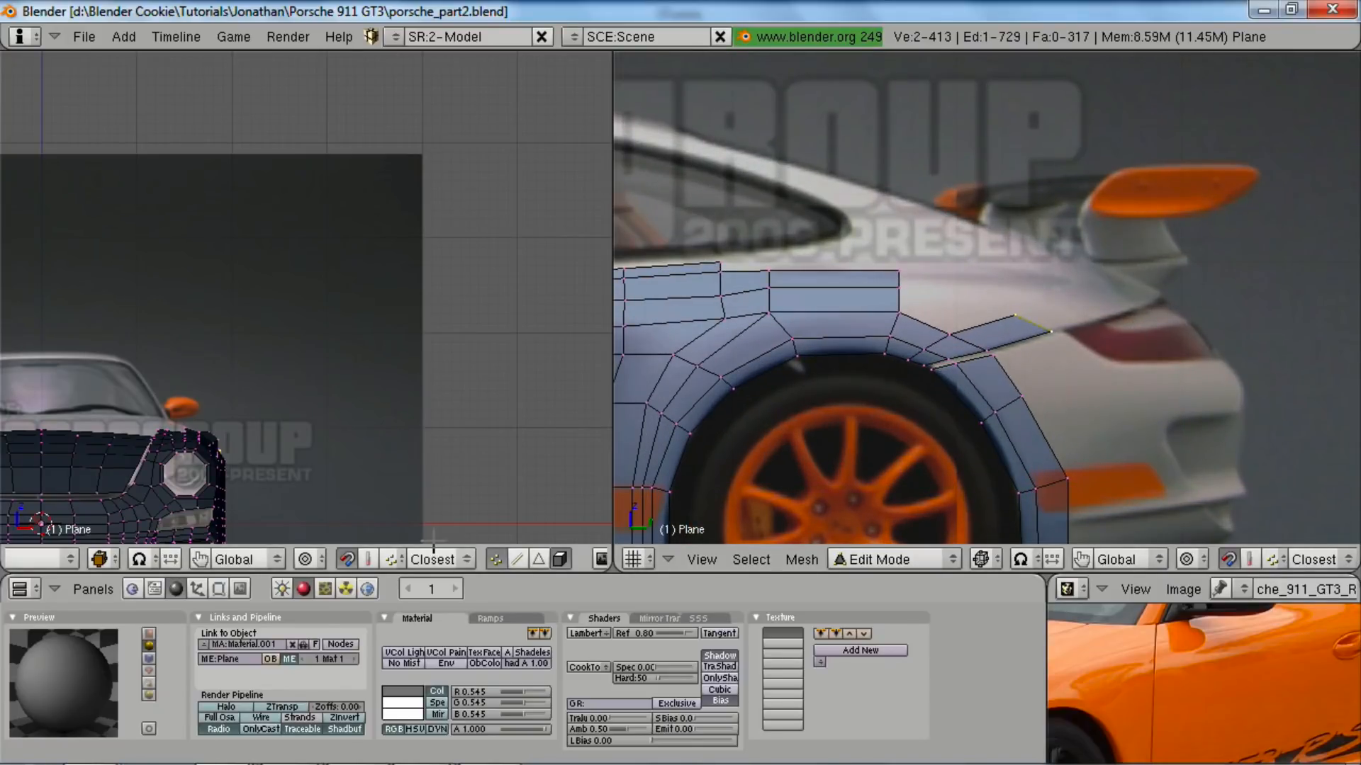
{"action": "scroll", "coordinate": [297, 443], "scroll_direction": "down", "scroll_amount": 5}
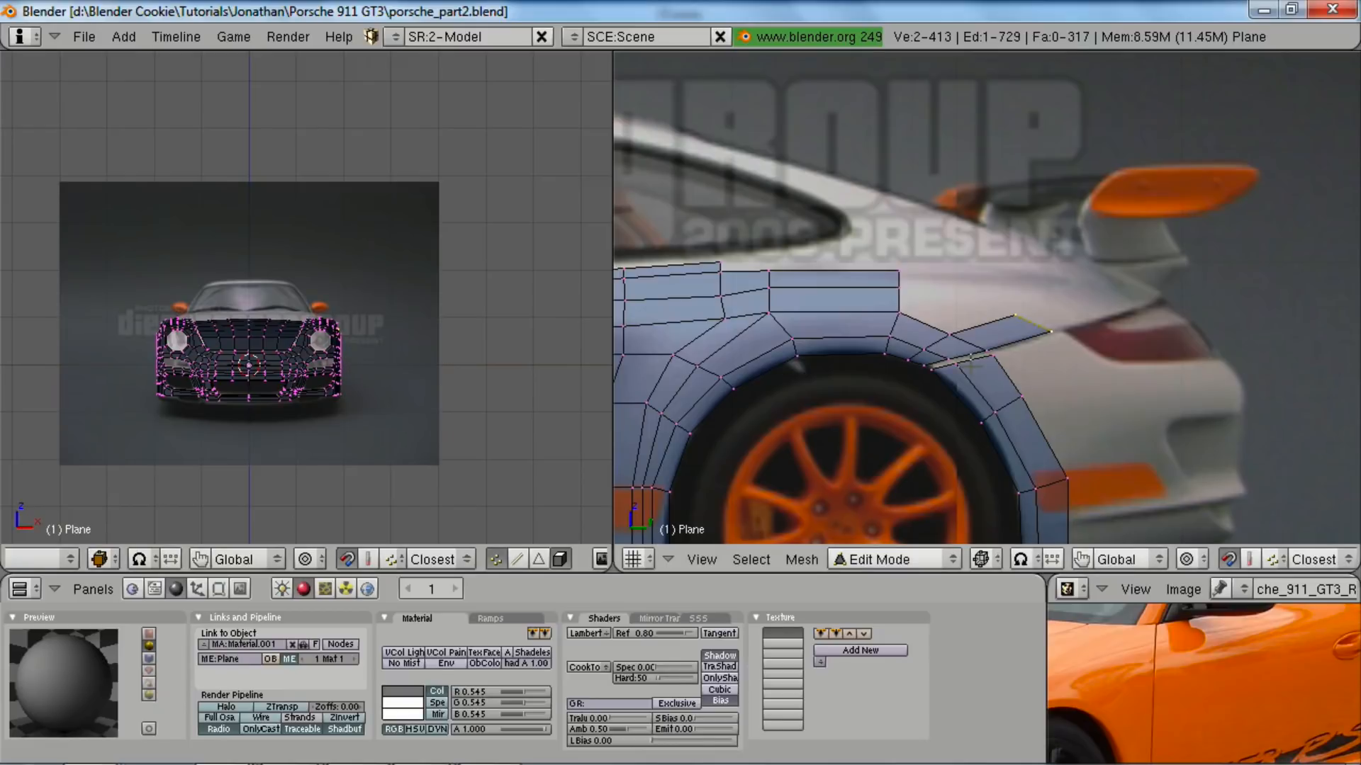
- Fill the gap between the fender's rear edge above the arch and the extruded seam strip with a face
{"action": "scroll", "coordinate": [969, 327], "scroll_direction": "up", "scroll_amount": 1}
{"action": "right_click", "coordinate": [928, 348]}
{"action": "right_click", "coordinate": [866, 313], "text": "shift"}
{"action": "right_click", "coordinate": [868, 288], "text": "shift"}
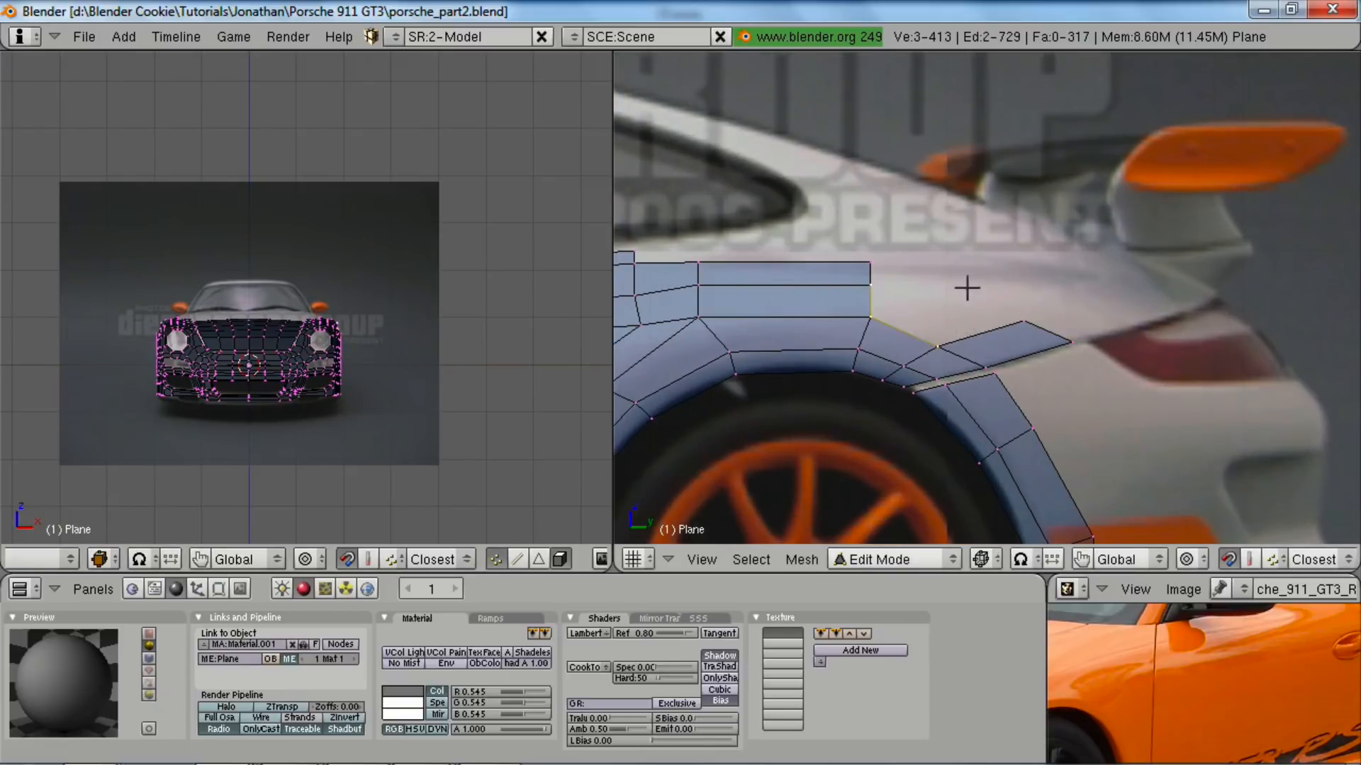
{"action": "right_click", "coordinate": [1034, 317], "text": "shift"}
{"action": "key", "text": "f"}
{"action": "key", "text": "a"}
- Extrude the strip's end edge again toward the tail light and shift the new edge inward along X
{"action": "right_click", "coordinate": [1010, 312], "text": "shift"}
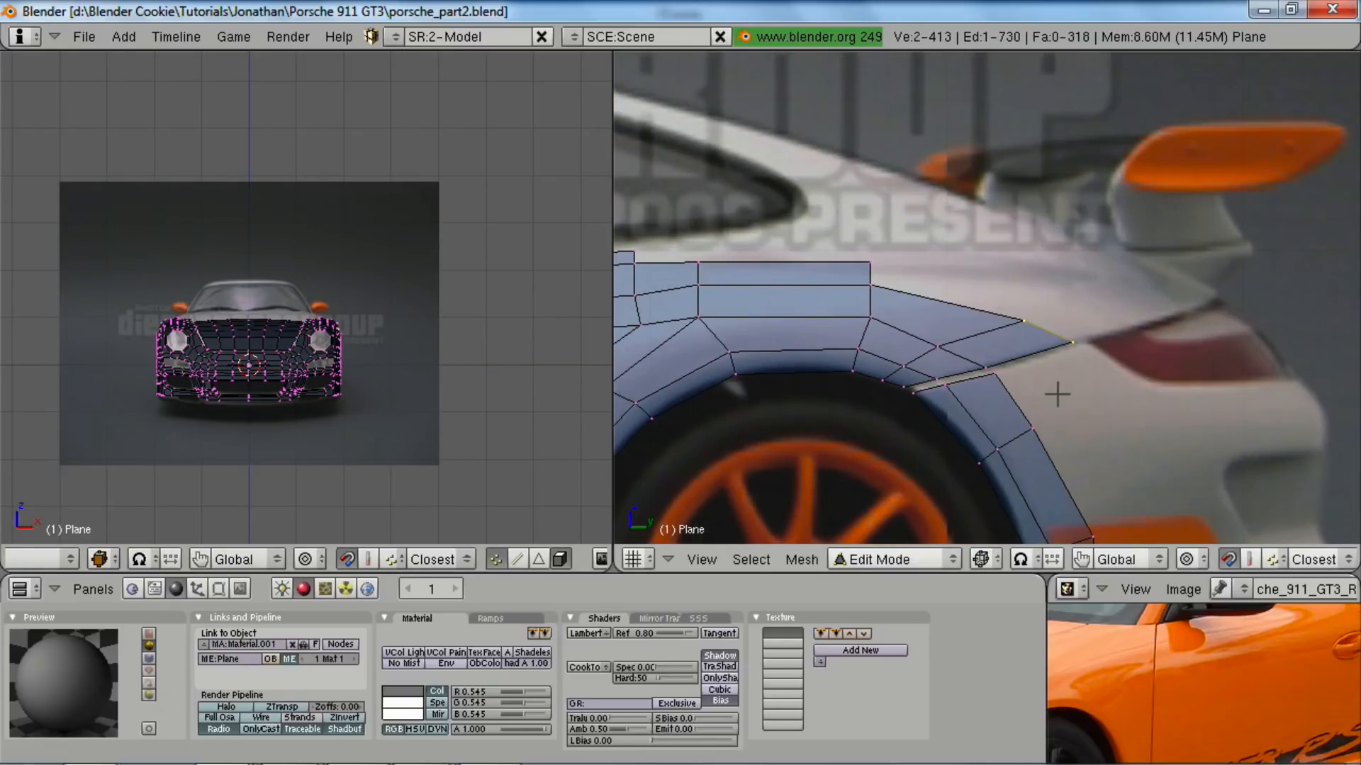
{"action": "key", "text": "e"}
{"action": "left_click", "coordinate": [1063, 389]}
{"action": "scroll", "coordinate": [434, 404], "scroll_direction": "up", "scroll_amount": 6}
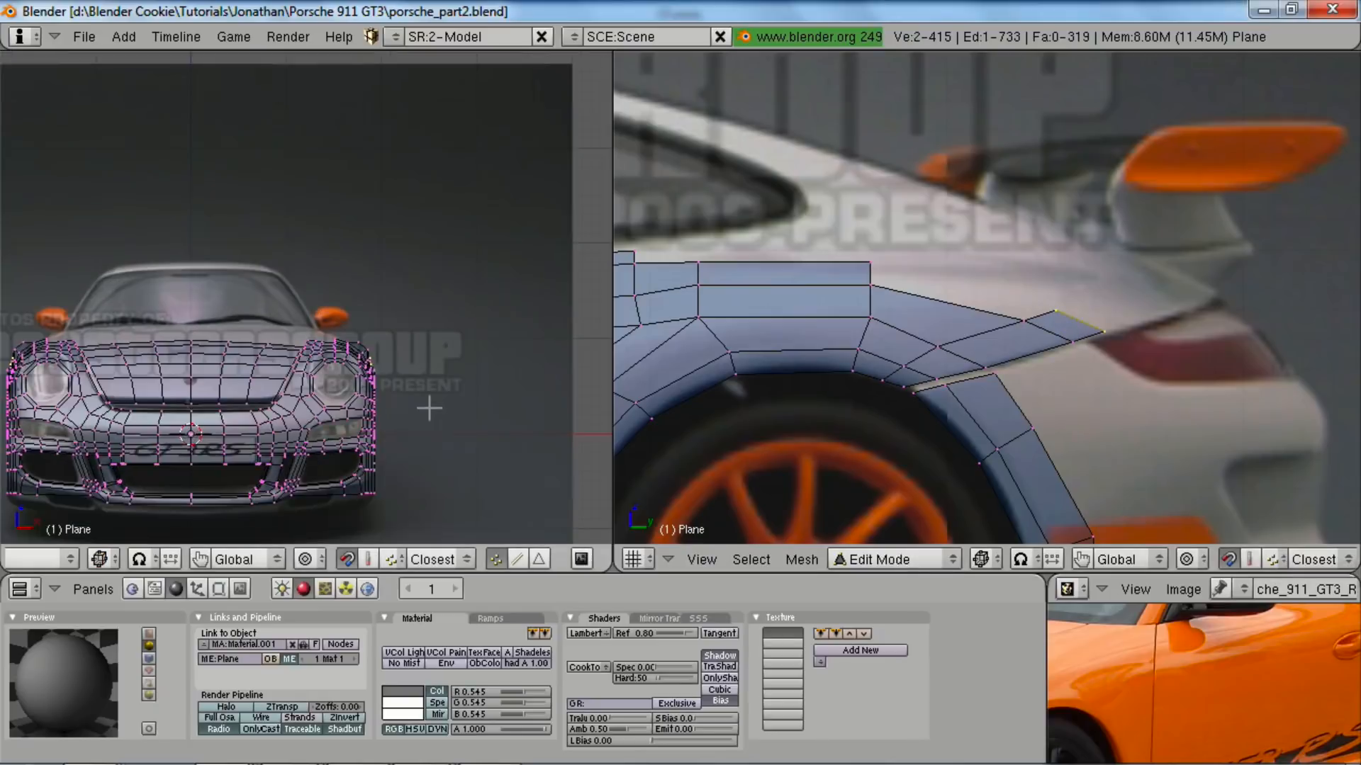
{"action": "key", "text": "g"}
{"action": "key", "text": "x"}
{"action": "left_click", "coordinate": [433, 439]}
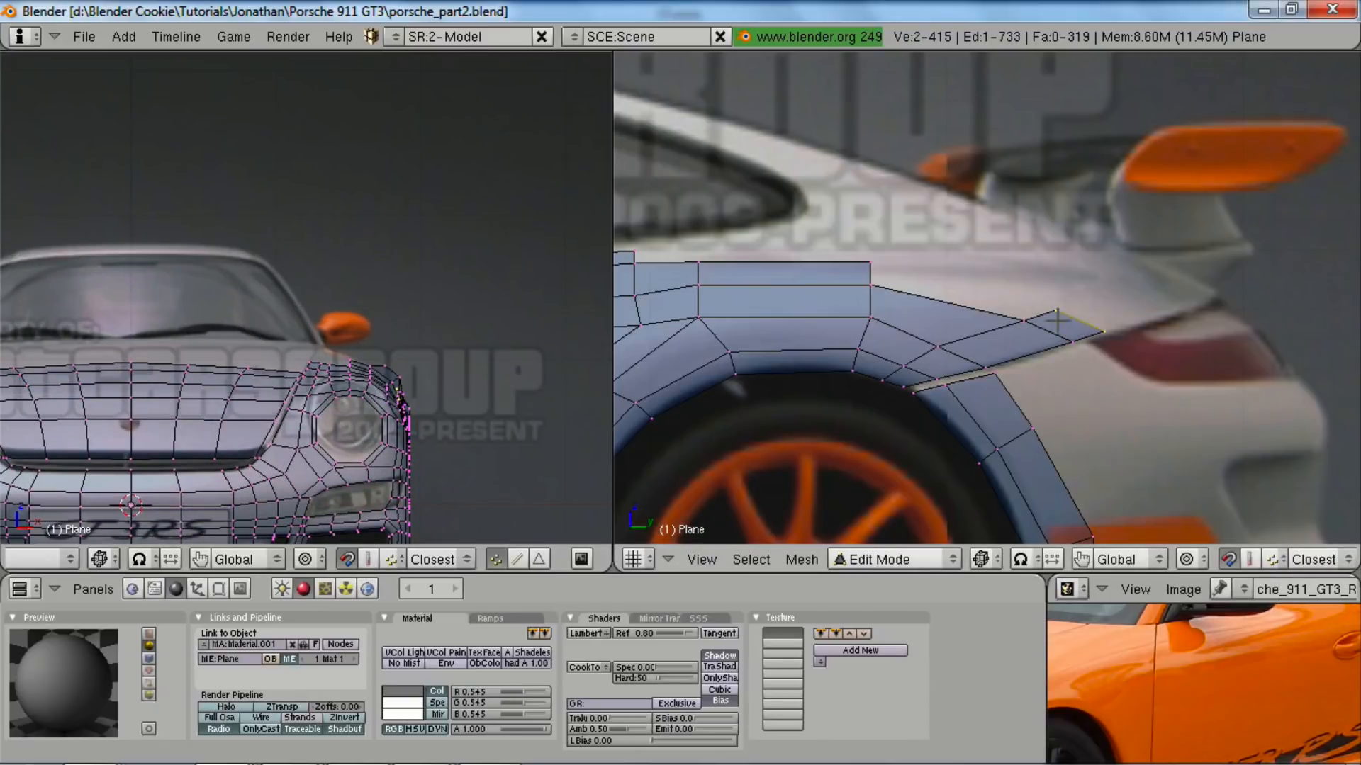
- Move all four vertices of the strip's end face inward along X
{"action": "right_click", "coordinate": [1008, 329], "text": "shift"}
{"action": "right_click", "coordinate": [1072, 354], "text": "shift"}
{"action": "key", "text": "g"}
{"action": "key", "text": "x"}
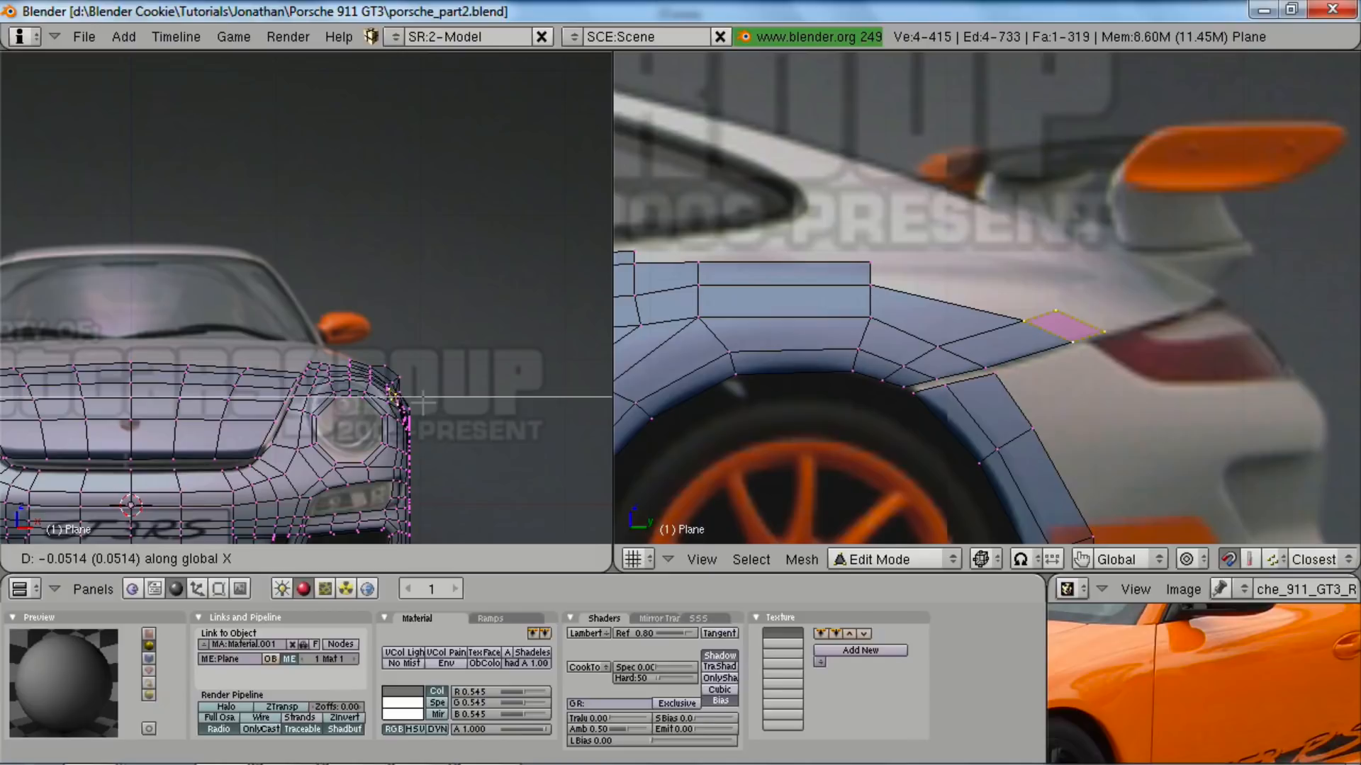
{"action": "left_click", "coordinate": [424, 403]}
{"action": "middle_click_drag", "start_coordinate": [772, 338], "coordinate": [942, 350]}
{"action": "key", "text": "a"}
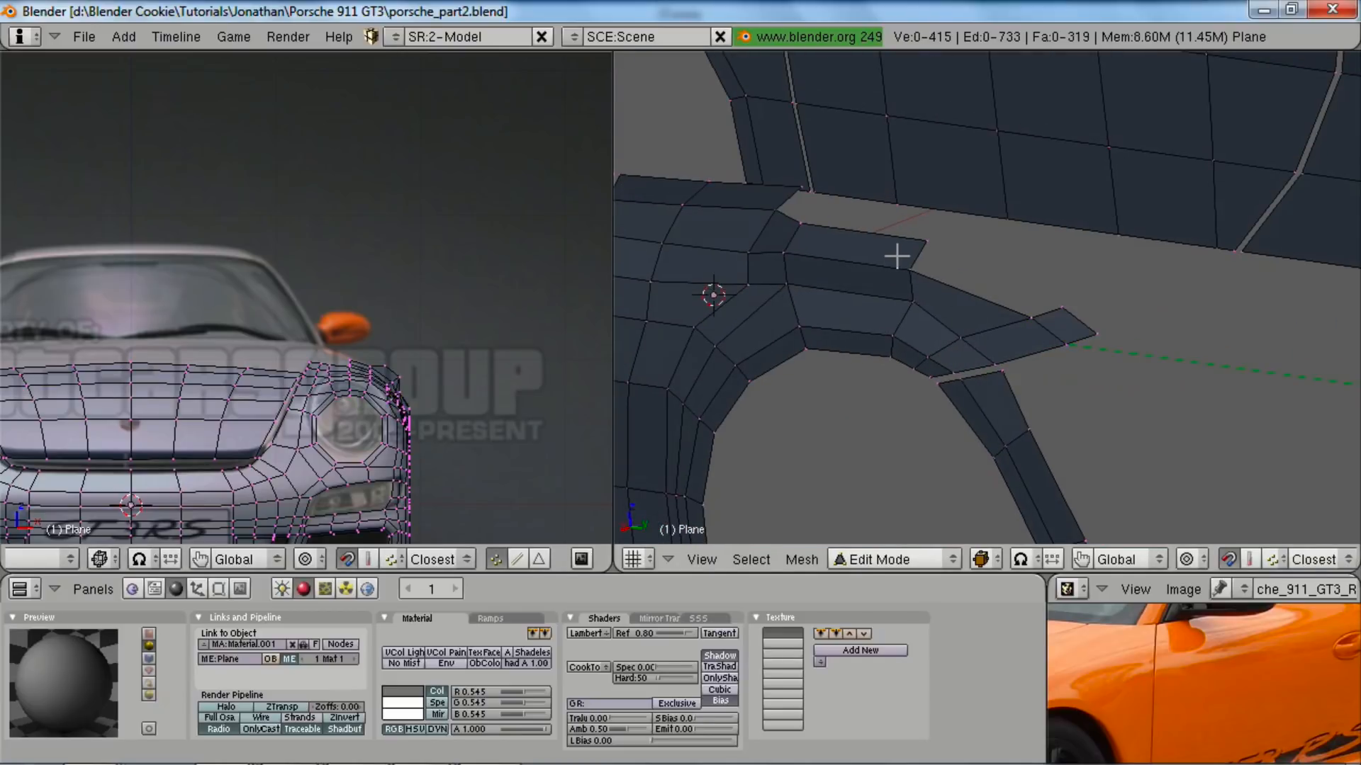
- Fill a face between the fender's upper rear corner and the top of the strip's end face
{"action": "right_click", "coordinate": [925, 239], "text": "shift"}
{"action": "right_click", "coordinate": [1037, 319], "text": "shift"}
{"action": "right_click", "coordinate": [1065, 300], "text": "shift"}
{"action": "key", "text": "f"}
{"action": "key", "text": "a"}
{"action": "scroll", "coordinate": [1027, 404], "scroll_direction": "down", "scroll_amount": 4}
- Shift the edge at the rear tip of the fender along X to refine its curvature
{"action": "middle_click_drag", "start_coordinate": [1026, 407], "coordinate": [1059, 399]}
{"action": "scroll", "coordinate": [1085, 359], "scroll_direction": "down", "scroll_amount": 3}
{"action": "scroll", "coordinate": [1099, 423], "scroll_direction": "up", "scroll_amount": 3}
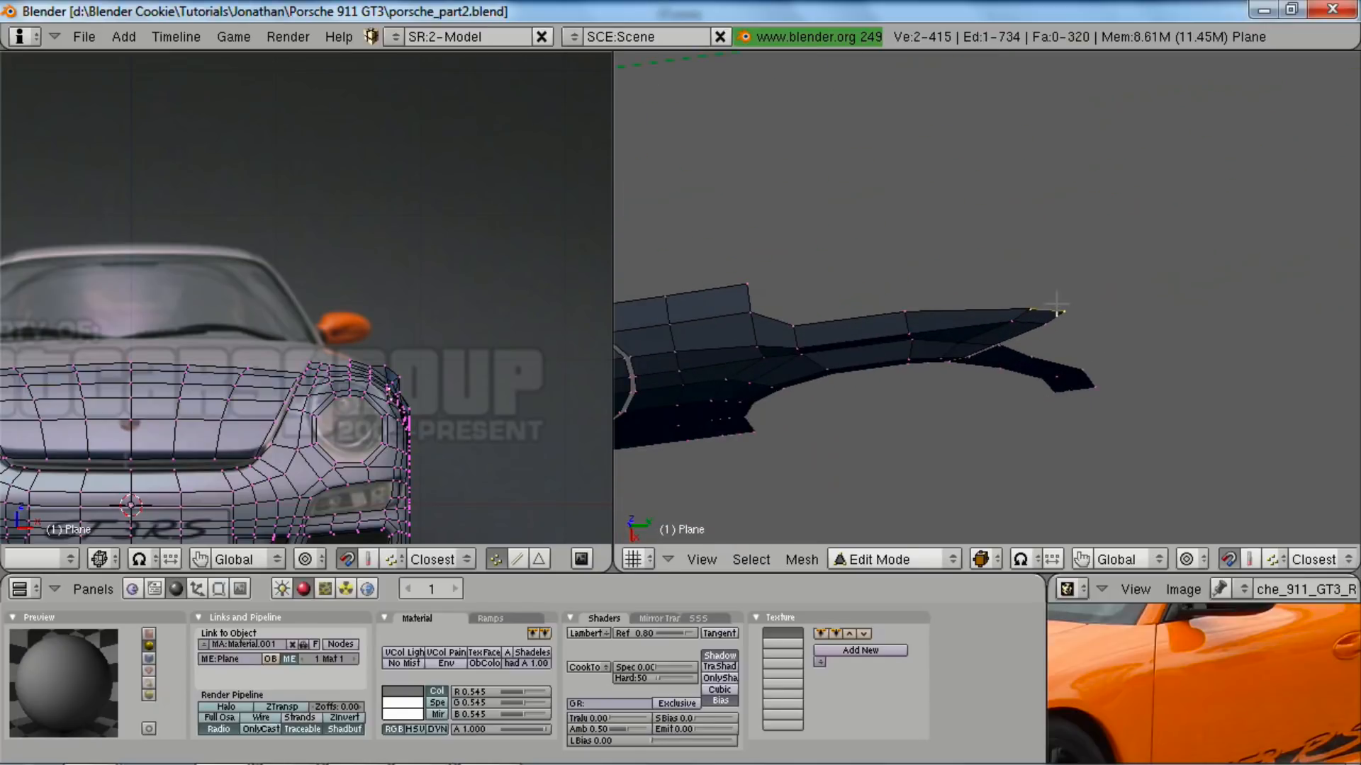
{"action": "key", "text": "g"}
{"action": "key", "text": "x"}
{"action": "left_click", "coordinate": [1060, 294]}
{"action": "scroll", "coordinate": [993, 404], "scroll_direction": "down", "scroll_amount": 4}
{"action": "middle_click_drag", "start_coordinate": [978, 425], "coordinate": [1015, 306]}
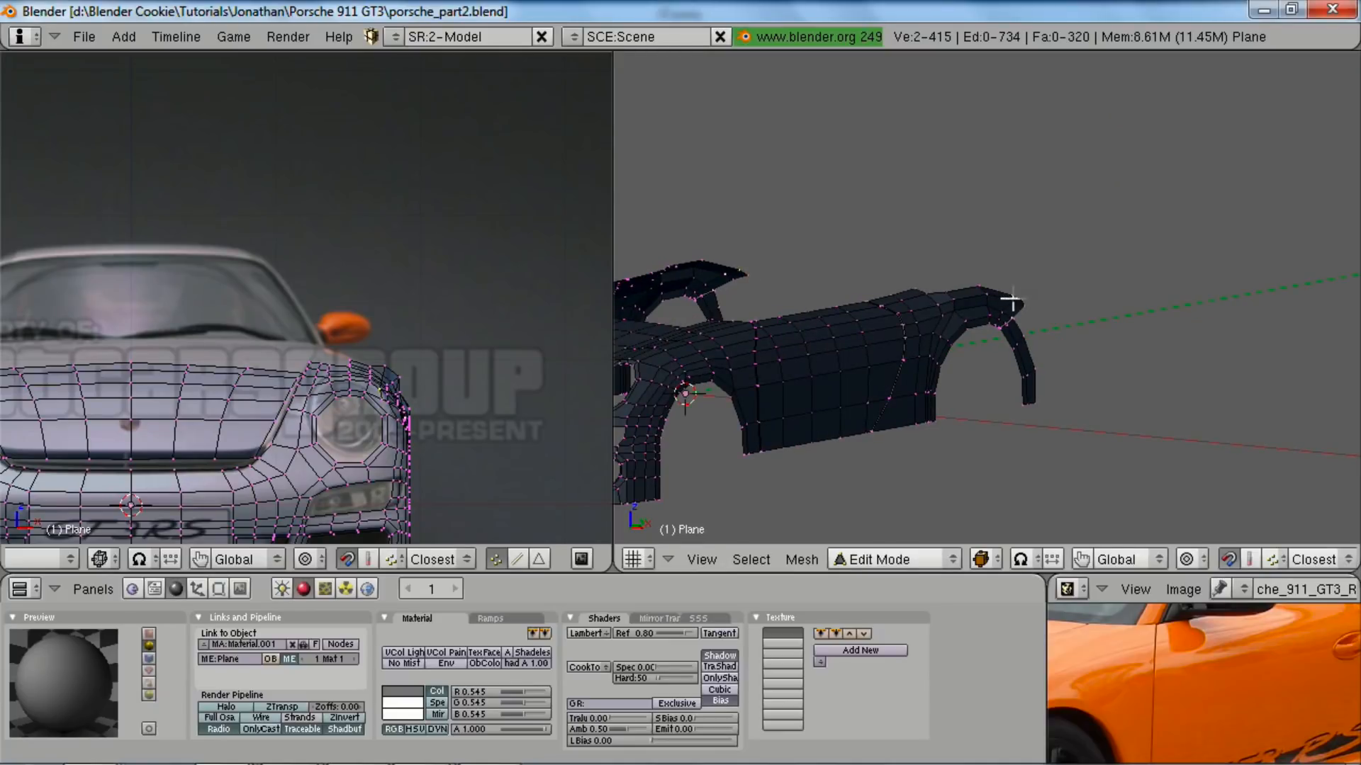
- Adjust individual vertices on the rear fender along X to smooth the panel's inward curve
{"action": "right_click", "coordinate": [1007, 313], "text": "shift"}
{"action": "scroll", "coordinate": [461, 383], "scroll_direction": "up", "scroll_amount": 2}
{"action": "key", "text": "g"}
{"action": "key", "text": "x"}
{"action": "left_click", "coordinate": [461, 397]}
{"action": "middle_click_drag", "start_coordinate": [1273, 345], "coordinate": [1021, 305]}
{"action": "scroll", "coordinate": [1059, 282], "scroll_direction": "up", "scroll_amount": 2}
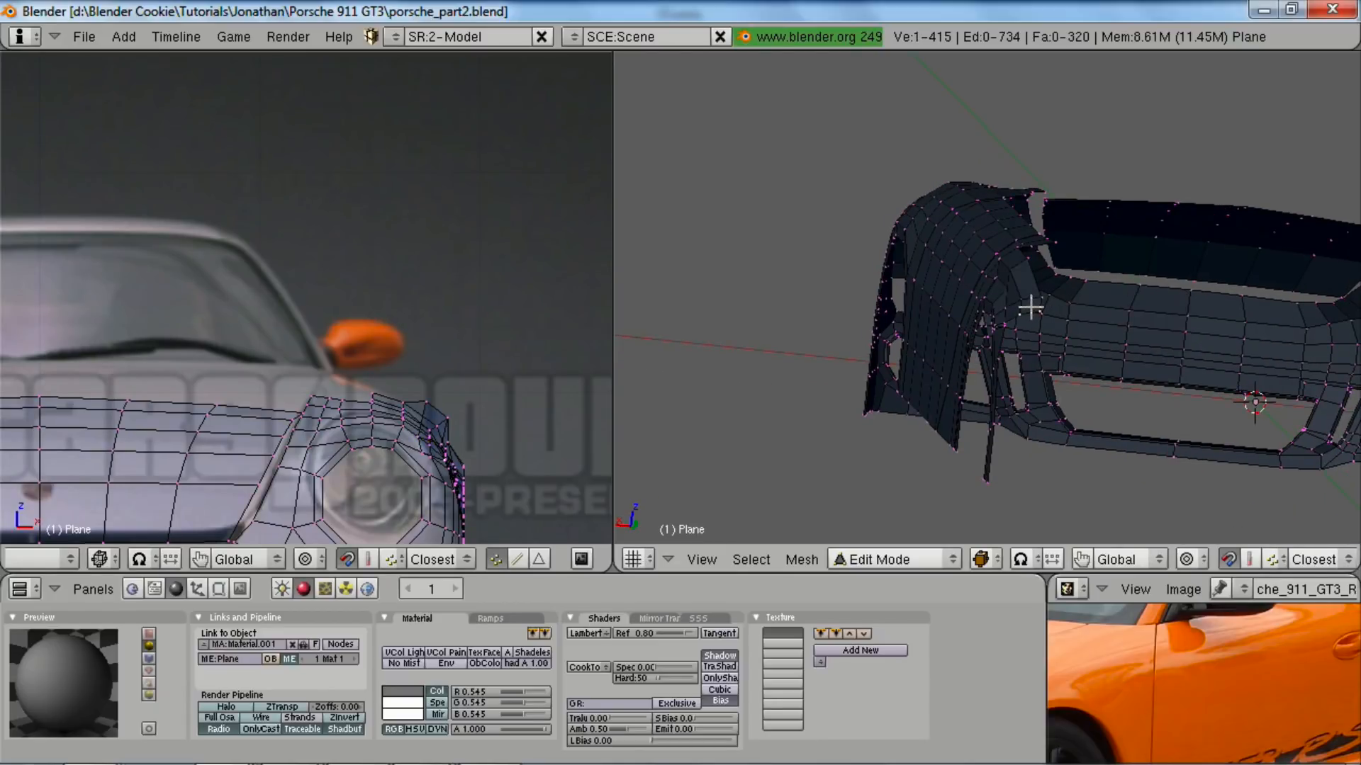
{"action": "right_click", "coordinate": [1029, 308], "text": "shift"}
{"action": "key", "text": "g"}
{"action": "key", "text": "x"}
{"action": "middle_click_drag", "start_coordinate": [932, 407], "coordinate": [1001, 415]}
{"action": "scroll", "coordinate": [1138, 460], "scroll_direction": "up", "scroll_amount": 3}
- Inspect the extended fender outside Edit Mode, and compare its wireframe with the reference in orthographic side view
{"action": "key", "text": "Tab"}
{"action": "scroll", "coordinate": [1001, 415], "scroll_direction": "down", "scroll_amount": 3}
{"action": "key", "text": "KP_5"}
{"action": "key", "text": "KP_3"}
{"action": "scroll", "coordinate": [1032, 397], "scroll_direction": "up", "scroll_amount": 5}
{"action": "key", "text": "Tab"}
{"action": "scroll", "coordinate": [1032, 394], "scroll_direction": "up", "scroll_amount": 4}
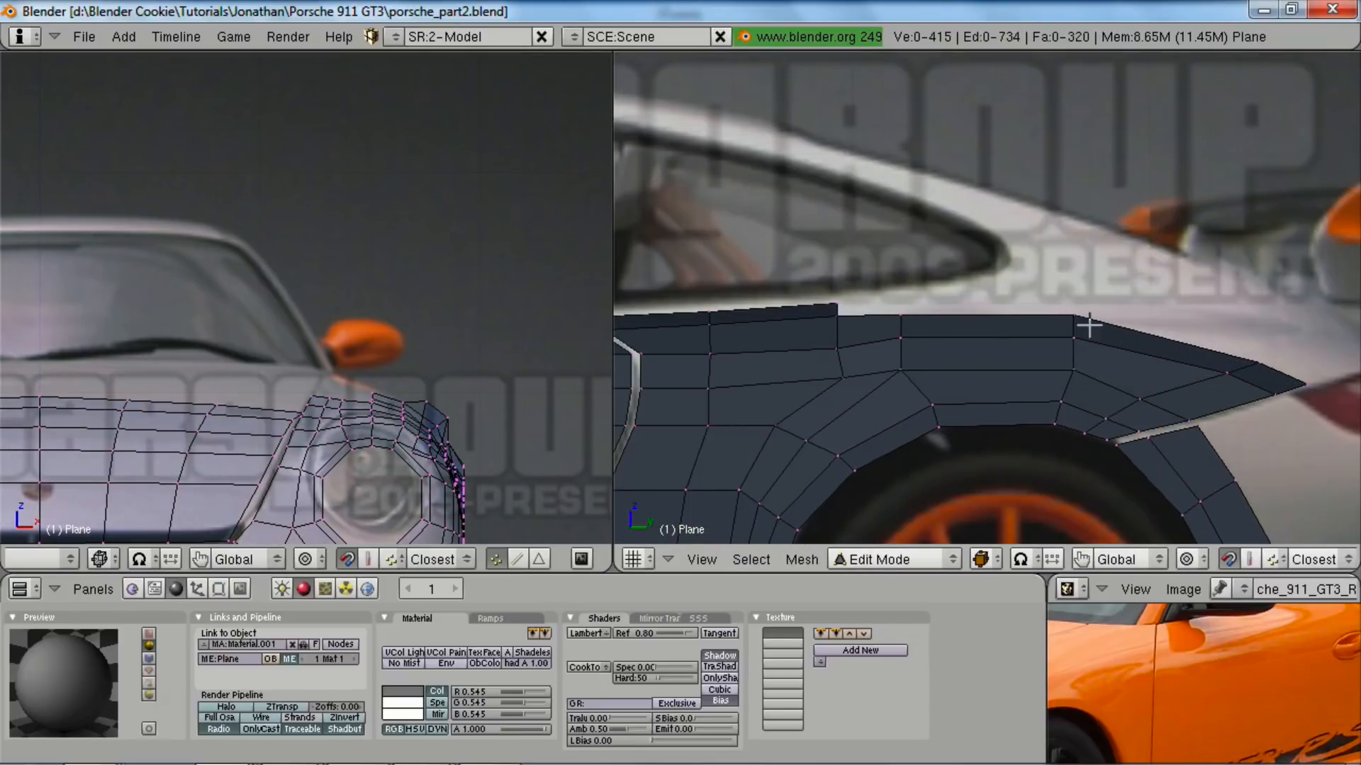
{"action": "key", "text": "z"}
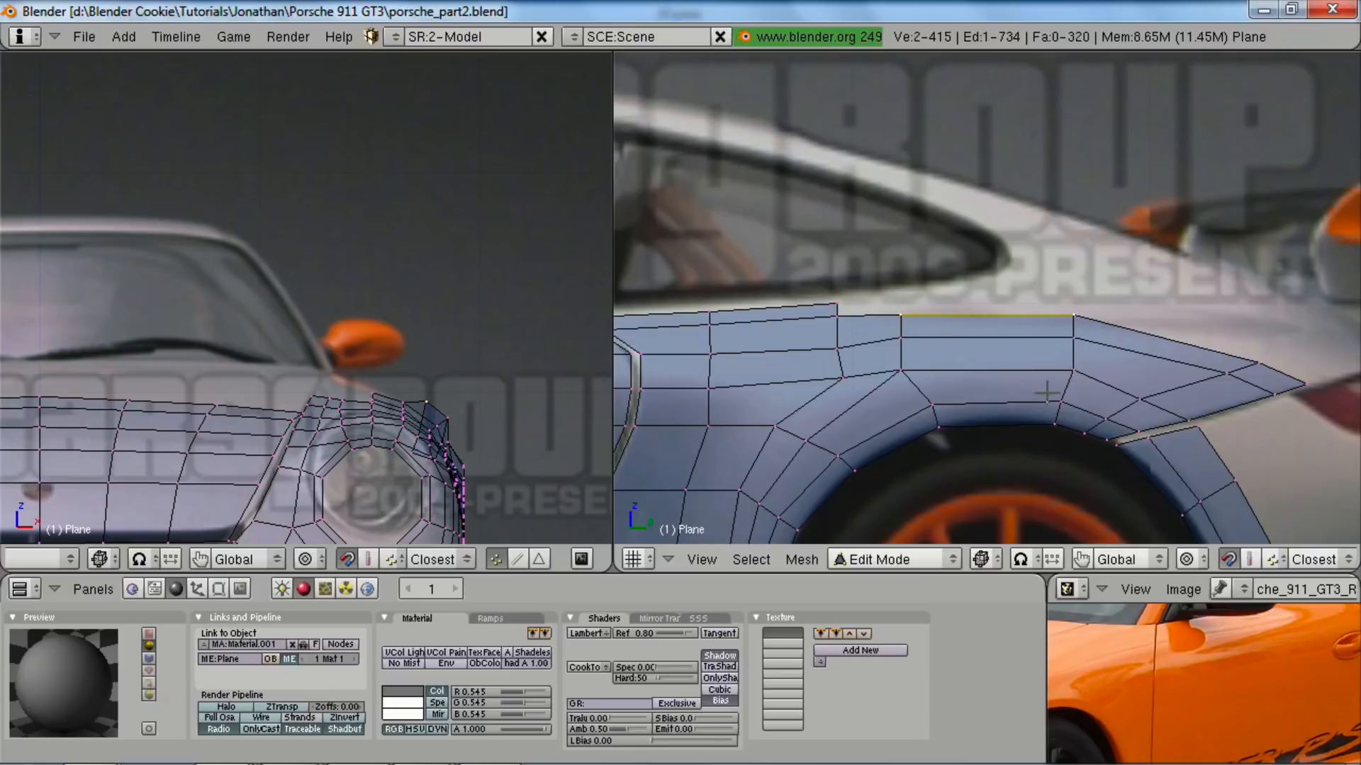
- Extrude the selected top edge above the rear wheel arch as edges only, moving it inward in the XZ plane
{"action": "scroll", "coordinate": [491, 477], "scroll_direction": "up", "scroll_amount": 2}
{"action": "key", "text": "e"}
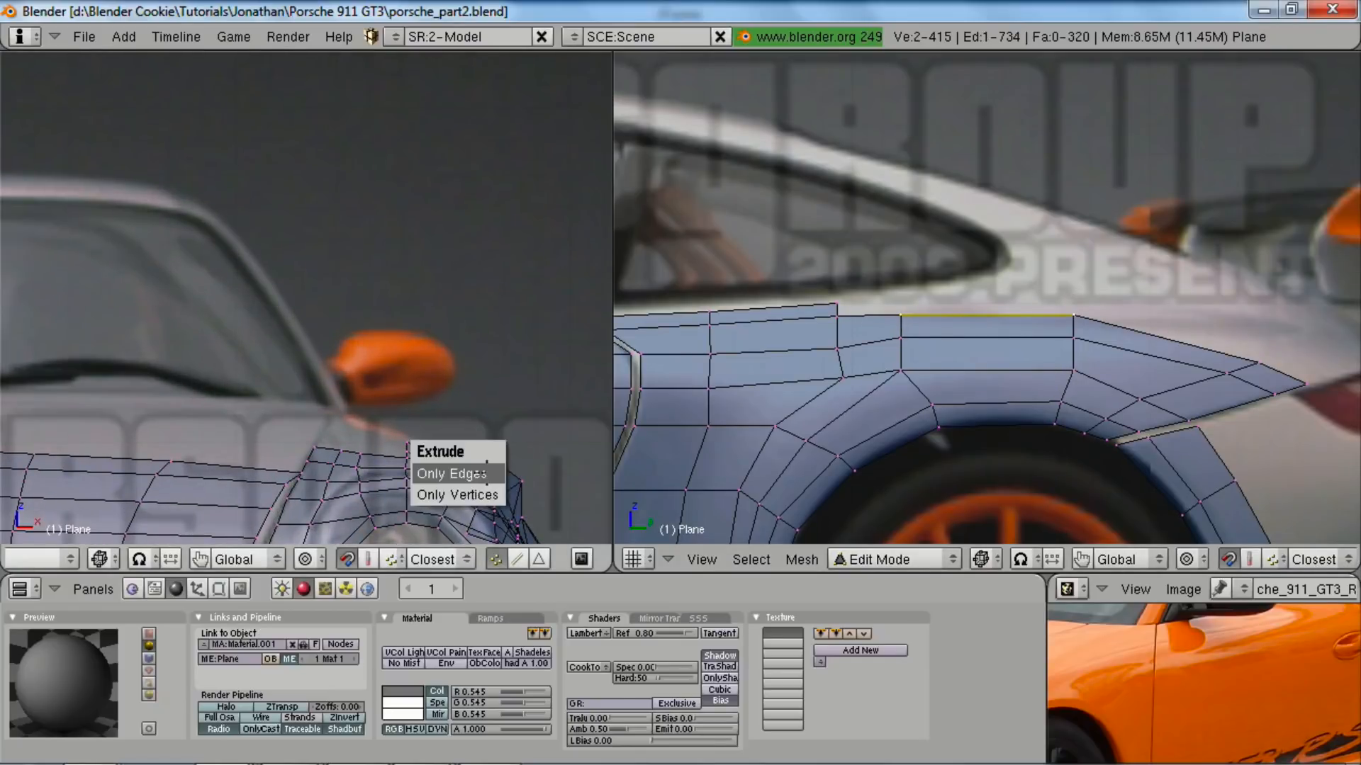
{"action": "left_click", "coordinate": [487, 470]}
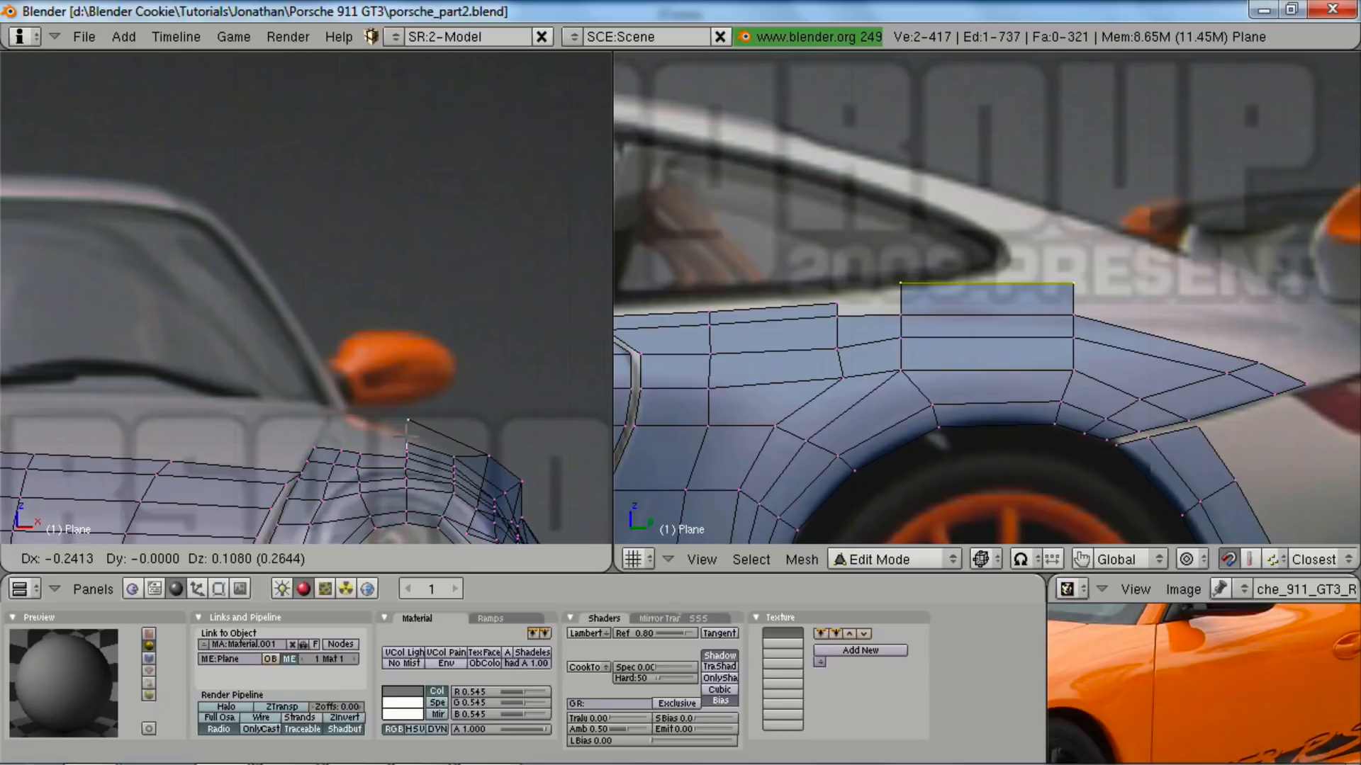
{"action": "key", "text": "shift+y"}
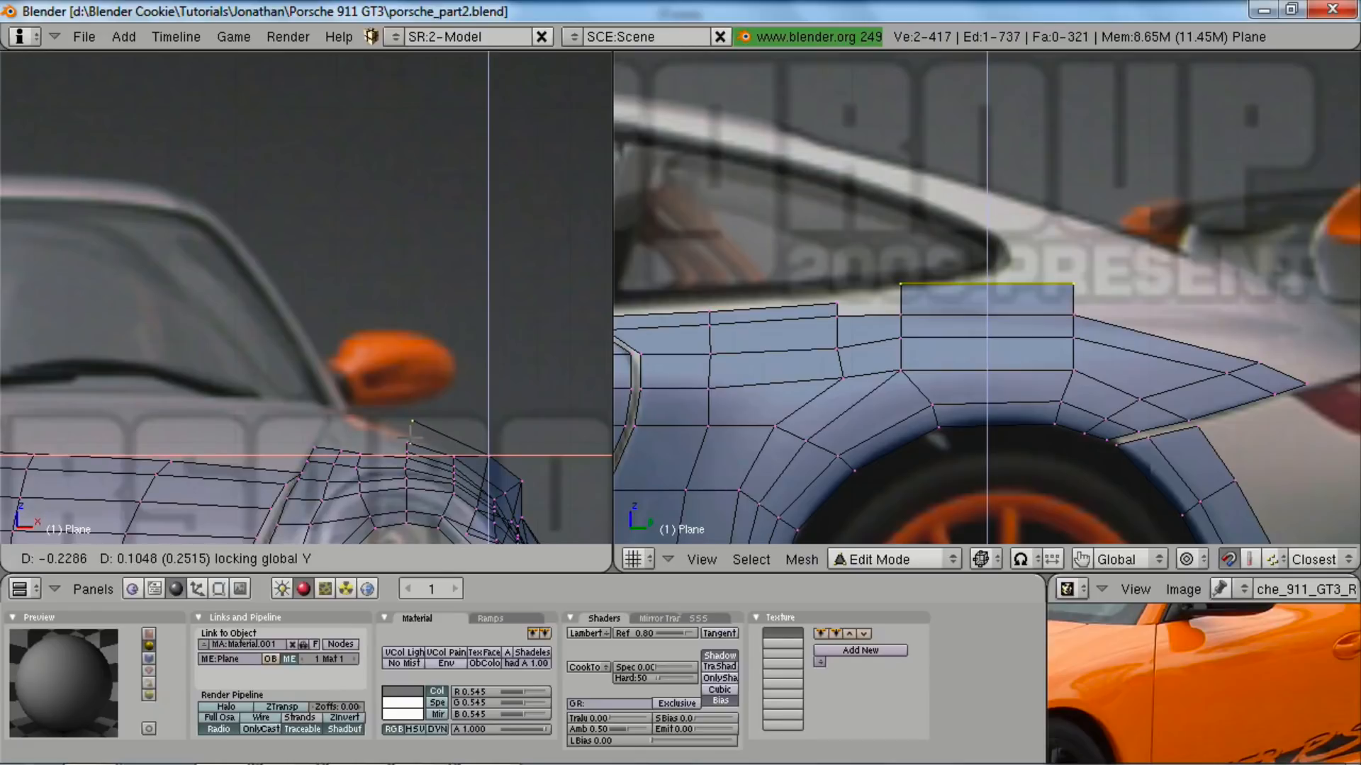
{"action": "left_click", "coordinate": [433, 441]}
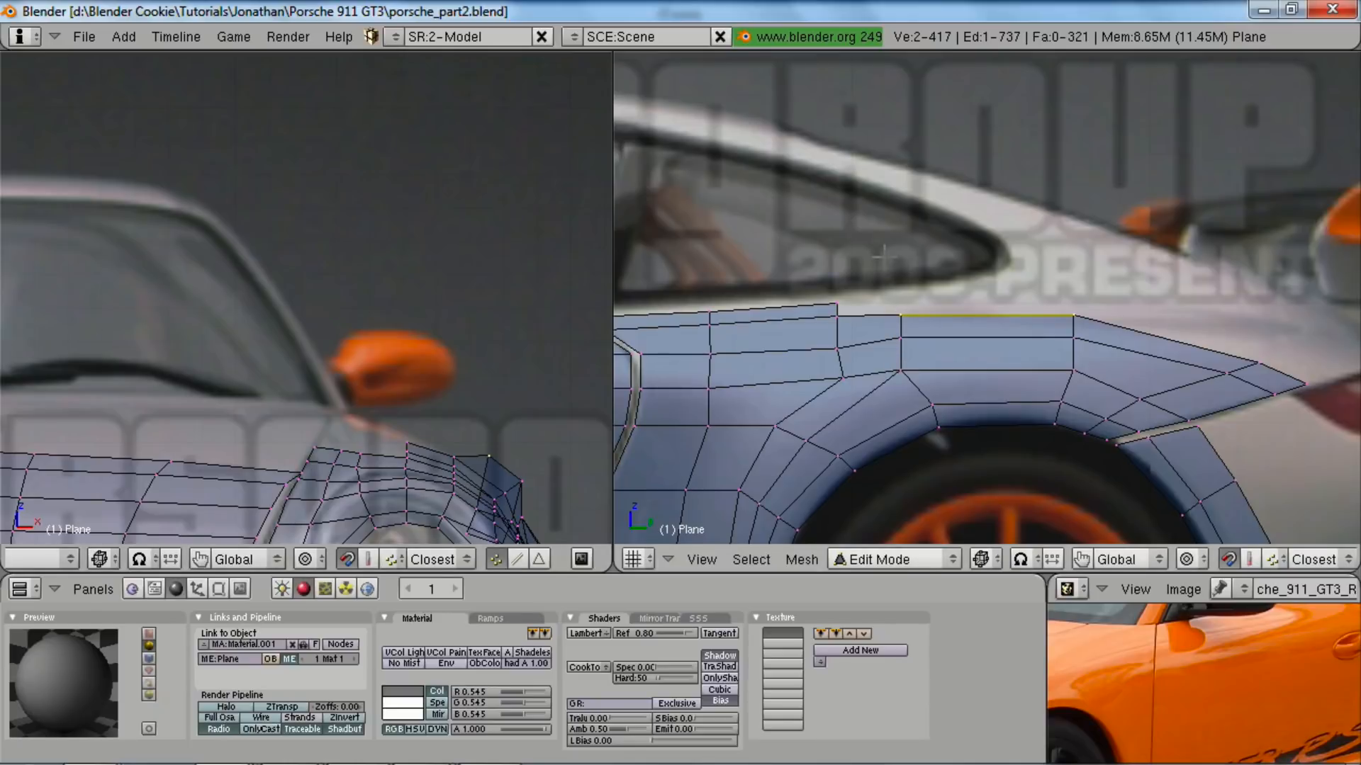
- Move the extruded edge in the XZ plane to line it up with the inner top corner of the adjoining fender panel
{"action": "key", "text": "g"}
{"action": "key", "text": "shift+y"}
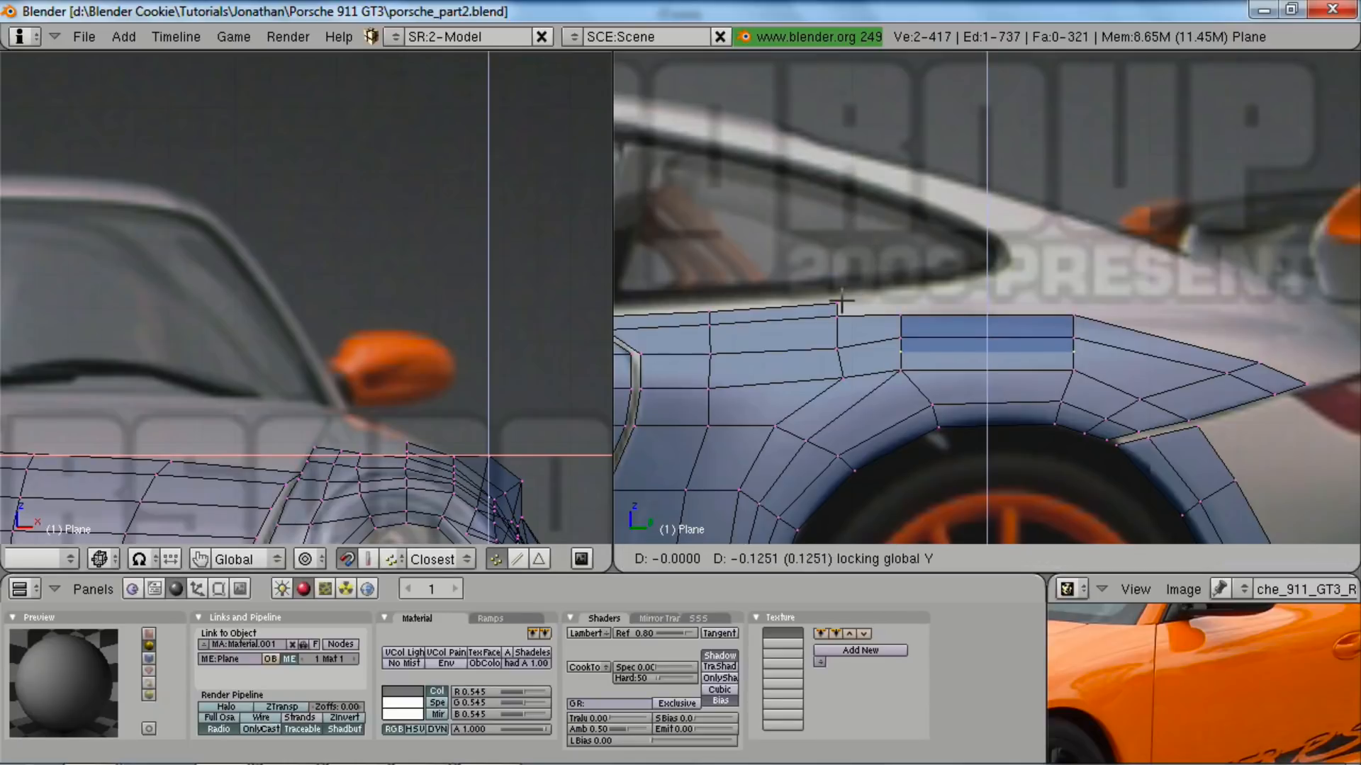
{"action": "left_click", "coordinate": [836, 307]}
{"action": "mouse_move", "coordinate": [836, 306]}
{"action": "middle_mouse_down"}
{"action": "mouse_move", "coordinate": [900, 386]}
{"action": "mouse_move", "coordinate": [822, 327]}
{"action": "middle_mouse_up"}
{"action": "key", "text": "g"}
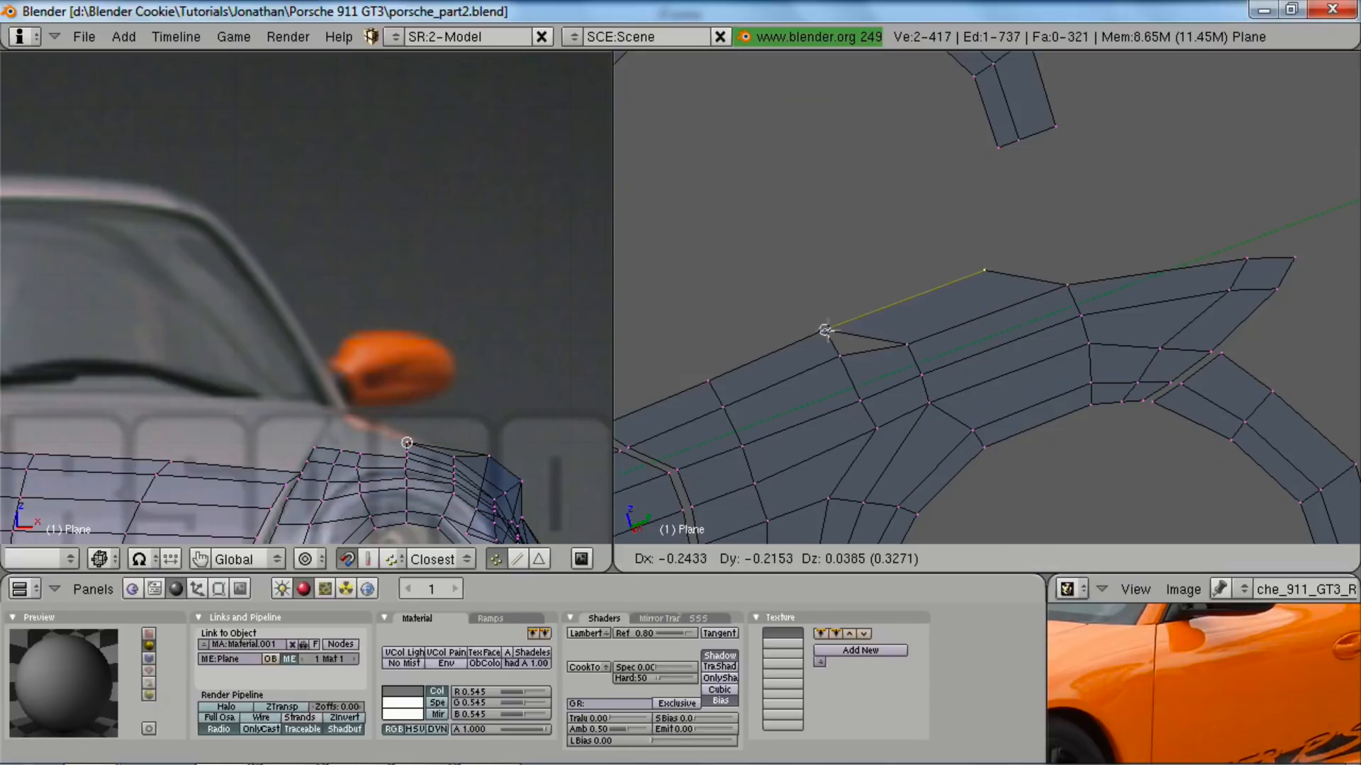
{"action": "key", "text": "Escape"}
{"action": "key", "text": "g"}
{"action": "key", "text": "shift+y"}
{"action": "left_click", "coordinate": [872, 376]}
- Raise the extruded edge along the Z axis and fine-tune its height to follow the fender line
{"action": "middle_click_drag", "start_coordinate": [872, 376], "coordinate": [935, 321]}
{"action": "middle_click_drag", "start_coordinate": [467, 398], "coordinate": [476, 435], "text": "ctrl"}
{"action": "key", "text": "g"}
{"action": "key", "text": "z"}
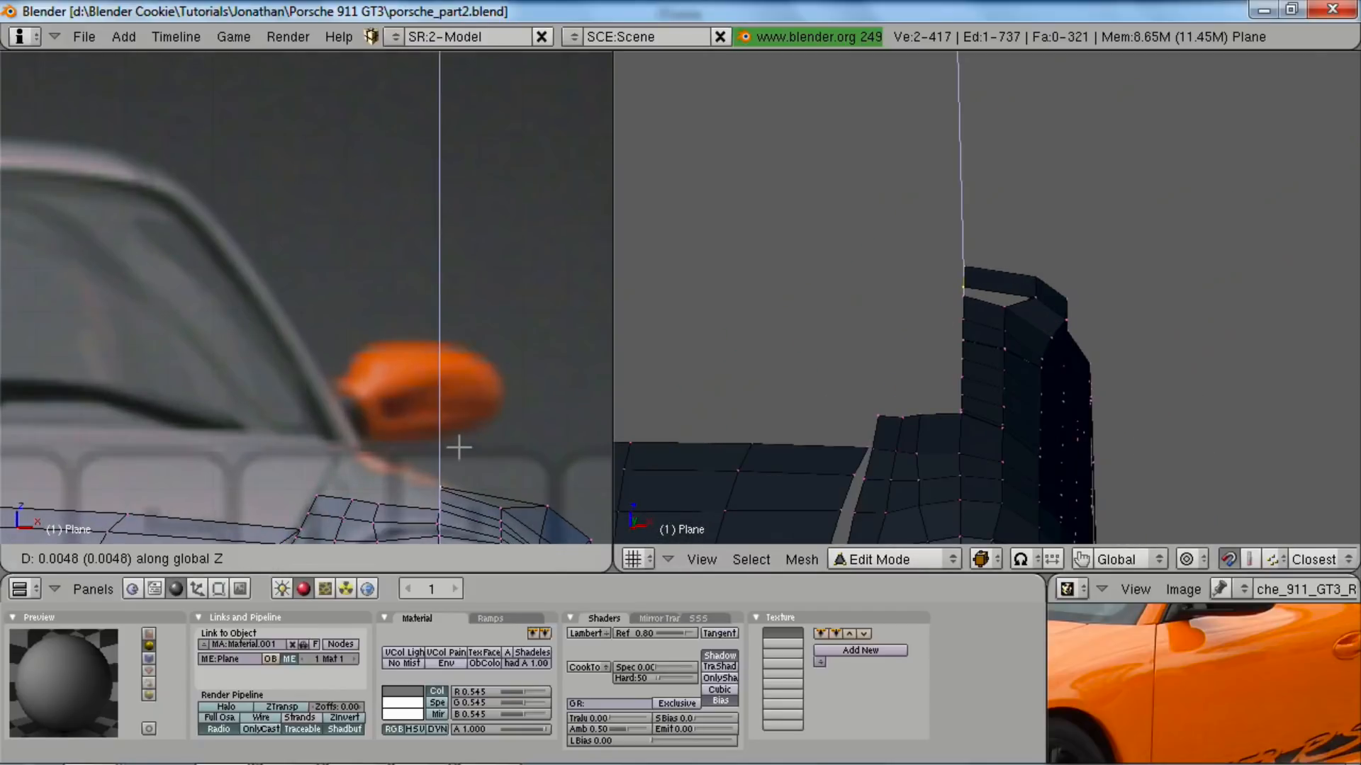
{"action": "left_click", "coordinate": [471, 425]}
{"action": "middle_click_drag", "start_coordinate": [980, 407], "coordinate": [1077, 382]}
{"action": "key", "text": "ctrl+Up"}
{"action": "key", "text": "ctrl+Up"}
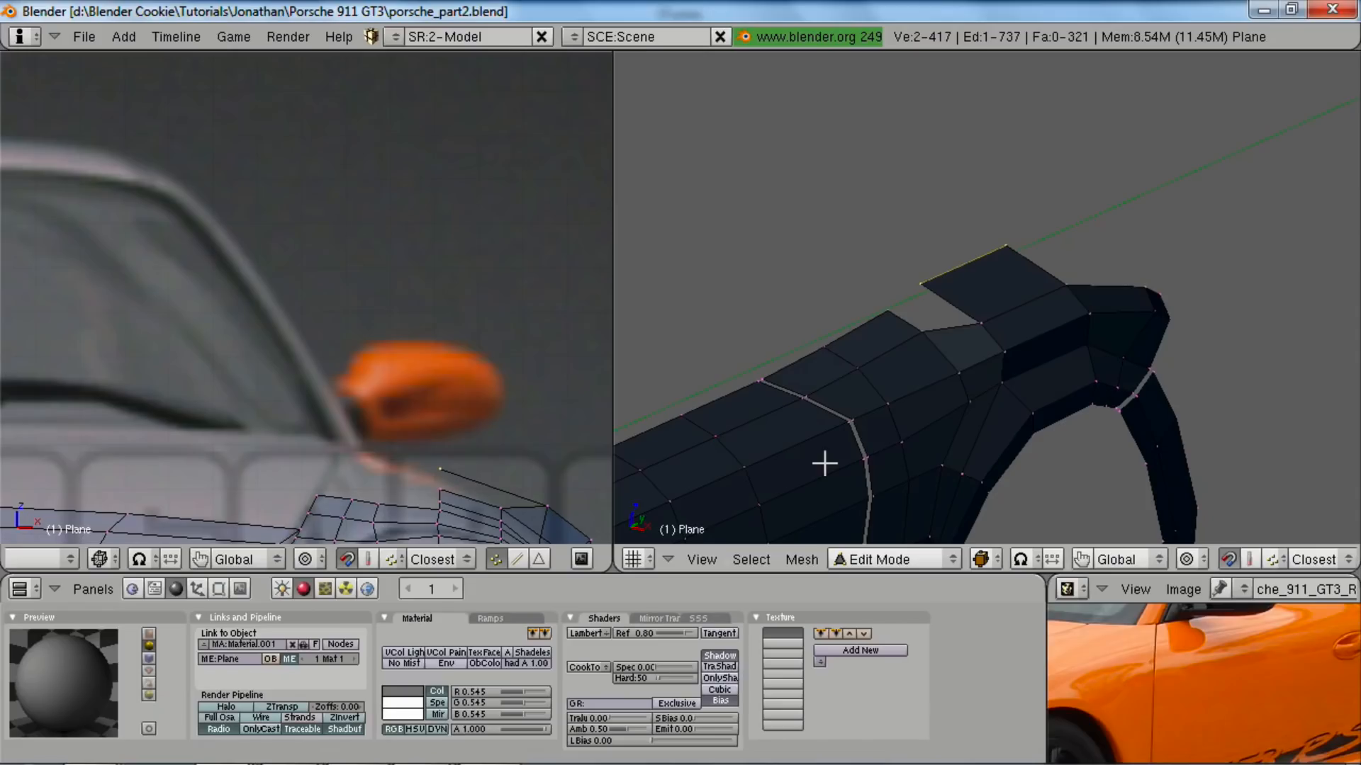
{"action": "key", "text": "g"}
{"action": "key", "text": "z"}
{"action": "left_click", "coordinate": [929, 352]}
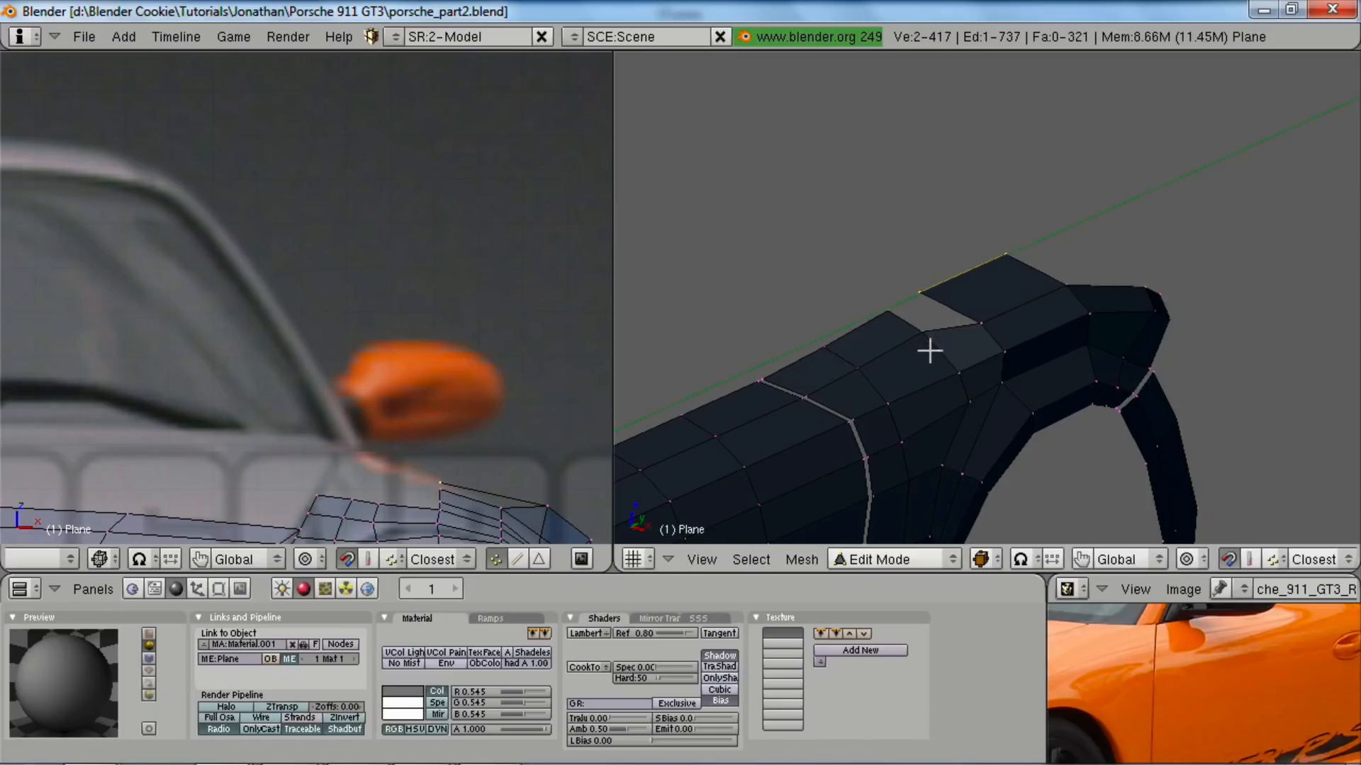
- Fill the gap between the new top panel and the adjoining fender panel with a face
{"action": "key", "text": "a"}
{"action": "right_click", "coordinate": [1074, 291], "text": "shift"}
{"action": "right_click_drag", "start_coordinate": [501, 503], "coordinate": [523, 511]}
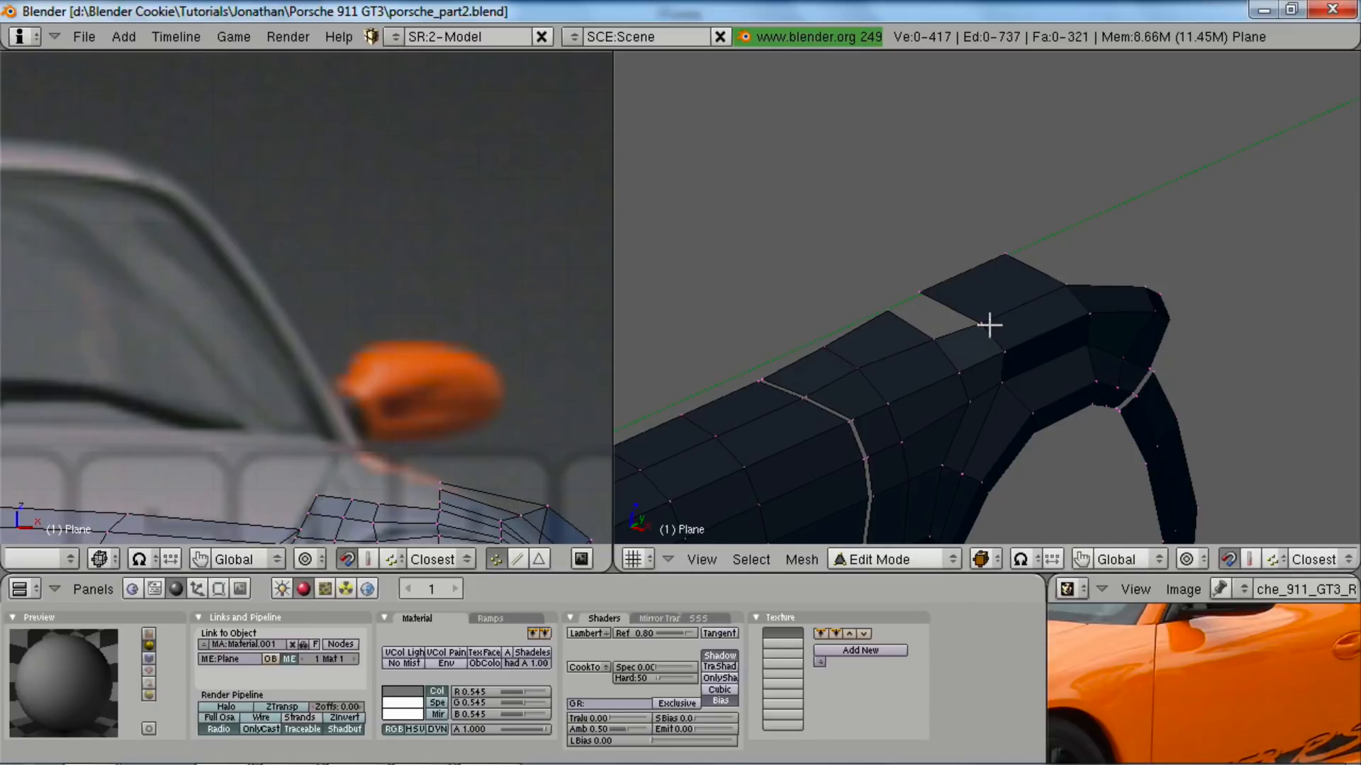
{"action": "right_click", "coordinate": [939, 354], "text": "shift"}
{"action": "key", "text": "f"}
{"action": "key", "text": "a"}
- Move the lengthwise edge on the outer side of the new top panel to smooth the fender's curve
{"action": "scroll", "coordinate": [432, 389], "scroll_direction": "down", "scroll_amount": 3}
{"action": "middle_click_drag", "start_coordinate": [433, 389], "coordinate": [358, 398]}
{"action": "key", "text": "z"}
{"action": "right_click", "coordinate": [1049, 284], "text": "shift"}
{"action": "key", "text": "g"}
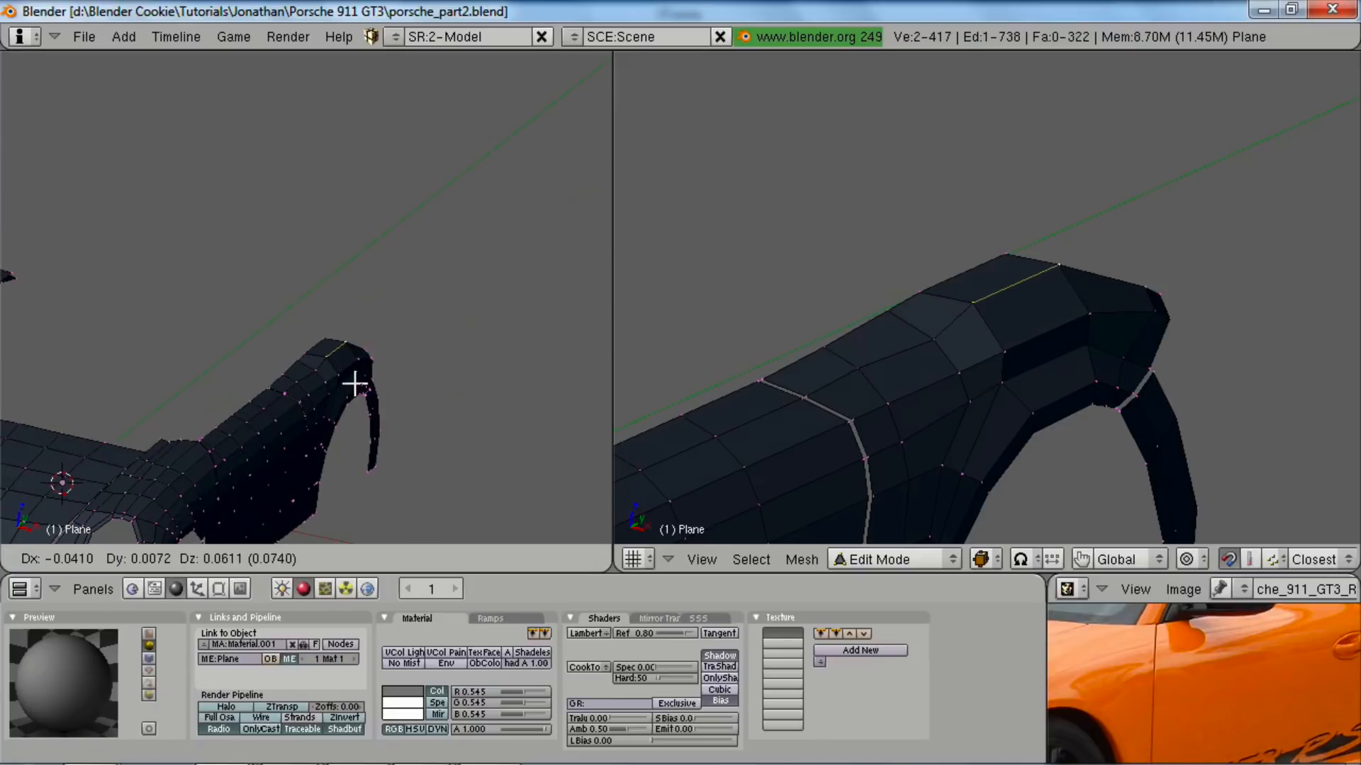
{"action": "left_click", "coordinate": [355, 386]}
- Shift the next outer lengthwise edge of the rear fender inward in the front view to round its profile
{"action": "key", "text": "KP_1"}
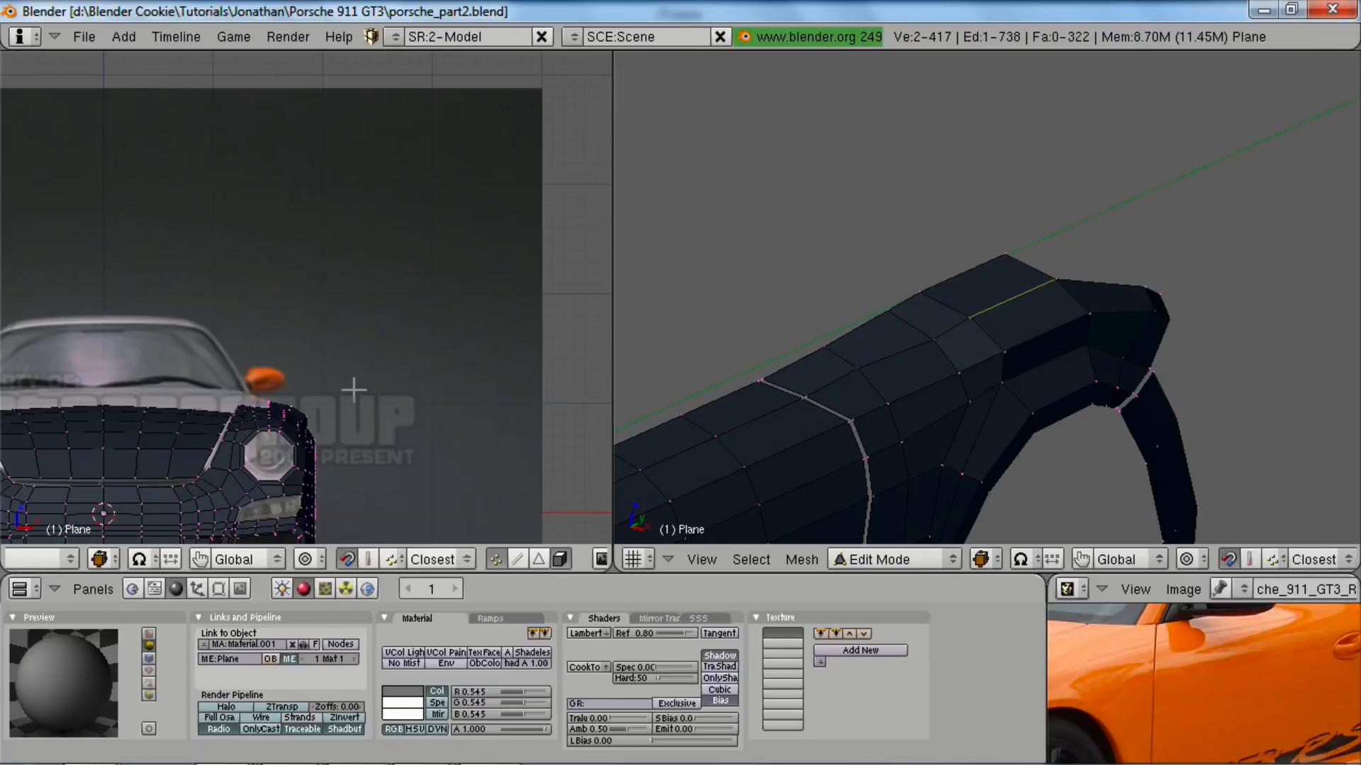
{"action": "scroll", "coordinate": [354, 390], "scroll_direction": "up", "scroll_amount": 3}
{"action": "middle_click_drag", "start_coordinate": [376, 540], "coordinate": [416, 401], "text": "shift"}
{"action": "scroll", "coordinate": [443, 409], "scroll_direction": "up", "scroll_amount": 4}
{"action": "key", "text": "z"}
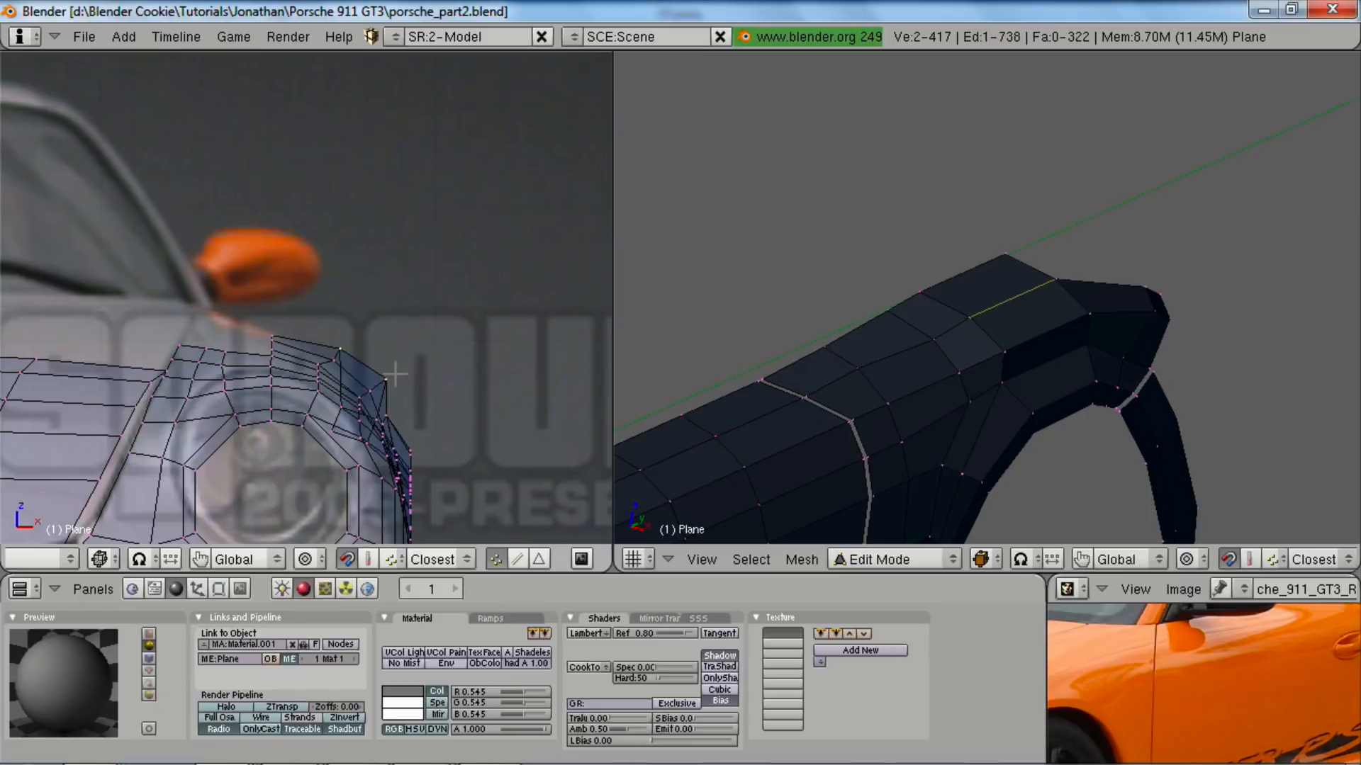
{"action": "key", "text": "g"}
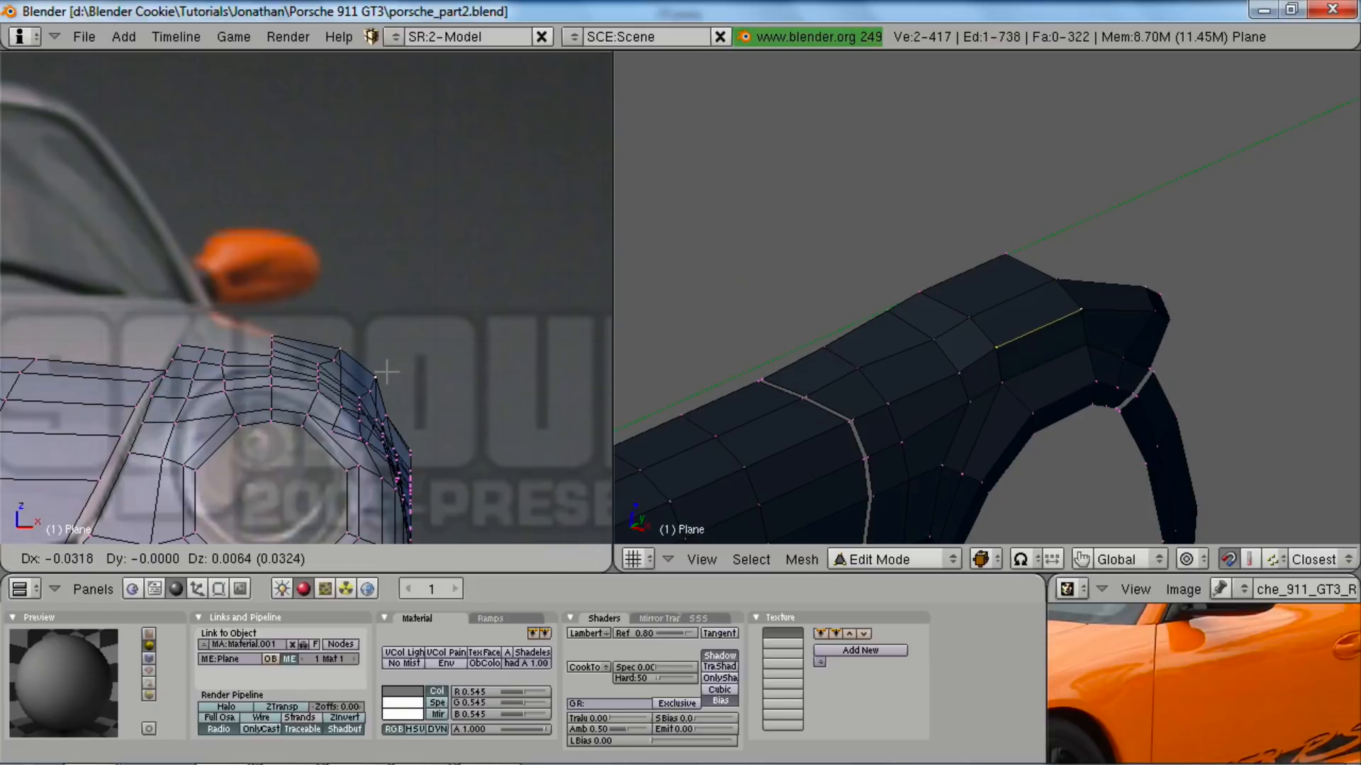
{"action": "left_click", "coordinate": [387, 370]}
- Examine the shaded car body in Object Mode and compare the rear fender with the orange reference photo and side view
{"action": "key", "text": "z"}
{"action": "scroll", "coordinate": [386, 411], "scroll_direction": "down", "scroll_amount": 4}
{"action": "key", "text": "Tab"}
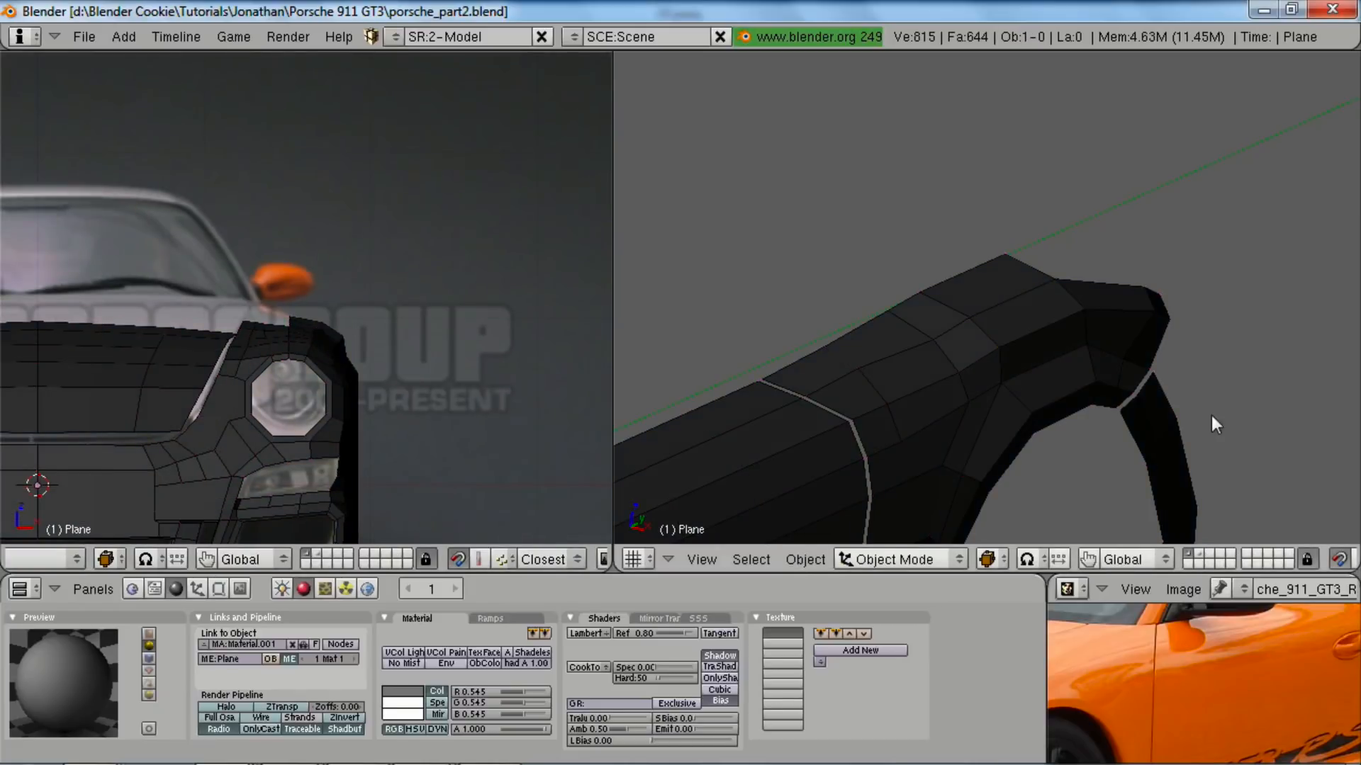
{"action": "scroll", "coordinate": [935, 365], "scroll_direction": "down", "scroll_amount": 6}
{"action": "scroll", "coordinate": [932, 370], "scroll_direction": "down", "scroll_amount": 3}
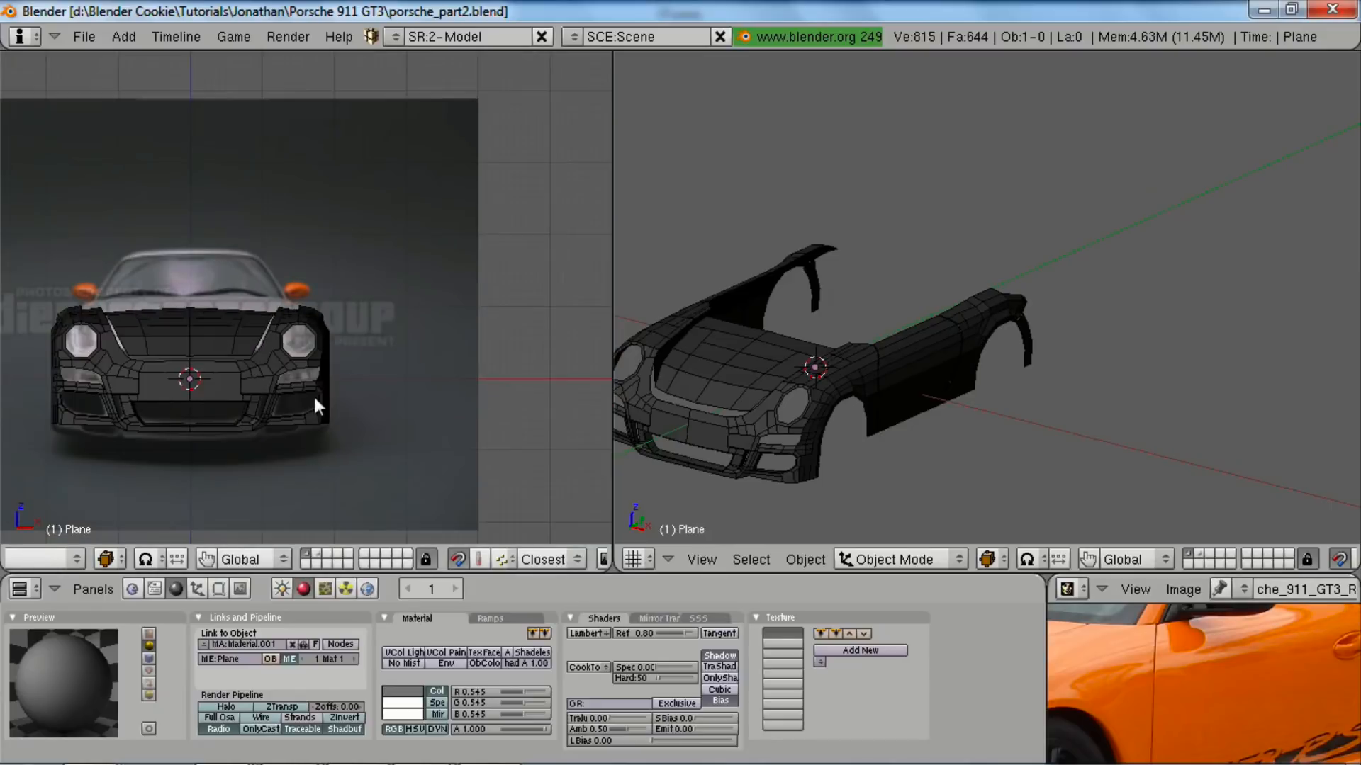
{"action": "key", "text": "ctrl+Up"}
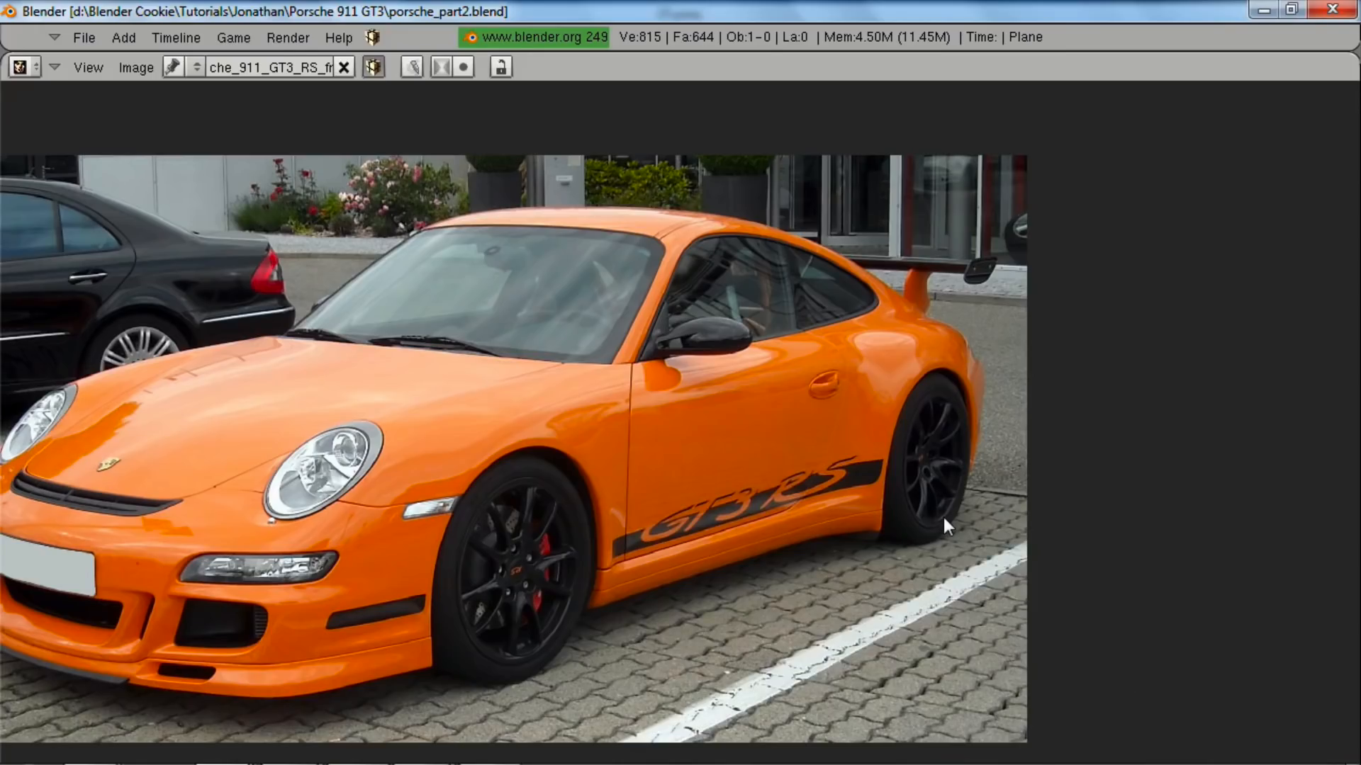
{"action": "key", "text": "ctrl+Up"}
{"action": "scroll", "coordinate": [454, 291], "scroll_direction": "up", "scroll_amount": 5}
{"action": "scroll", "coordinate": [454, 290], "scroll_direction": "up", "scroll_amount": 3}
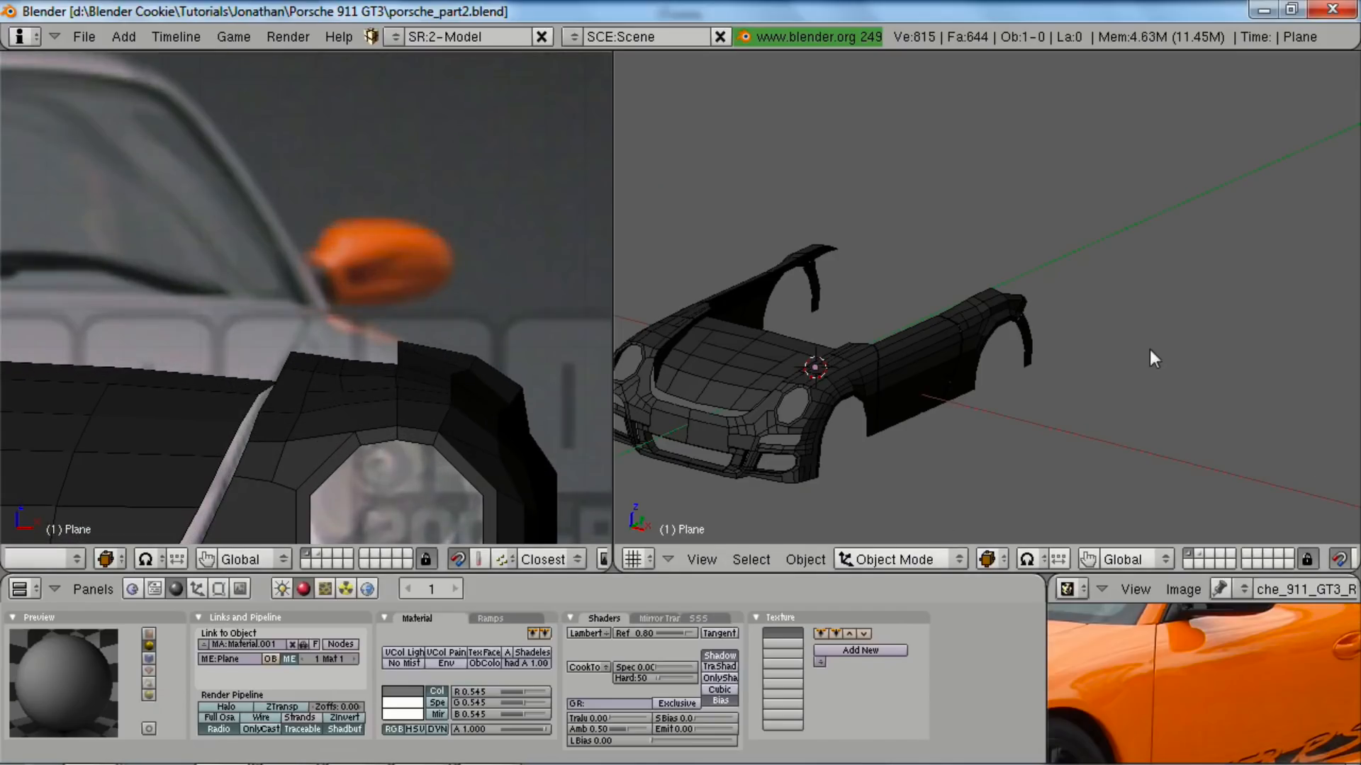
{"action": "scroll", "coordinate": [1149, 350], "scroll_direction": "up", "scroll_amount": 3}
{"action": "middle_click_drag", "start_coordinate": [1049, 348], "coordinate": [929, 346]}
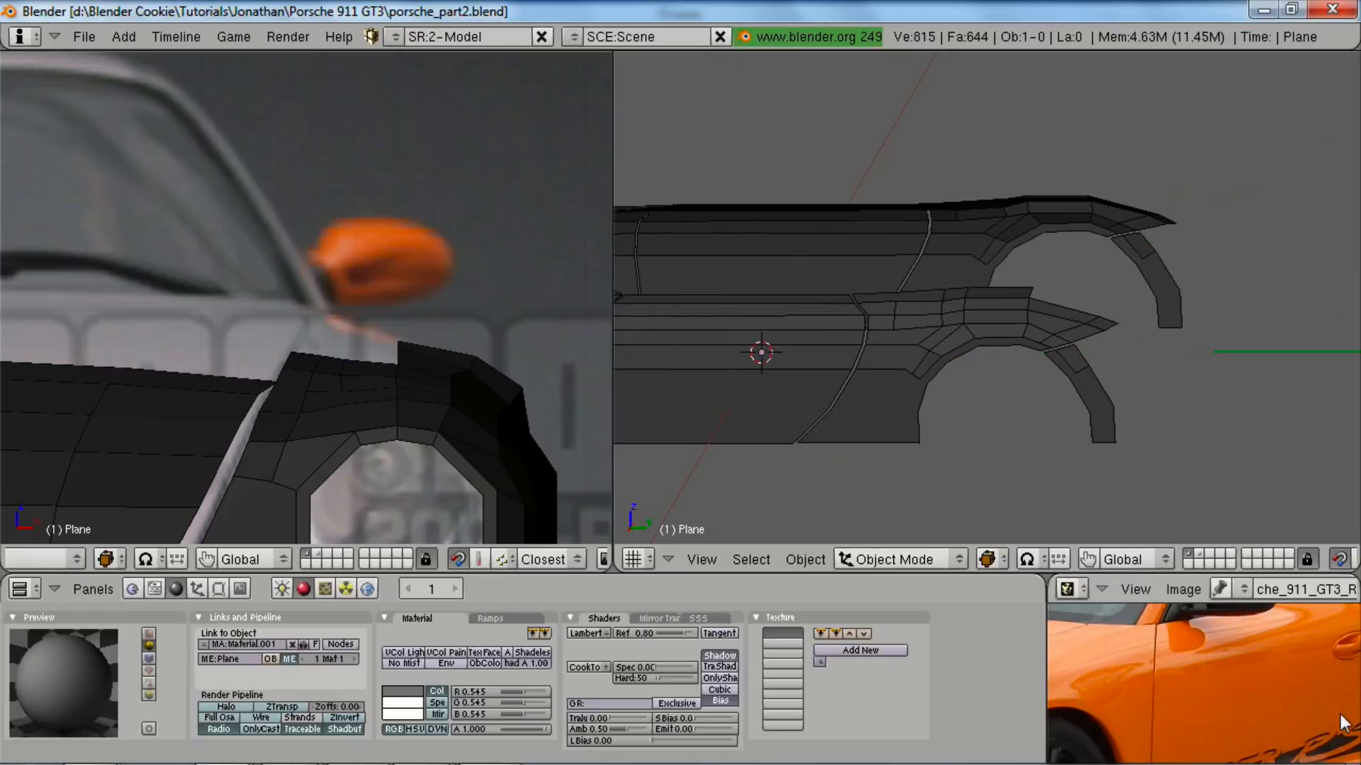
{"action": "scroll", "coordinate": [1311, 683], "scroll_direction": "down", "scroll_amount": 3}
{"action": "scroll", "coordinate": [1311, 681], "scroll_direction": "up", "scroll_amount": 1}
{"action": "middle_click_drag", "start_coordinate": [1012, 246], "coordinate": [992, 267], "text": "shift"}
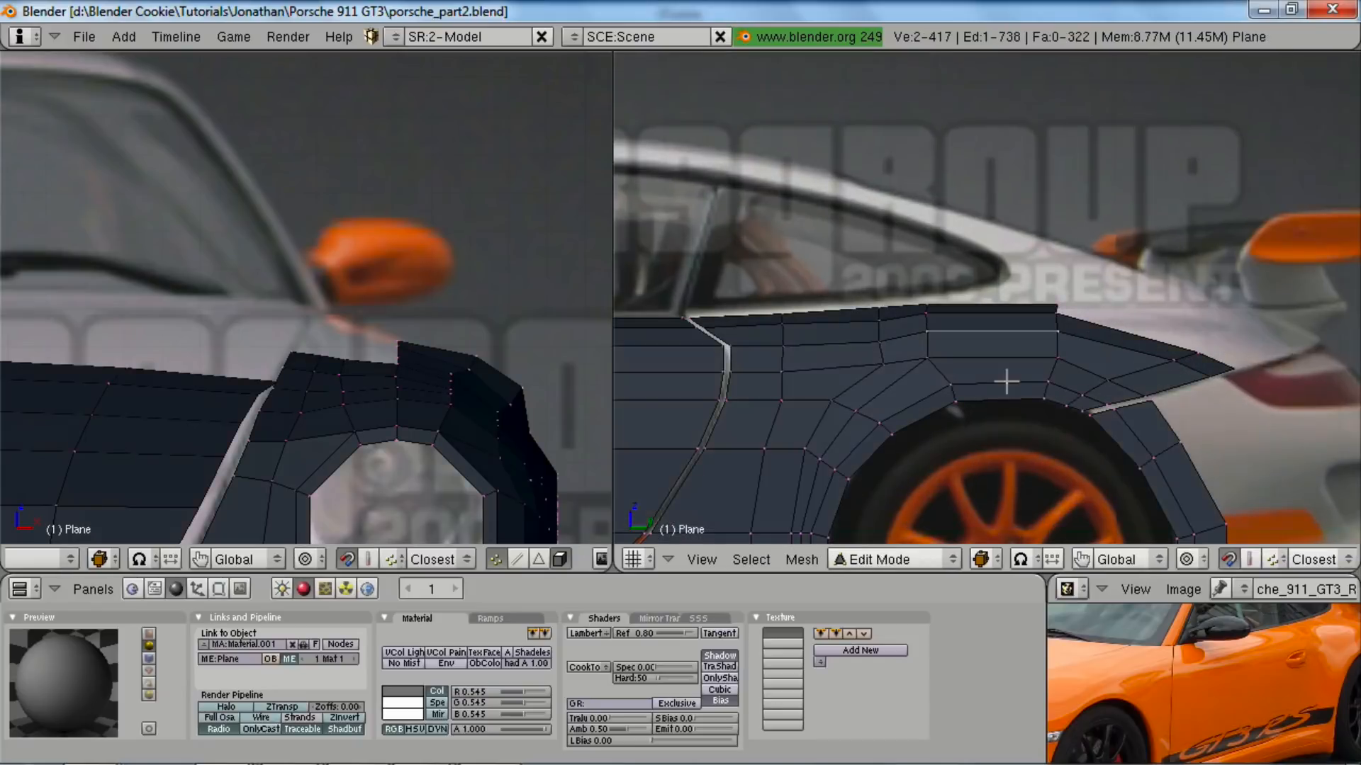
- Raise the rear corner vertex of the new top panel along the Z axis to follow the car's shoulder line
{"action": "scroll", "coordinate": [1002, 380], "scroll_direction": "up", "scroll_amount": 2}
{"action": "key", "text": "a"}
{"action": "key", "text": "b"}
{"action": "left_click_drag", "start_coordinate": [1074, 281], "coordinate": [1151, 372]}
{"action": "key", "text": "g"}
{"action": "key", "text": "z"}
{"action": "left_click", "coordinate": [1102, 327]}
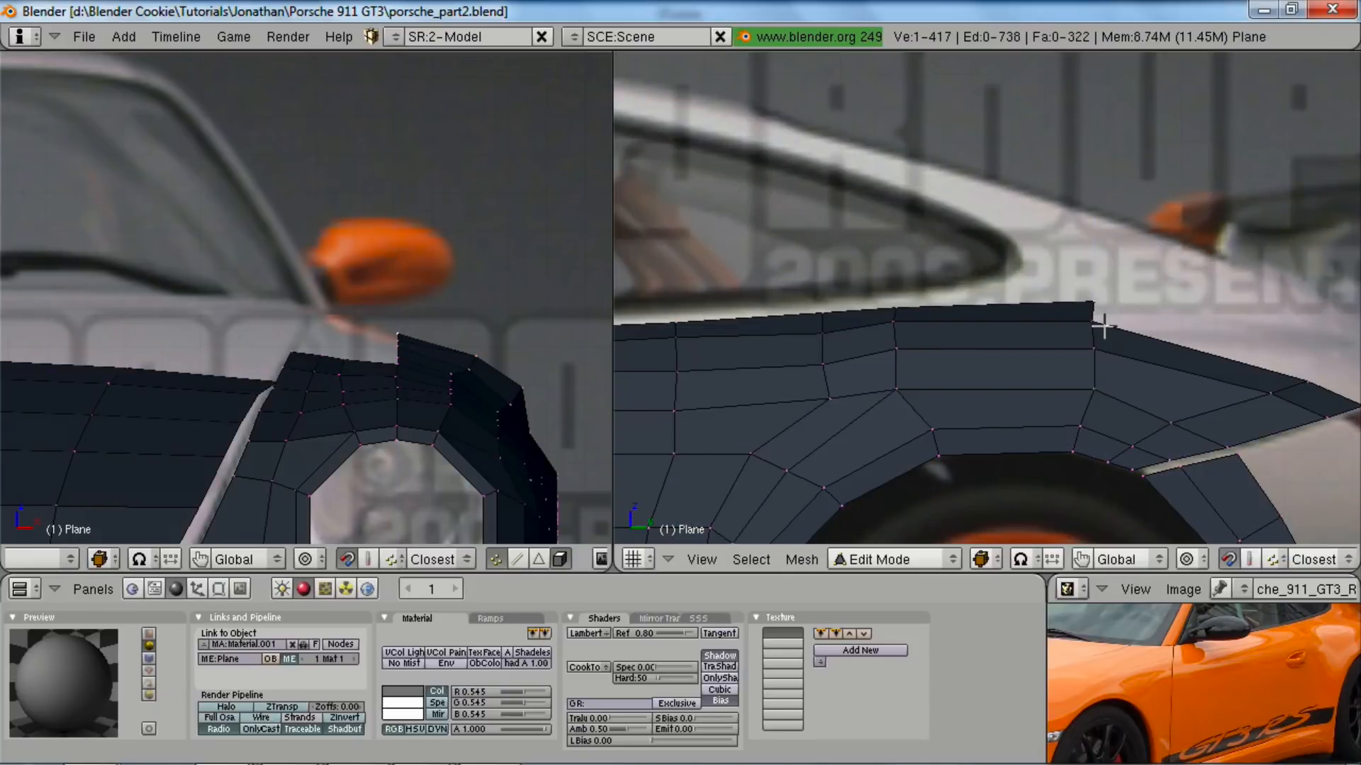
{"action": "key", "text": "g"}
{"action": "key", "text": "z"}
{"action": "left_click", "coordinate": [1102, 318]}
- Raise the vertex directly below the top panel's rear corner slightly along the Z axis
{"action": "right_click", "coordinate": [1106, 346]}
{"action": "key", "text": "g"}
{"action": "key", "text": "z"}
{"action": "left_click", "coordinate": [1105, 342]}
- Adjust the height of two vertices further forward along the rear fender's upper edge, moving each along the Z axis
{"action": "key", "text": "a"}
{"action": "right_click", "coordinate": [896, 306]}
{"action": "key", "text": "g"}
{"action": "key", "text": "z"}
{"action": "left_click", "coordinate": [895, 304]}
{"action": "right_click", "coordinate": [814, 334]}
{"action": "key", "text": "g"}
{"action": "key", "text": "z"}
{"action": "left_click", "coordinate": [814, 329]}
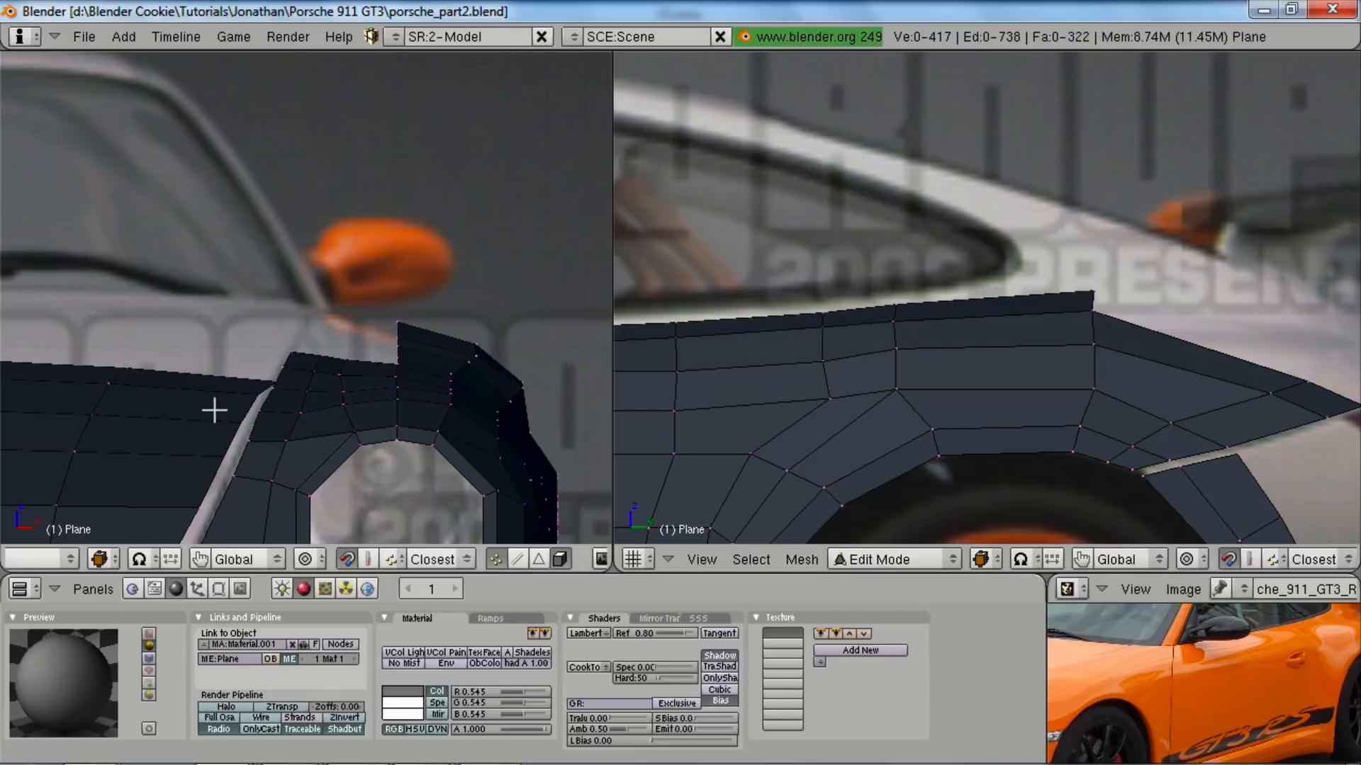
- Reposition a vertex on the outer shoulder of the rear fender in the front view
{"action": "scroll", "coordinate": [455, 394], "scroll_direction": "up", "scroll_amount": 2}
{"action": "middle_click_drag", "start_coordinate": [489, 395], "coordinate": [365, 363], "text": "shift"}
{"action": "scroll", "coordinate": [432, 385], "scroll_direction": "up", "scroll_amount": 2}
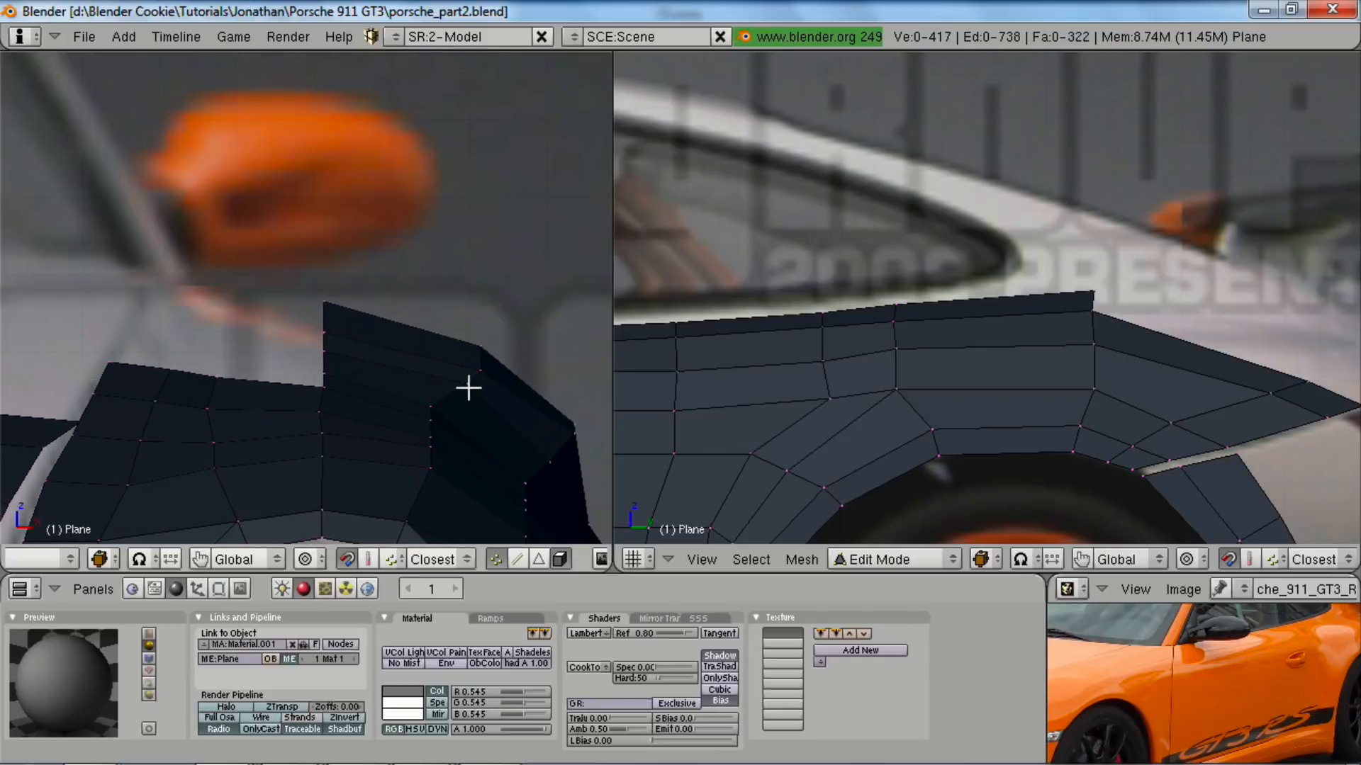
{"action": "right_click", "coordinate": [468, 388]}
{"action": "key", "text": "g"}
{"action": "left_click", "coordinate": [431, 411]}
{"action": "scroll", "coordinate": [957, 413], "scroll_direction": "down", "scroll_amount": 3}
{"action": "middle_click_drag", "start_coordinate": [890, 404], "coordinate": [928, 377], "text": "shift"}
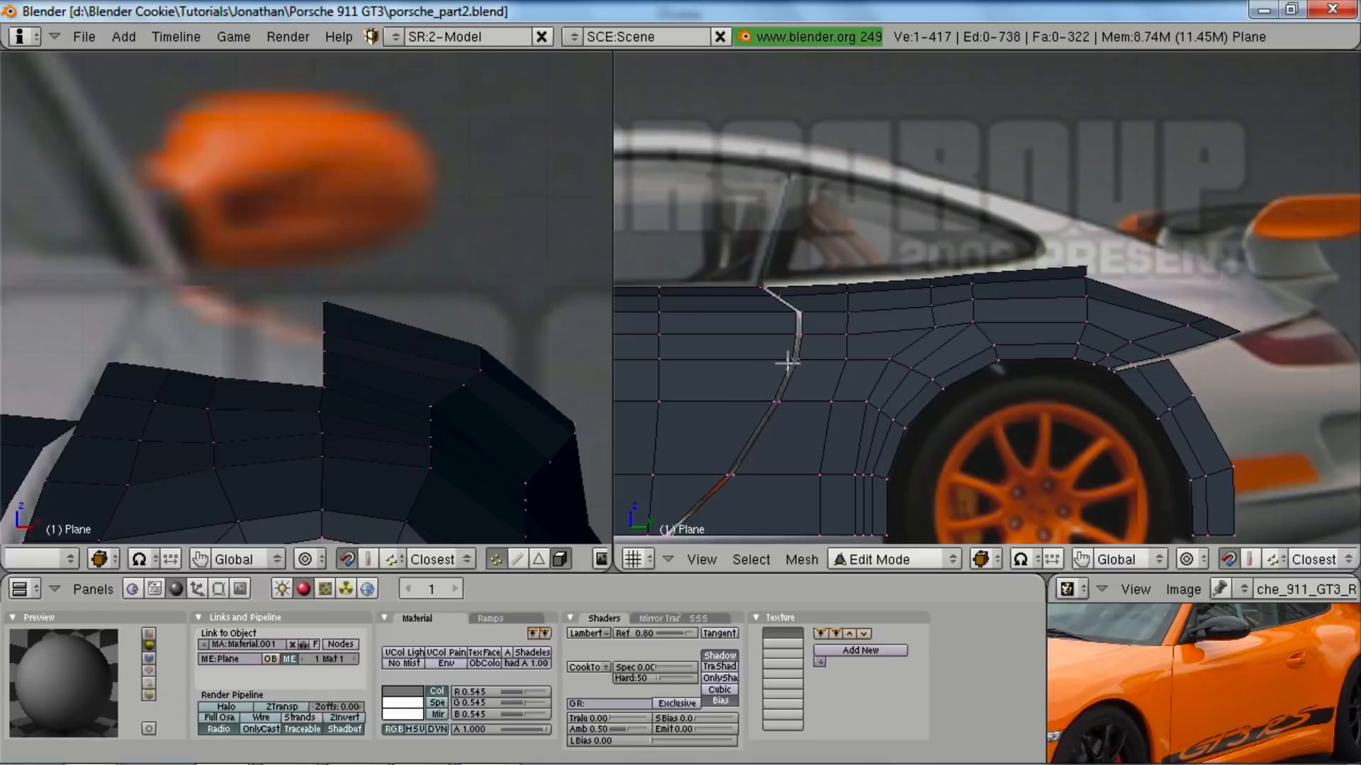
- Nudge the rear fender's inner shoulder vertices in the front view to even out the spacing of the edge lines
{"action": "key", "text": "z"}
{"action": "key", "text": "g"}
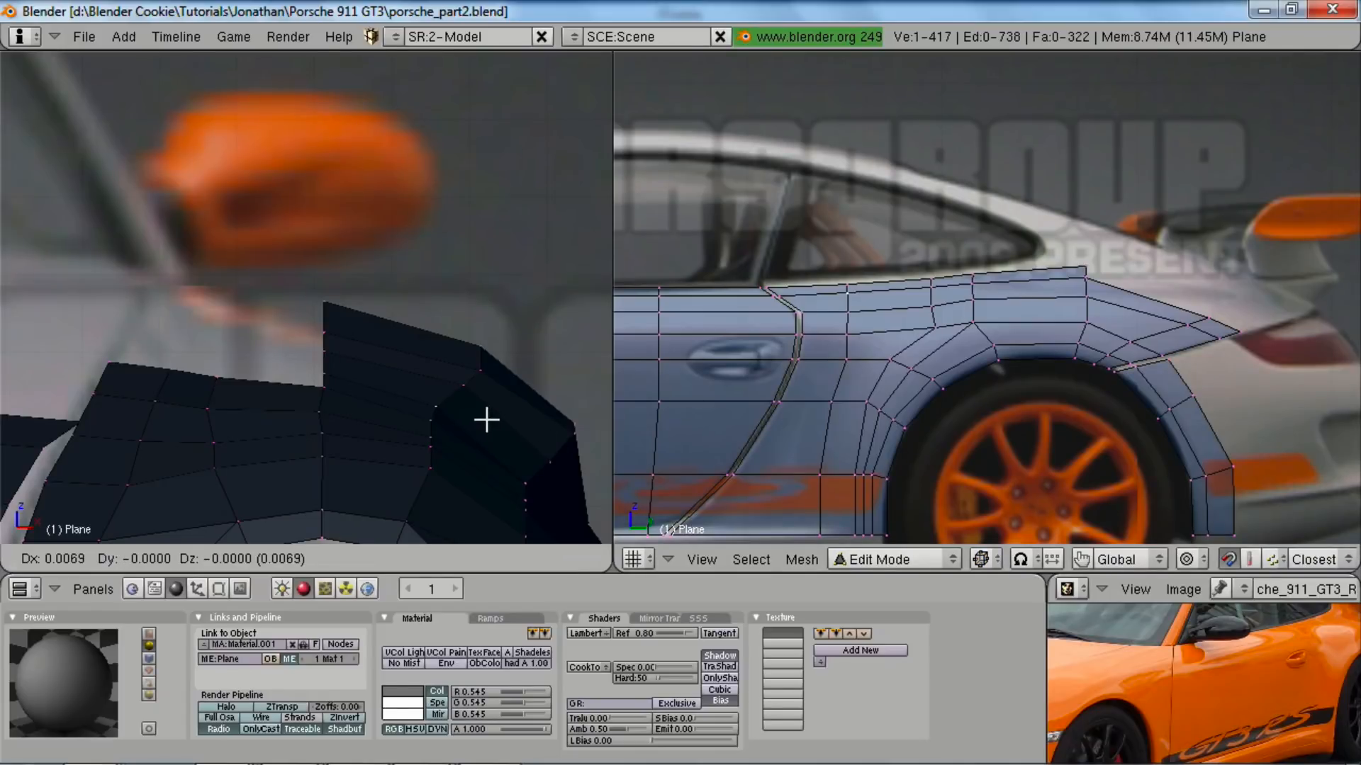
{"action": "left_click", "coordinate": [493, 420]}
{"action": "key", "text": "g"}
{"action": "left_click", "coordinate": [472, 392]}
- Fine-tune the vertices along the outer fender and wheel arch in the front and side views for a smoother curve
{"action": "key", "text": "a"}
{"action": "key", "text": "g"}
{"action": "left_click", "coordinate": [546, 459]}
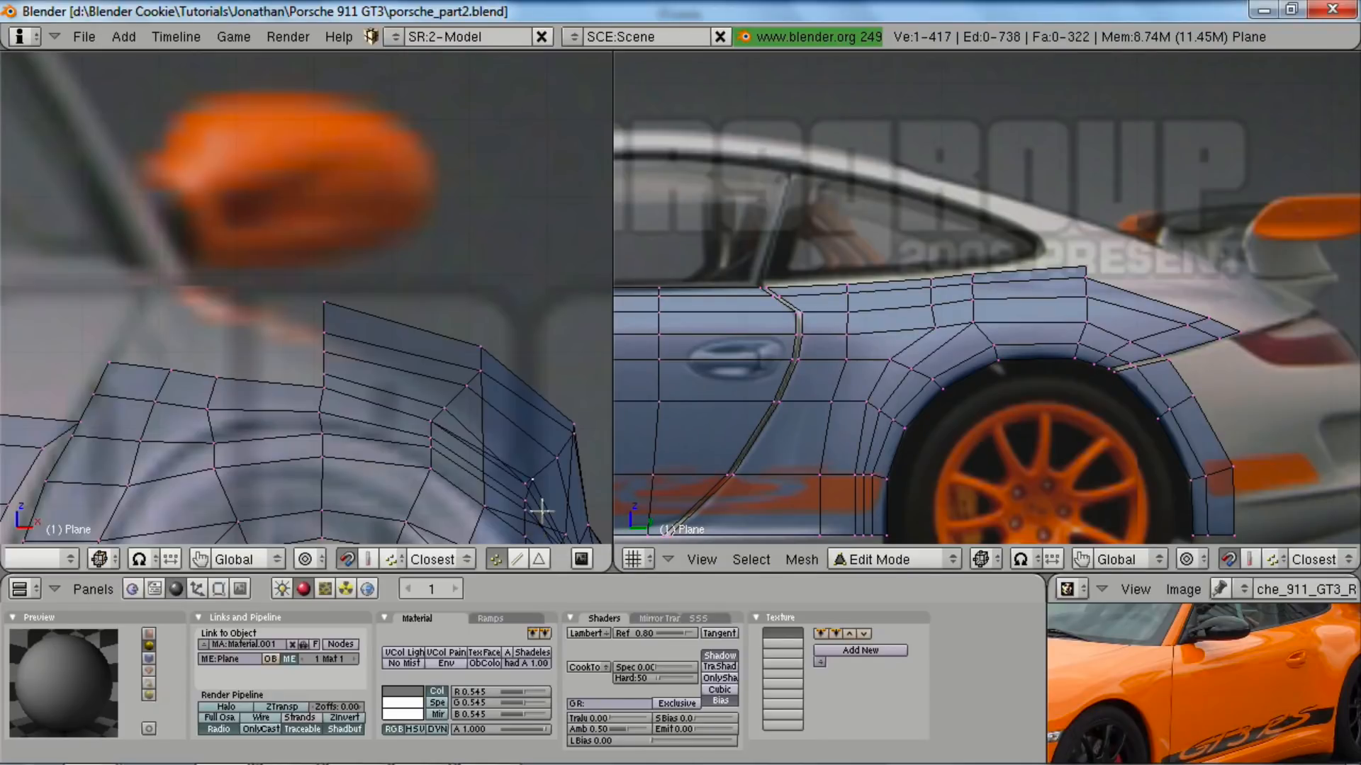
{"action": "key", "text": "g"}
{"action": "left_click", "coordinate": [529, 508]}
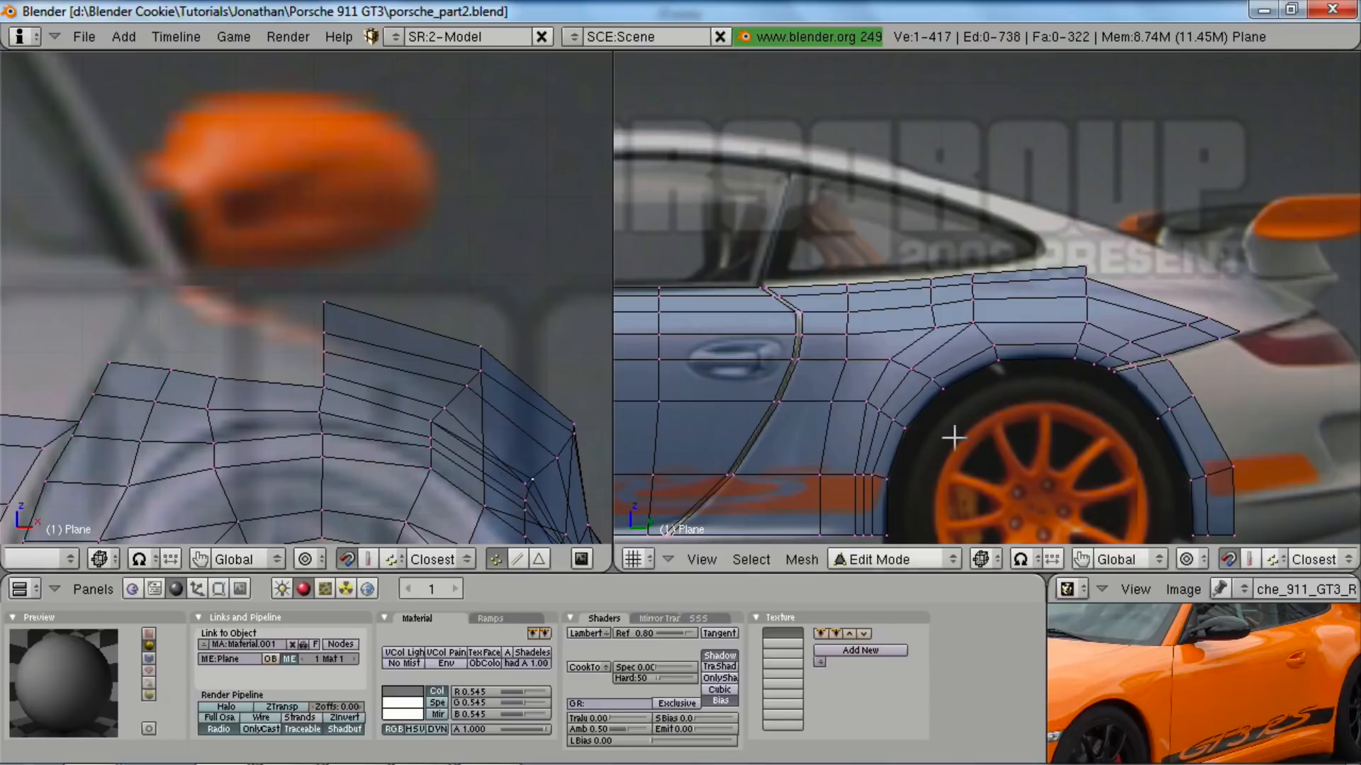
{"action": "key", "text": "g"}
{"action": "left_click", "coordinate": [951, 404]}
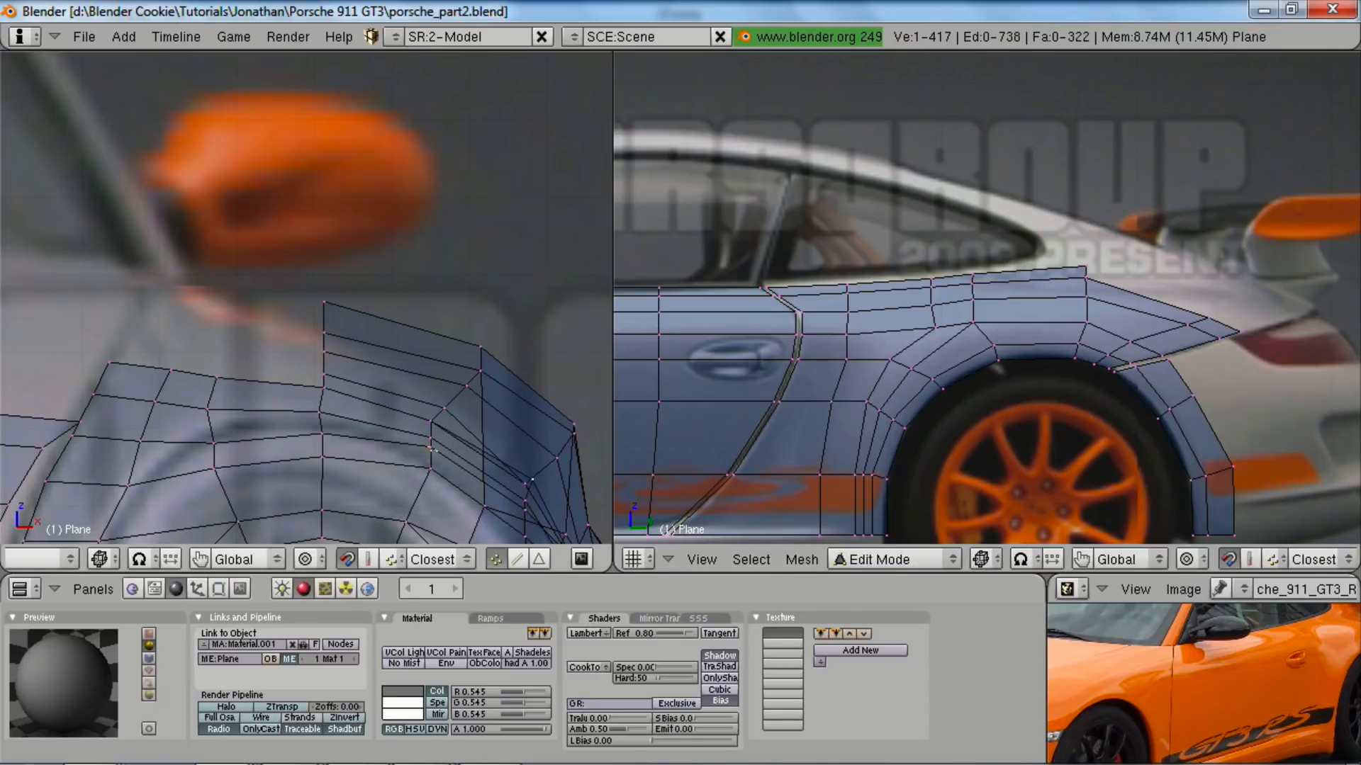
{"action": "key", "text": "g"}
{"action": "left_click", "coordinate": [437, 427]}
- Examine the shaded body mesh in perspective, then compare it with the front and side reference images
{"action": "scroll", "coordinate": [960, 427], "scroll_direction": "down", "scroll_amount": 2}
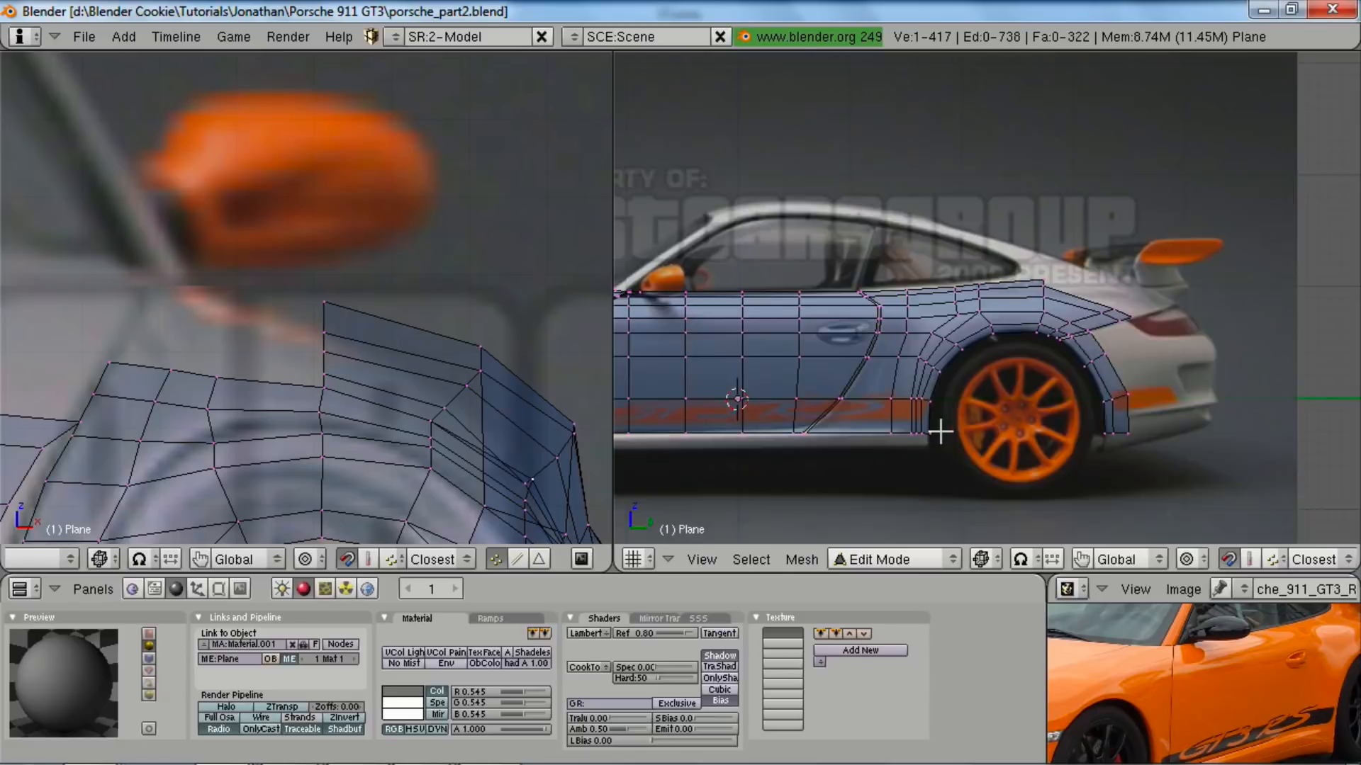
{"action": "scroll", "coordinate": [939, 432], "scroll_direction": "down", "scroll_amount": 5}
{"action": "key", "text": "g"}
{"action": "right_click", "coordinate": [890, 392]}
{"action": "scroll", "coordinate": [356, 345], "scroll_direction": "down", "scroll_amount": 2}
{"action": "key", "text": "z"}
{"action": "mouse_move", "coordinate": [394, 454]}
{"action": "middle_mouse_down", "text": "shift"}
{"action": "mouse_move", "coordinate": [349, 351]}
{"action": "mouse_move", "coordinate": [444, 383]}
{"action": "mouse_move", "coordinate": [456, 355]}
{"action": "mouse_move", "coordinate": [371, 392]}
{"action": "middle_mouse_up", "text": "shift"}
{"action": "scroll", "coordinate": [383, 375], "scroll_direction": "down", "scroll_amount": 3}
{"action": "key", "text": "Tab"}
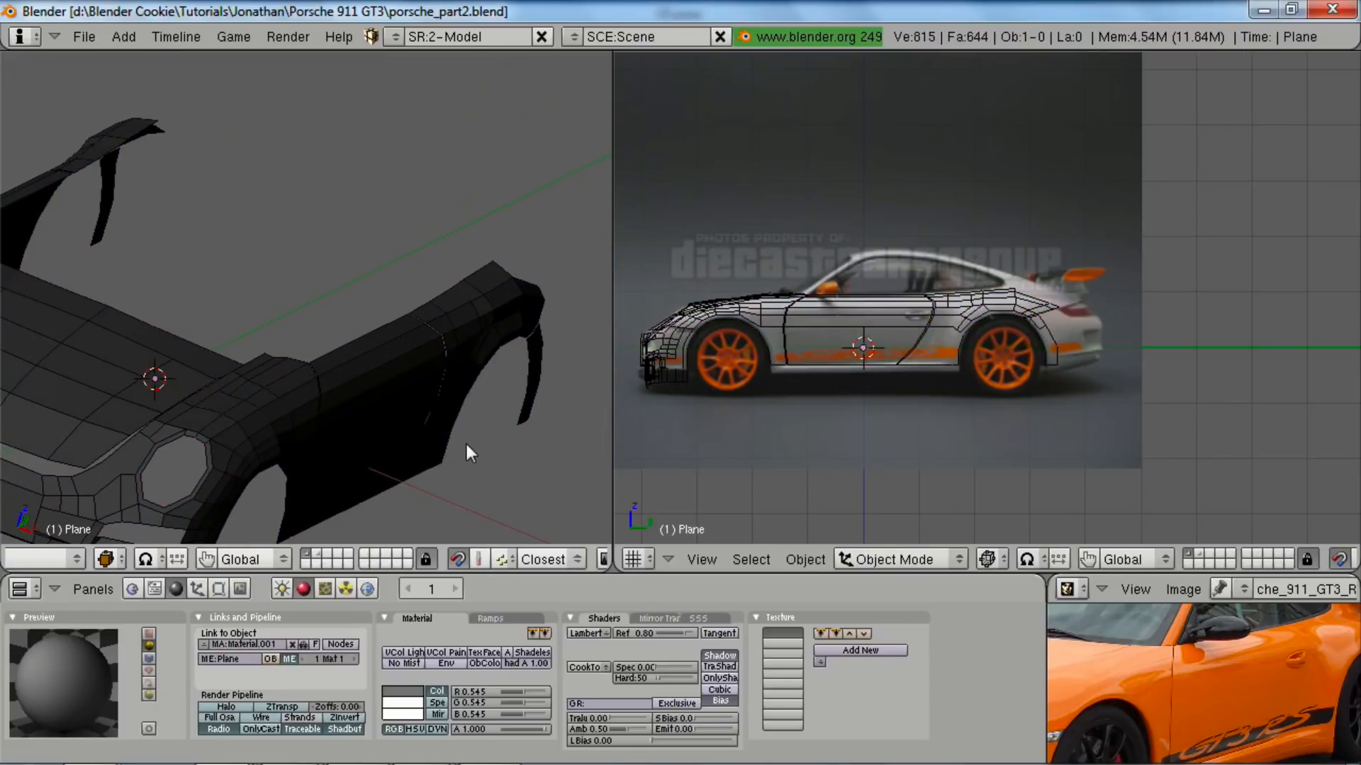
{"action": "key", "text": "KP_1"}
{"action": "scroll", "coordinate": [840, 346], "scroll_direction": "up", "scroll_amount": 4}
{"action": "middle_click_drag", "start_coordinate": [836, 298], "coordinate": [945, 307], "text": "shift"}
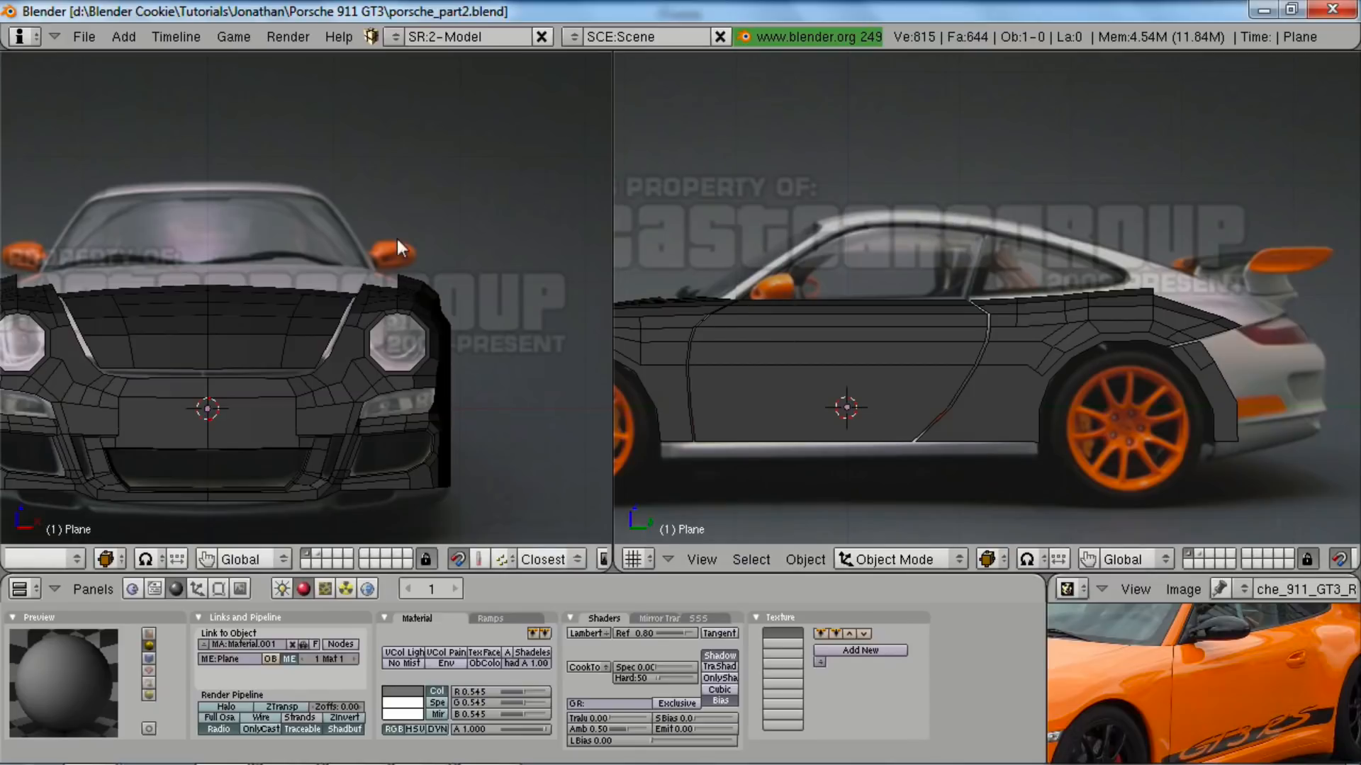
{"action": "scroll", "coordinate": [397, 239], "scroll_direction": "up", "scroll_amount": 1}
{"action": "middle_click_drag", "start_coordinate": [869, 270], "coordinate": [992, 365], "text": "shift"}
{"action": "scroll", "coordinate": [991, 367], "scroll_direction": "up", "scroll_amount": 2}
- In Edit Mode, move the vertices at the door's upper rear corner along the Y axis to match the side reference
{"action": "key", "text": "Tab"}
{"action": "middle_click_drag", "start_coordinate": [904, 426], "coordinate": [934, 379], "text": "shift"}
{"action": "middle_click_drag", "start_coordinate": [425, 333], "coordinate": [373, 359], "text": "shift"}
{"action": "middle_click_drag", "start_coordinate": [862, 416], "coordinate": [778, 402], "text": "shift"}
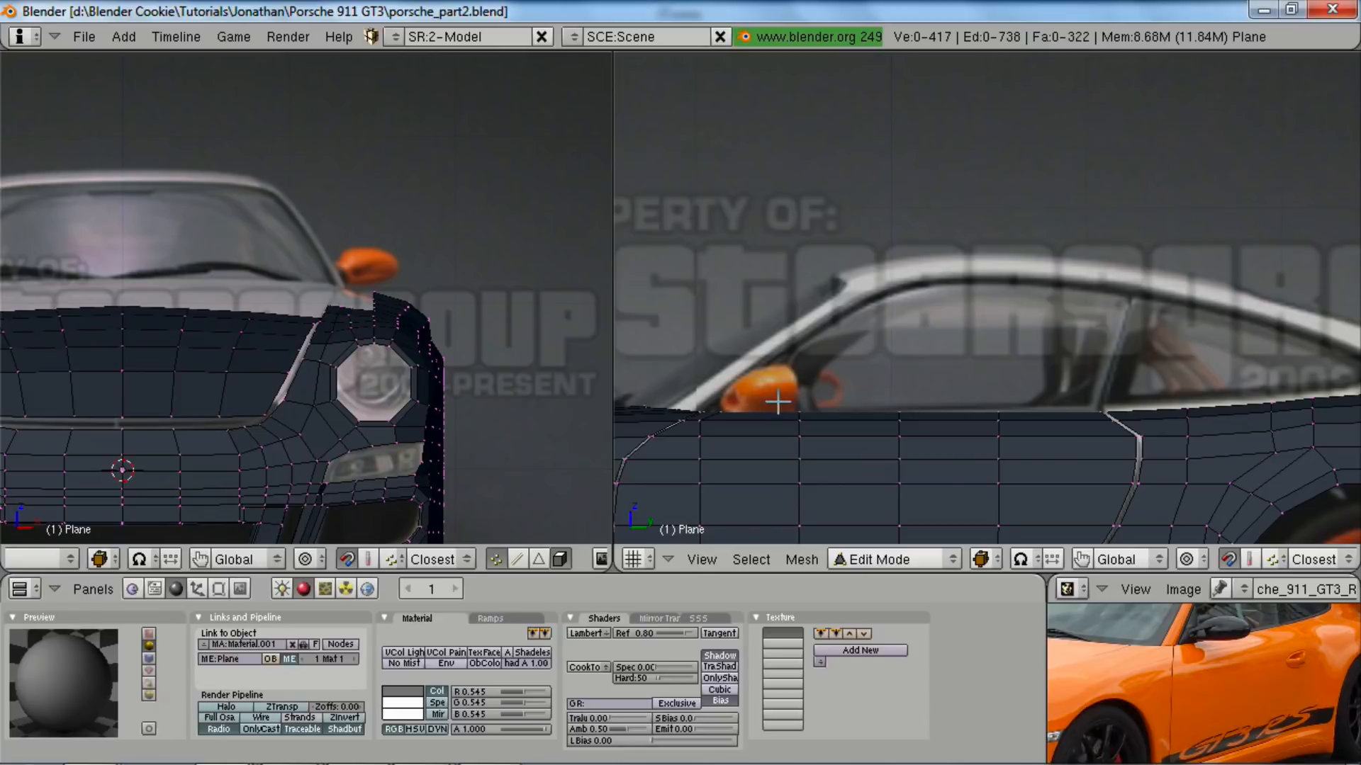
{"action": "middle_click_drag", "start_coordinate": [644, 394], "coordinate": [744, 389], "text": "shift"}
{"action": "middle_click_drag", "start_coordinate": [917, 405], "coordinate": [1121, 431], "text": "ctrl"}
{"action": "key", "text": "z"}
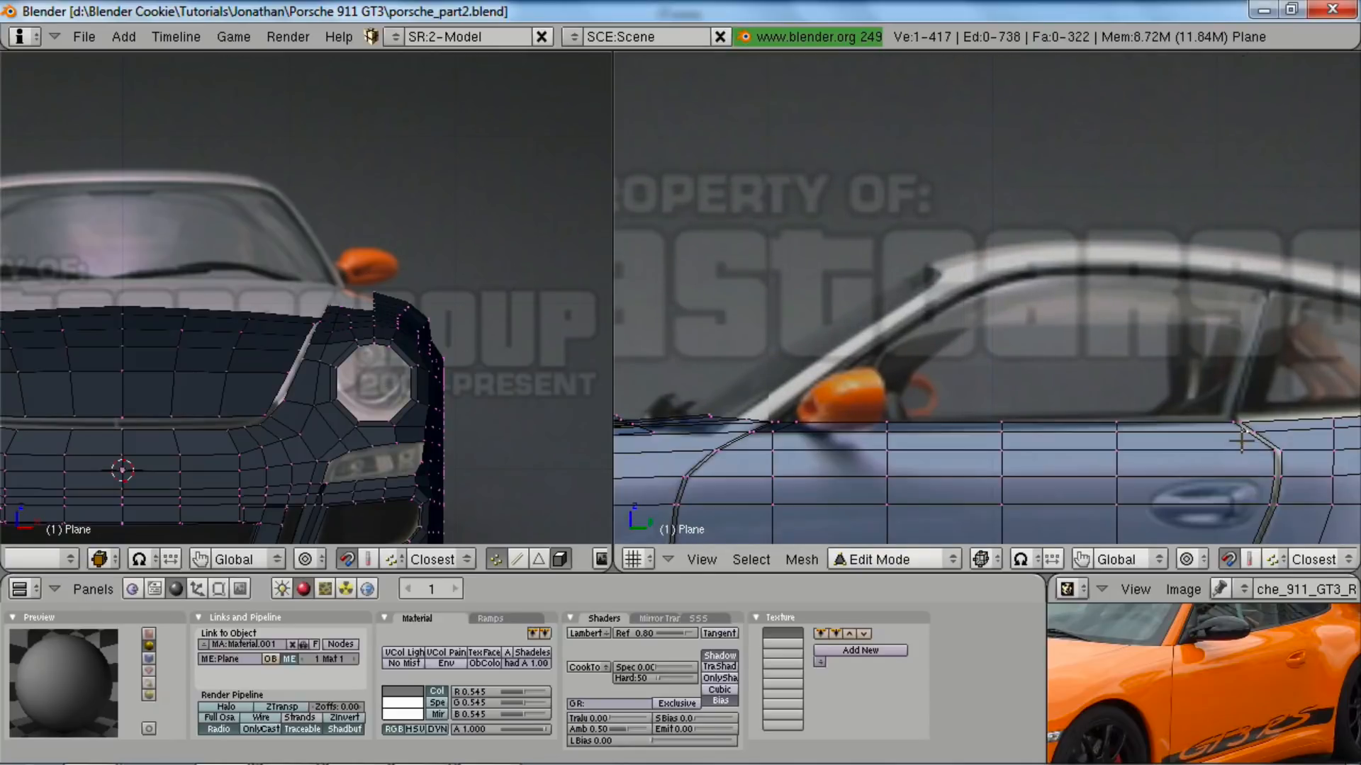
{"action": "right_click", "coordinate": [1259, 428], "text": "shift"}
{"action": "key", "text": "g"}
{"action": "key", "text": "y"}
{"action": "left_click", "coordinate": [1262, 431]}
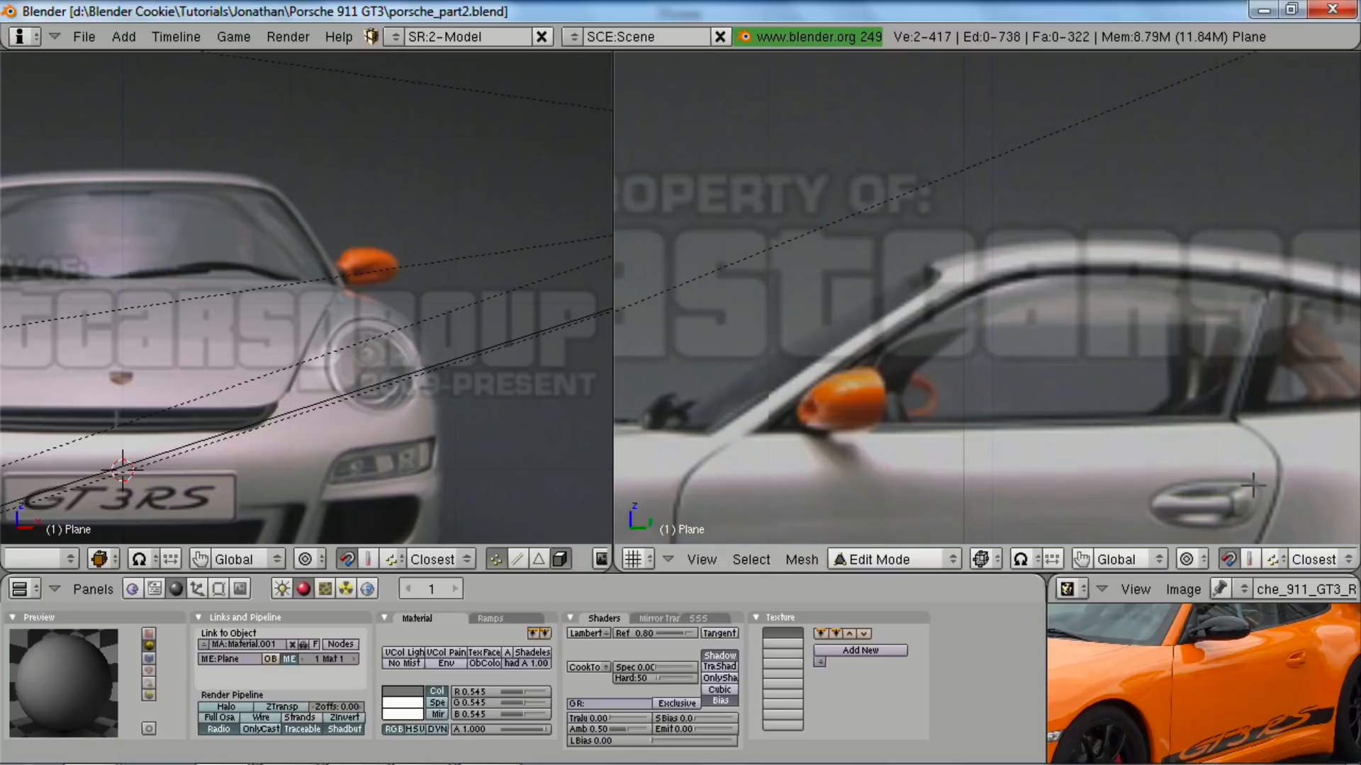
{"action": "middle_click_drag", "start_coordinate": [744, 441], "coordinate": [839, 431], "text": "shift"}
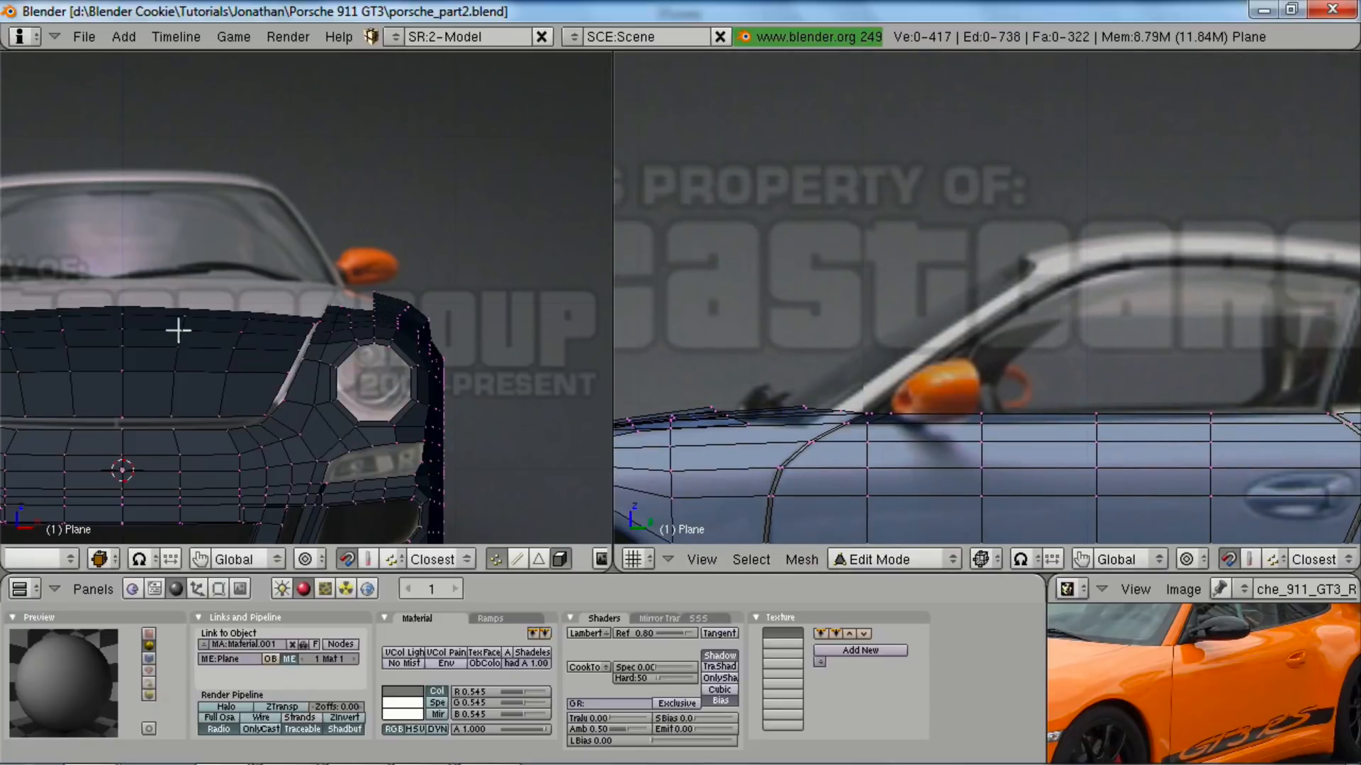
- Select the edge at the front fender's rear inner corner, check the reference photo, and nudge the edge to fit the side view
{"action": "scroll", "coordinate": [195, 318], "scroll_direction": "up", "scroll_amount": 3}
{"action": "middle_click_drag", "start_coordinate": [377, 310], "coordinate": [331, 384], "text": "shift"}
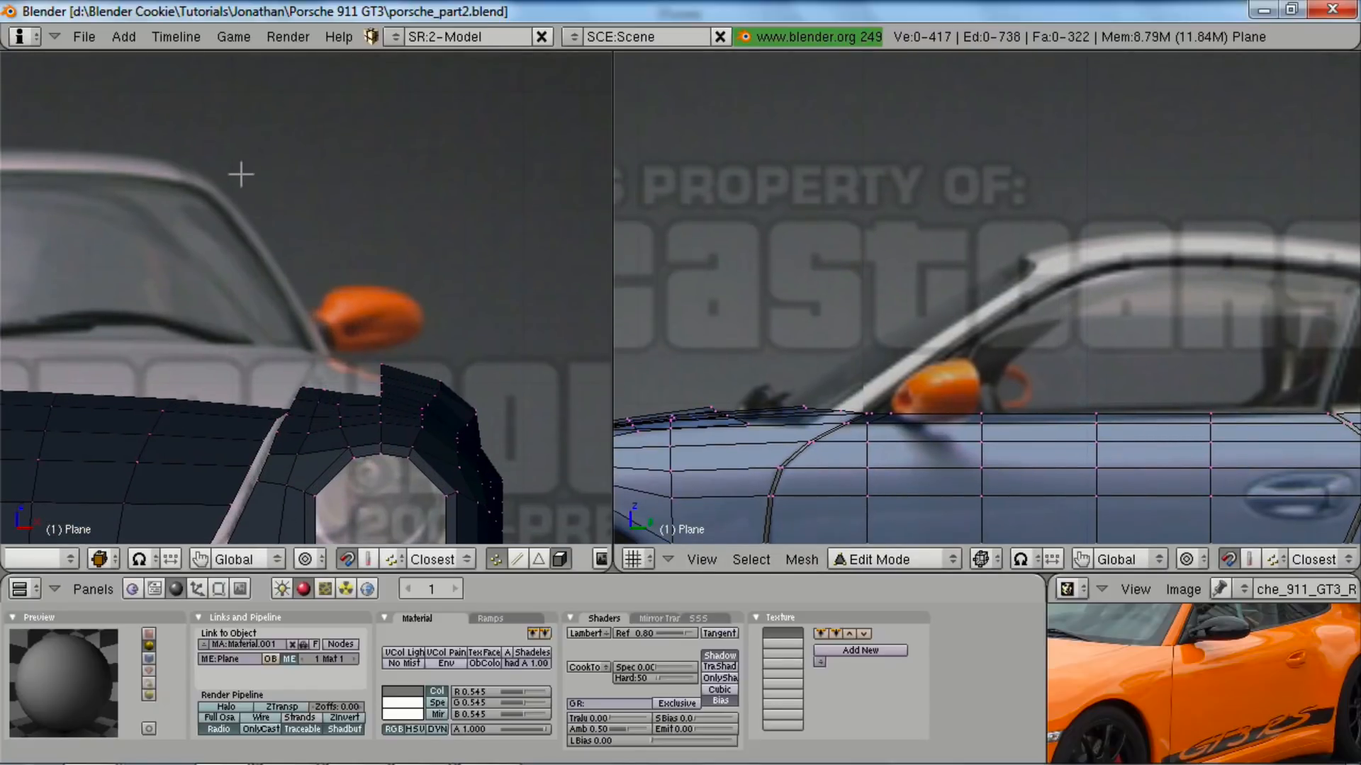
{"action": "scroll", "coordinate": [905, 347], "scroll_direction": "down", "scroll_amount": 2}
{"action": "middle_click_drag", "start_coordinate": [905, 347], "coordinate": [1001, 352]}
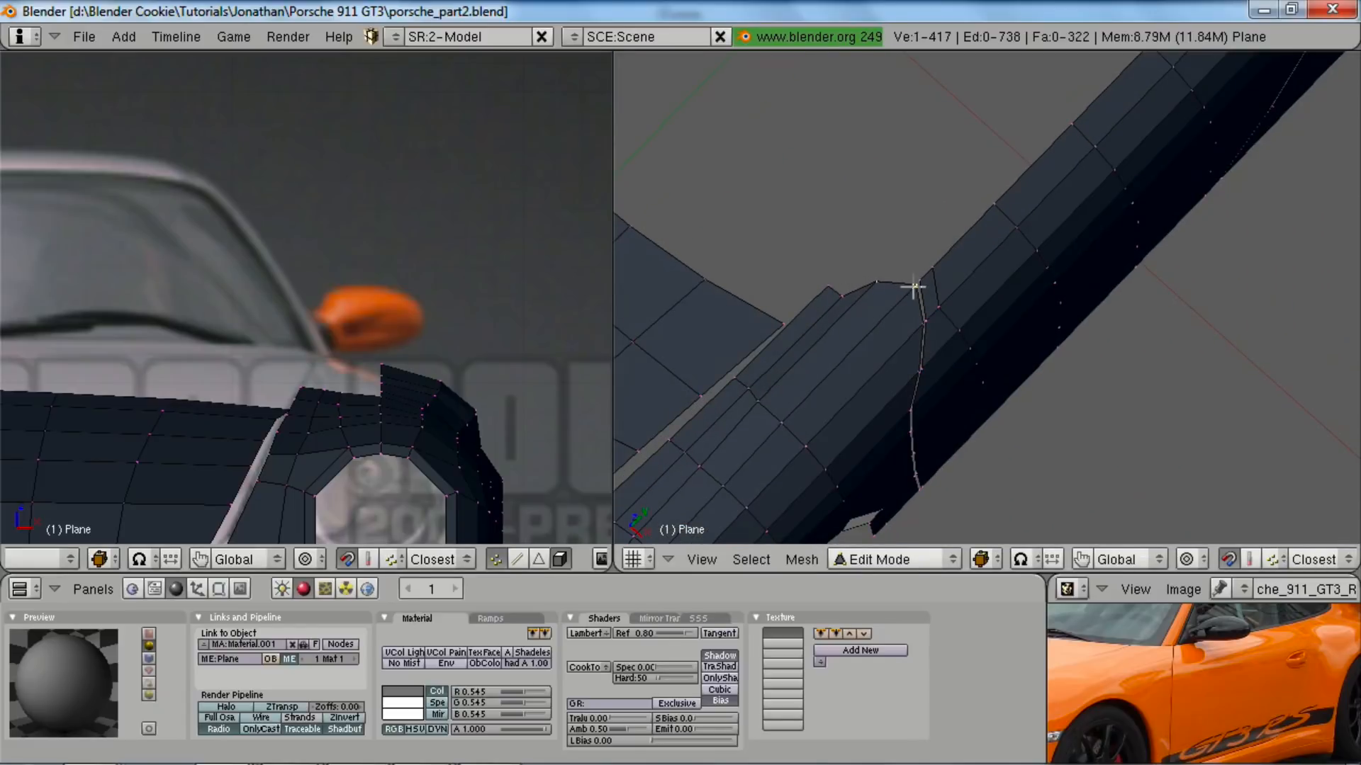
{"action": "key", "text": "ctrl+Up"}
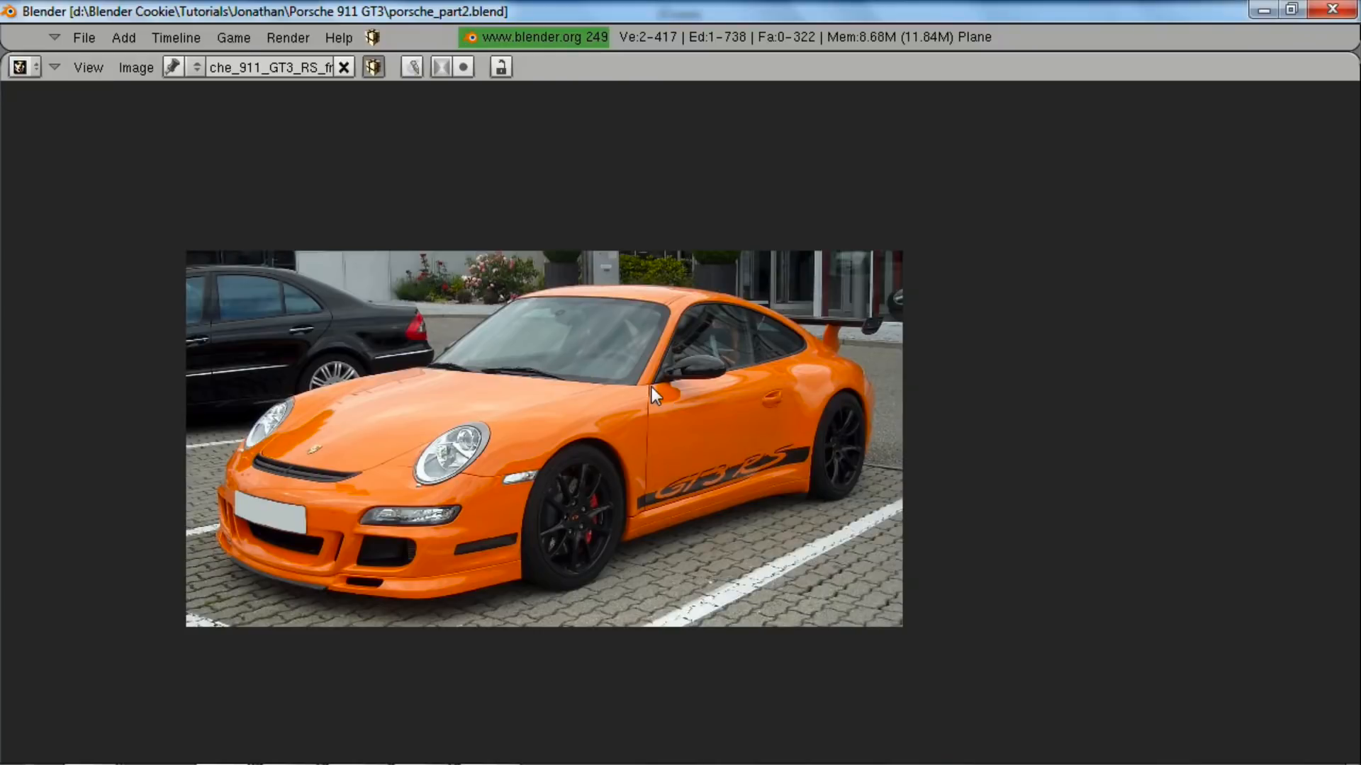
{"action": "key", "text": "ctrl+Up"}
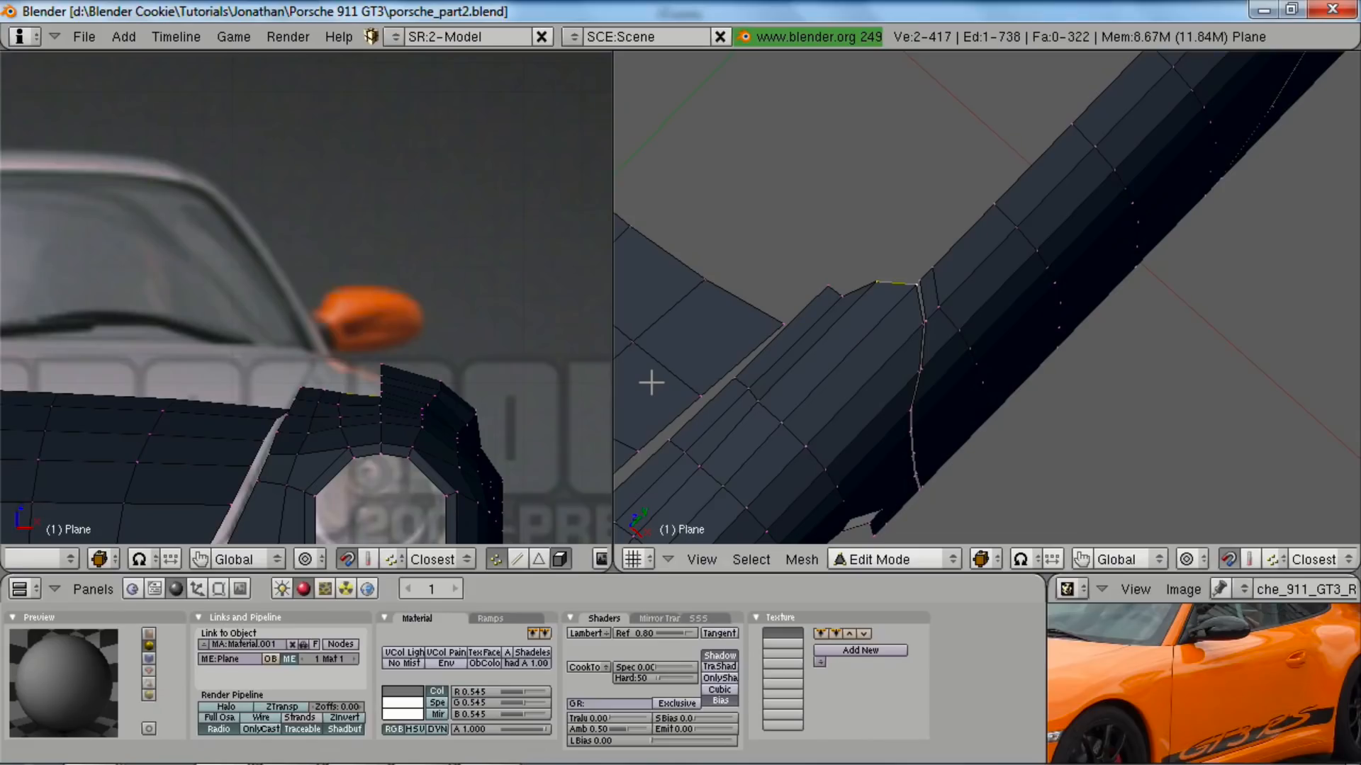
{"action": "key", "text": "KP_3"}
{"action": "scroll", "coordinate": [1143, 385], "scroll_direction": "up", "scroll_amount": 6}
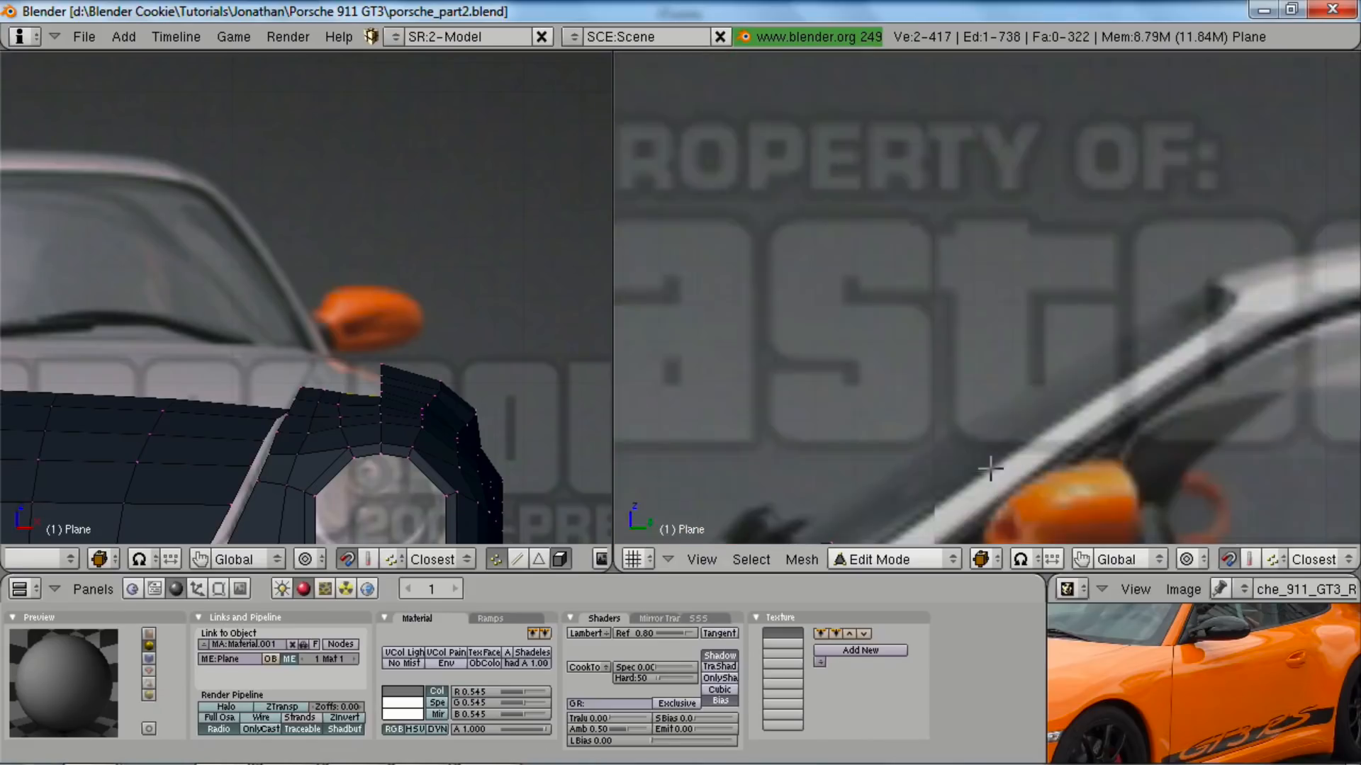
{"action": "middle_click_drag", "start_coordinate": [978, 258], "coordinate": [935, 442], "text": "ctrl"}
{"action": "key", "text": "g"}
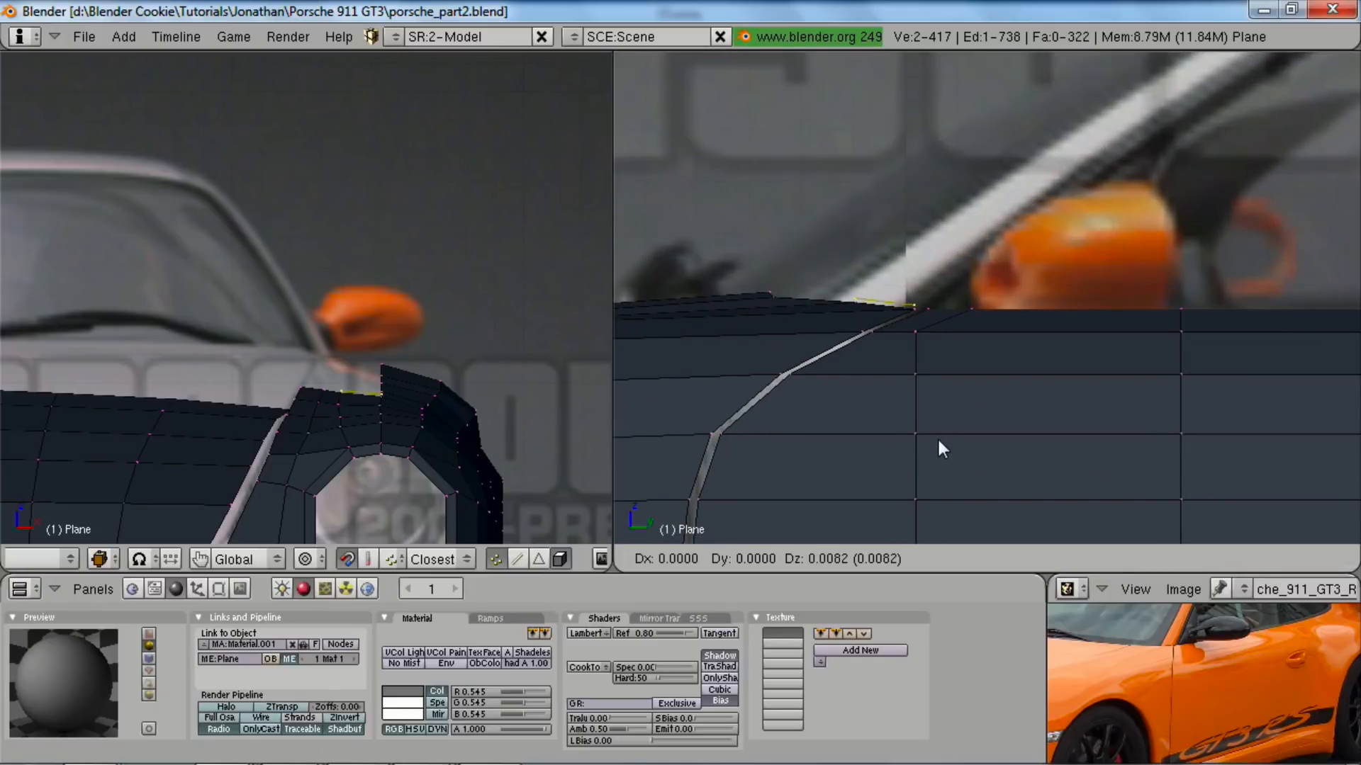
{"action": "left_click", "coordinate": [937, 437]}
- Extrude the selected edge up along the windshield pillar to the roof's front corner in the side view
{"action": "scroll", "coordinate": [951, 422], "scroll_direction": "down", "scroll_amount": 2}
{"action": "key", "text": "e"}
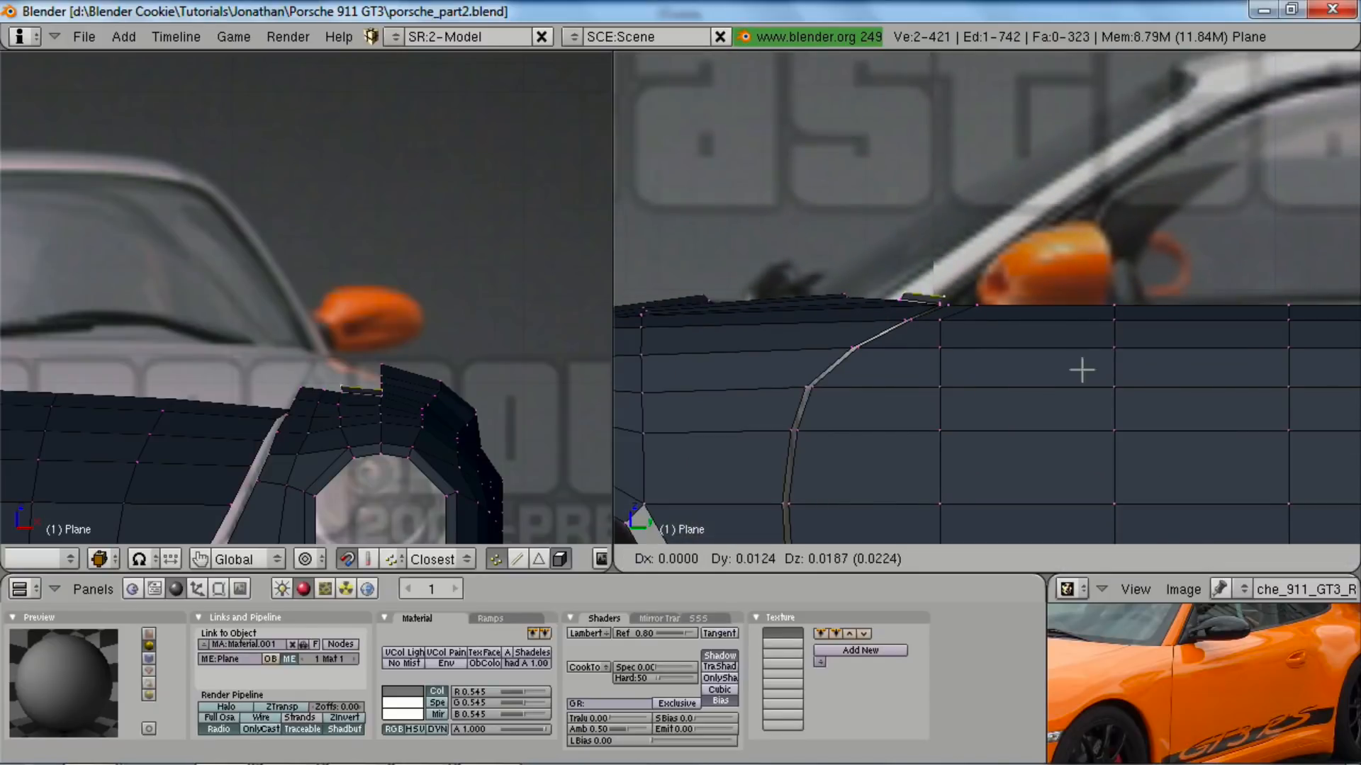
{"action": "left_click", "coordinate": [1337, 190]}
{"action": "middle_click_drag", "start_coordinate": [1177, 228], "coordinate": [1175, 243], "text": "shift"}
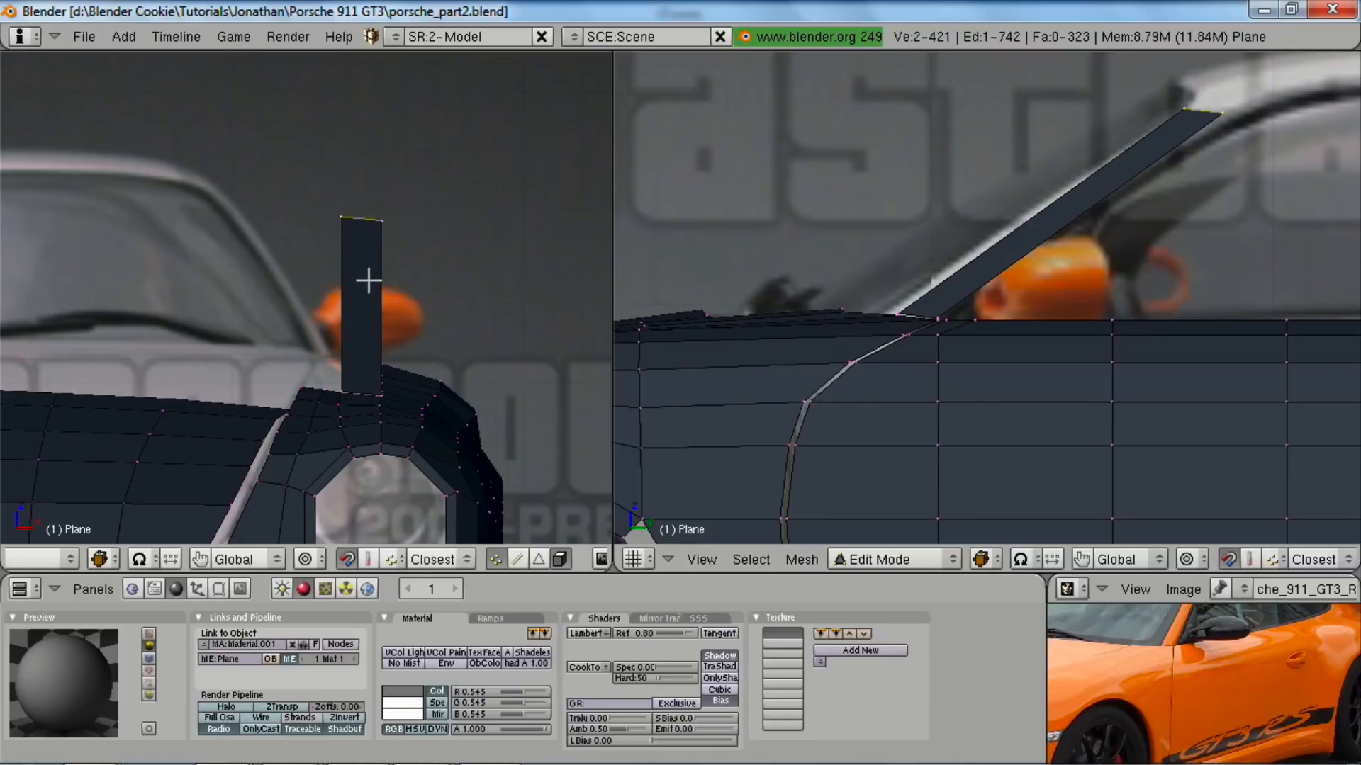
- In the front view, move the pillar's top edge along X onto the reference pillar and scale it narrower along X
{"action": "middle_click_drag", "start_coordinate": [418, 289], "coordinate": [458, 385], "text": "shift"}
{"action": "key", "text": "g"}
{"action": "key", "text": "x"}
{"action": "left_click", "coordinate": [395, 426]}
{"action": "key", "text": "s"}
{"action": "key", "text": "x"}
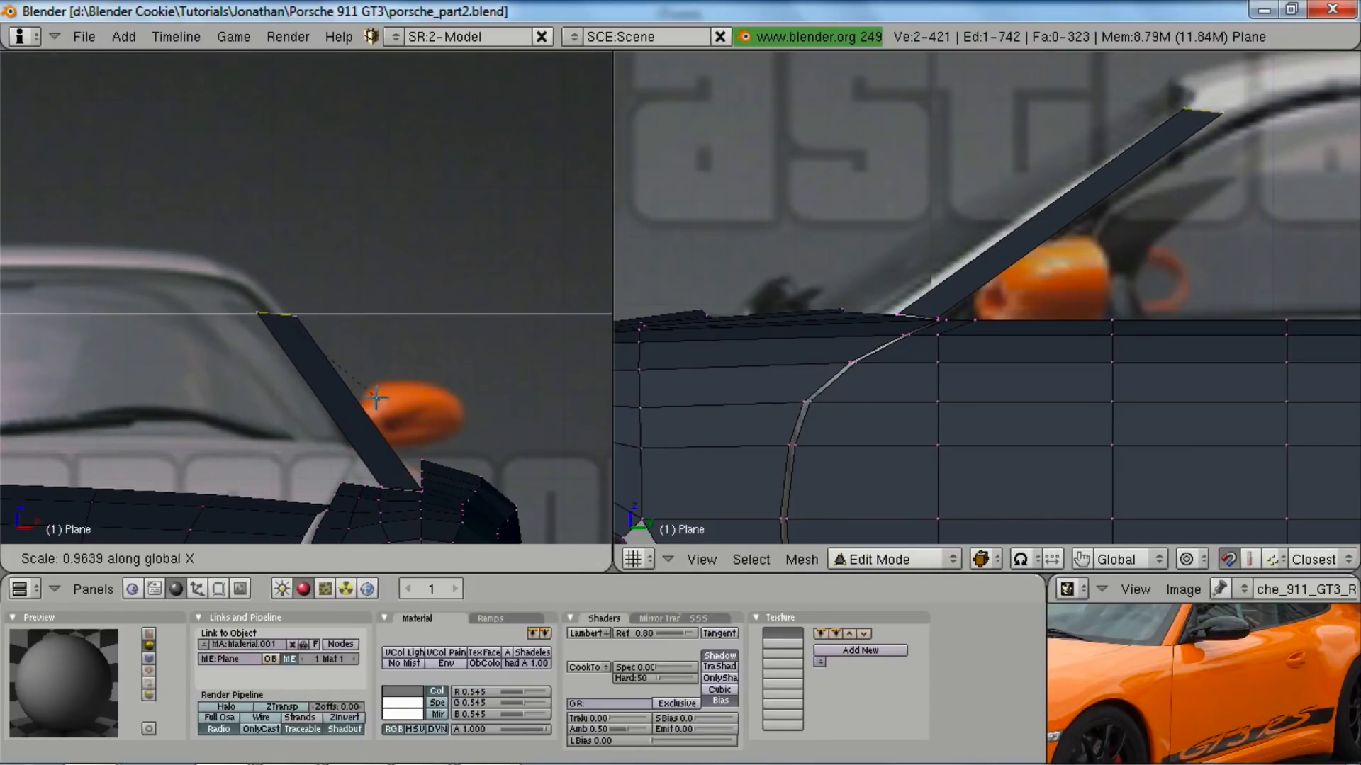
{"action": "left_click", "coordinate": [411, 477]}
- Select the edge at the pillar's base and scale it narrower along X in the front view
{"action": "key", "text": "z"}
{"action": "right_click", "coordinate": [384, 486]}
{"action": "right_click", "coordinate": [265, 314], "text": "shift"}
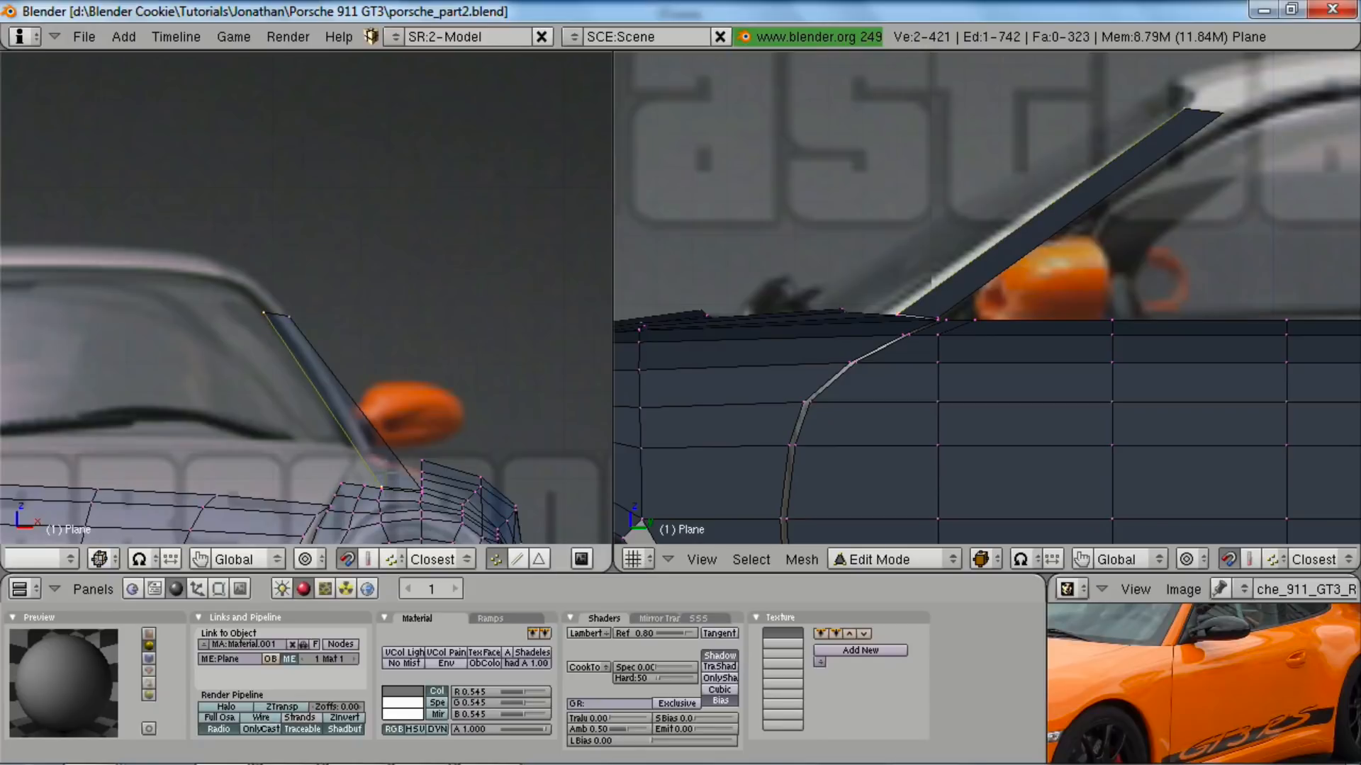
{"action": "key", "text": "s"}
{"action": "key", "text": "x"}
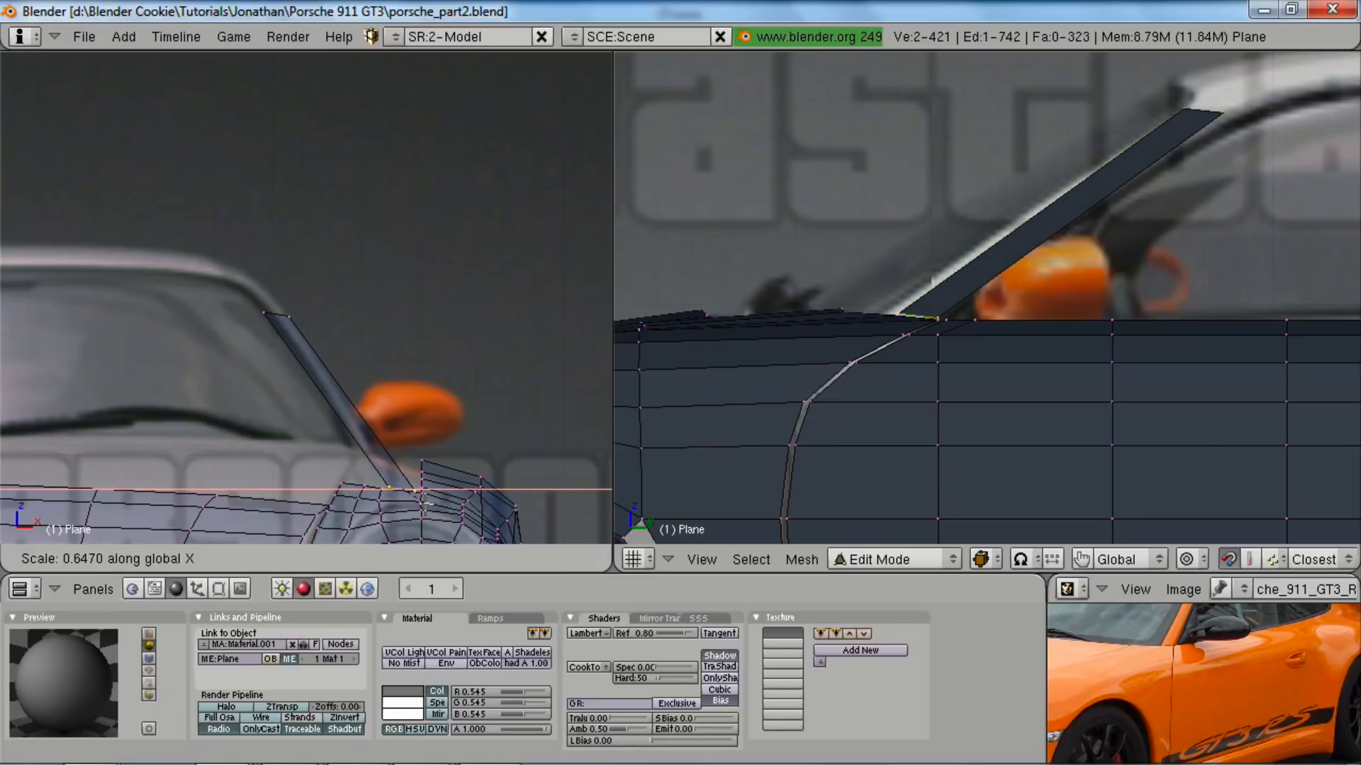
{"action": "left_click", "coordinate": [426, 505]}
{"action": "scroll", "coordinate": [1286, 328], "scroll_direction": "down", "scroll_amount": 5}
{"action": "scroll", "coordinate": [507, 394], "scroll_direction": "down", "scroll_amount": 5}
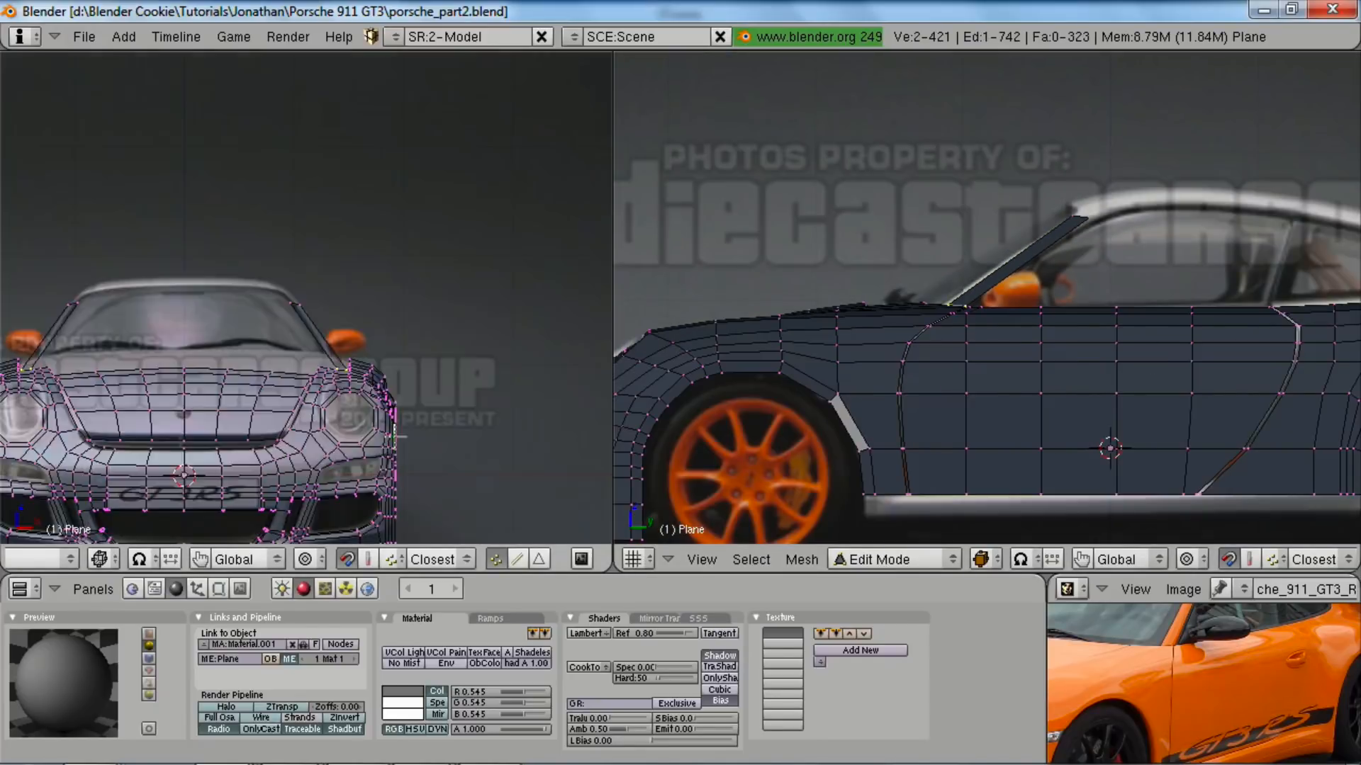
{"action": "key", "text": "z"}
{"action": "scroll", "coordinate": [486, 439], "scroll_direction": "down", "scroll_amount": 1}
{"action": "scroll", "coordinate": [486, 440], "scroll_direction": "down", "scroll_amount": 2}
{"action": "scroll", "coordinate": [989, 389], "scroll_direction": "down", "scroll_amount": 4}
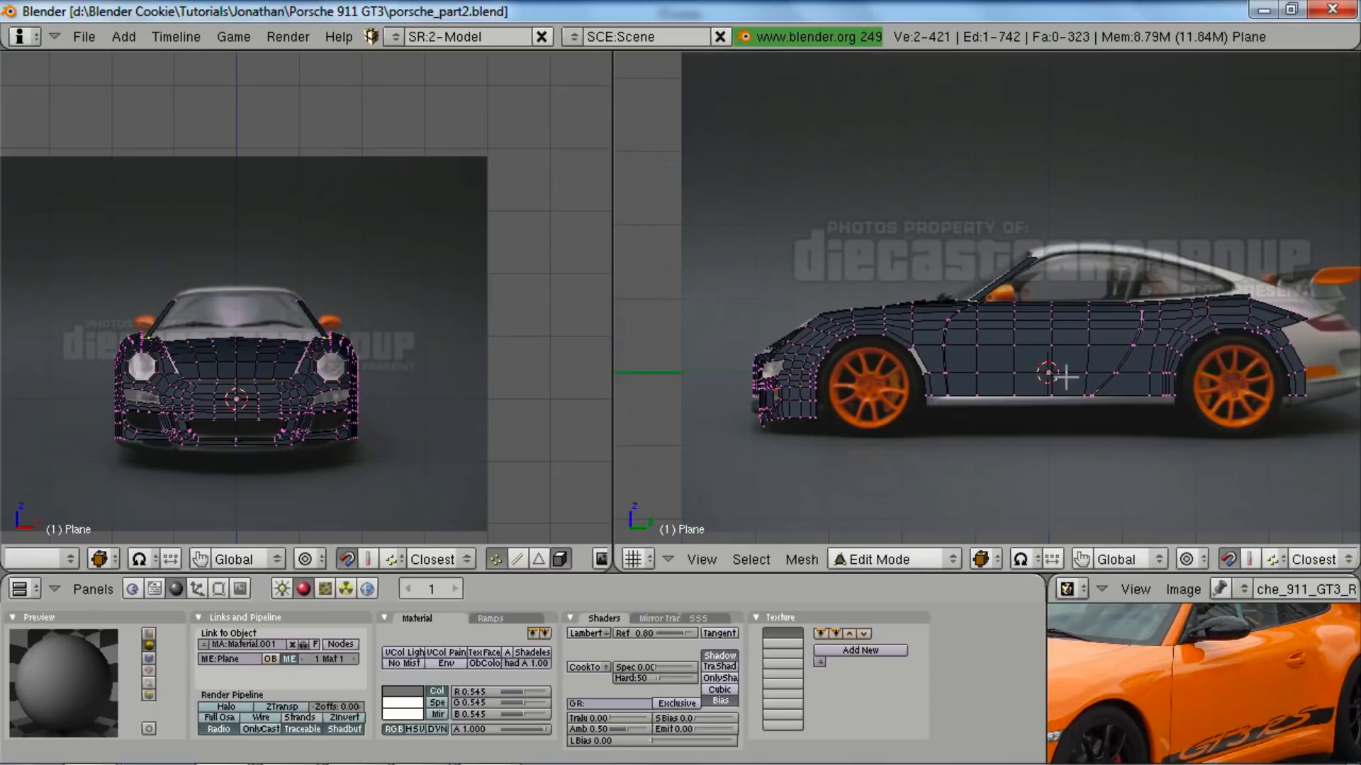
- Rotate the pillar's base edge about Z and shift it along Y to blend with the fender corner
{"action": "scroll", "coordinate": [1063, 377], "scroll_direction": "up", "scroll_amount": 3}
{"action": "scroll", "coordinate": [333, 397], "scroll_direction": "up", "scroll_amount": 3}
{"action": "middle_click_drag", "start_coordinate": [333, 397], "coordinate": [326, 461]}
{"action": "scroll", "coordinate": [336, 451], "scroll_direction": "up", "scroll_amount": 4}
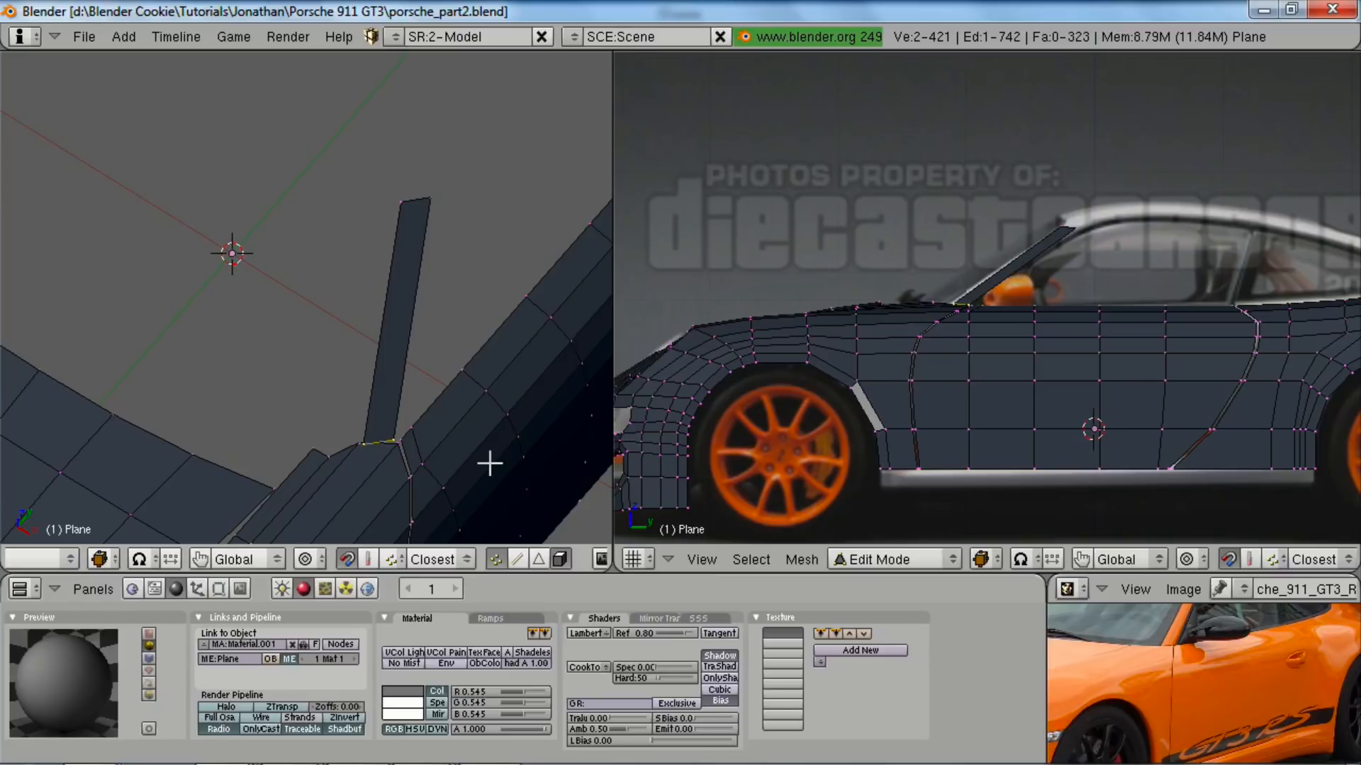
{"action": "key", "text": "r"}
{"action": "key", "text": "z"}
{"action": "key", "text": "Escape"}
{"action": "key", "text": "r"}
{"action": "key", "text": "z"}
{"action": "left_click", "coordinate": [486, 489]}
{"action": "key", "text": "g"}
{"action": "key", "text": "y"}
{"action": "left_click", "coordinate": [489, 487]}
{"action": "middle_click_drag", "start_coordinate": [489, 487], "coordinate": [516, 483]}
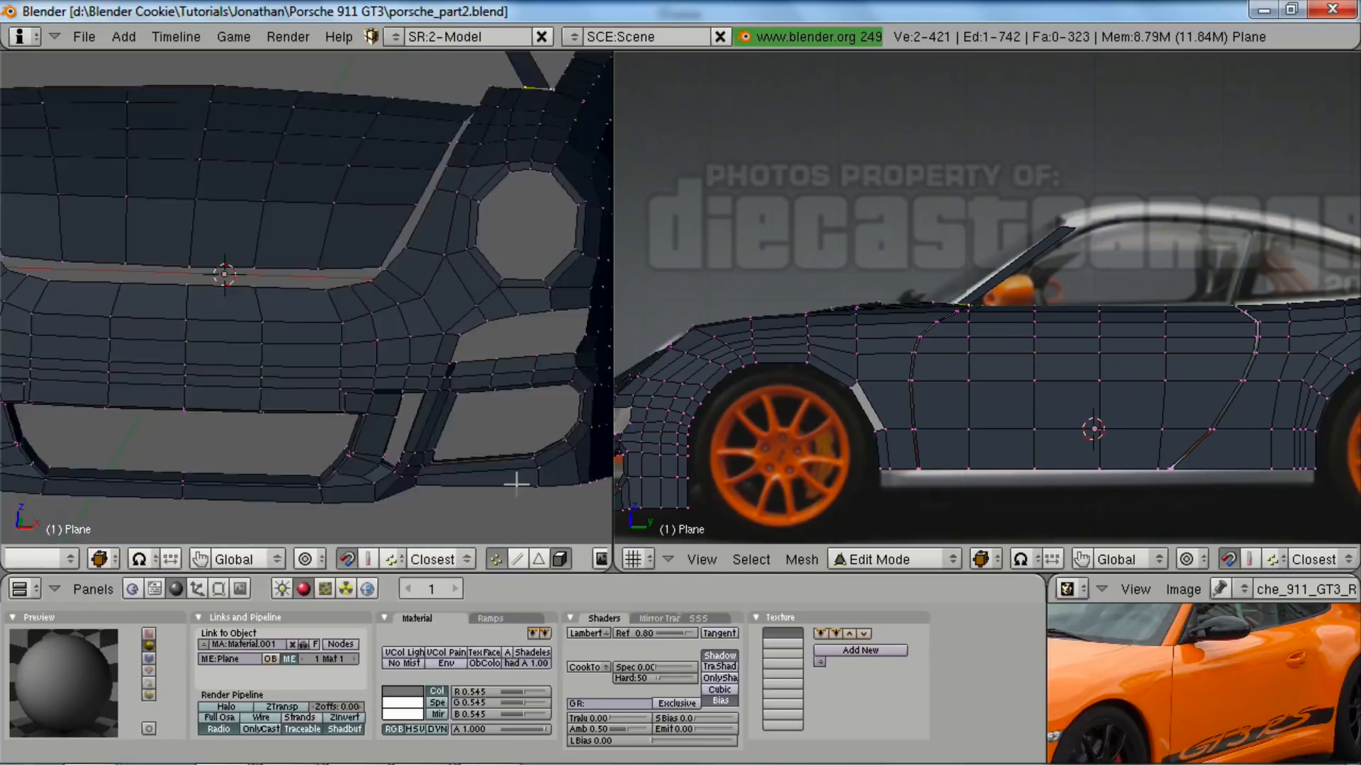
- Select the pillar's top edge and rotate and move it in the side view to fit the roof's front corner
{"action": "key", "text": "KP_1"}
{"action": "scroll", "coordinate": [508, 495], "scroll_direction": "down", "scroll_amount": 3}
{"action": "middle_click_drag", "start_coordinate": [418, 241], "coordinate": [304, 455], "text": "shift"}
{"action": "scroll", "coordinate": [304, 456], "scroll_direction": "up", "scroll_amount": 1}
{"action": "key", "text": "a"}
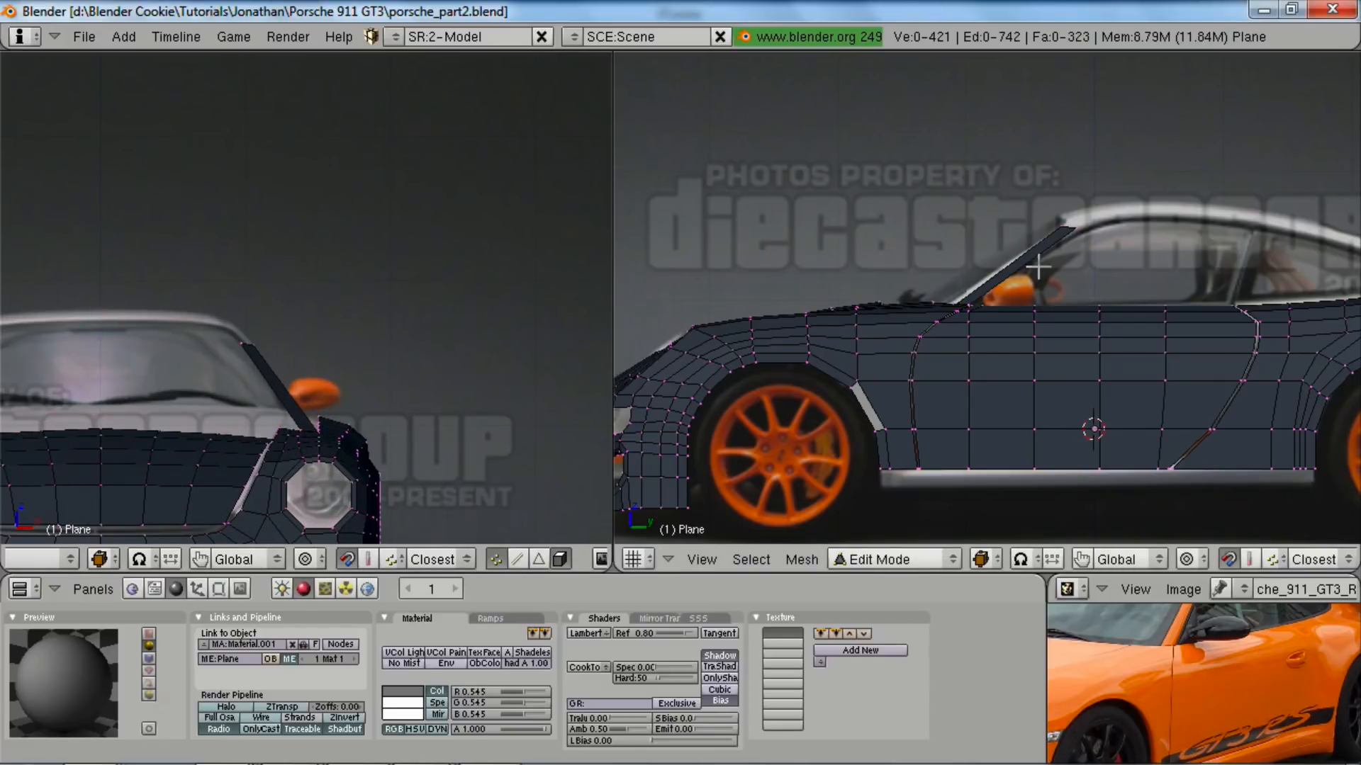
{"action": "scroll", "coordinate": [1038, 267], "scroll_direction": "up", "scroll_amount": 3}
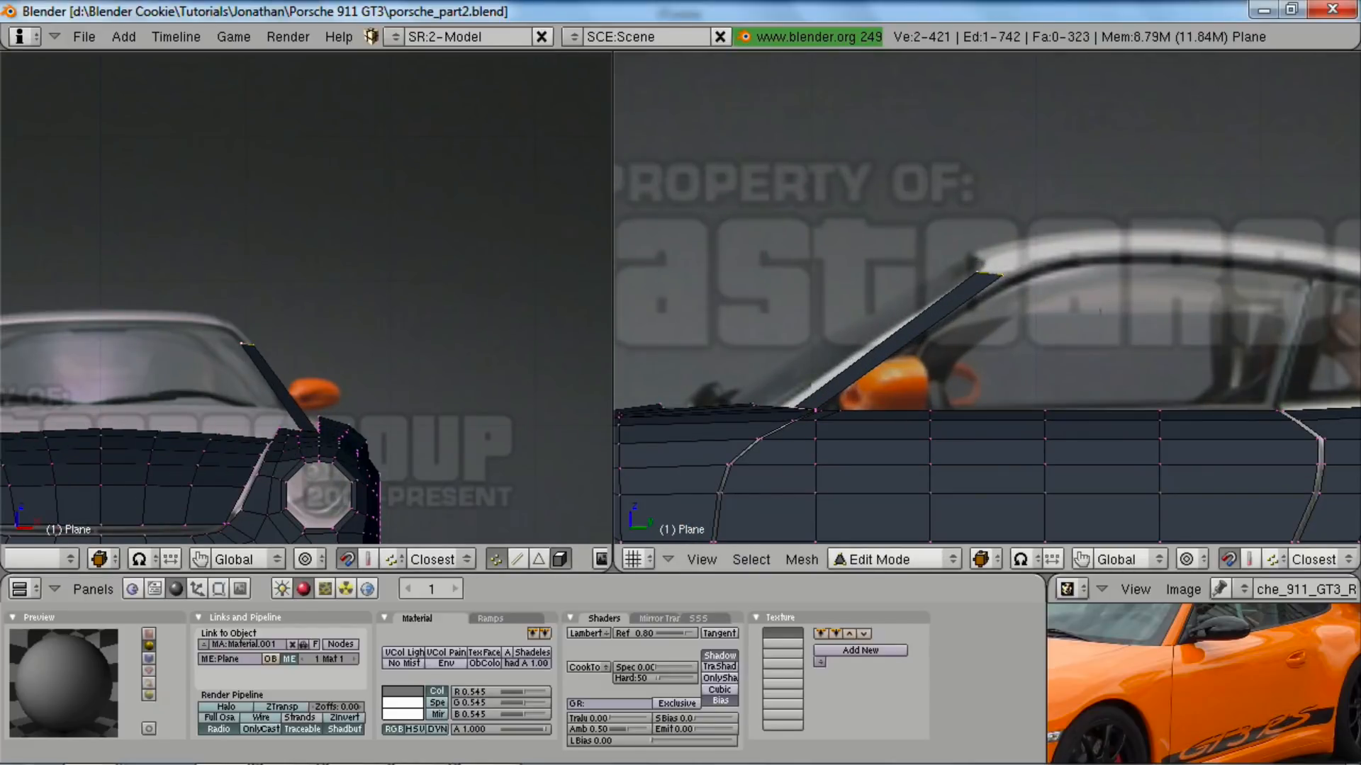
{"action": "key", "text": "r"}
{"action": "left_click", "coordinate": [1097, 321]}
{"action": "key", "text": "g"}
{"action": "left_click", "coordinate": [1095, 325]}
- Extrude a short segment from the pillar's top edge around the roof corner, rotating it and scaling it along Y
{"action": "middle_click_drag", "start_coordinate": [1061, 347], "coordinate": [628, 413], "text": "shift"}
{"action": "scroll", "coordinate": [947, 362], "scroll_direction": "up", "scroll_amount": 1}
{"action": "scroll", "coordinate": [894, 368], "scroll_direction": "down", "scroll_amount": 2}
{"action": "scroll", "coordinate": [681, 385], "scroll_direction": "down", "scroll_amount": 2}
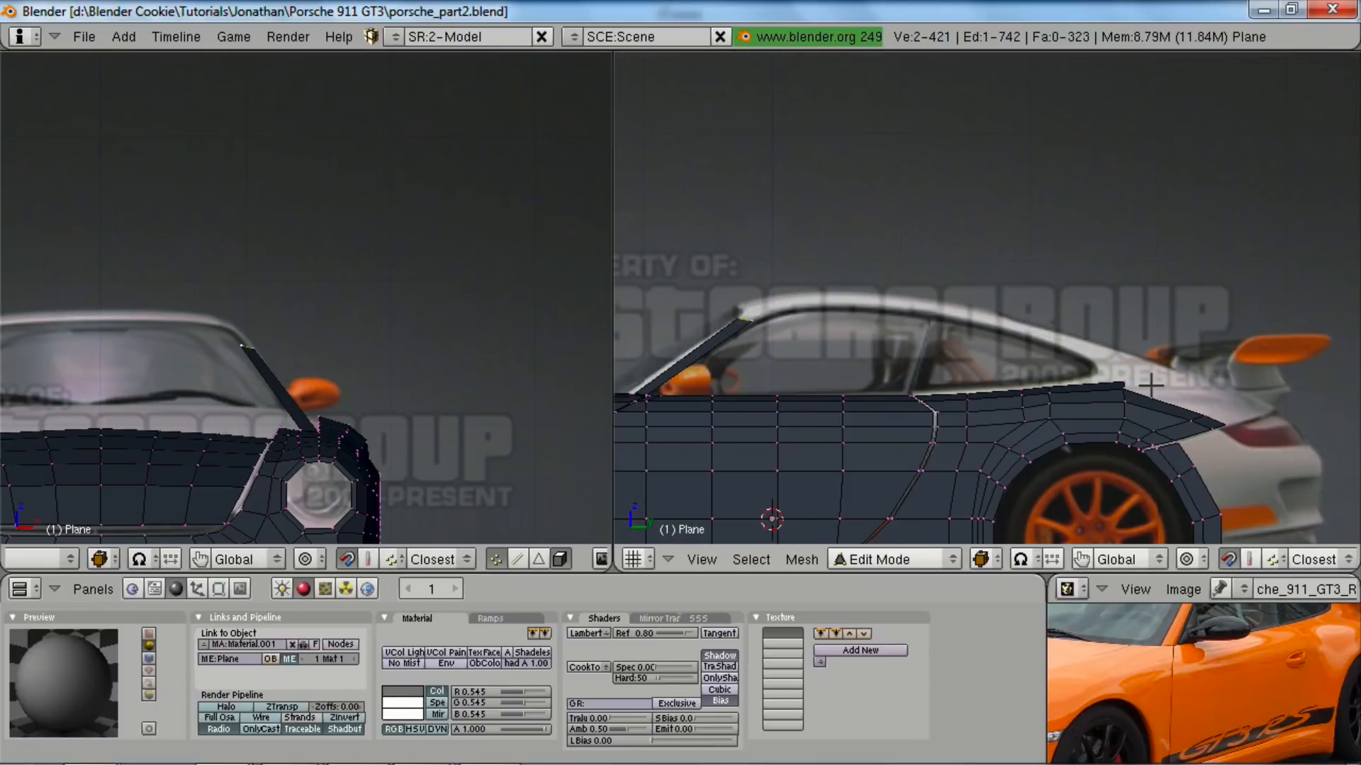
{"action": "scroll", "coordinate": [785, 383], "scroll_direction": "up", "scroll_amount": 2}
{"action": "key", "text": "e"}
{"action": "left_click", "coordinate": [784, 336]}
{"action": "key", "text": "g"}
{"action": "left_click", "coordinate": [784, 346]}
{"action": "key", "text": "r"}
{"action": "left_click", "coordinate": [773, 384]}
{"action": "key", "text": "s"}
{"action": "key", "text": "y"}
{"action": "left_click", "coordinate": [685, 331]}
- Fine-tune the new edge's size and position in the side view, and shift it inward in the front view
{"action": "middle_click_drag", "start_coordinate": [720, 381], "coordinate": [767, 372], "text": "shift"}
{"action": "key", "text": "g"}
{"action": "left_click", "coordinate": [778, 370]}
{"action": "key", "text": "s"}
{"action": "left_click", "coordinate": [780, 372]}
{"action": "key", "text": "g"}
{"action": "left_click", "coordinate": [780, 375]}
{"action": "key", "text": "g"}
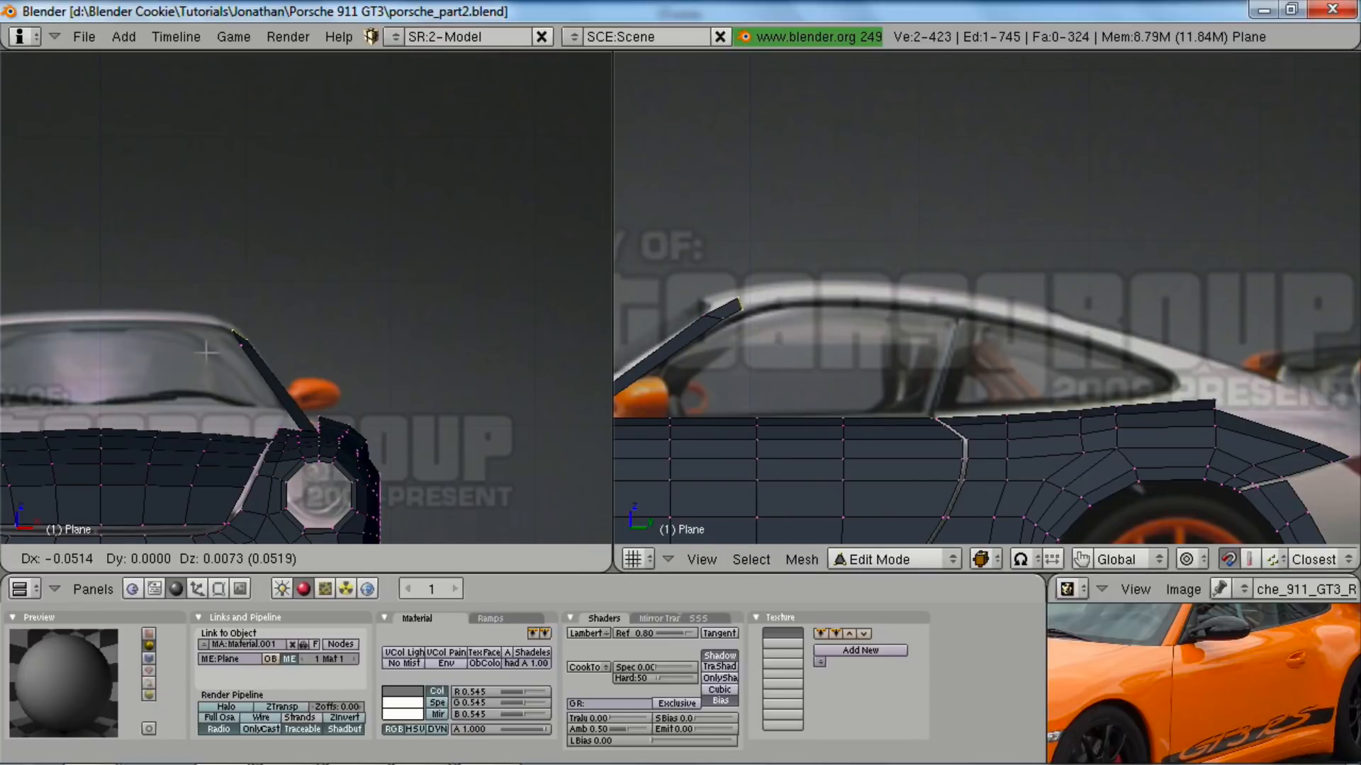
{"action": "left_click", "coordinate": [206, 352]}
- Extrude the window frame strip back to the roof's high point above the door window and rotate its end edge
{"action": "key", "text": "e"}
{"action": "left_click", "coordinate": [677, 381]}
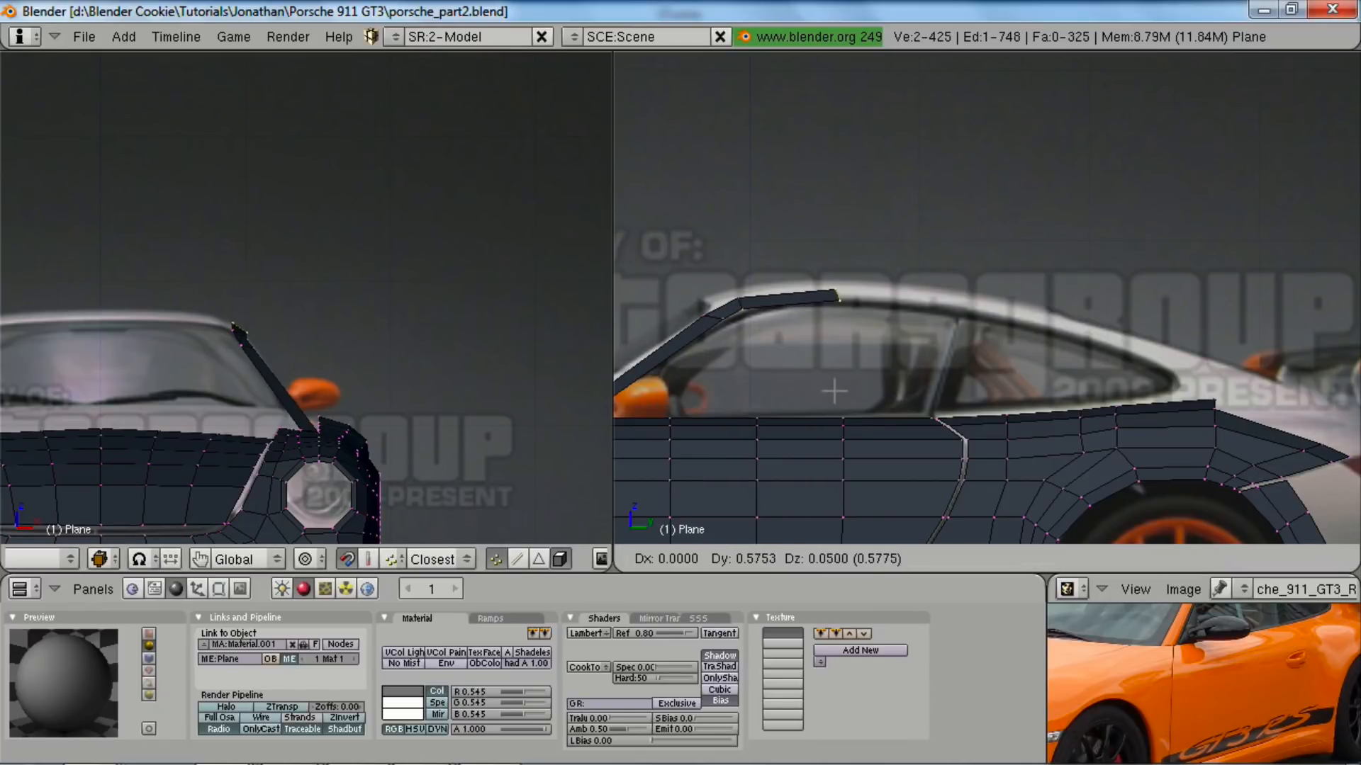
{"action": "key", "text": "r"}
{"action": "left_click", "coordinate": [777, 386]}
- Extrude the strip to the door window's rear top corner, align its end edge, and add a short segment over the pillar
{"action": "key", "text": "e"}
{"action": "left_click", "coordinate": [780, 387]}
{"action": "key", "text": "r"}
{"action": "left_click", "coordinate": [869, 392]}
{"action": "key", "text": "g"}
{"action": "left_click", "coordinate": [850, 391]}
{"action": "key", "text": "e"}
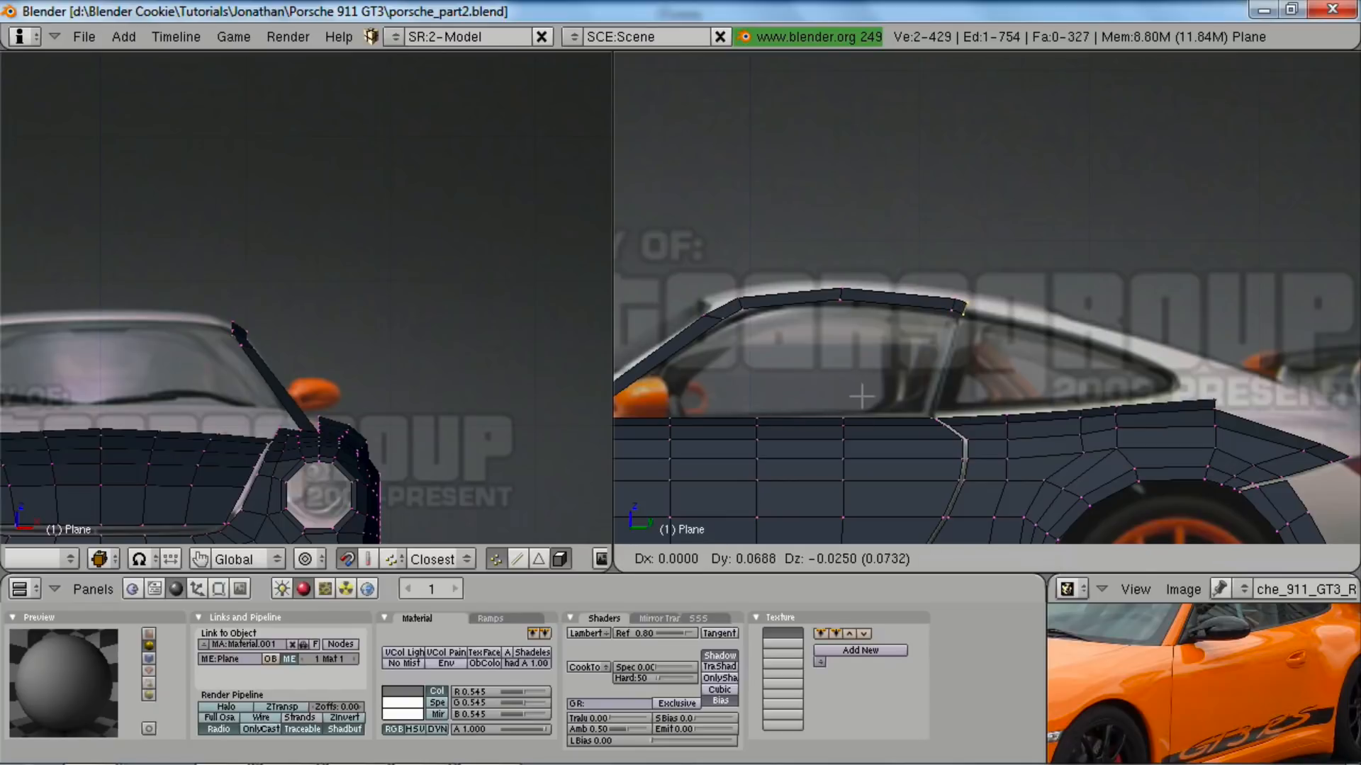
{"action": "left_click", "coordinate": [871, 396]}
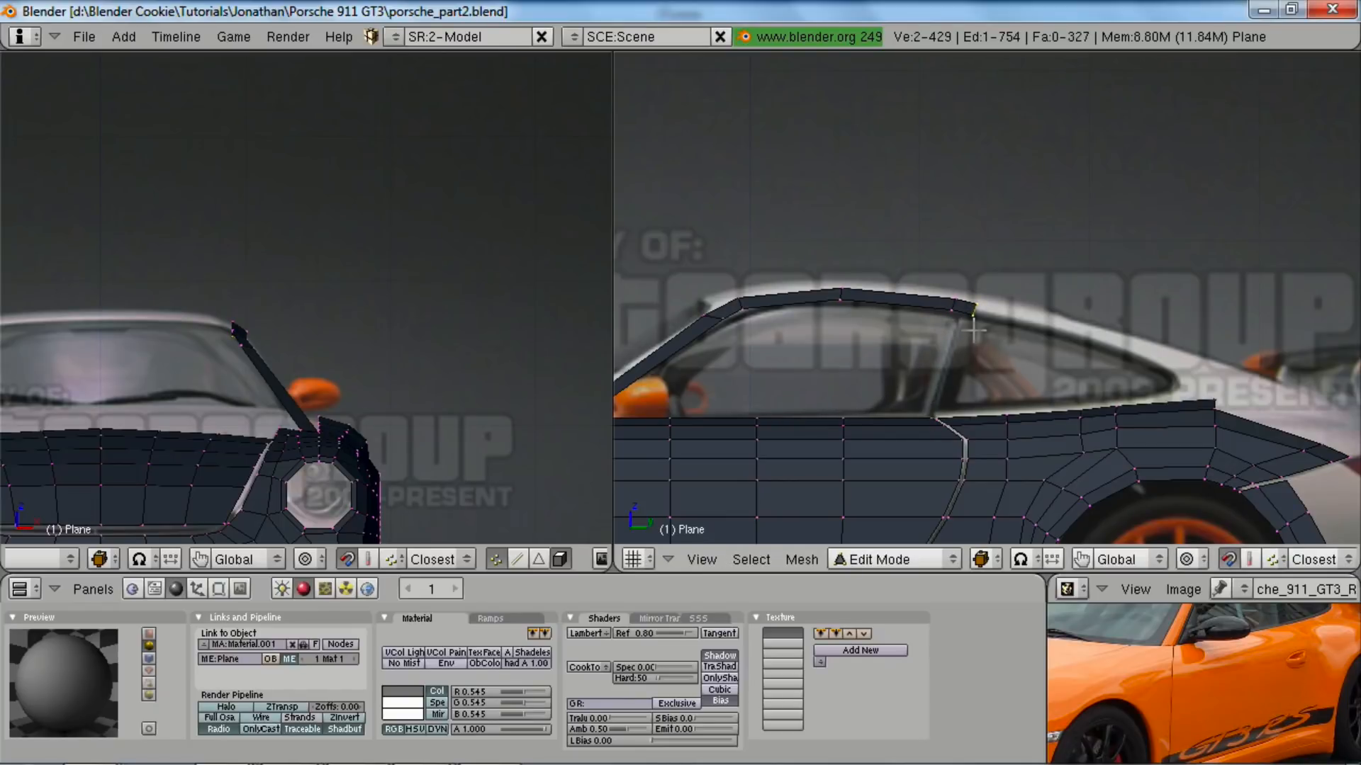
- Extrude three more segments of the strip down along the top of the rear side window
{"action": "key", "text": "e"}
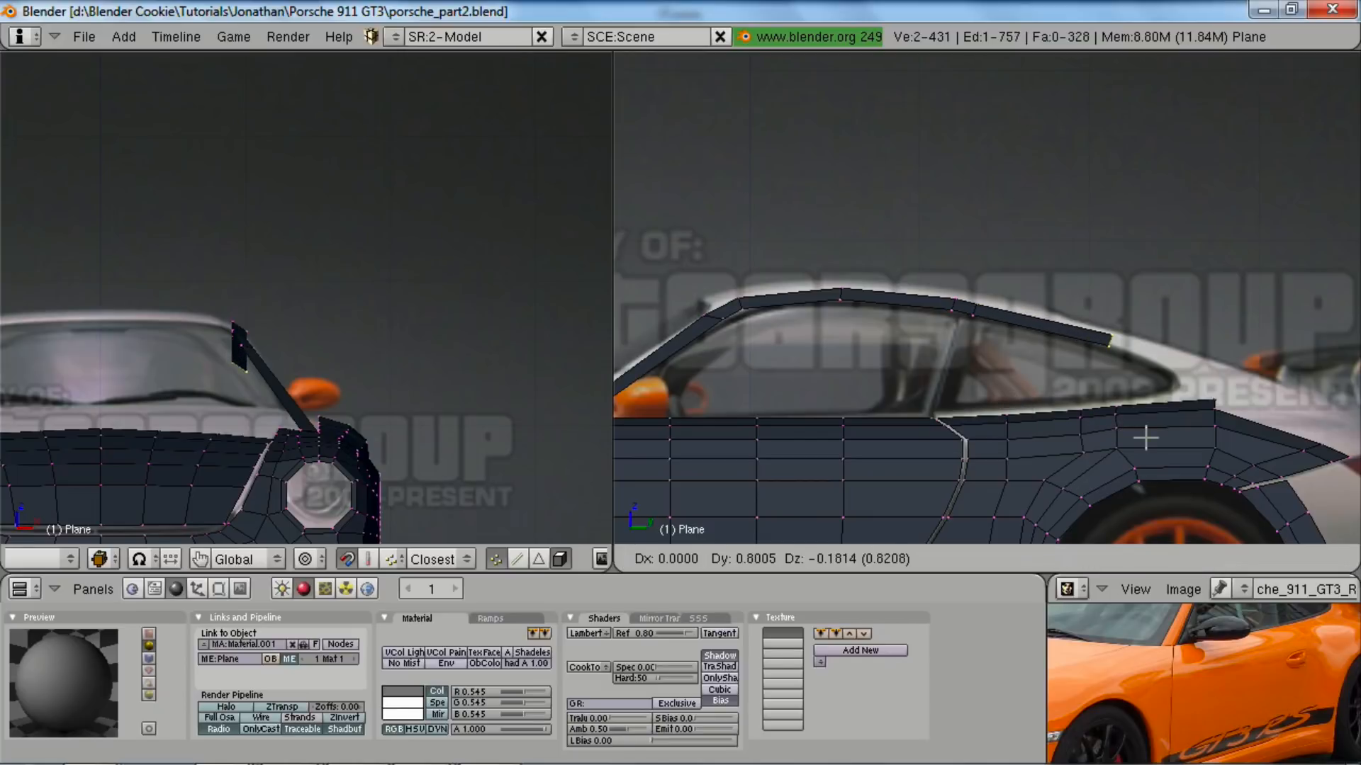
{"action": "left_click", "coordinate": [1060, 418]}
{"action": "key", "text": "e"}
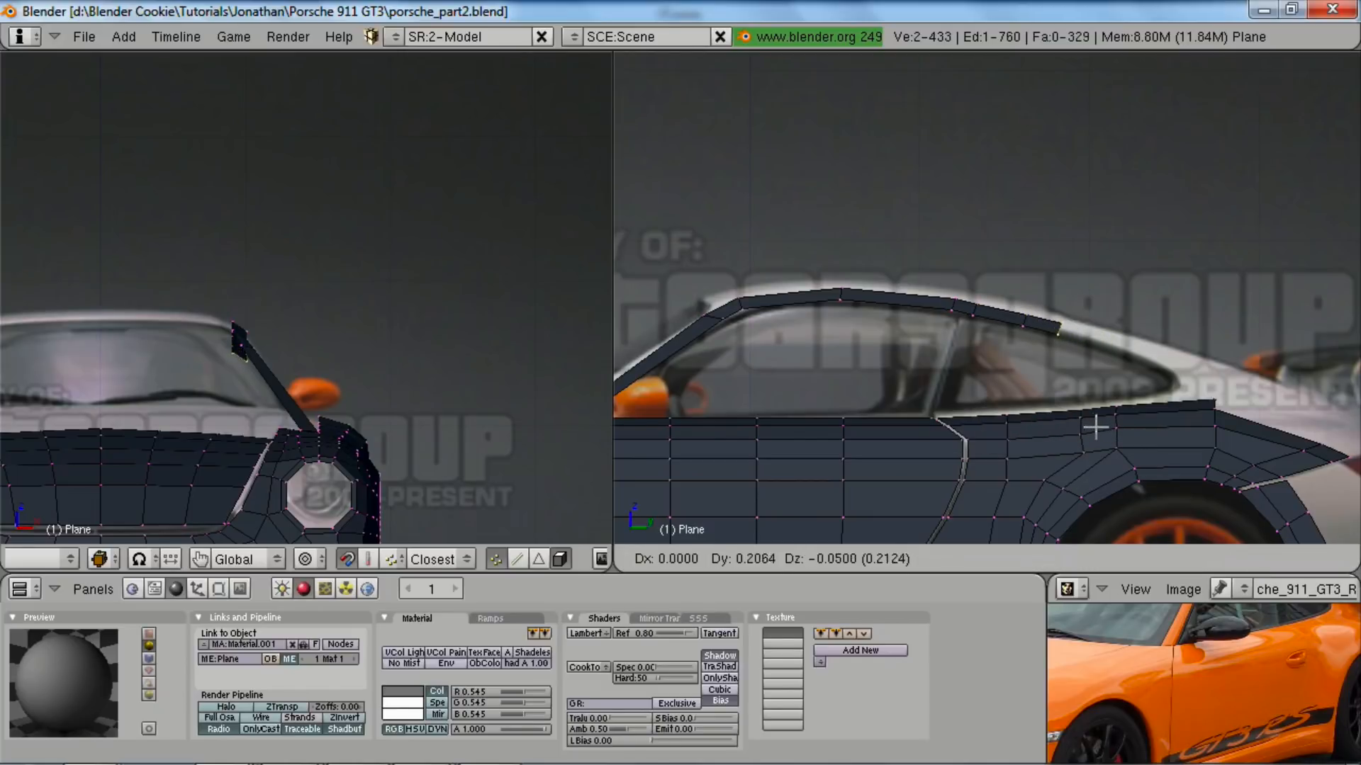
{"action": "left_click", "coordinate": [1124, 435]}
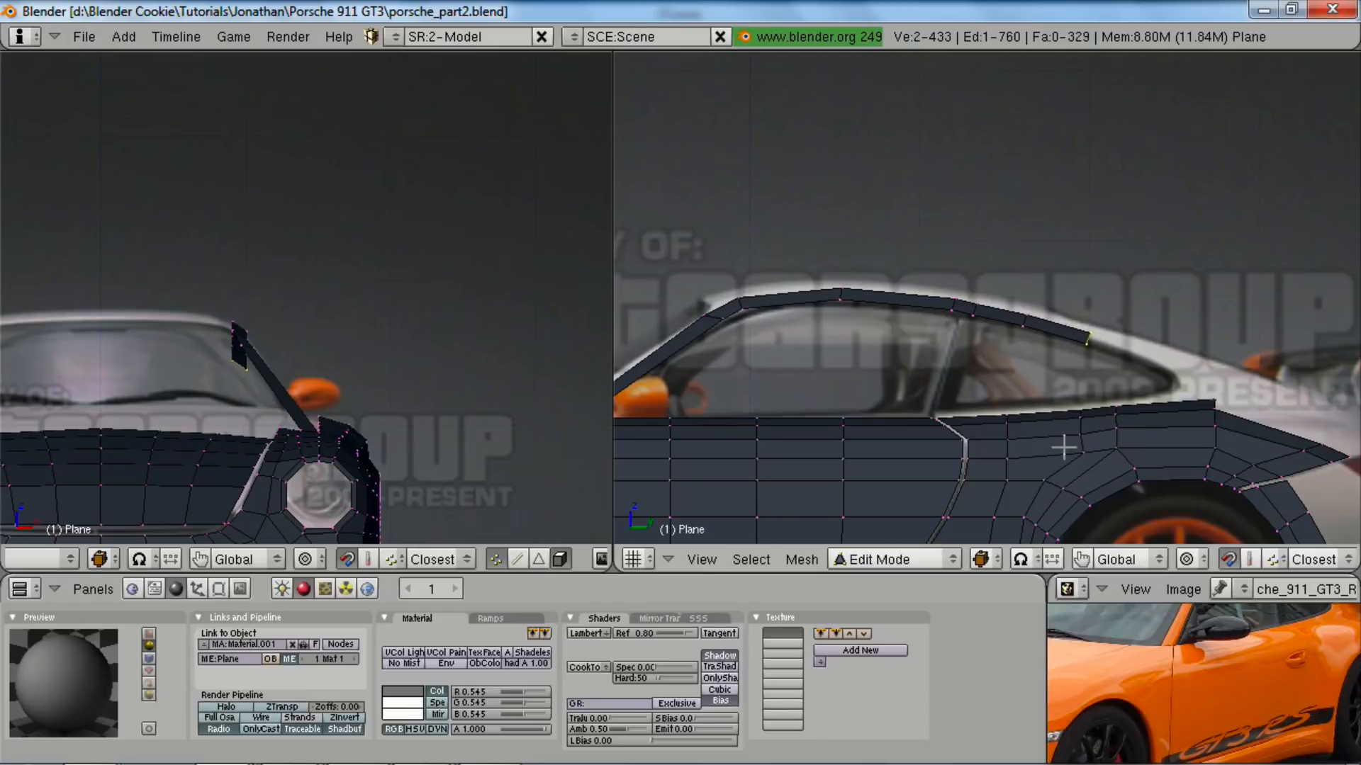
{"action": "key", "text": "e"}
{"action": "left_click", "coordinate": [1170, 398]}
- Extrude the last segment past the rear side window's corner, rotating and enlarging its end edge to match the side reference
{"action": "key", "text": "e"}
{"action": "key", "text": "r"}
{"action": "key", "text": "s"}
{"action": "key", "text": "g"}
{"action": "left_click", "coordinate": [1202, 517]}
{"action": "key", "text": "s"}
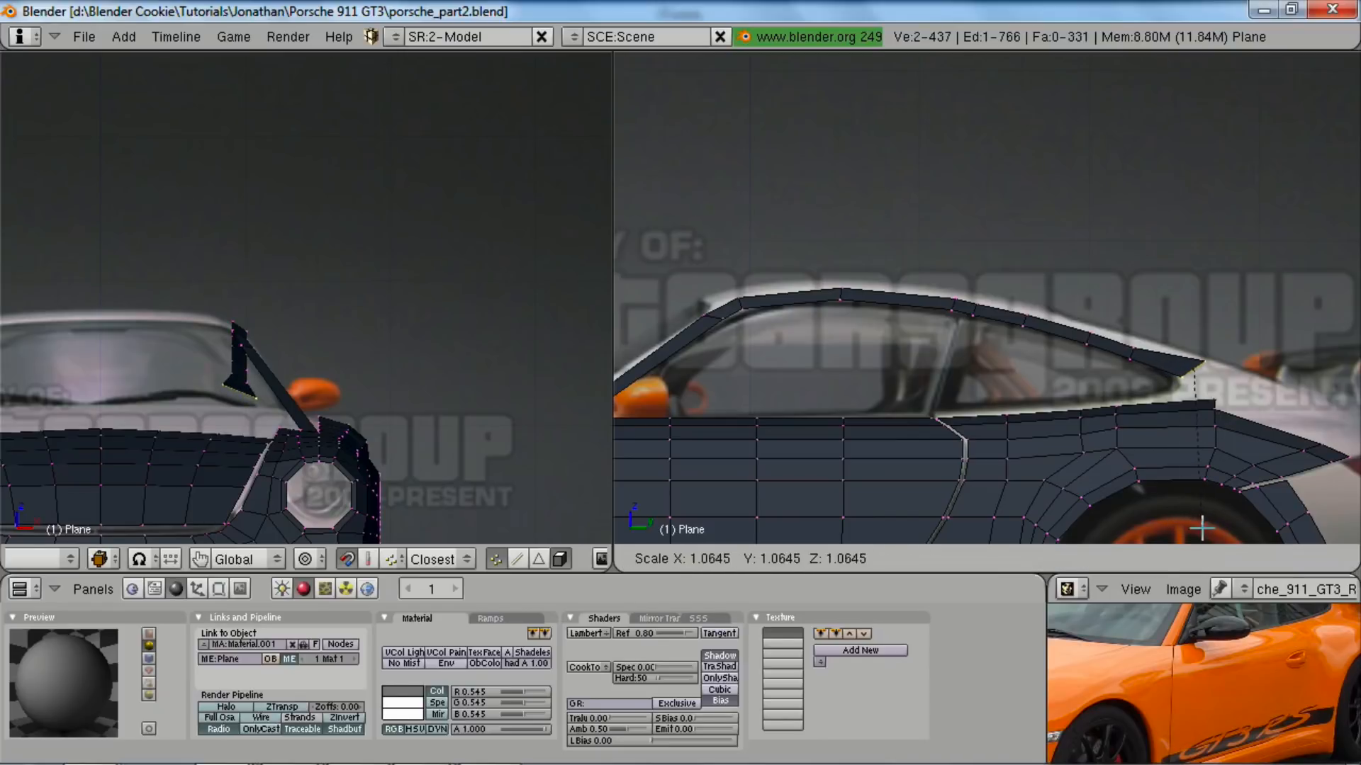
{"action": "left_click", "coordinate": [1201, 527]}
- Scale and reposition the strip's cross edges above the rear side window to follow the window outline
{"action": "key", "text": "a"}
{"action": "left_click_drag", "start_coordinate": [1124, 338], "coordinate": [1153, 383]}
{"action": "key", "text": "s"}
{"action": "left_click", "coordinate": [1157, 418]}
{"action": "key", "text": "g"}
{"action": "left_click", "coordinate": [1164, 418]}
{"action": "key", "text": "g"}
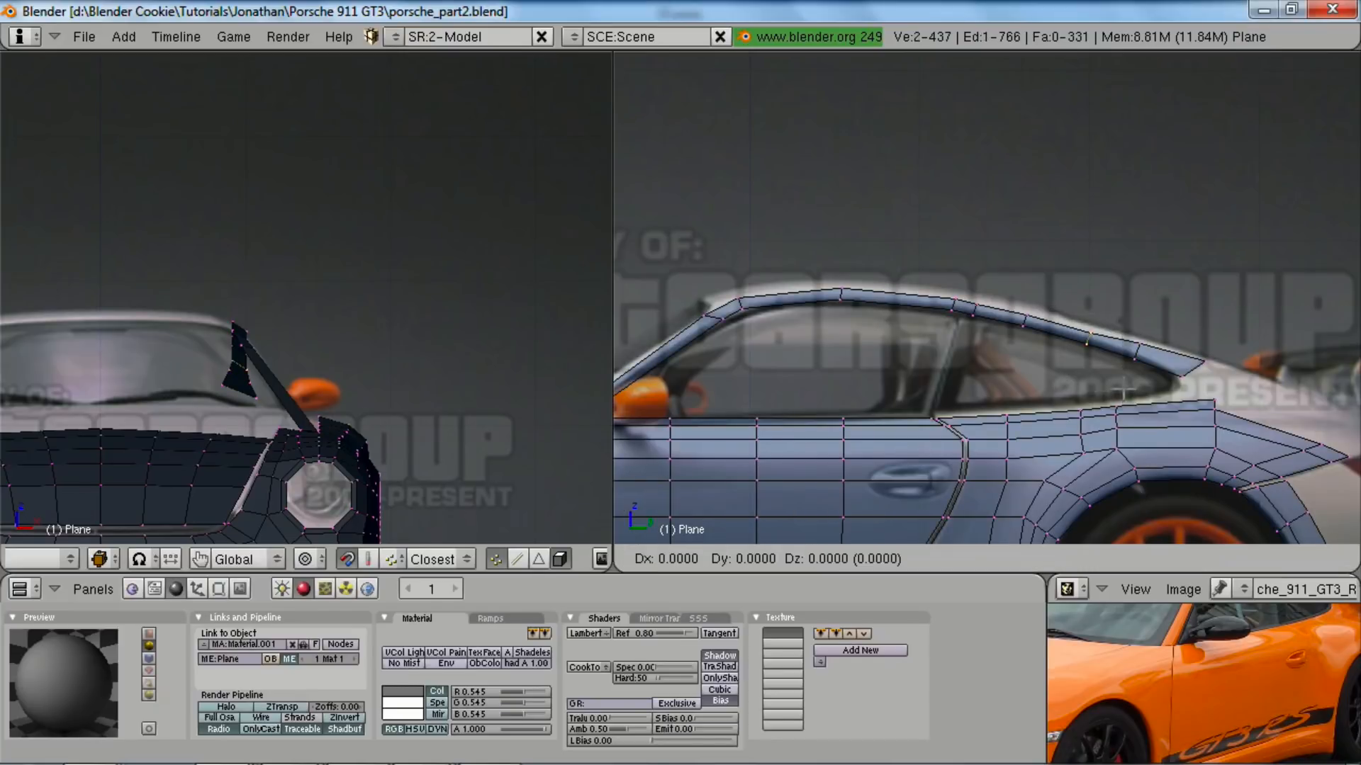
{"action": "left_click", "coordinate": [1124, 390]}
- Check the roofline in the reference photo, and adjust the strip's rear end edge along X in a perspective view
{"action": "key", "text": "a"}
{"action": "scroll", "coordinate": [304, 324], "scroll_direction": "up", "scroll_amount": 3}
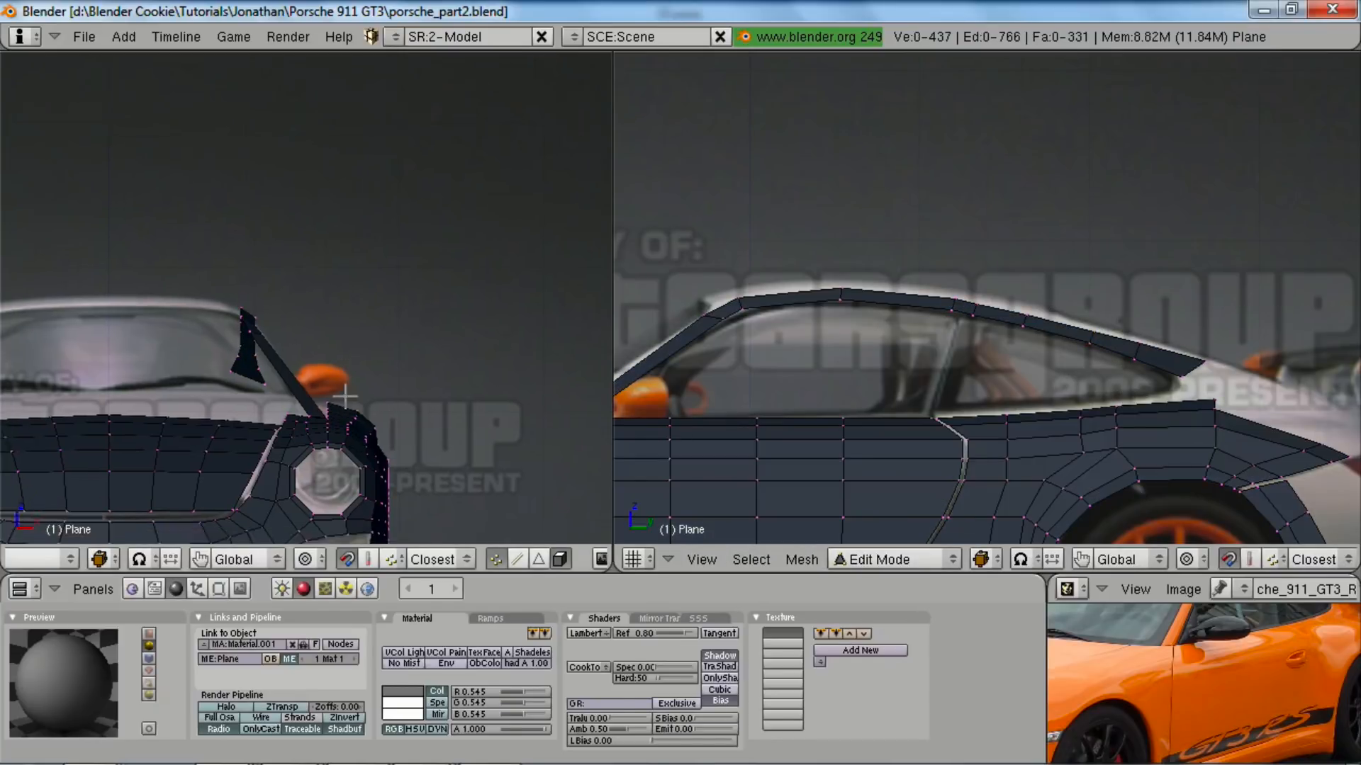
{"action": "key", "text": "ctrl+Up"}
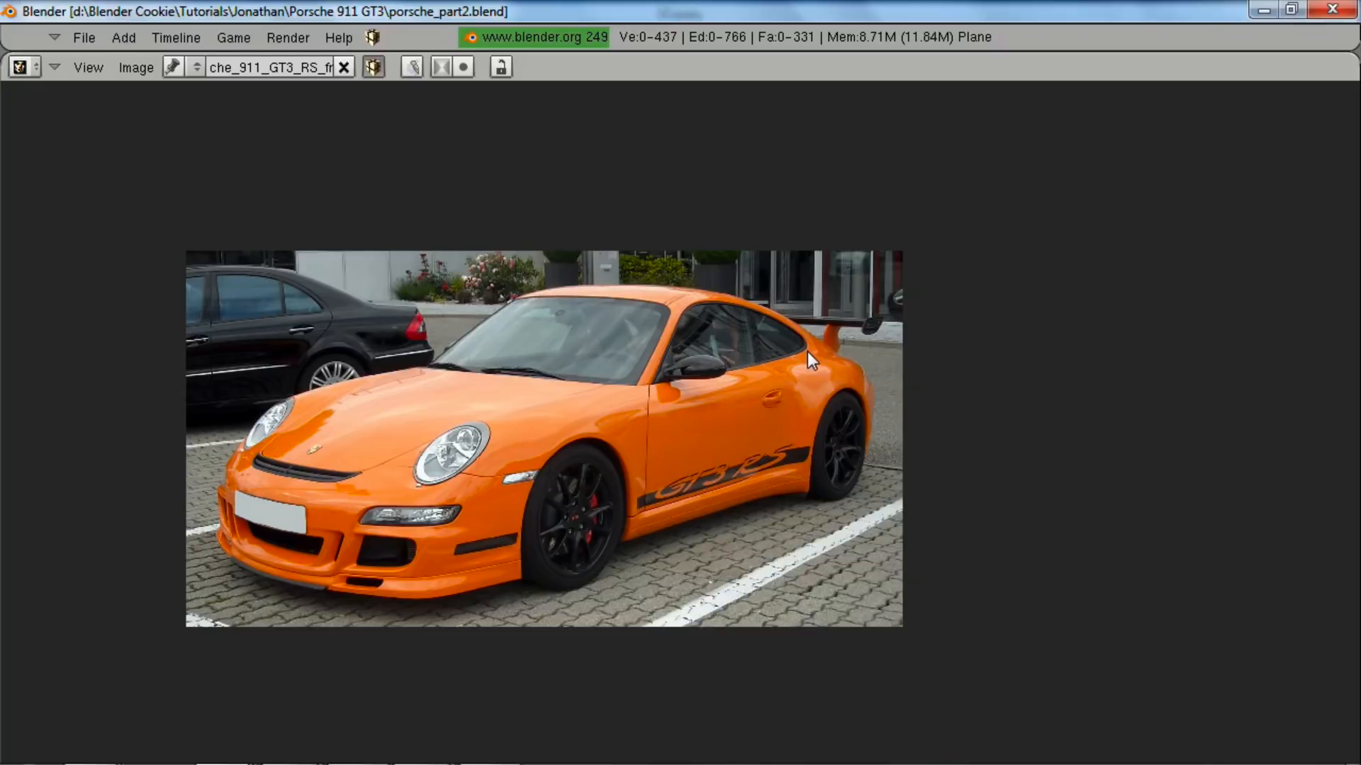
{"action": "key", "text": "ctrl+Up"}
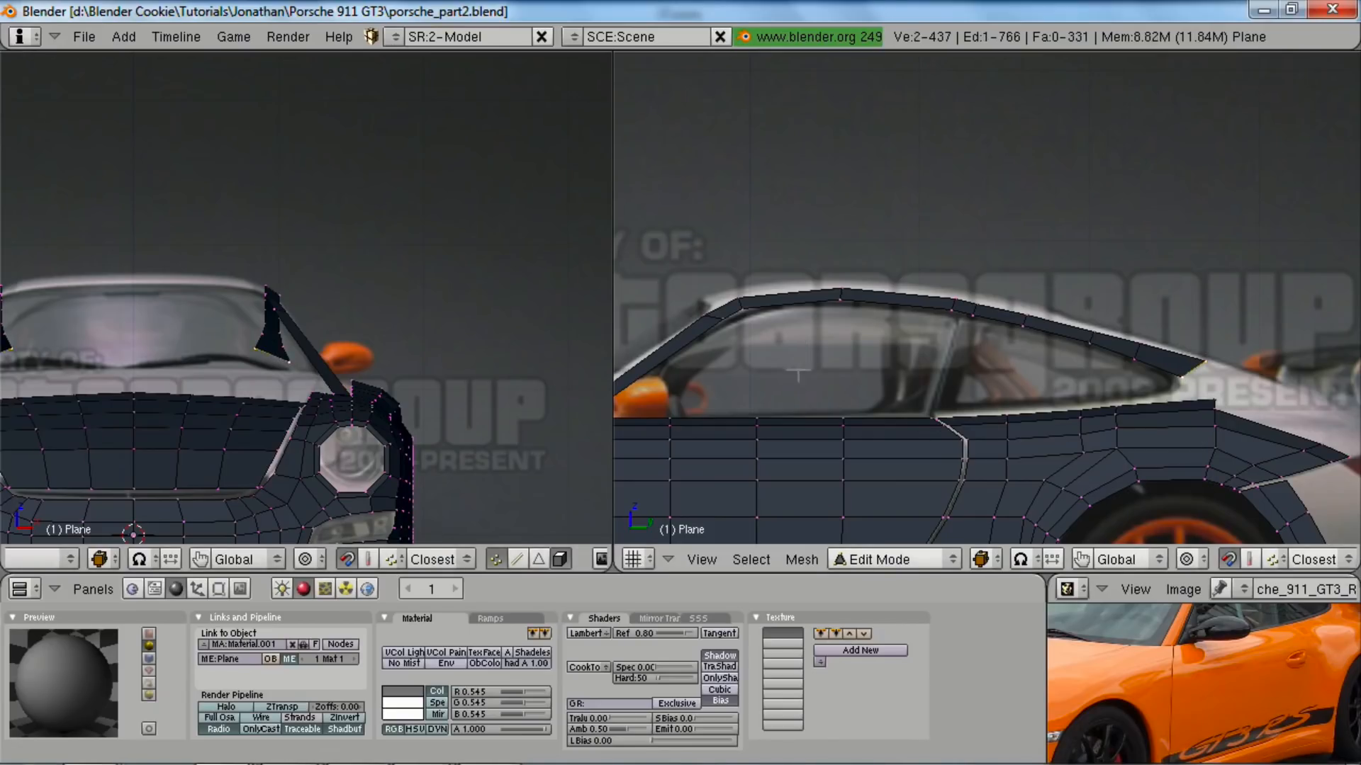
{"action": "middle_click_drag", "start_coordinate": [319, 282], "coordinate": [323, 460]}
{"action": "key", "text": "g"}
{"action": "key", "text": "x"}
{"action": "left_click", "coordinate": [333, 411]}
{"action": "middle_click_drag", "start_coordinate": [334, 399], "coordinate": [349, 446]}
{"action": "key", "text": "g"}
{"action": "key", "text": "x"}
{"action": "left_click", "coordinate": [339, 436]}
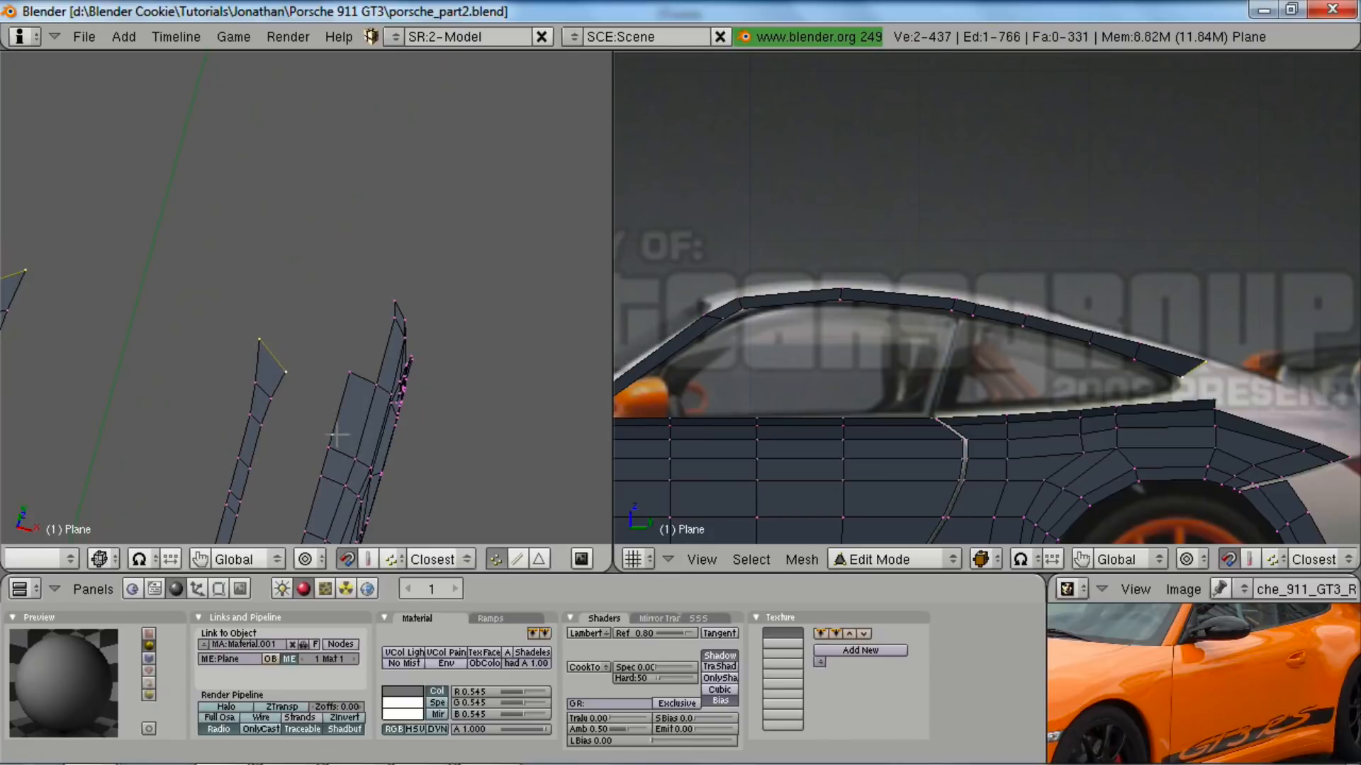
- Turn on proportional editing in Connected mode
{"action": "key", "text": "o"}
{"action": "left_click", "coordinate": [321, 560]}
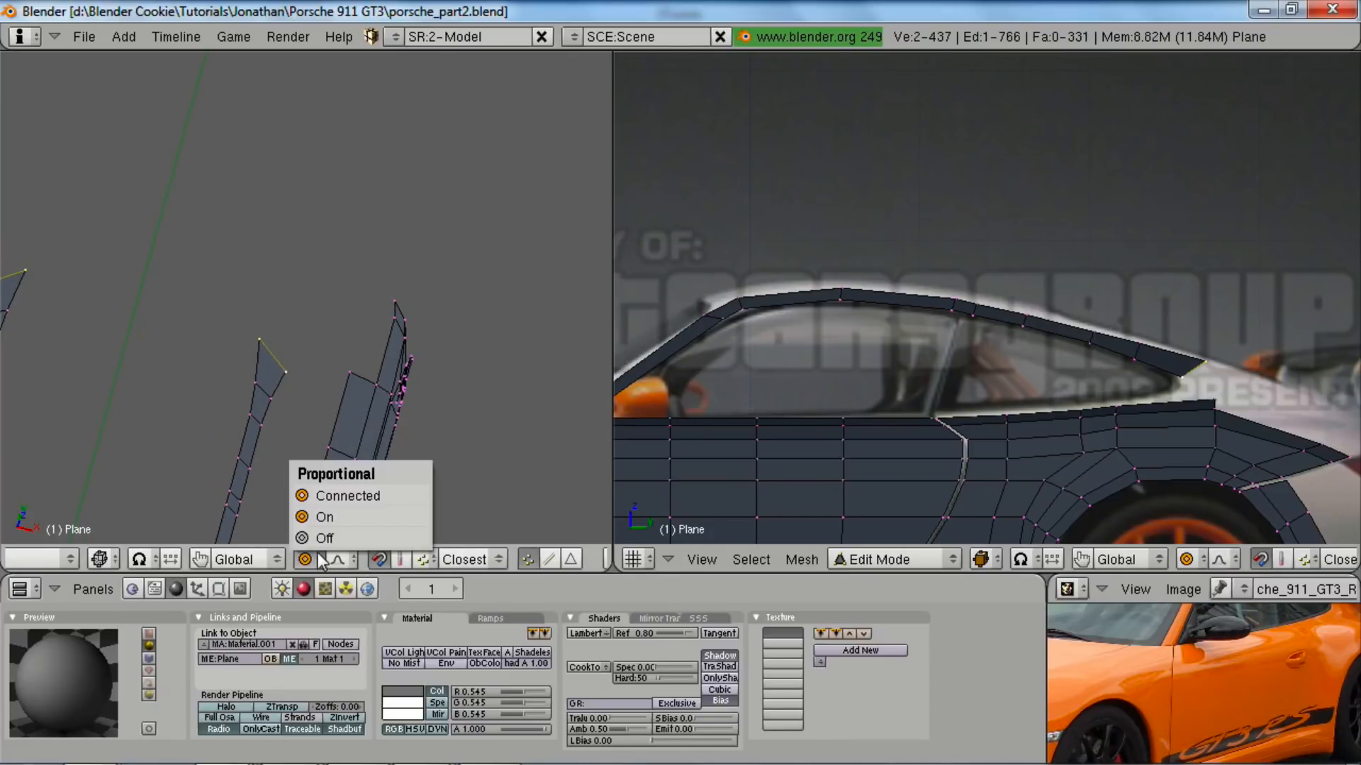
{"action": "left_click", "coordinate": [355, 499]}
{"action": "middle_click_drag", "start_coordinate": [355, 499], "coordinate": [362, 343]}
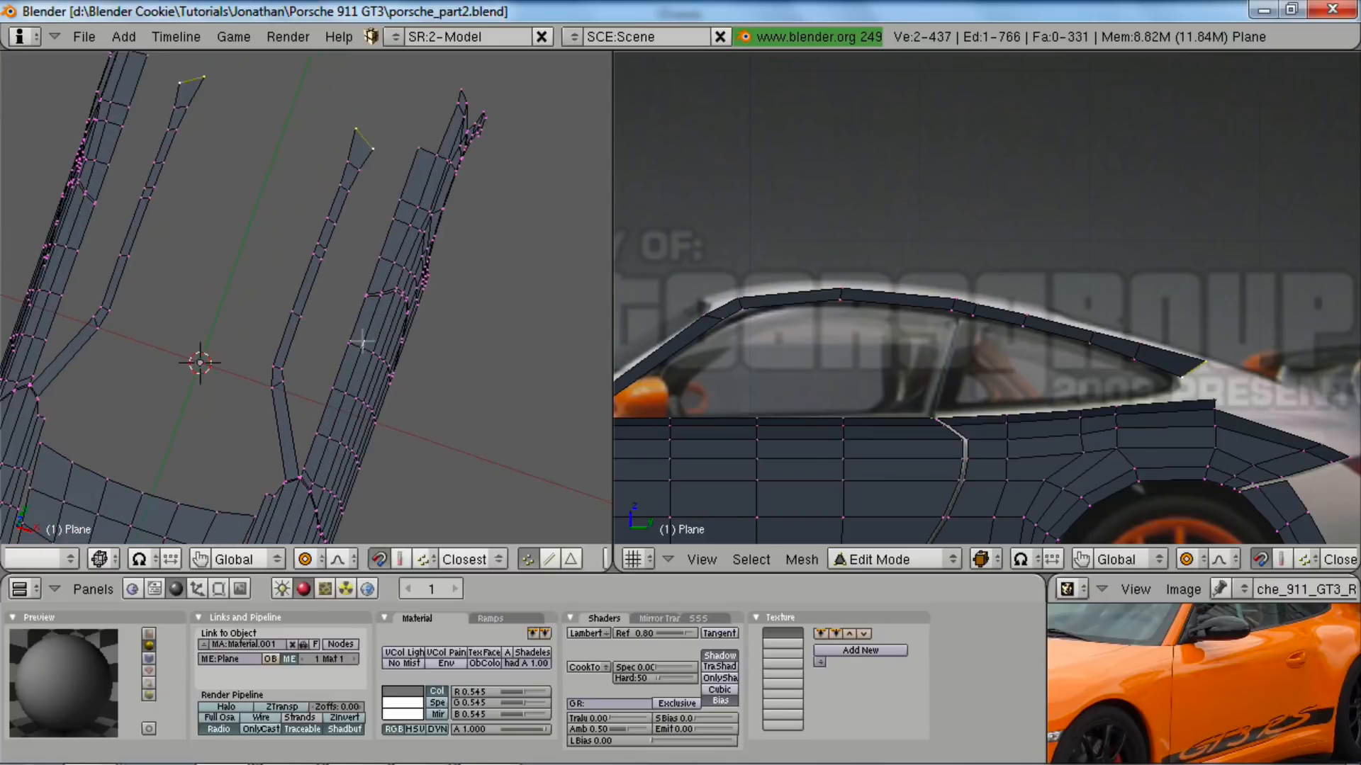
- Try to move the roof strip's rear end outward along X with Smooth falloff and an enlarged influence radius
{"action": "key", "text": "g"}
{"action": "key", "text": "x"}
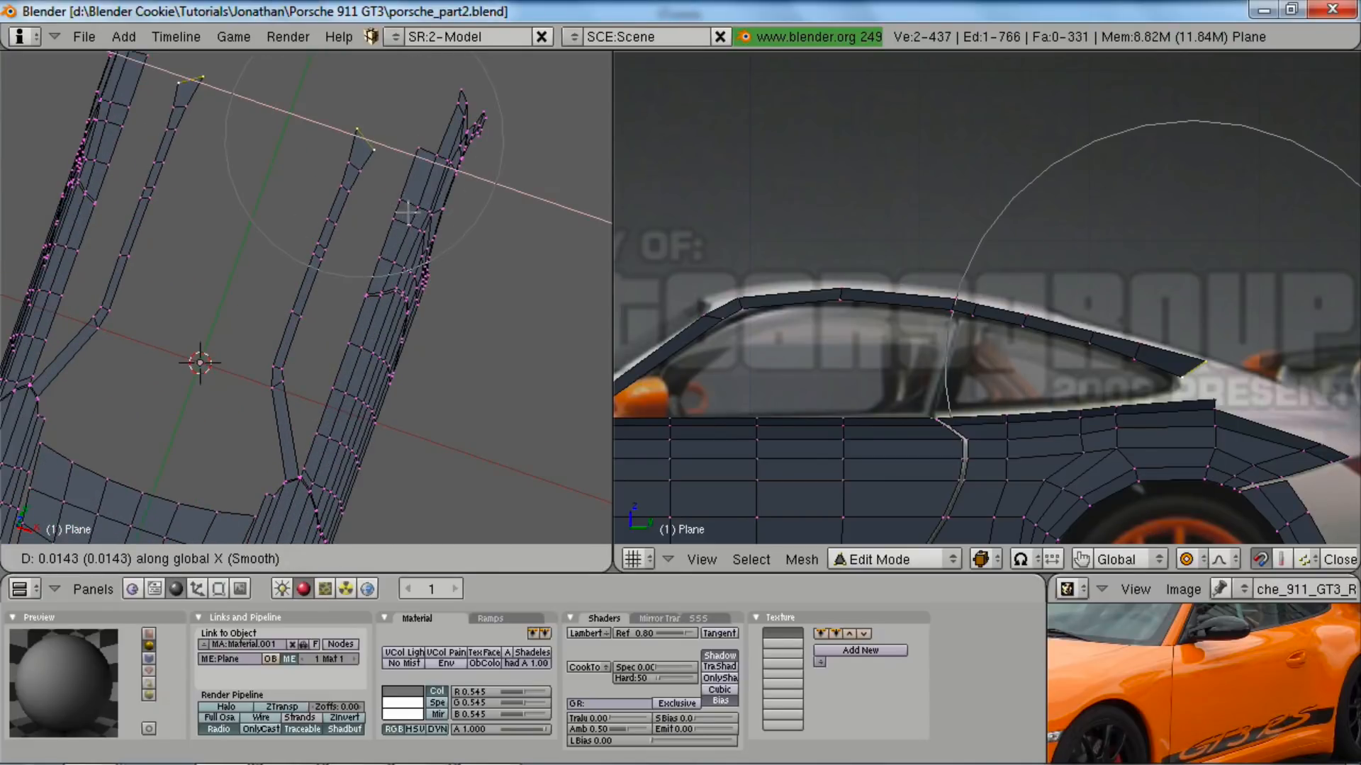
{"action": "scroll", "coordinate": [419, 225], "scroll_direction": "down", "scroll_amount": 2}
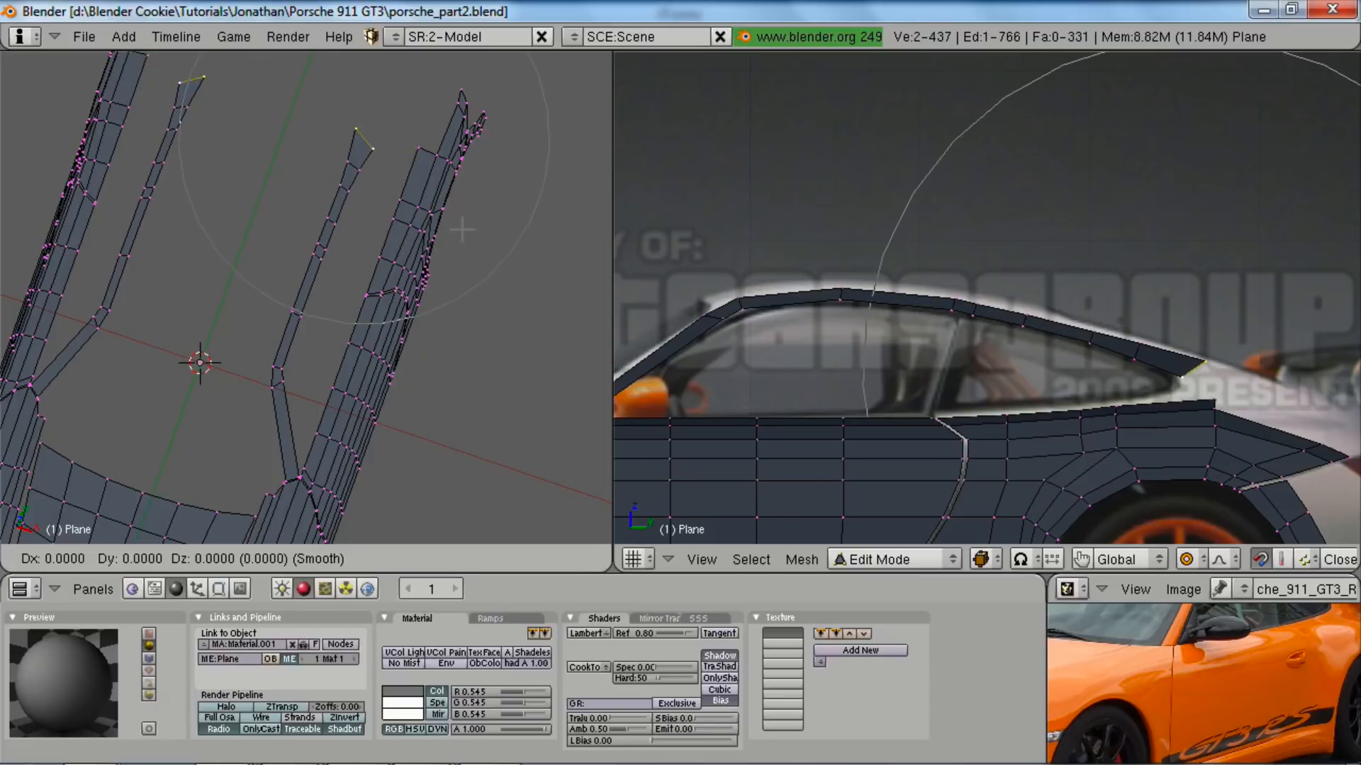
{"action": "left_click", "coordinate": [494, 245]}
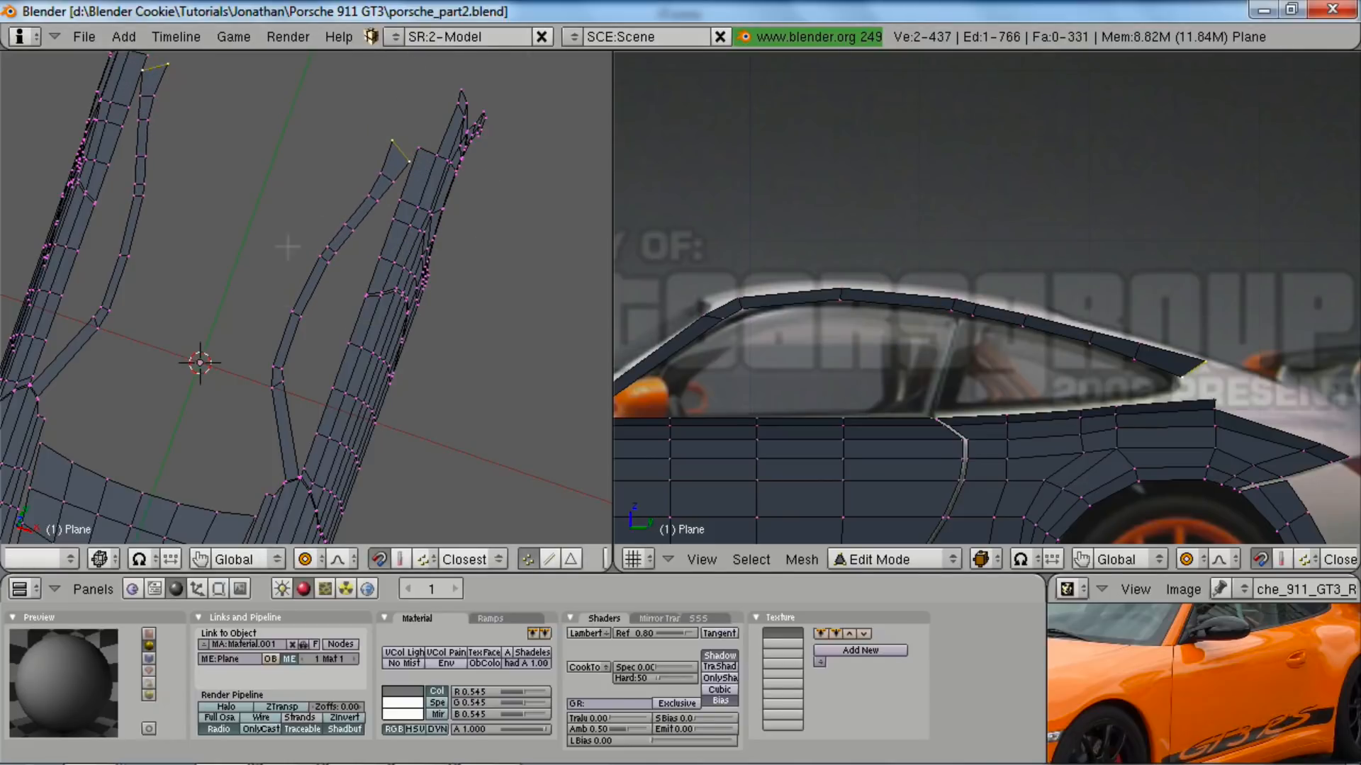
{"action": "key", "text": "ctrl+z"}
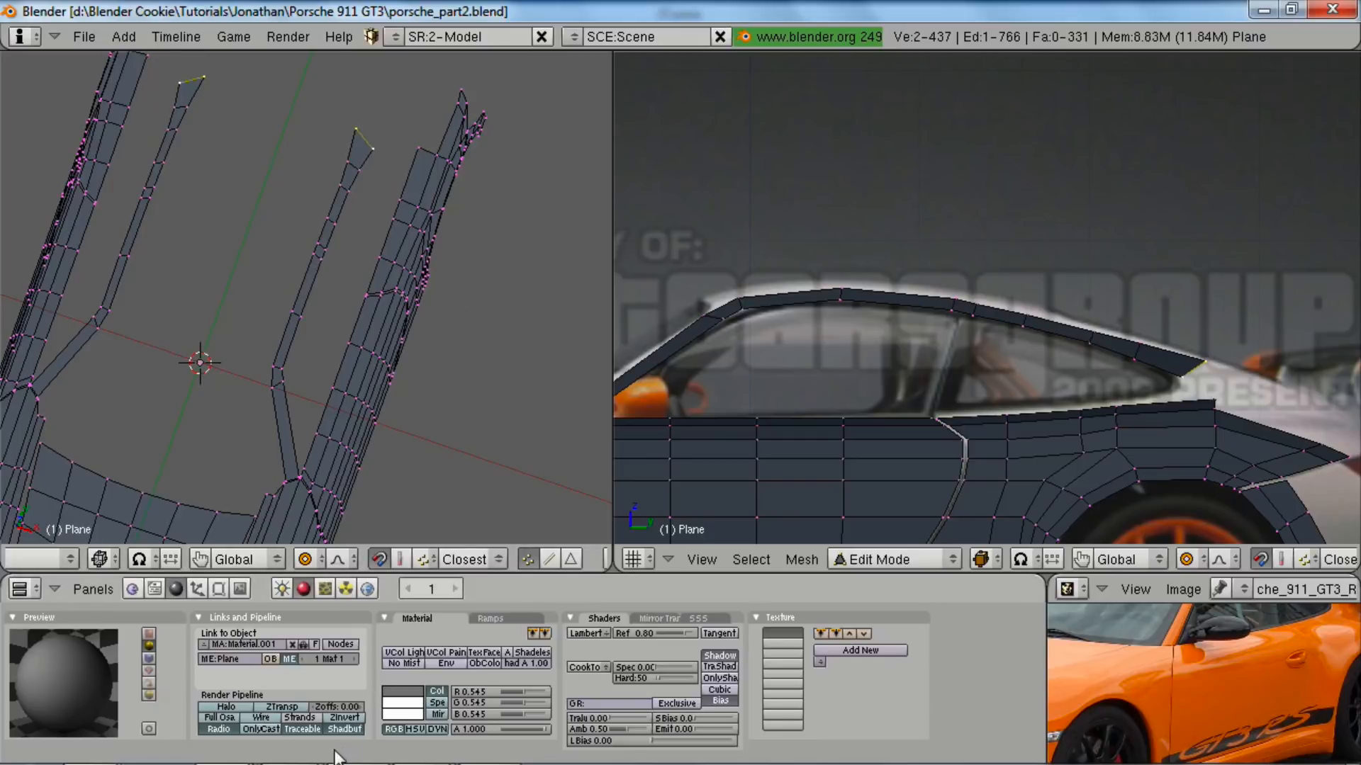
- Set the proportional falloff to Sharp and move the strip's rear end outward along X by about 0.29
{"action": "left_click", "coordinate": [338, 560]}
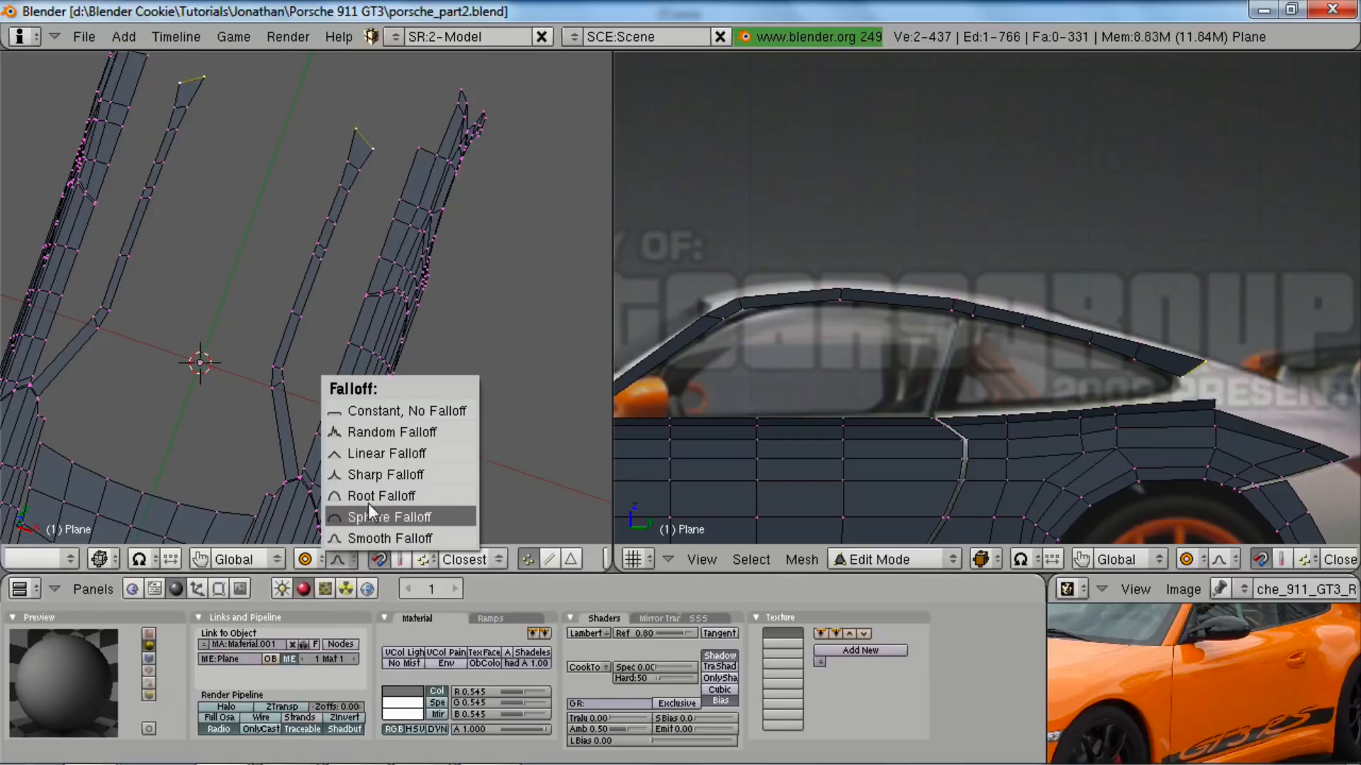
{"action": "left_click", "coordinate": [388, 475]}
{"action": "key", "text": "g"}
{"action": "key", "text": "x"}
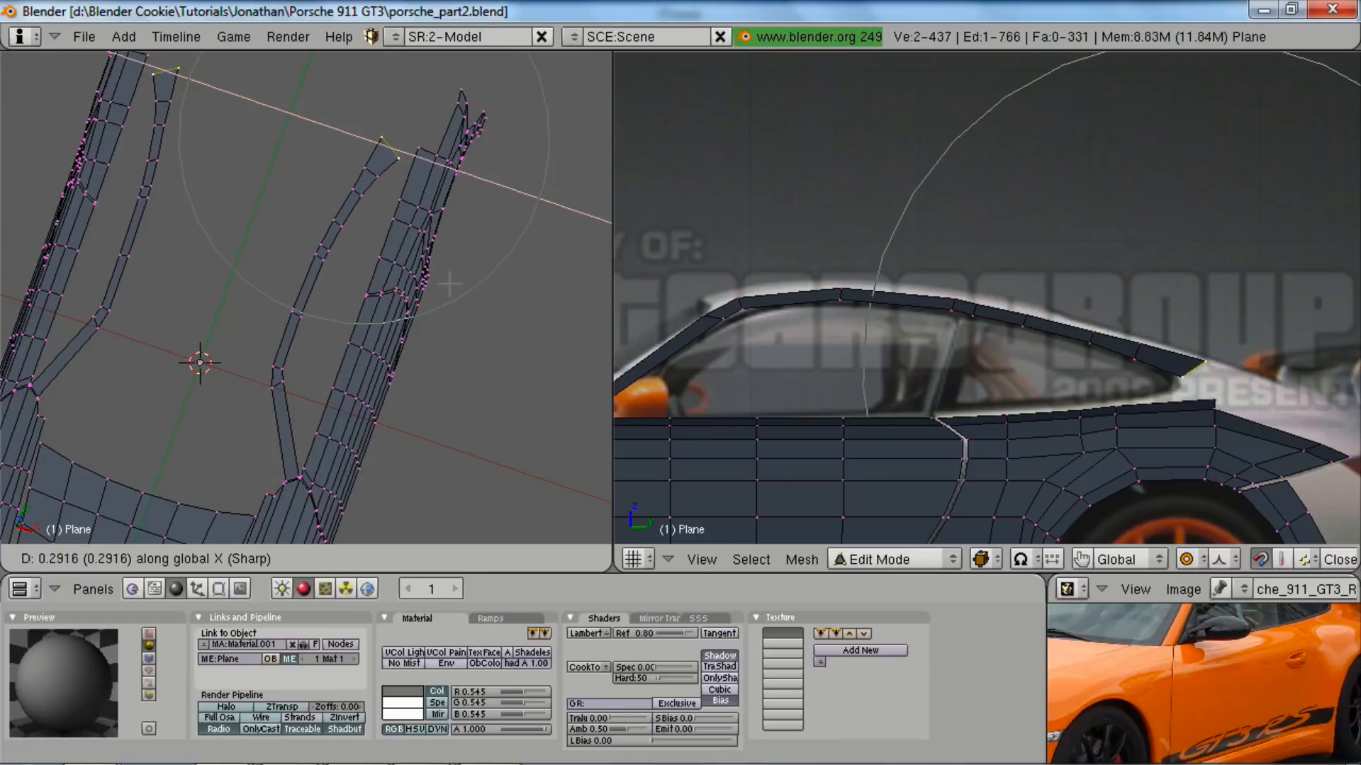
{"action": "left_click", "coordinate": [452, 285]}
{"action": "middle_click_drag", "start_coordinate": [341, 324], "coordinate": [425, 368]}
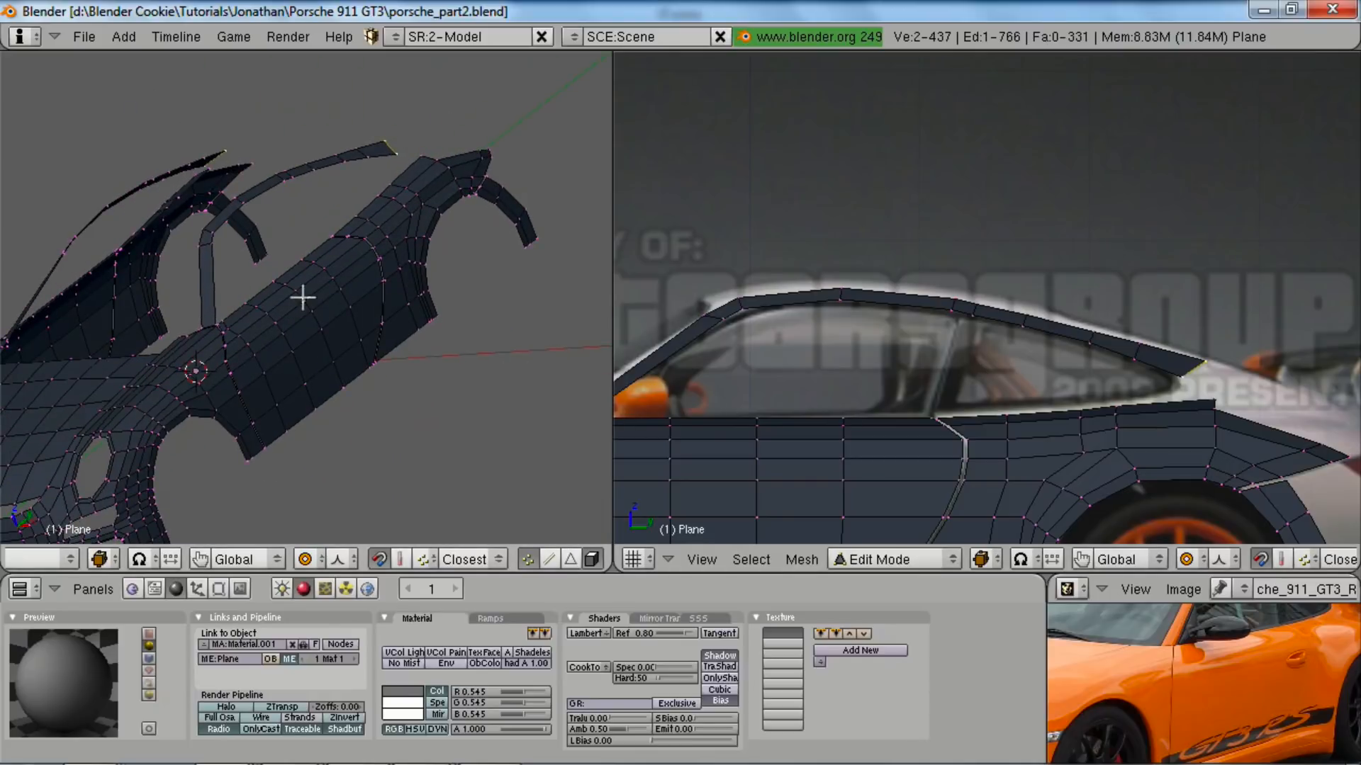
- Set the perspective viewport to a see-through front view and turn off proportional editing
{"action": "middle_click_drag", "start_coordinate": [233, 311], "coordinate": [513, 434]}
{"action": "key", "text": "KP_1"}
{"action": "scroll", "coordinate": [512, 426], "scroll_direction": "up", "scroll_amount": 4}
{"action": "key", "text": "z"}
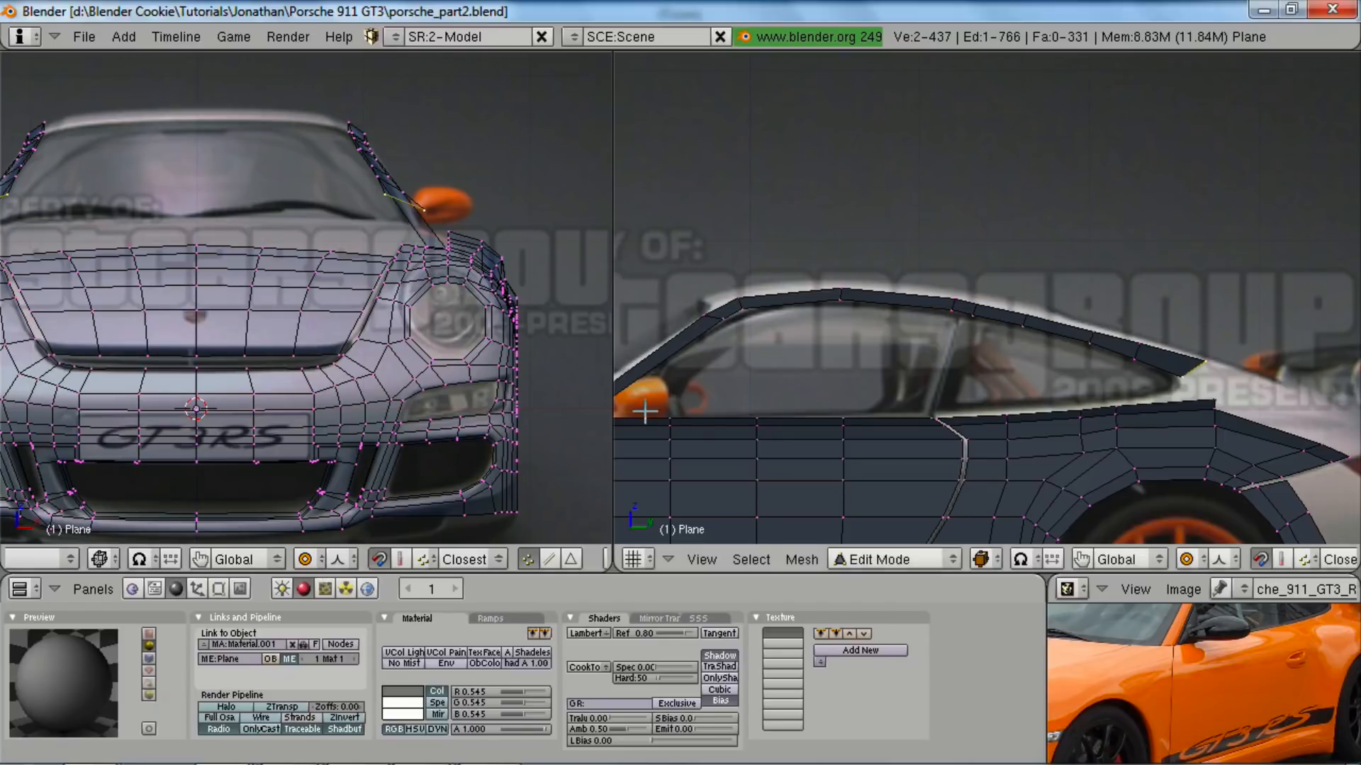
{"action": "key", "text": "o"}
- Add a loop cut through the rear fender faces below the side window's rear corner
{"action": "scroll", "coordinate": [987, 370], "scroll_direction": "up", "scroll_amount": 3}
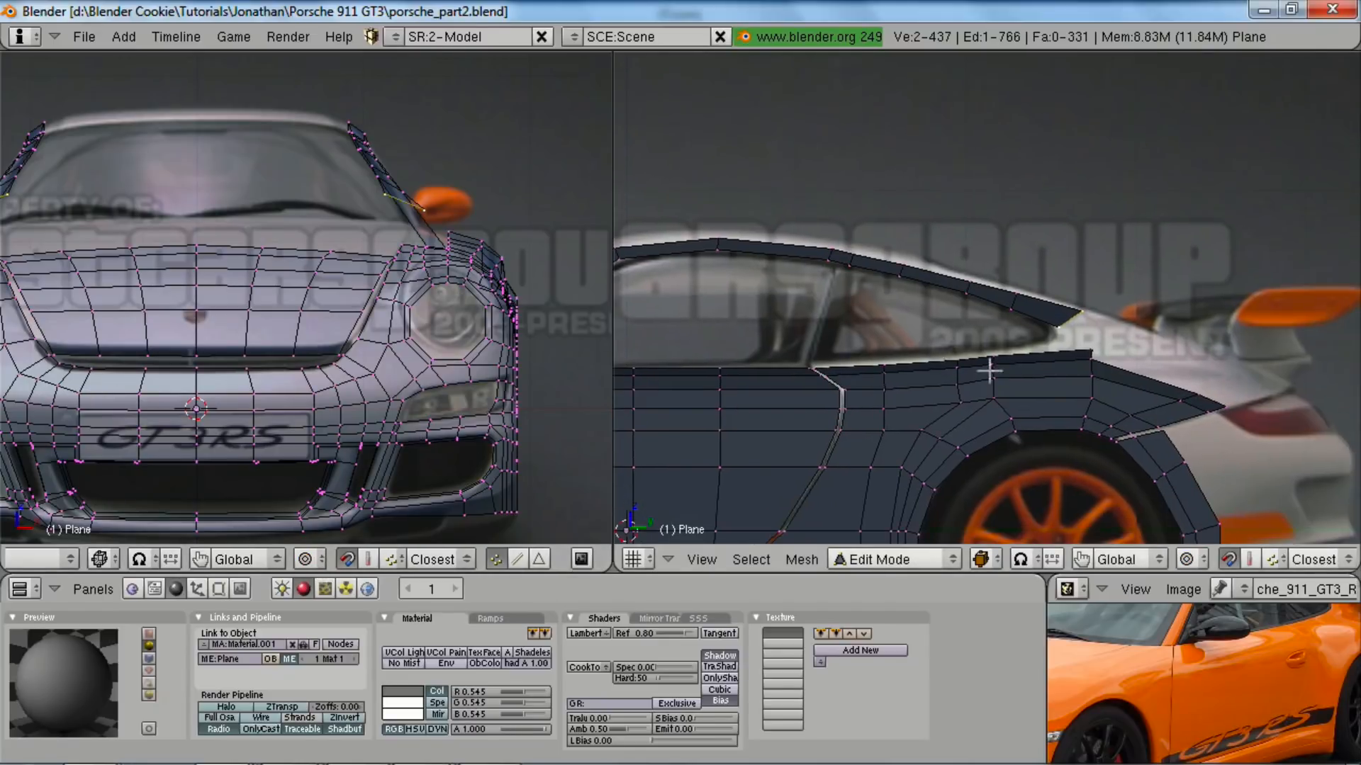
{"action": "key", "text": "a"}
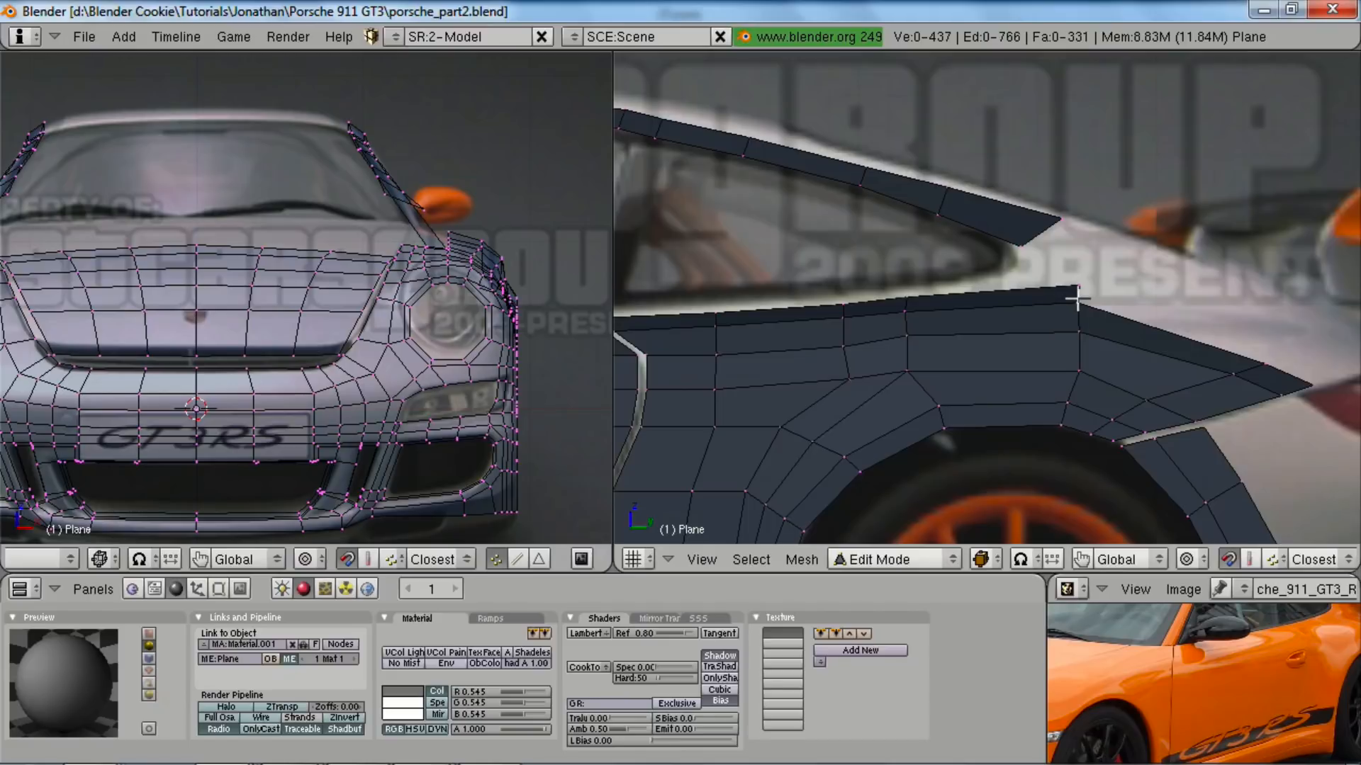
{"action": "key", "text": "ctrl+r"}
{"action": "left_click", "coordinate": [1012, 301]}
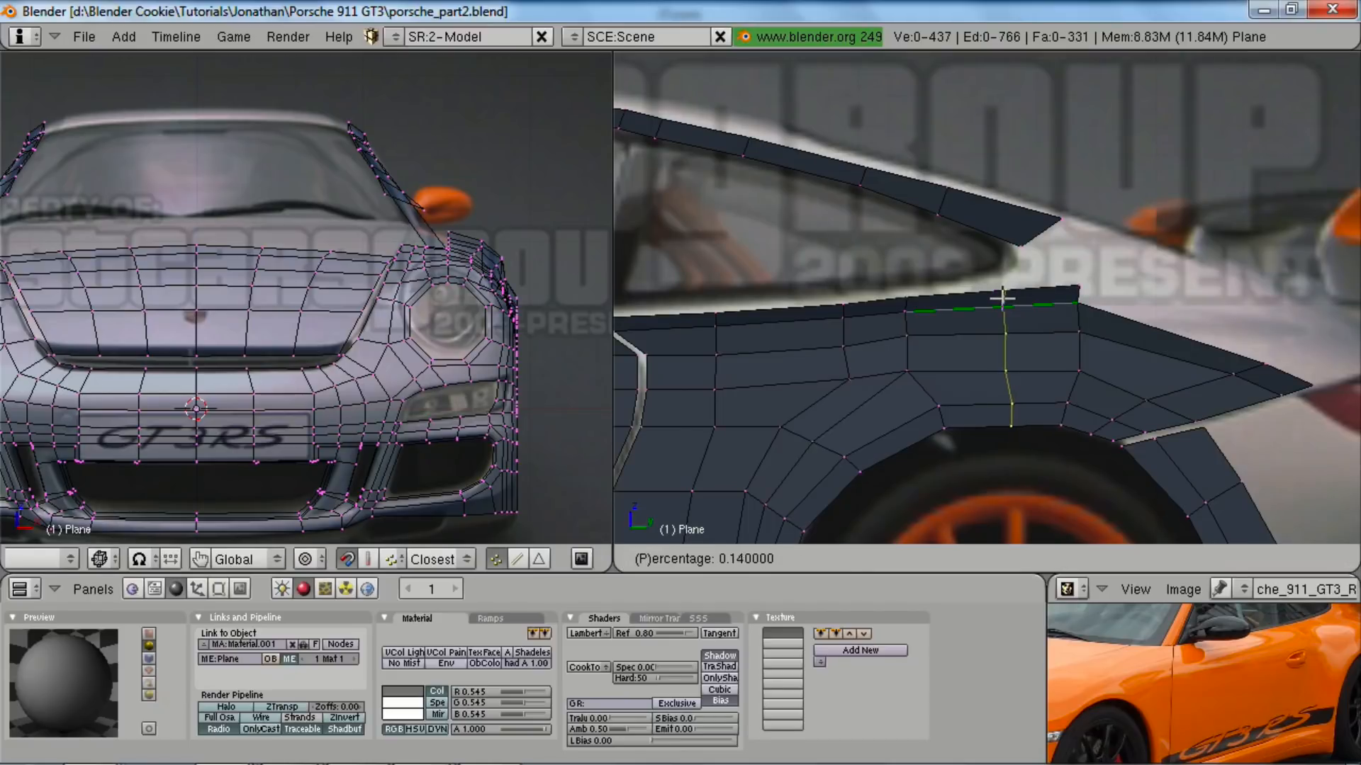
{"action": "left_click", "coordinate": [1011, 295]}
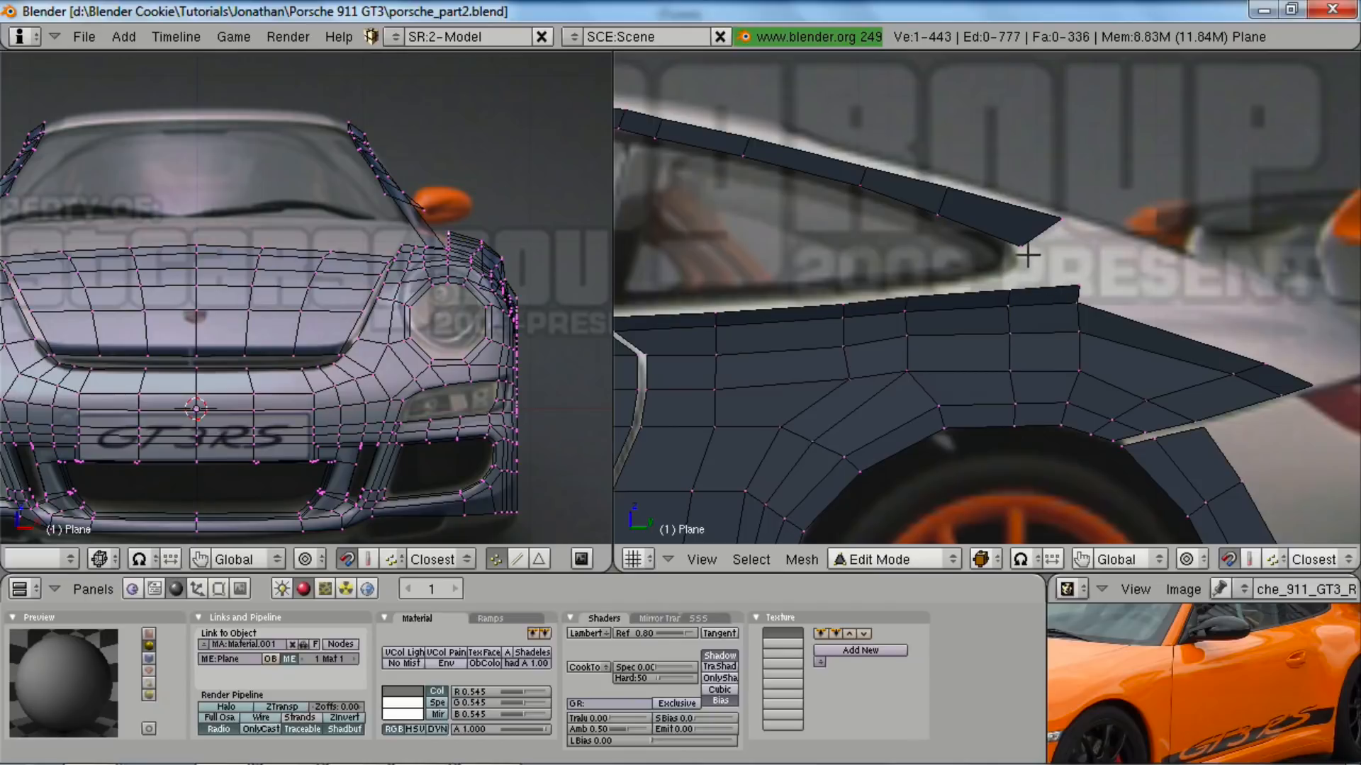
- Fill a face between the roof strip's rear end and the fender's top edge, and adjust the viewport shading
{"action": "key", "text": "f"}
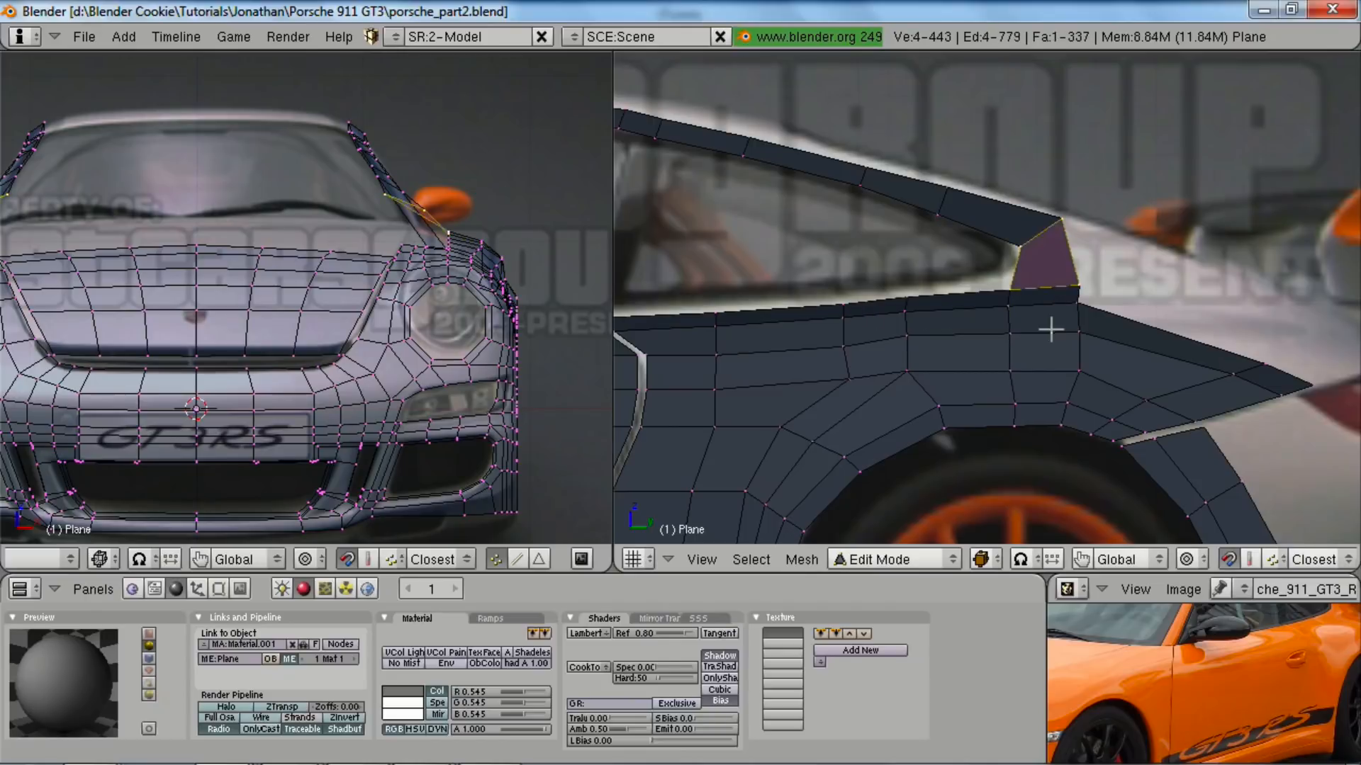
{"action": "key", "text": "a"}
{"action": "key", "text": "a"}
{"action": "key", "text": "z"}
{"action": "key", "text": "z"}
- Add a loop cut across the new face joining the roof strip to the rear fender
{"action": "middle_click_drag", "start_coordinate": [489, 216], "coordinate": [387, 299]}
{"action": "middle_click_drag", "start_coordinate": [438, 236], "coordinate": [452, 219]}
{"action": "middle_click_drag", "start_coordinate": [435, 160], "coordinate": [439, 299]}
{"action": "right_click", "coordinate": [439, 299]}
{"action": "key", "text": "g"}
{"action": "key", "text": "Escape"}
{"action": "key", "text": "ctrl+r"}
{"action": "left_click", "coordinate": [472, 213]}
{"action": "left_click", "coordinate": [467, 202]}
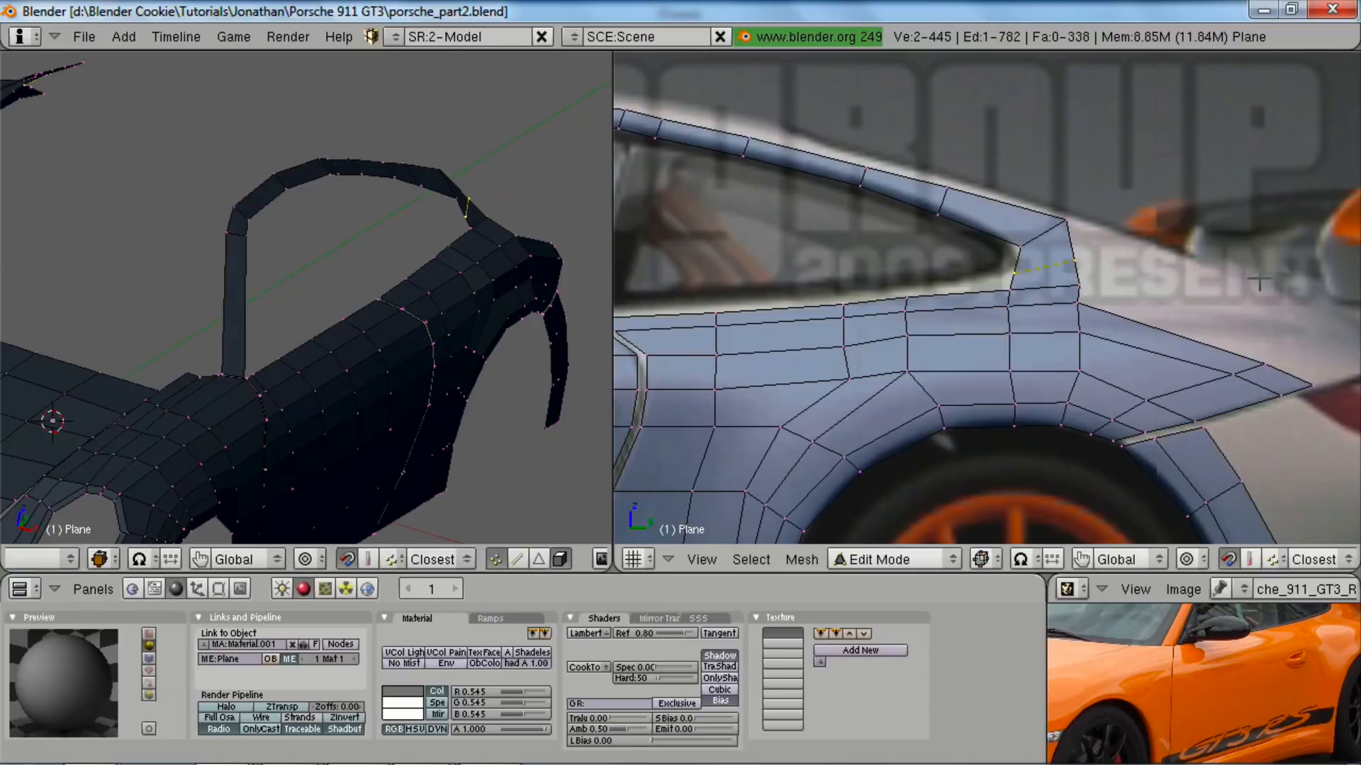
- Rotate the new cross edge to follow the window corner, and reposition and rotate it about Z in perspective
{"action": "key", "text": "r"}
{"action": "left_click", "coordinate": [1255, 323]}
{"action": "middle_click_drag", "start_coordinate": [568, 301], "coordinate": [462, 186]}
{"action": "key", "text": "g"}
{"action": "left_click", "coordinate": [482, 252]}
{"action": "key", "text": "r"}
{"action": "key", "text": "z"}
{"action": "left_click", "coordinate": [491, 265]}
- Reposition the individual vertices around the rear window corner in perspective to smooth the strip's curve
{"action": "right_click", "coordinate": [456, 197]}
{"action": "key", "text": "g"}
{"action": "left_click", "coordinate": [459, 190]}
{"action": "right_click", "coordinate": [446, 176]}
{"action": "key", "text": "g"}
{"action": "left_click", "coordinate": [460, 180]}
{"action": "middle_click_drag", "start_coordinate": [449, 196], "coordinate": [394, 192]}
{"action": "key", "text": "g"}
{"action": "left_click", "coordinate": [405, 179]}
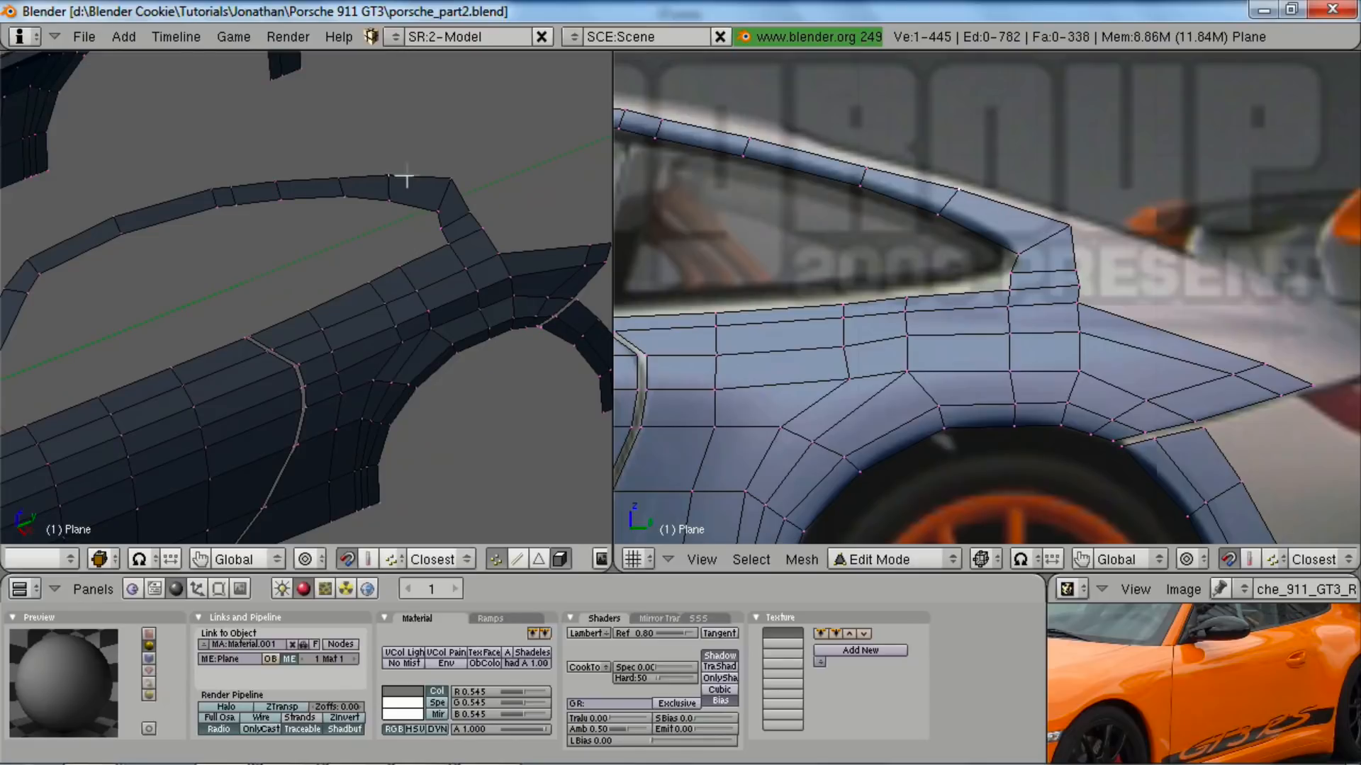
- Move the inner and outer vertices of the rear window corner to match the side reference
{"action": "key", "text": "g"}
{"action": "left_click", "coordinate": [997, 246]}
{"action": "right_click", "coordinate": [1074, 231]}
{"action": "key", "text": "g"}
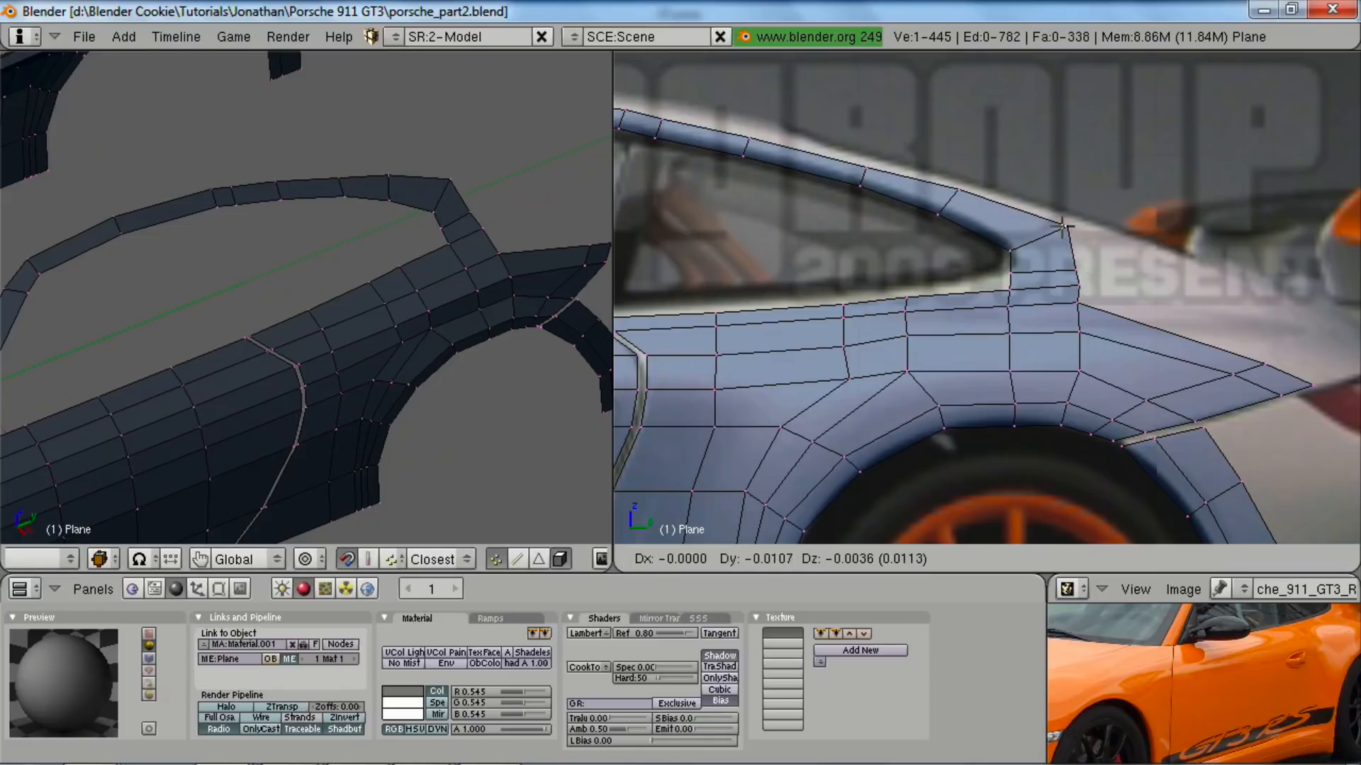
{"action": "left_click", "coordinate": [1051, 230]}
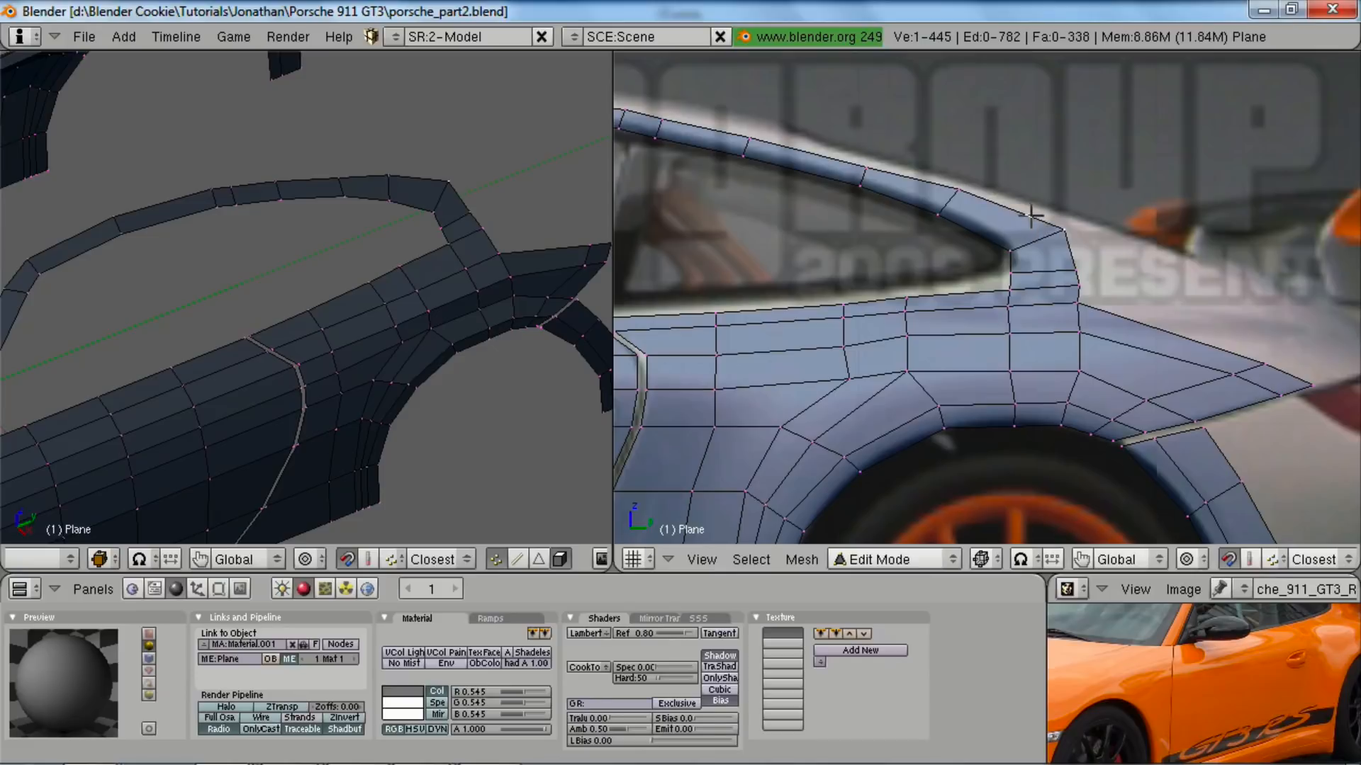
{"action": "scroll", "coordinate": [1035, 270], "scroll_direction": "down", "scroll_amount": 2}
{"action": "scroll", "coordinate": [1048, 340], "scroll_direction": "up", "scroll_amount": 2}
{"action": "scroll", "coordinate": [1063, 354], "scroll_direction": "down", "scroll_amount": 2}
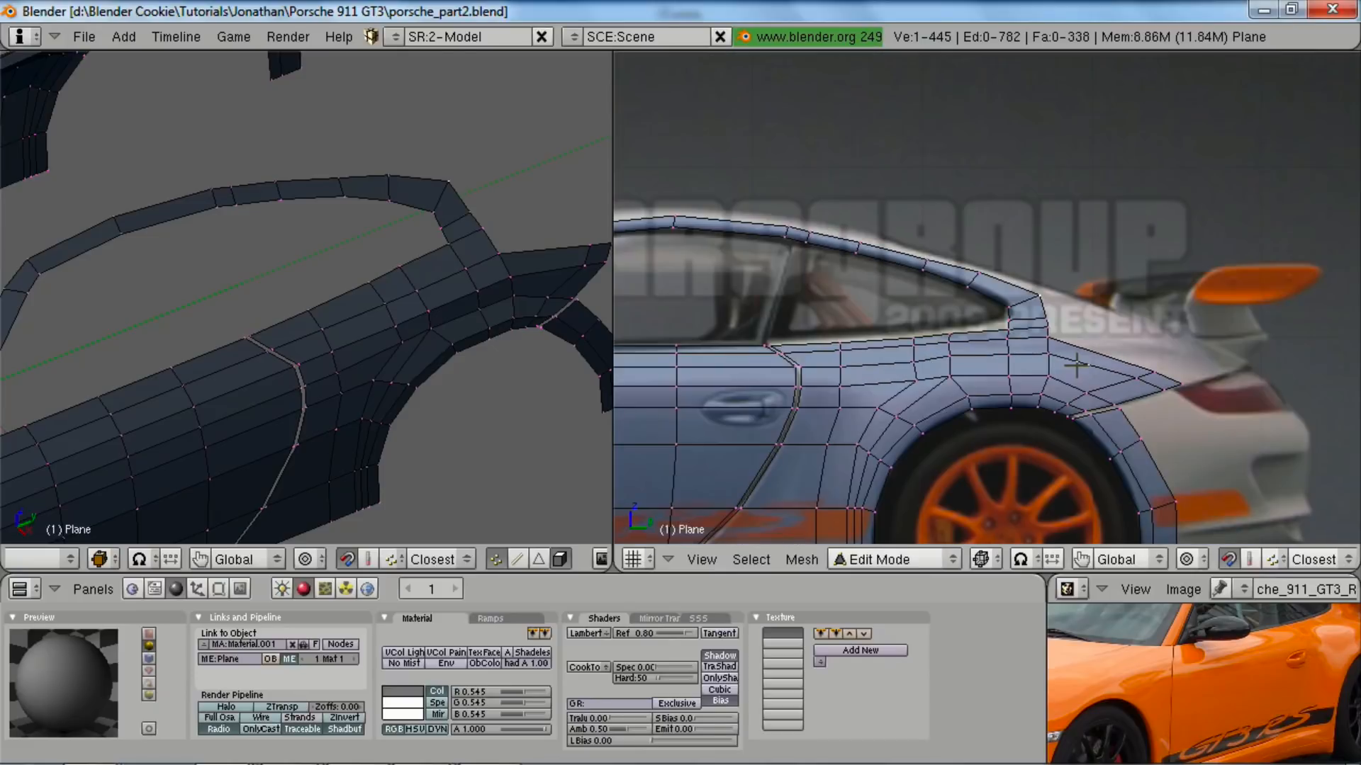
- Move the cross edge just above the fender, behind the rear side window, slightly inward along X
{"action": "scroll", "coordinate": [219, 380], "scroll_direction": "down", "scroll_amount": 4}
{"action": "middle_click_drag", "start_coordinate": [219, 380], "coordinate": [291, 398]}
{"action": "scroll", "coordinate": [291, 398], "scroll_direction": "up", "scroll_amount": 4}
{"action": "right_click", "coordinate": [439, 197]}
{"action": "middle_click_drag", "start_coordinate": [443, 269], "coordinate": [445, 233]}
{"action": "key", "text": "g"}
{"action": "right_click", "coordinate": [439, 250]}
{"action": "key", "text": "a"}
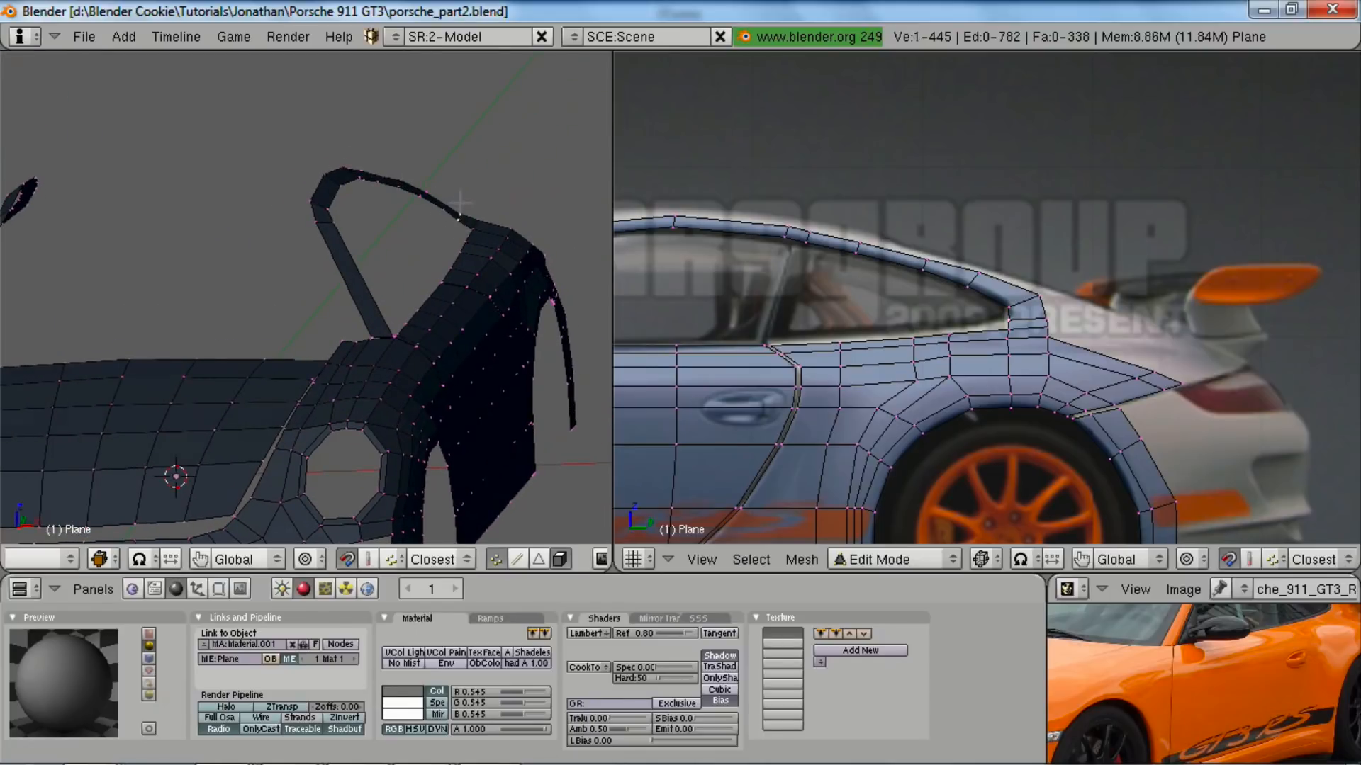
{"action": "right_click", "coordinate": [460, 203], "text": "shift"}
{"action": "key", "text": "g"}
{"action": "key", "text": "x"}
{"action": "left_click", "coordinate": [453, 205]}
{"action": "key", "text": "KP_1"}
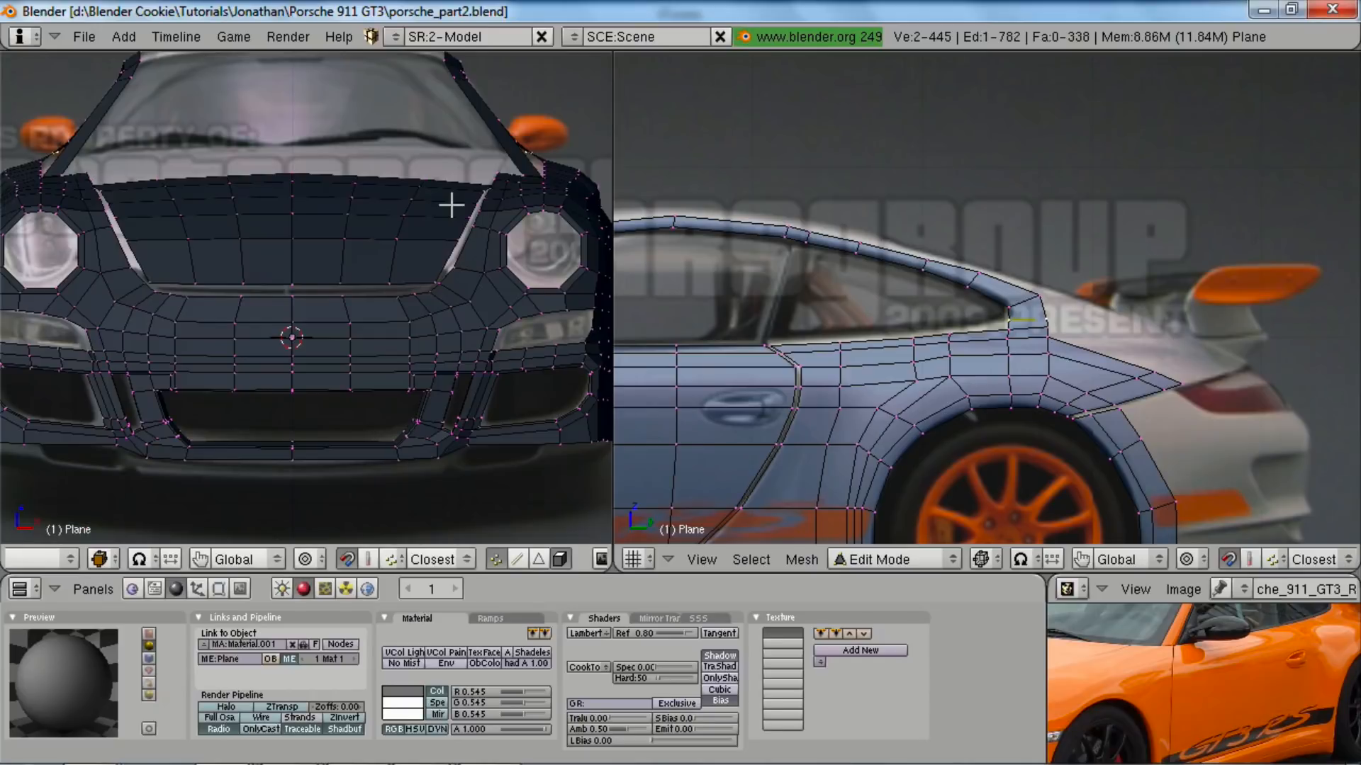
- Move the roof strip's cross edge above the door pillar slightly upward in the side view
{"action": "key", "text": "a"}
{"action": "scroll", "coordinate": [451, 205], "scroll_direction": "down", "scroll_amount": 3}
{"action": "middle_click_drag", "start_coordinate": [452, 205], "coordinate": [450, 258], "text": "shift"}
{"action": "scroll", "coordinate": [791, 396], "scroll_direction": "down", "scroll_amount": 3}
{"action": "middle_click_drag", "start_coordinate": [798, 398], "coordinate": [897, 417], "text": "shift"}
{"action": "scroll", "coordinate": [896, 417], "scroll_direction": "up", "scroll_amount": 3}
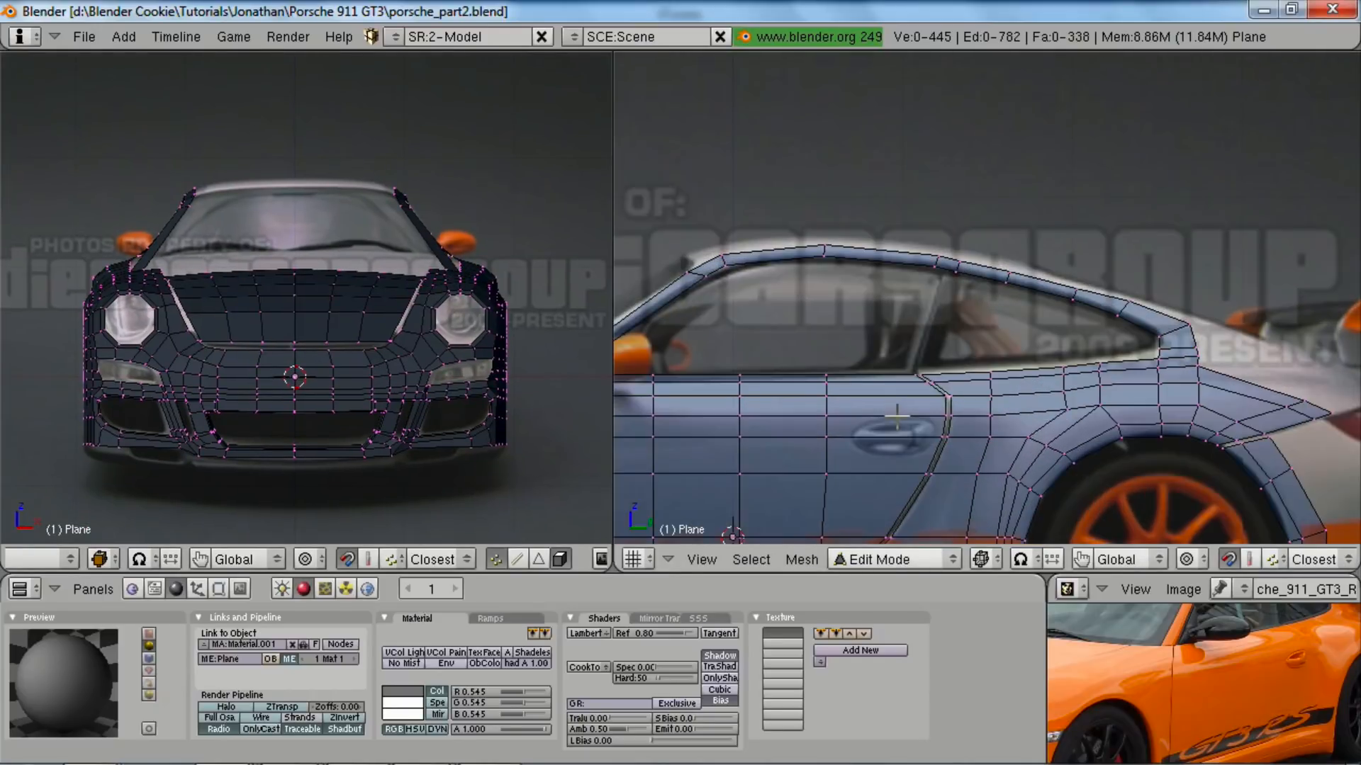
{"action": "key", "text": "z"}
{"action": "right_click", "coordinate": [964, 270], "text": "alt"}
{"action": "key", "text": "g"}
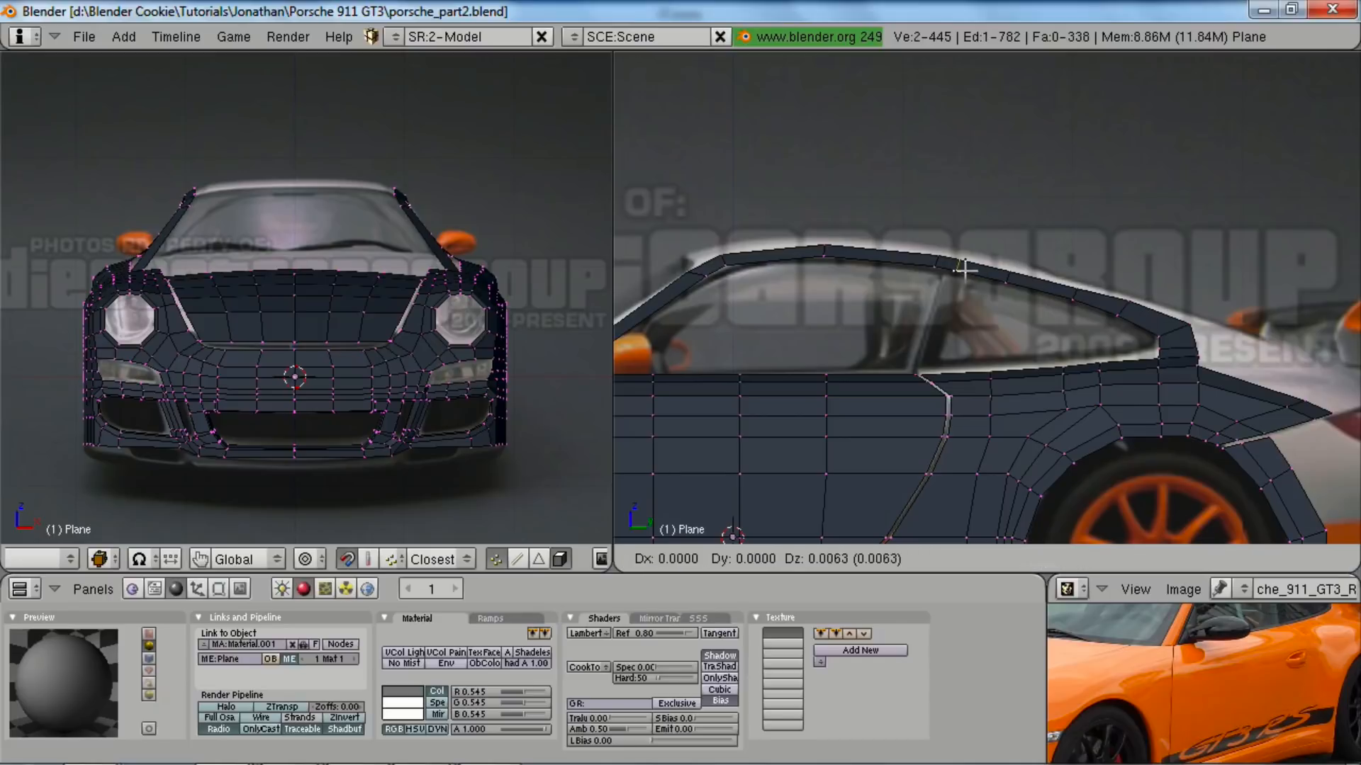
{"action": "left_click", "coordinate": [964, 270]}
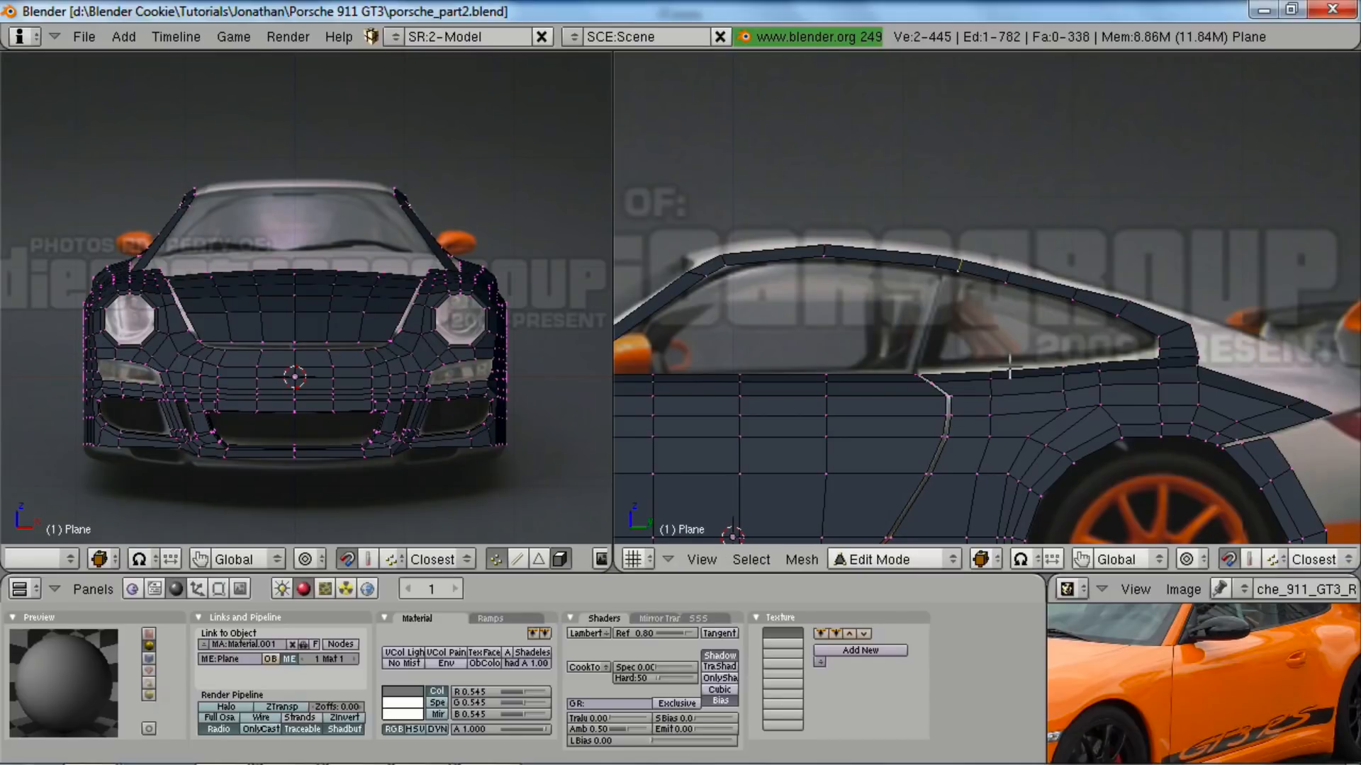
- Check the window line in the reference photo, and move the cross edge behind the door pillar about 0.09 rearward along the roofline
{"action": "key", "text": "ctrl+Up"}
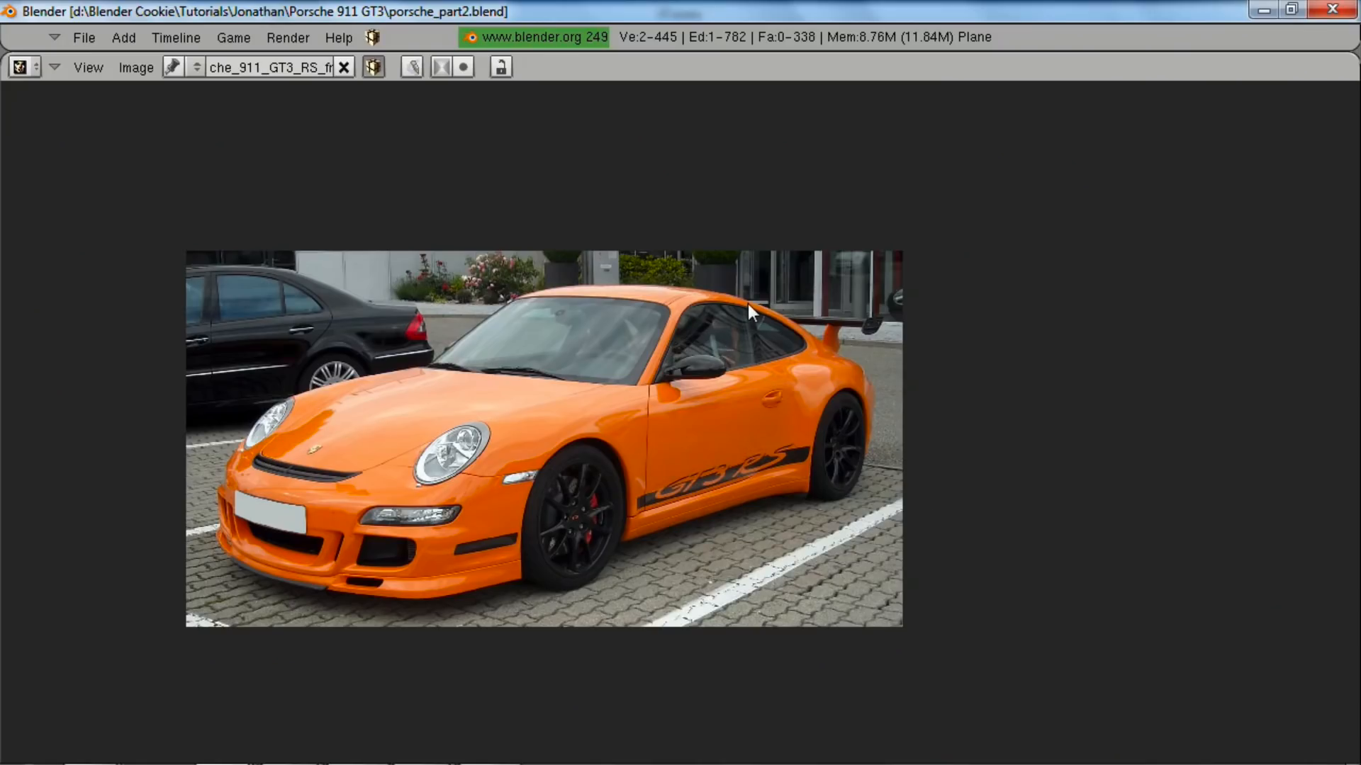
{"action": "key", "text": "ctrl+Up"}
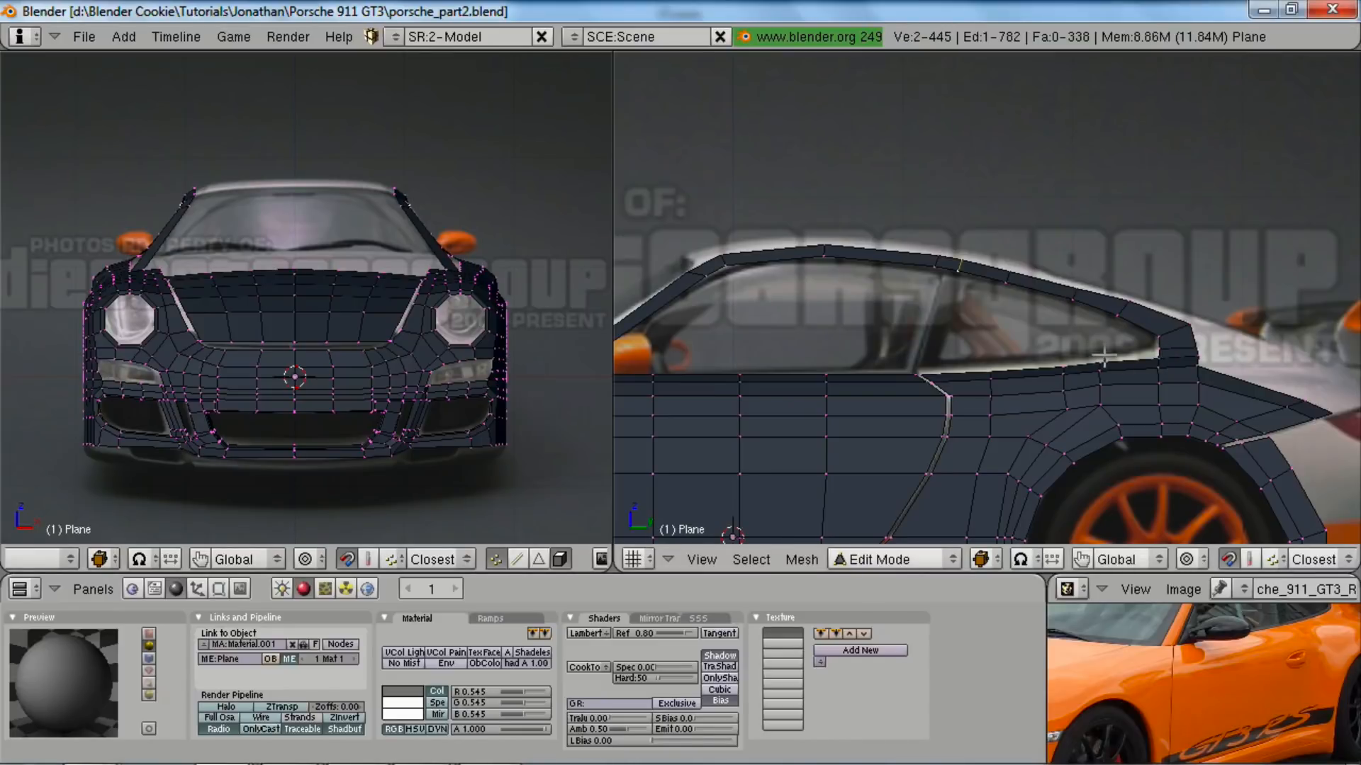
{"action": "right_click", "coordinate": [1003, 277]}
{"action": "key", "text": "g"}
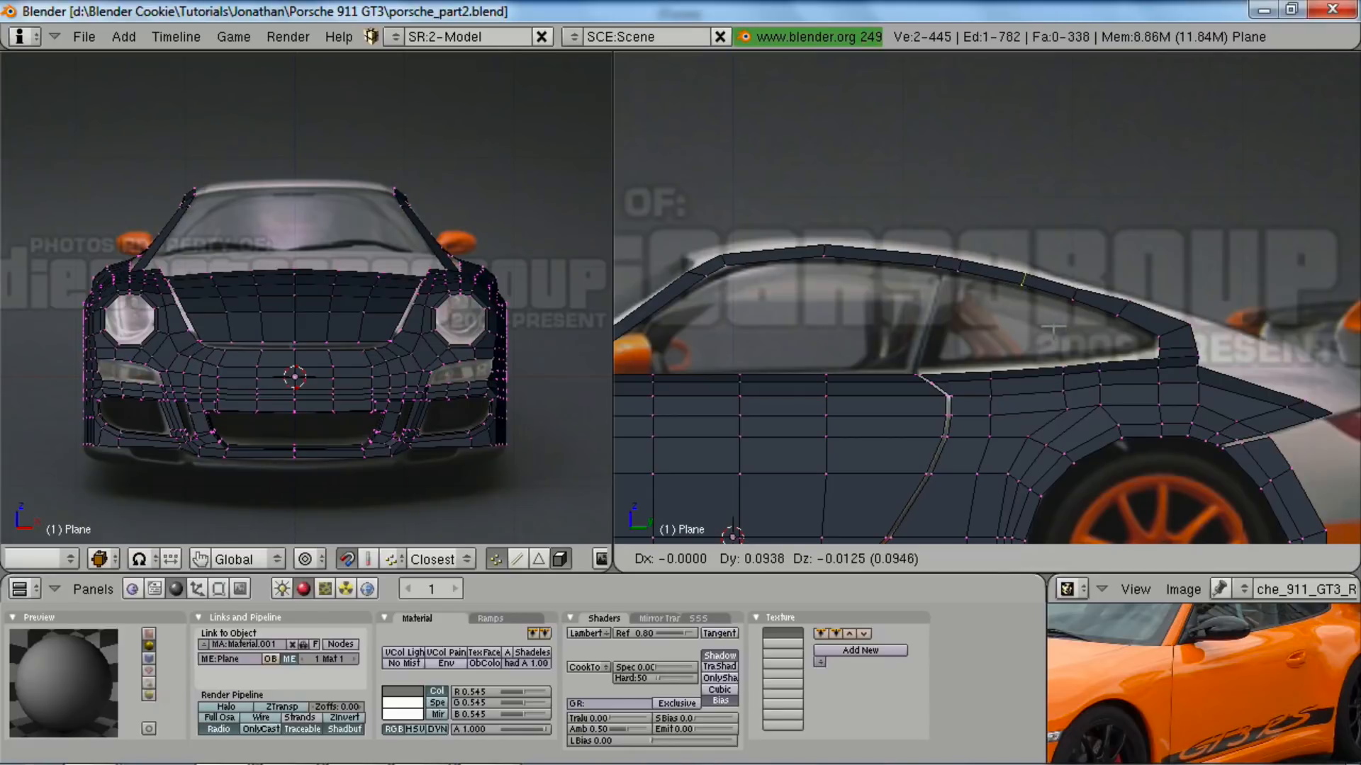
{"action": "left_click", "coordinate": [1036, 302]}
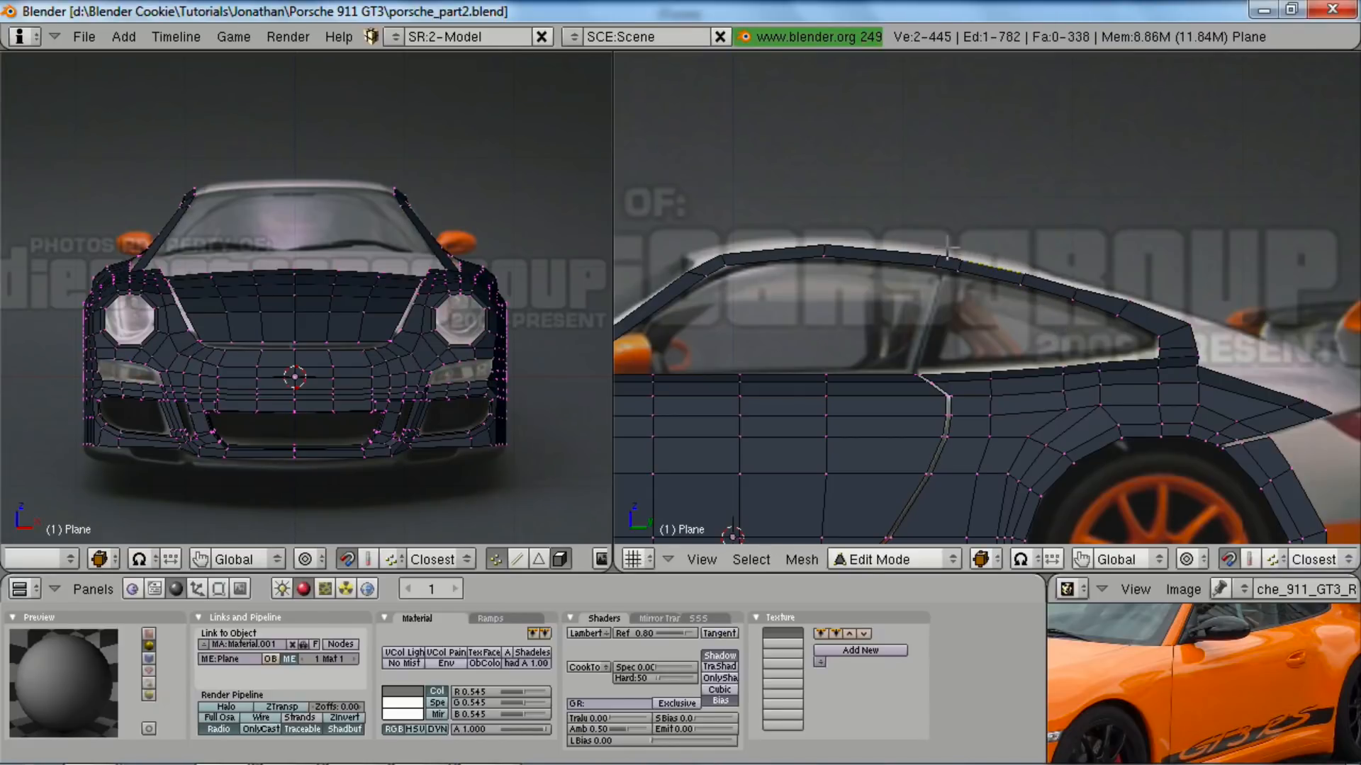
- Select the strip's upper edges from the windshield corner to behind the door pillar, and frame them in the front view
{"action": "right_click", "coordinate": [686, 264], "text": "shift"}
{"action": "middle_click_drag", "start_coordinate": [551, 318], "coordinate": [516, 410], "text": "shift"}
{"action": "scroll", "coordinate": [516, 411], "scroll_direction": "up", "scroll_amount": 4}
{"action": "middle_click_drag", "start_coordinate": [416, 368], "coordinate": [406, 388], "text": "shift"}
{"action": "scroll", "coordinate": [406, 389], "scroll_direction": "up", "scroll_amount": 3}
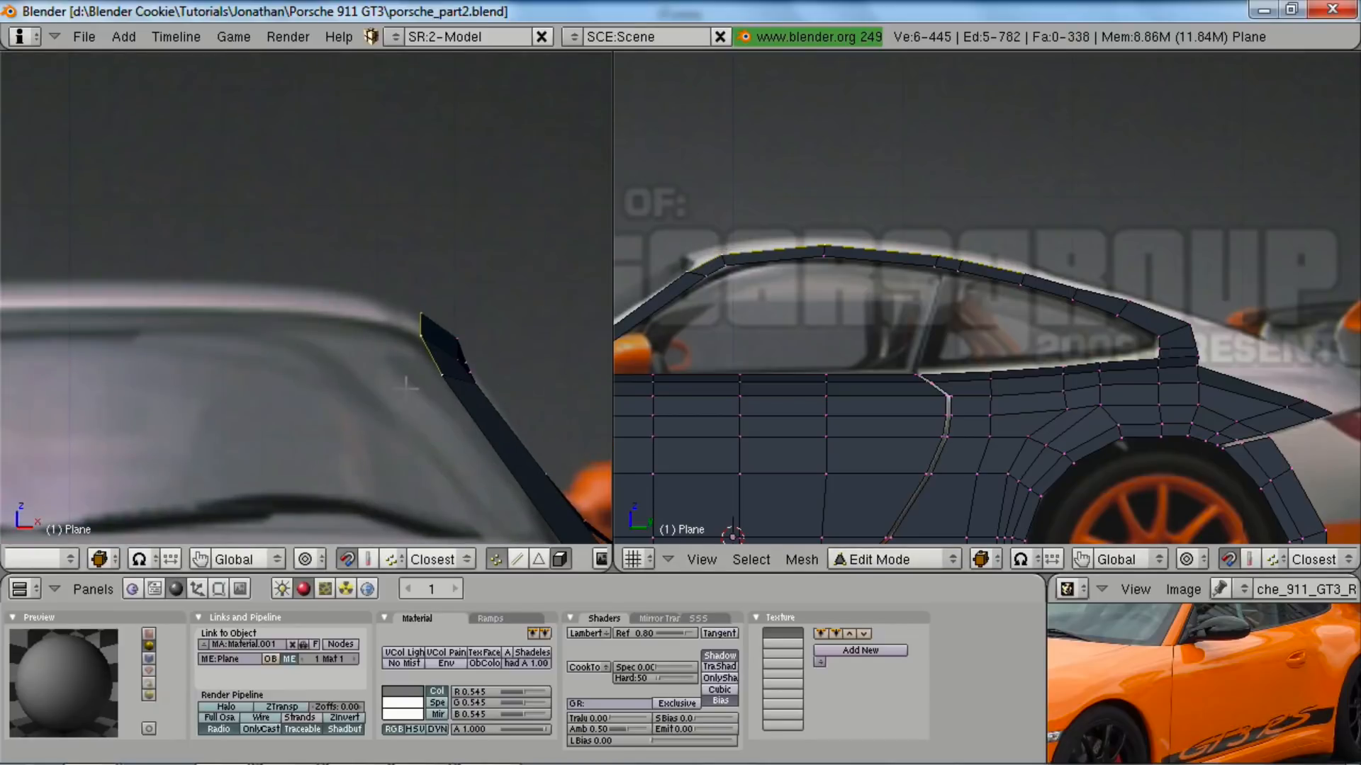
- Try to offset the strip's selected upper edges slightly inward and upward in the front view
{"action": "key", "text": "g"}
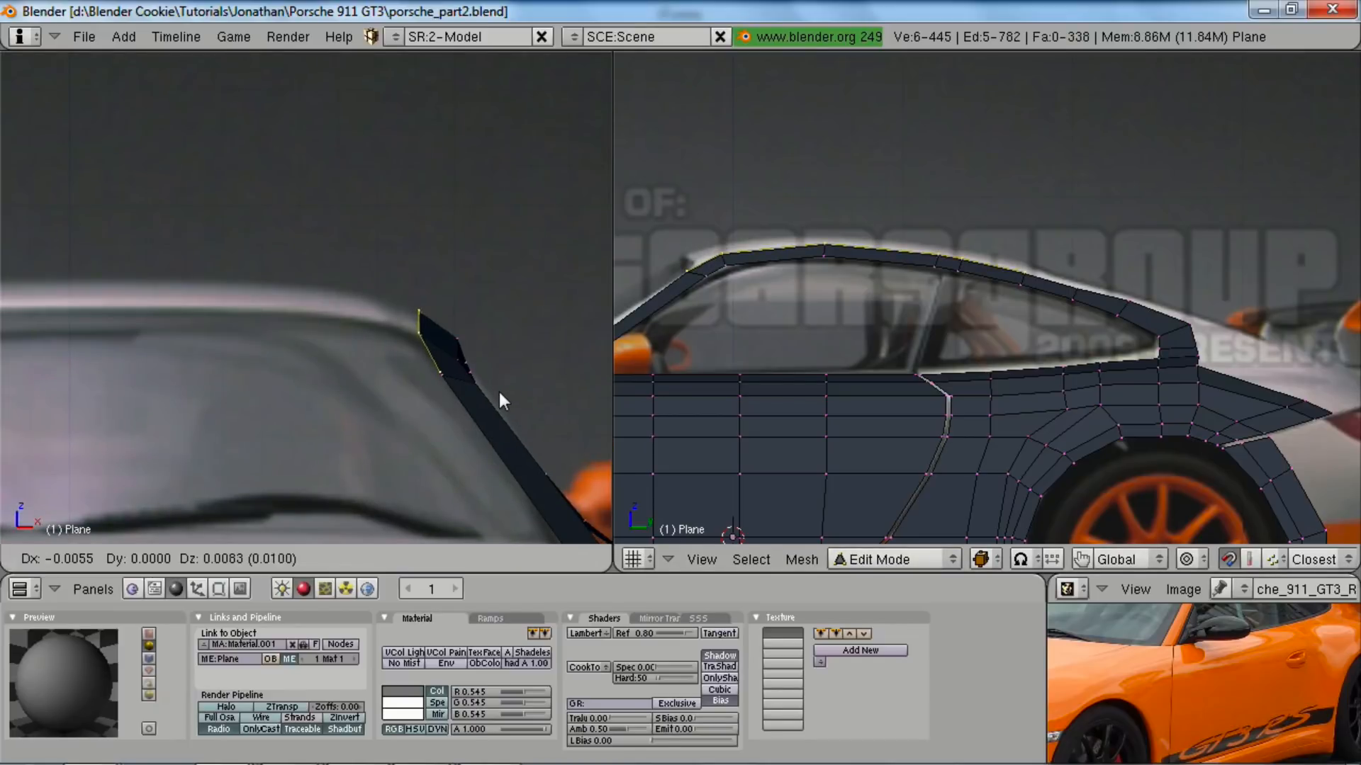
{"action": "left_click", "coordinate": [496, 393]}
{"action": "key", "text": "ctrl+Up"}
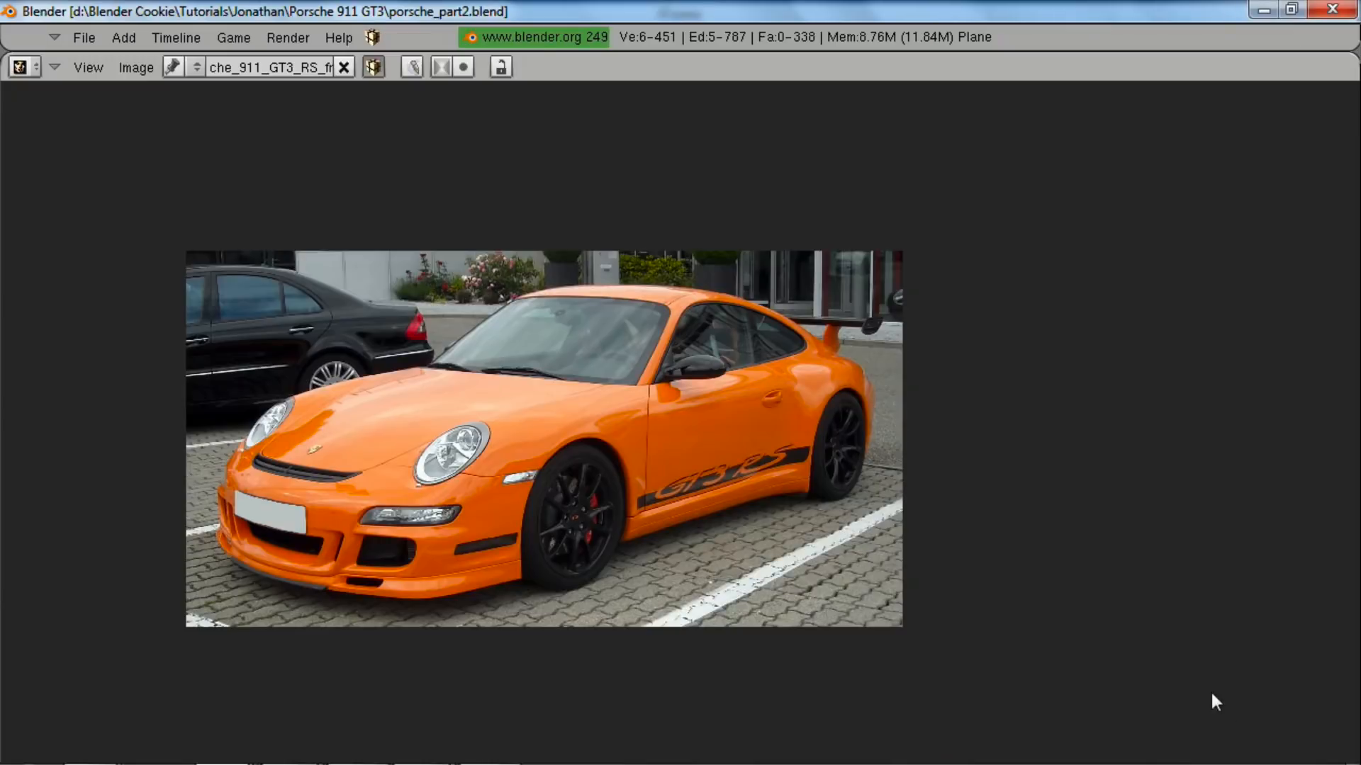
{"action": "key", "text": "ctrl+Down"}
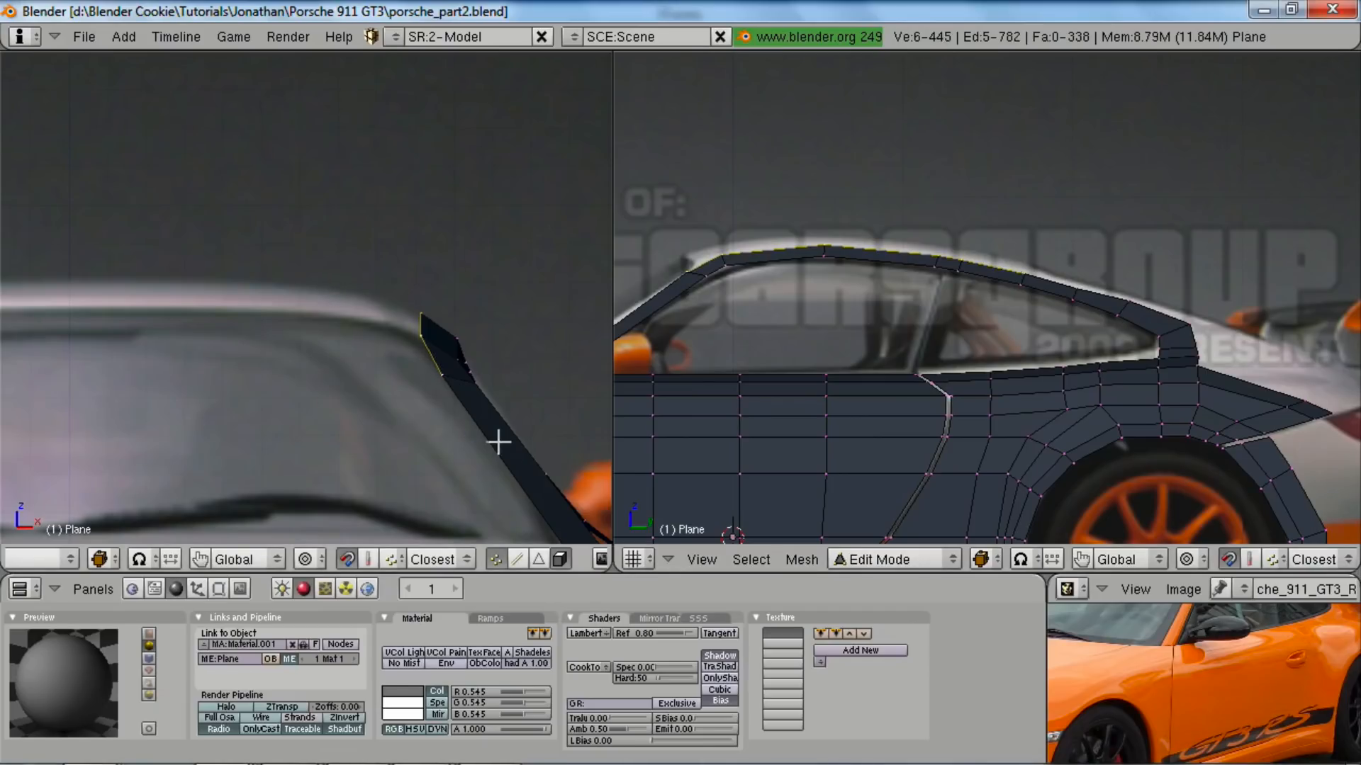
- Extrude the strip's upper edges about 0.09 inward and upward onto the roof, and compare with the reference photo
{"action": "key", "text": "e"}
{"action": "left_click", "coordinate": [468, 417]}
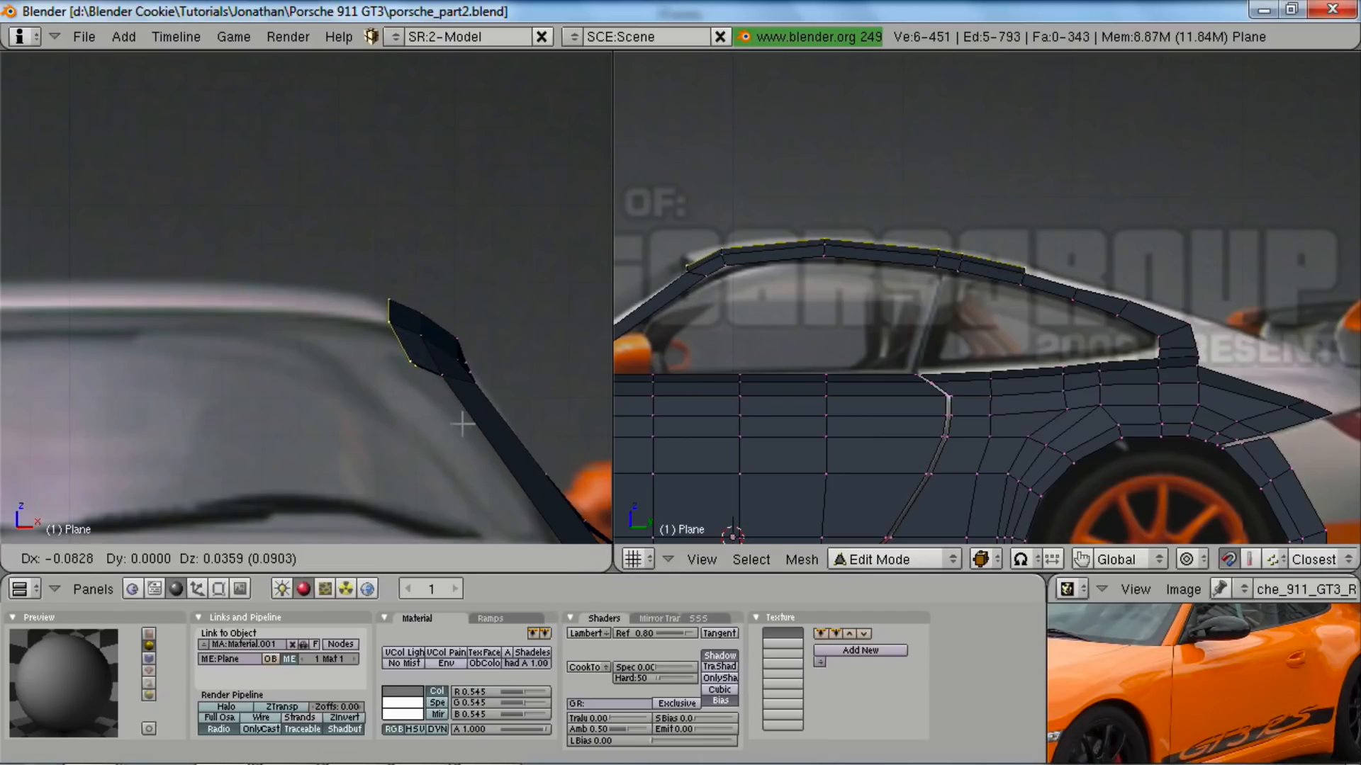
{"action": "left_click", "coordinate": [461, 424]}
{"action": "key", "text": "ctrl+Up"}
{"action": "key", "text": "ctrl+Down"}
{"action": "key", "text": "ctrl+Up"}
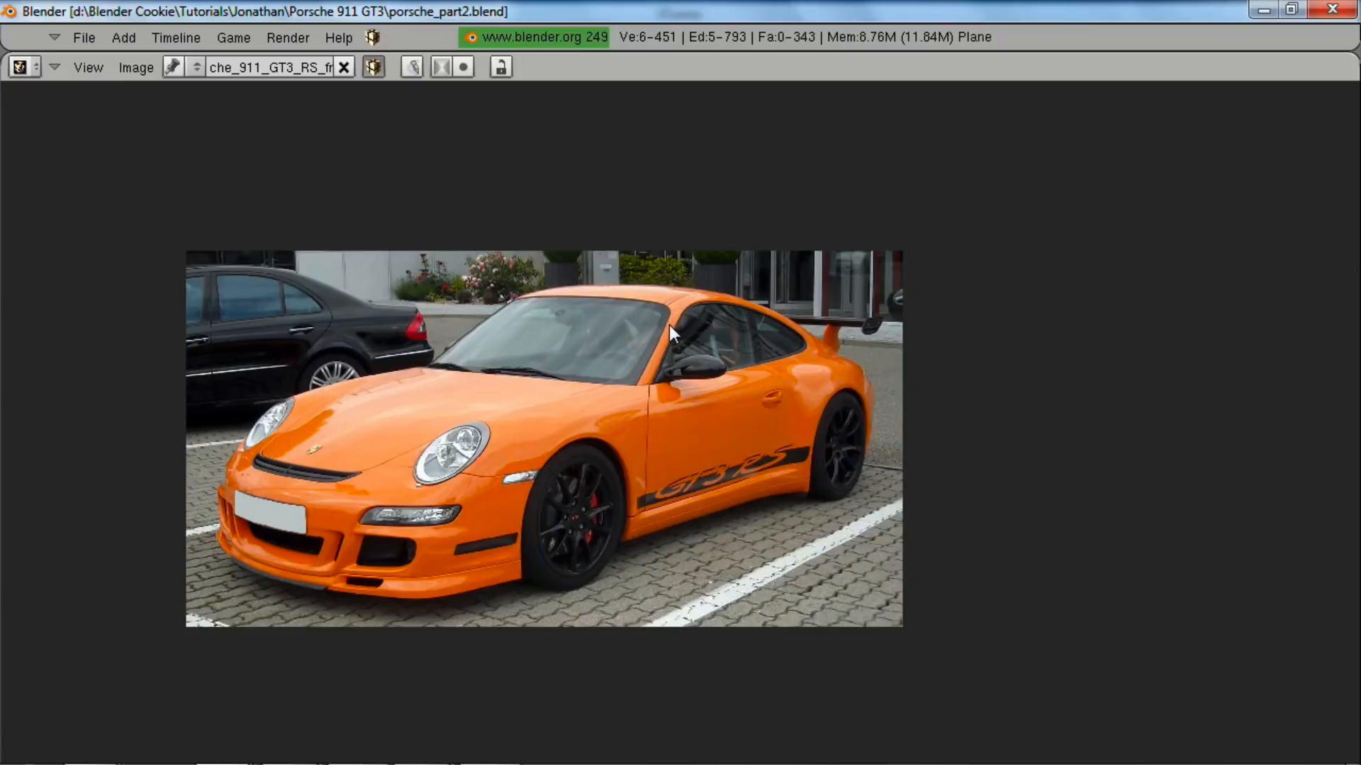
- Frame the roof corner in the front view, and nudge the selected roof edges slightly inward
{"action": "key", "text": "ctrl+Down"}
{"action": "middle_click_drag", "start_coordinate": [319, 317], "coordinate": [280, 389]}
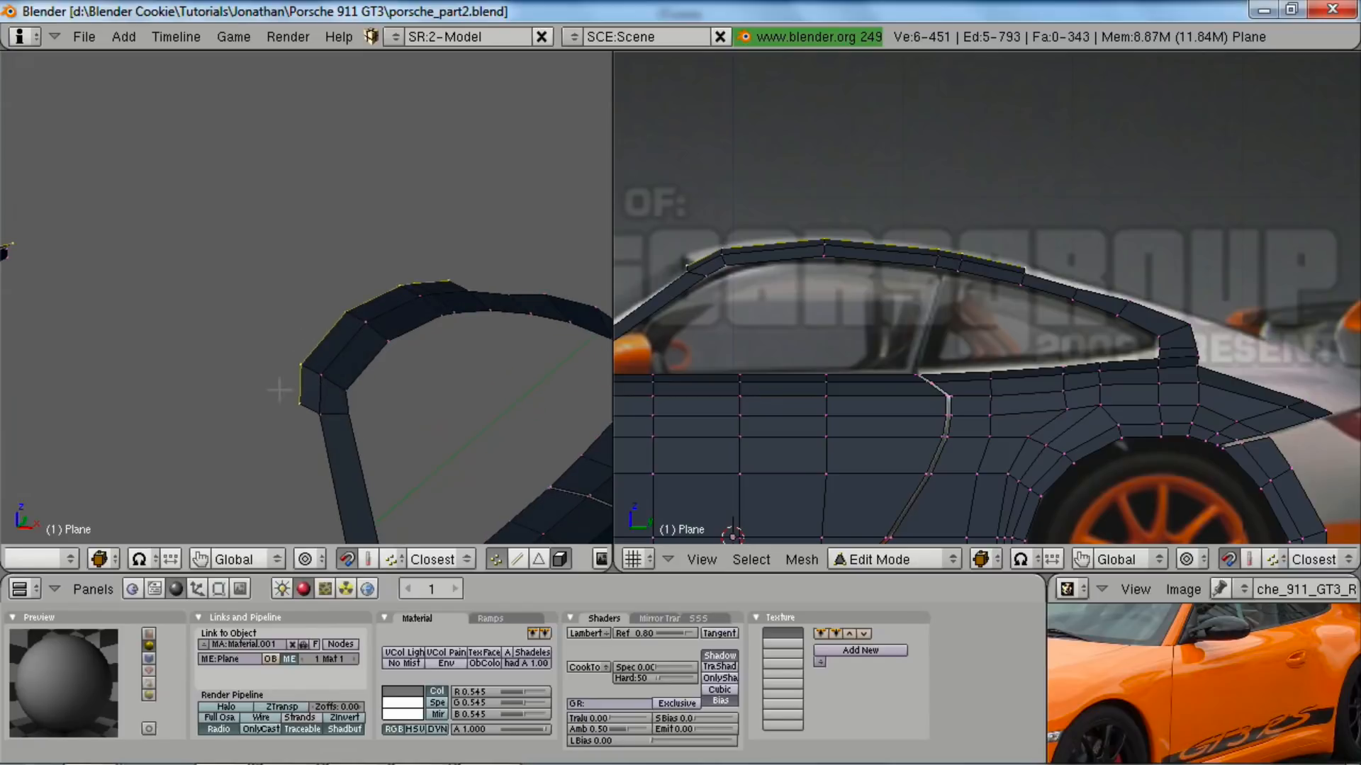
{"action": "middle_click_drag", "start_coordinate": [396, 336], "coordinate": [333, 401]}
{"action": "scroll", "coordinate": [304, 468], "scroll_direction": "down", "scroll_amount": 5}
{"action": "key", "text": "KP_1"}
{"action": "scroll", "coordinate": [312, 362], "scroll_direction": "up", "scroll_amount": 2}
{"action": "scroll", "coordinate": [310, 508], "scroll_direction": "up", "scroll_amount": 3}
{"action": "middle_click_drag", "start_coordinate": [538, 177], "coordinate": [375, 399], "text": "shift"}
{"action": "key", "text": "shift+d"}
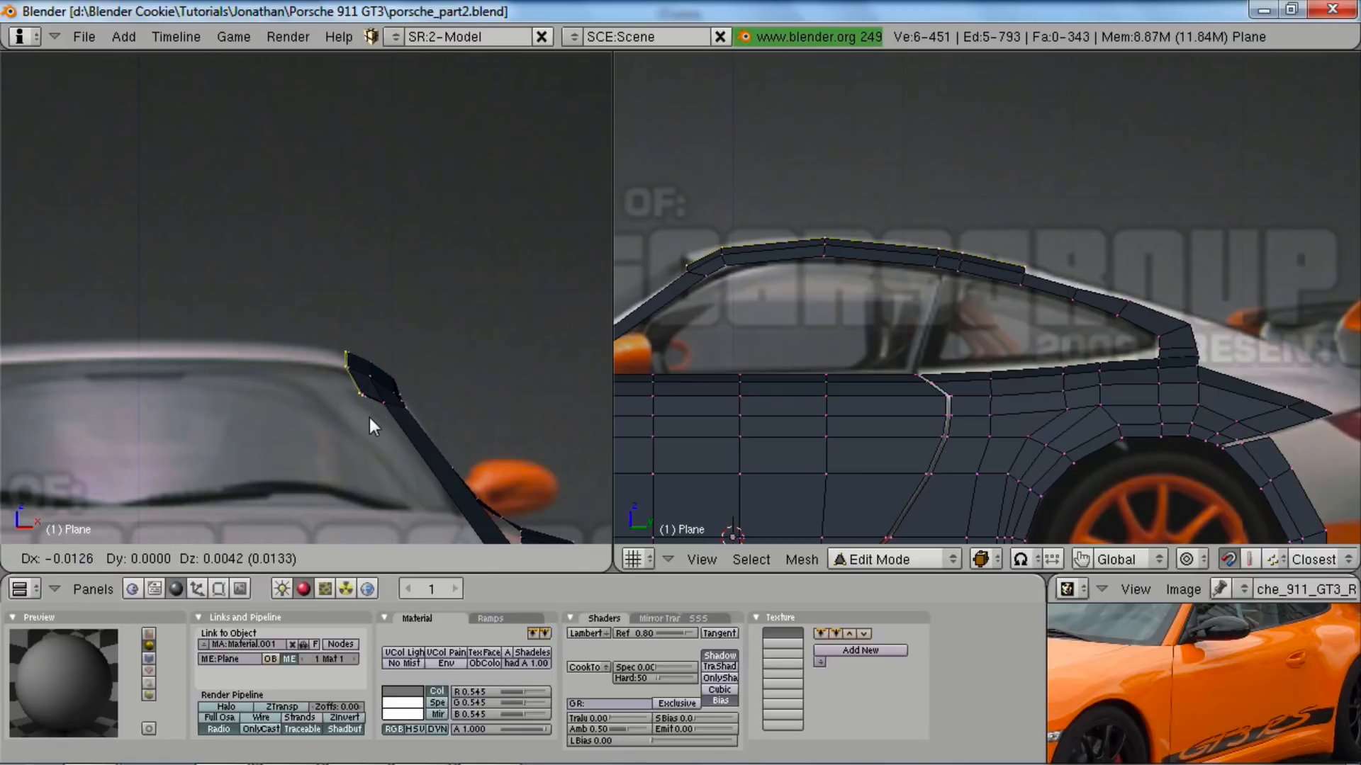
{"action": "left_click", "coordinate": [369, 418]}
- Extrude the selected roof edges about 0.18 inward and 0.05 upward, following the roof contour in the front view
{"action": "scroll", "coordinate": [397, 416], "scroll_direction": "down", "scroll_amount": 4}
{"action": "key", "text": "e"}
{"action": "left_click", "coordinate": [396, 416]}
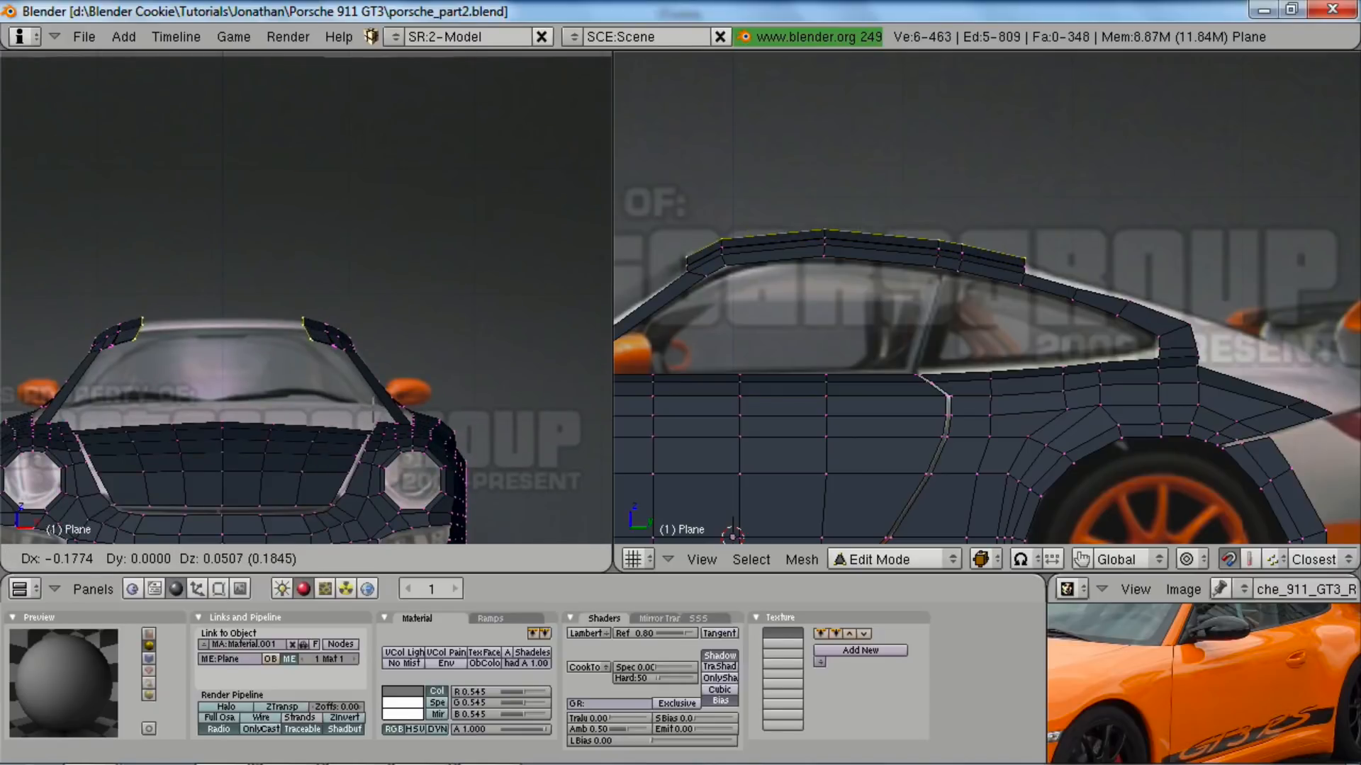
{"action": "left_click", "coordinate": [373, 403]}
- Extrude the roof edges about 0.29 farther inward, and flatten the new edges by scaling them to 0 along X
{"action": "key", "text": "e"}
{"action": "left_click", "coordinate": [348, 403]}
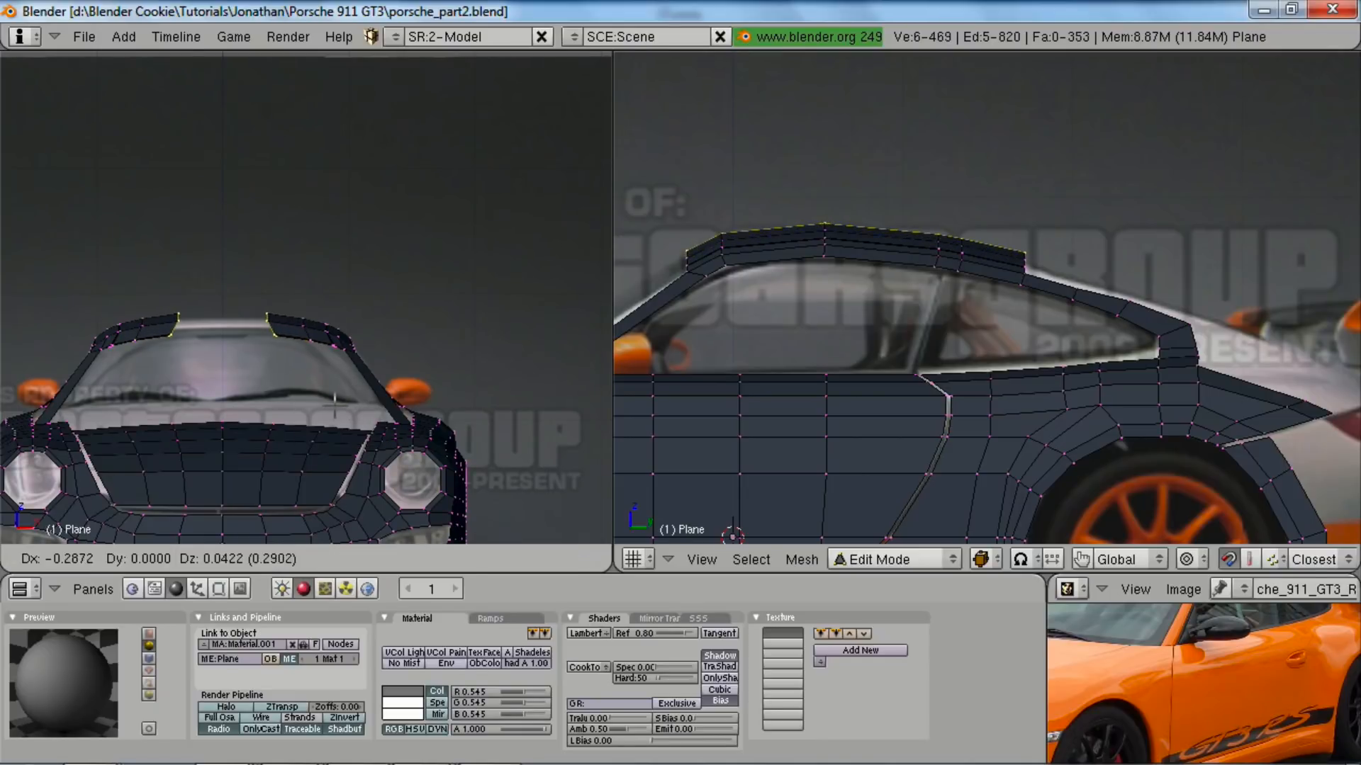
{"action": "left_click", "coordinate": [334, 408]}
{"action": "key", "text": "s"}
{"action": "key", "text": "x"}
{"action": "key", "text": "0"}
{"action": "key", "text": "Return"}
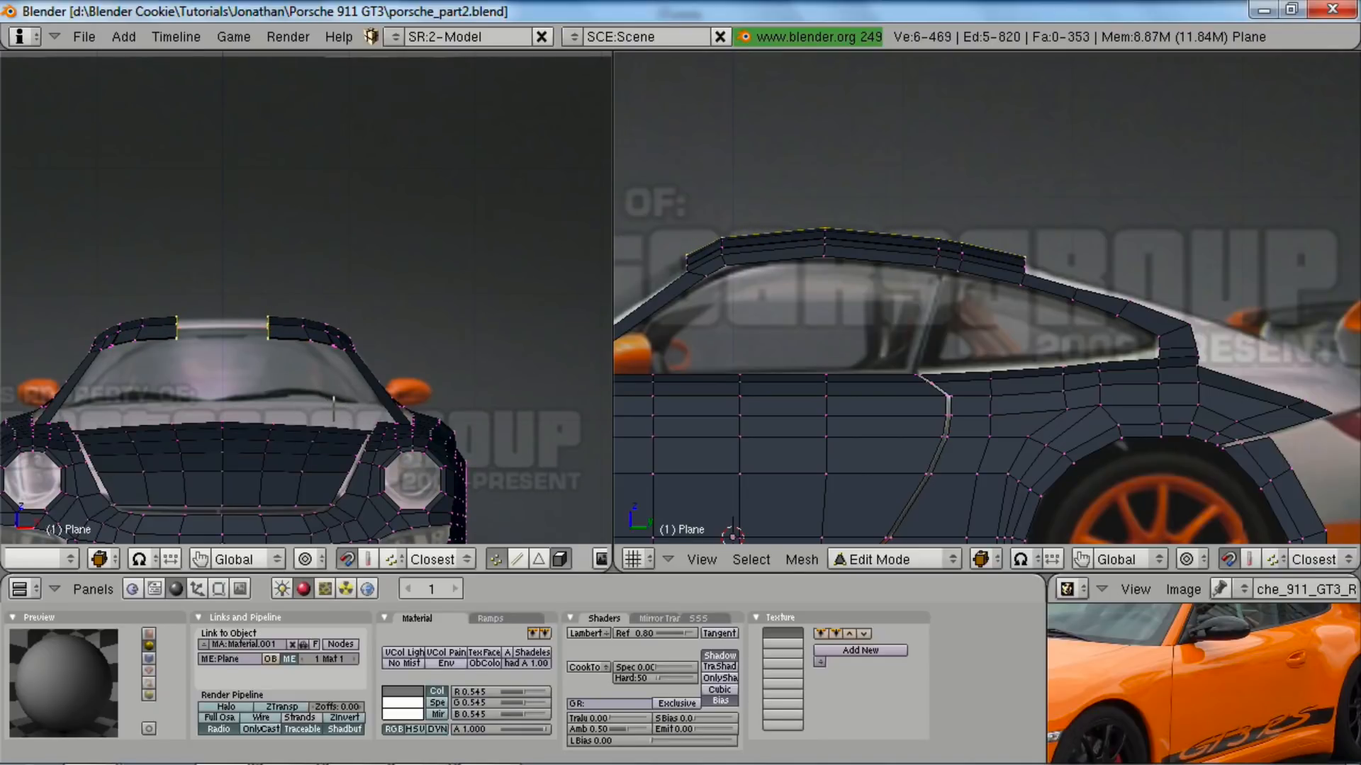
- Extrude the flattened roof edges along X until they meet at the car's centreline
{"action": "key", "text": "e"}
{"action": "left_click", "coordinate": [334, 409]}
{"action": "key", "text": "x"}
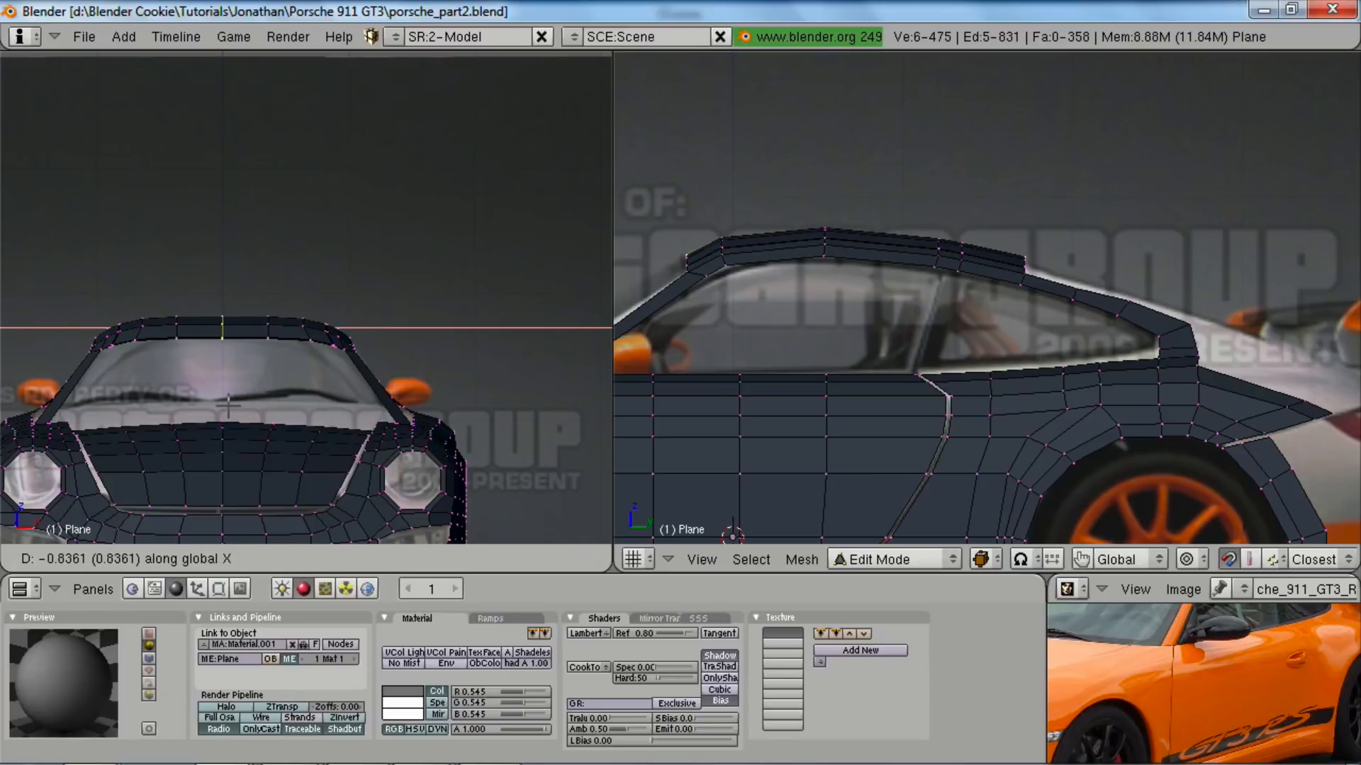
{"action": "left_click", "coordinate": [229, 408]}
- Leave mesh editing, inspect the roof and body from several angles, and compare them with the reference photo
{"action": "middle_click_drag", "start_coordinate": [287, 342], "coordinate": [339, 373]}
{"action": "key", "text": "Tab"}
{"action": "scroll", "coordinate": [347, 489], "scroll_direction": "down", "scroll_amount": 5}
{"action": "scroll", "coordinate": [363, 448], "scroll_direction": "down", "scroll_amount": 5}
{"action": "key", "text": "shift+space"}
{"action": "key", "text": "shift+space"}
{"action": "middle_click_drag", "start_coordinate": [489, 410], "coordinate": [327, 385]}
{"action": "scroll", "coordinate": [393, 380], "scroll_direction": "up", "scroll_amount": 3}
{"action": "key", "text": "shift+space"}
{"action": "key", "text": "shift+space"}
{"action": "key", "text": "shift+space"}
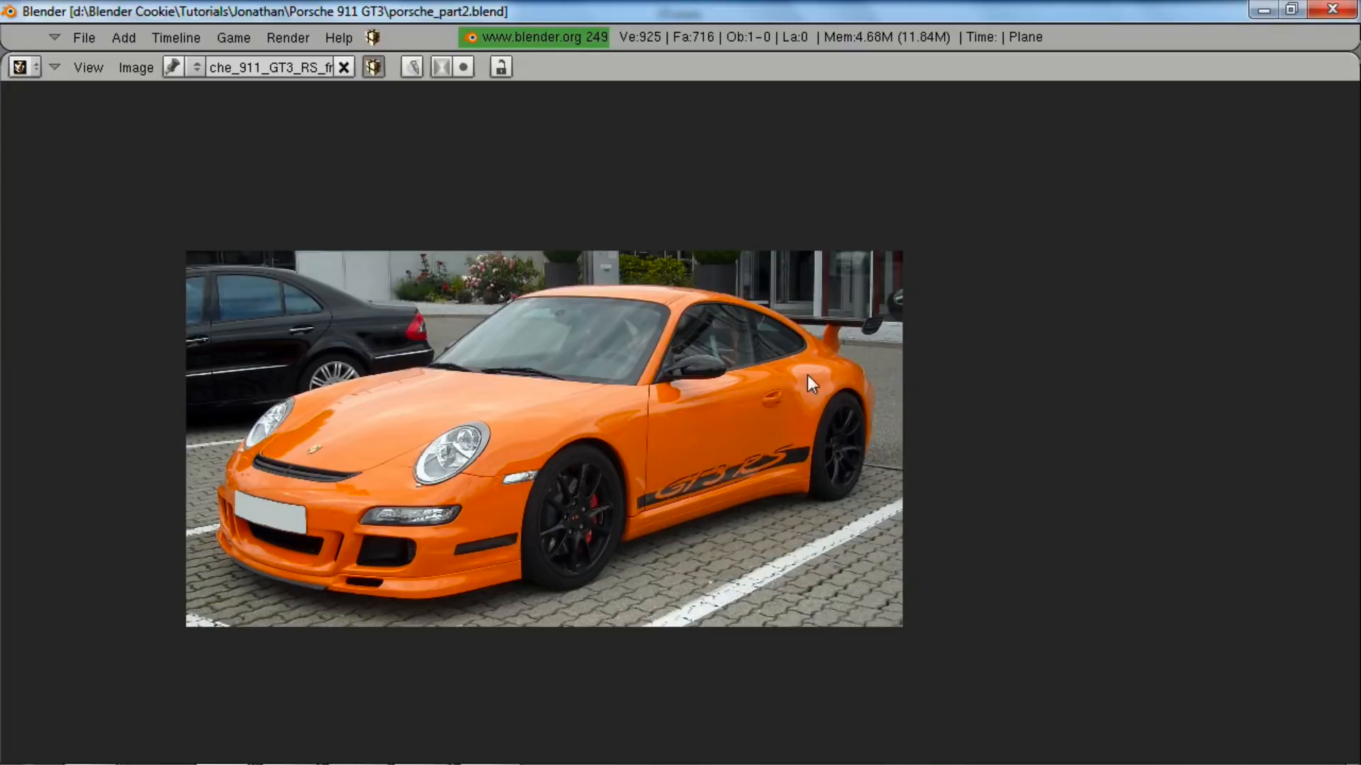
{"action": "key", "text": "shift+space"}
{"action": "middle_click_drag", "start_coordinate": [492, 325], "coordinate": [966, 413]}
{"action": "scroll", "coordinate": [970, 419], "scroll_direction": "down", "scroll_amount": 4}
{"action": "middle_click_drag", "start_coordinate": [324, 384], "coordinate": [249, 419]}
{"action": "scroll", "coordinate": [330, 380], "scroll_direction": "up", "scroll_amount": 3}
{"action": "middle_click_drag", "start_coordinate": [328, 382], "coordinate": [216, 499]}
{"action": "middle_click_drag", "start_coordinate": [348, 358], "coordinate": [458, 328]}
- Return to the orthographic view over the reference image, and save the file over the existing version
{"action": "key", "text": "KP_1"}
{"action": "key", "text": "KP_5"}
{"action": "key", "text": "ctrl+w"}
{"action": "left_click", "coordinate": [458, 329]}
- Show the side view in wireframe, and open the body mesh for editing around the door's lower edge
{"action": "middle_click_drag", "start_coordinate": [1247, 411], "coordinate": [1279, 360], "text": "shift"}
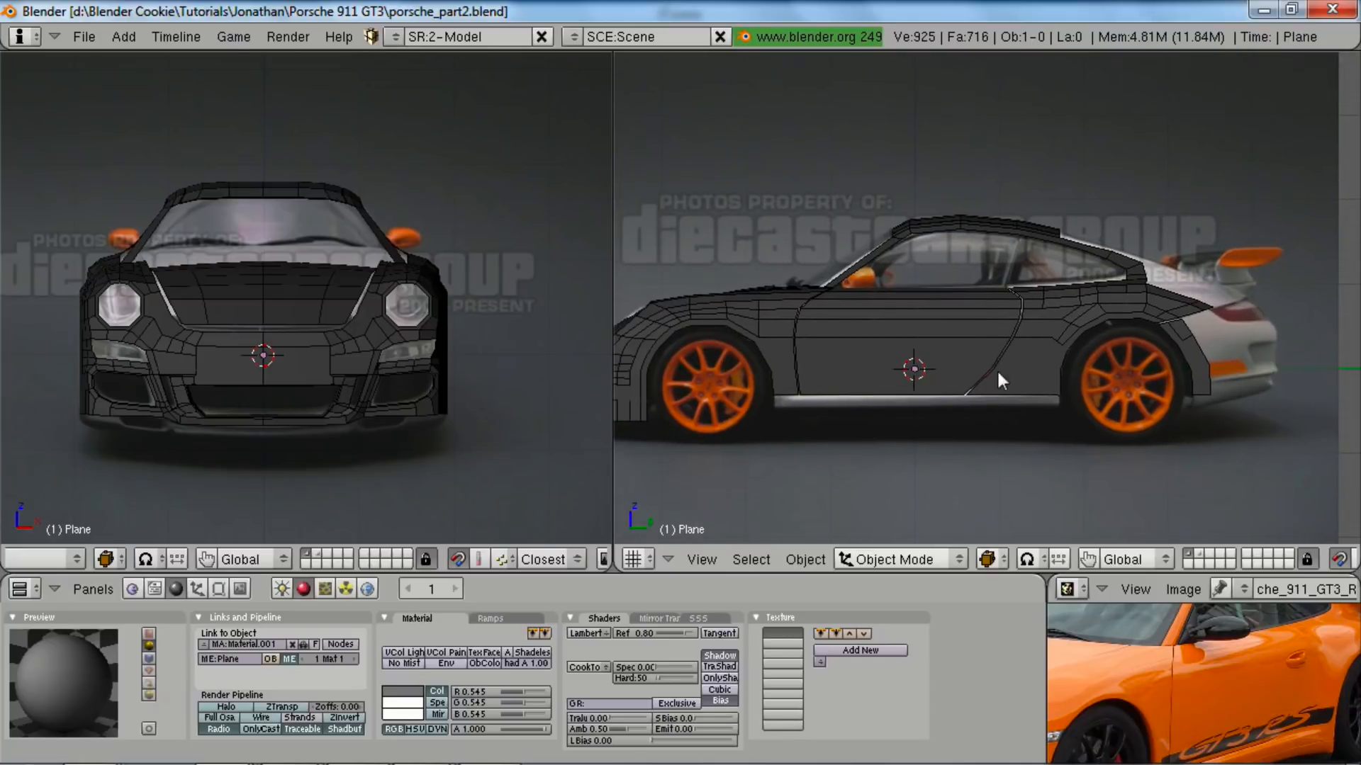
{"action": "middle_click_drag", "start_coordinate": [997, 369], "coordinate": [1118, 361], "text": "shift"}
{"action": "key", "text": "z"}
{"action": "scroll", "coordinate": [1081, 407], "scroll_direction": "up", "scroll_amount": 1}
{"action": "middle_click_drag", "start_coordinate": [1073, 421], "coordinate": [1040, 407], "text": "shift"}
{"action": "scroll", "coordinate": [1041, 408], "scroll_direction": "down", "scroll_amount": 1}
{"action": "scroll", "coordinate": [793, 421], "scroll_direction": "up", "scroll_amount": 2}
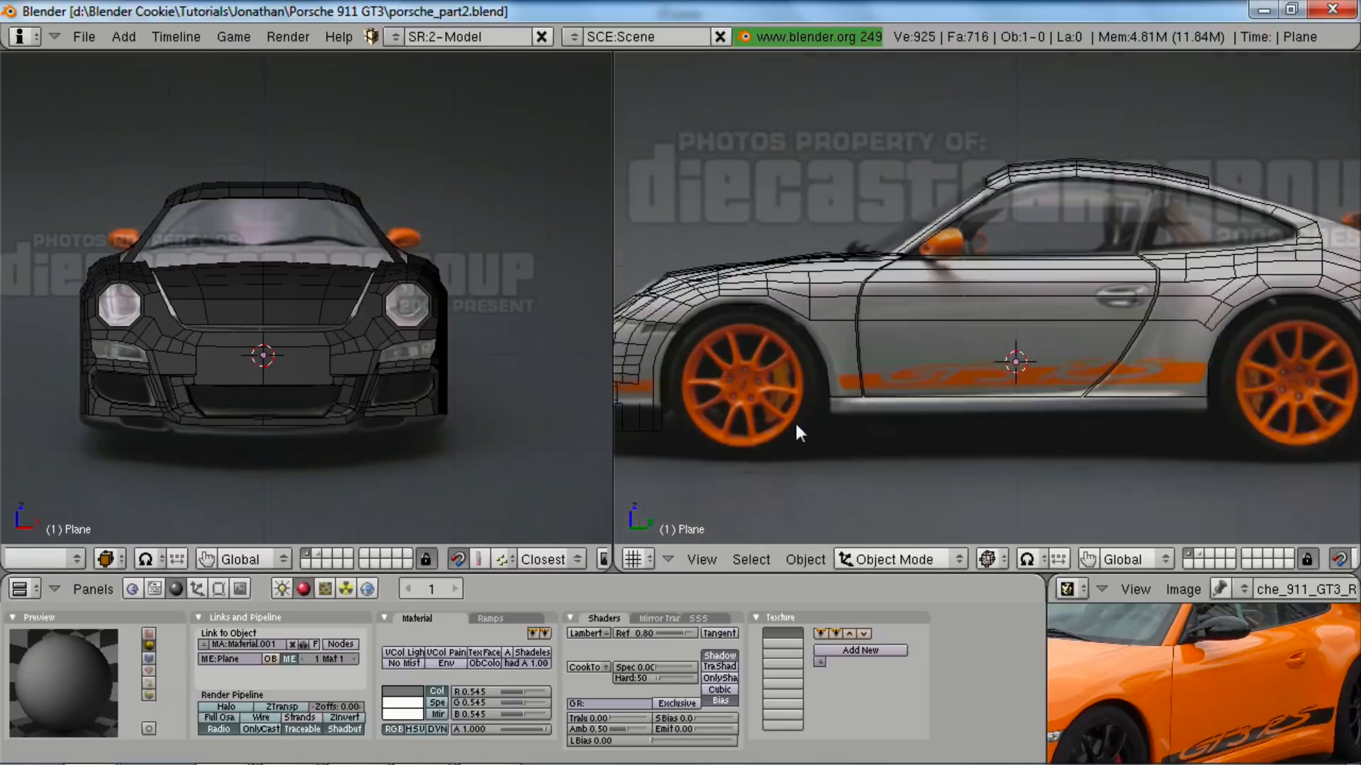
{"action": "right_click", "coordinate": [1043, 423]}
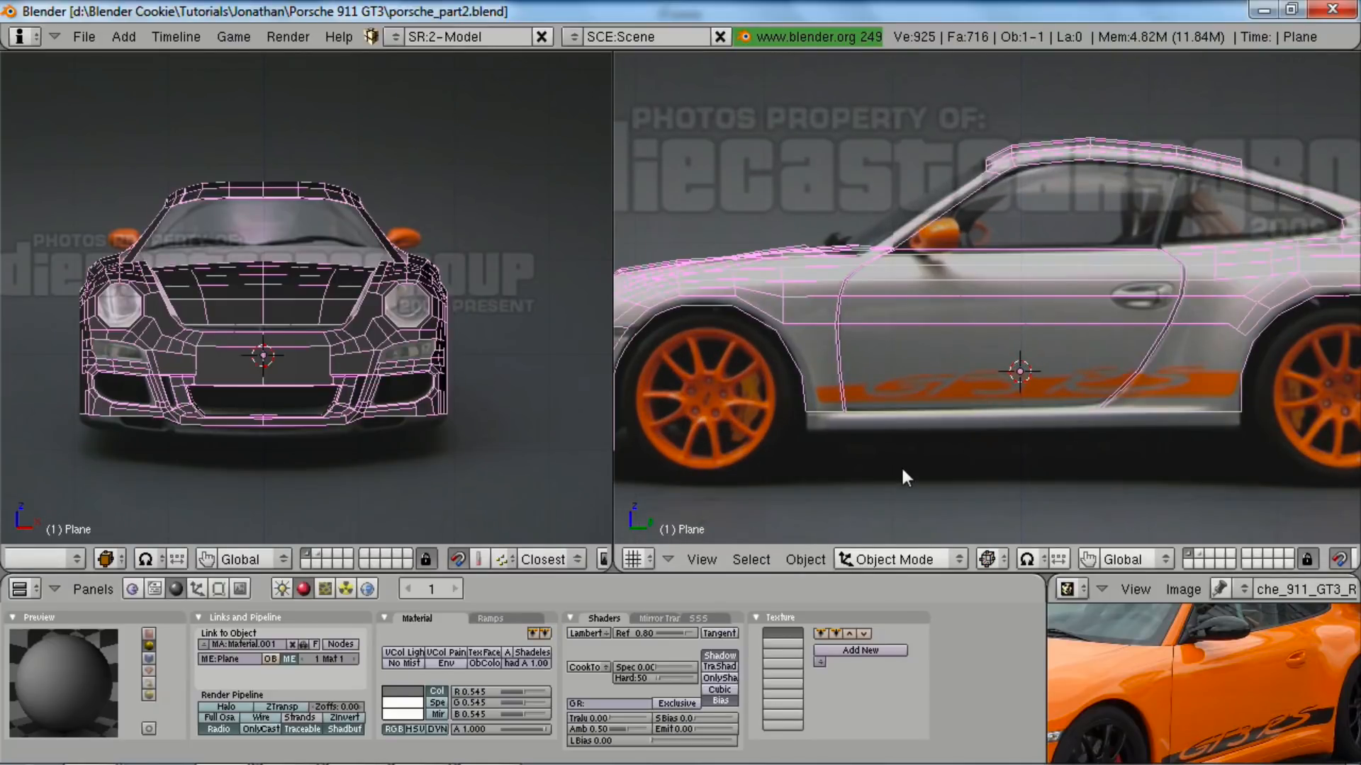
{"action": "key", "text": "Tab"}
{"action": "key", "text": "b"}
{"action": "left_click_drag", "start_coordinate": [783, 400], "coordinate": [1317, 443]}
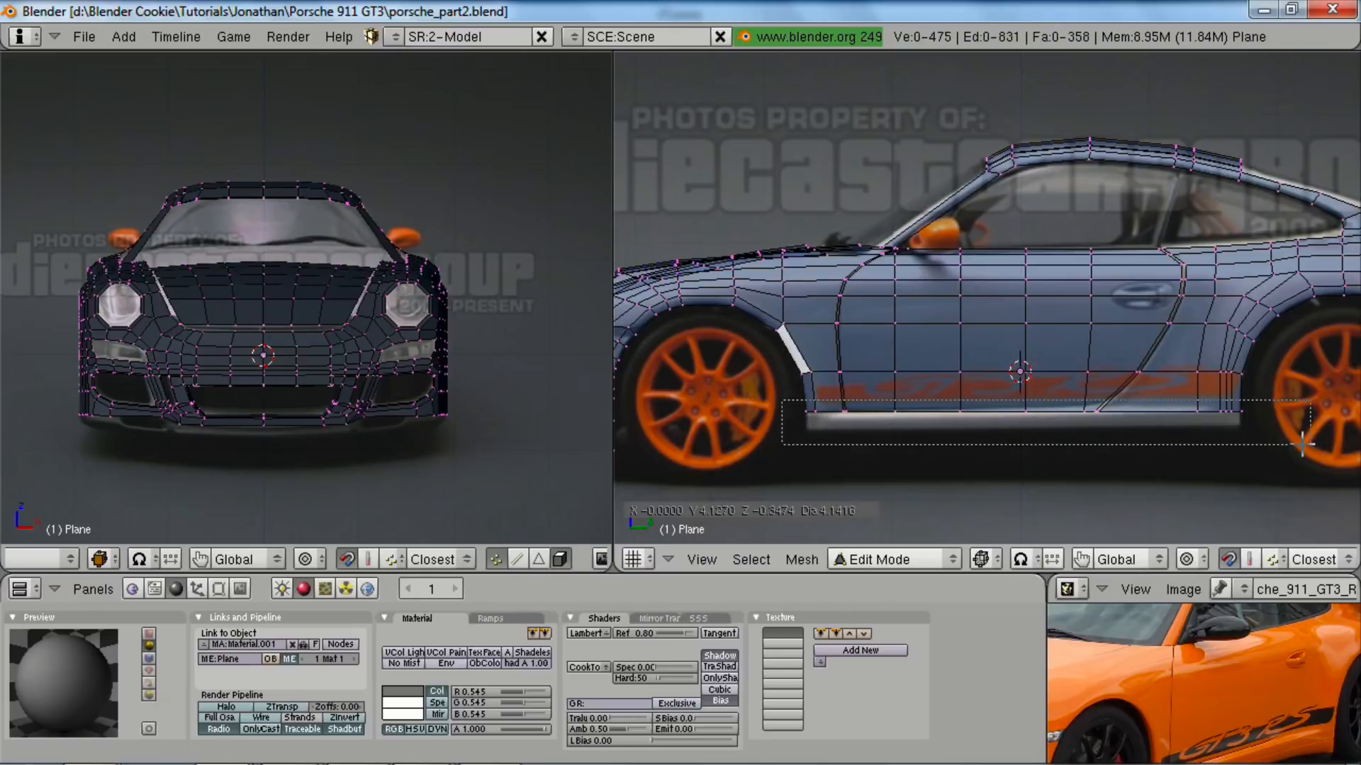
{"action": "scroll", "coordinate": [1198, 484], "scroll_direction": "up", "scroll_amount": 1}
{"action": "middle_click_drag", "start_coordinate": [1180, 497], "coordinate": [1176, 433], "text": "shift"}
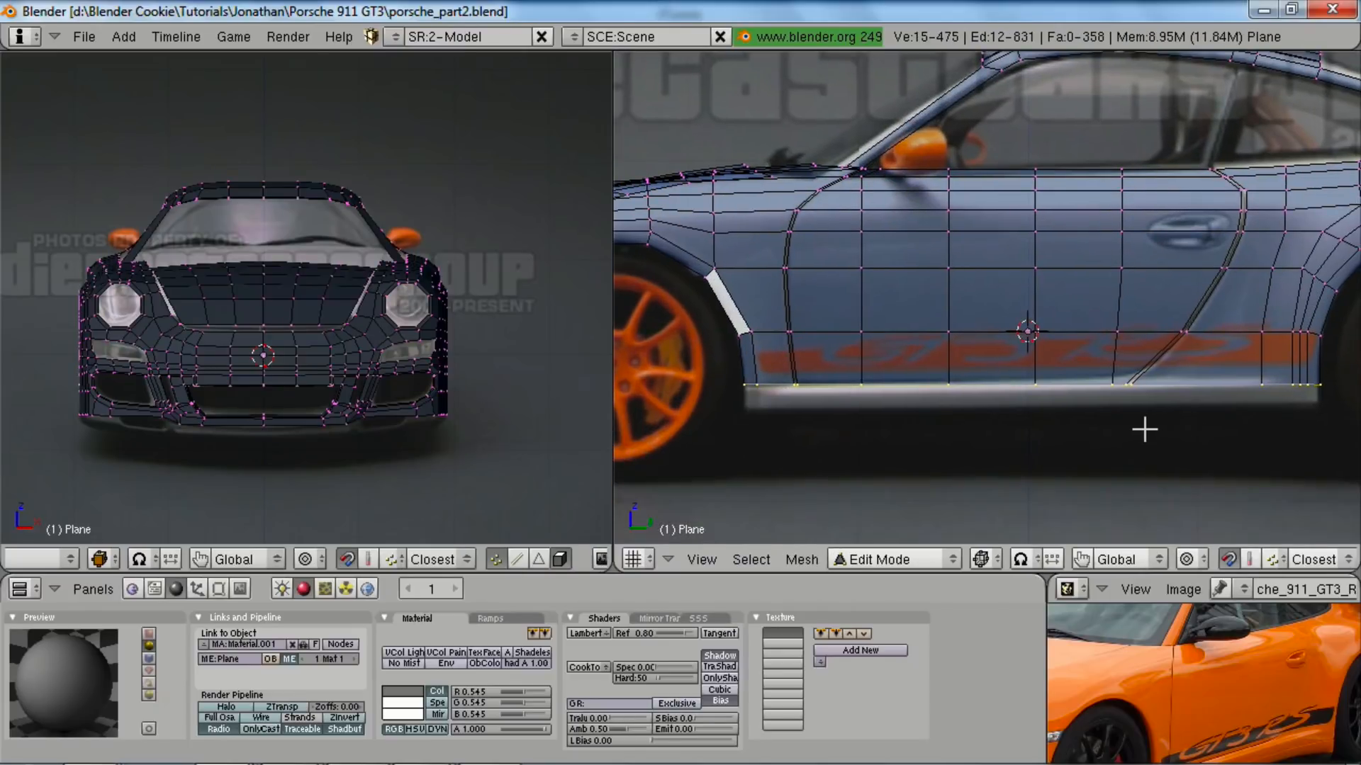
{"action": "key", "text": "a"}
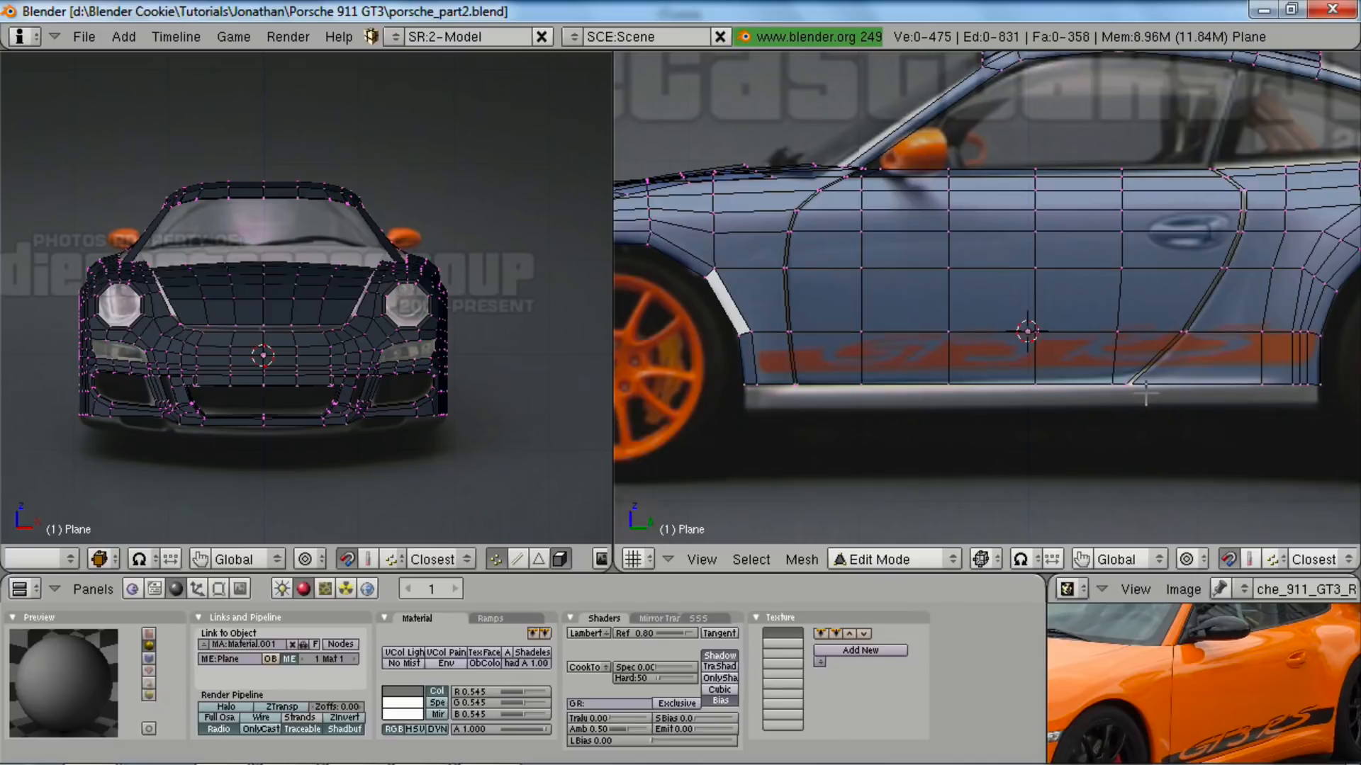
- Select the bottom vertices of the panel between door and rear wheel, and extrude them down along Z to the sill's lower edge
{"action": "right_click", "coordinate": [1274, 390], "text": "shift"}
{"action": "key", "text": "b"}
{"action": "left_click_drag", "start_coordinate": [1285, 370], "coordinate": [1333, 426]}
{"action": "middle_click_drag", "start_coordinate": [1238, 449], "coordinate": [967, 404], "text": "shift"}
{"action": "scroll", "coordinate": [1088, 420], "scroll_direction": "up", "scroll_amount": 2}
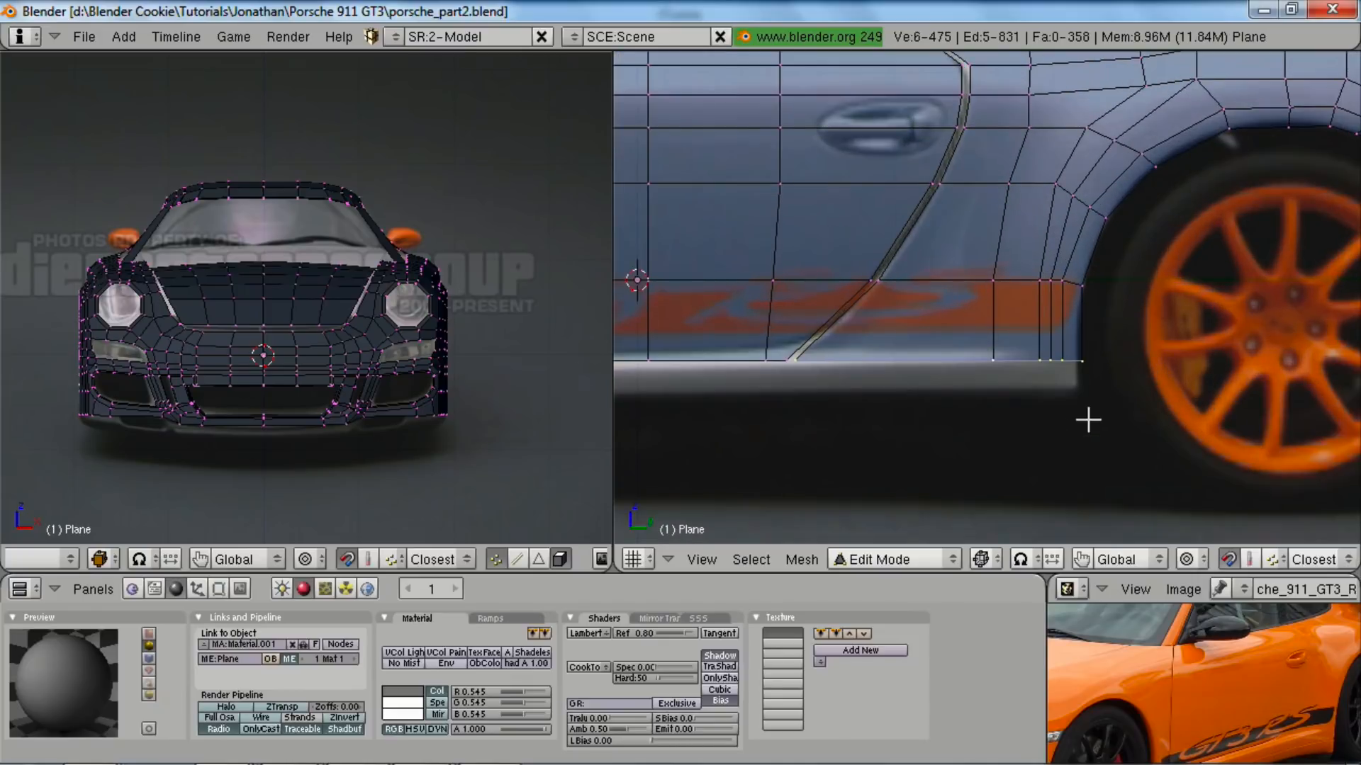
{"action": "key", "text": "e"}
{"action": "left_click", "coordinate": [1087, 406]}
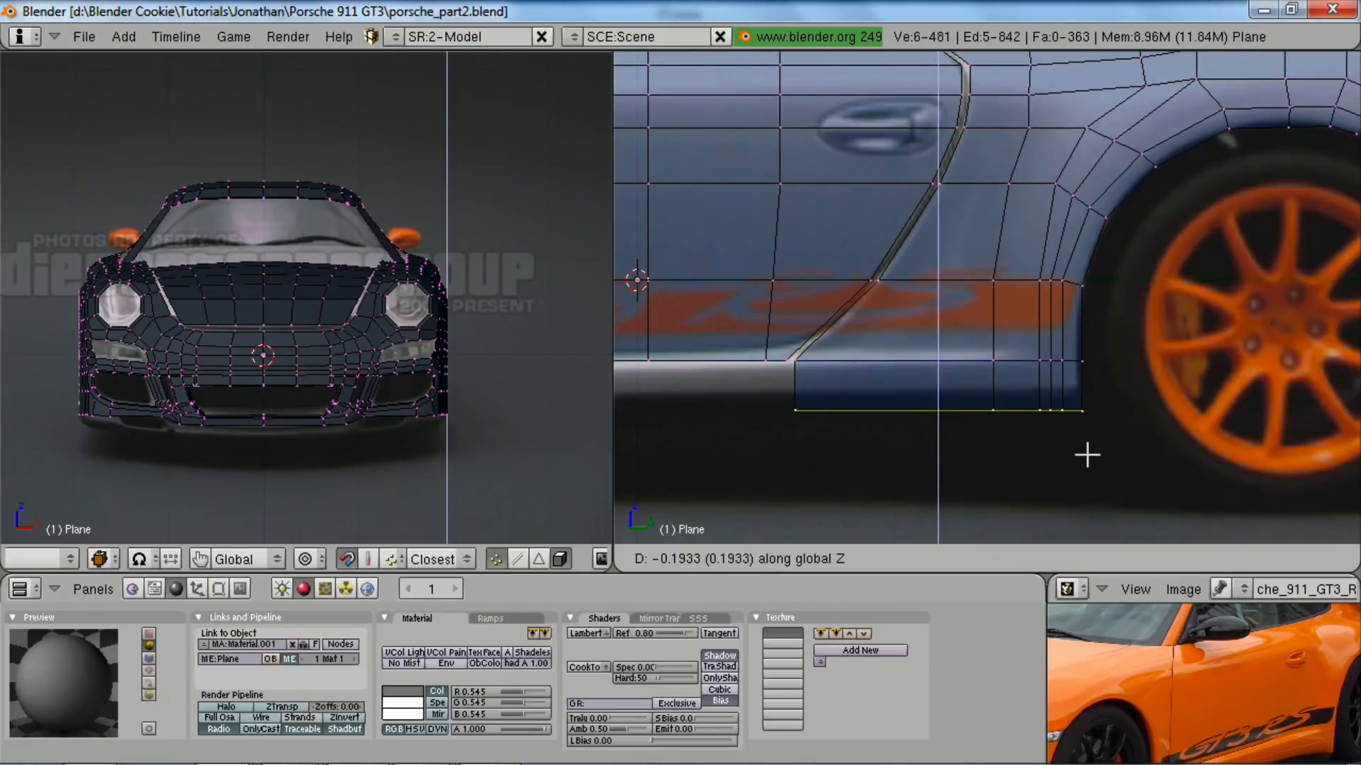
{"action": "left_click", "coordinate": [1091, 444]}
- Duplicate in place the bottom edge vertices running from the front wheel arch to the door's rear corner
{"action": "middle_click_drag", "start_coordinate": [810, 453], "coordinate": [1221, 453], "text": "shift"}
{"action": "scroll", "coordinate": [964, 438], "scroll_direction": "down", "scroll_amount": 3}
{"action": "key", "text": "a"}
{"action": "key", "text": "b"}
{"action": "left_click_drag", "start_coordinate": [758, 326], "coordinate": [1112, 372]}
{"action": "scroll", "coordinate": [1113, 372], "scroll_direction": "up", "scroll_amount": 3}
{"action": "key", "text": "shift+d"}
{"action": "right_click", "coordinate": [1134, 423]}
{"action": "key", "text": "g"}
{"action": "key", "text": "z"}
{"action": "right_click", "coordinate": [1134, 424]}
{"action": "scroll", "coordinate": [1140, 397], "scroll_direction": "down", "scroll_amount": 3}
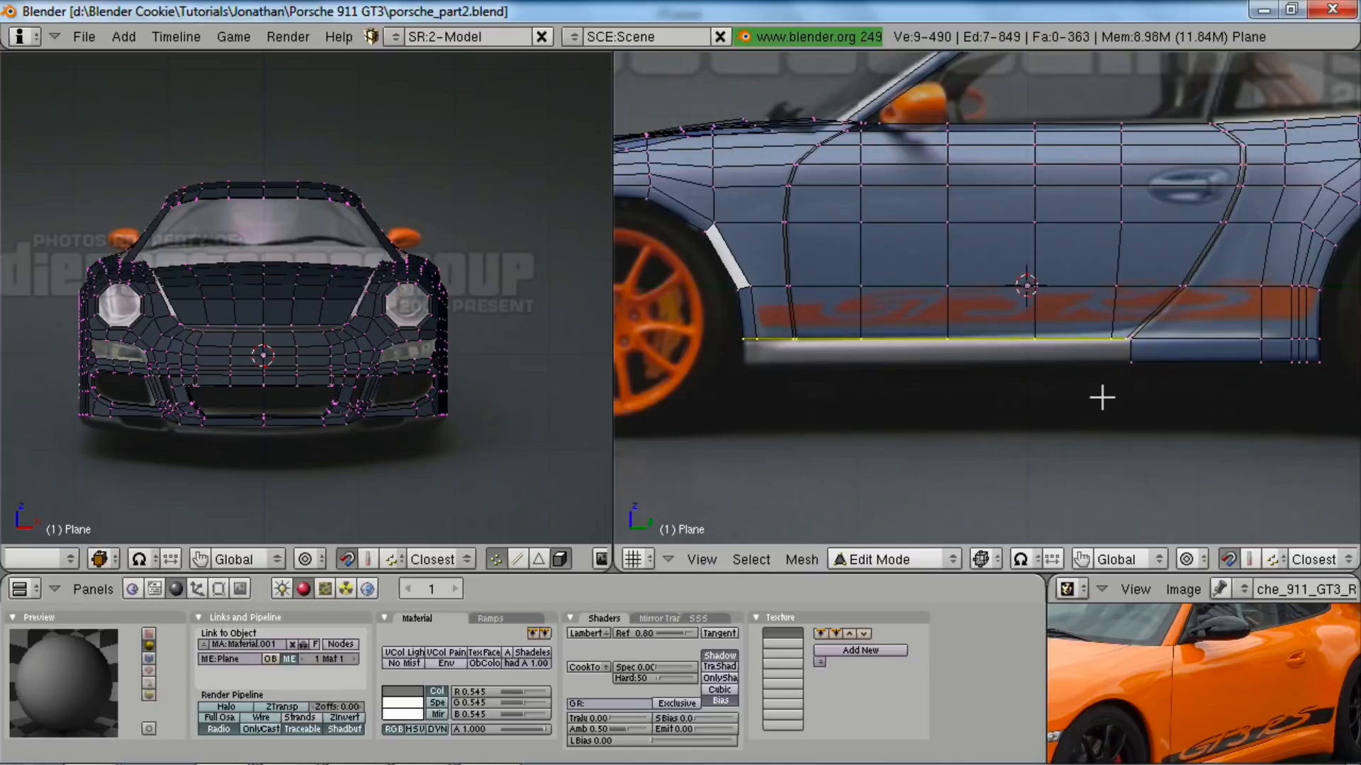
- Separate the overlapping edges below the door slightly along Z to leave a thin panel gap
{"action": "key", "text": "a"}
{"action": "key", "text": "b"}
{"action": "left_click_drag", "start_coordinate": [777, 332], "coordinate": [1193, 369]}
{"action": "key", "text": "g"}
{"action": "key", "text": "z"}
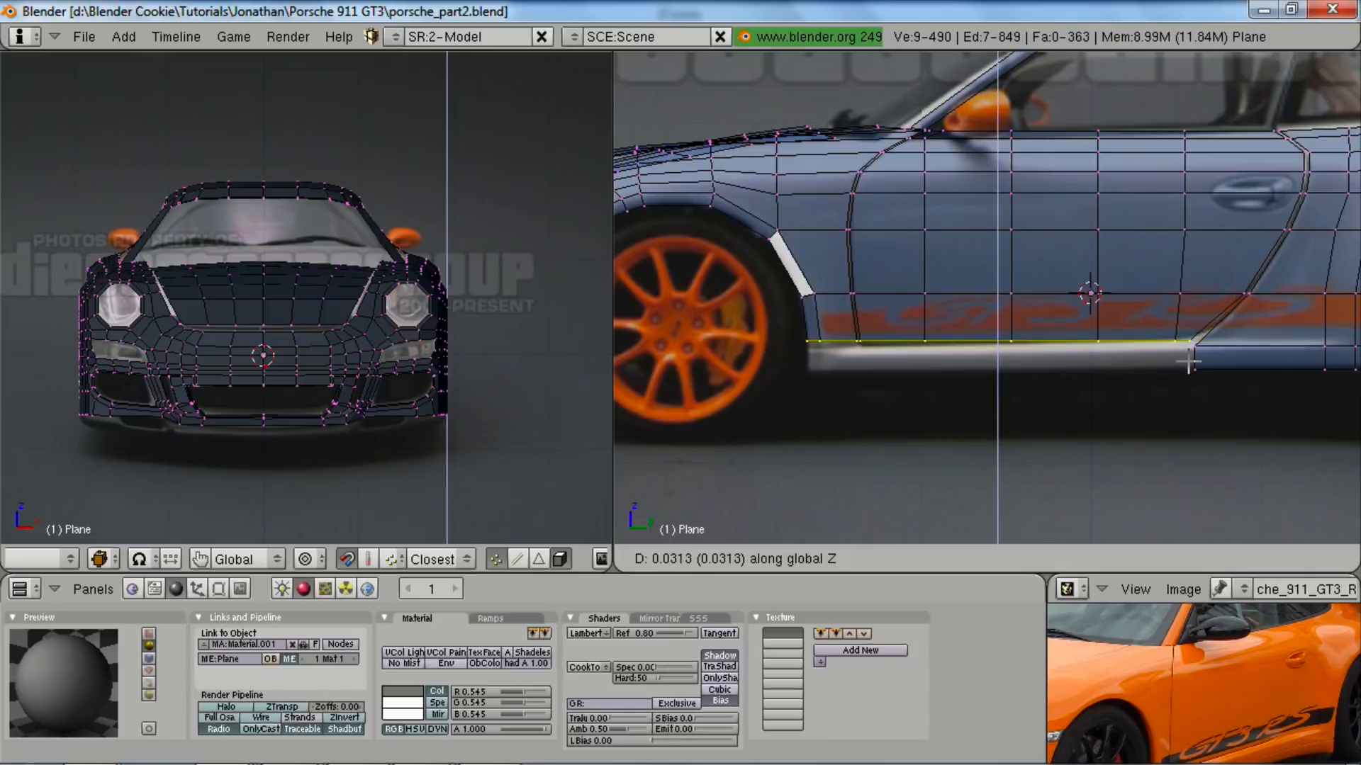
{"action": "left_click", "coordinate": [1184, 375]}
- Merge the vertex pairs at the door gap's front and rear lower corners, using At Center
{"action": "scroll", "coordinate": [1172, 428], "scroll_direction": "up", "scroll_amount": 3}
{"action": "key", "text": "a"}
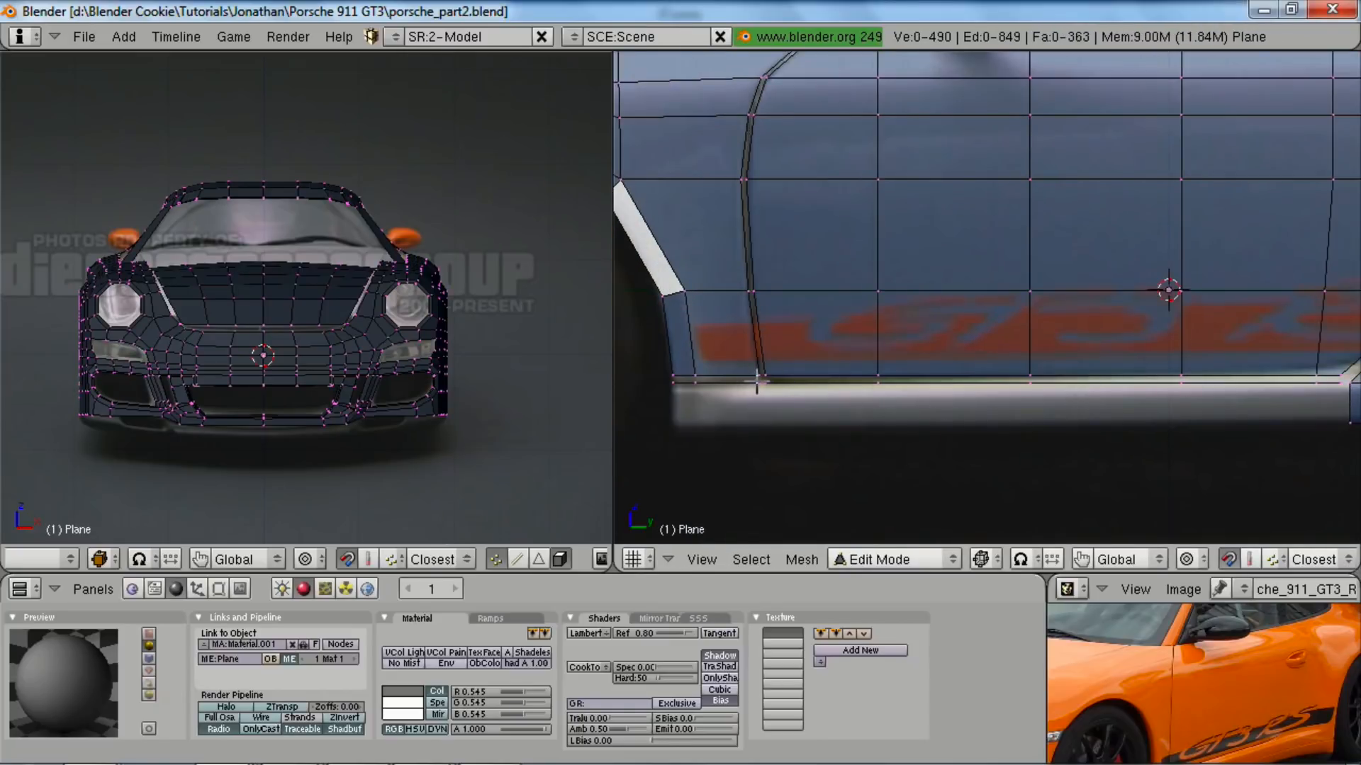
{"action": "key", "text": "w"}
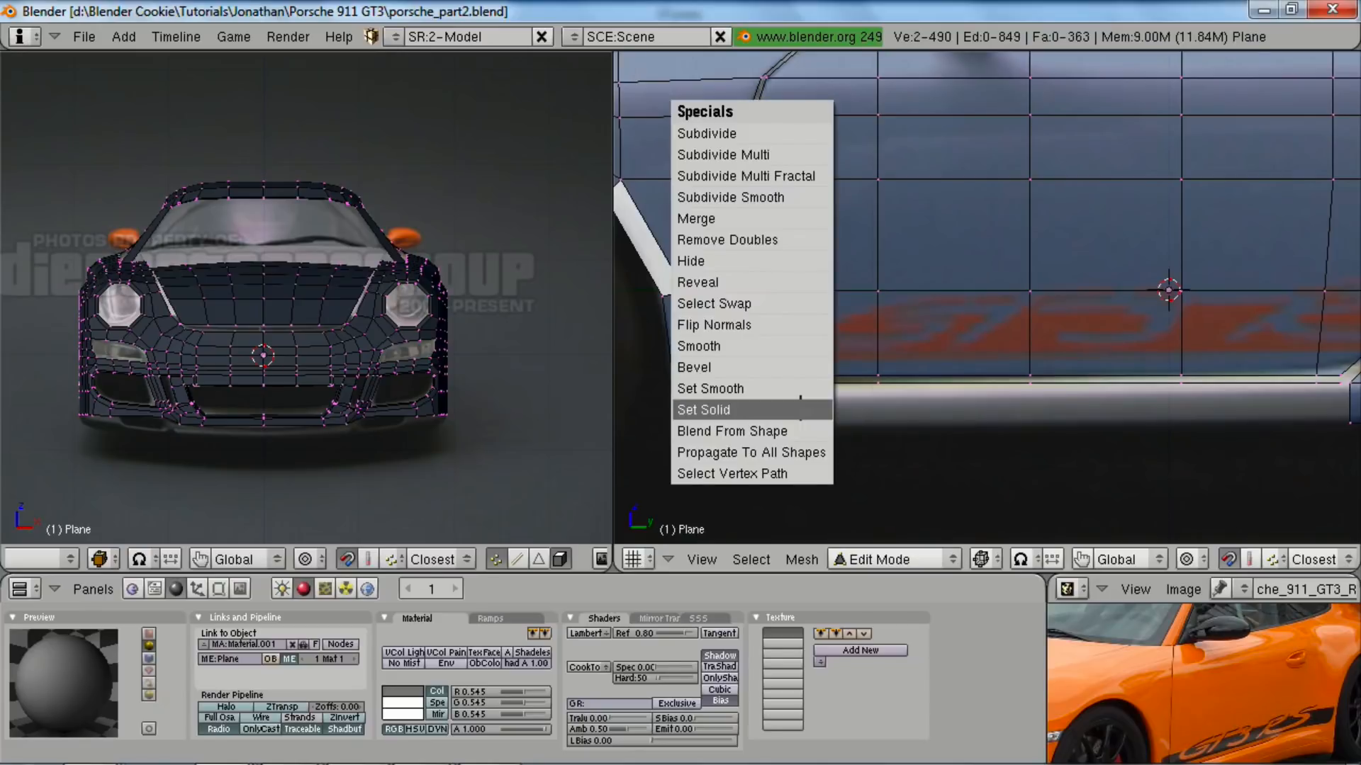
{"action": "left_click", "coordinate": [779, 218]}
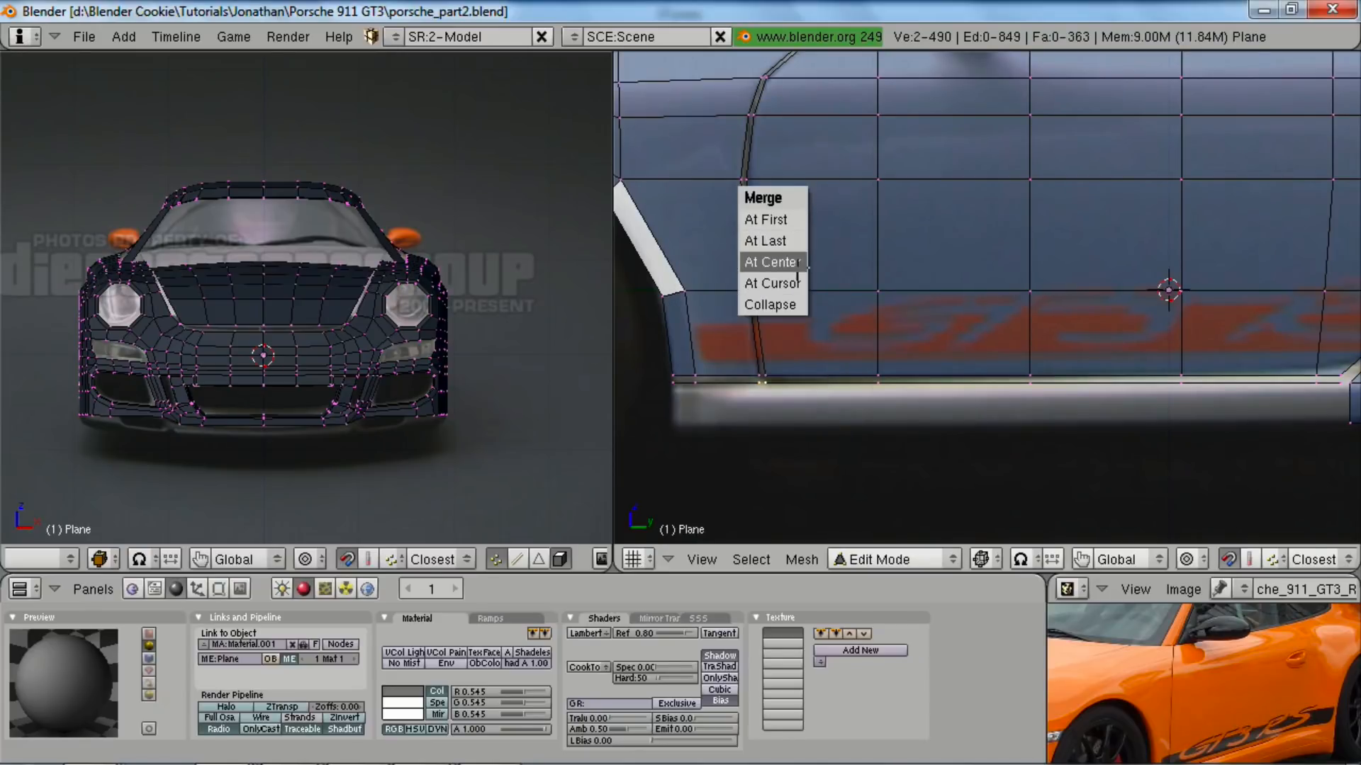
{"action": "left_click", "coordinate": [793, 272]}
{"action": "middle_click_drag", "start_coordinate": [1075, 434], "coordinate": [891, 381], "text": "shift"}
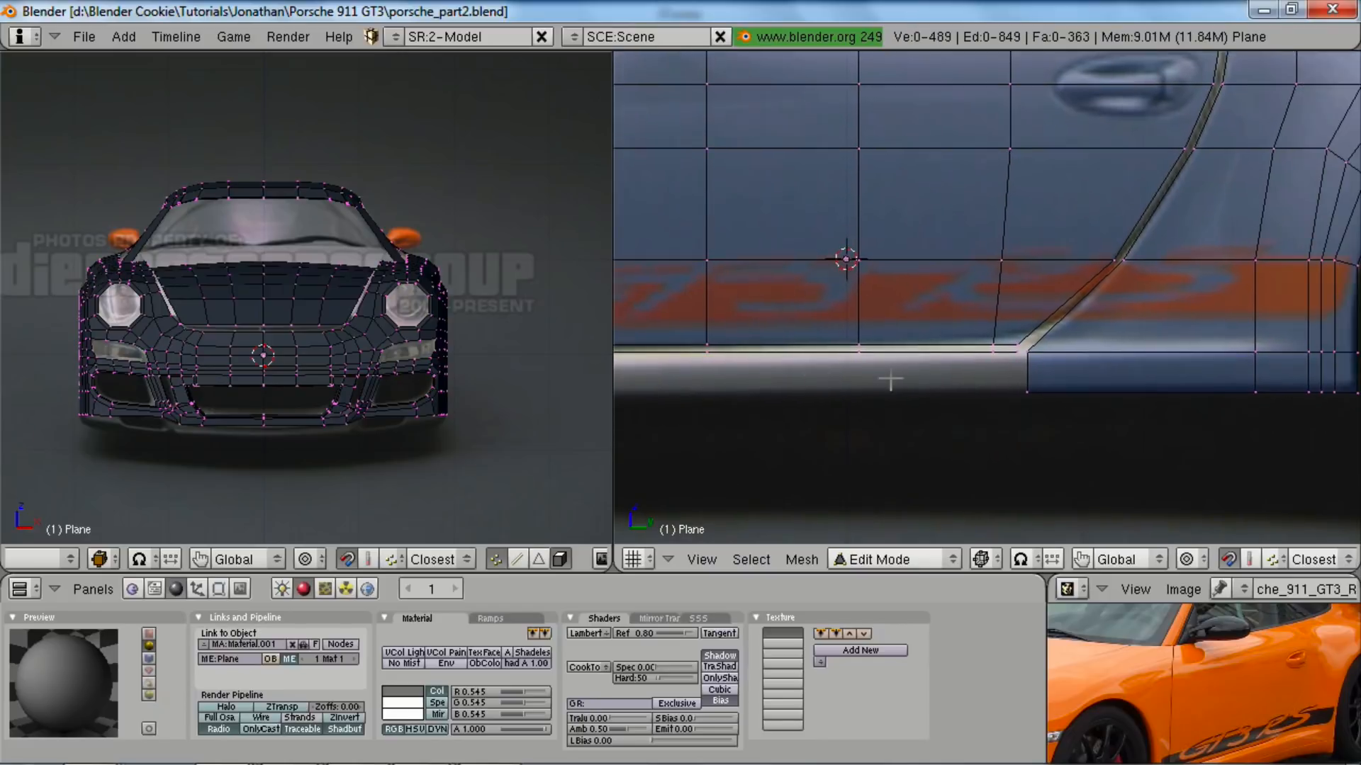
{"action": "key", "text": "w"}
{"action": "left_click", "coordinate": [1046, 381]}
{"action": "left_click", "coordinate": [1031, 355]}
- Select the edge below the door gap, and extrude it down about 0.14 along Z, level with the rear panel's bottom
{"action": "scroll", "coordinate": [1034, 363], "scroll_direction": "down", "scroll_amount": 1}
{"action": "right_click", "coordinate": [982, 346], "text": "alt"}
{"action": "scroll", "coordinate": [1021, 330], "scroll_direction": "down", "scroll_amount": 4}
{"action": "scroll", "coordinate": [1015, 386], "scroll_direction": "up", "scroll_amount": 4}
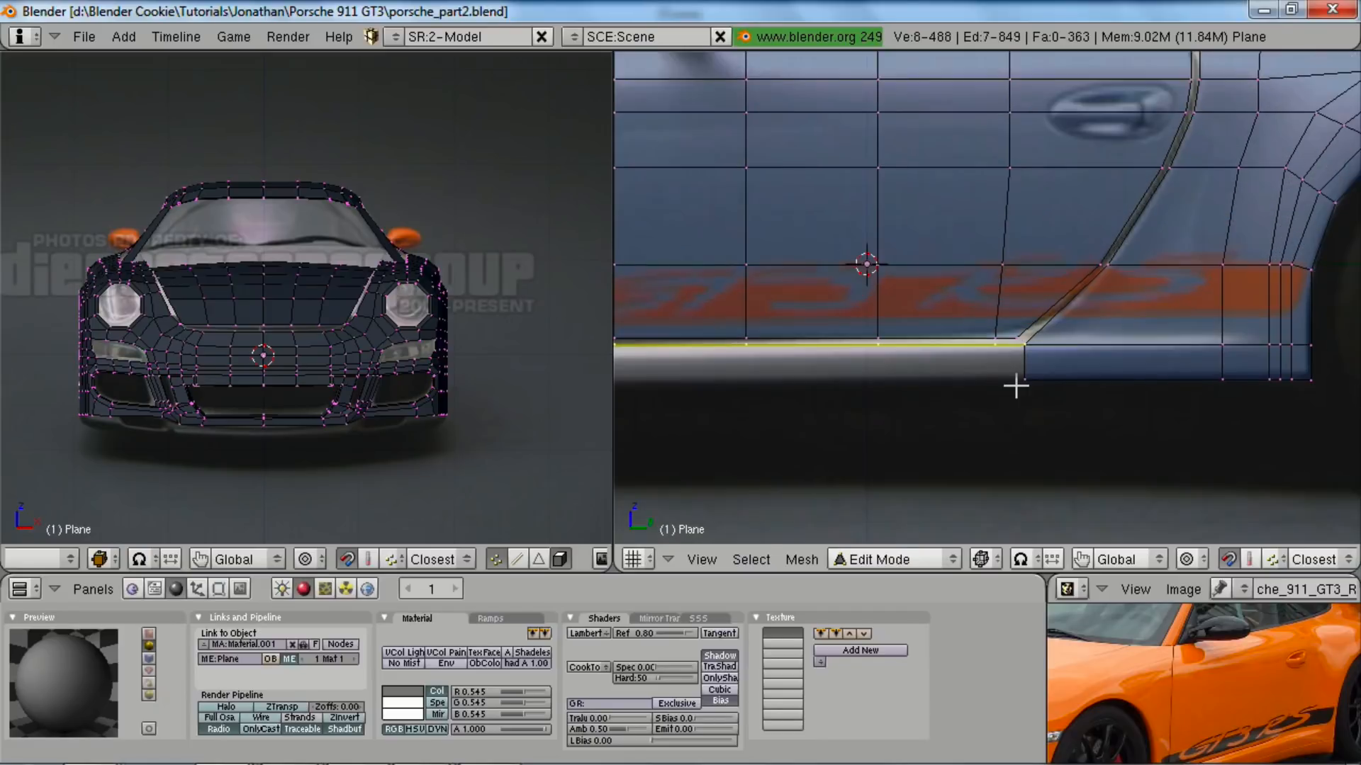
{"action": "key", "text": "e"}
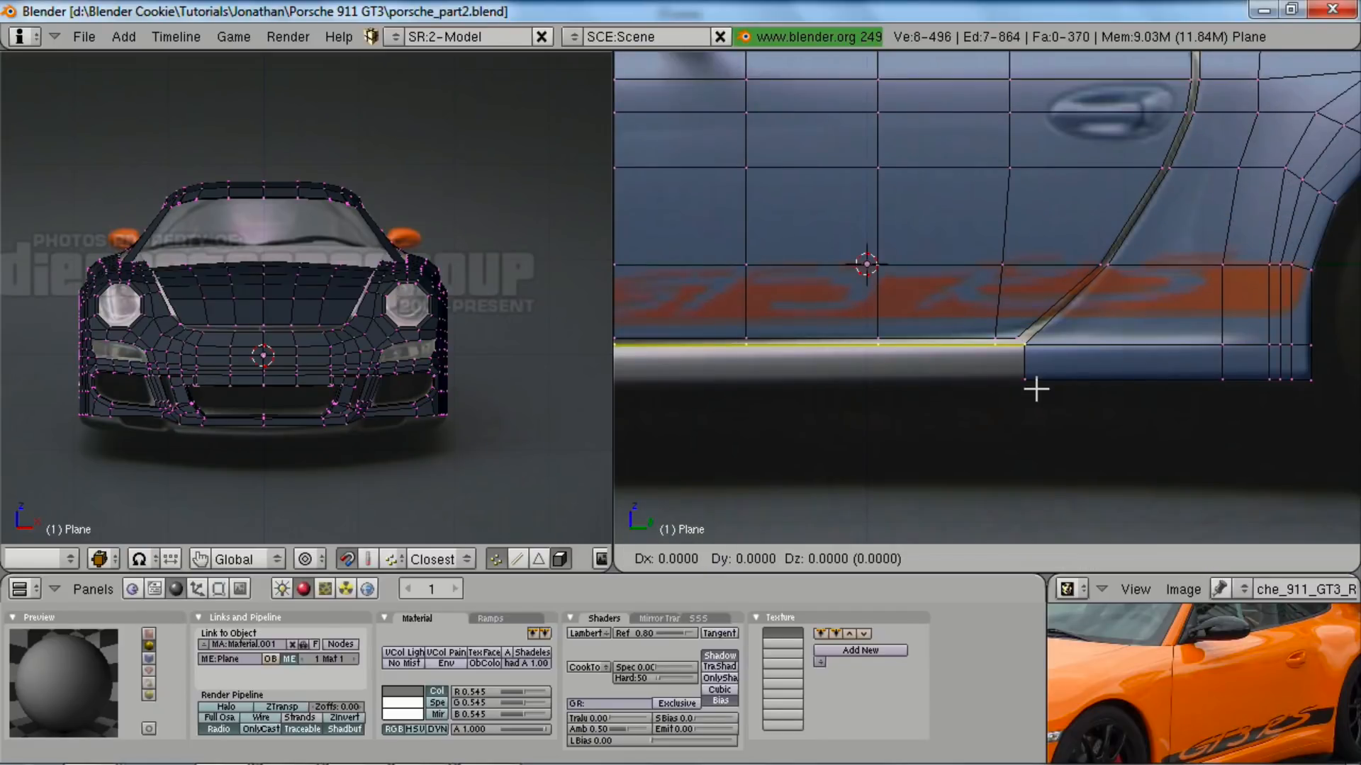
{"action": "key", "text": "z"}
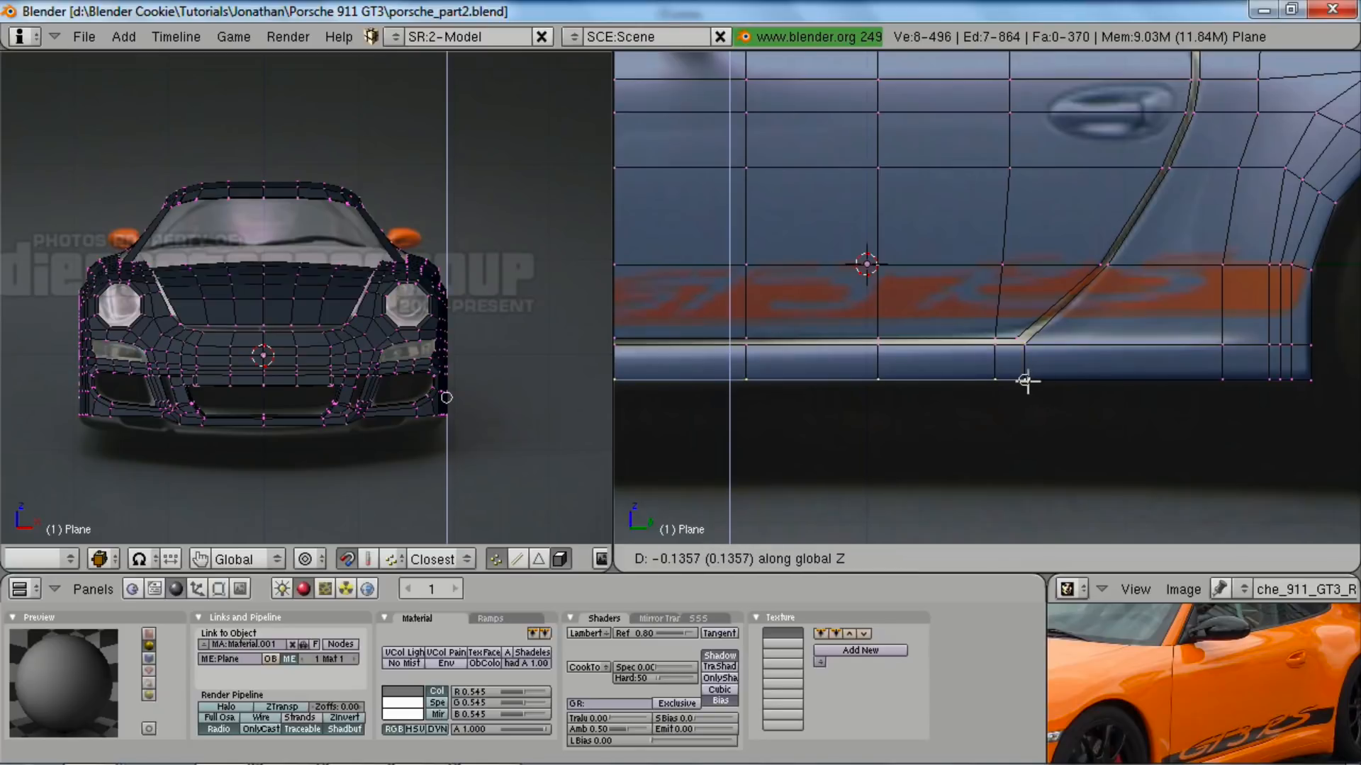
{"action": "left_click", "coordinate": [1025, 382], "text": "ctrl"}
{"action": "key", "text": "a"}
- Select the whole body mesh, and remove its double vertices
{"action": "scroll", "coordinate": [1026, 383], "scroll_direction": "down", "scroll_amount": 4}
{"action": "key", "text": "a"}
{"action": "key", "text": "w"}
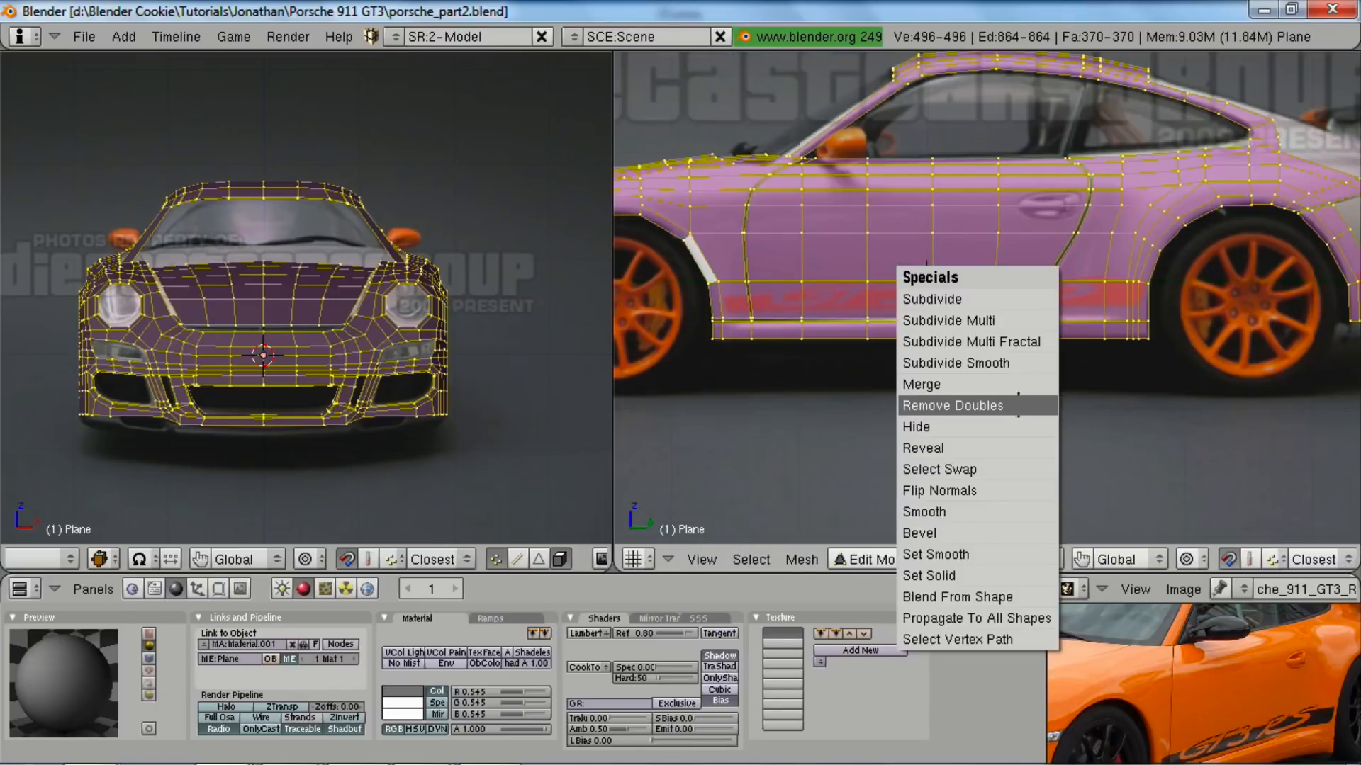
{"action": "left_click", "coordinate": [1020, 401]}
- Inspect the joined sill from an angle, and locate the AutoMerge Editing option for the mesh
{"action": "mouse_move", "coordinate": [1018, 403]}
{"action": "middle_mouse_down"}
{"action": "mouse_move", "coordinate": [1044, 394]}
{"action": "mouse_move", "coordinate": [1024, 410]}
{"action": "middle_mouse_up"}
{"action": "scroll", "coordinate": [1028, 383], "scroll_direction": "up", "scroll_amount": 3}
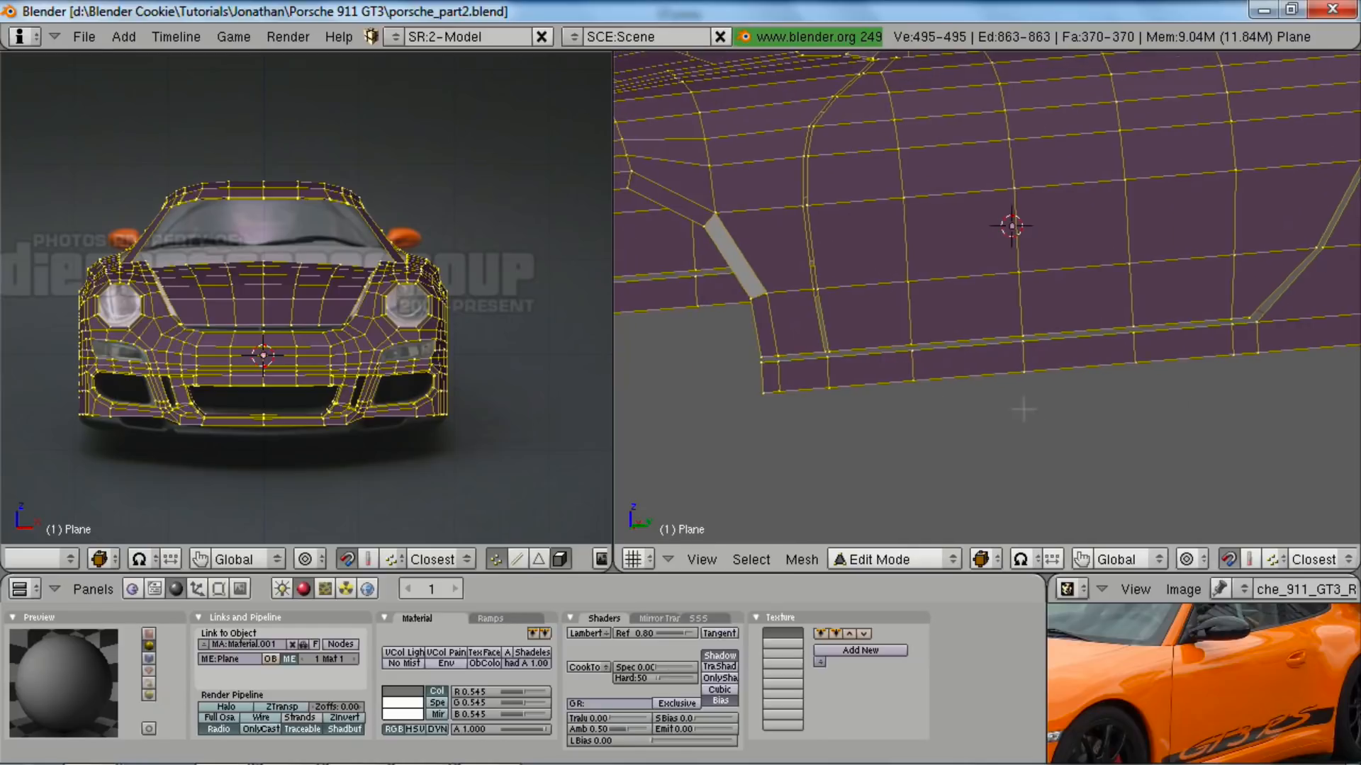
{"action": "scroll", "coordinate": [993, 411], "scroll_direction": "down", "scroll_amount": 1}
{"action": "key", "text": "a"}
{"action": "key", "text": "a"}
{"action": "left_click", "coordinate": [703, 559]}
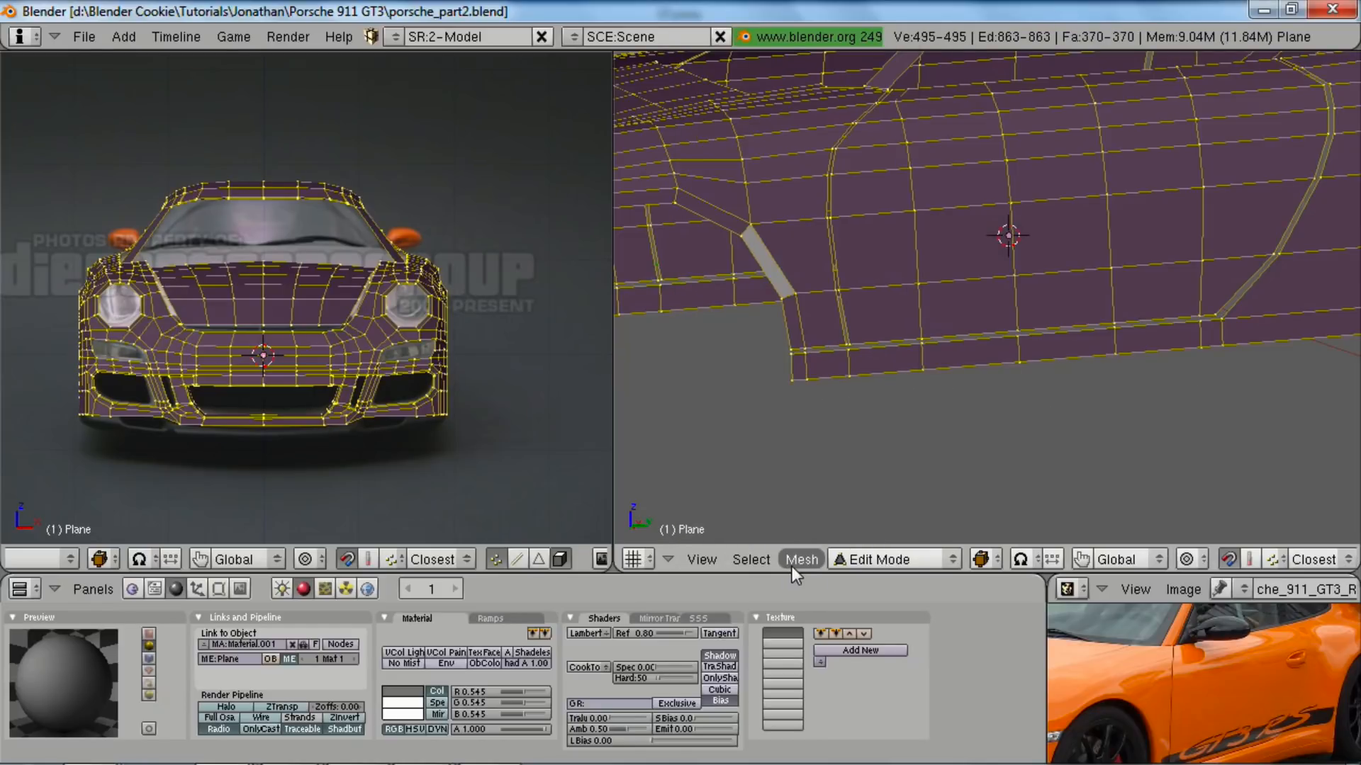
{"action": "left_click", "coordinate": [793, 565]}
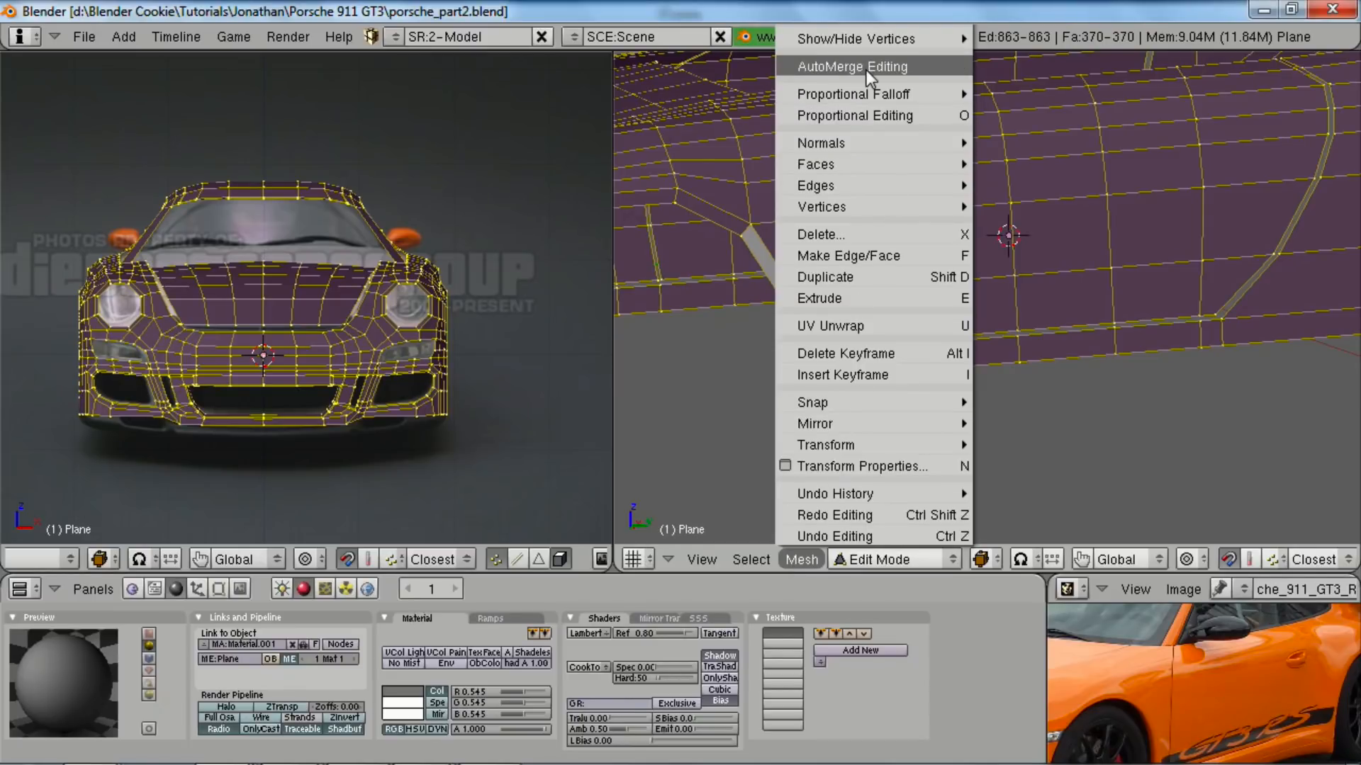
- Duplicate the sill's short bottom edge under the door's rear corner, and move the copy down along Z
{"action": "middle_click_drag", "start_coordinate": [1151, 389], "coordinate": [942, 298], "text": "shift"}
{"action": "key", "text": "a"}
{"action": "scroll", "coordinate": [978, 291], "scroll_direction": "up", "scroll_amount": 2}
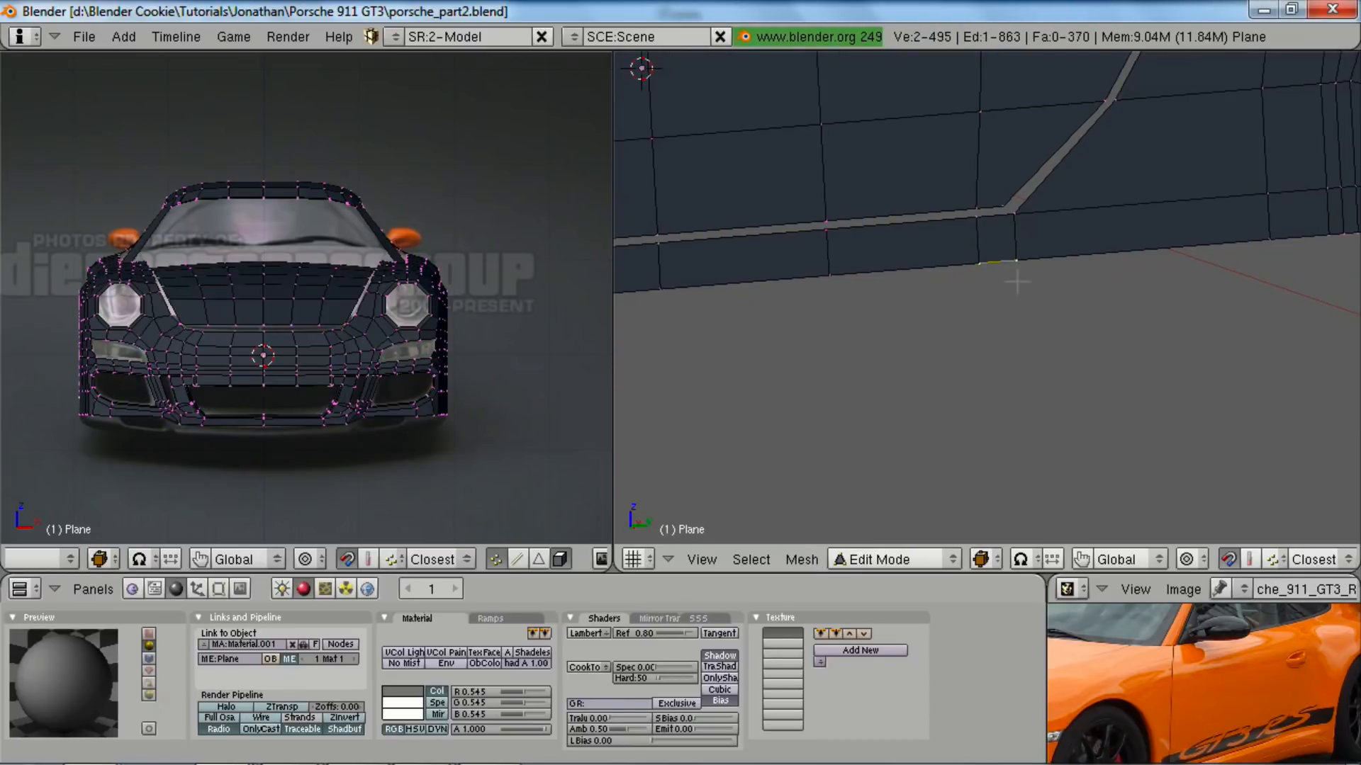
{"action": "key", "text": "KP_1"}
{"action": "key", "text": "g"}
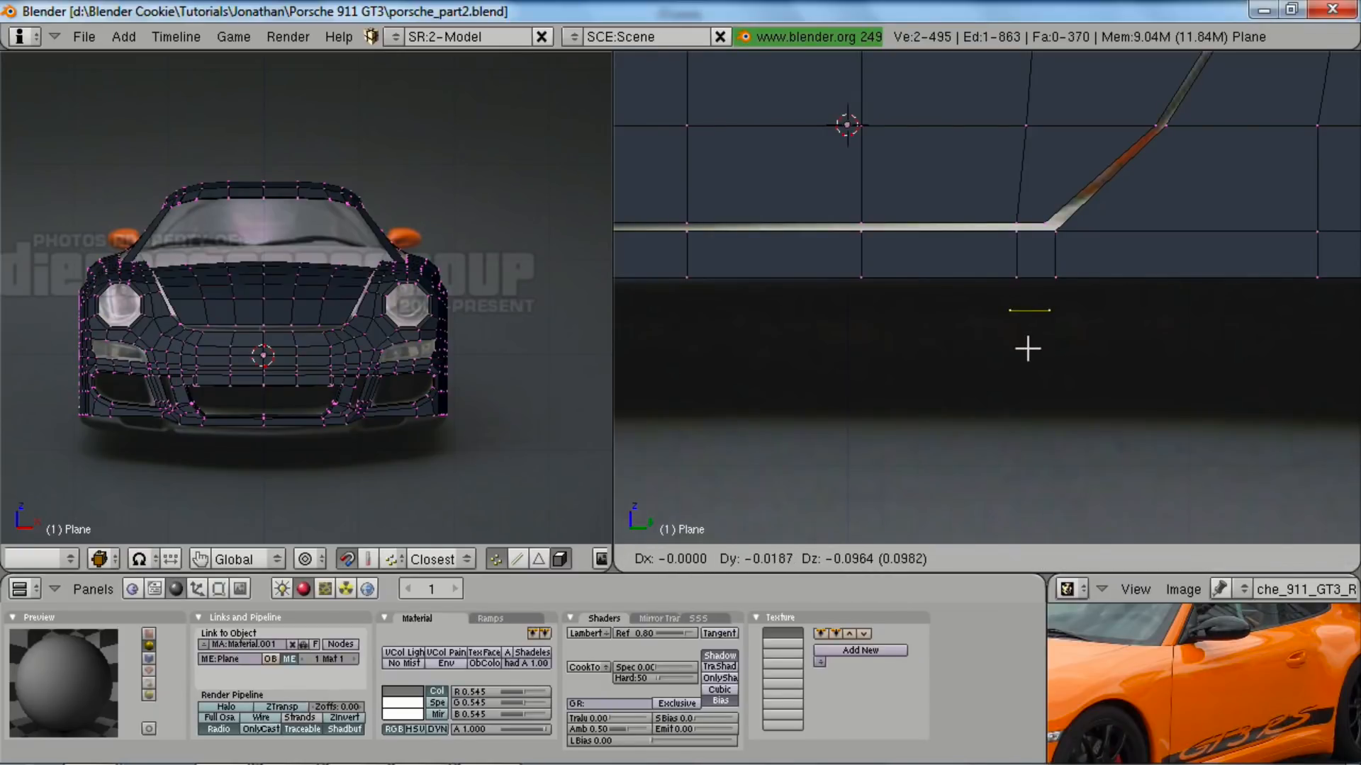
{"action": "right_click", "coordinate": [1030, 351]}
{"action": "key", "text": "g"}
{"action": "key", "text": "z"}
{"action": "left_click", "coordinate": [1122, 345]}
- Extrude the sill's short bottom edge down along Z onto the duplicated edge to try out automatic merging
{"action": "right_click", "coordinate": [1044, 271]}
{"action": "right_click", "coordinate": [1068, 299], "text": "shift"}
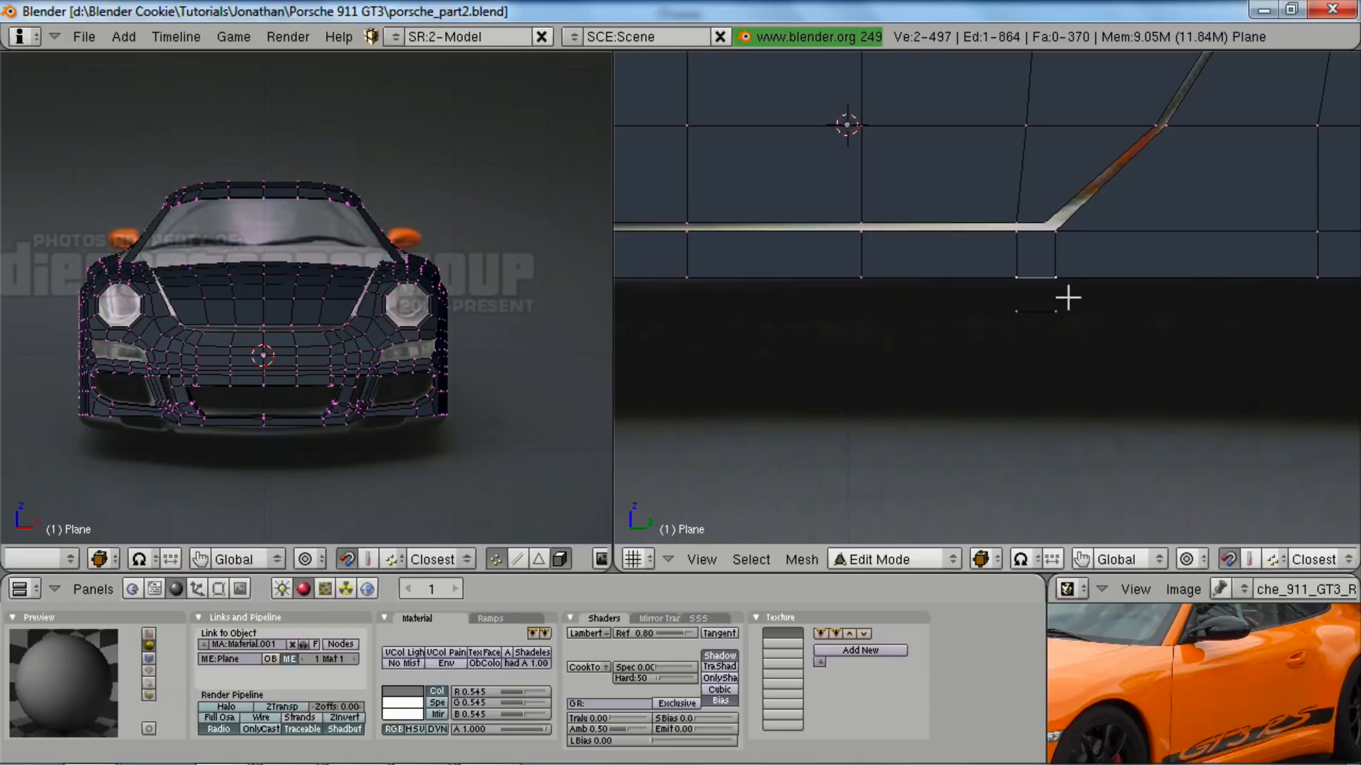
{"action": "key", "text": "e"}
{"action": "left_click", "coordinate": [1067, 295]}
{"action": "key", "text": "z"}
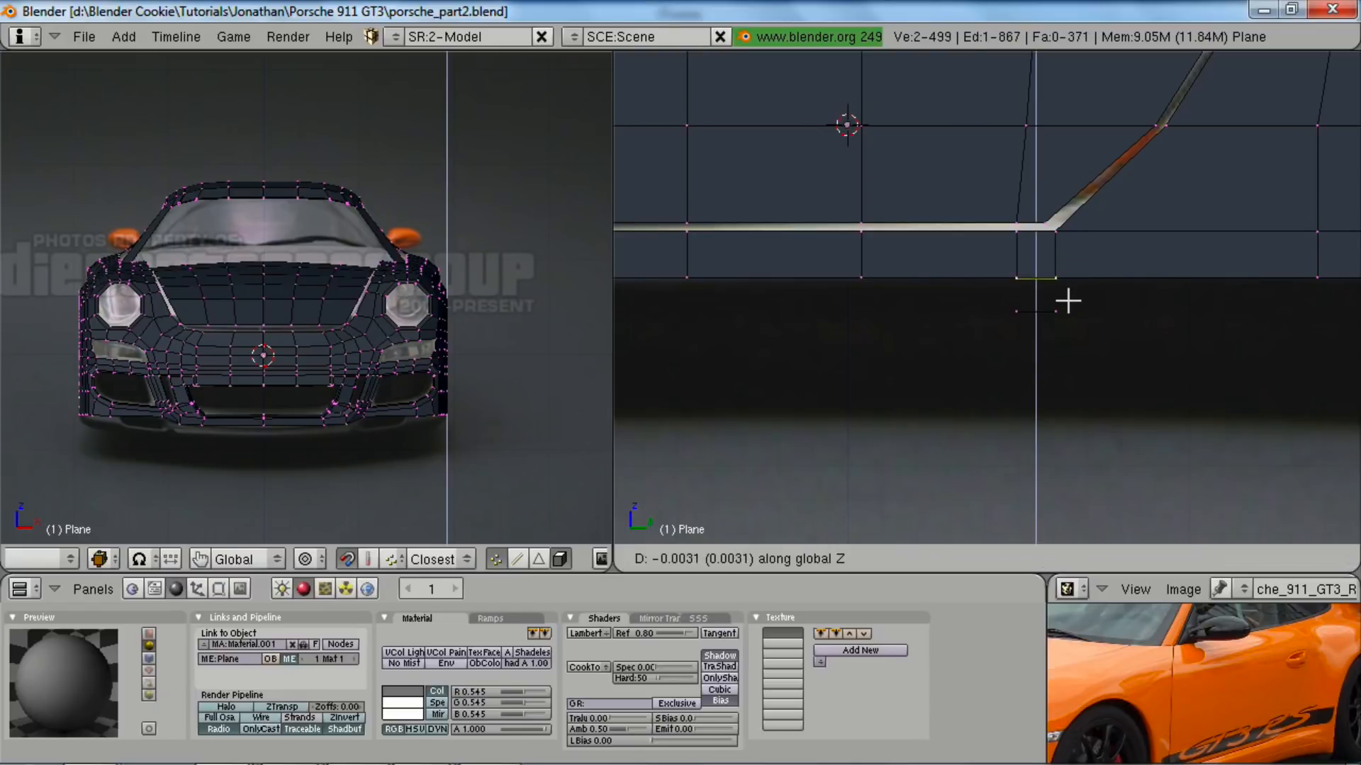
{"action": "left_click", "coordinate": [1065, 307]}
- Test the joined corner by moving its vertex, and delete the two lower vertices of the extruded test face
{"action": "middle_click_drag", "start_coordinate": [942, 330], "coordinate": [976, 355]}
{"action": "key", "text": "a"}
{"action": "right_click", "coordinate": [1056, 317]}
{"action": "key", "text": "g"}
{"action": "left_click", "coordinate": [1082, 291]}
{"action": "right_click", "coordinate": [1018, 311], "text": "shift"}
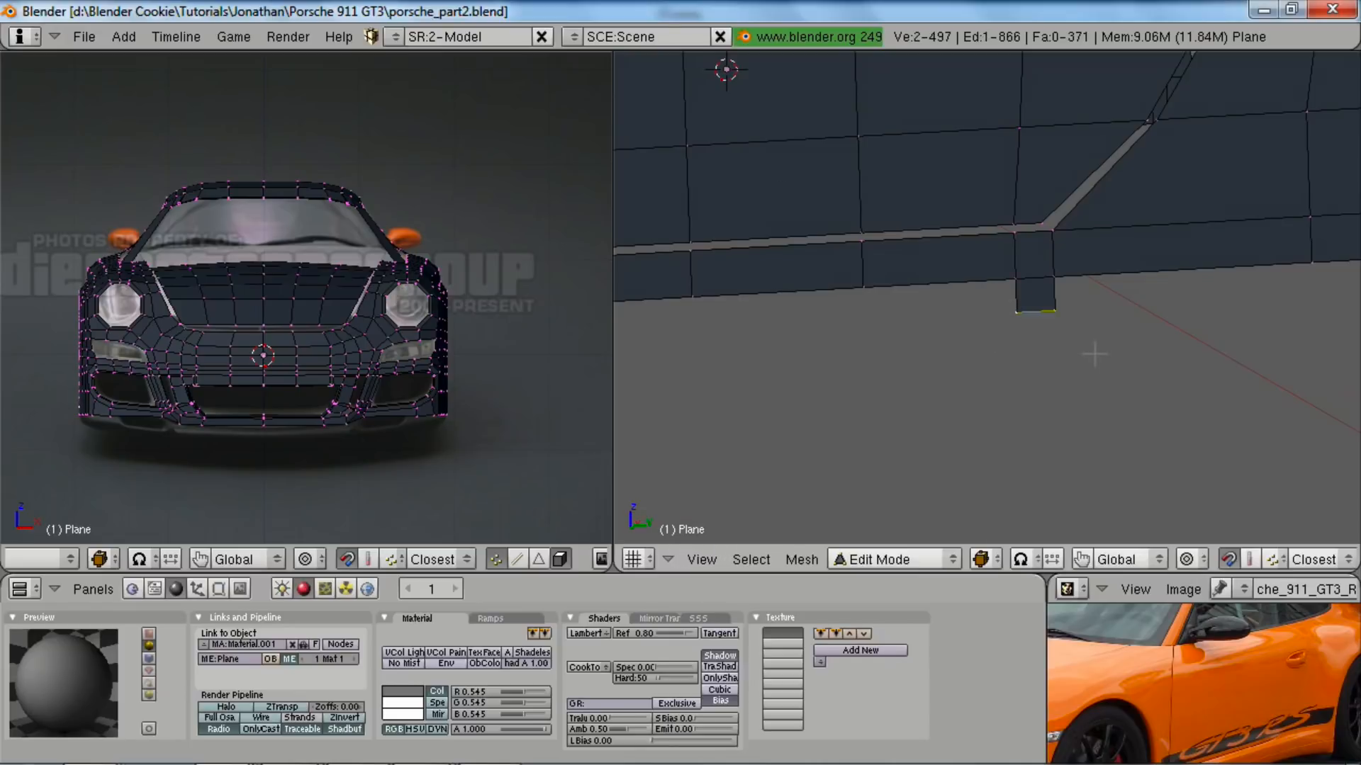
{"action": "key", "text": "x"}
{"action": "left_click", "coordinate": [1040, 227]}
{"action": "scroll", "coordinate": [978, 330], "scroll_direction": "down", "scroll_amount": 3}
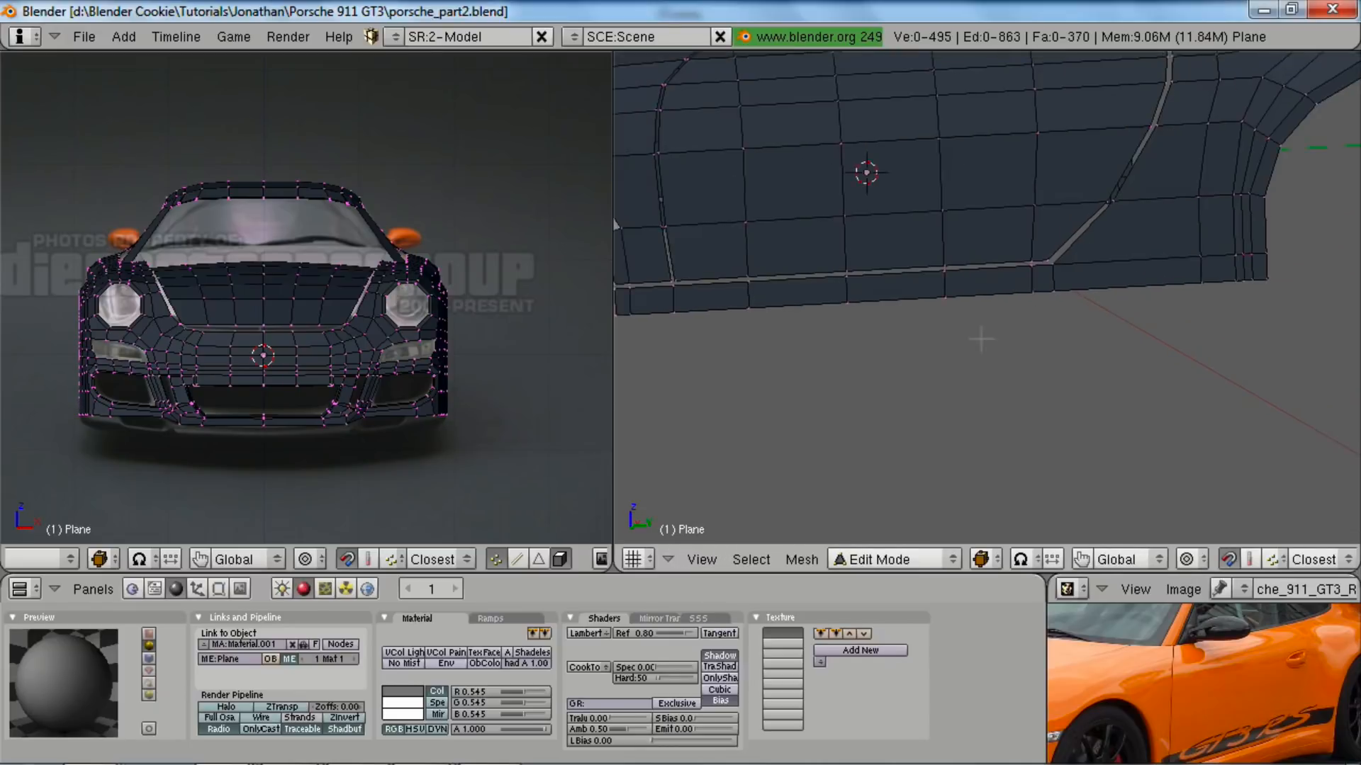
{"action": "key", "text": "a"}
{"action": "key", "text": "a"}
{"action": "mouse_move", "coordinate": [928, 321]}
{"action": "middle_mouse_down"}
{"action": "mouse_move", "coordinate": [975, 304]}
{"action": "mouse_move", "coordinate": [942, 334]}
{"action": "middle_mouse_up"}
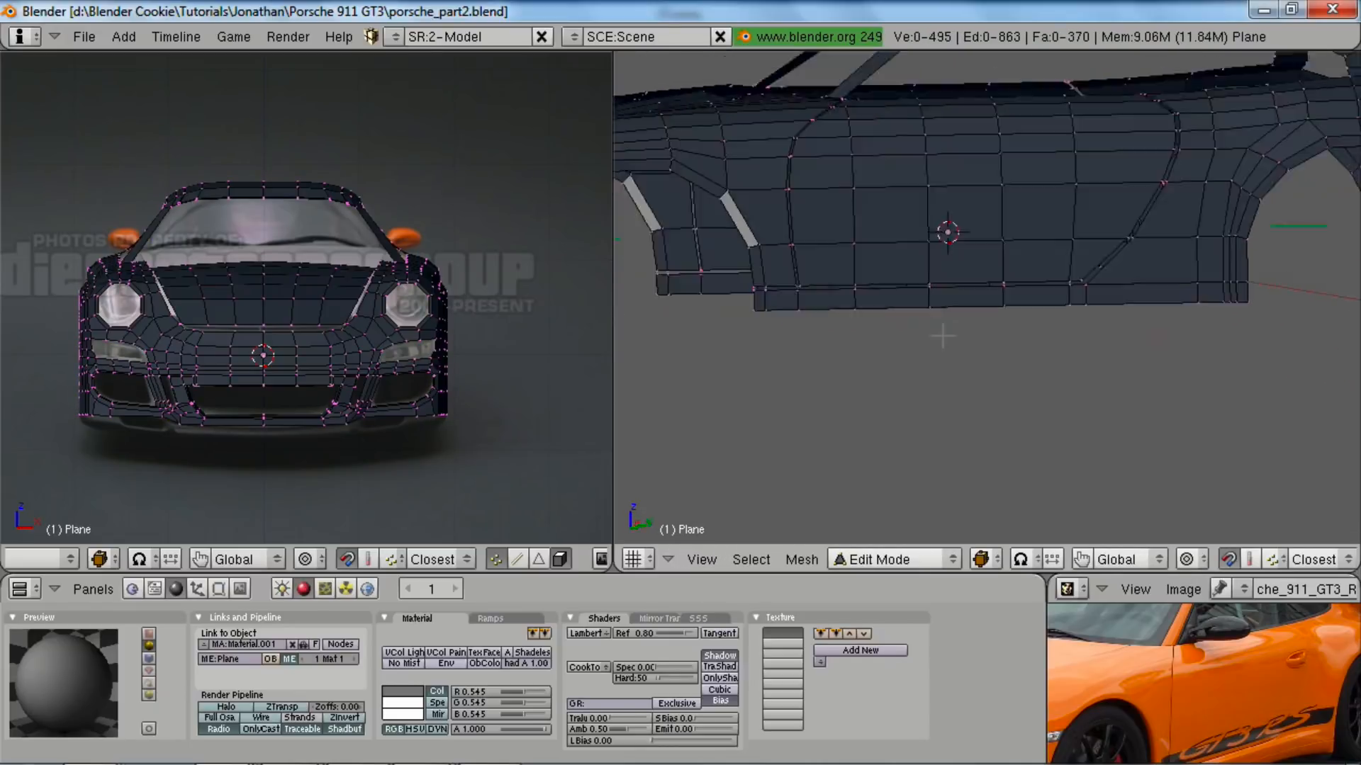
- Box-select the sill's lower vertices in the wireframe side view, and compare the sill with the enlarged reference photo
{"action": "key", "text": "KP_3"}
{"action": "key", "text": "z"}
{"action": "scroll", "coordinate": [914, 342], "scroll_direction": "up", "scroll_amount": 1}
{"action": "scroll", "coordinate": [1127, 368], "scroll_direction": "up", "scroll_amount": 2}
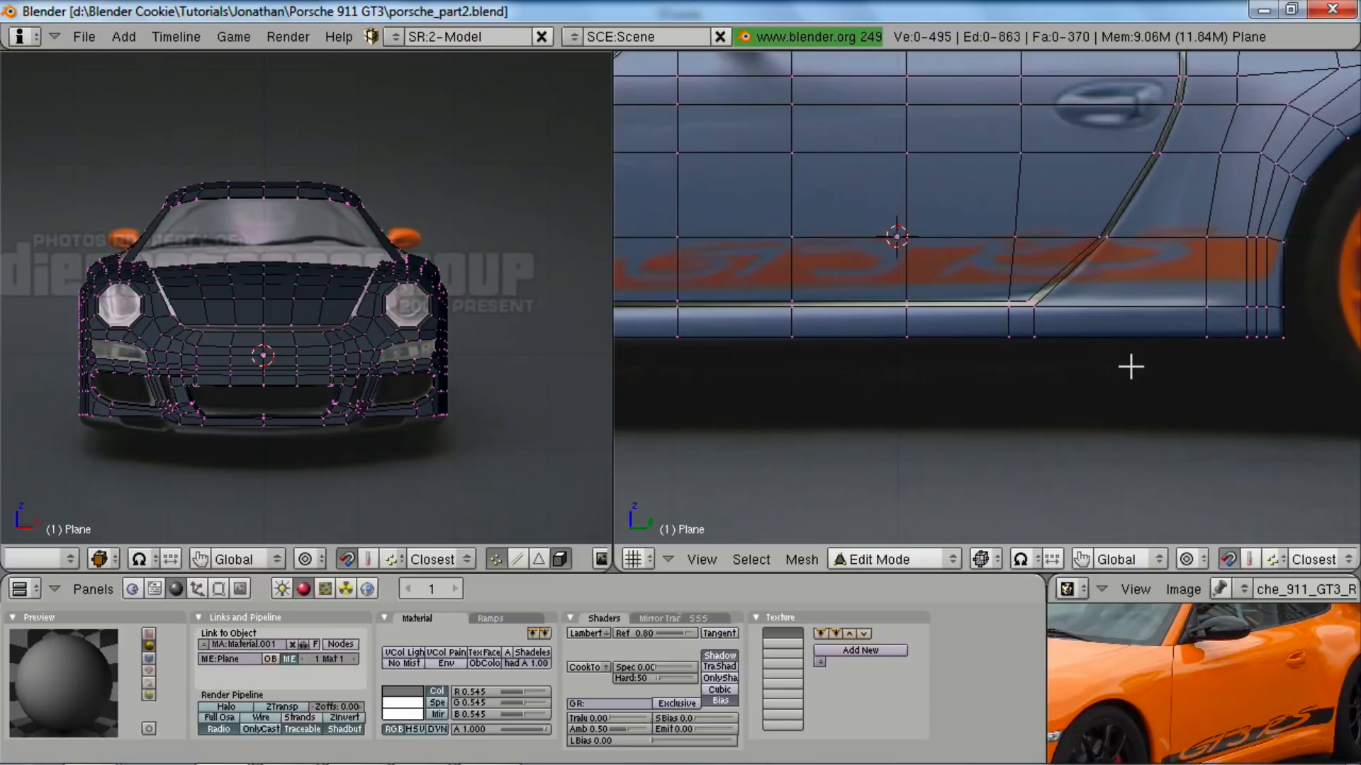
{"action": "scroll", "coordinate": [1112, 370], "scroll_direction": "down", "scroll_amount": 4}
{"action": "scroll", "coordinate": [1099, 337], "scroll_direction": "up", "scroll_amount": 1}
{"action": "key", "text": "b"}
{"action": "left_click_drag", "start_coordinate": [641, 305], "coordinate": [1078, 406]}
{"action": "scroll", "coordinate": [1049, 401], "scroll_direction": "up", "scroll_amount": 2}
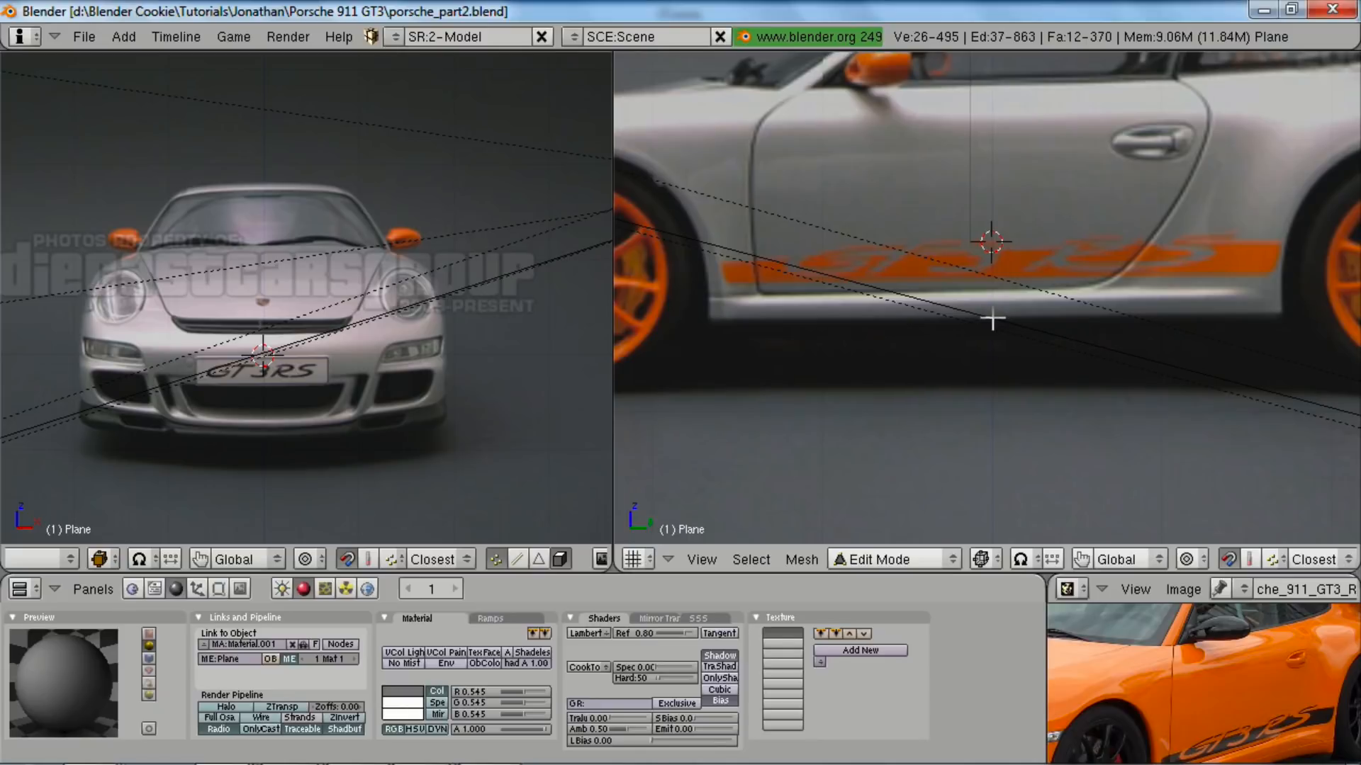
{"action": "key", "text": "ctrl+Up"}
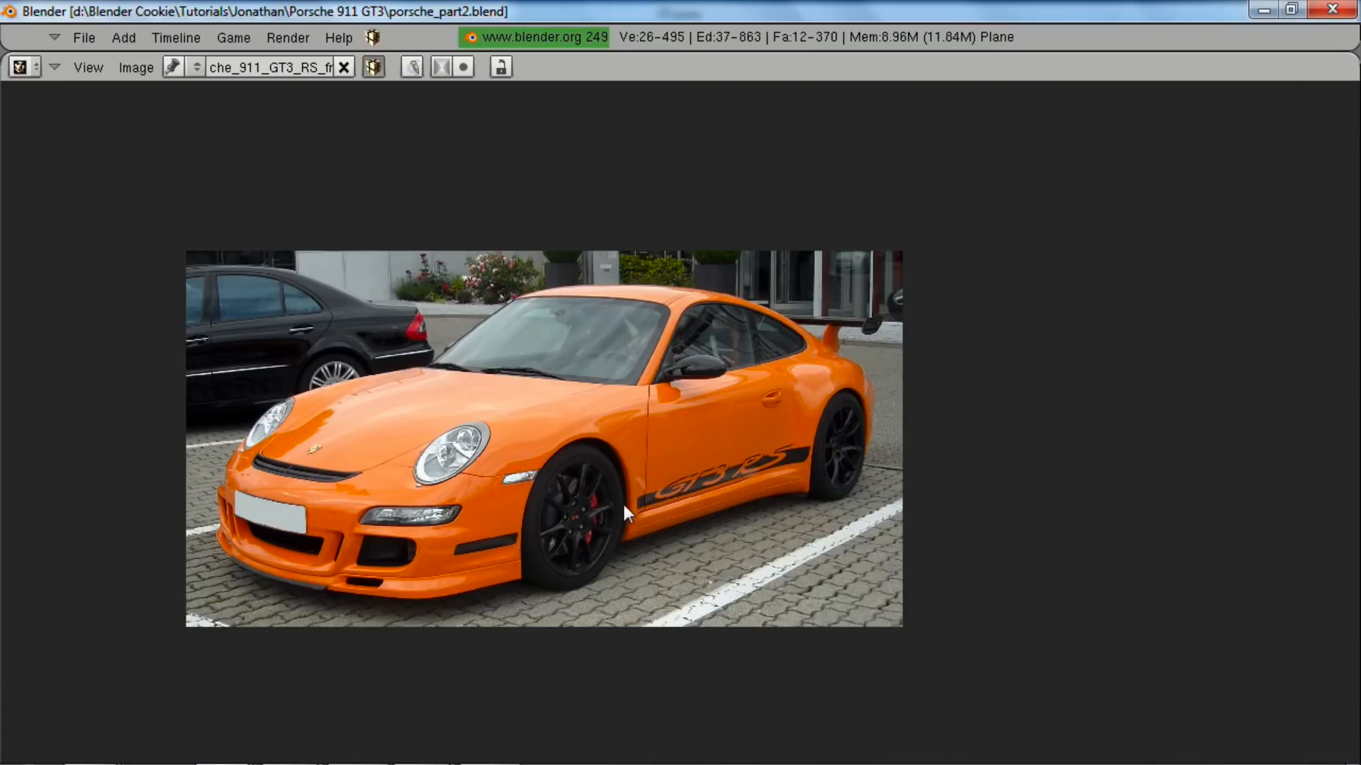
{"action": "key", "text": "ctrl+Up"}
{"action": "scroll", "coordinate": [829, 367], "scroll_direction": "up", "scroll_amount": 2}
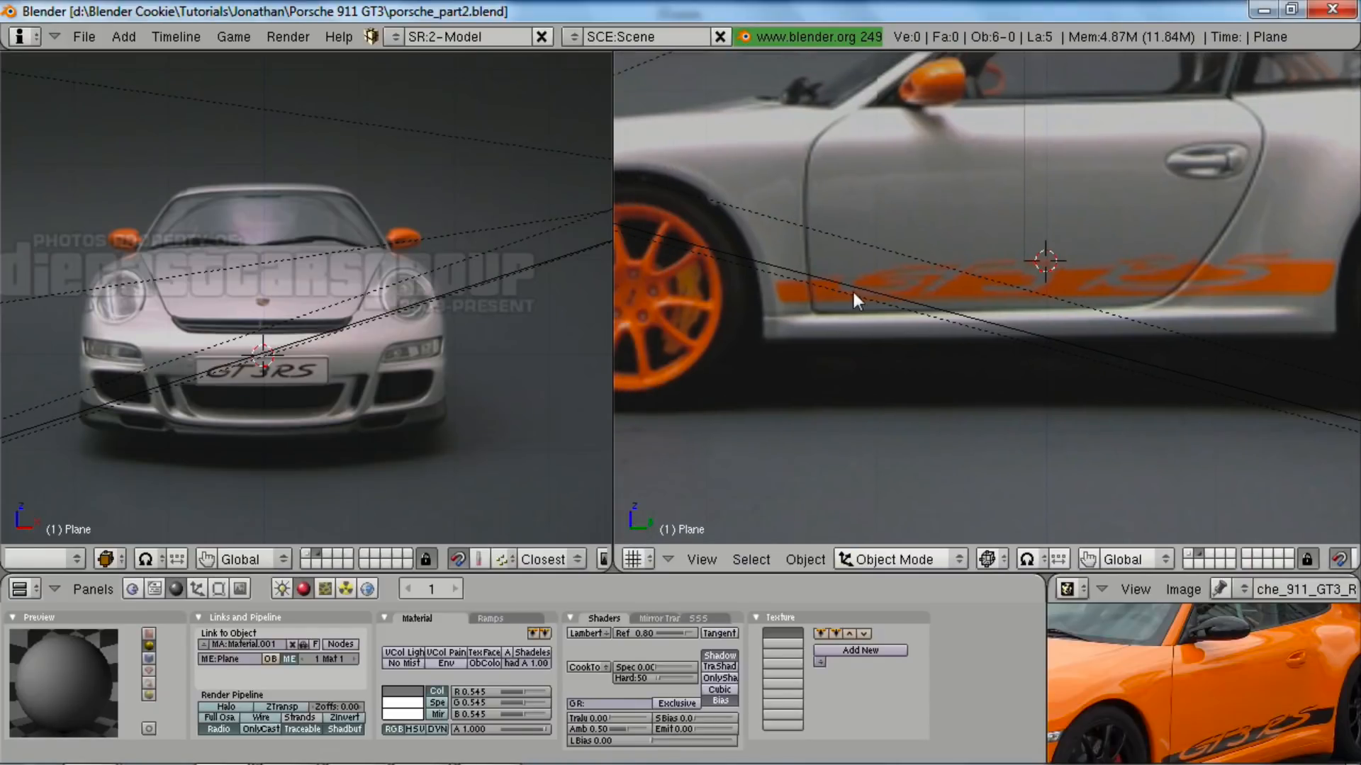
- Return to layer 1 and edit the body mesh, comparing the area behind the front wheel with the reference photo
{"action": "middle_click_drag", "start_coordinate": [967, 292], "coordinate": [945, 303]}
{"action": "key", "text": "1"}
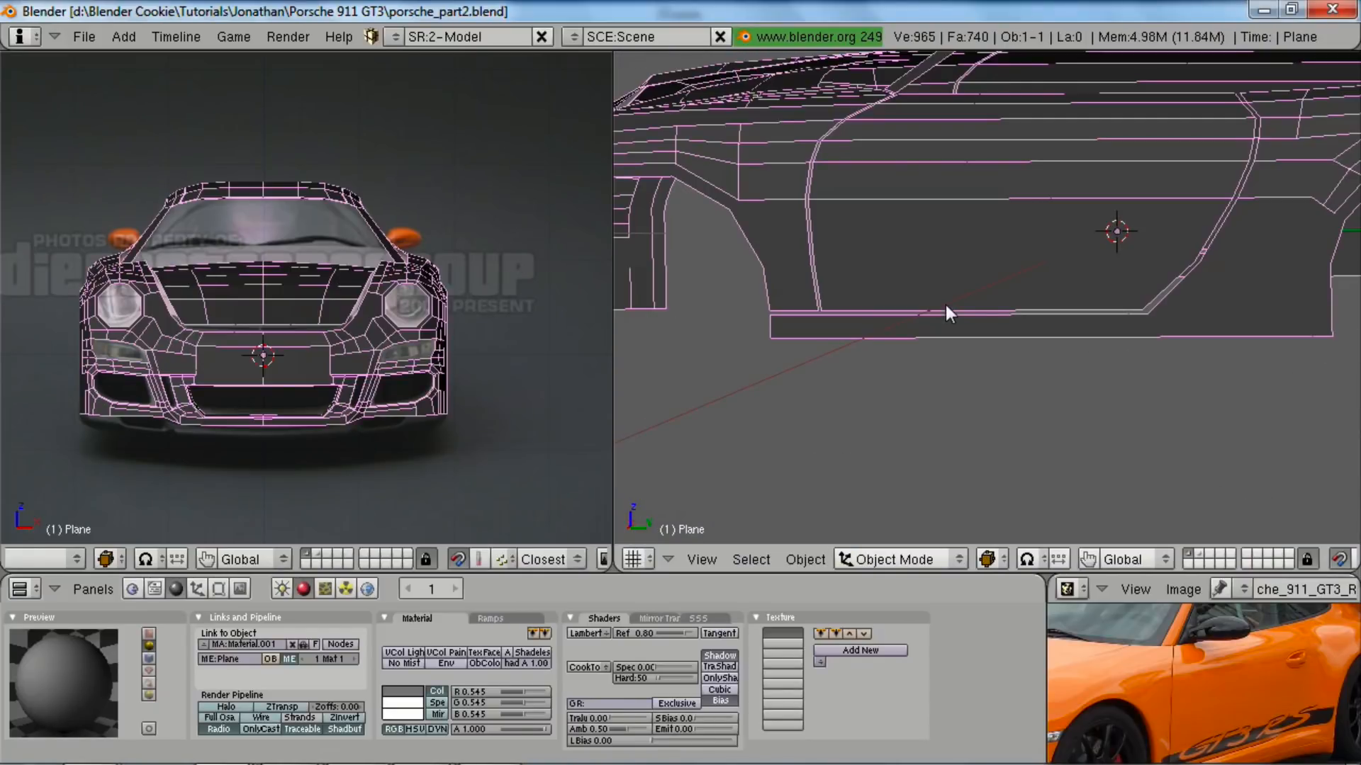
{"action": "key", "text": "KP_3"}
{"action": "key", "text": "Tab"}
{"action": "middle_click_drag", "start_coordinate": [1112, 283], "coordinate": [921, 347]}
{"action": "scroll", "coordinate": [923, 348], "scroll_direction": "down", "scroll_amount": 2}
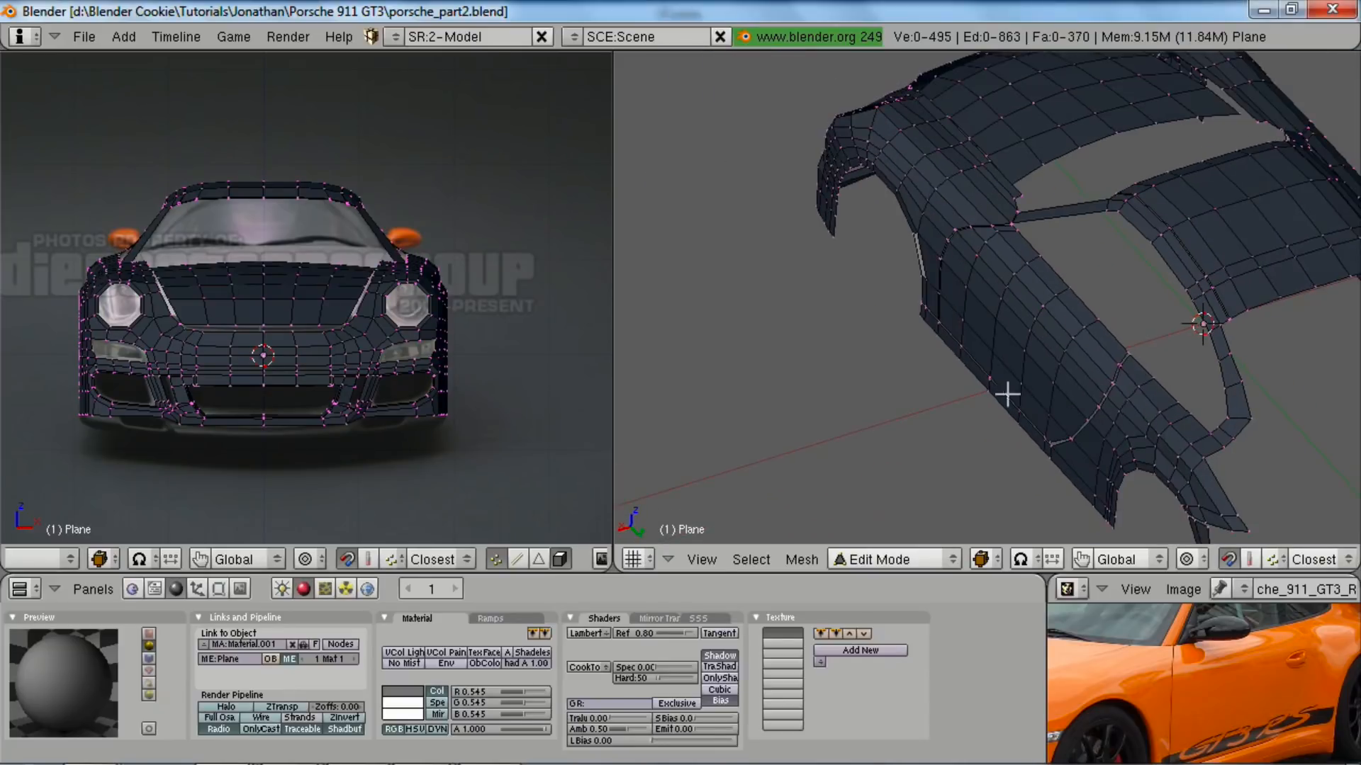
{"action": "middle_click_drag", "start_coordinate": [1008, 395], "coordinate": [1010, 328], "text": "shift"}
{"action": "key", "text": "ctrl+Up"}
{"action": "scroll", "coordinate": [674, 514], "scroll_direction": "up", "scroll_amount": 1}
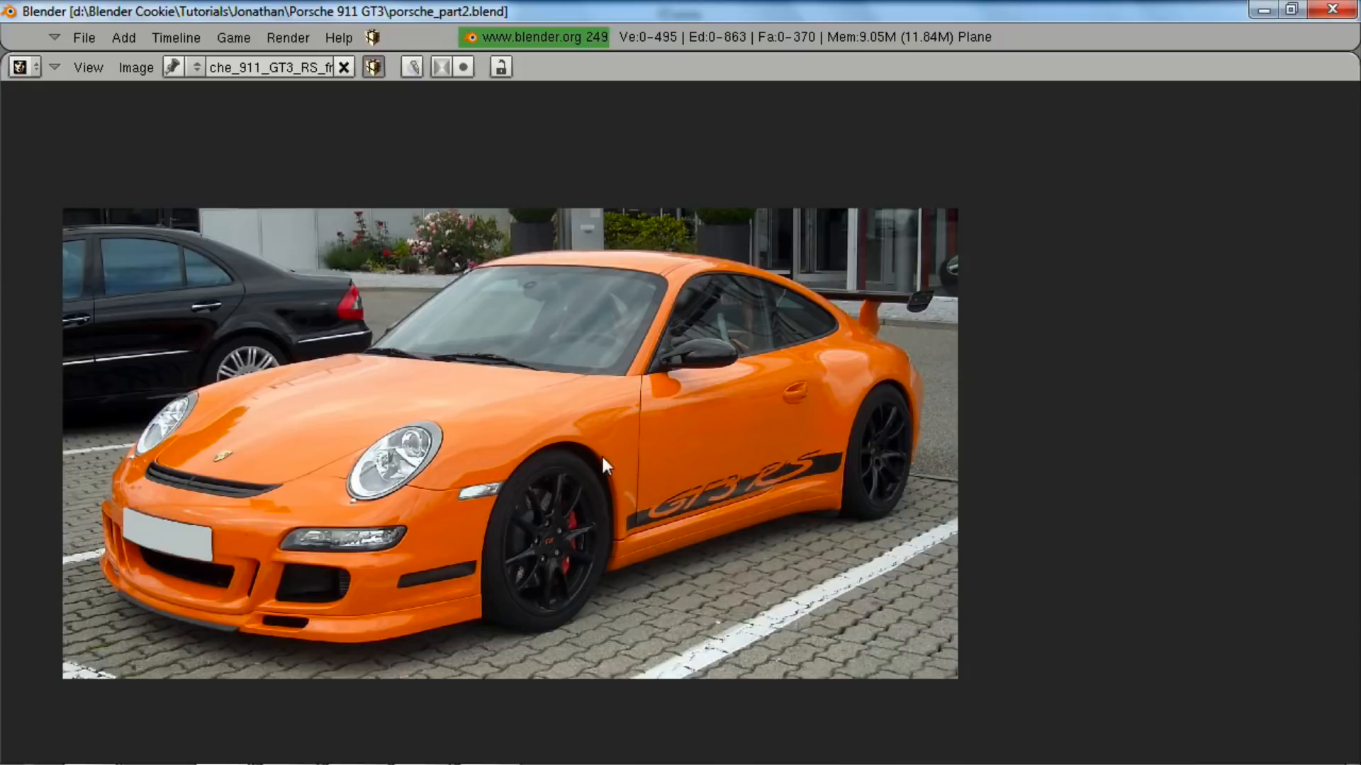
{"action": "key", "text": "ctrl+Down"}
{"action": "scroll", "coordinate": [899, 295], "scroll_direction": "up", "scroll_amount": 2}
{"action": "middle_click_drag", "start_coordinate": [899, 294], "coordinate": [947, 354]}
{"action": "scroll", "coordinate": [956, 380], "scroll_direction": "up", "scroll_amount": 1}
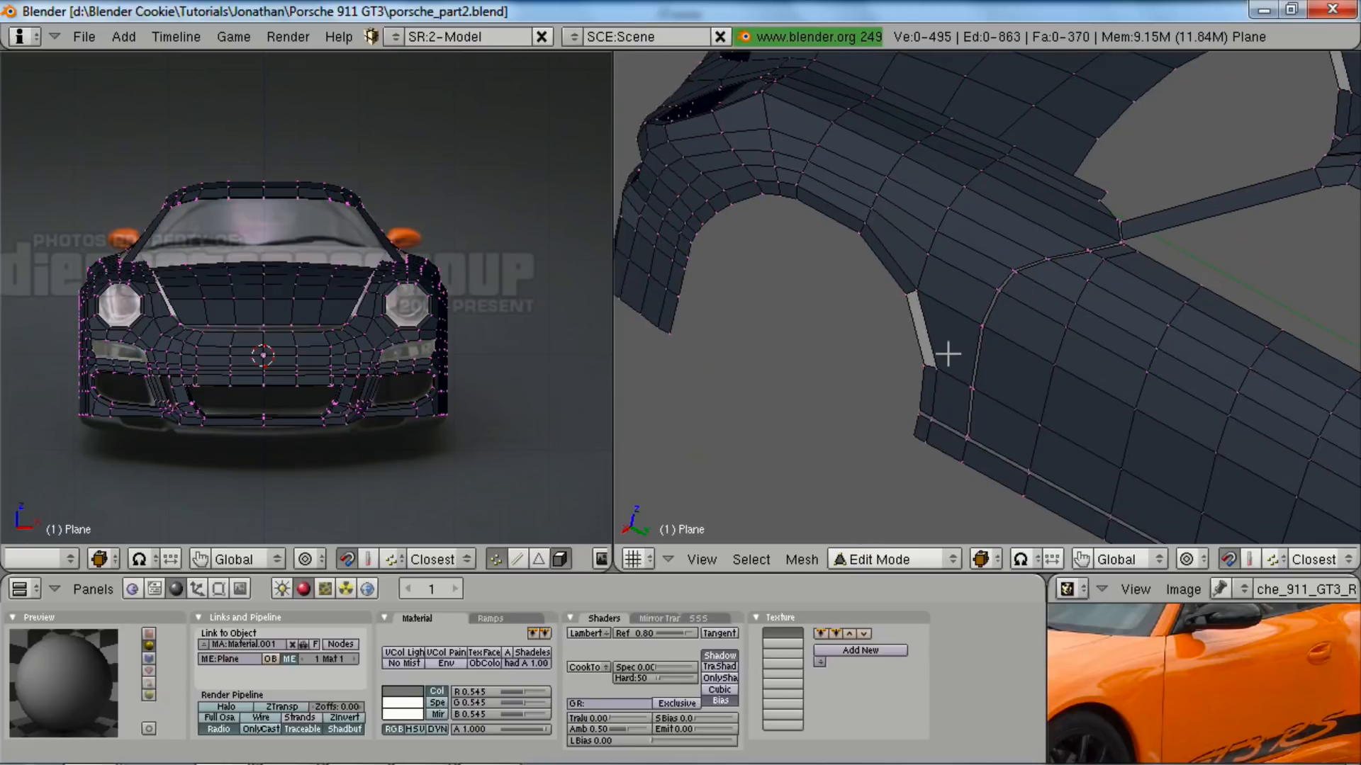
- Highlight the edge loops around the front wheel arch, compare the arch with the reference photo, and clear the selection
{"action": "right_click", "coordinate": [906, 321], "text": "alt"}
{"action": "scroll", "coordinate": [424, 349], "scroll_direction": "up", "scroll_amount": 3}
{"action": "right_click", "coordinate": [902, 265], "text": "alt+shift"}
{"action": "middle_click_drag", "start_coordinate": [837, 372], "coordinate": [1063, 375]}
{"action": "key", "text": "ctrl+Up"}
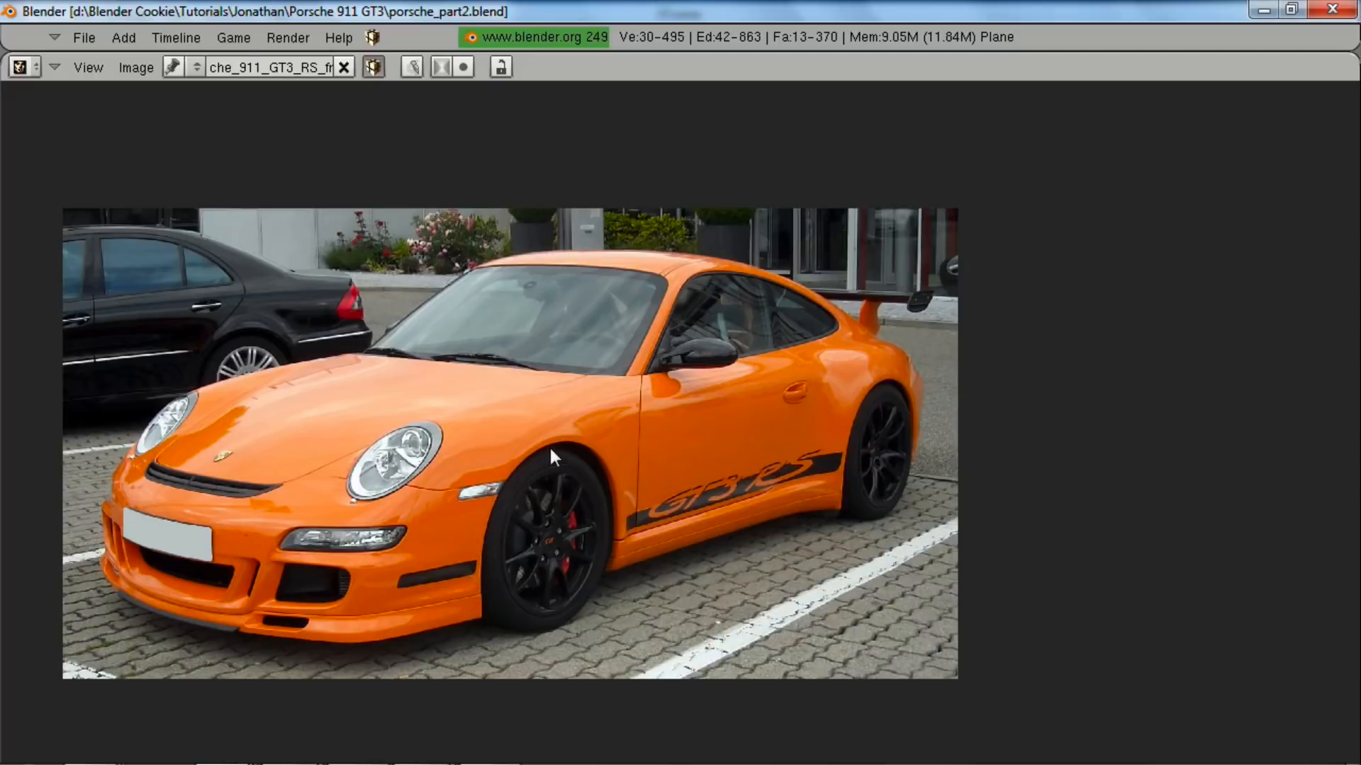
{"action": "key", "text": "ctrl+Down"}
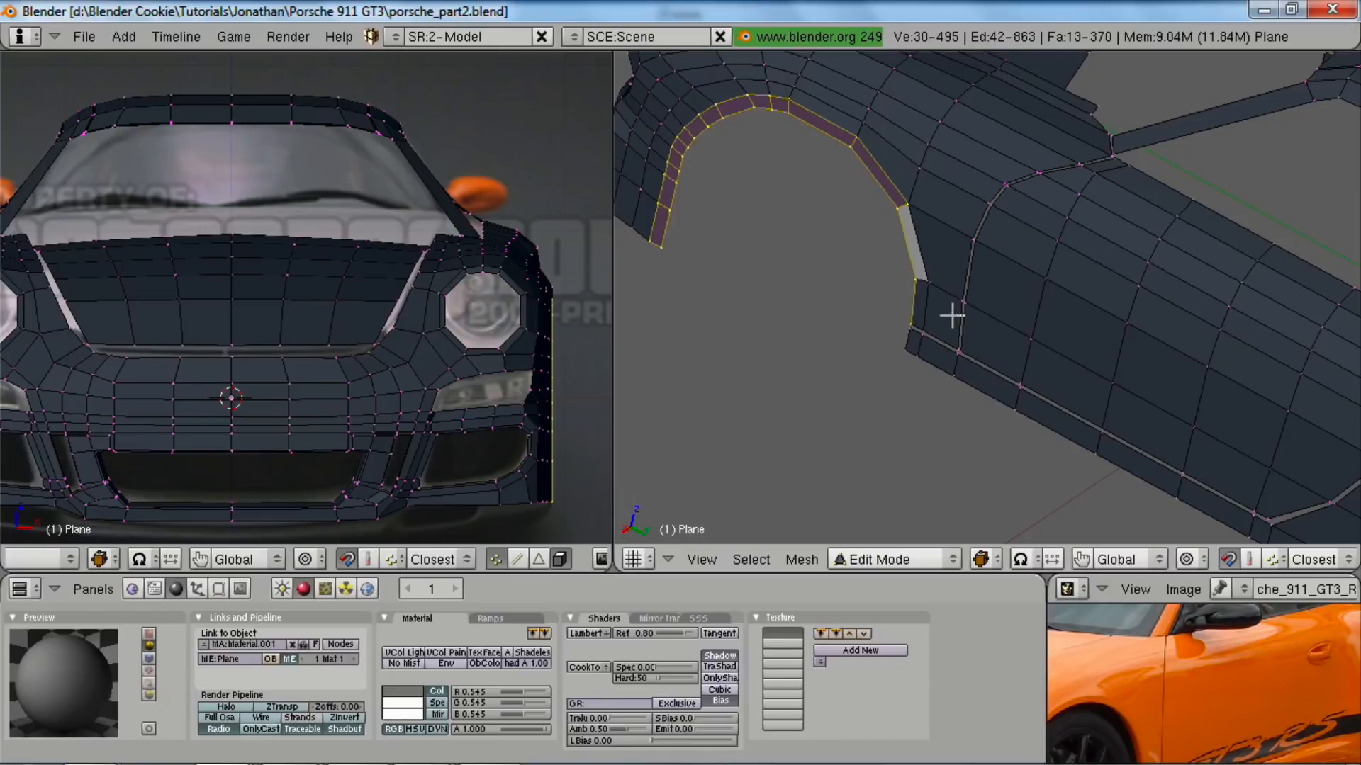
{"action": "key", "text": "a"}
{"action": "middle_click_drag", "start_coordinate": [956, 291], "coordinate": [952, 331], "text": "shift"}
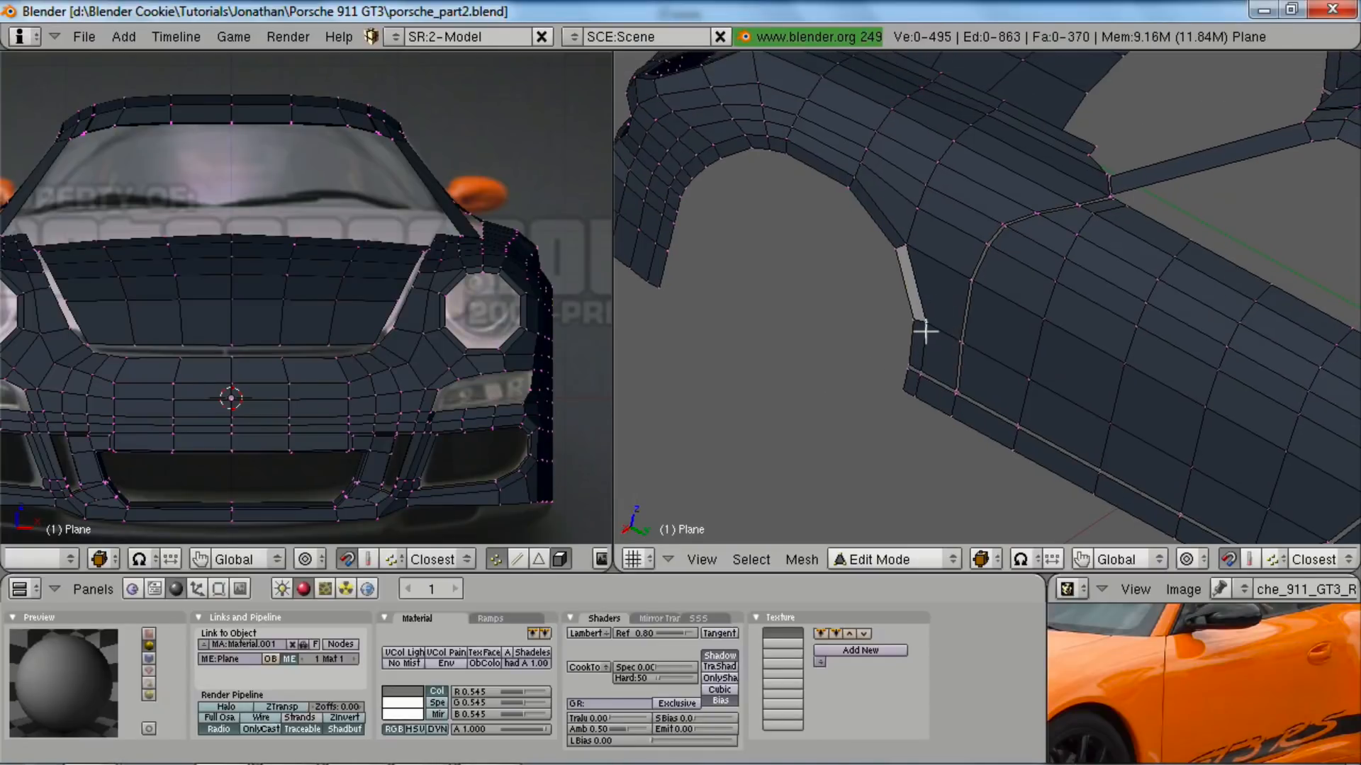
- Try a vertical loop cut through the fender between the front wheel arch and the door seam, and undo it
{"action": "key", "text": "KP_3"}
{"action": "key", "text": "ctrl+r"}
{"action": "left_click", "coordinate": [905, 291]}
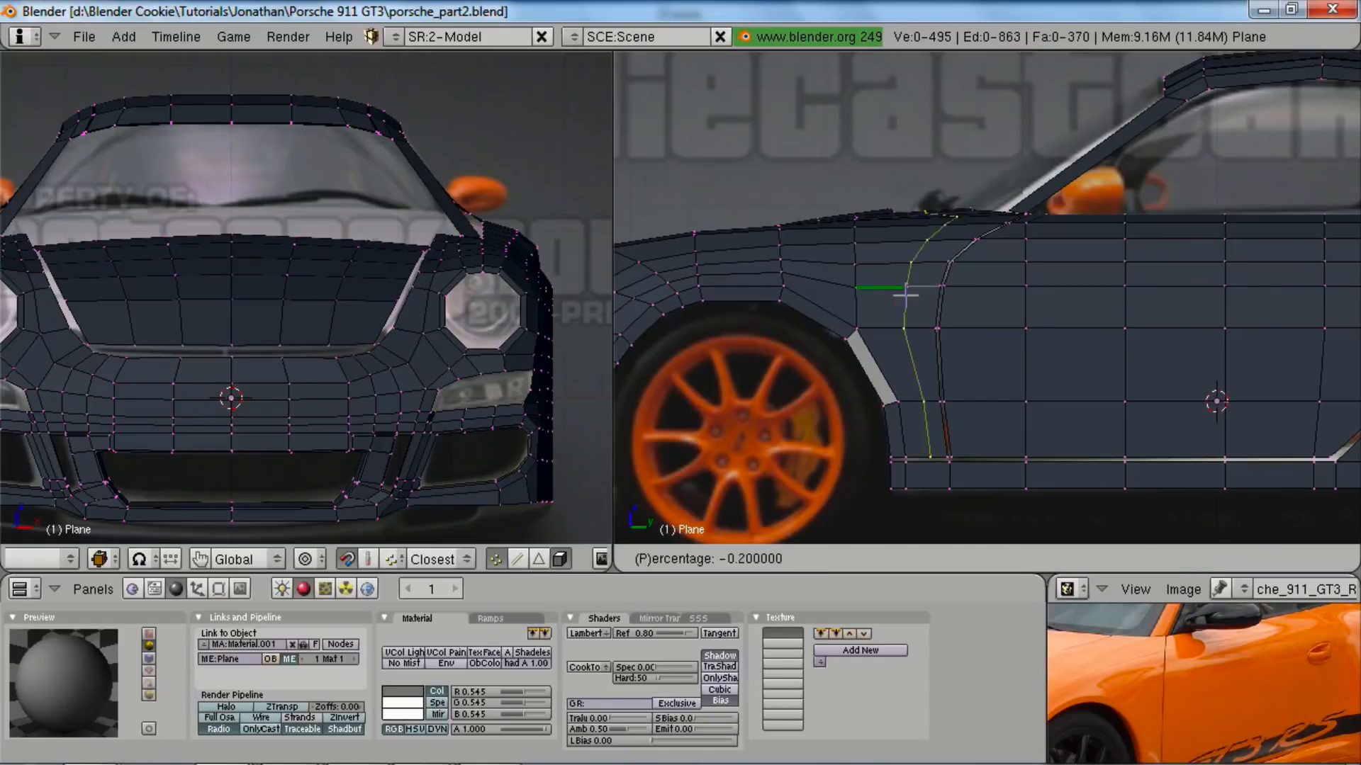
{"action": "left_click", "coordinate": [881, 293]}
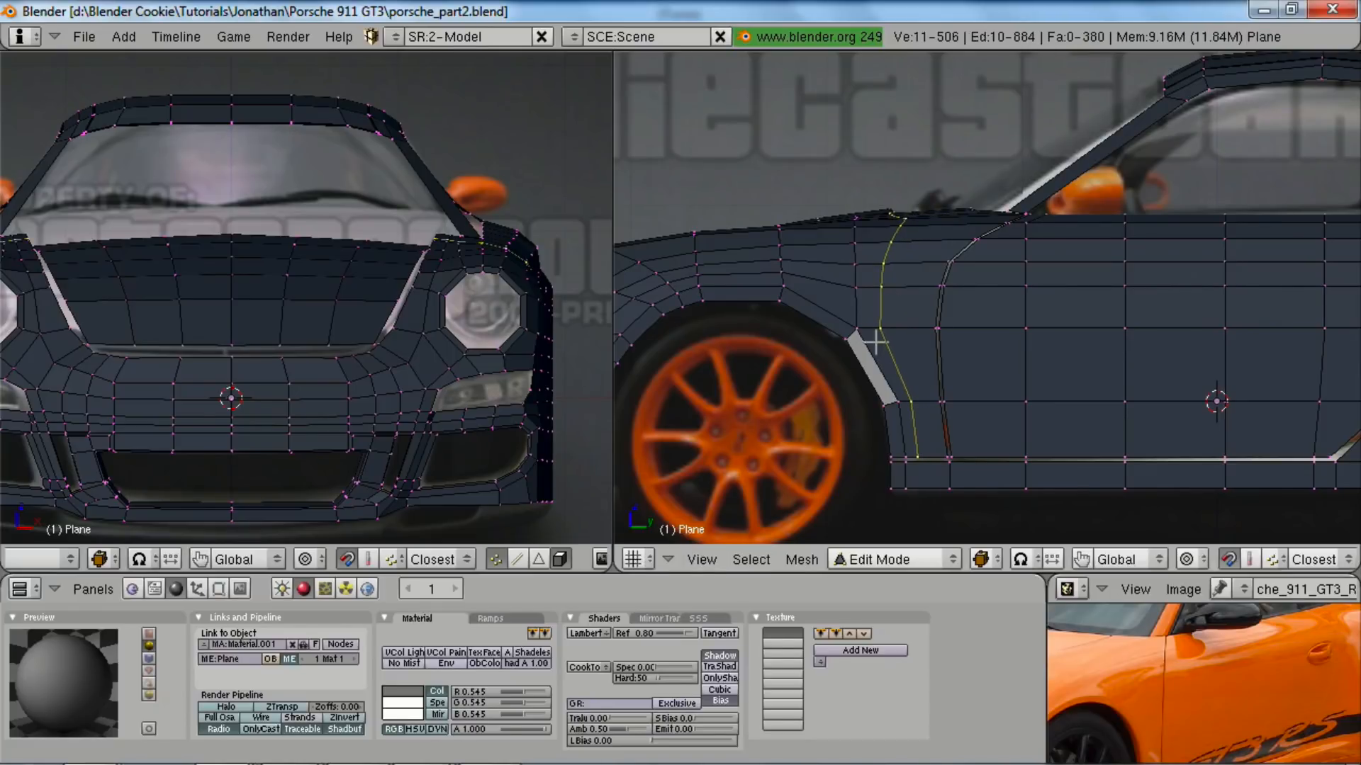
{"action": "scroll", "coordinate": [913, 376], "scroll_direction": "up", "scroll_amount": 2}
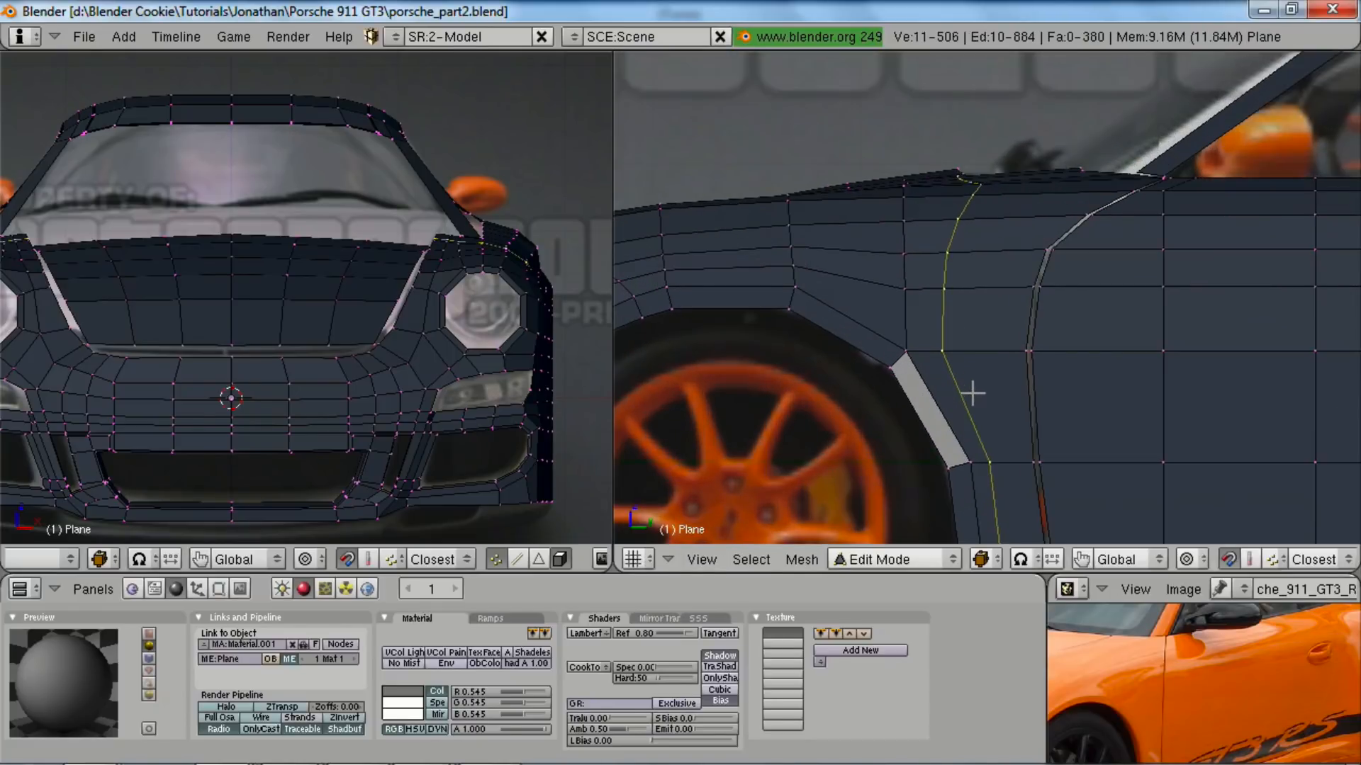
{"action": "scroll", "coordinate": [972, 394], "scroll_direction": "down", "scroll_amount": 2}
{"action": "key", "text": "ctrl+z"}
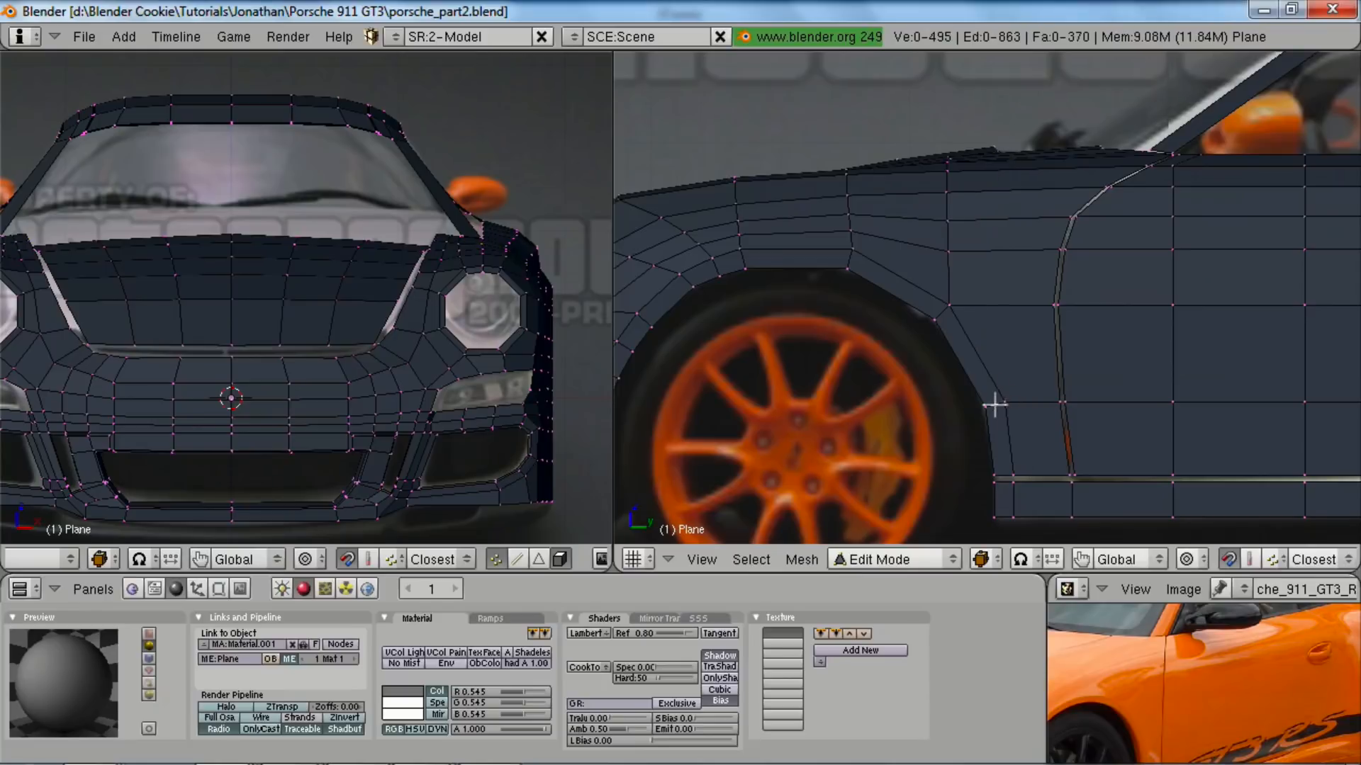
- Edge-slide the loop around the front wheel arch away from the wheel, widening the strip along the arch
{"action": "key", "text": "z"}
{"action": "middle_click_drag", "start_coordinate": [985, 359], "coordinate": [1078, 287], "text": "shift"}
{"action": "right_click", "coordinate": [1022, 214], "text": "alt"}
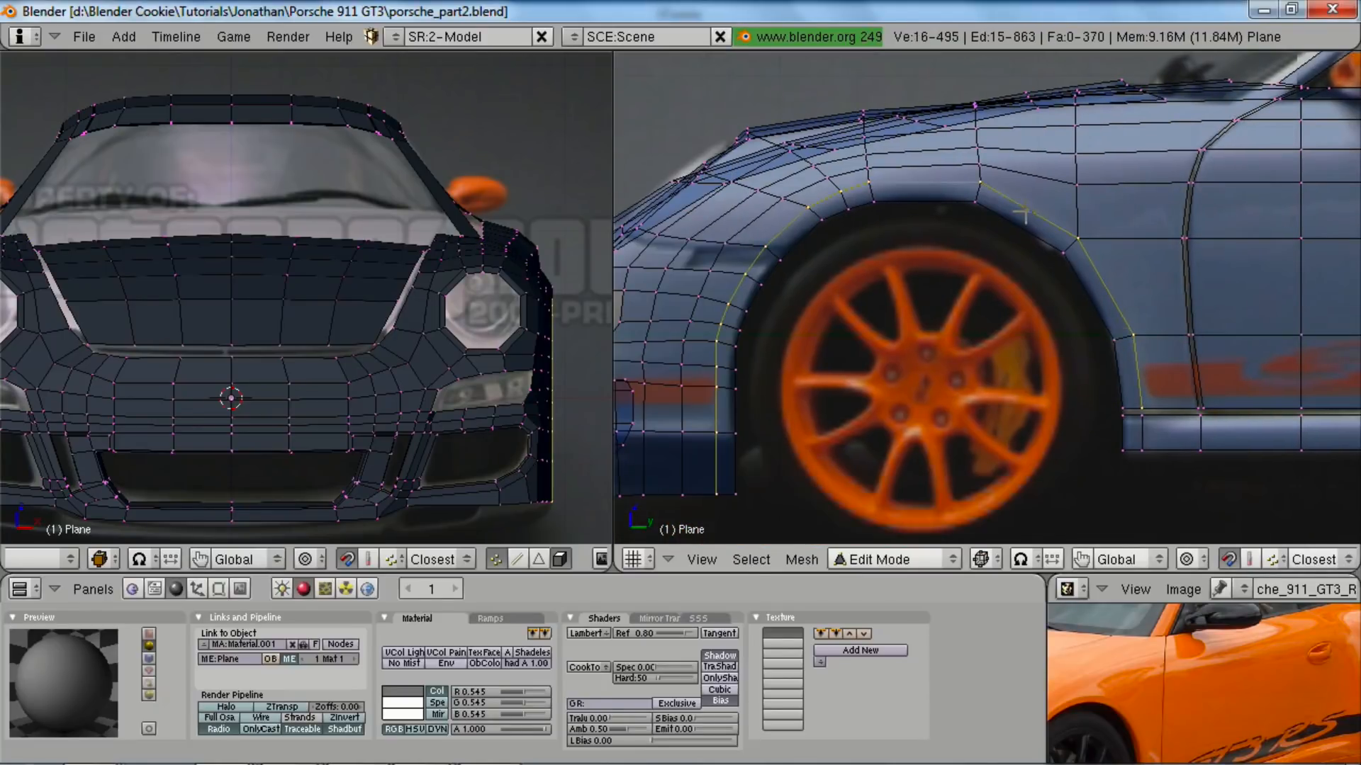
{"action": "key", "text": "ctrl+e"}
{"action": "left_click", "coordinate": [1228, 411]}
{"action": "right_click", "coordinate": [1060, 213], "text": "alt"}
{"action": "key", "text": "ctrl+e"}
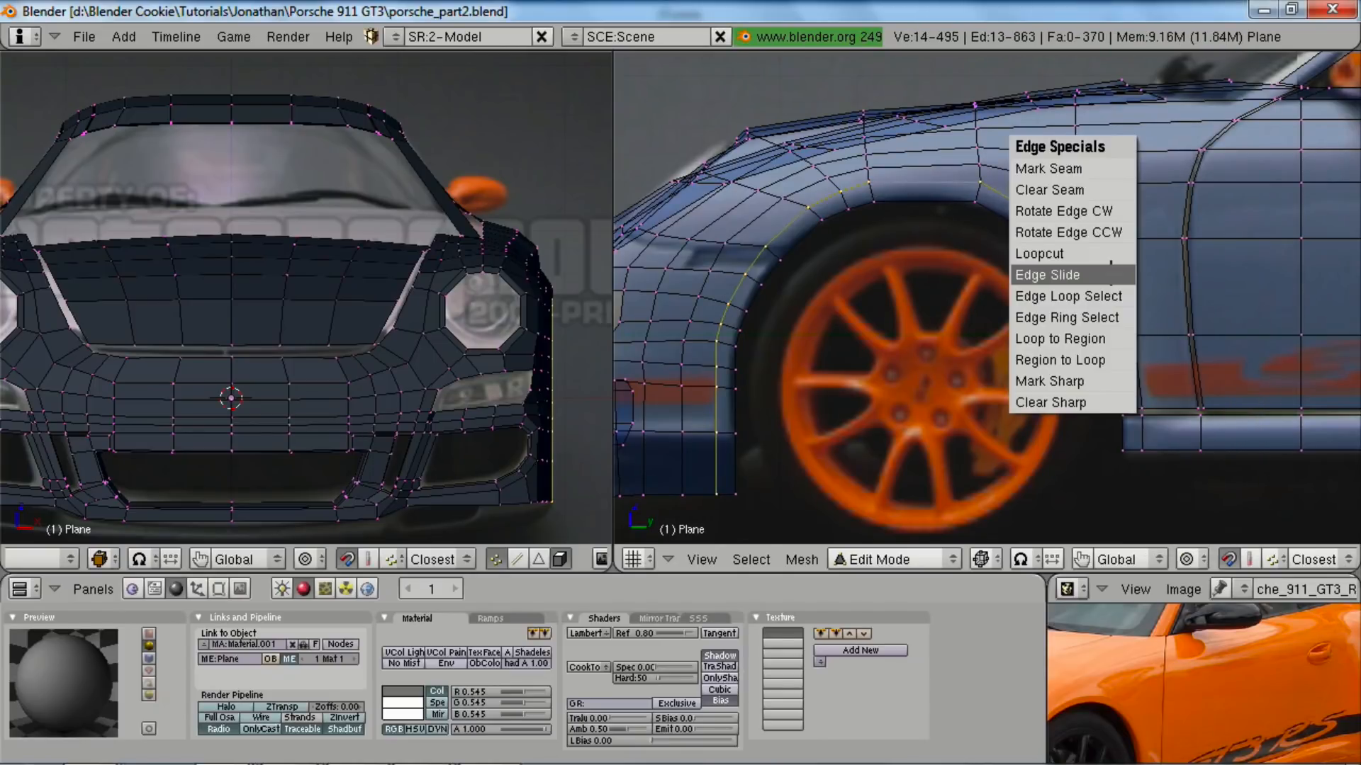
{"action": "left_click", "coordinate": [1111, 271]}
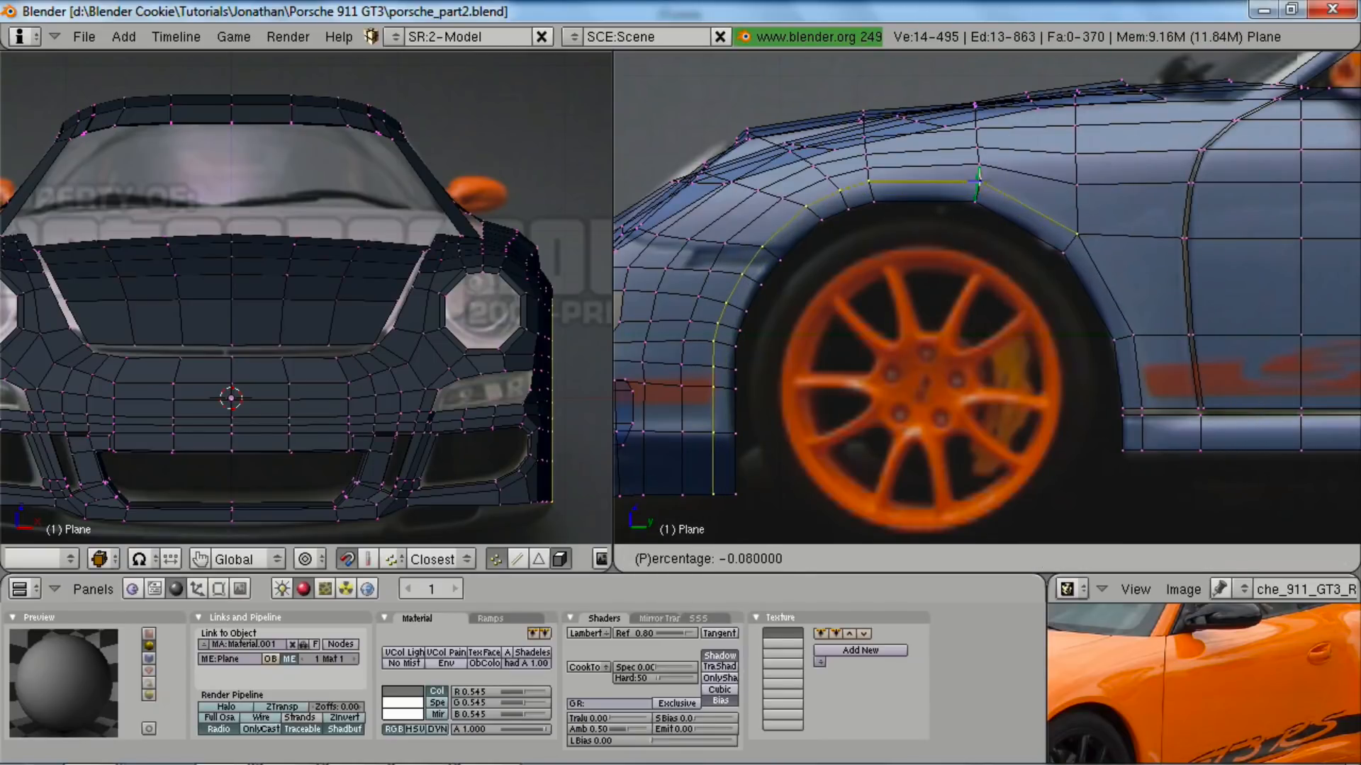
{"action": "left_click", "coordinate": [1137, 326]}
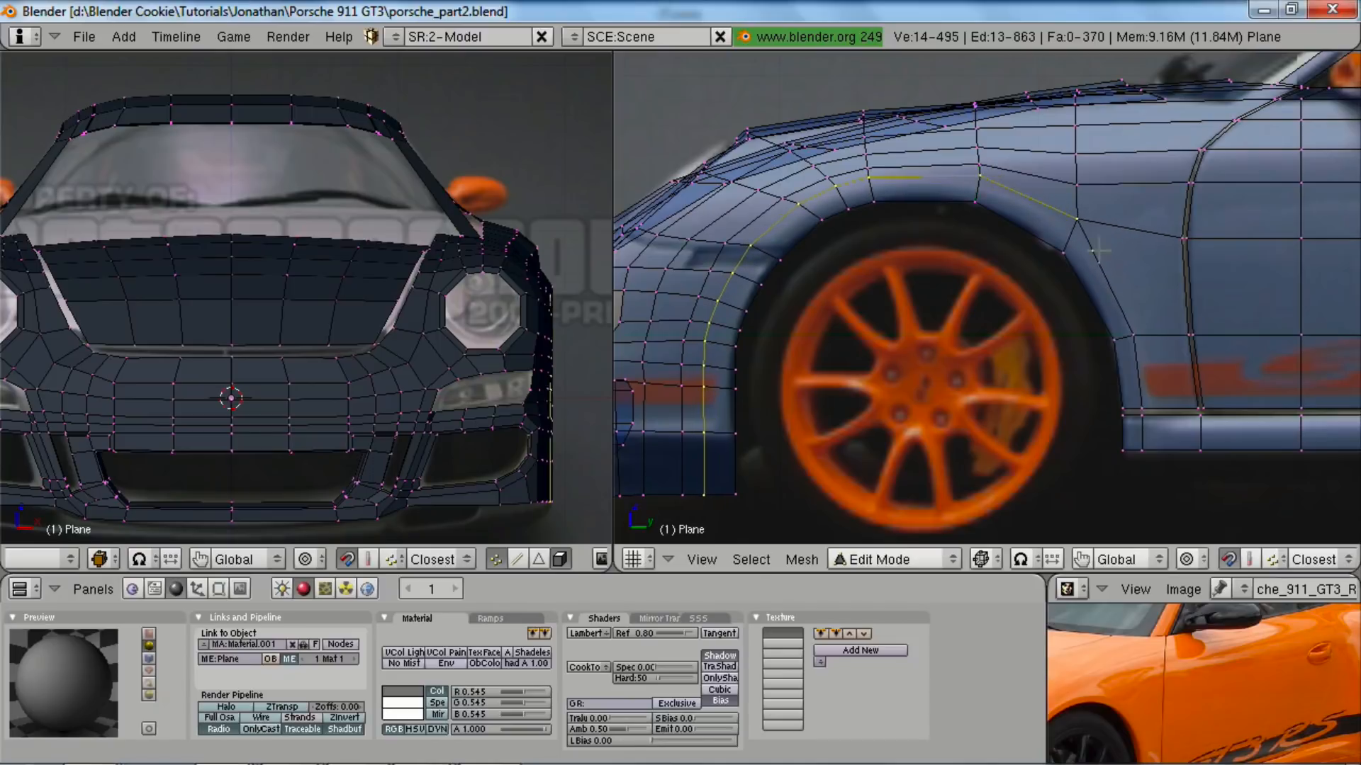
- Edge-slide the short loop sections behind the front wheel toward the door seam to match the widened arch strip
{"action": "key", "text": "a"}
{"action": "right_click", "coordinate": [1130, 346], "text": "alt"}
{"action": "key", "text": "ctrl+e"}
{"action": "left_click", "coordinate": [1132, 381]}
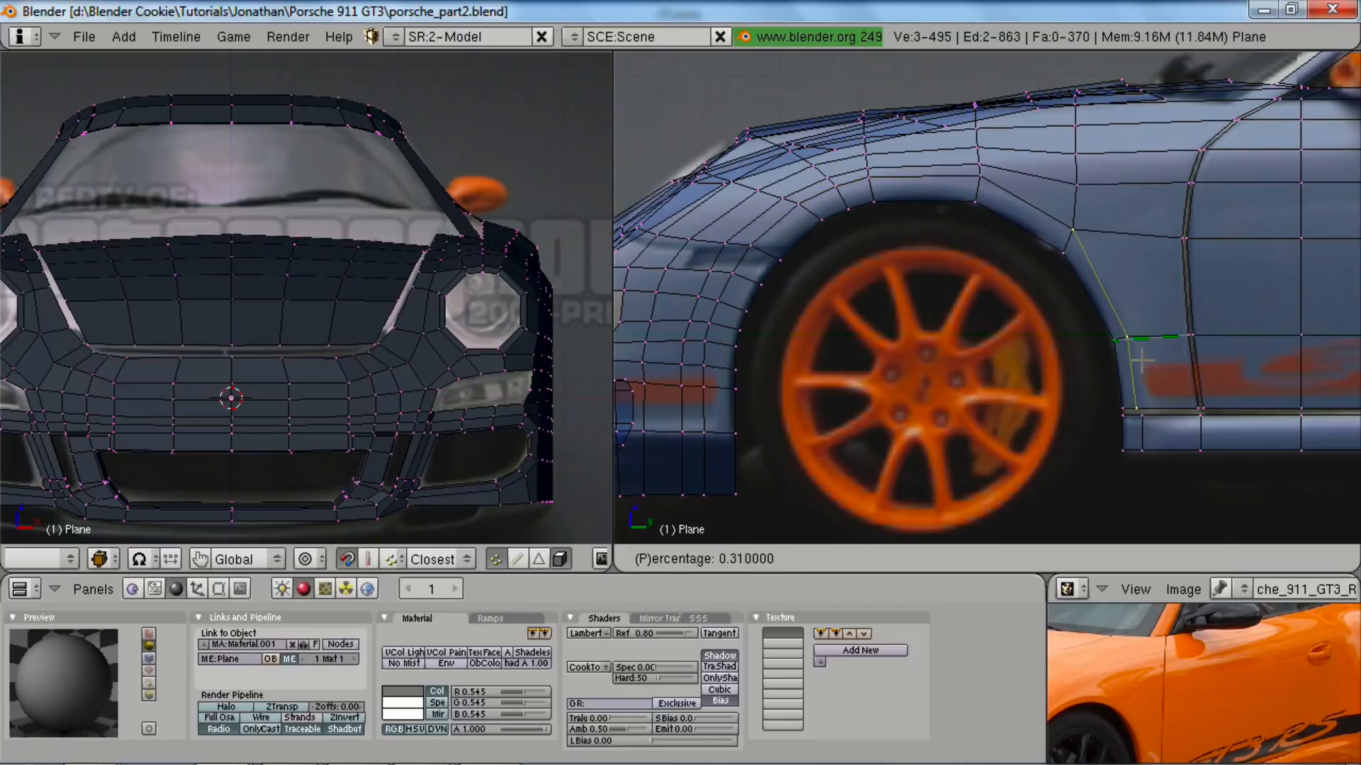
{"action": "left_click", "coordinate": [1151, 363]}
{"action": "right_click", "coordinate": [1075, 215], "text": "shift"}
{"action": "key", "text": "ctrl+e"}
{"action": "left_click", "coordinate": [1078, 304]}
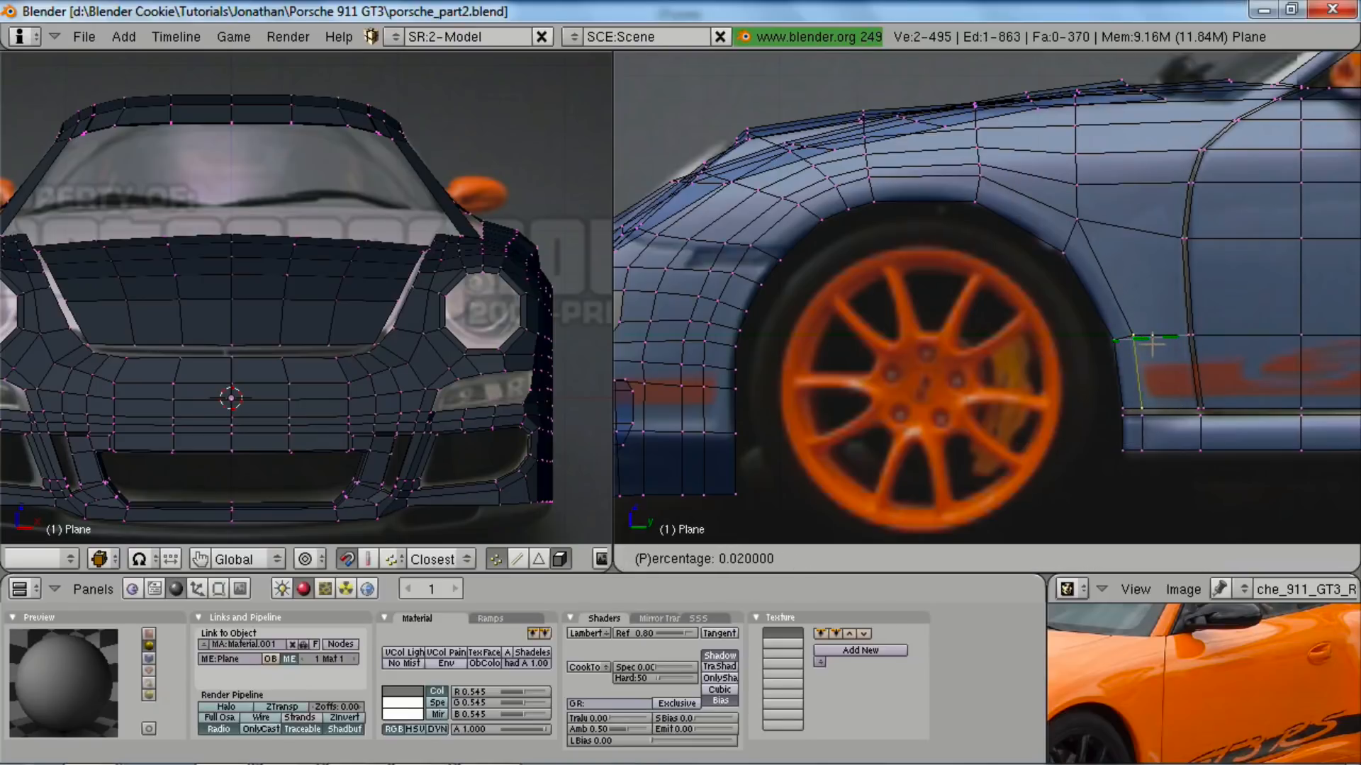
{"action": "left_click", "coordinate": [1149, 343]}
- Add one loop cut around the front wheel arch through the middle of the widened strip
{"action": "key", "text": "ctrl+r"}
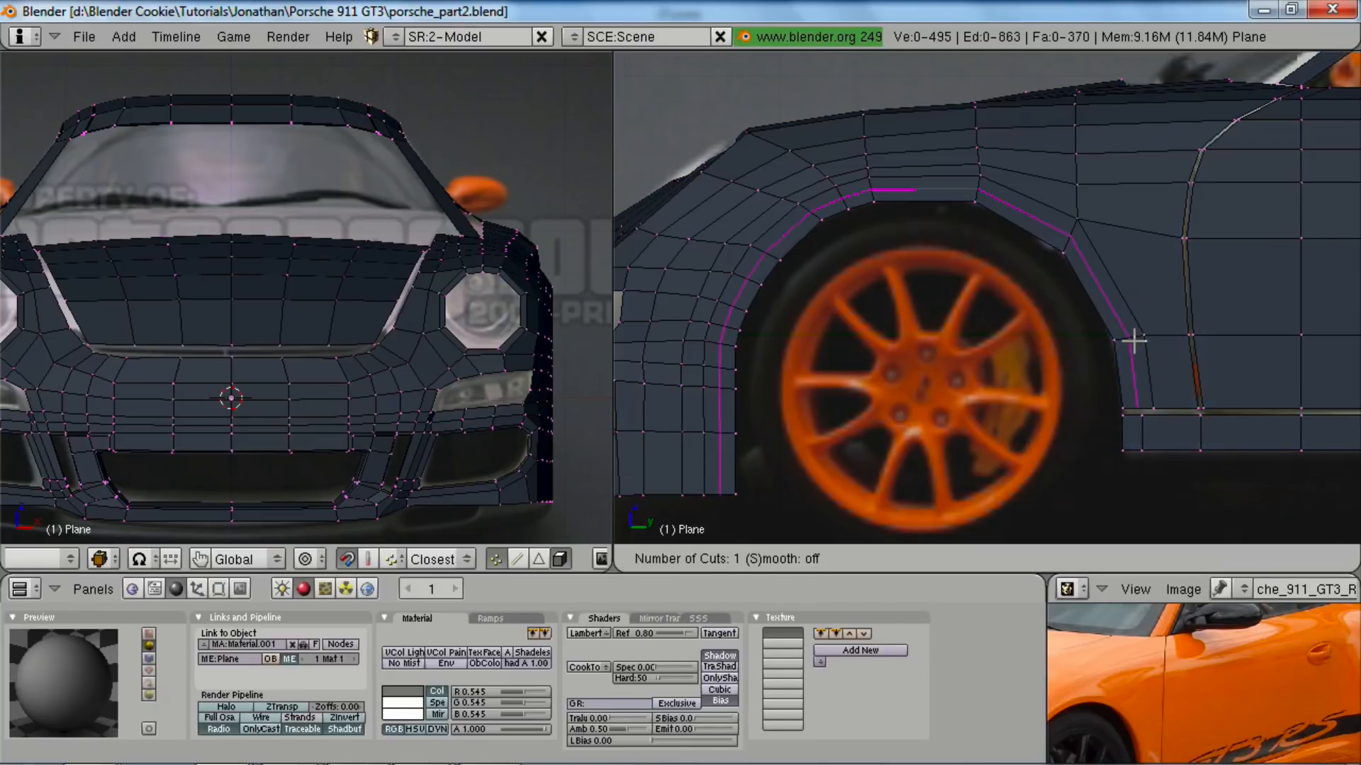
{"action": "left_click", "coordinate": [1134, 341]}
{"action": "left_click", "coordinate": [1137, 344]}
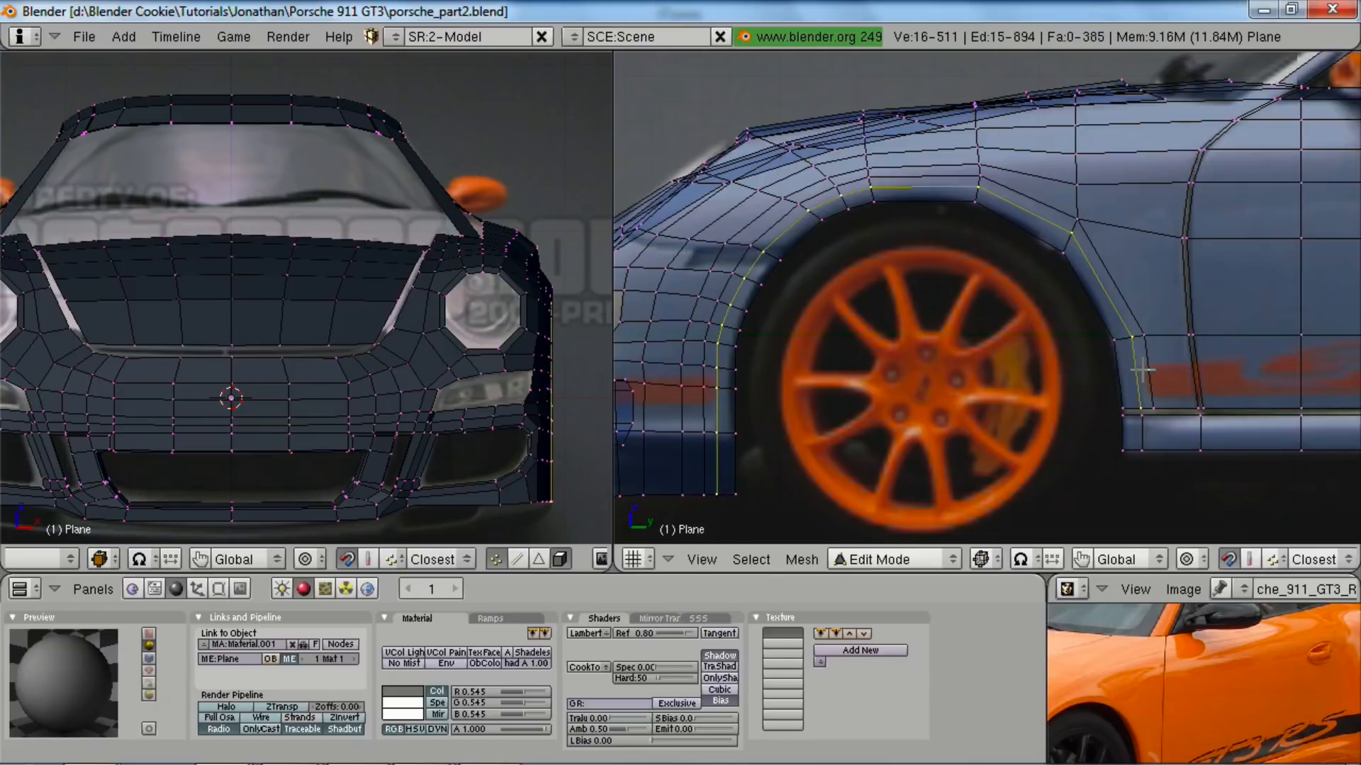
- Select the vertices running from the door seam's lower front up over the front wheel arch, and move them along X
{"action": "right_click", "coordinate": [1154, 398], "text": "shift"}
{"action": "key", "text": "z"}
{"action": "mouse_move", "coordinate": [1145, 316]}
{"action": "middle_mouse_down"}
{"action": "mouse_move", "coordinate": [1112, 322]}
{"action": "mouse_move", "coordinate": [1142, 353]}
{"action": "middle_mouse_up"}
{"action": "key", "text": "b"}
{"action": "left_click_drag", "start_coordinate": [1149, 345], "coordinate": [1154, 353]}
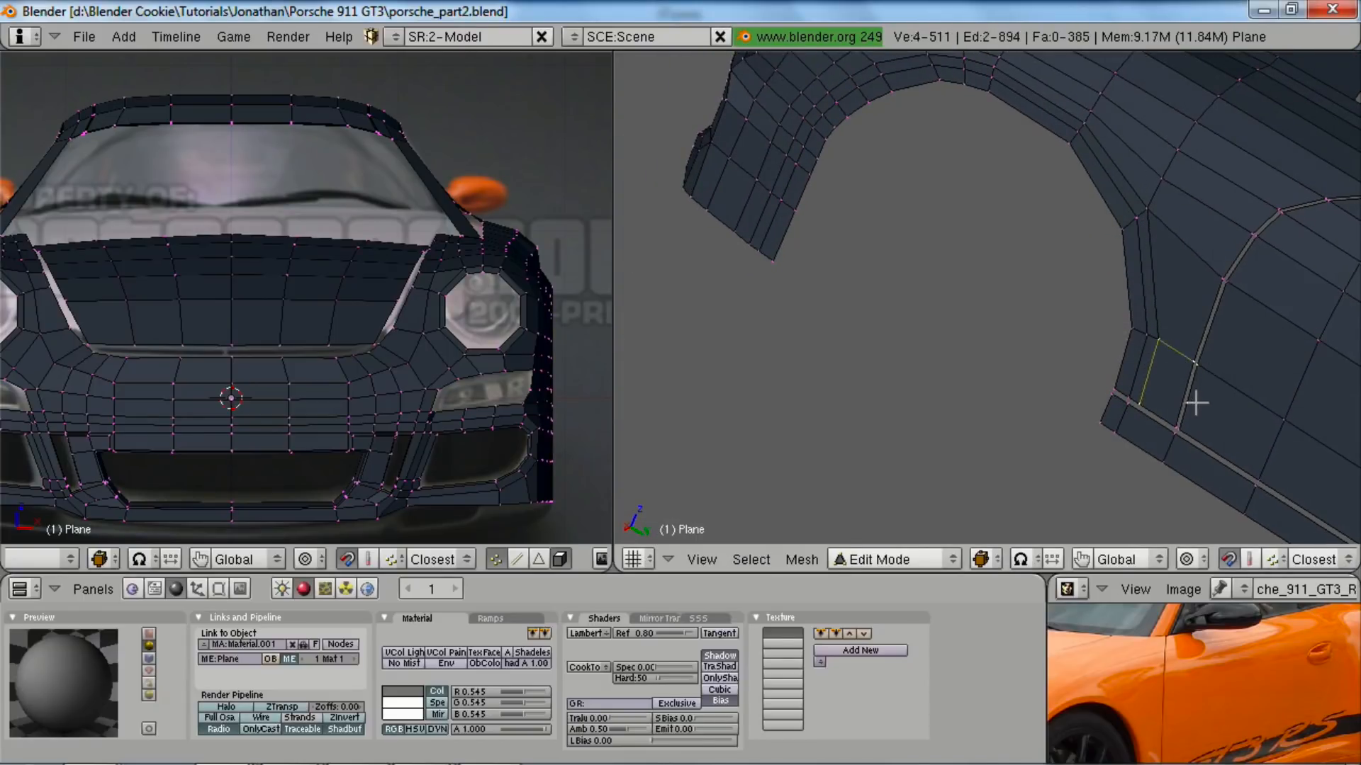
{"action": "right_click", "coordinate": [1176, 424], "text": "shift"}
{"action": "right_click", "coordinate": [1175, 423], "text": "shift"}
{"action": "middle_click_drag", "start_coordinate": [1176, 423], "coordinate": [1107, 469], "text": "shift"}
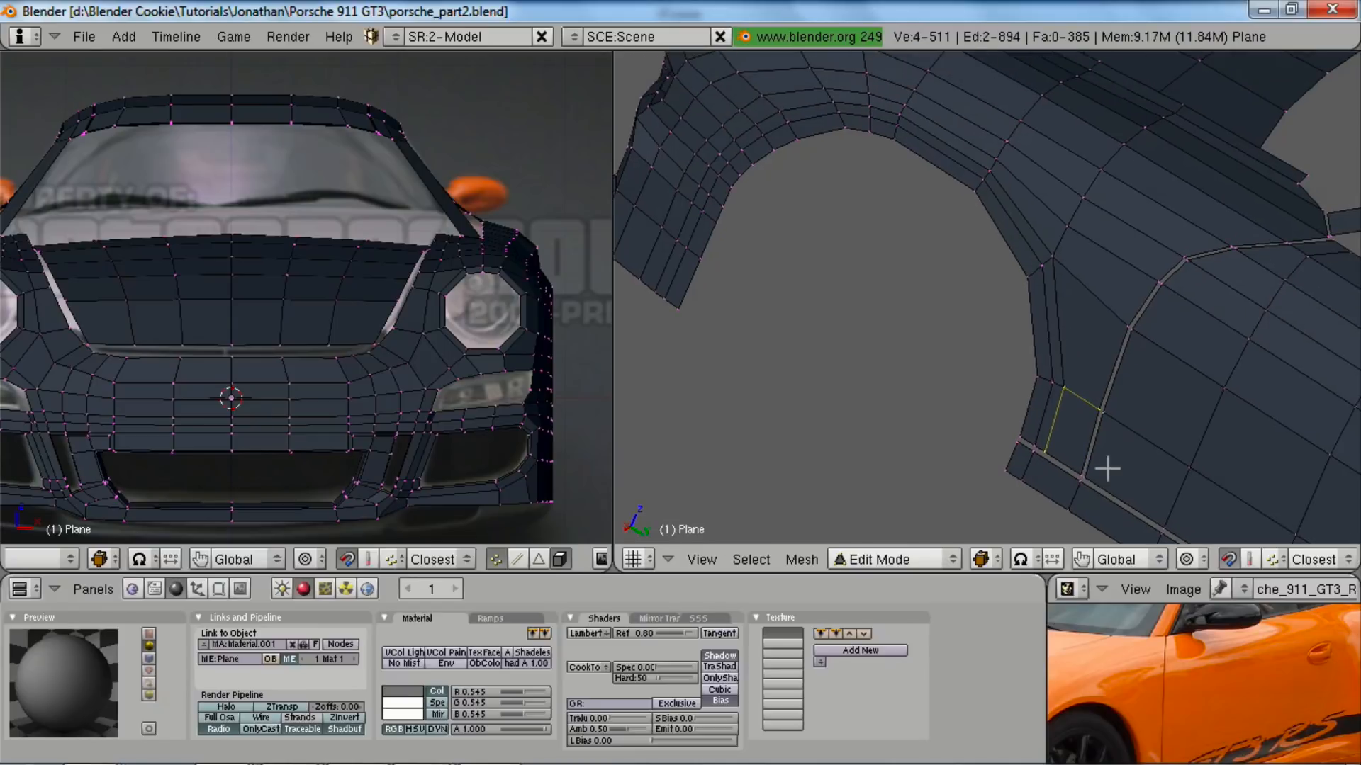
{"action": "right_click", "coordinate": [1089, 471], "text": "shift"}
{"action": "middle_click_drag", "start_coordinate": [1081, 377], "coordinate": [1066, 307]}
{"action": "right_click", "coordinate": [1055, 251], "text": "shift"}
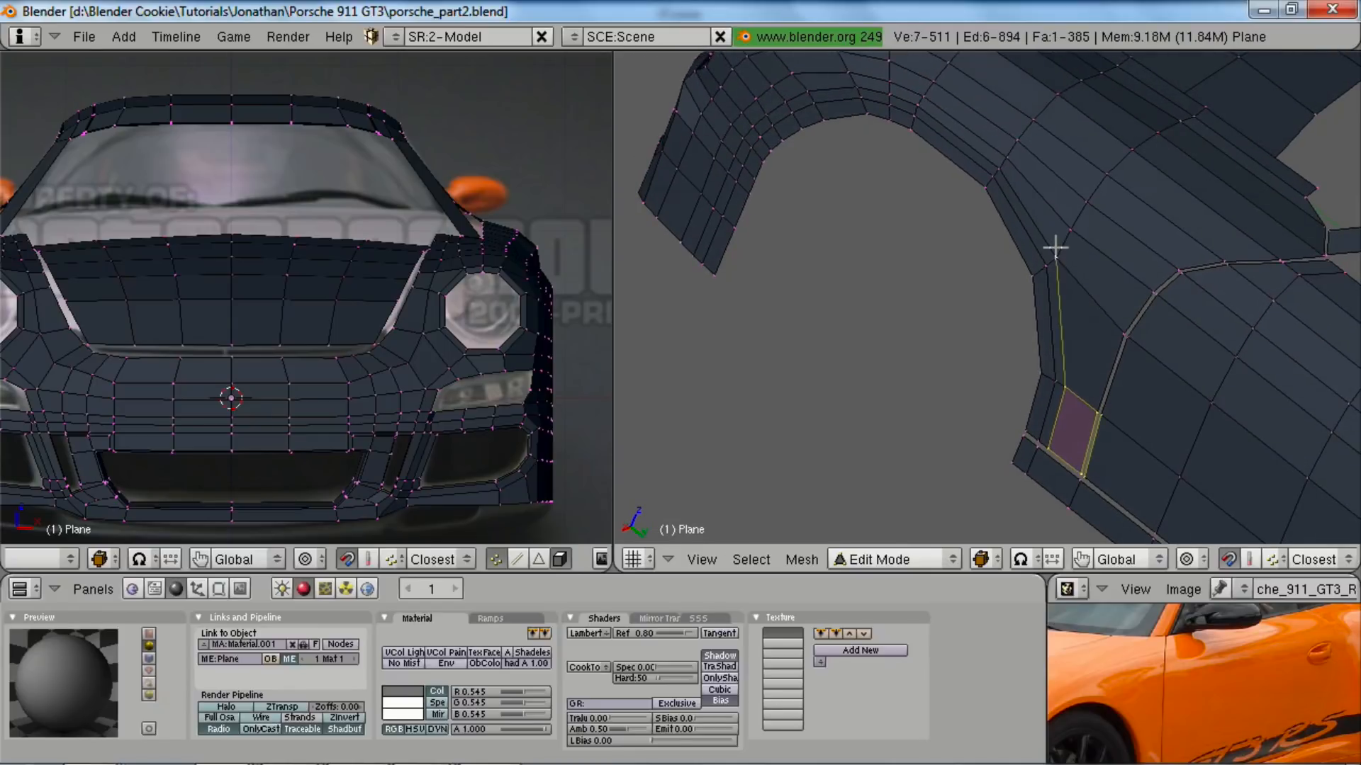
{"action": "middle_click_drag", "start_coordinate": [1054, 252], "coordinate": [1058, 284], "text": "shift"}
{"action": "right_click", "coordinate": [1114, 350], "text": "shift"}
{"action": "right_click", "coordinate": [1114, 351], "text": "shift"}
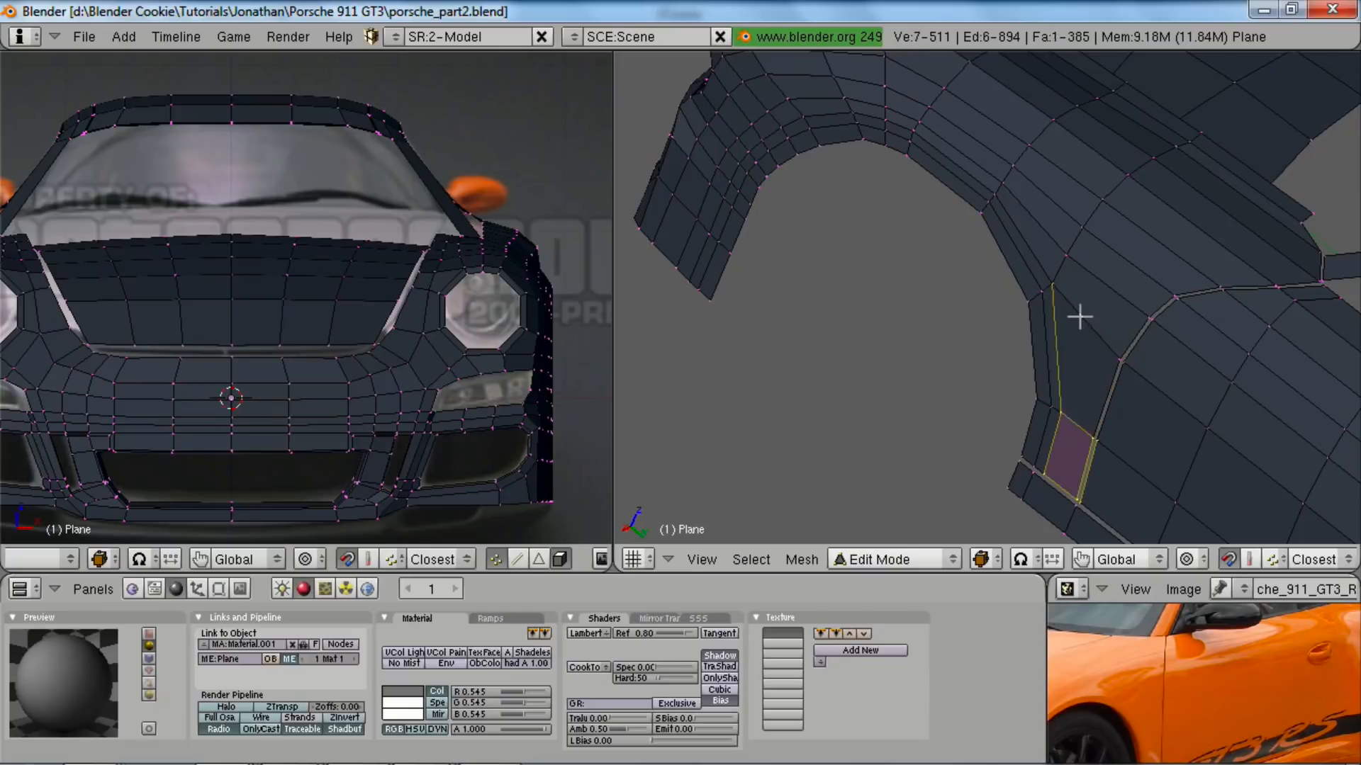
{"action": "middle_click_drag", "start_coordinate": [1073, 388], "coordinate": [1049, 262]}
{"action": "left_click", "coordinate": [988, 199], "text": "ctrl"}
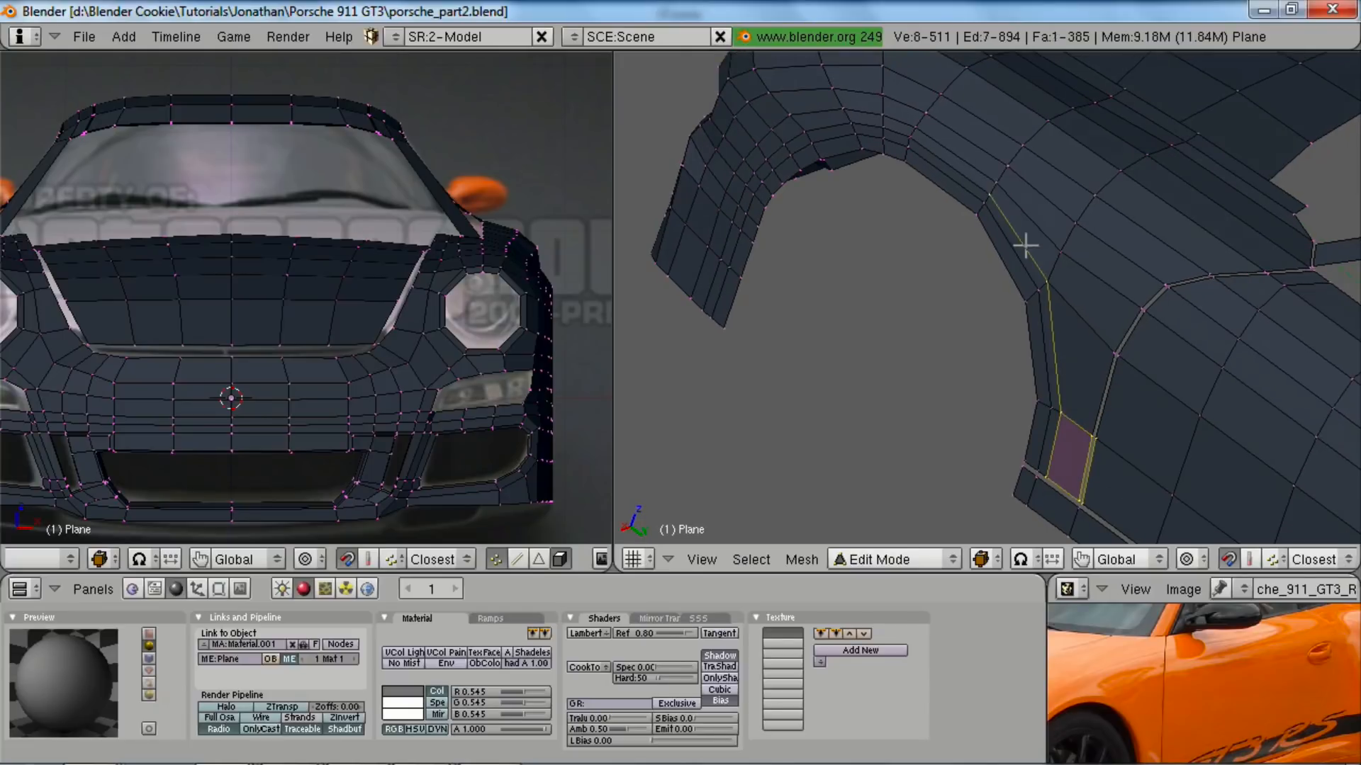
{"action": "key", "text": "ctrl+Up"}
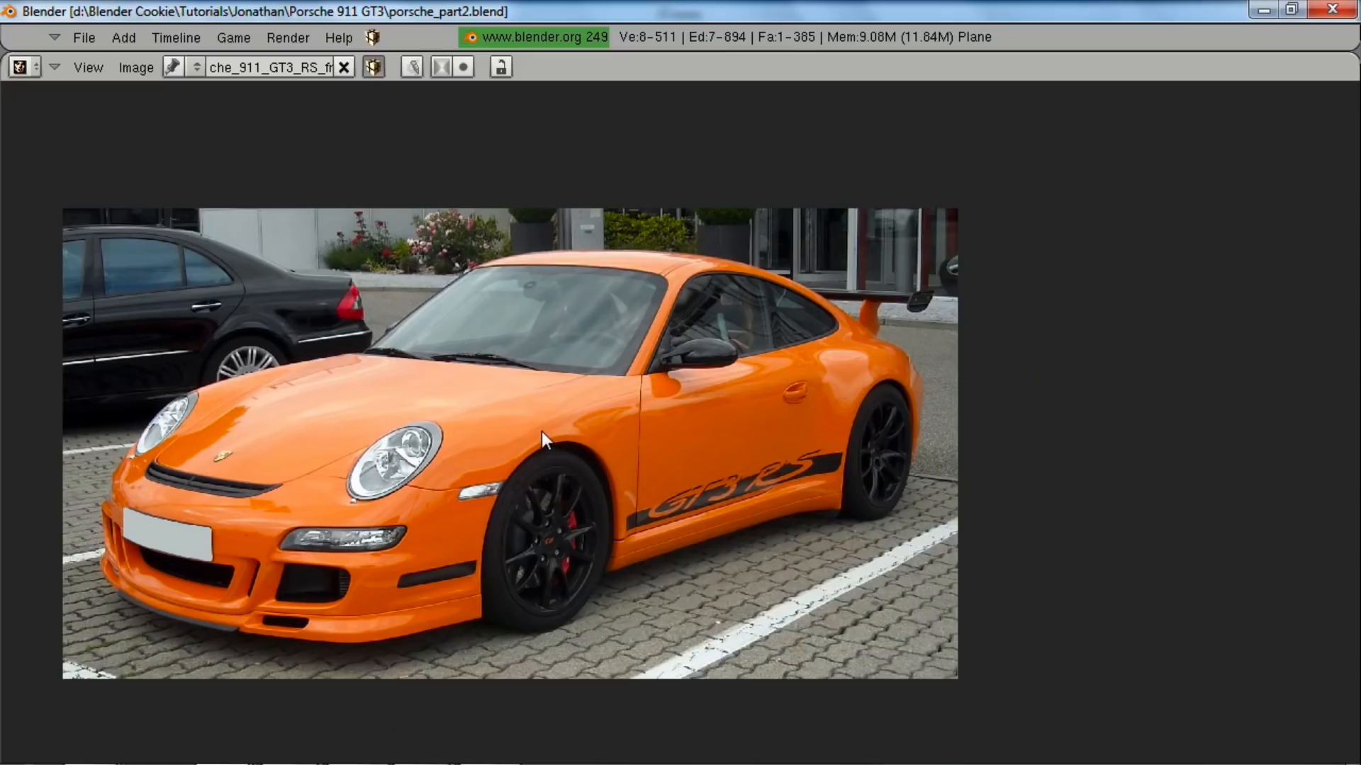
{"action": "key", "text": "ctrl+Up"}
{"action": "middle_click_drag", "start_coordinate": [1011, 237], "coordinate": [969, 279]}
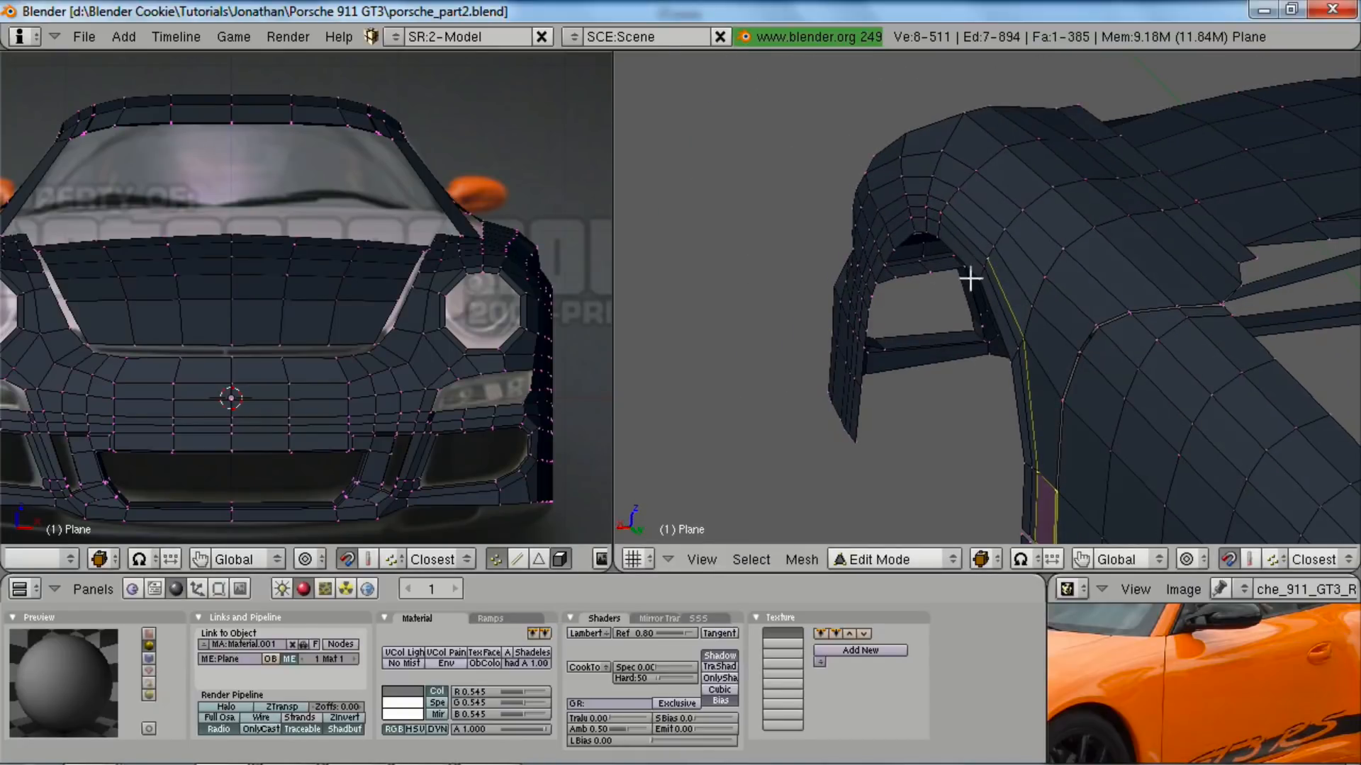
{"action": "left_click", "coordinate": [1003, 234], "text": "ctrl"}
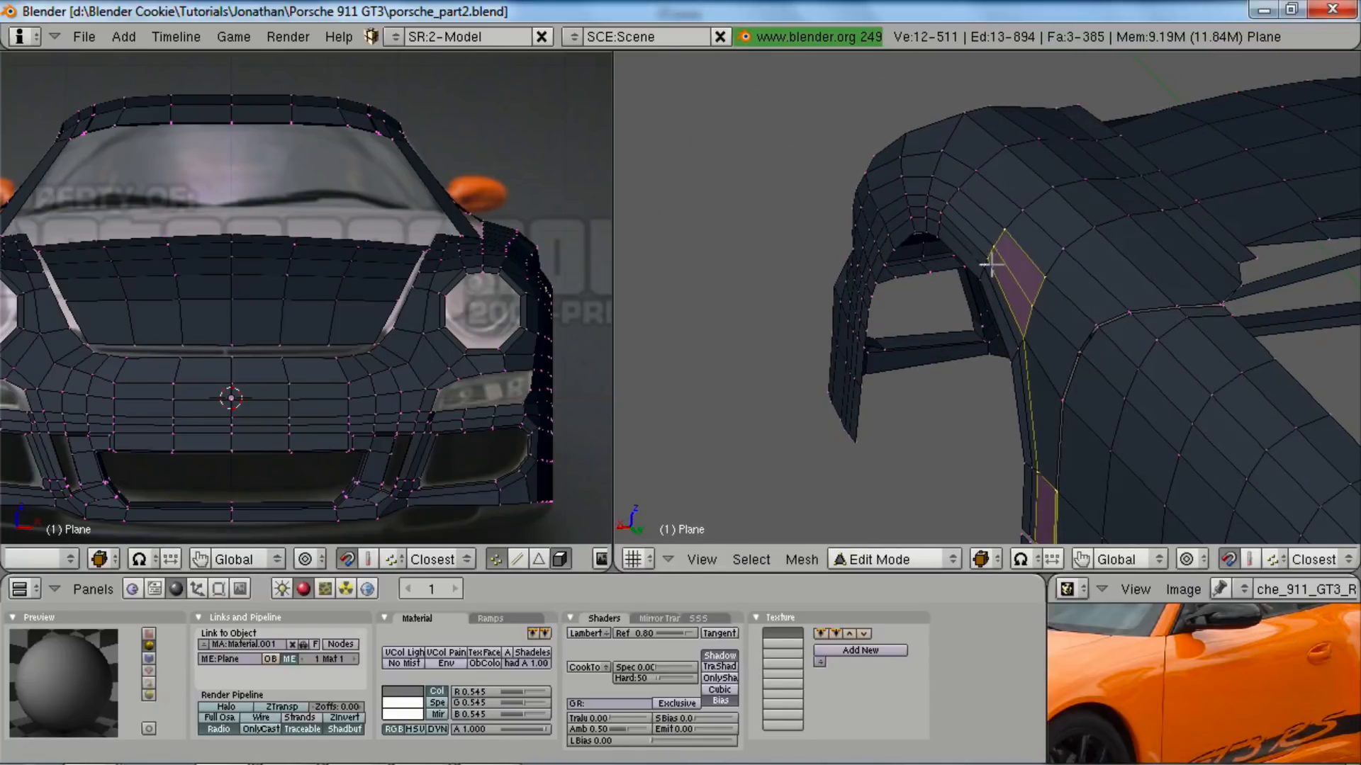
{"action": "left_click", "coordinate": [955, 204], "text": "ctrl"}
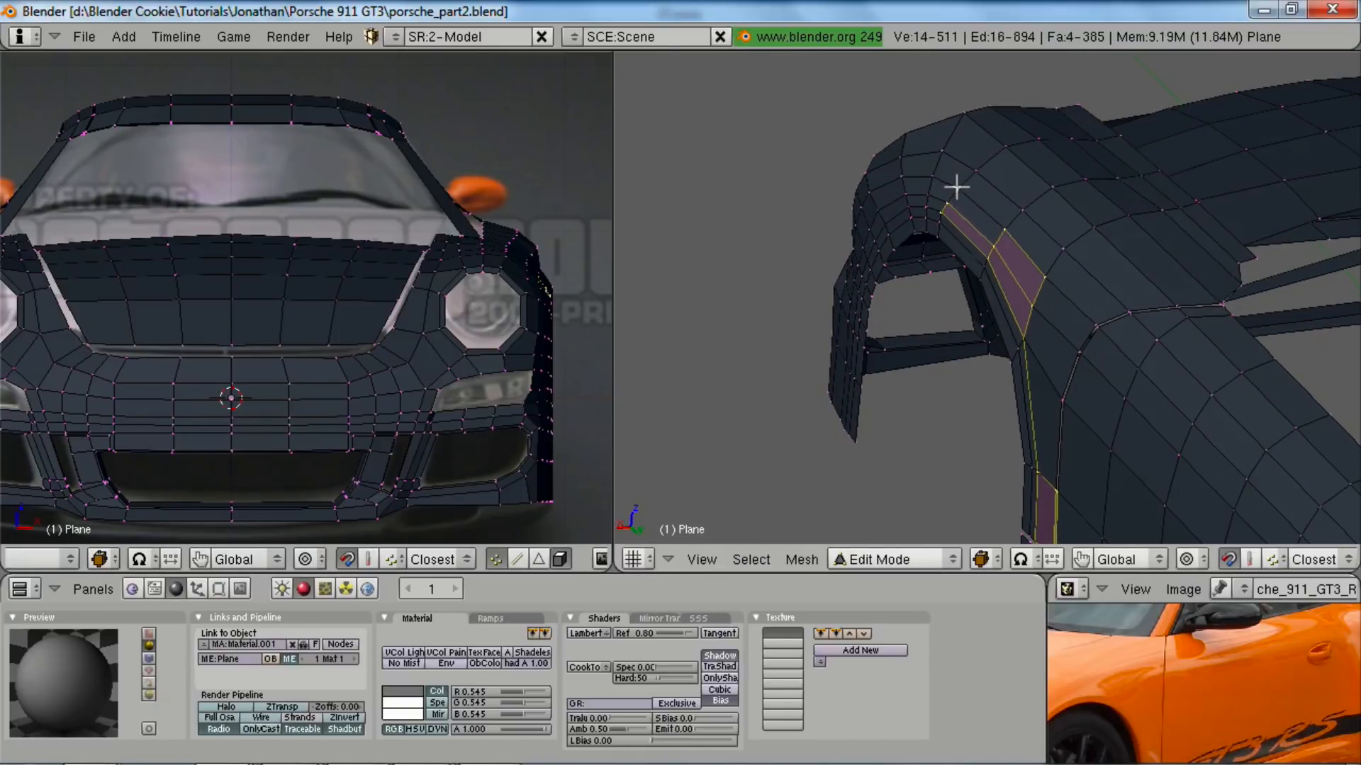
{"action": "left_click", "coordinate": [930, 171], "text": "ctrl"}
{"action": "right_click", "coordinate": [925, 196], "text": "shift"}
{"action": "right_click", "coordinate": [925, 207], "text": "shift"}
{"action": "key", "text": "g"}
{"action": "middle_click_drag", "start_coordinate": [975, 316], "coordinate": [935, 303]}
{"action": "key", "text": "x"}
{"action": "left_click", "coordinate": [961, 312]}
- Move further groups of vertices above the front wheel arch along X to refine the fender's flare
{"action": "key", "text": "b"}
{"action": "left_click_drag", "start_coordinate": [847, 96], "coordinate": [934, 180]}
{"action": "right_click_drag", "start_coordinate": [934, 180], "coordinate": [936, 227]}
{"action": "key", "text": "g"}
{"action": "key", "text": "x"}
{"action": "left_click", "coordinate": [990, 276]}
{"action": "key", "text": "b"}
{"action": "right_click_drag", "start_coordinate": [932, 166], "coordinate": [999, 256]}
{"action": "key", "text": "g"}
{"action": "key", "text": "x"}
{"action": "left_click", "coordinate": [1025, 381]}
- Clear the selection and examine the reshaped wheel arch flare in object mode
{"action": "middle_click_drag", "start_coordinate": [1026, 380], "coordinate": [938, 407]}
{"action": "key", "text": "a"}
{"action": "key", "text": "Tab"}
{"action": "scroll", "coordinate": [1007, 418], "scroll_direction": "down", "scroll_amount": 3}
{"action": "key", "text": "a"}
{"action": "scroll", "coordinate": [1021, 390], "scroll_direction": "down", "scroll_amount": 4}
{"action": "scroll", "coordinate": [962, 372], "scroll_direction": "up", "scroll_amount": 6}
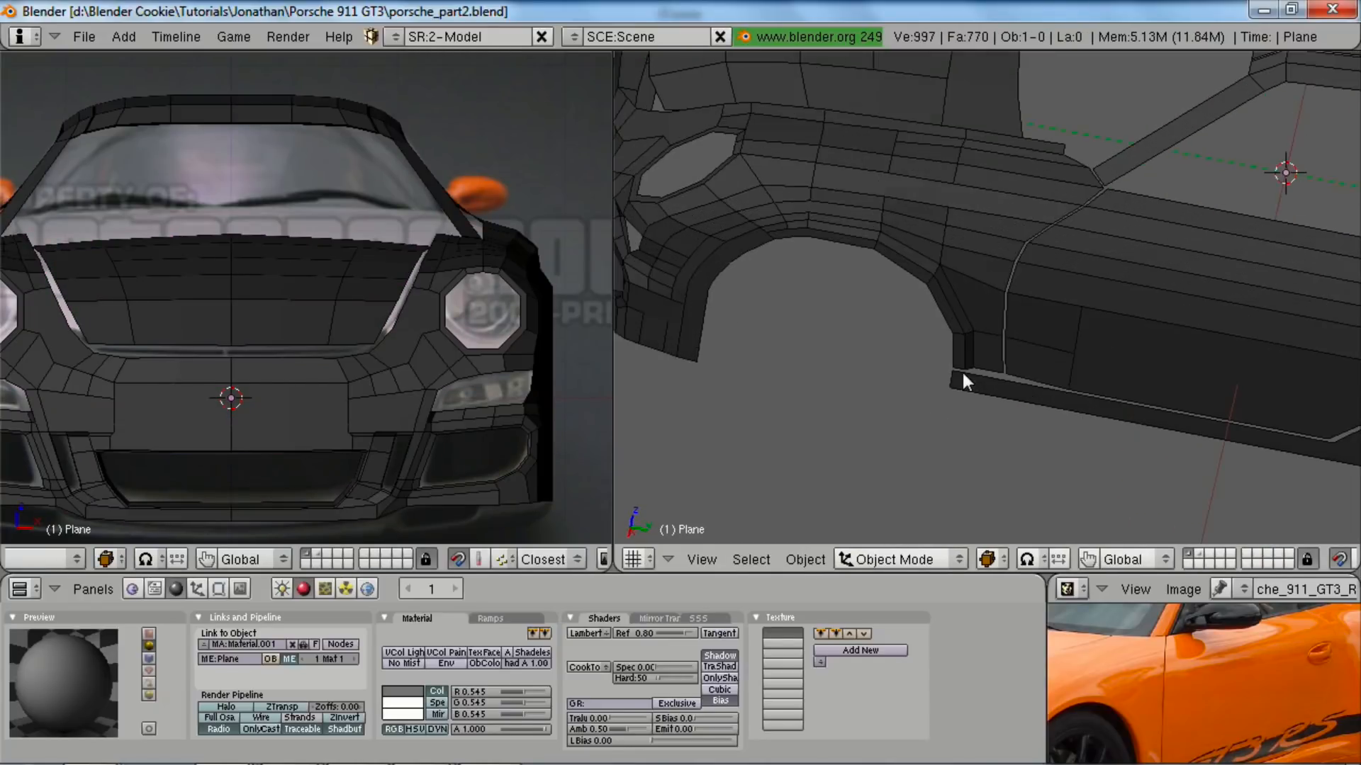
- Move the short vertical edge behind the front wheel arch about 0.03 along Y, and adjust the vertex above it along Y
{"action": "key", "text": "Tab"}
{"action": "scroll", "coordinate": [963, 370], "scroll_direction": "up", "scroll_amount": 2}
{"action": "key", "text": "y"}
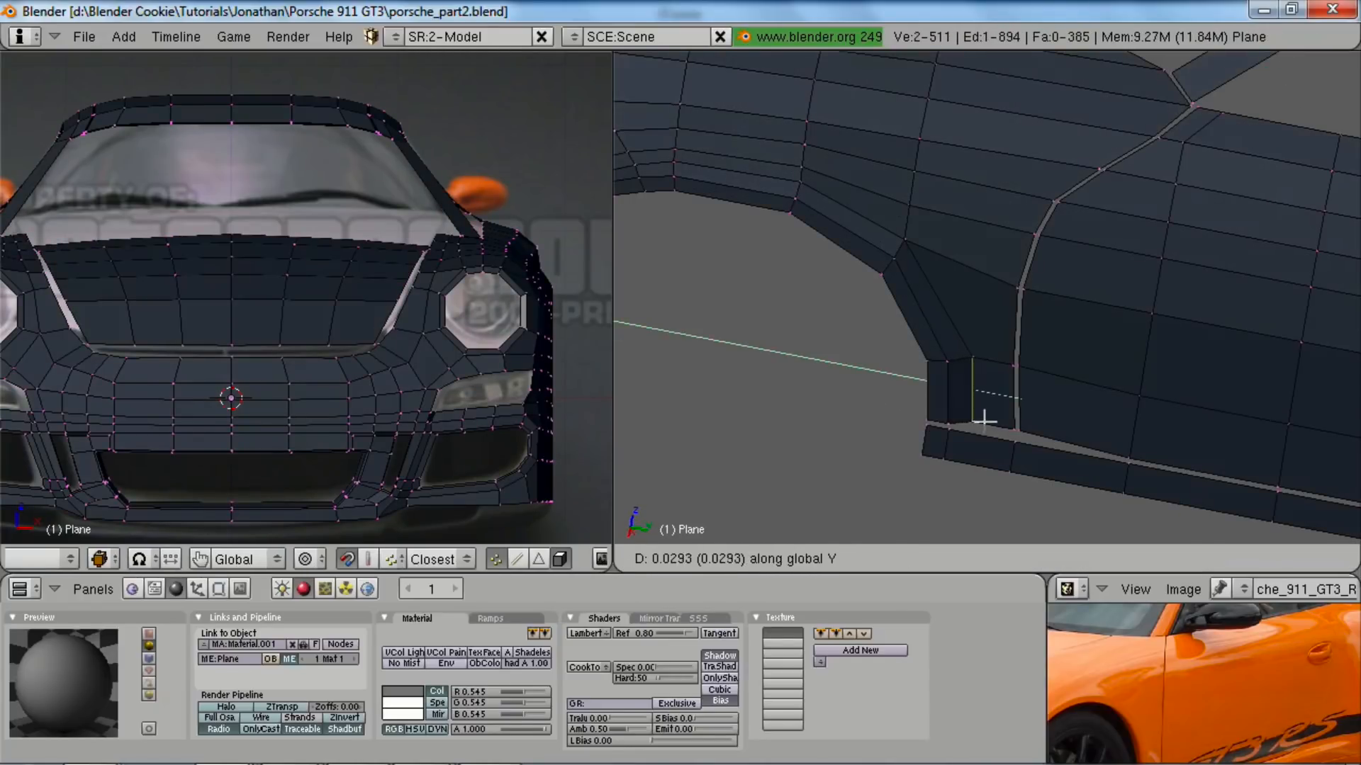
{"action": "left_click", "coordinate": [988, 419]}
{"action": "key", "text": "a"}
{"action": "key", "text": "g"}
{"action": "key", "text": "y"}
{"action": "left_click", "coordinate": [926, 238]}
{"action": "scroll", "coordinate": [949, 383], "scroll_direction": "down", "scroll_amount": 3}
{"action": "middle_click_drag", "start_coordinate": [953, 392], "coordinate": [979, 192]}
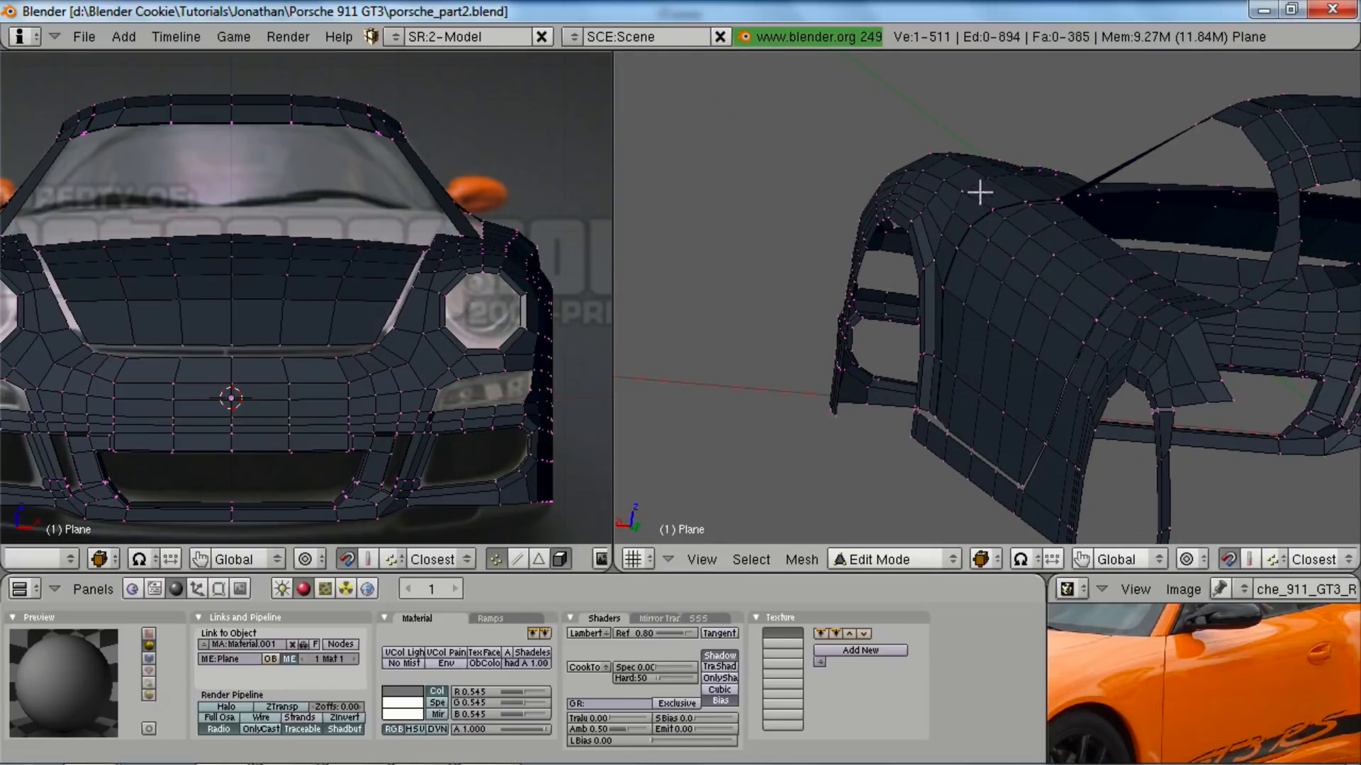
- Move two vertices on the upper part of the front fender, one after the other, along X
{"action": "right_click", "coordinate": [966, 186]}
{"action": "key", "text": "g"}
{"action": "key", "text": "x"}
{"action": "left_click", "coordinate": [969, 186]}
{"action": "key", "text": "a"}
{"action": "right_click", "coordinate": [955, 204]}
{"action": "key", "text": "g"}
{"action": "key", "text": "x"}
{"action": "left_click", "coordinate": [955, 204]}
- Adjust a front fender vertex along Z and slightly reposition another vertex near the door seam
{"action": "middle_click_drag", "start_coordinate": [972, 270], "coordinate": [1054, 376]}
{"action": "key", "text": "g"}
{"action": "key", "text": "z"}
{"action": "left_click", "coordinate": [953, 232]}
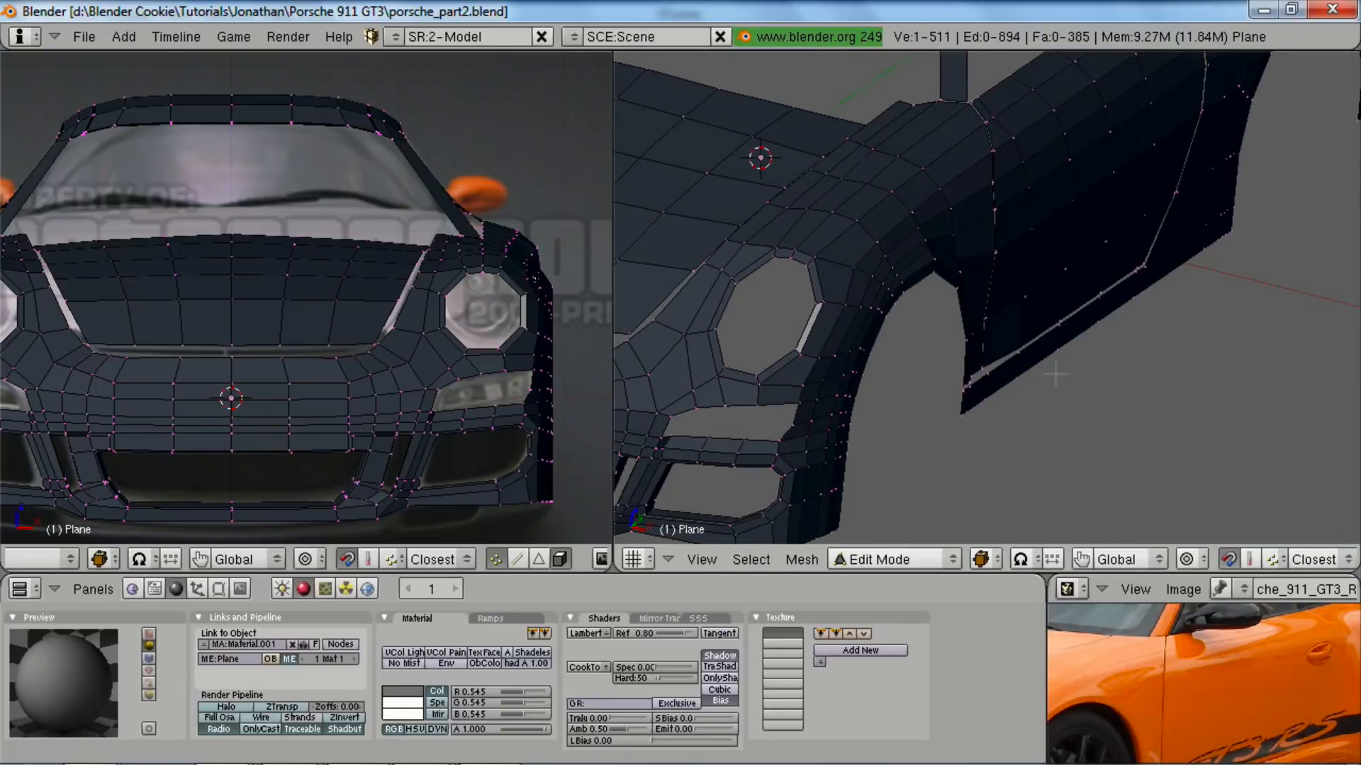
{"action": "middle_click_drag", "start_coordinate": [957, 240], "coordinate": [968, 341]}
{"action": "right_click", "coordinate": [1010, 271]}
{"action": "key", "text": "g"}
{"action": "left_click", "coordinate": [1011, 269]}
- Examine the car's side around the door and sill in an enlarged view and compare it with the reference photo
{"action": "key", "text": "shift+space"}
{"action": "scroll", "coordinate": [993, 384], "scroll_direction": "down", "scroll_amount": 3}
{"action": "key", "text": "shift+space"}
{"action": "scroll", "coordinate": [1235, 694], "scroll_direction": "down", "scroll_amount": 2}
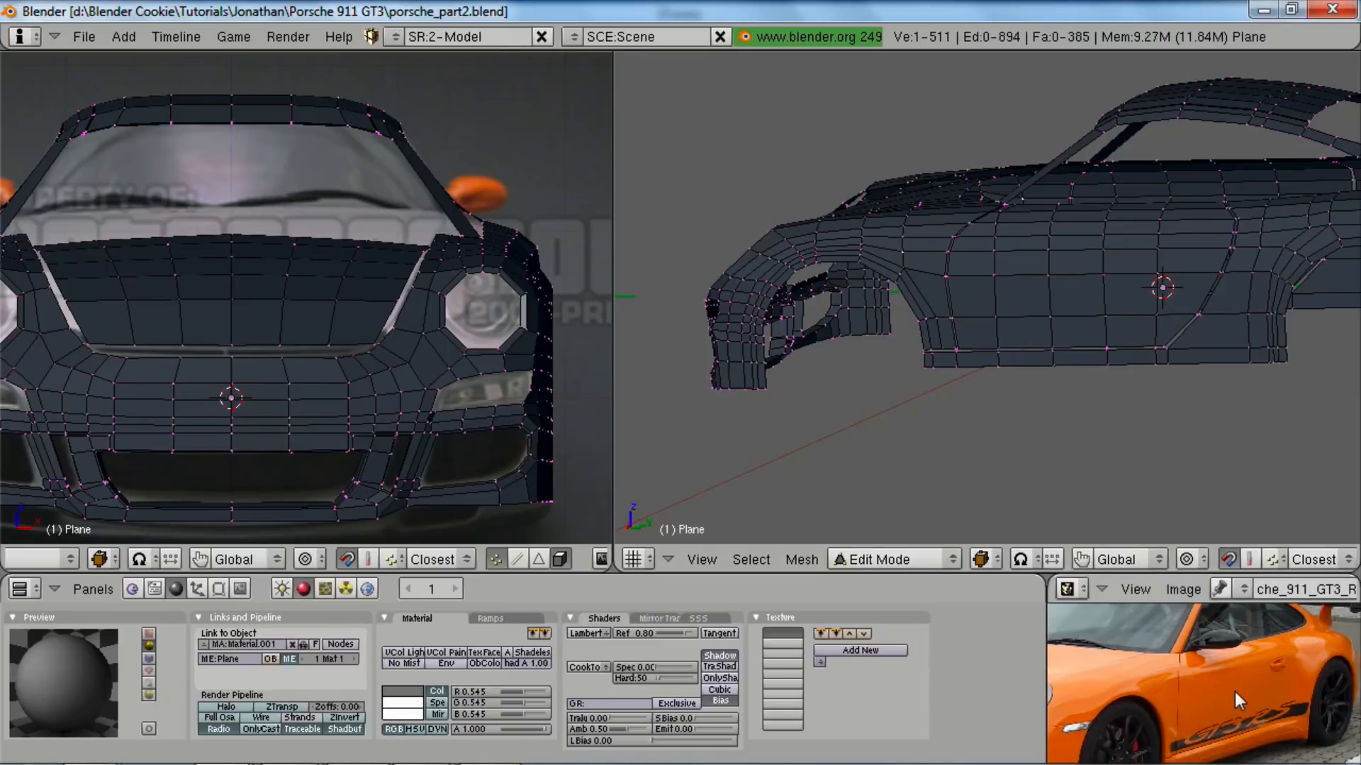
{"action": "key", "text": "shift+space"}
{"action": "scroll", "coordinate": [765, 425], "scroll_direction": "up", "scroll_amount": 3}
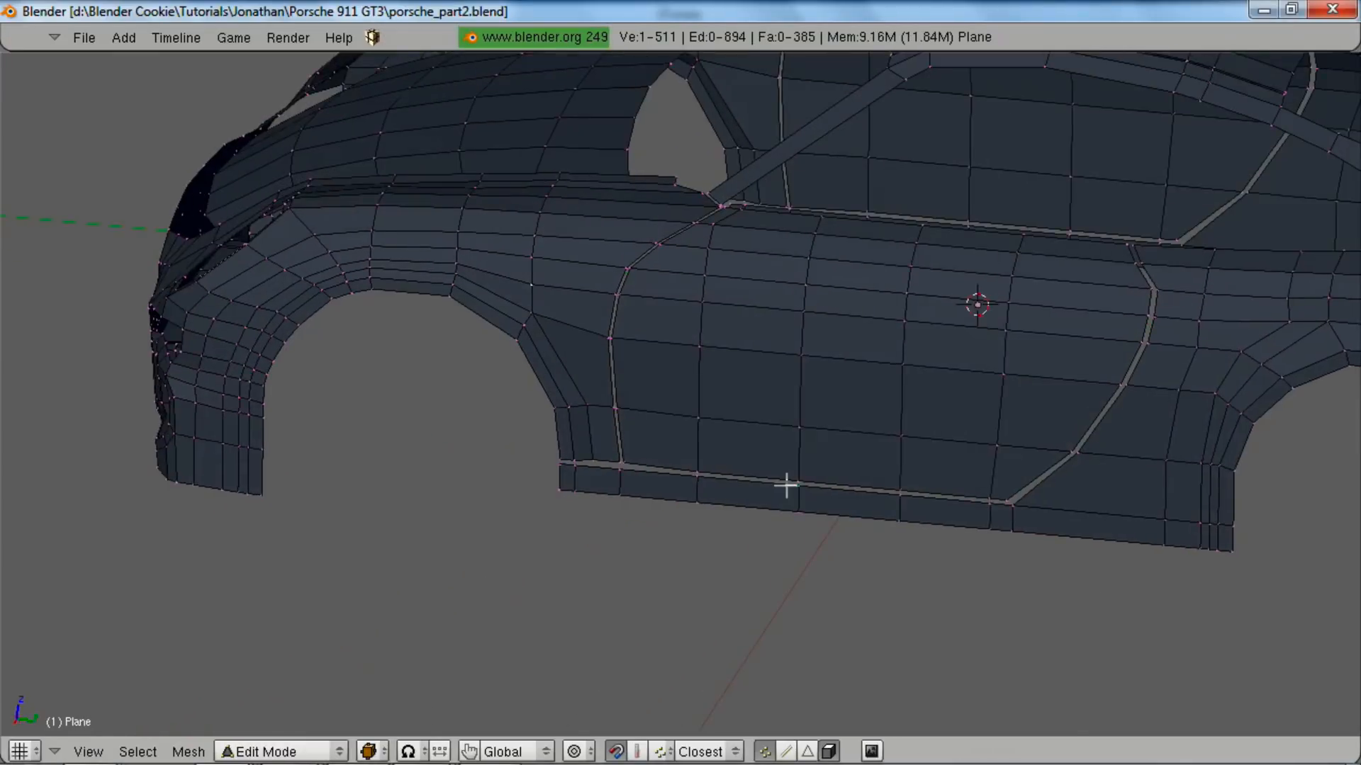
{"action": "key", "text": "l"}
{"action": "key", "text": "KP_3"}
{"action": "key", "text": "b"}
{"action": "left_click_drag", "start_coordinate": [492, 97], "coordinate": [1215, 323]}
{"action": "right_click_drag", "start_coordinate": [1267, 356], "coordinate": [1267, 356]}
{"action": "key", "text": "shift+space"}
- Move the door's bottom row of faces, leaving out the frontmost one, about -0.034 along X, and clear the selection
{"action": "key", "text": "z"}
{"action": "scroll", "coordinate": [482, 476], "scroll_direction": "up", "scroll_amount": 2}
{"action": "mouse_move", "coordinate": [581, 489]}
{"action": "middle_mouse_down", "text": "shift"}
{"action": "mouse_move", "coordinate": [376, 398]}
{"action": "mouse_move", "coordinate": [430, 344]}
{"action": "mouse_move", "coordinate": [430, 287]}
{"action": "middle_mouse_up", "text": "shift"}
{"action": "scroll", "coordinate": [435, 401], "scroll_direction": "up", "scroll_amount": 2}
{"action": "mouse_move", "coordinate": [1141, 298]}
{"action": "middle_mouse_down"}
{"action": "mouse_move", "coordinate": [1060, 359]}
{"action": "mouse_move", "coordinate": [950, 380]}
{"action": "mouse_move", "coordinate": [926, 438]}
{"action": "middle_mouse_up"}
{"action": "scroll", "coordinate": [1061, 359], "scroll_direction": "up", "scroll_amount": 2}
{"action": "key", "text": "z"}
{"action": "scroll", "coordinate": [1060, 359], "scroll_direction": "up", "scroll_amount": 3}
{"action": "middle_click_drag", "start_coordinate": [951, 334], "coordinate": [944, 359], "text": "shift"}
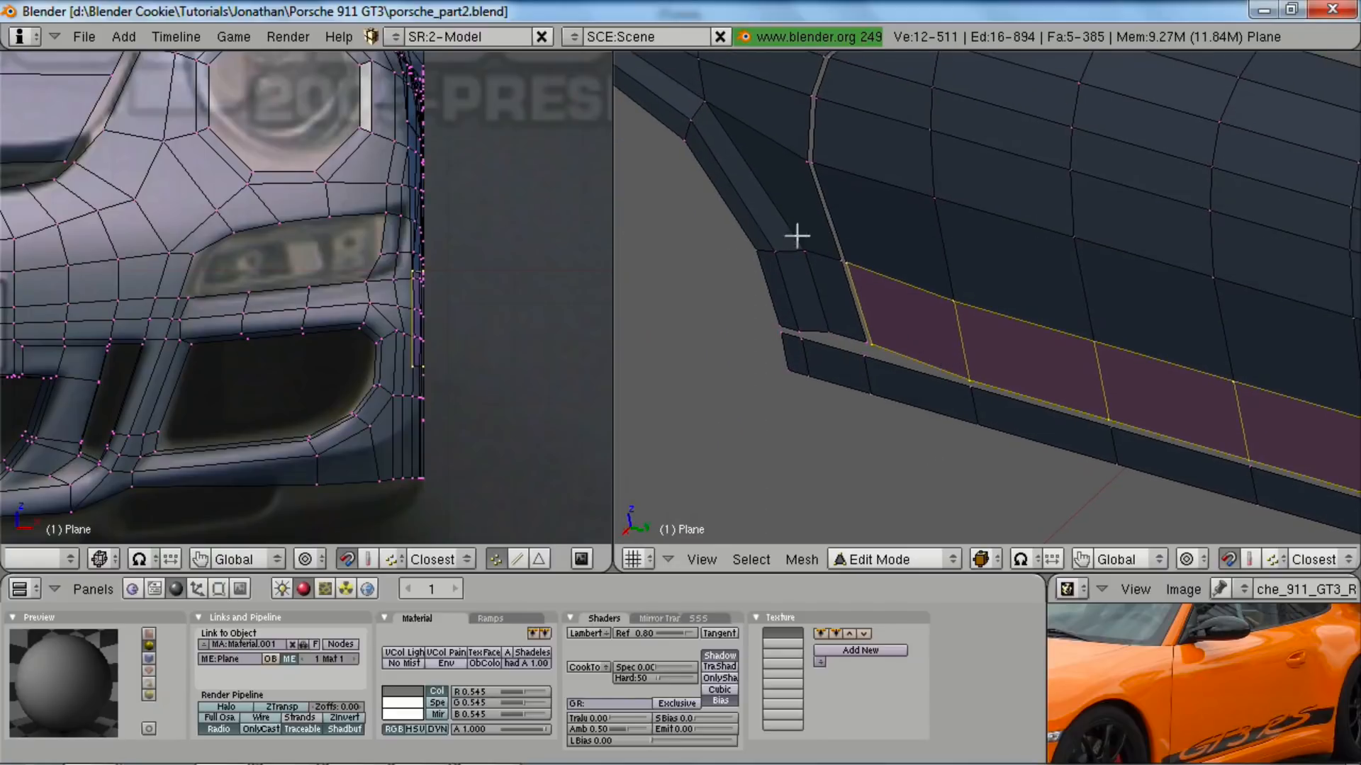
{"action": "right_click", "coordinate": [902, 379], "text": "shift"}
{"action": "key", "text": "g"}
{"action": "key", "text": "x"}
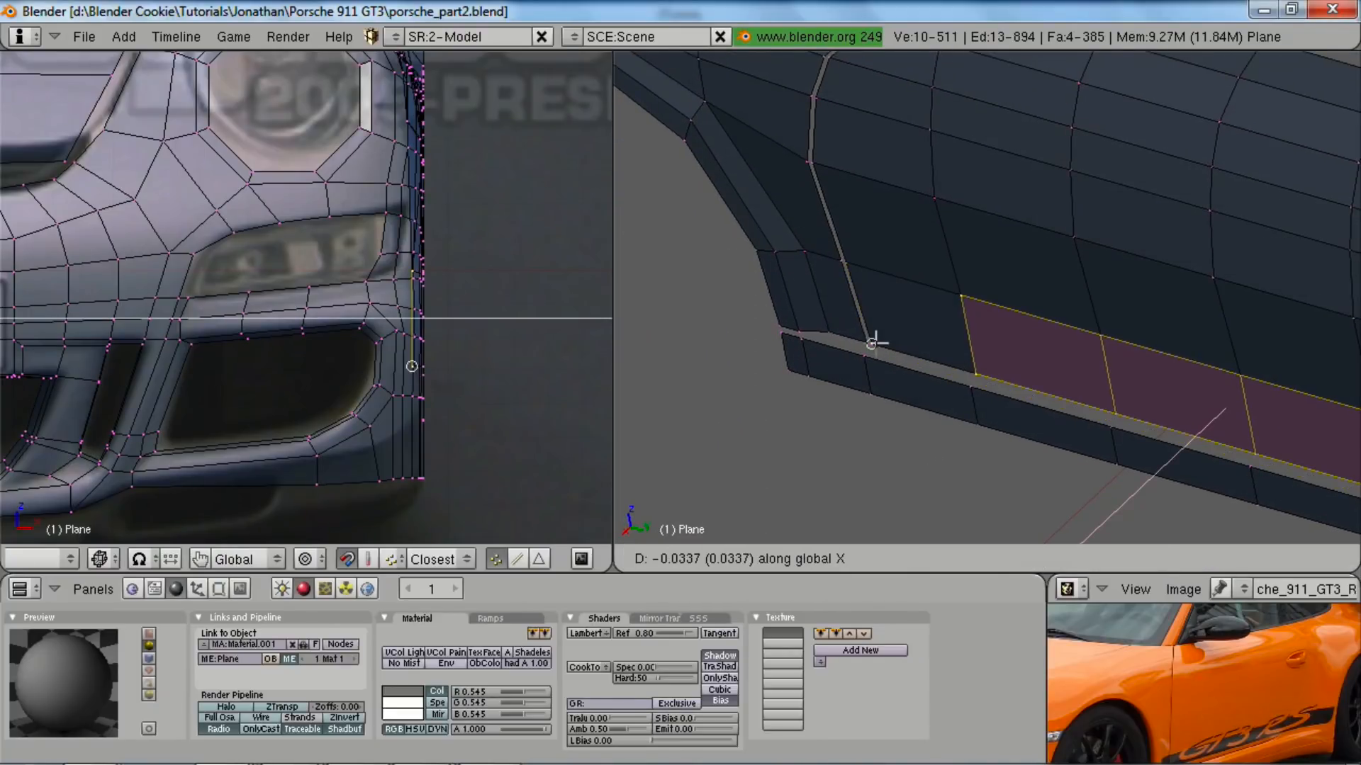
{"action": "left_click", "coordinate": [876, 344]}
{"action": "scroll", "coordinate": [992, 387], "scroll_direction": "down", "scroll_amount": 3}
{"action": "middle_click_drag", "start_coordinate": [992, 387], "coordinate": [929, 343]}
{"action": "key", "text": "a"}
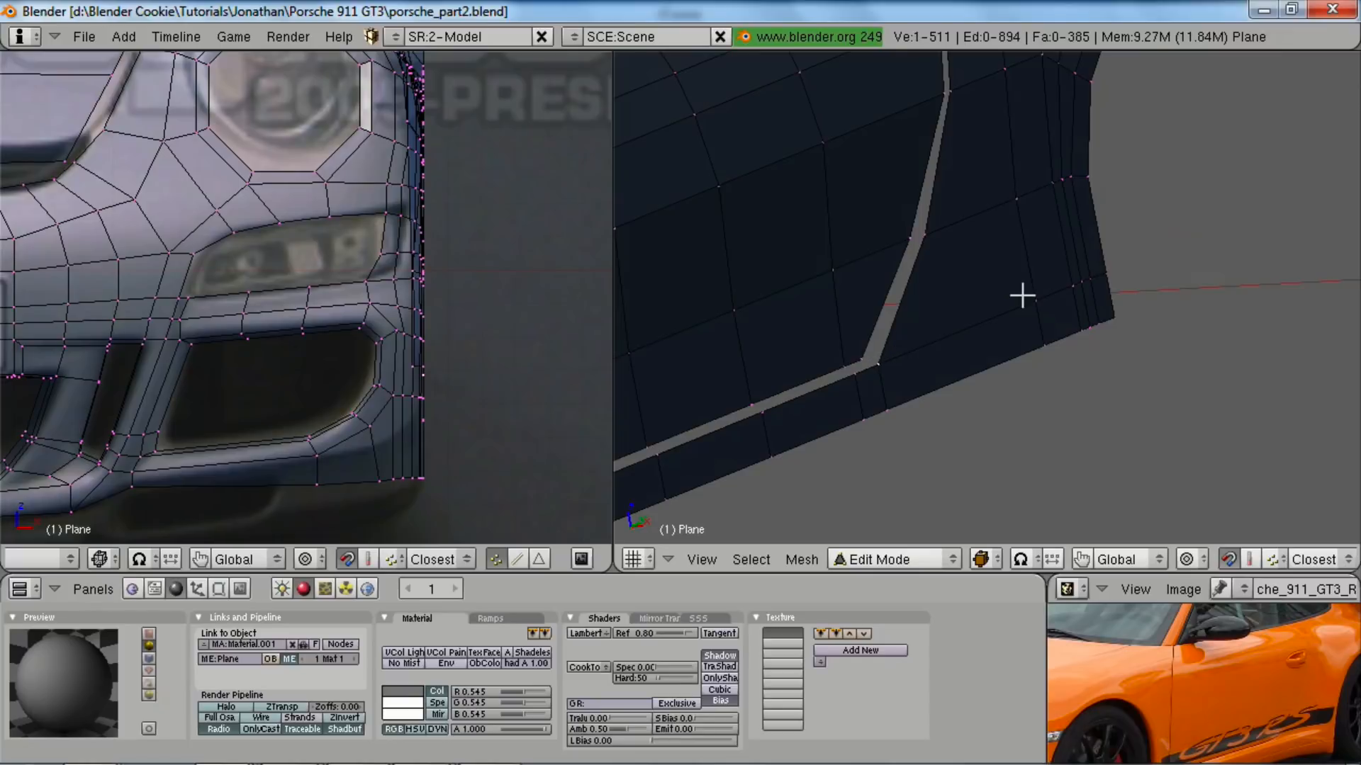
- Select the face behind the door's lower rear corner and compare that area with the enlarged reference photo
{"action": "right_click", "coordinate": [937, 234]}
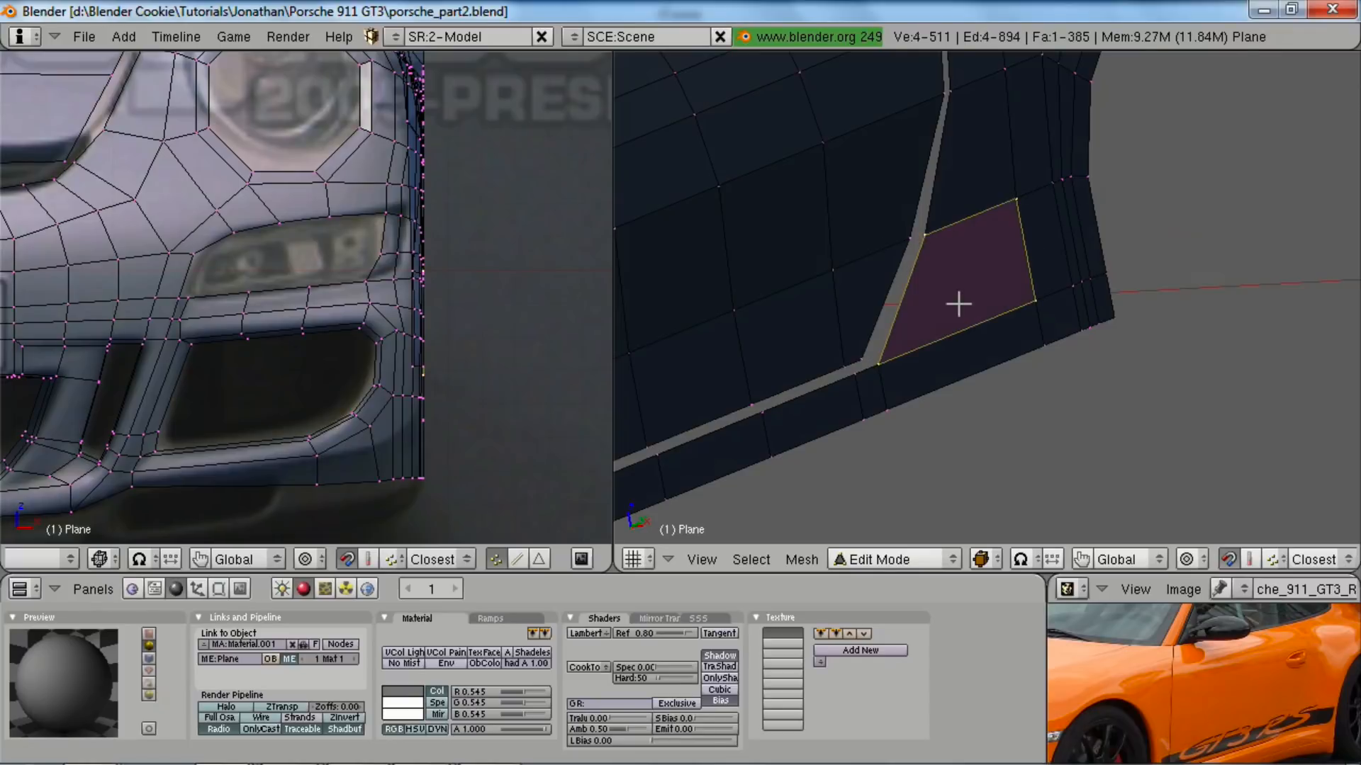
{"action": "key", "text": "ctrl+Up"}
{"action": "scroll", "coordinate": [918, 515], "scroll_direction": "up", "scroll_amount": 3}
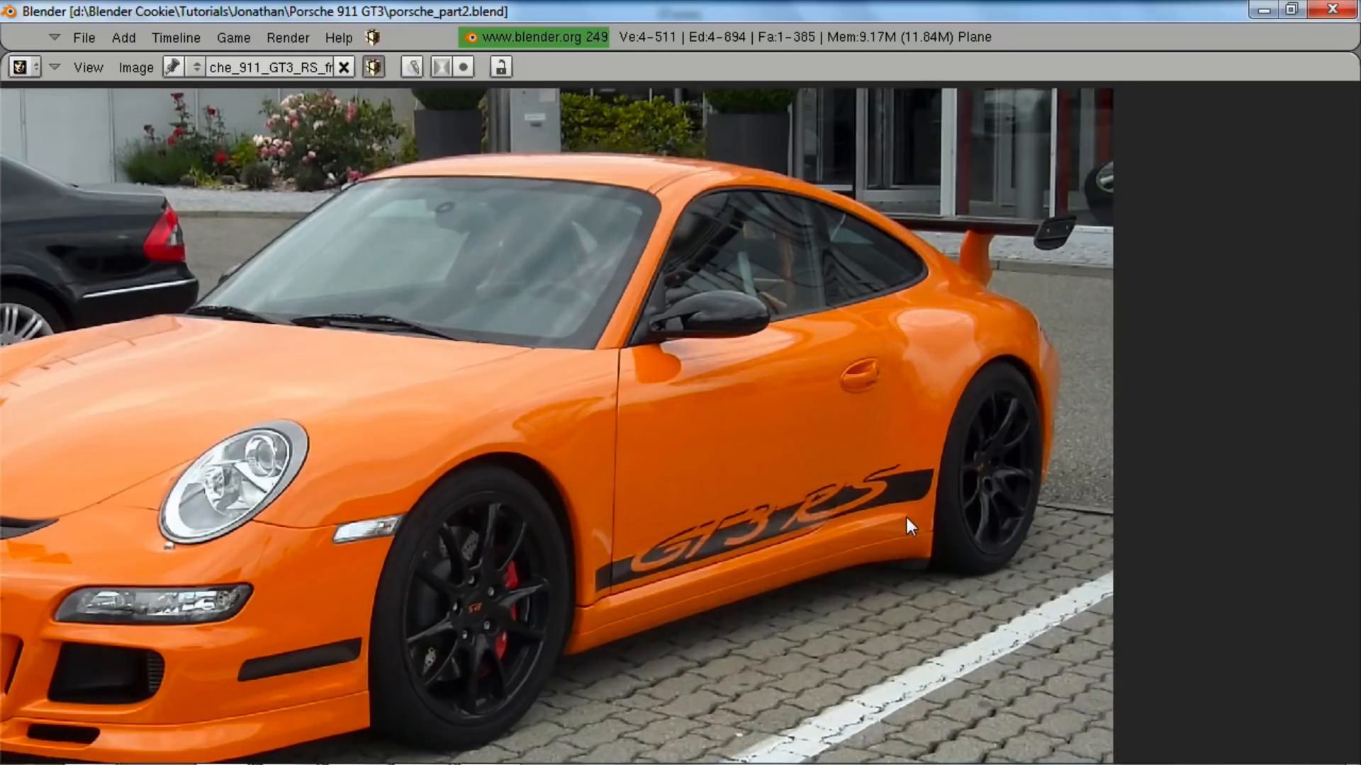
{"action": "key", "text": "ctrl+Up"}
{"action": "middle_click_drag", "start_coordinate": [948, 304], "coordinate": [914, 290]}
{"action": "key", "text": "ctrl+Up"}
{"action": "key", "text": "ctrl+Up"}
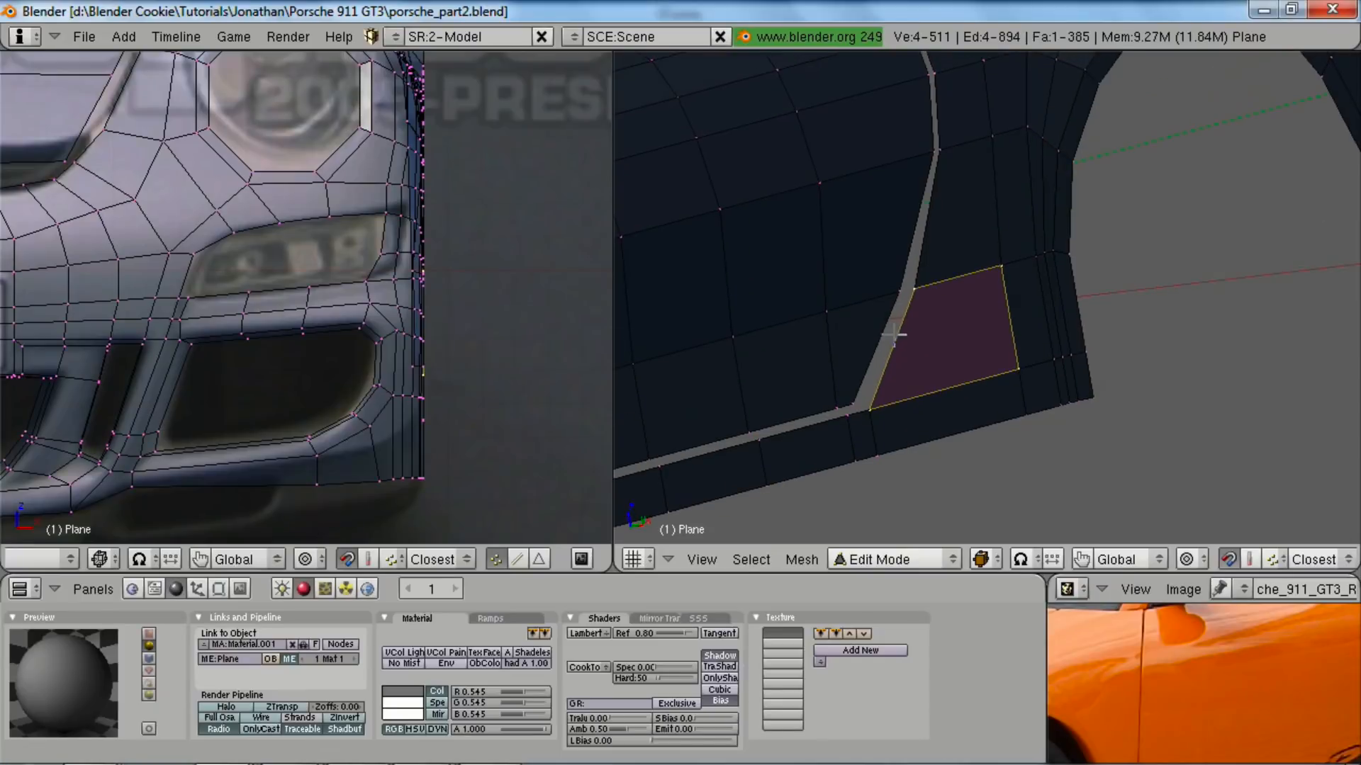
- Move the vertex on the rear door seam just above its lower corner along X, snapping it to the neighbouring geometry
{"action": "key", "text": "a"}
{"action": "middle_click_drag", "start_coordinate": [949, 154], "coordinate": [973, 274]}
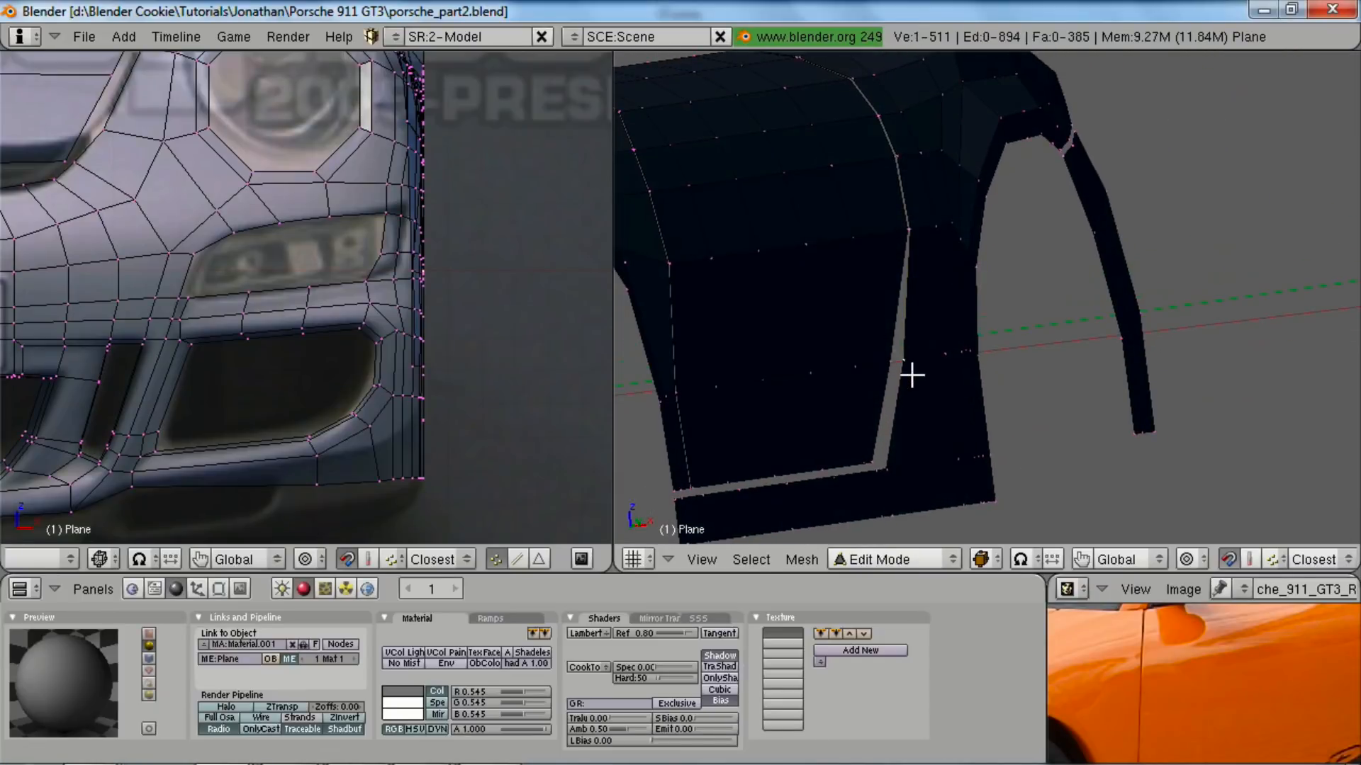
{"action": "key", "text": "g"}
{"action": "key", "text": "x"}
{"action": "left_click", "coordinate": [890, 364], "text": "ctrl"}
- Try to reposition and extrude the vertex where the rear door seam meets the sill
{"action": "middle_click_drag", "start_coordinate": [890, 366], "coordinate": [991, 428]}
{"action": "middle_click_drag", "start_coordinate": [835, 483], "coordinate": [847, 449]}
{"action": "right_click", "coordinate": [844, 447]}
{"action": "key", "text": "g"}
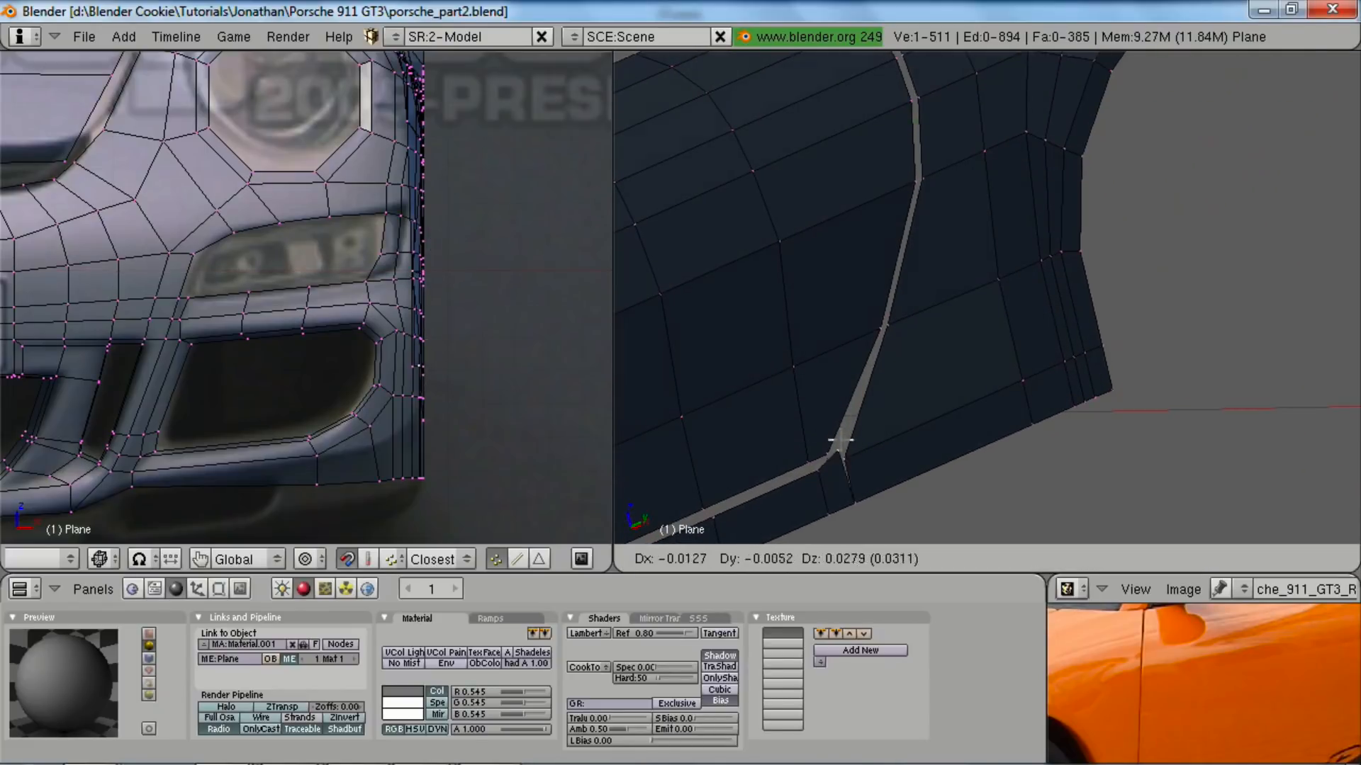
{"action": "left_click", "coordinate": [841, 442]}
{"action": "key", "text": "e"}
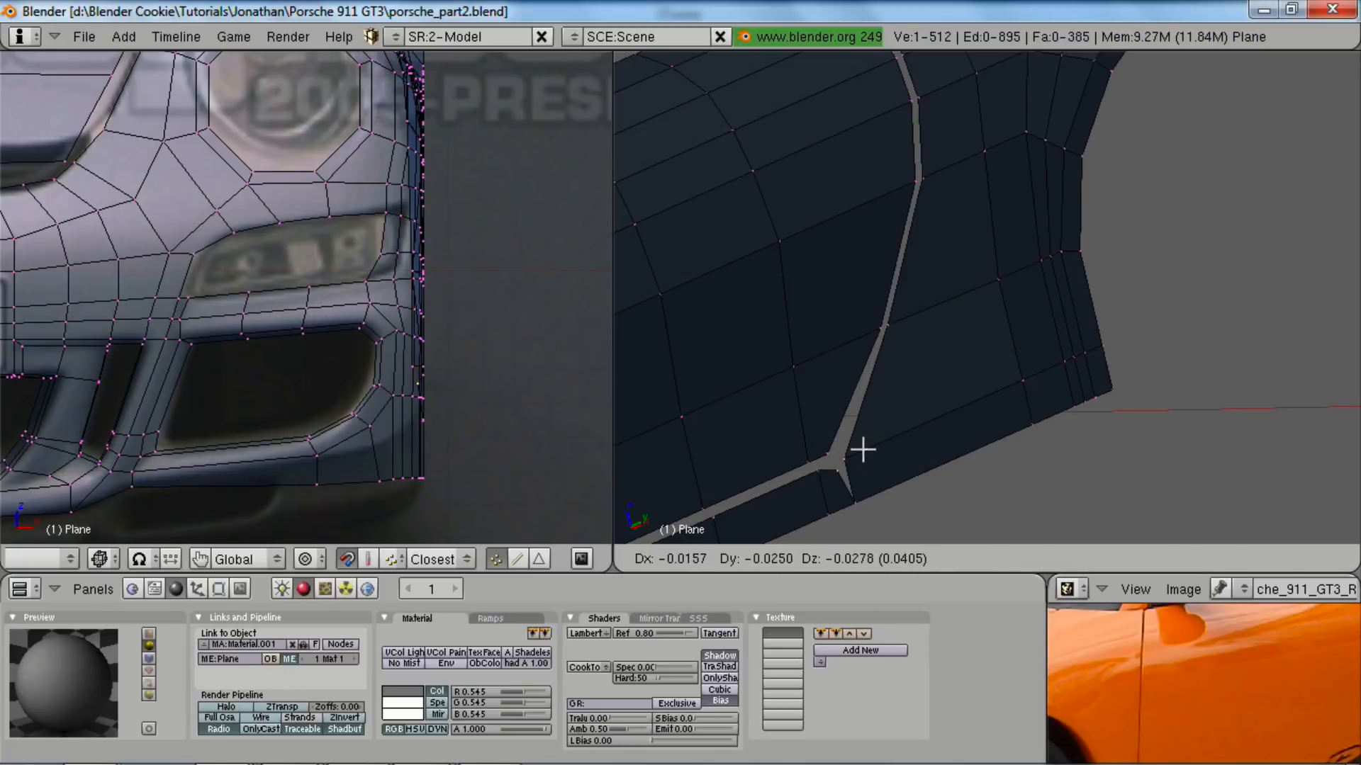
{"action": "left_click", "coordinate": [844, 455]}
{"action": "key", "text": "g"}
{"action": "left_click", "coordinate": [866, 424]}
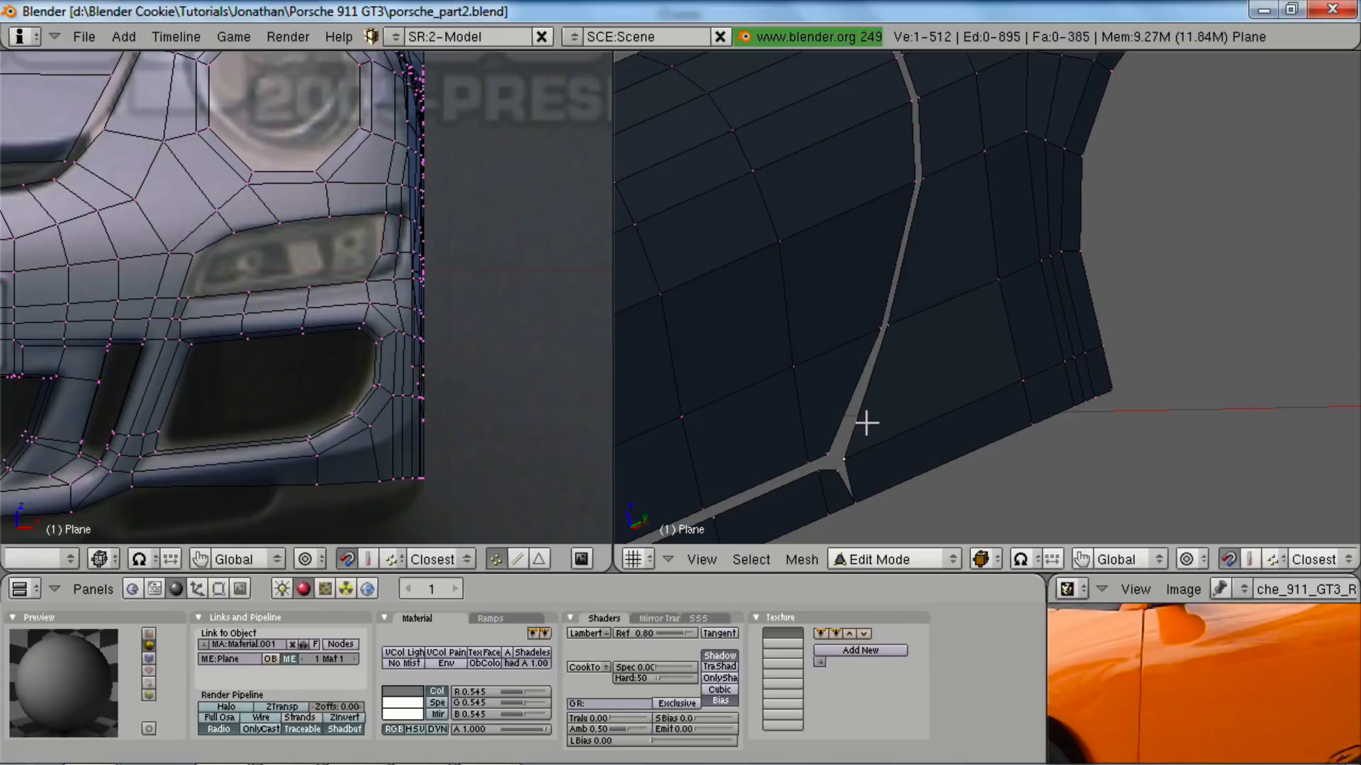
{"action": "key", "text": "g"}
{"action": "right_click", "coordinate": [871, 449]}
{"action": "key", "text": "g"}
{"action": "right_click", "coordinate": [871, 468]}
- Delete the face between the door's lower rear corner and the rear wheel arch, above the sill
{"action": "key", "text": "x"}
{"action": "key", "text": "x"}
{"action": "left_click", "coordinate": [993, 468]}
- Extrude the sill vertex at the door's lower rear corner about -0.034 along X, and subdivide the new edge once
{"action": "middle_click_drag", "start_coordinate": [929, 427], "coordinate": [971, 445]}
{"action": "right_click", "coordinate": [914, 463]}
{"action": "key", "text": "g"}
{"action": "key", "text": "x"}
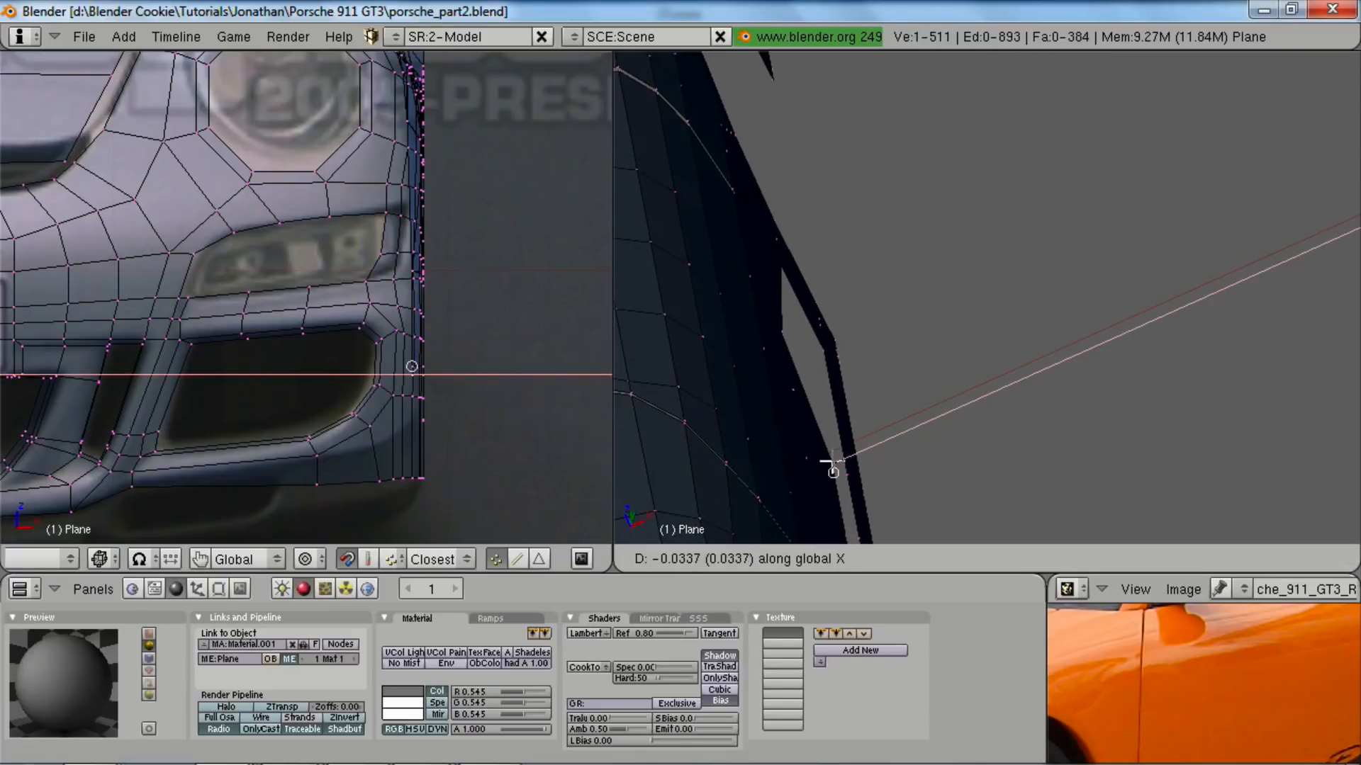
{"action": "left_click", "coordinate": [833, 457]}
{"action": "middle_click_drag", "start_coordinate": [942, 411], "coordinate": [885, 469]}
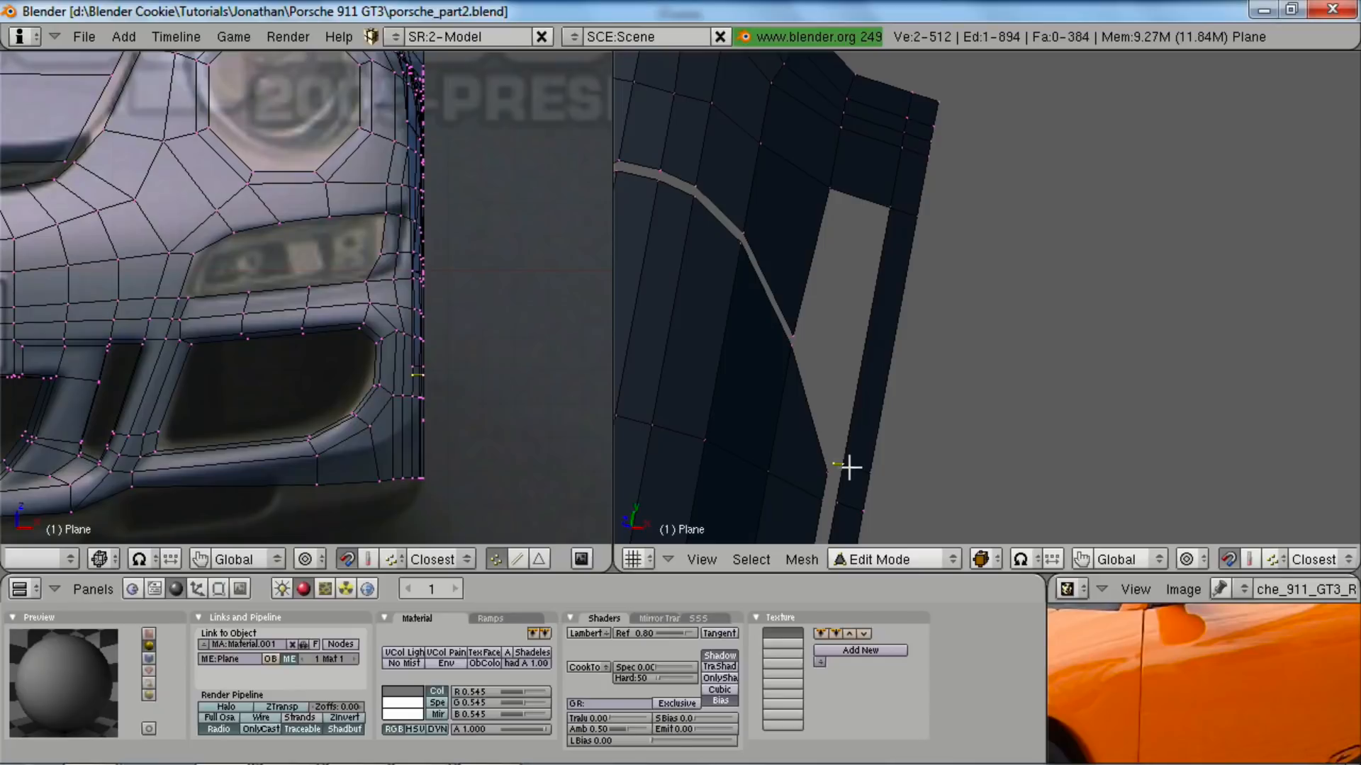
{"action": "scroll", "coordinate": [861, 431], "scroll_direction": "up", "scroll_amount": 3}
{"action": "key", "text": "w"}
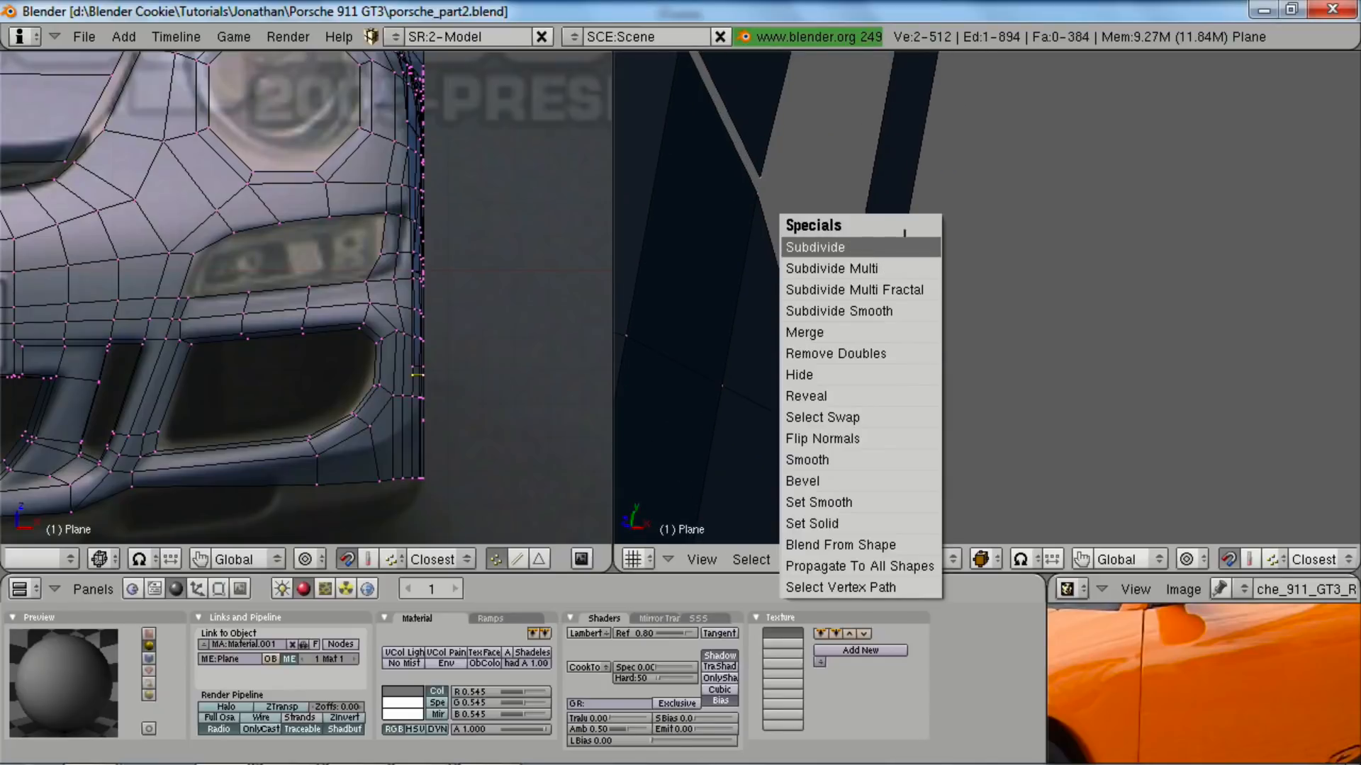
{"action": "left_click", "coordinate": [907, 245]}
{"action": "scroll", "coordinate": [918, 281], "scroll_direction": "down", "scroll_amount": 4}
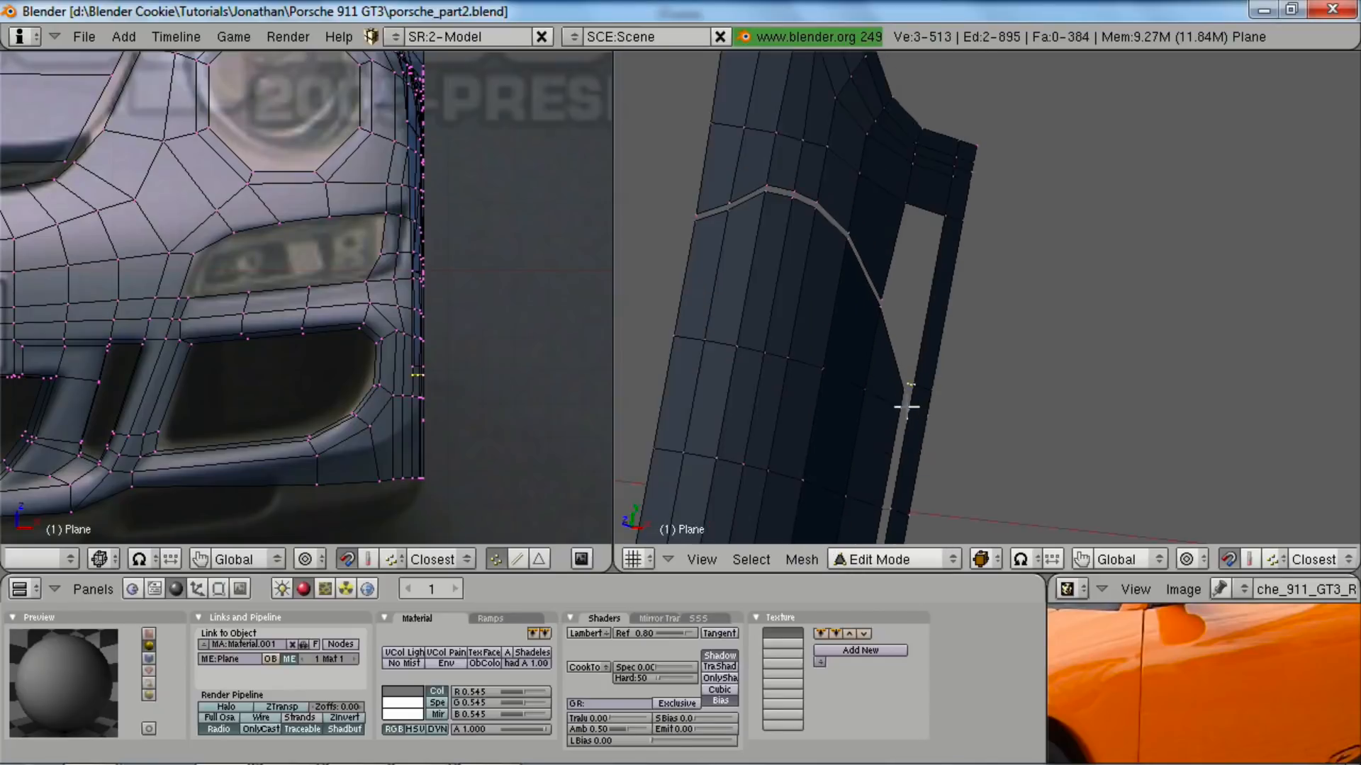
- Add an edge loop across the sill near the rear wheel, and extrude the short subdivided edge along the sill to it
{"action": "key", "text": "ctrl+r"}
{"action": "left_click", "coordinate": [957, 257]}
{"action": "left_click", "coordinate": [952, 260]}
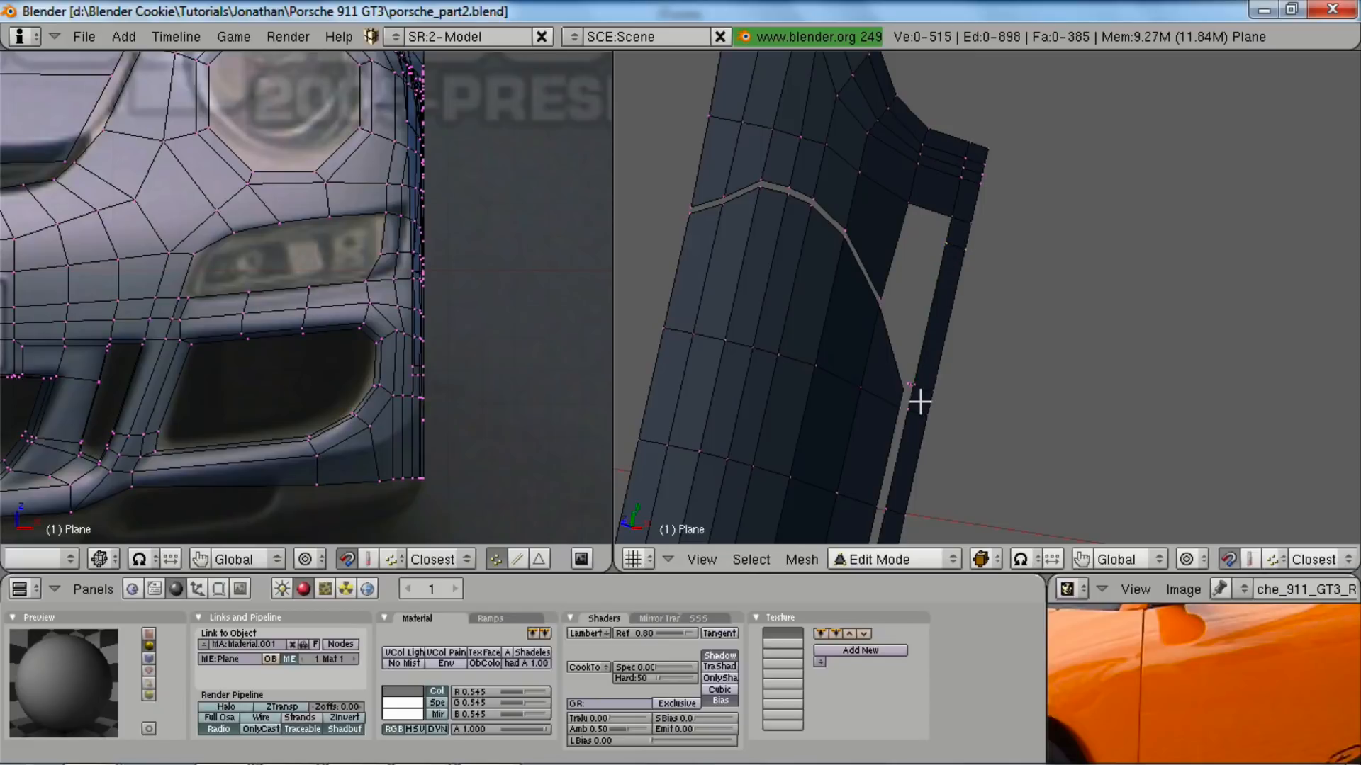
{"action": "key", "text": "e"}
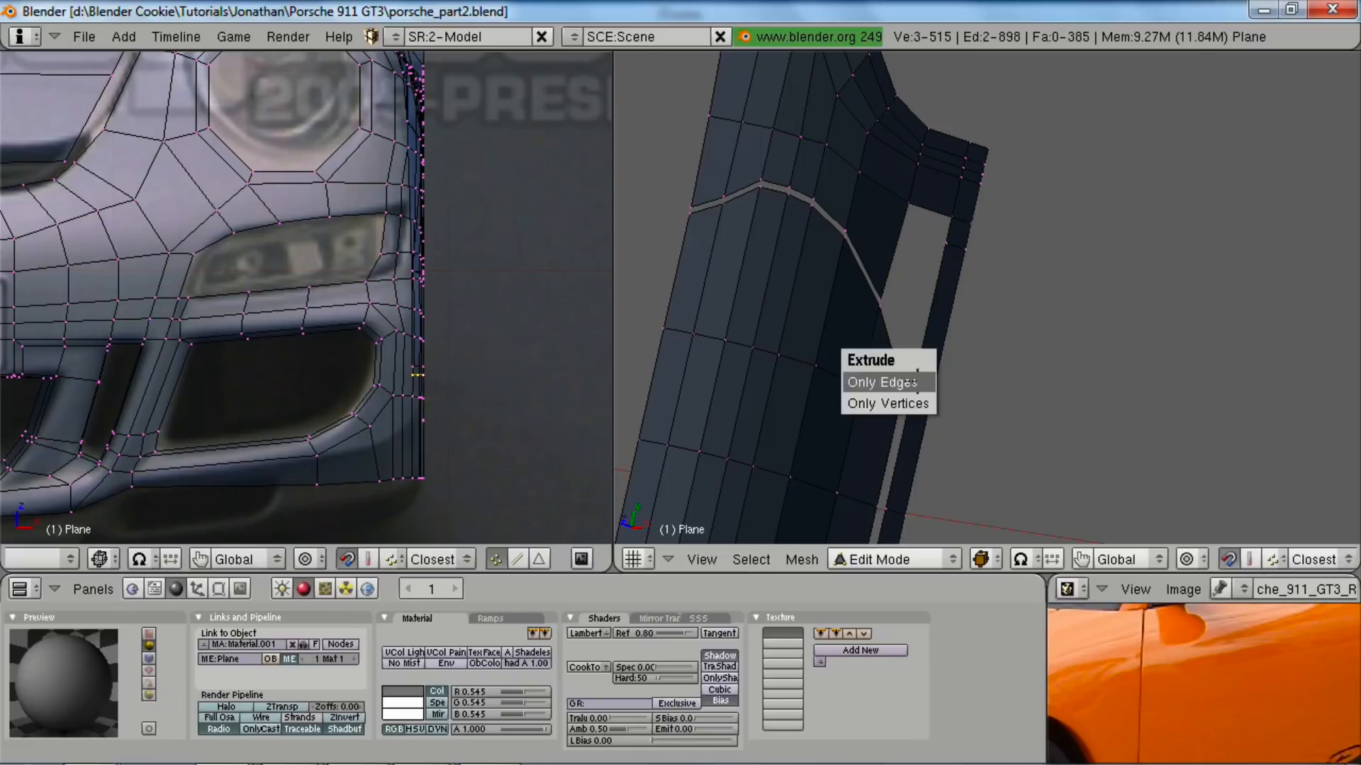
{"action": "left_click", "coordinate": [915, 379]}
{"action": "left_click", "coordinate": [958, 239]}
{"action": "scroll", "coordinate": [959, 238], "scroll_direction": "up", "scroll_amount": 3}
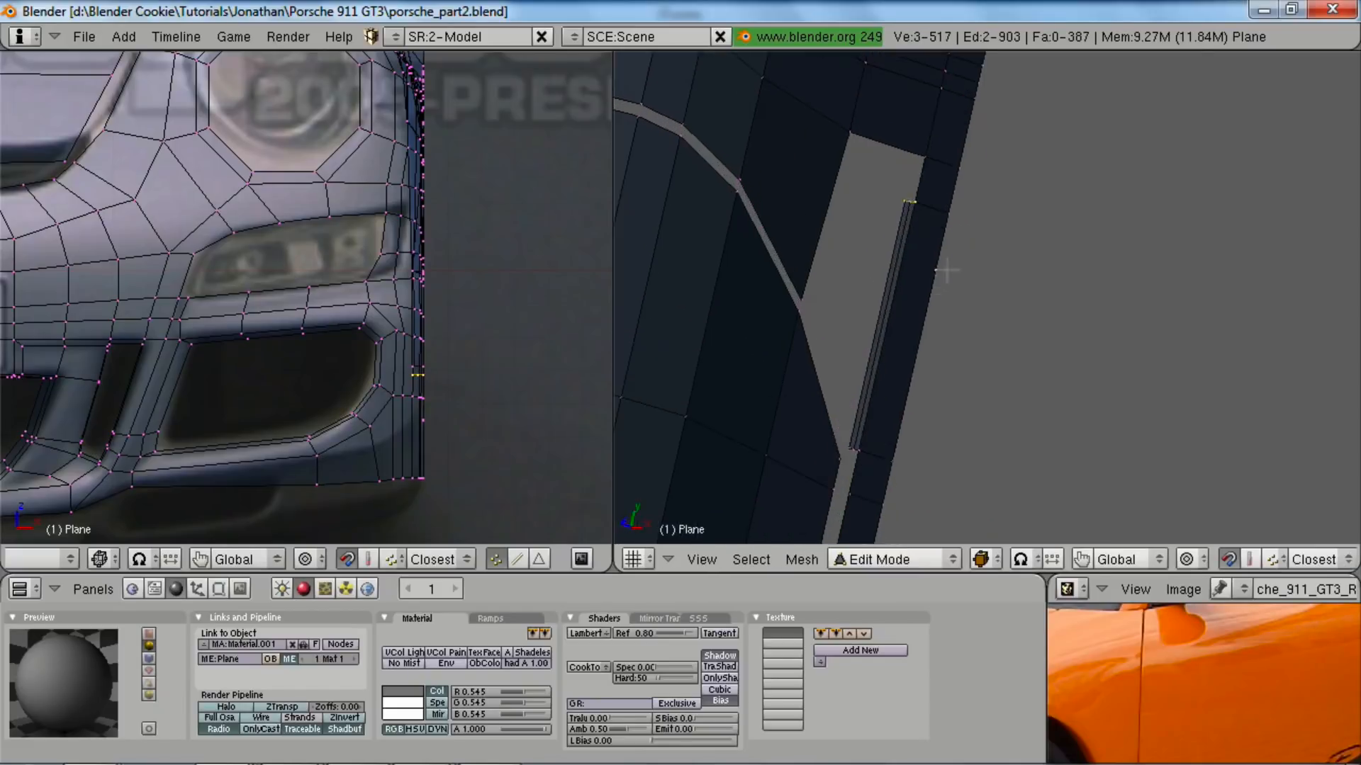
- Close the rear end of the new sill lip with a face, and adjust its end vertex along Y
{"action": "key", "text": "g"}
{"action": "right_click", "coordinate": [933, 376]}
{"action": "key", "text": "a"}
{"action": "middle_click_drag", "start_coordinate": [904, 372], "coordinate": [927, 367]}
{"action": "right_click", "coordinate": [921, 359]}
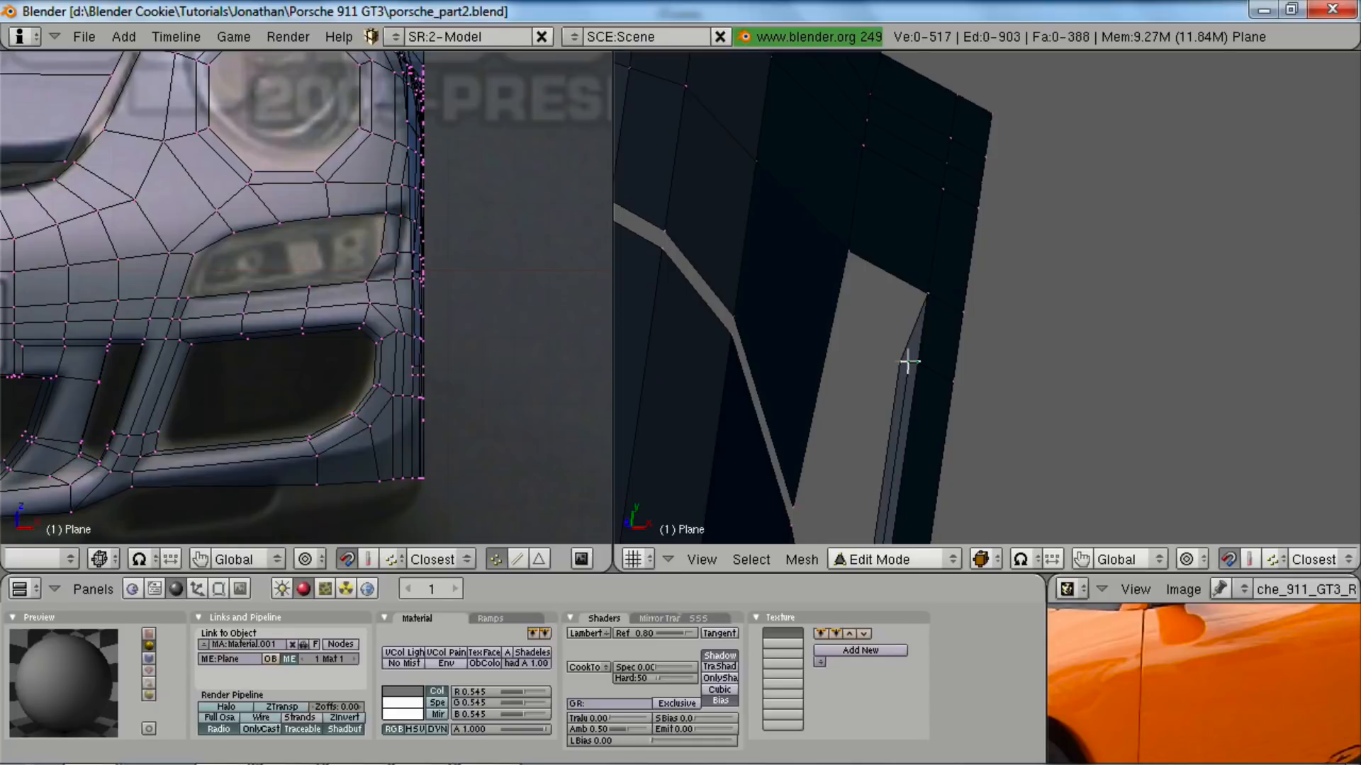
{"action": "right_click", "coordinate": [907, 362]}
{"action": "key", "text": "g"}
{"action": "key", "text": "y"}
{"action": "left_click", "coordinate": [908, 369]}
{"action": "middle_click_drag", "start_coordinate": [908, 369], "coordinate": [1061, 325]}
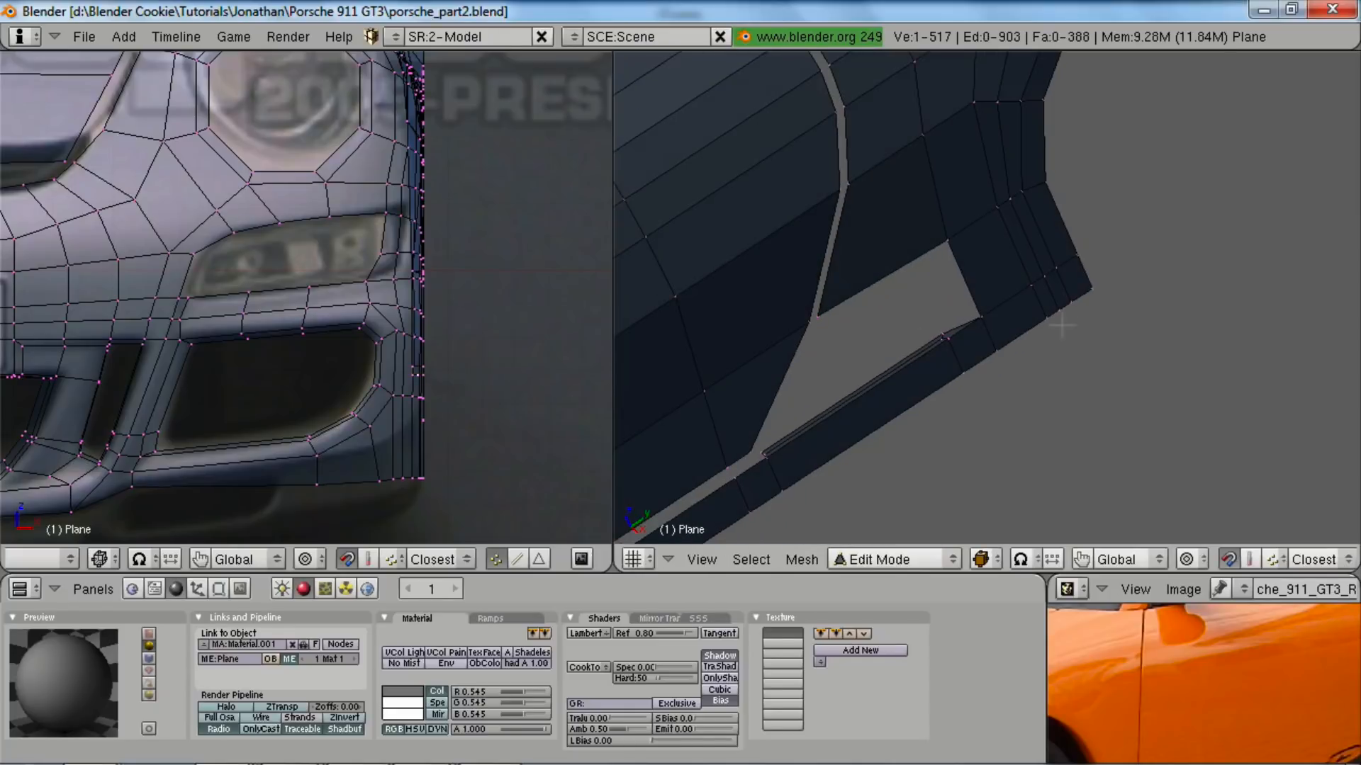
- Cut a vertical edge loop through the panel behind the door, then scale and move it along Y
{"action": "key", "text": "ctrl+r"}
{"action": "left_click", "coordinate": [923, 270]}
{"action": "left_click", "coordinate": [967, 244]}
{"action": "key", "text": "s"}
{"action": "key", "text": "y"}
{"action": "left_click", "coordinate": [927, 241]}
{"action": "key", "text": "g"}
{"action": "key", "text": "y"}
{"action": "left_click", "coordinate": [919, 250]}
- Fill the hole above the sill lip behind the door with a face, using its four corner vertices
{"action": "key", "text": "a"}
{"action": "key", "text": "f"}
{"action": "right_click", "coordinate": [928, 270]}
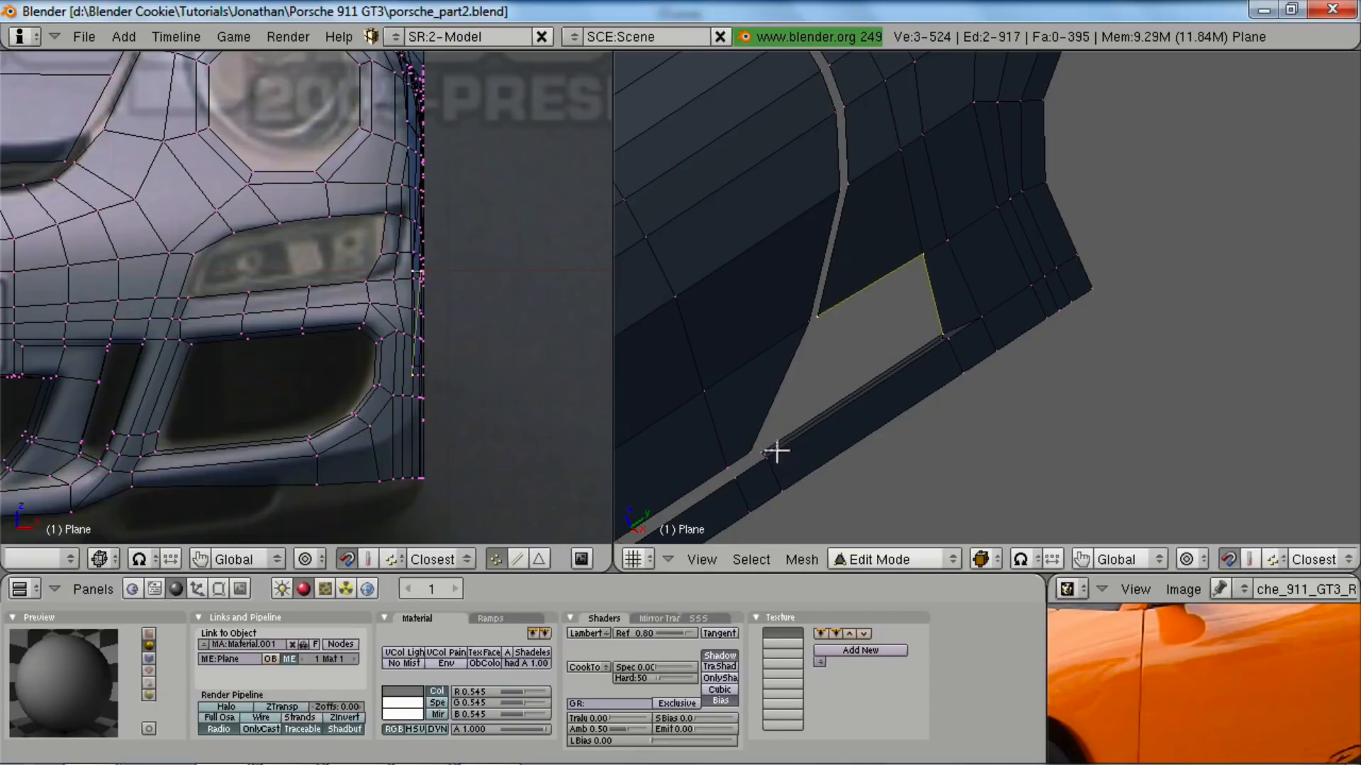
{"action": "key", "text": "f"}
{"action": "key", "text": "a"}
- Inspect the rebuilt sill area in object mode and compare it with the enlarged reference photo
{"action": "scroll", "coordinate": [863, 358], "scroll_direction": "down", "scroll_amount": 4}
{"action": "key", "text": "Tab"}
{"action": "middle_click_drag", "start_coordinate": [863, 358], "coordinate": [1006, 326]}
{"action": "key", "text": "shift+space"}
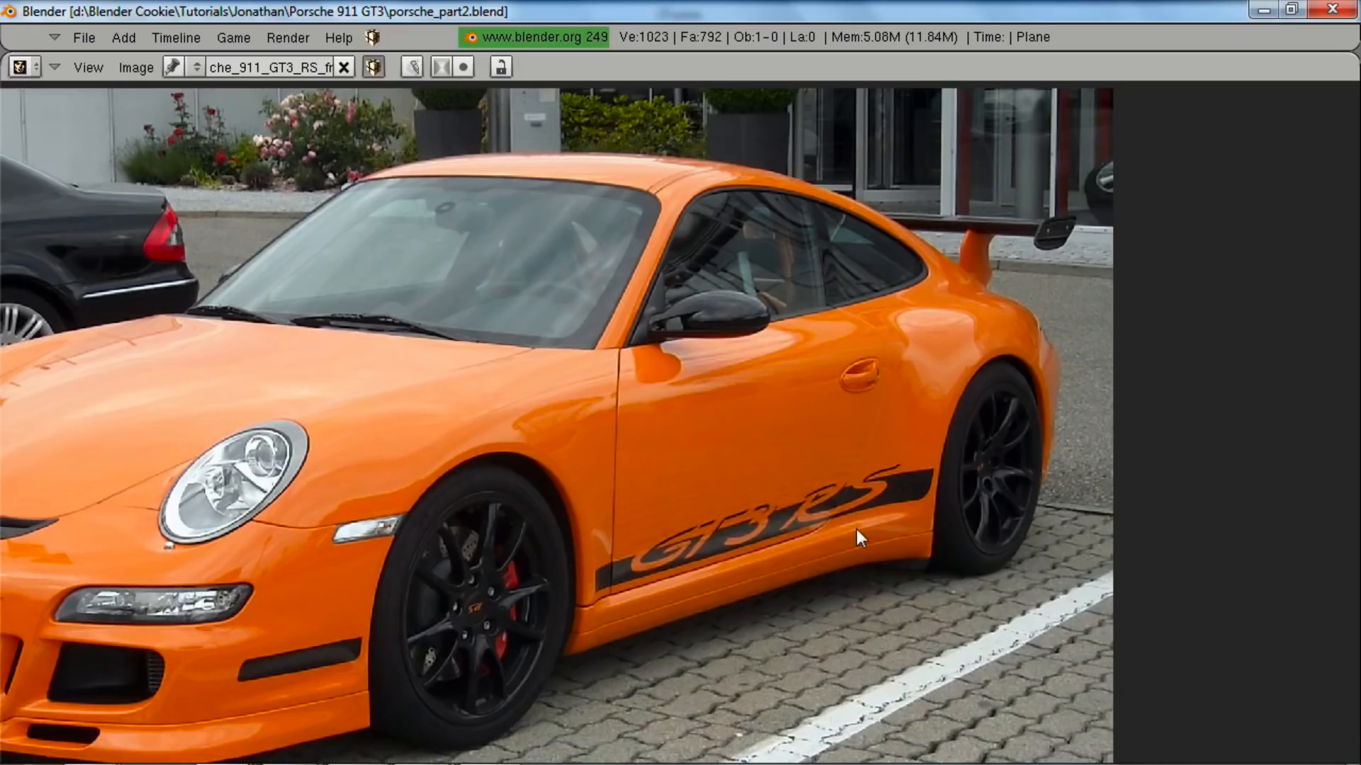
{"action": "key", "text": "shift+space"}
{"action": "scroll", "coordinate": [872, 361], "scroll_direction": "up", "scroll_amount": 2}
{"action": "mouse_move", "coordinate": [945, 385]}
{"action": "middle_mouse_down"}
{"action": "mouse_move", "coordinate": [876, 334]}
{"action": "mouse_move", "coordinate": [966, 395]}
{"action": "middle_mouse_up"}
{"action": "scroll", "coordinate": [1005, 336], "scroll_direction": "down", "scroll_amount": 3}
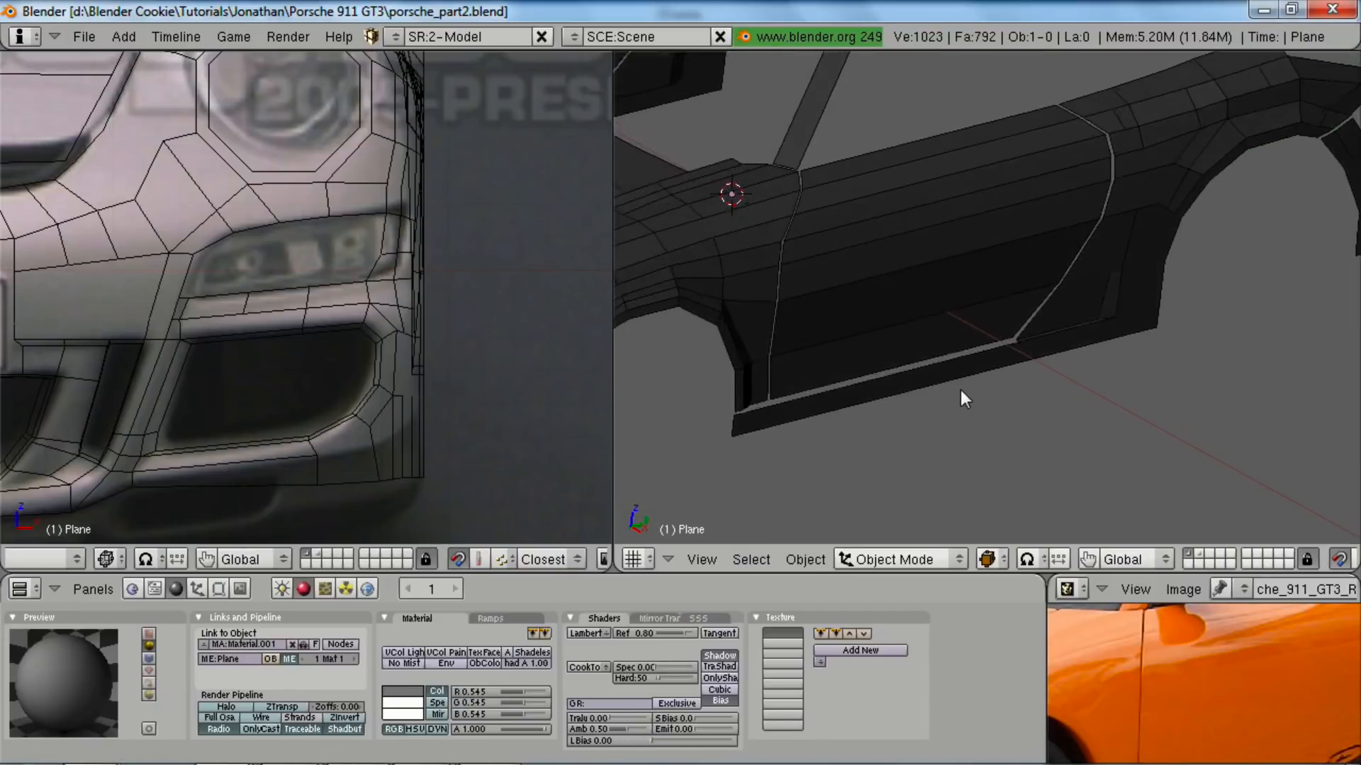
- Select the sill lip's short cross edges at the door's rear corner and extrude them forward along Y to the next sill divisions
{"action": "key", "text": "Tab"}
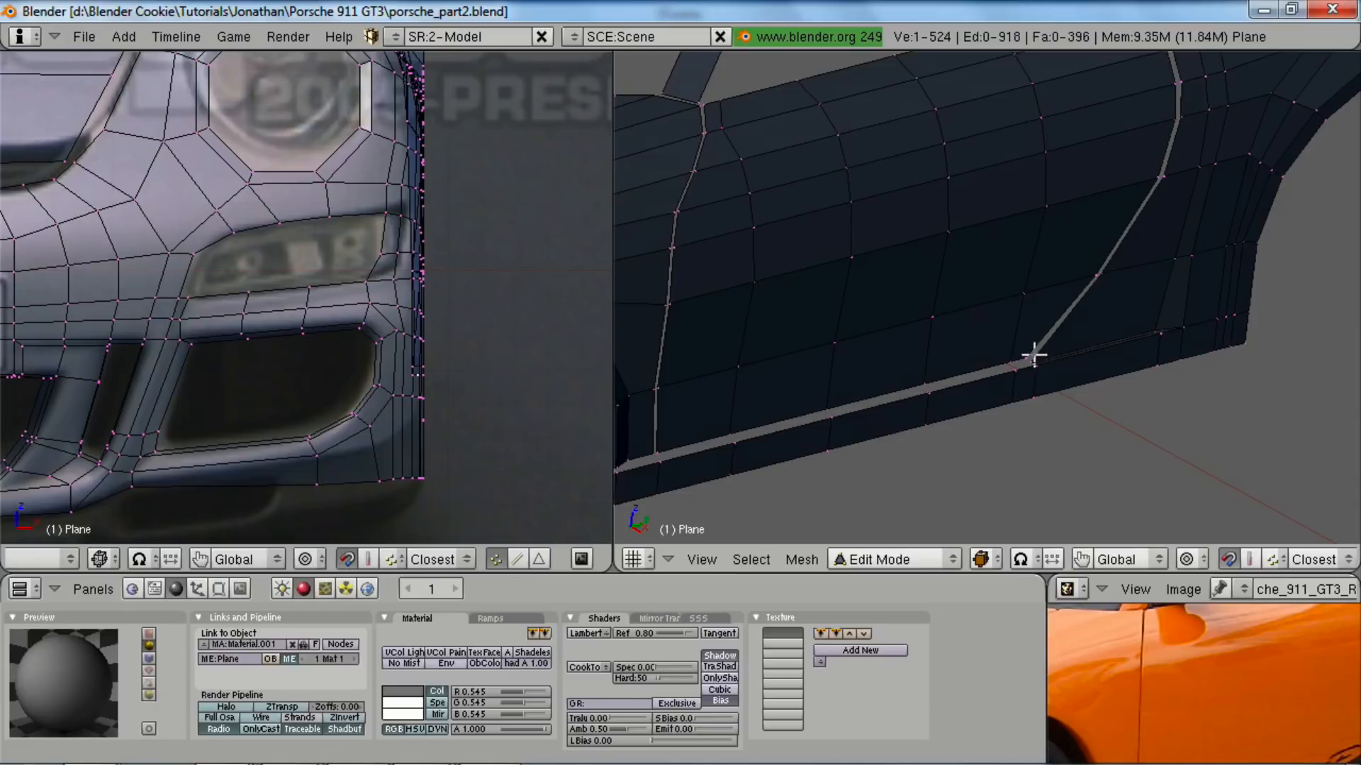
{"action": "right_click", "coordinate": [1039, 375], "text": "shift"}
{"action": "scroll", "coordinate": [1063, 383], "scroll_direction": "up", "scroll_amount": 4}
{"action": "key", "text": "e"}
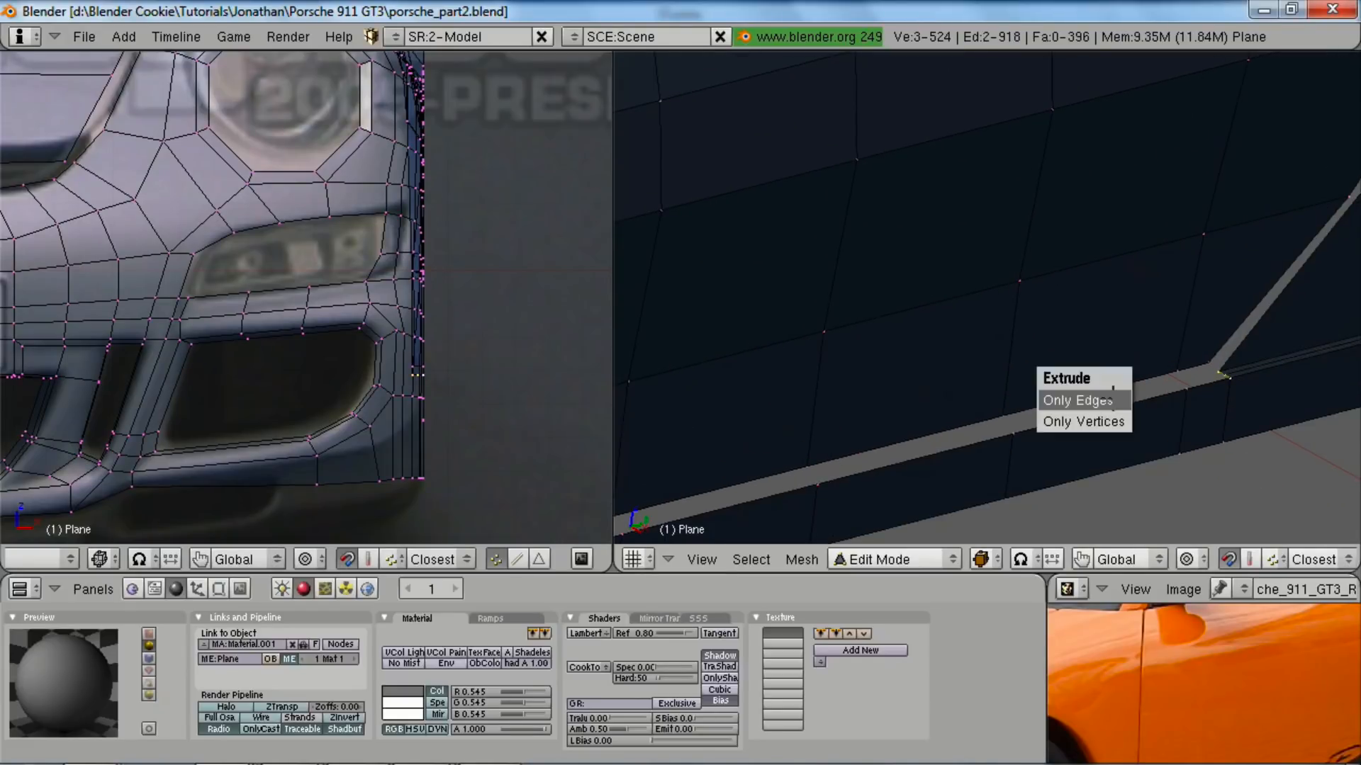
{"action": "left_click", "coordinate": [1113, 394]}
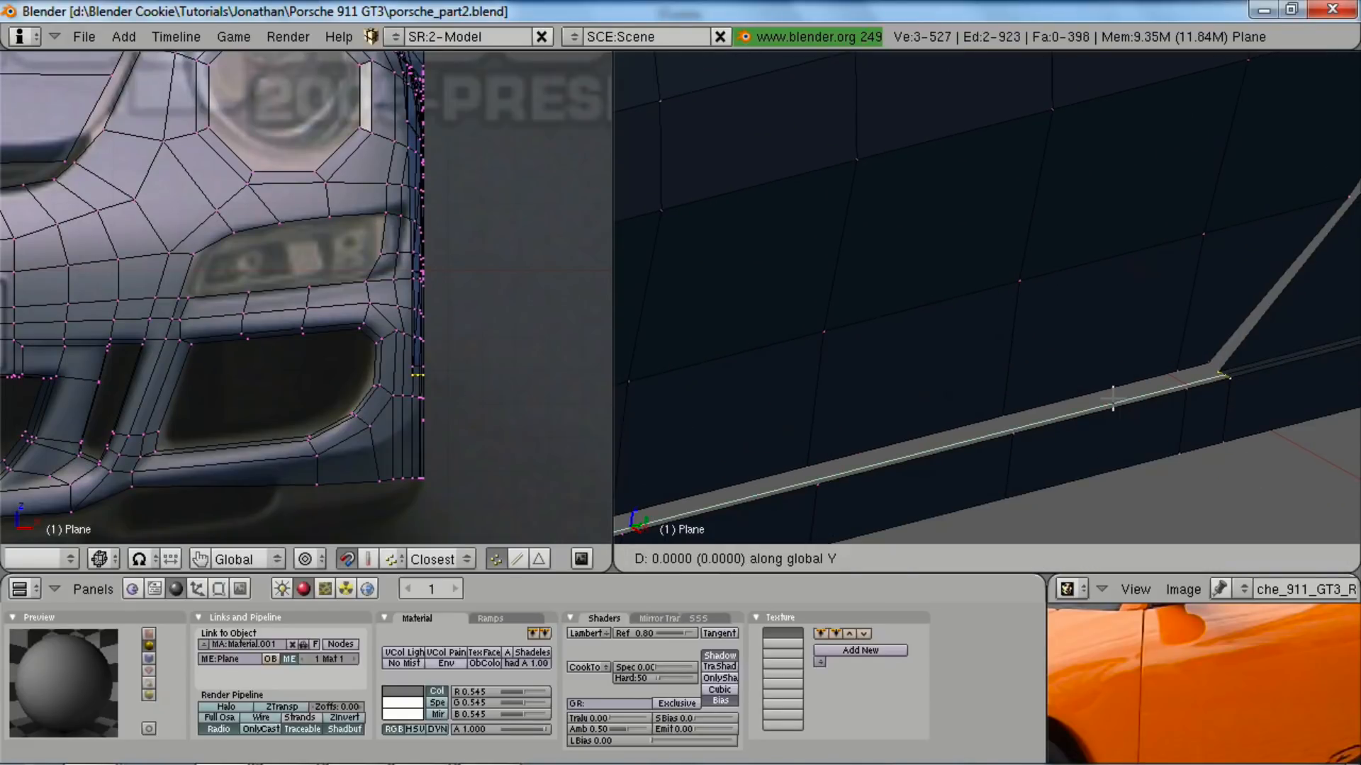
{"action": "left_click", "coordinate": [1184, 385]}
{"action": "key", "text": "g"}
{"action": "left_click", "coordinate": [1011, 434]}
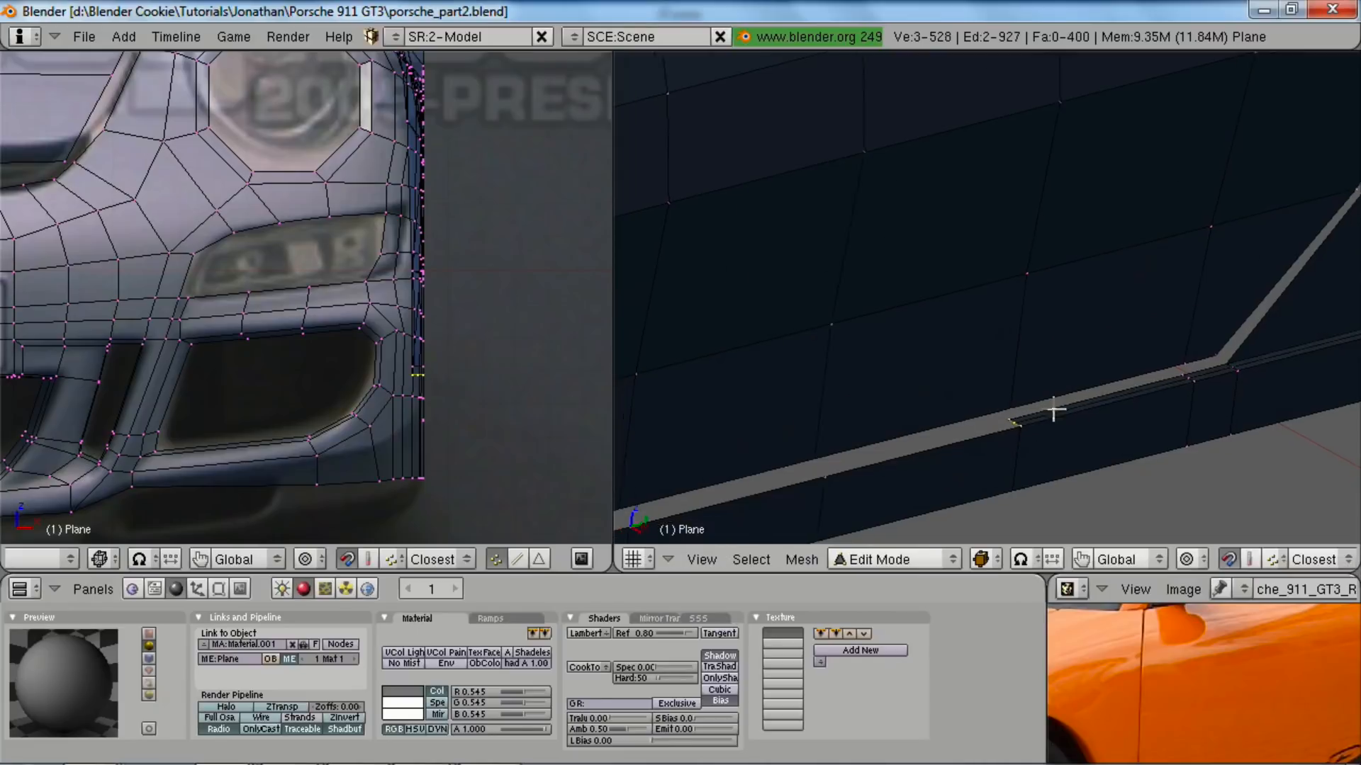
- Extrude the sill lip two more segments forward along Y beneath the door, matching the sill divisions
{"action": "scroll", "coordinate": [957, 397], "scroll_direction": "down", "scroll_amount": 2}
{"action": "key", "text": "e"}
{"action": "left_click", "coordinate": [885, 368]}
{"action": "left_click", "coordinate": [1034, 385]}
{"action": "middle_click_drag", "start_coordinate": [1035, 384], "coordinate": [1234, 416], "text": "shift"}
{"action": "key", "text": "e"}
{"action": "left_click", "coordinate": [1165, 398]}
{"action": "left_click", "coordinate": [1042, 342]}
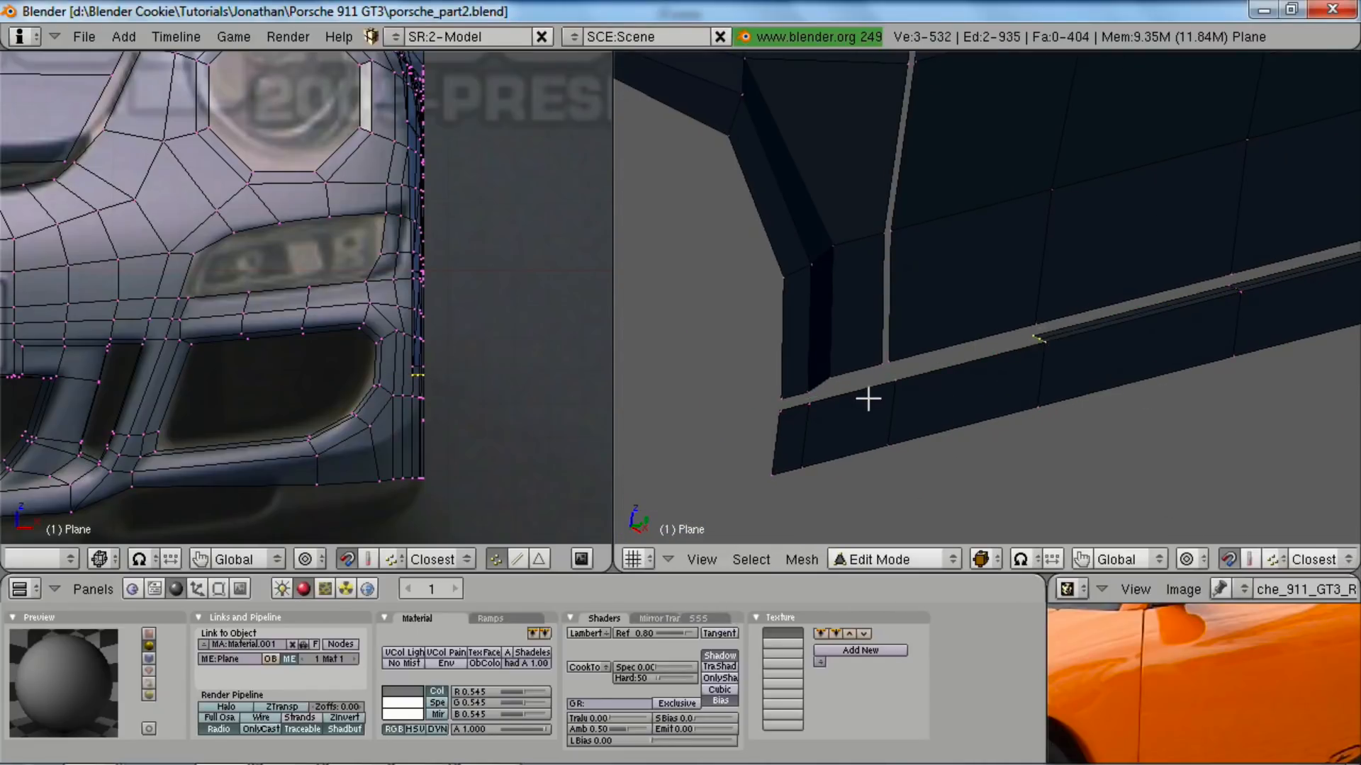
- Extrude the sill lip forward along Y to the sill vertex below the front door seam
{"action": "middle_click_drag", "start_coordinate": [865, 395], "coordinate": [966, 383], "text": "shift"}
{"action": "key", "text": "g"}
{"action": "left_click", "coordinate": [941, 383]}
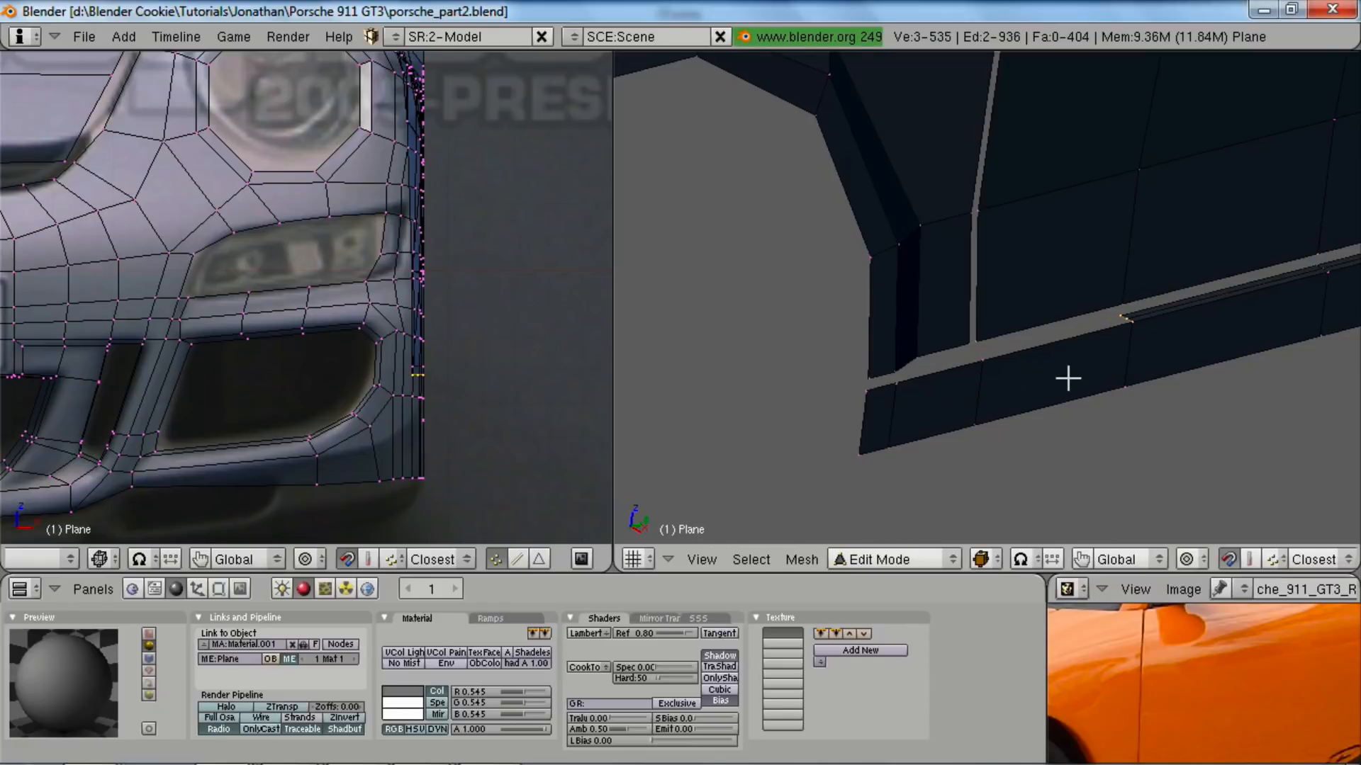
{"action": "key", "text": "e"}
{"action": "left_click", "coordinate": [1131, 334]}
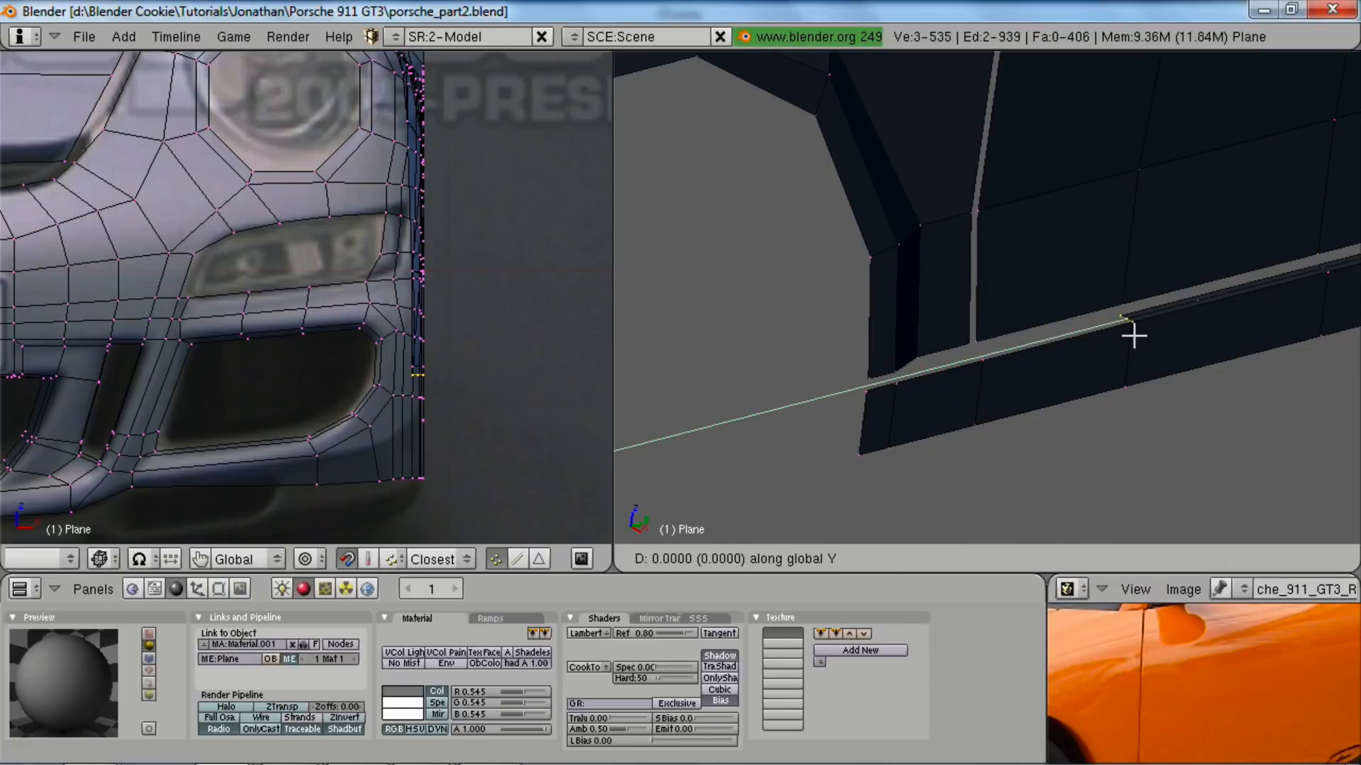
{"action": "left_click", "coordinate": [987, 348]}
{"action": "key", "text": "g"}
{"action": "left_click", "coordinate": [978, 360]}
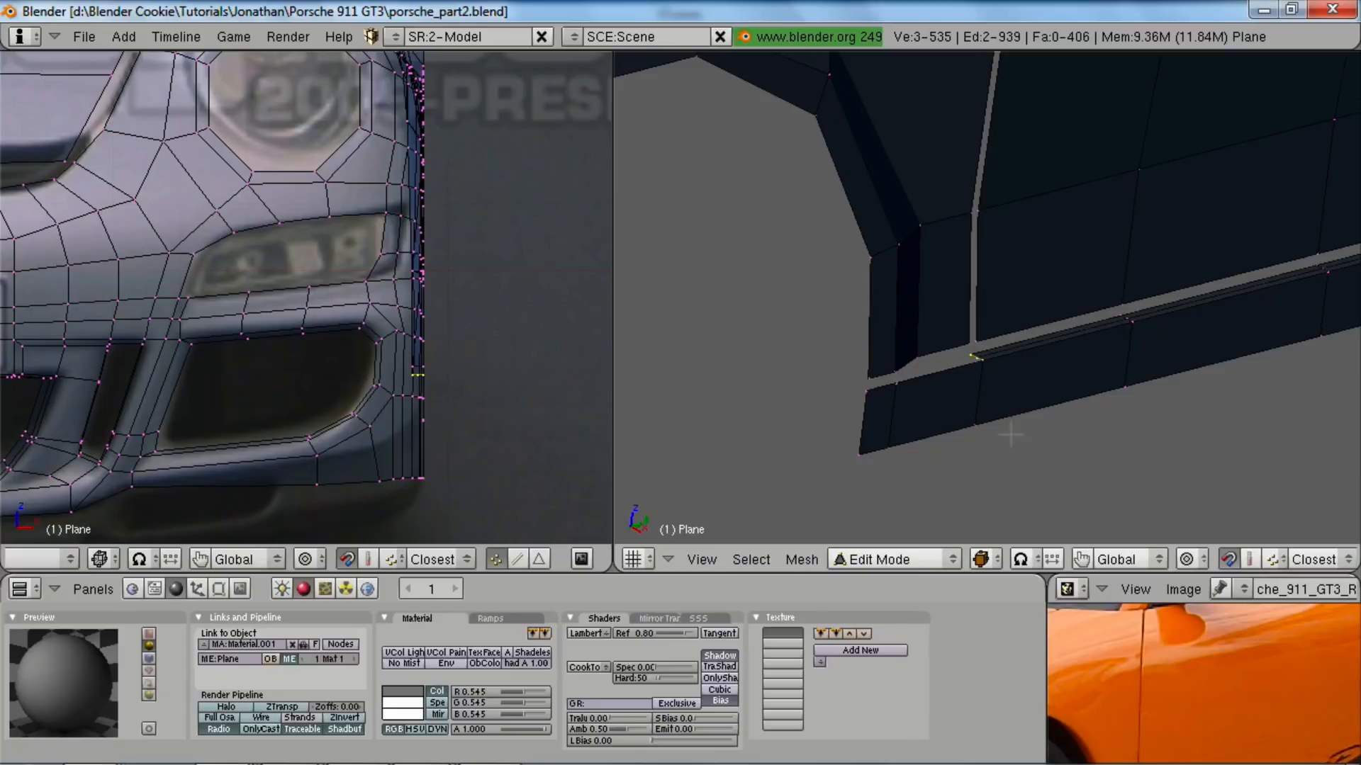
- Extrude the sill lip one segment forward from the front door seam to the next sill division near the front wheel arch
{"action": "scroll", "coordinate": [1011, 434], "scroll_direction": "up", "scroll_amount": 3}
{"action": "key", "text": "e"}
{"action": "left_click", "coordinate": [974, 454]}
{"action": "left_click", "coordinate": [826, 448]}
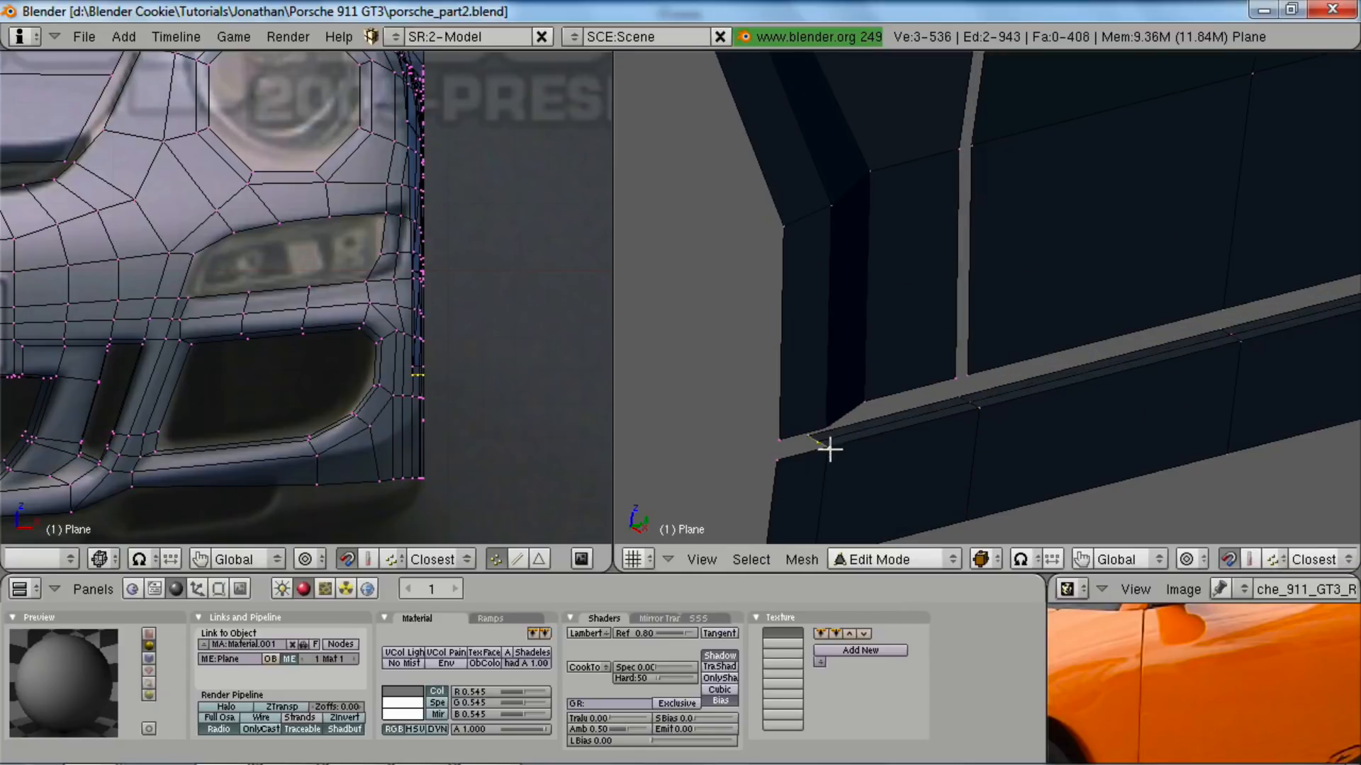
- Set the snap mode to Center and try to extrude the sill lip forward to the sill's front corner
{"action": "left_click", "coordinate": [459, 559]}
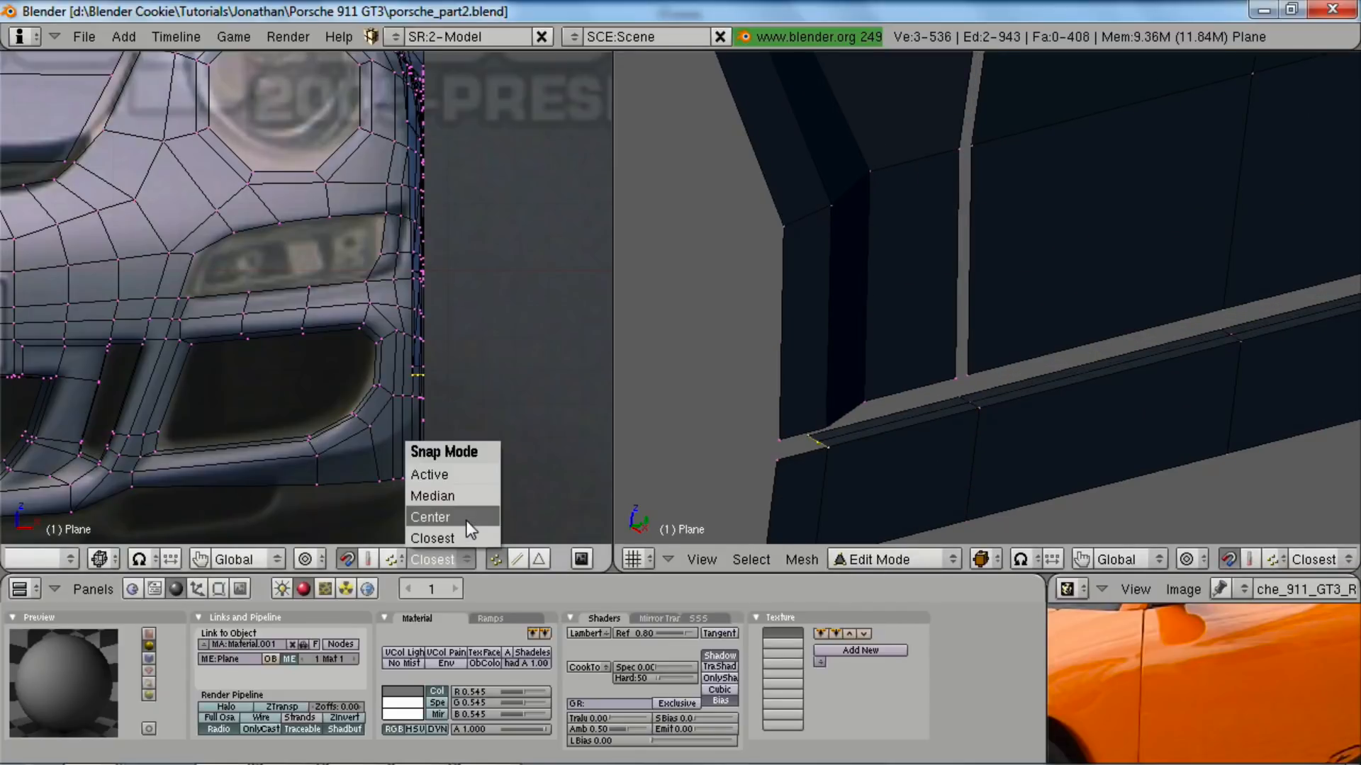
{"action": "left_click", "coordinate": [466, 519]}
{"action": "key", "text": "e"}
{"action": "left_click", "coordinate": [843, 450]}
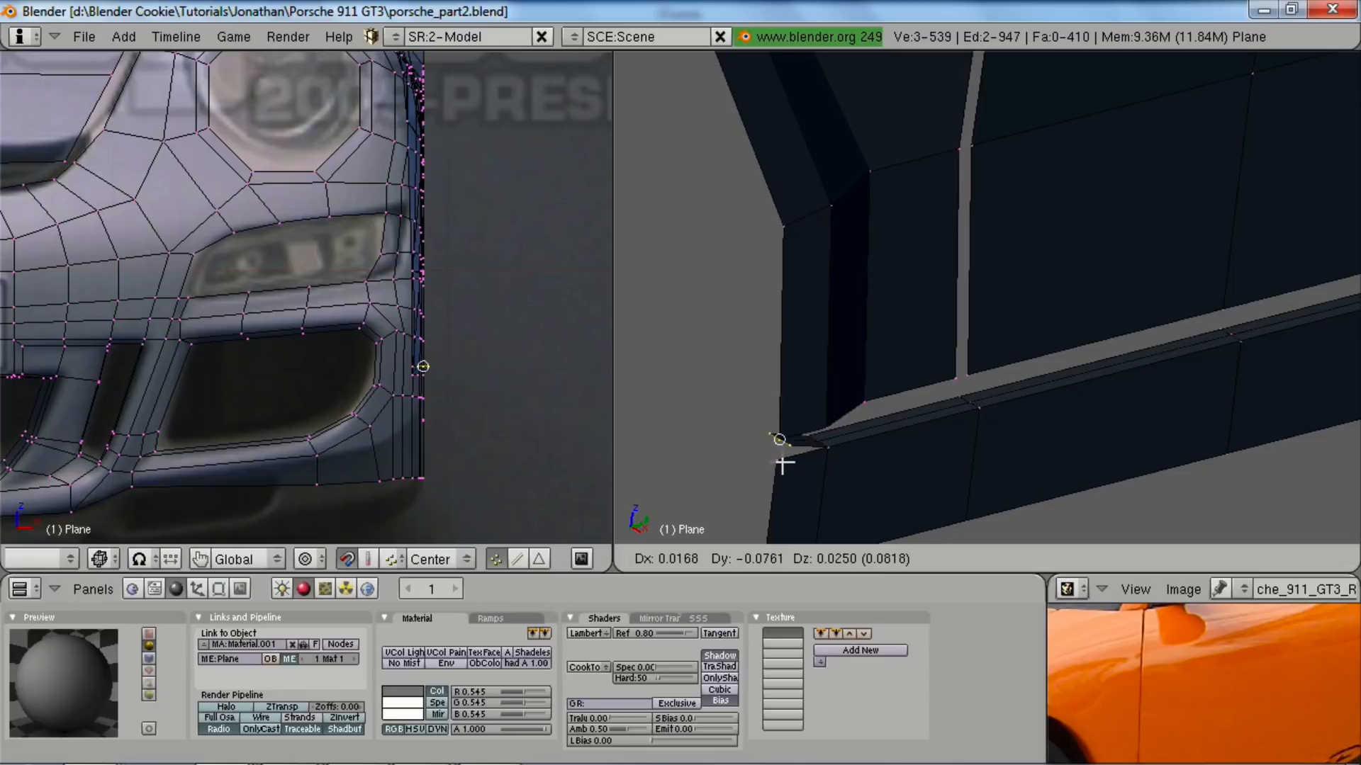
{"action": "left_click", "coordinate": [784, 467]}
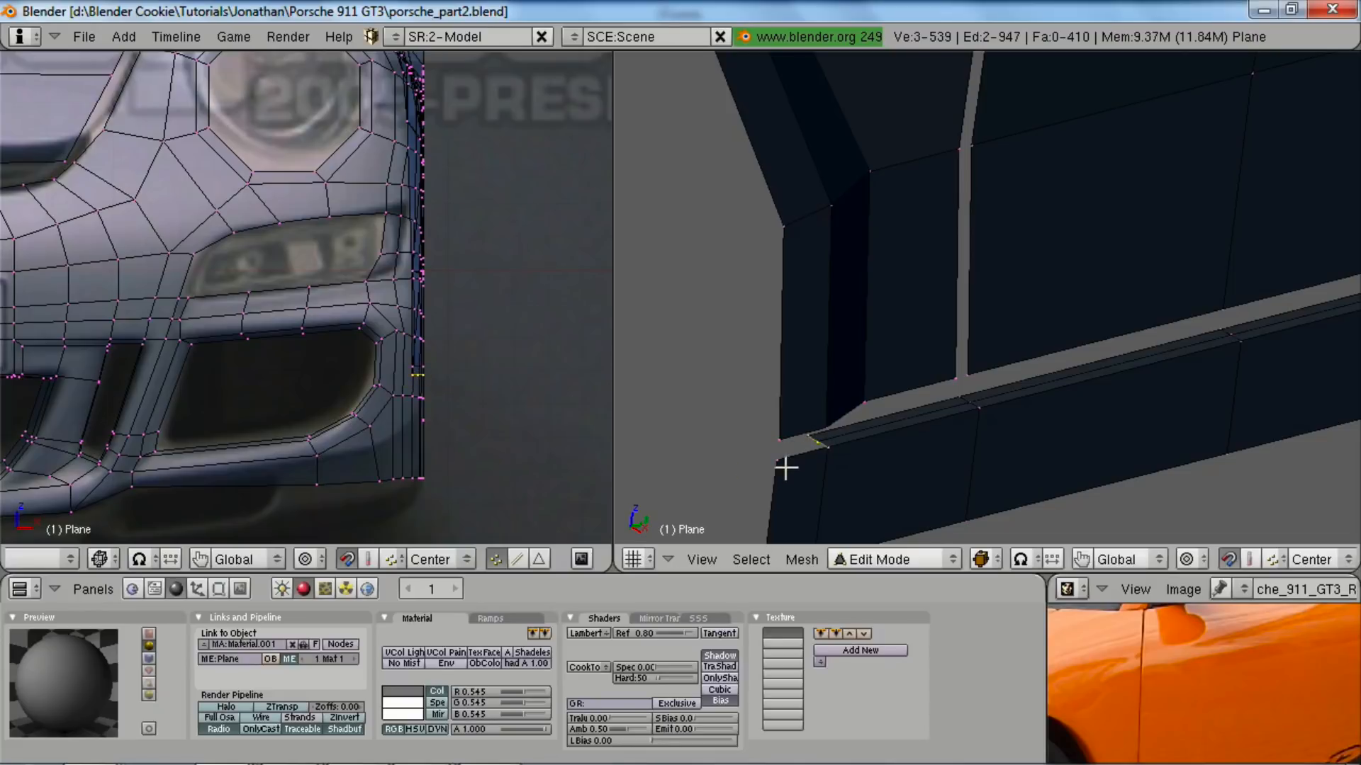
- Set the snap mode to Closest and extrude the sill lip's front edges to the sill's front corner at the wheel arch
{"action": "left_click", "coordinate": [457, 557]}
{"action": "left_click", "coordinate": [465, 538]}
{"action": "key", "text": "g"}
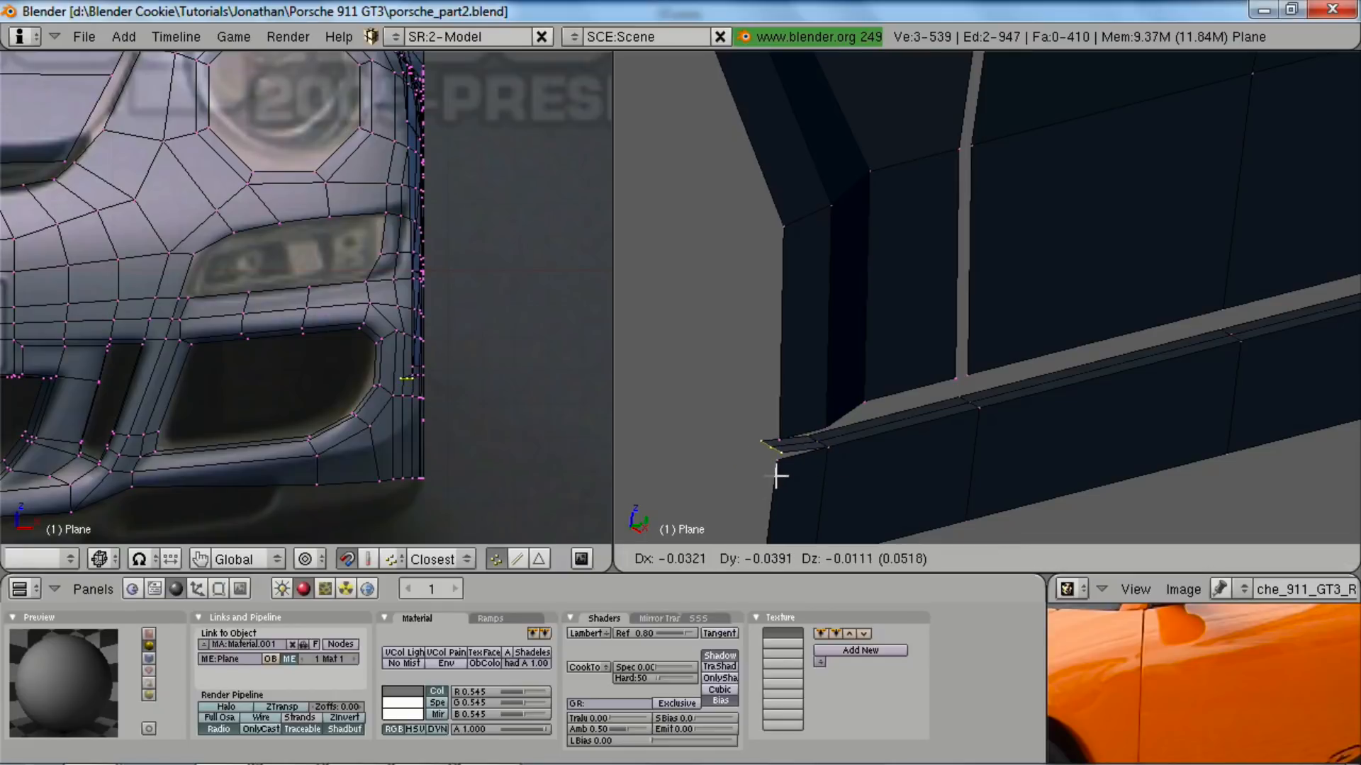
{"action": "left_click", "coordinate": [780, 460]}
{"action": "key", "text": "g"}
{"action": "left_click", "coordinate": [777, 466]}
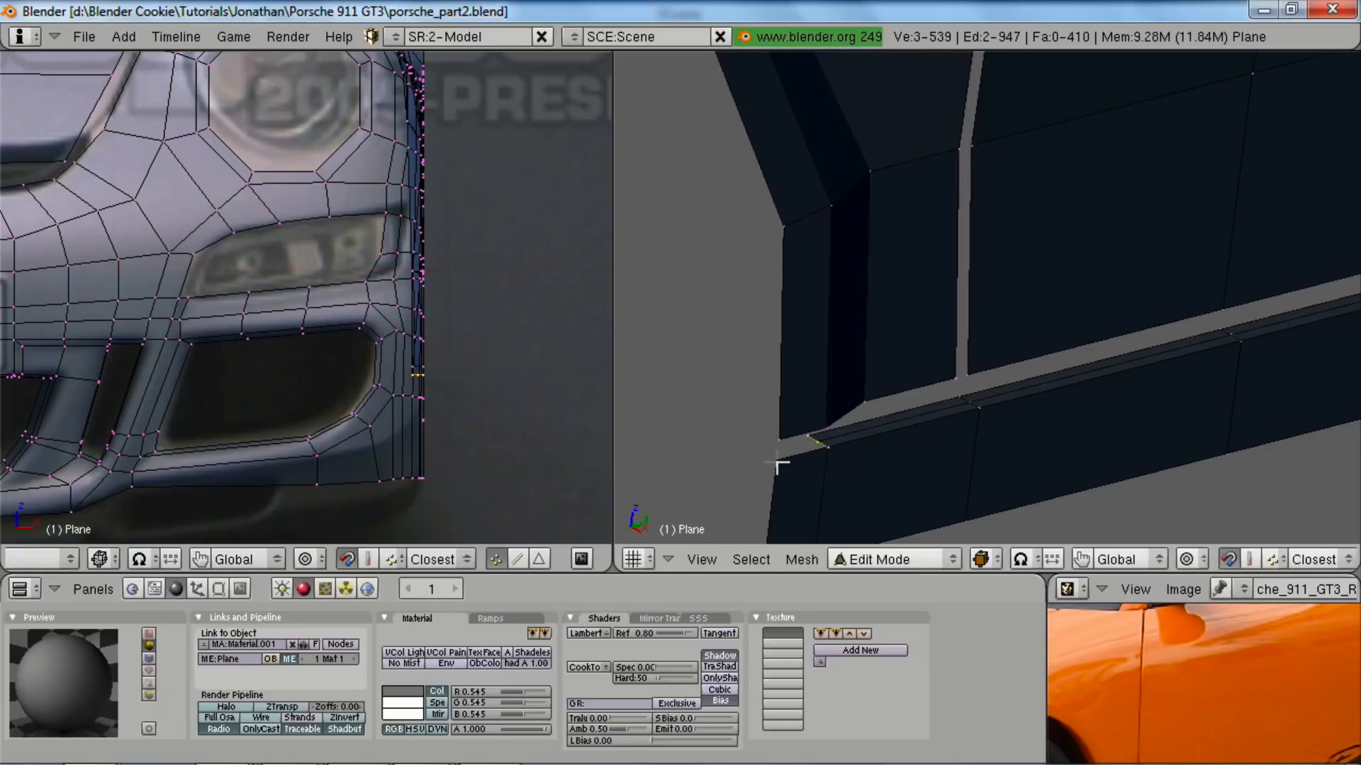
{"action": "key", "text": "e"}
{"action": "left_click", "coordinate": [796, 468]}
{"action": "left_click", "coordinate": [769, 461]}
- Deselect everything and compare the front end of the sill with the enlarged reference photo
{"action": "scroll", "coordinate": [815, 453], "scroll_direction": "down", "scroll_amount": 5}
{"action": "mouse_move", "coordinate": [822, 454]}
{"action": "middle_mouse_down"}
{"action": "mouse_move", "coordinate": [884, 423]}
{"action": "mouse_move", "coordinate": [815, 431]}
{"action": "middle_mouse_up"}
{"action": "key", "text": "a"}
{"action": "scroll", "coordinate": [814, 432], "scroll_direction": "down", "scroll_amount": 3}
{"action": "key", "text": "shift+space"}
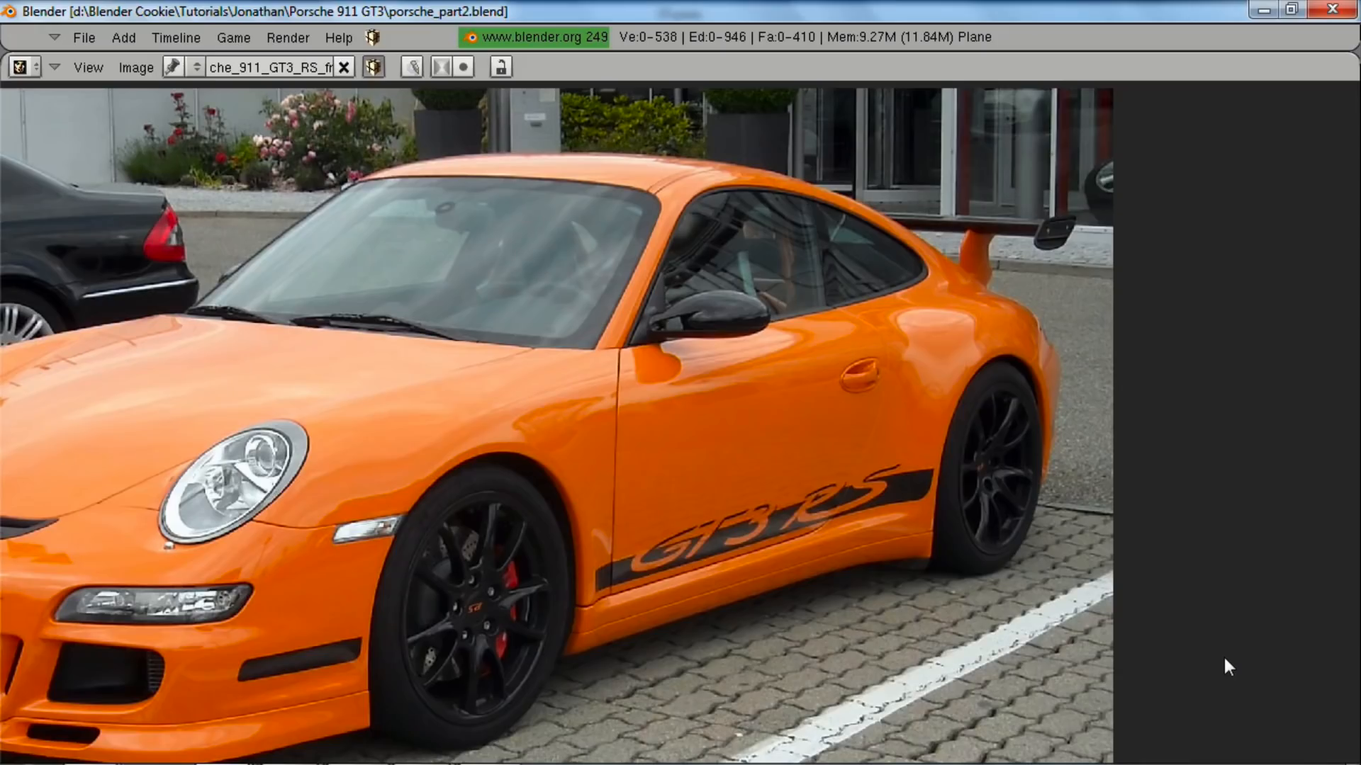
{"action": "key", "text": "shift+space"}
- Select the short edge at the sill lip's front end by the wheel arch and delete its vertices
{"action": "scroll", "coordinate": [766, 382], "scroll_direction": "up", "scroll_amount": 5}
{"action": "middle_click_drag", "start_coordinate": [859, 429], "coordinate": [1045, 360], "text": "shift"}
{"action": "key", "text": "alt+z"}
{"action": "right_click", "coordinate": [762, 367]}
{"action": "scroll", "coordinate": [756, 357], "scroll_direction": "up", "scroll_amount": 3}
{"action": "middle_click_drag", "start_coordinate": [929, 289], "coordinate": [1105, 170], "text": "shift"}
{"action": "scroll", "coordinate": [900, 355], "scroll_direction": "up", "scroll_amount": 2}
{"action": "mouse_move", "coordinate": [899, 355]}
{"action": "middle_mouse_down"}
{"action": "mouse_move", "coordinate": [855, 340]}
{"action": "mouse_move", "coordinate": [756, 248]}
{"action": "middle_mouse_up"}
{"action": "key", "text": "x"}
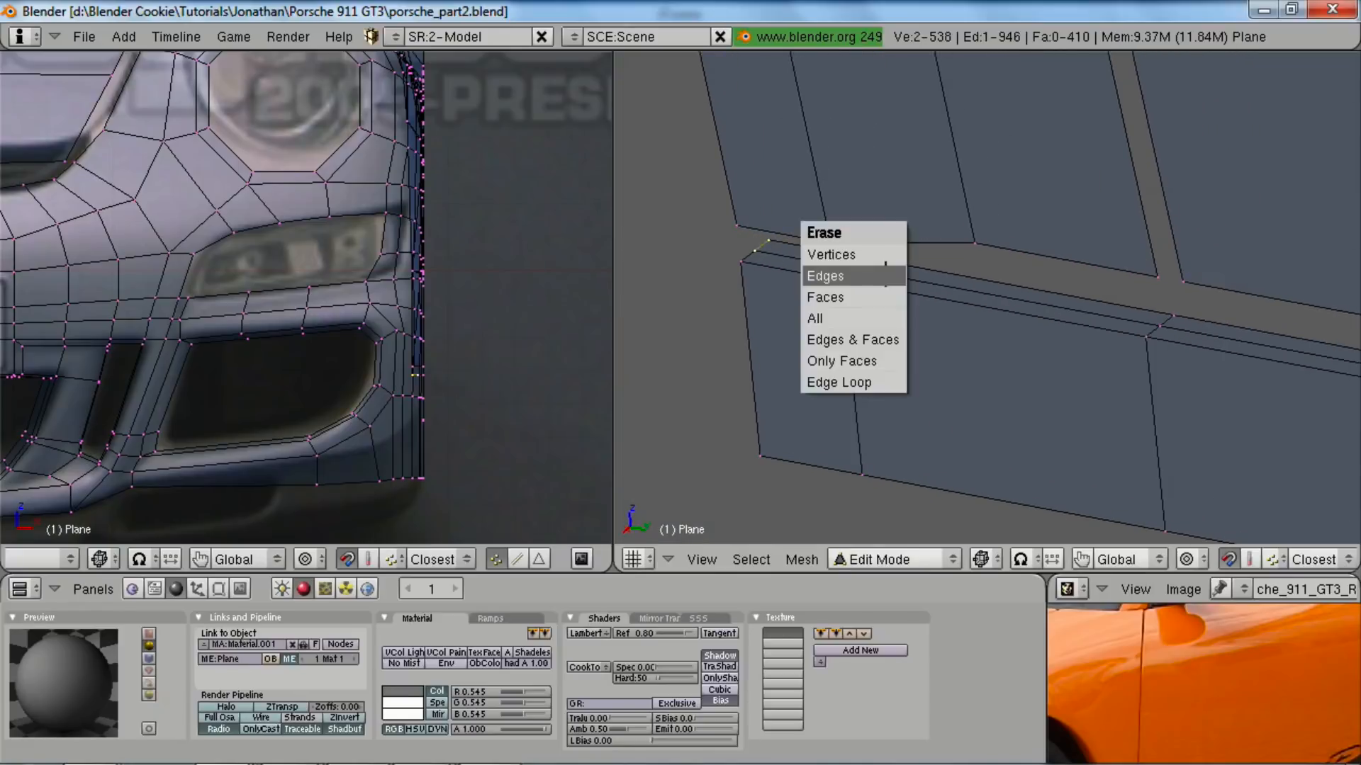
{"action": "left_click", "coordinate": [826, 255]}
- Check the sill's front end against the enlarged reference photo and examine the whole car body from several angles in object mode
{"action": "scroll", "coordinate": [1049, 503], "scroll_direction": "down", "scroll_amount": 4}
{"action": "key", "text": "ctrl+Up"}
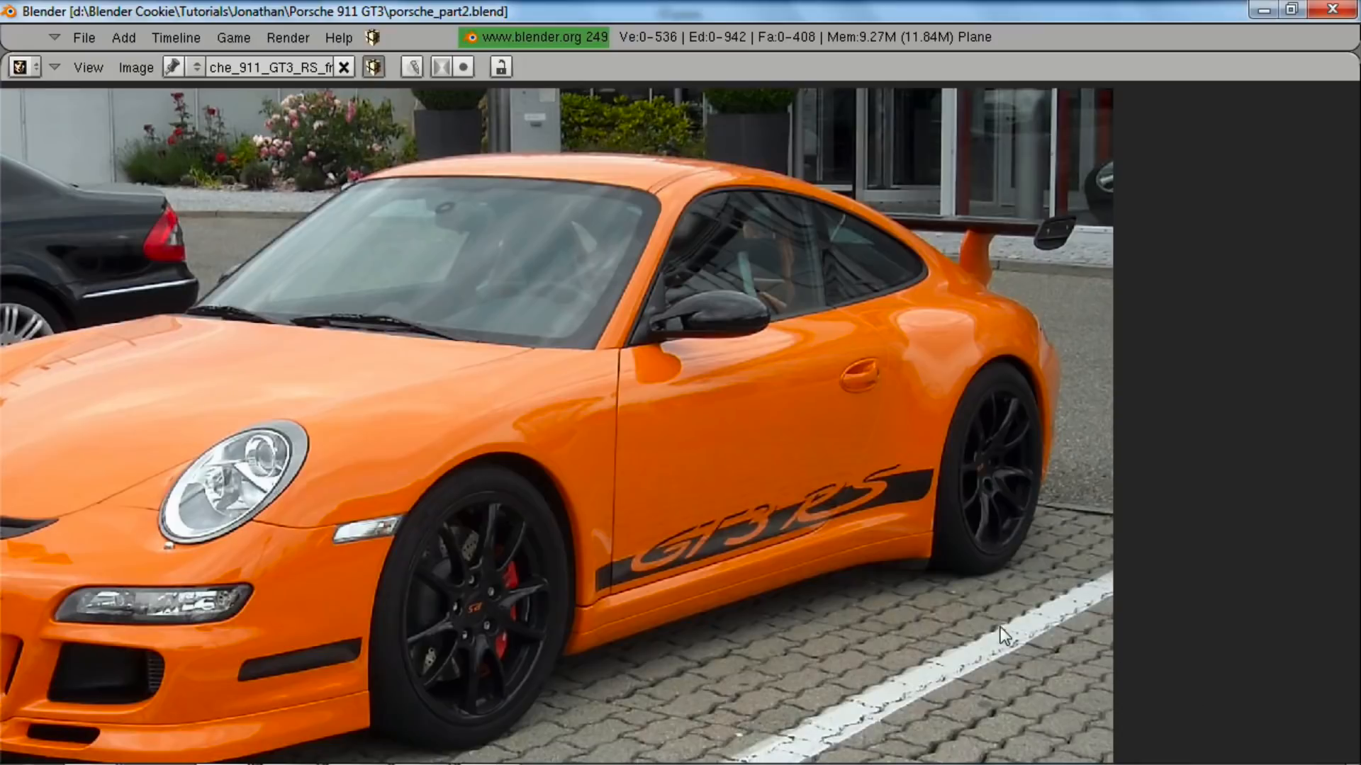
{"action": "key", "text": "ctrl+Down"}
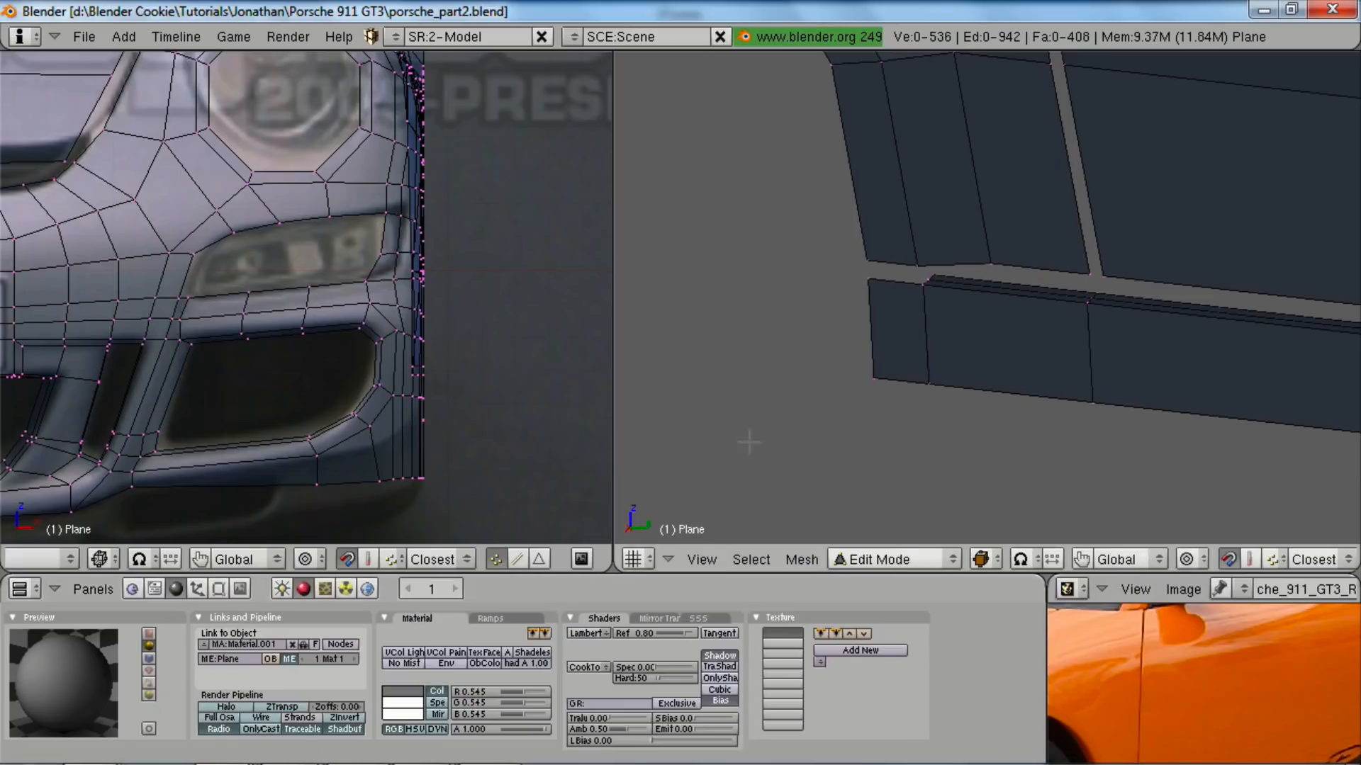
{"action": "scroll", "coordinate": [896, 400], "scroll_direction": "down", "scroll_amount": 4}
{"action": "key", "text": "Tab"}
{"action": "middle_click_drag", "start_coordinate": [896, 400], "coordinate": [938, 435]}
{"action": "scroll", "coordinate": [858, 486], "scroll_direction": "down", "scroll_amount": 3}
{"action": "scroll", "coordinate": [771, 473], "scroll_direction": "down", "scroll_amount": 1}
{"action": "middle_click_drag", "start_coordinate": [953, 332], "coordinate": [981, 390], "text": "shift"}
{"action": "scroll", "coordinate": [981, 390], "scroll_direction": "down", "scroll_amount": 4}
{"action": "middle_click_drag", "start_coordinate": [1017, 320], "coordinate": [1114, 398]}
{"action": "middle_click_drag", "start_coordinate": [1162, 303], "coordinate": [858, 401]}
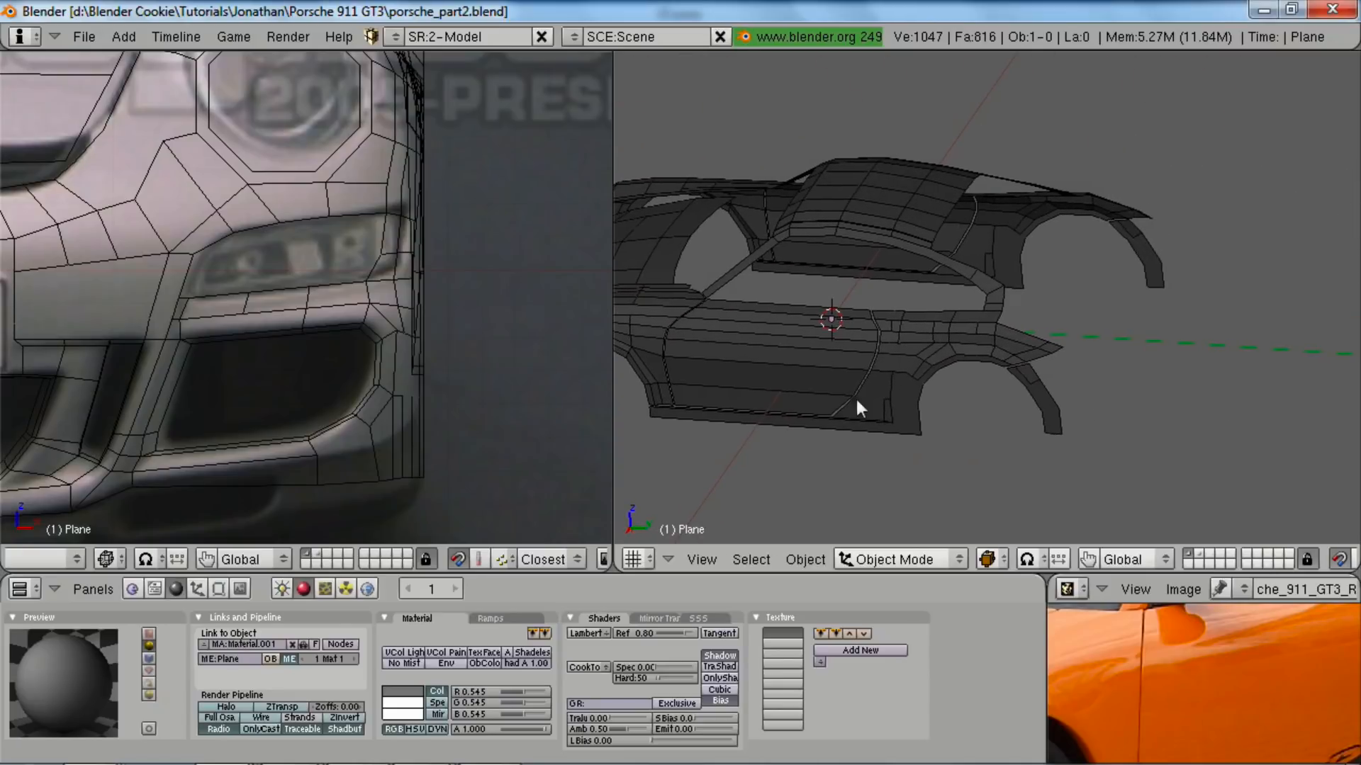
{"action": "middle_click_drag", "start_coordinate": [1211, 278], "coordinate": [970, 210]}
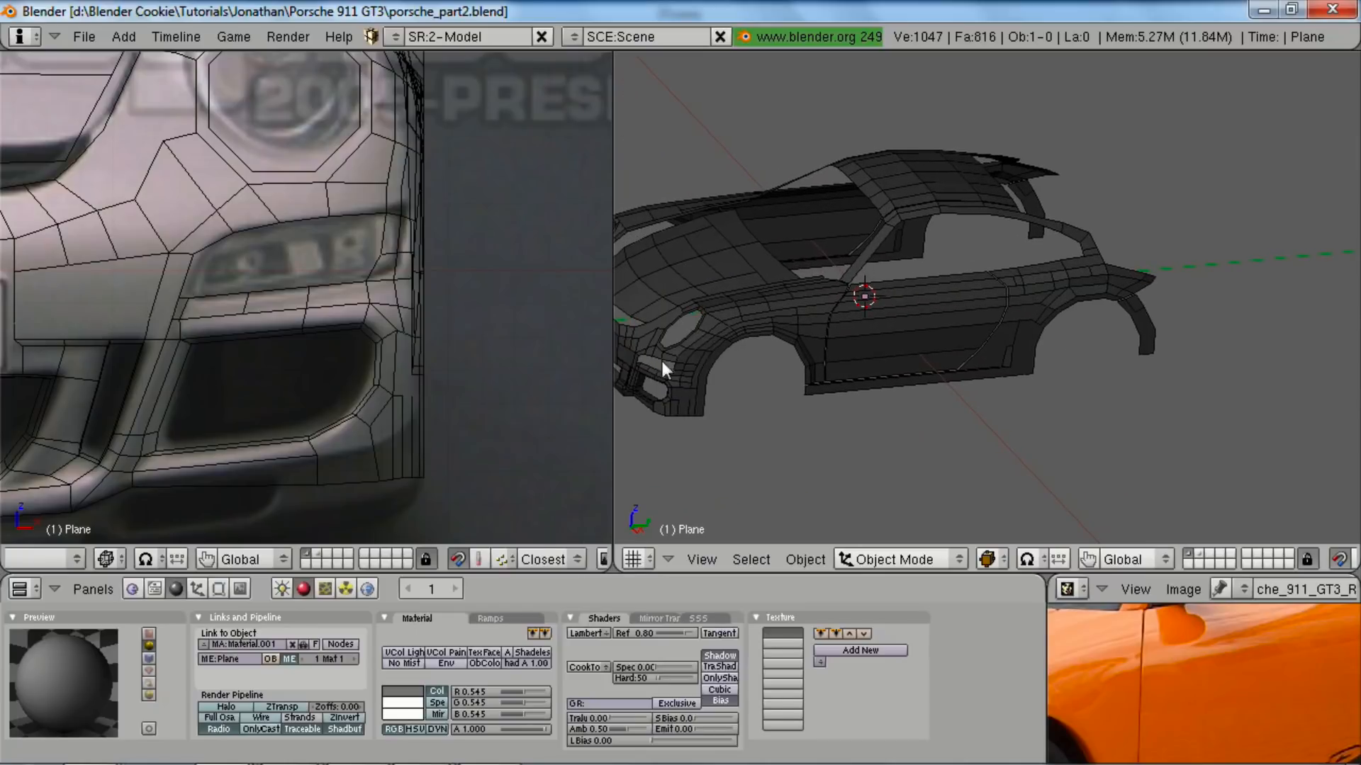
{"action": "middle_click_drag", "start_coordinate": [1018, 239], "coordinate": [1116, 355]}
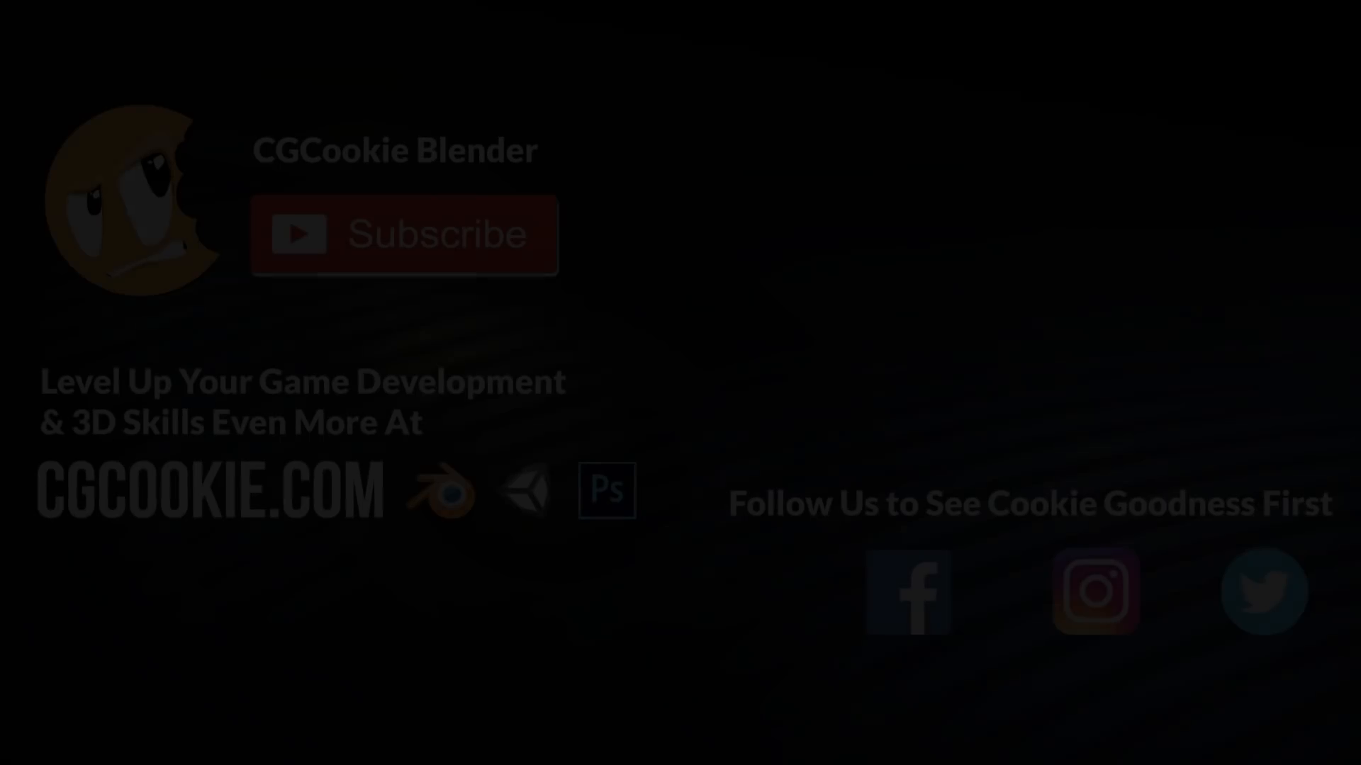